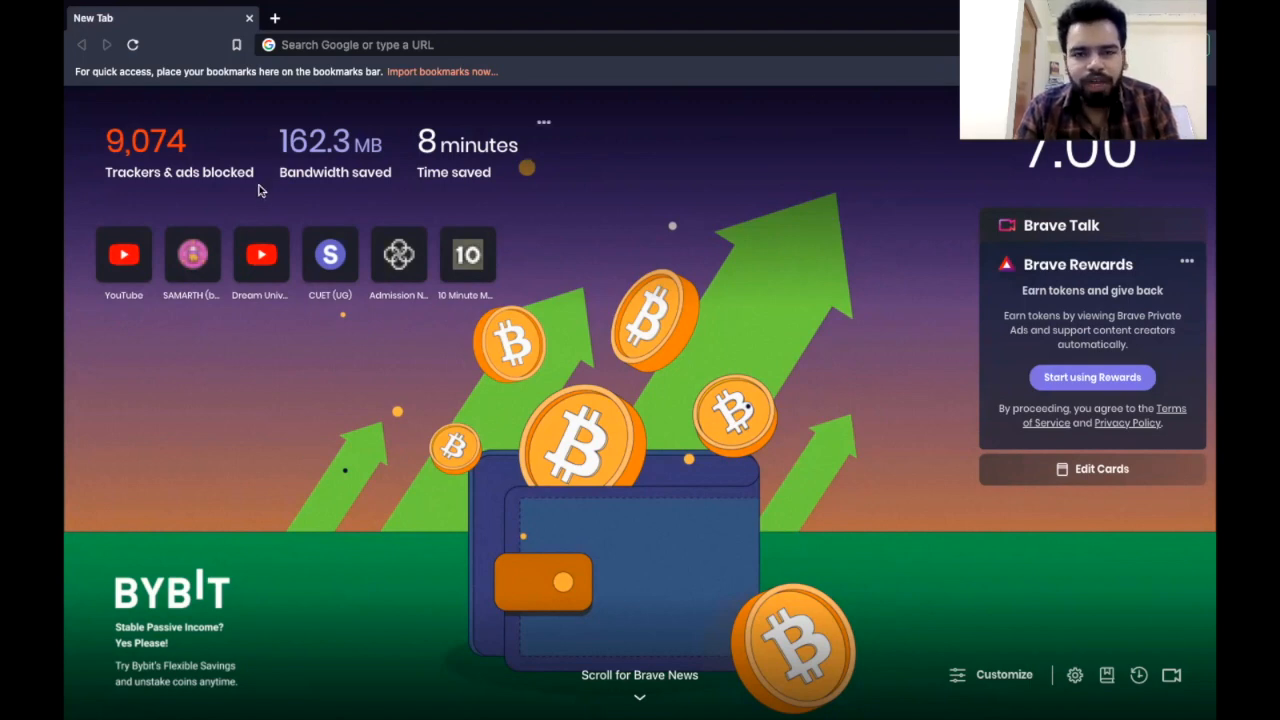
# Step: Search for "cuet samarth ac in", open the CUET (UG) - 2022 portal and go to its registration instructions
pyautogui.click(288, 48)
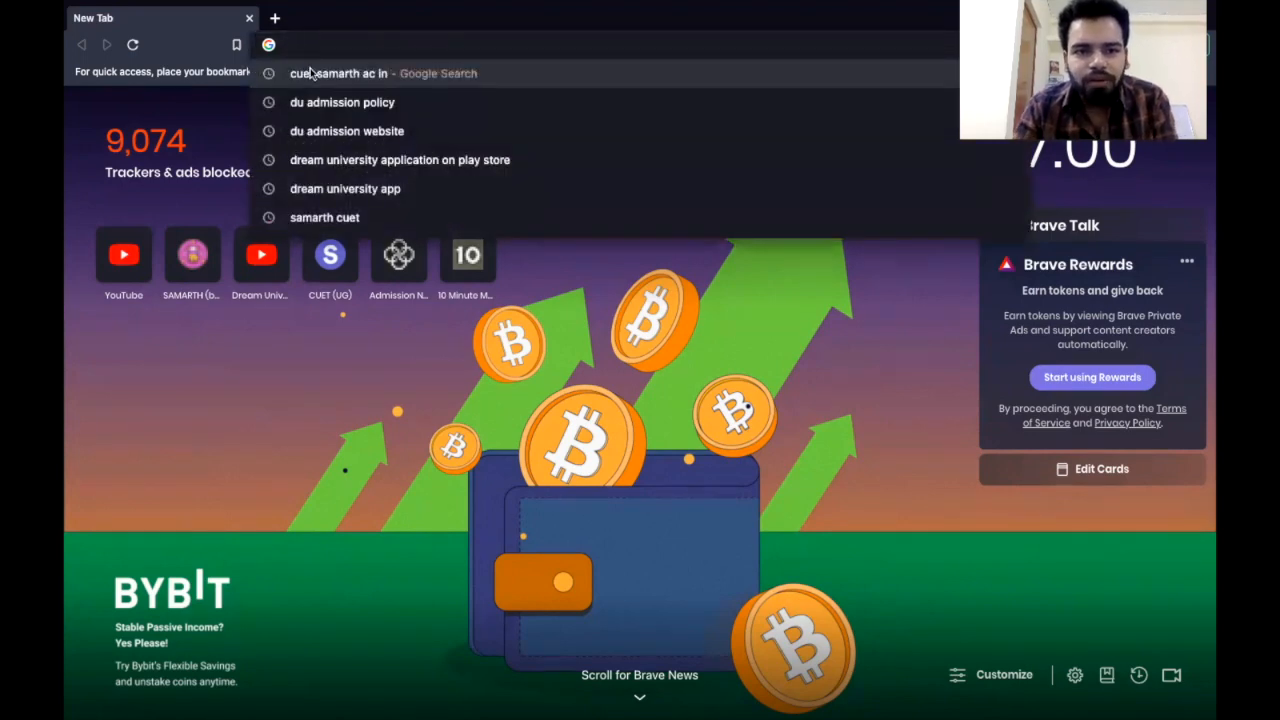
pyautogui.click(323, 76)
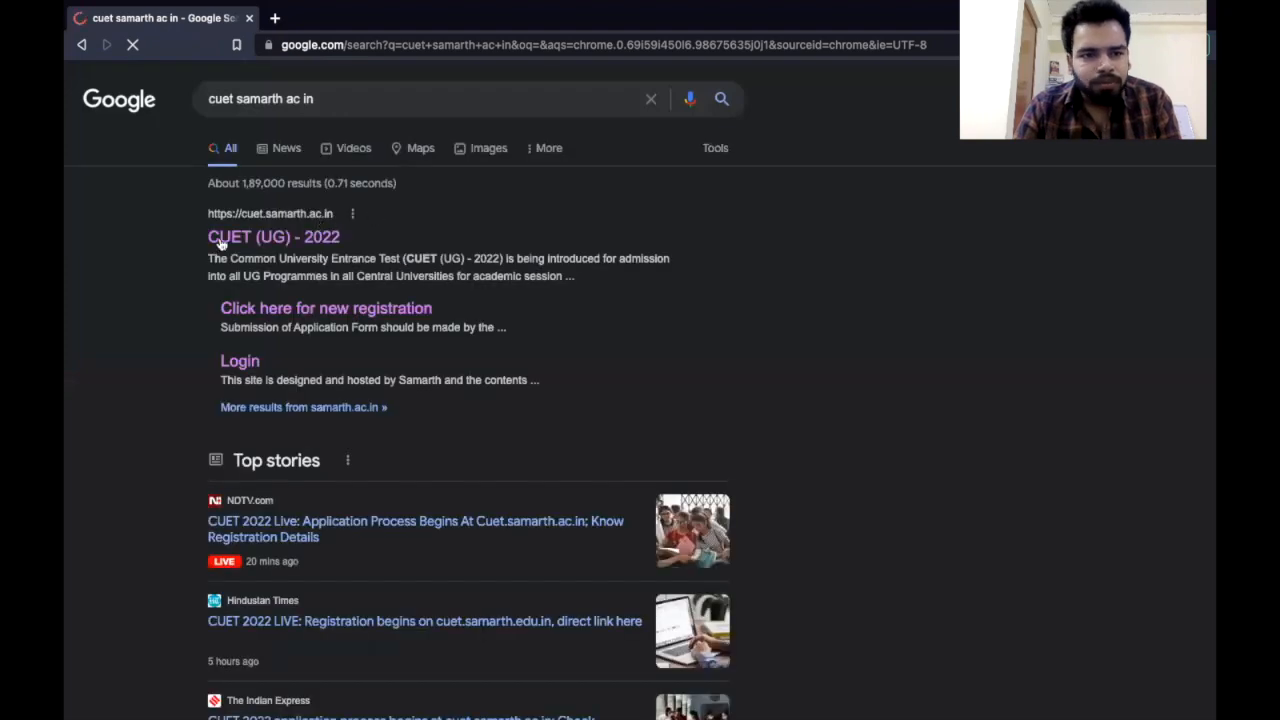
pyautogui.click(303, 236)
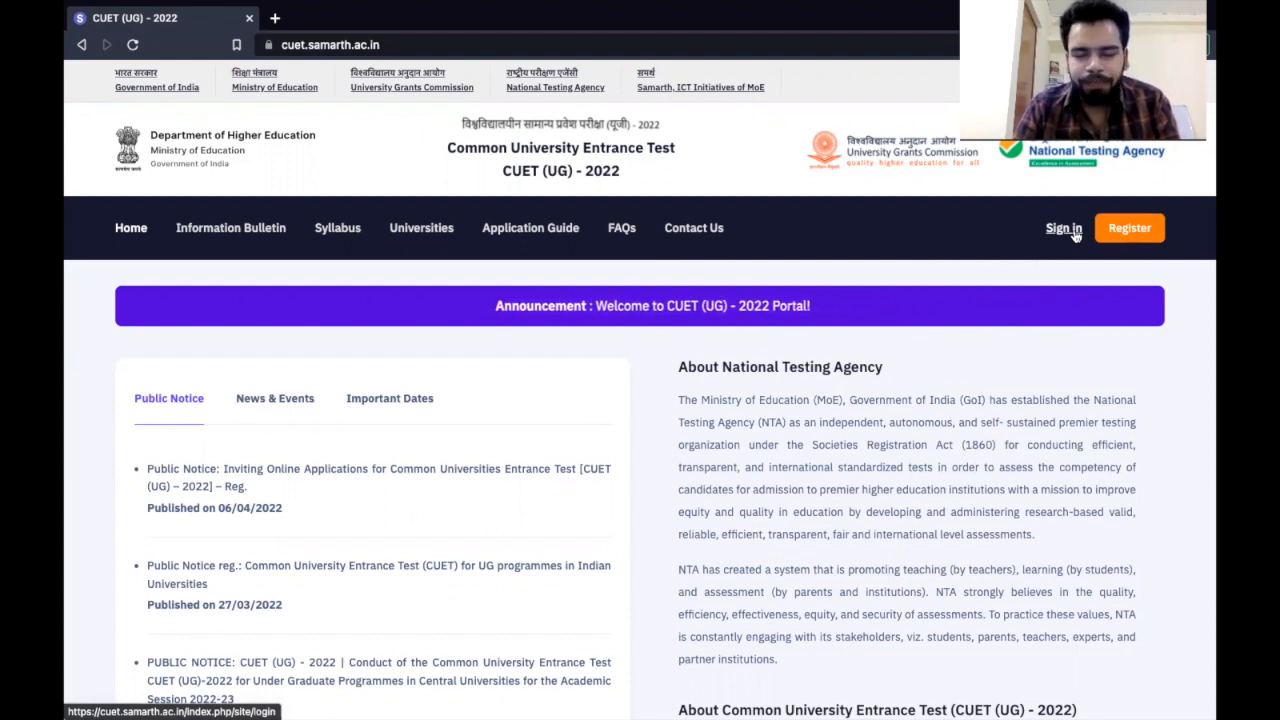
pyautogui.click(1129, 229)
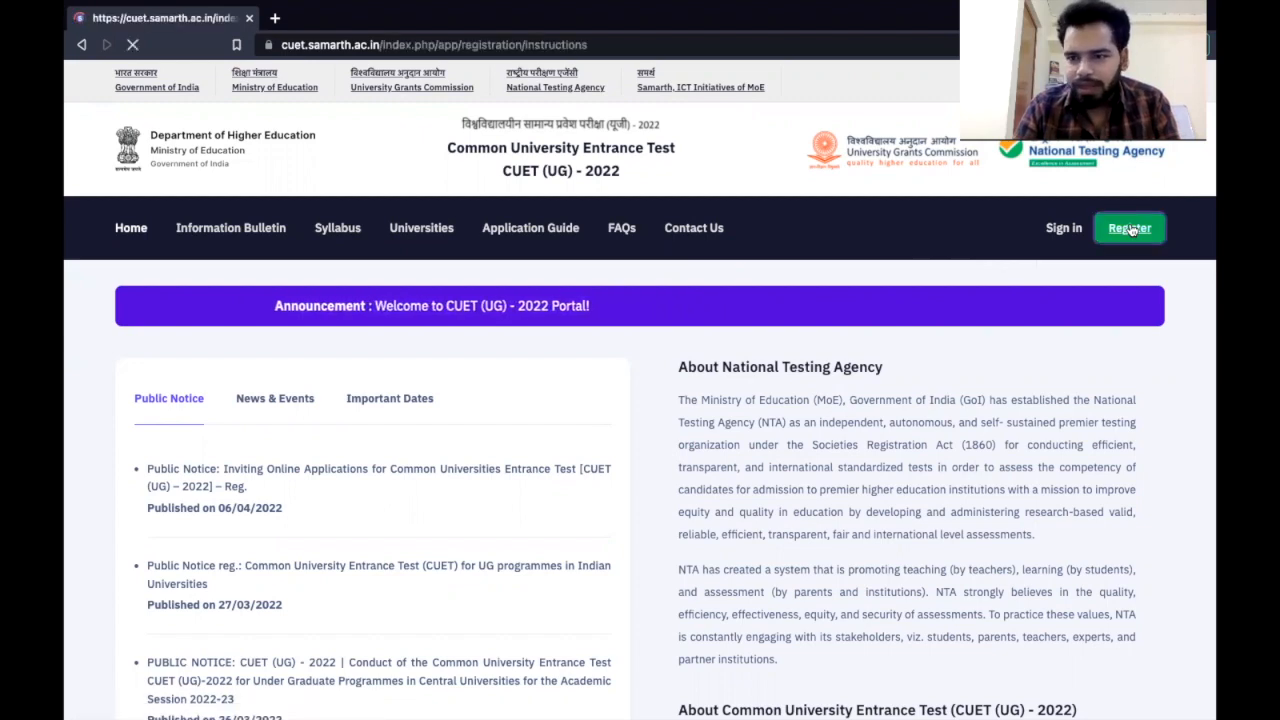
# Step: Read the general instructions for online submission and the Step 1 Registration Form section
pyautogui.scroll(-1, 960, 332)
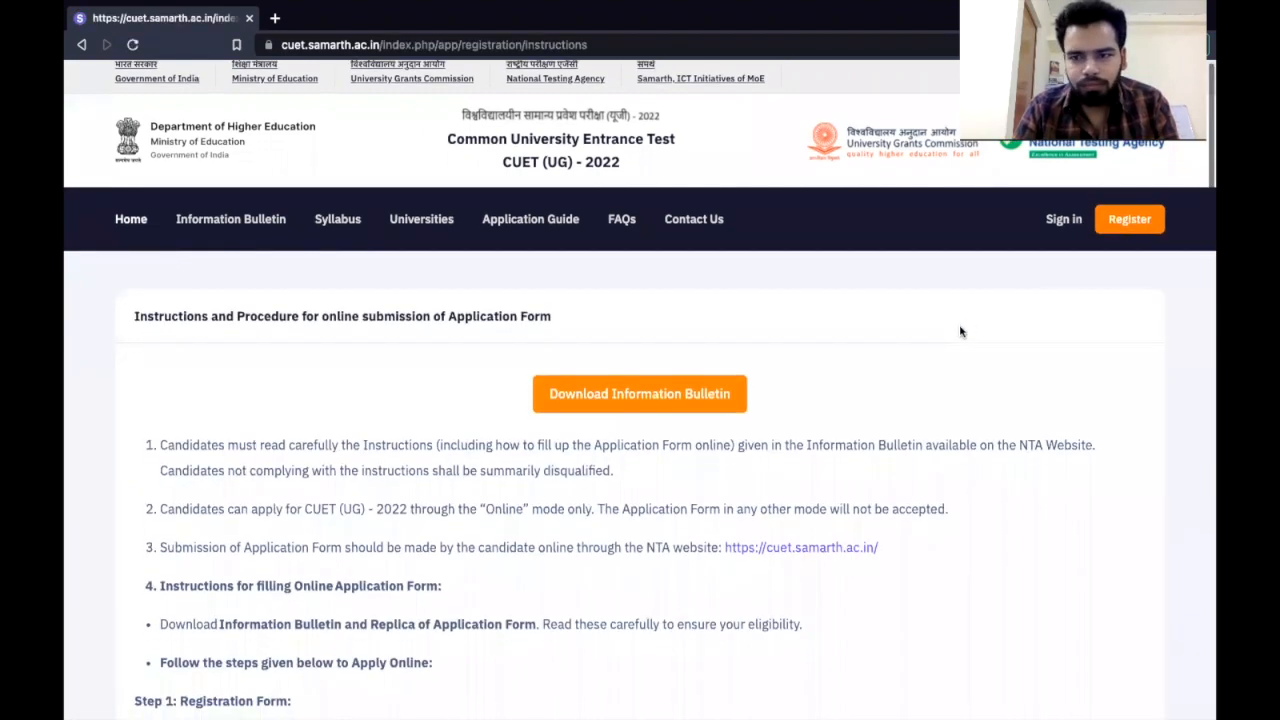
pyautogui.scroll(-1, 960, 332)
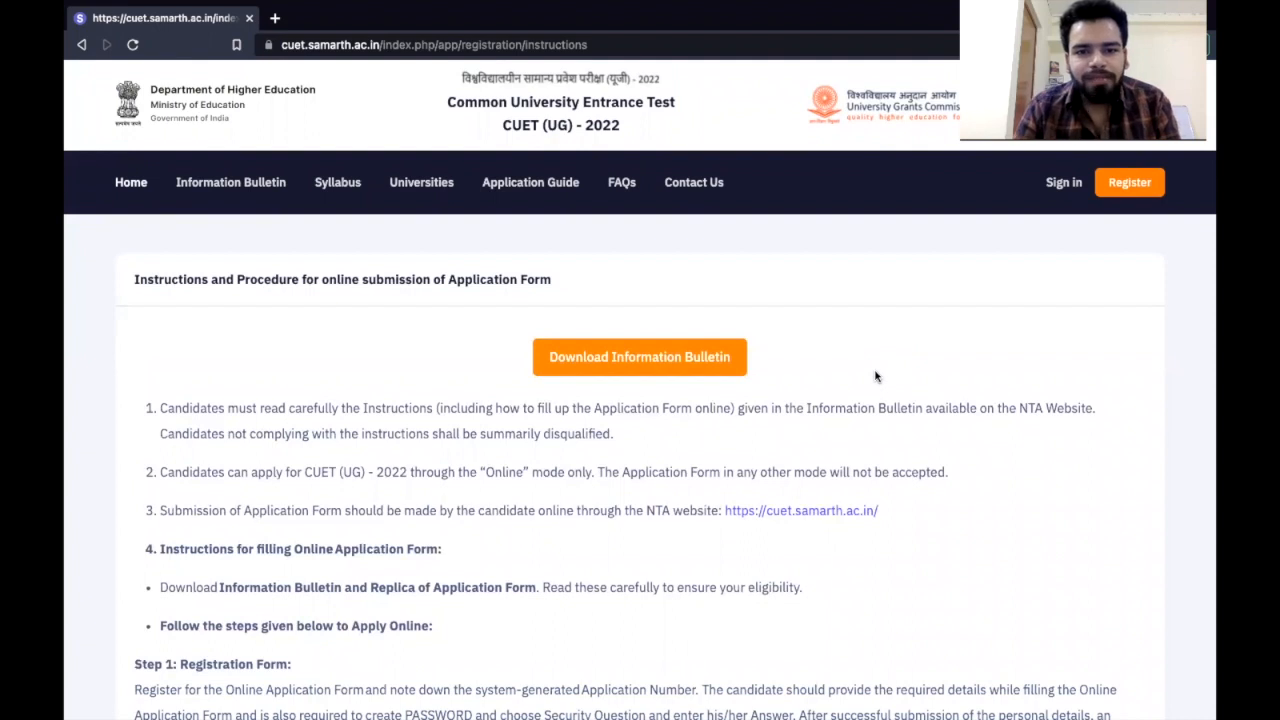
pyautogui.scroll(-2, 870, 370)
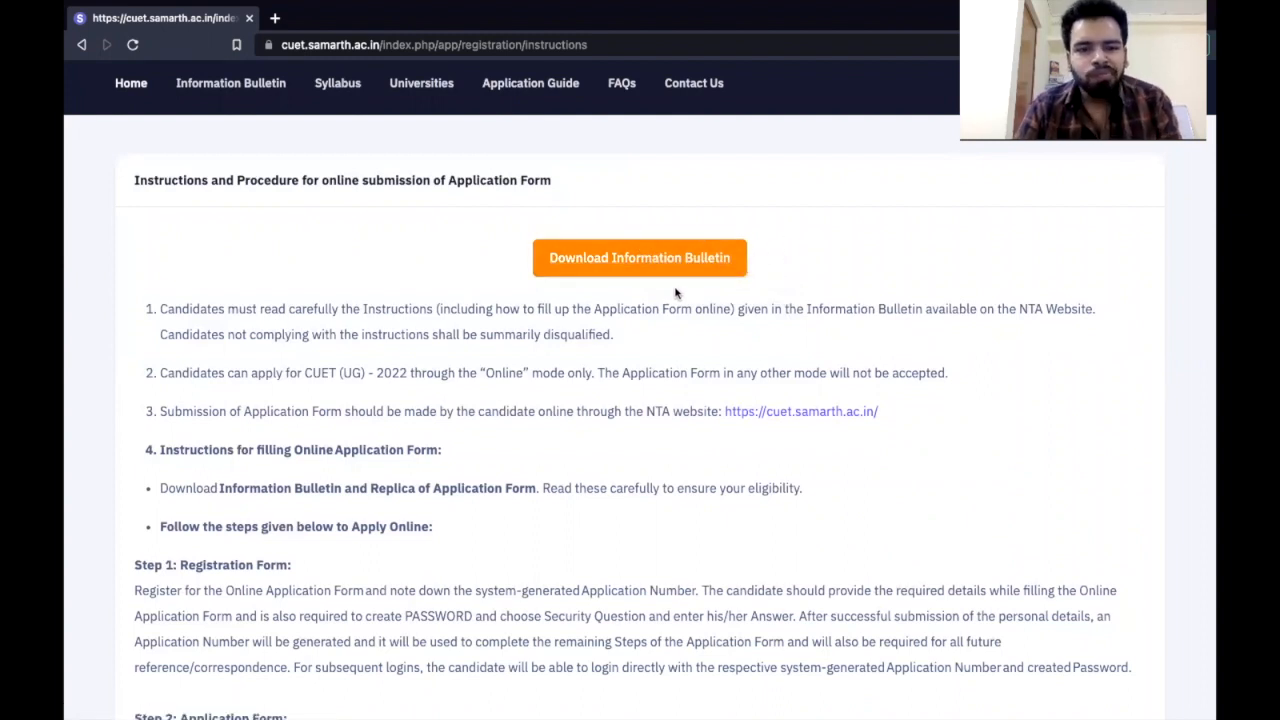
pyautogui.scroll(-2, 675, 293)
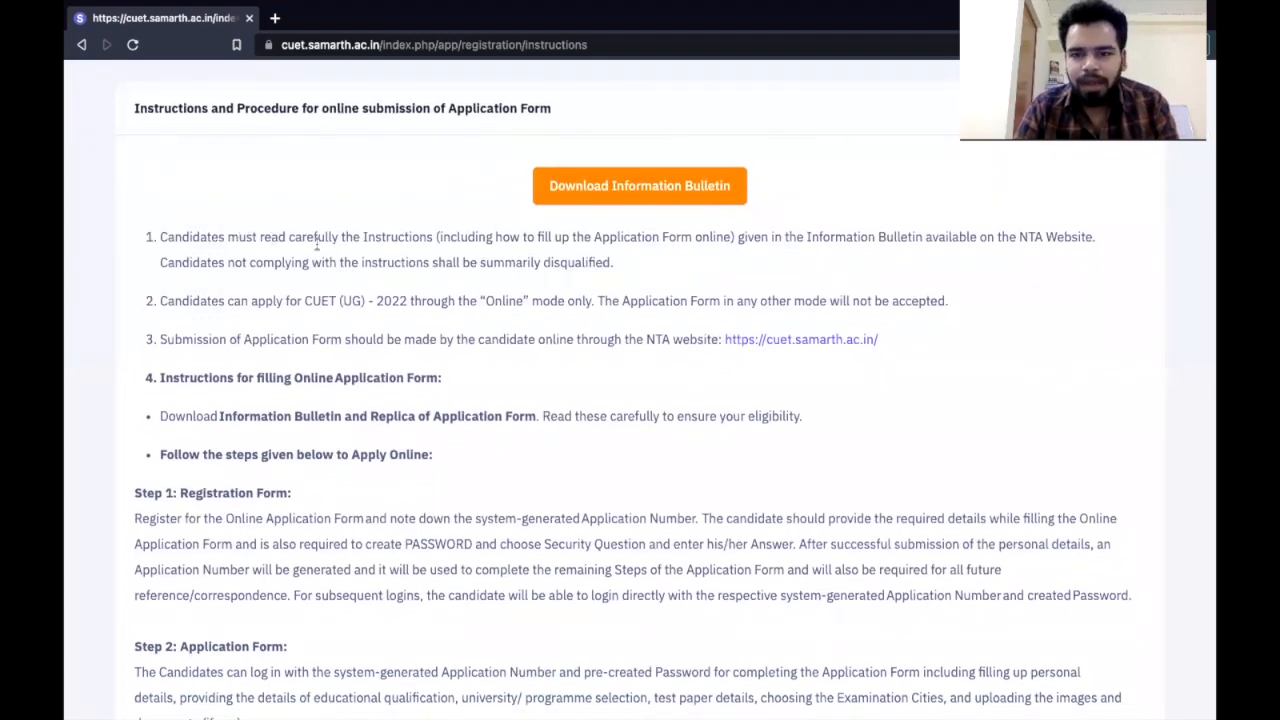
pyautogui.scroll(-3, 177, 295)
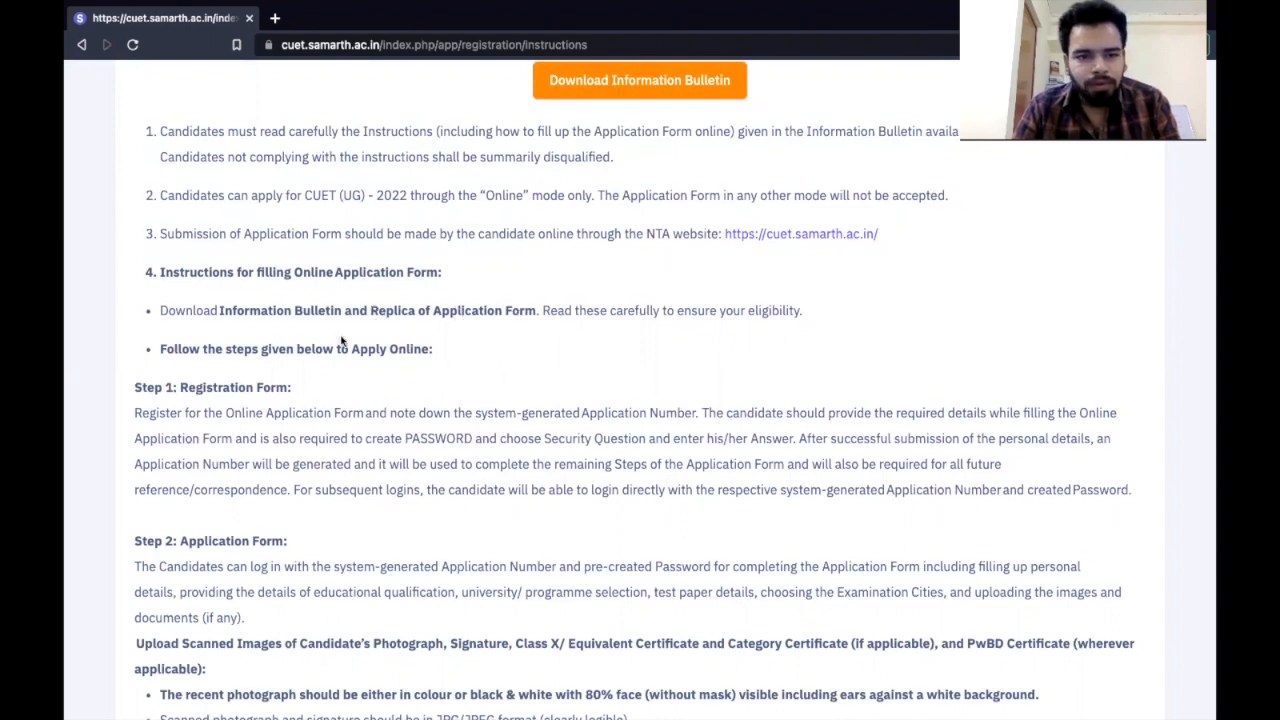
pyautogui.scroll(-2, 341, 338)
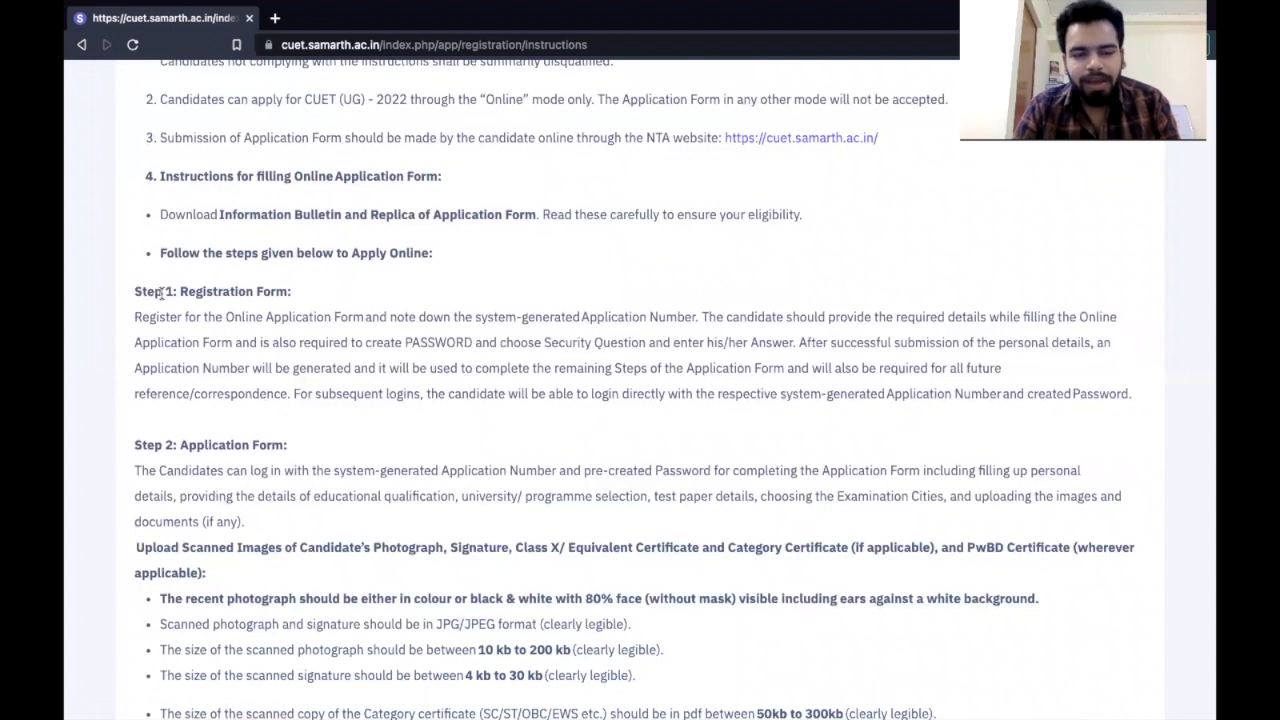
pyautogui.scroll(-1, 162, 297)
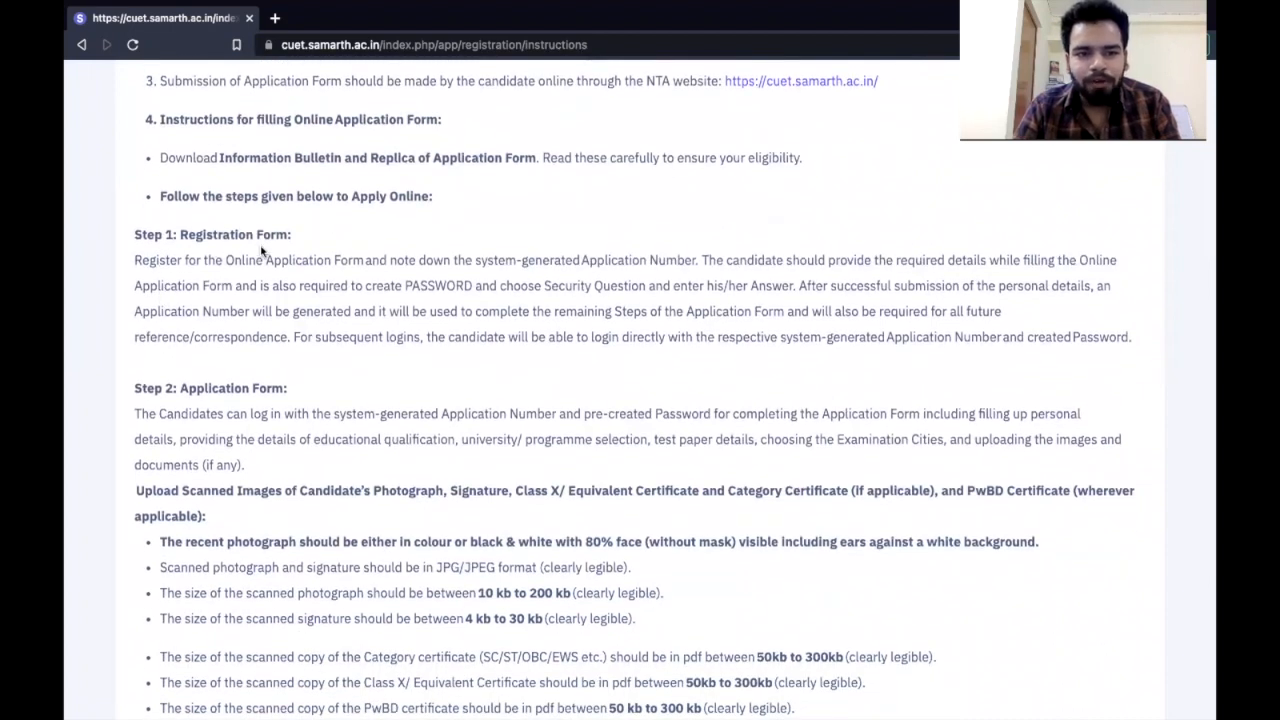
pyautogui.scroll(-2, 262, 250)
pyautogui.scroll(-1, 240, 285)
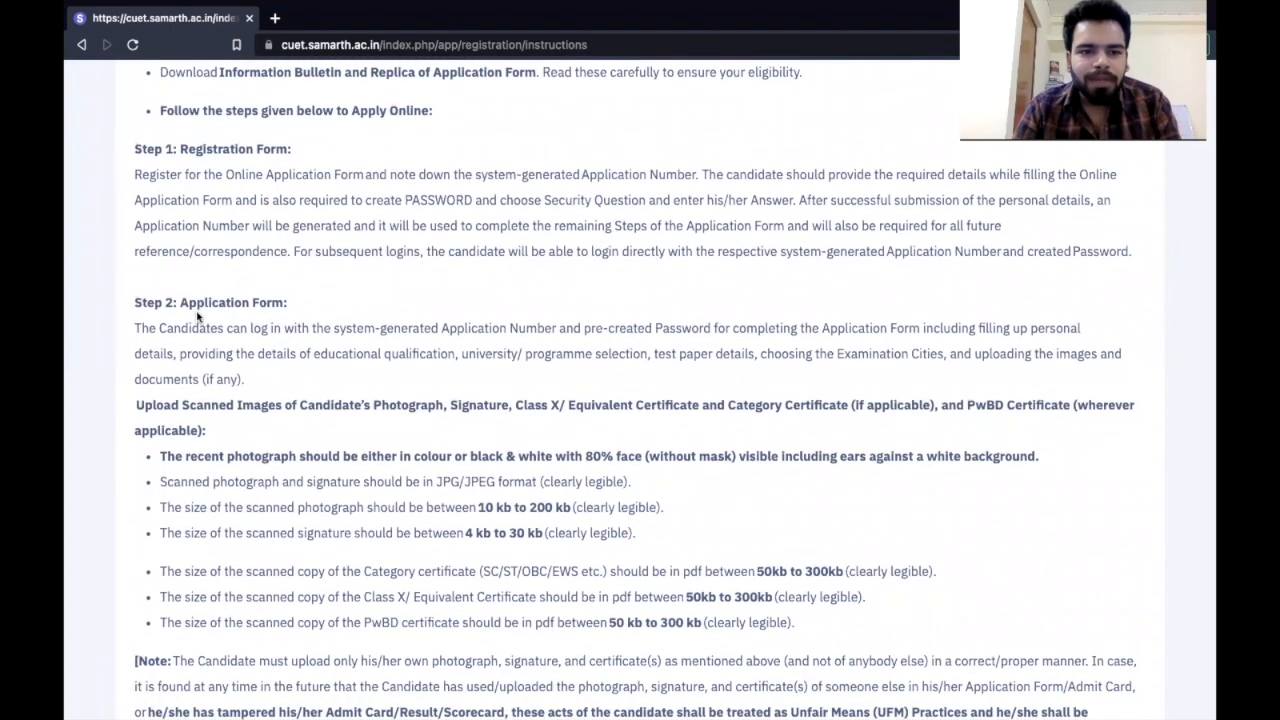
# Step: Review the Step 2 Application Form requirements for the photograph, signature and certificate uploads
pyautogui.scroll(-3, 286, 320)
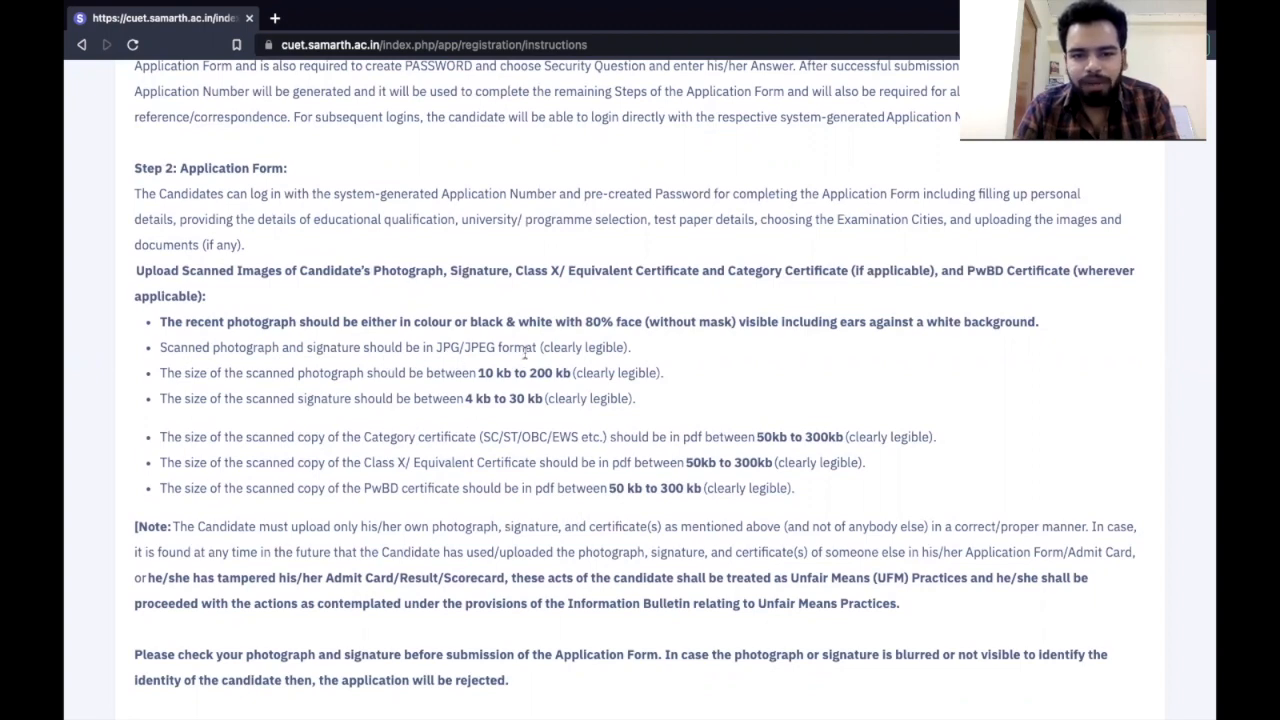
pyautogui.scroll(-2, 526, 352)
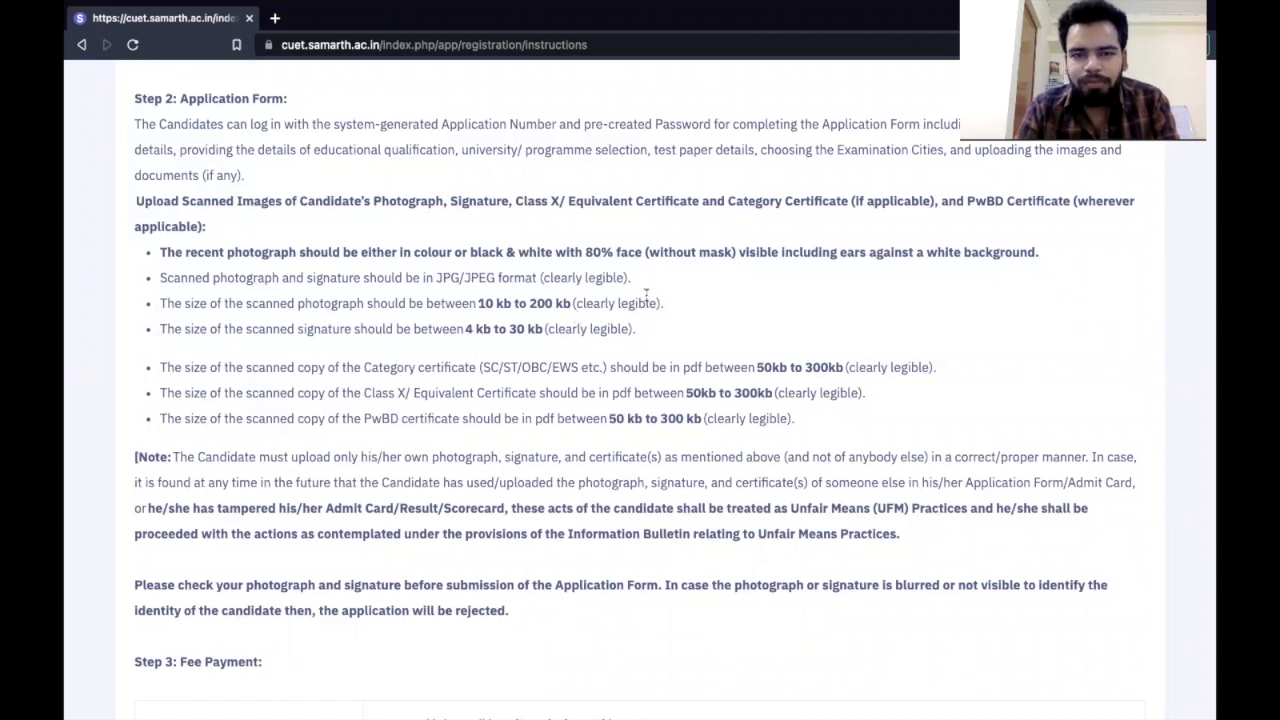
pyautogui.scroll(-1, 615, 315)
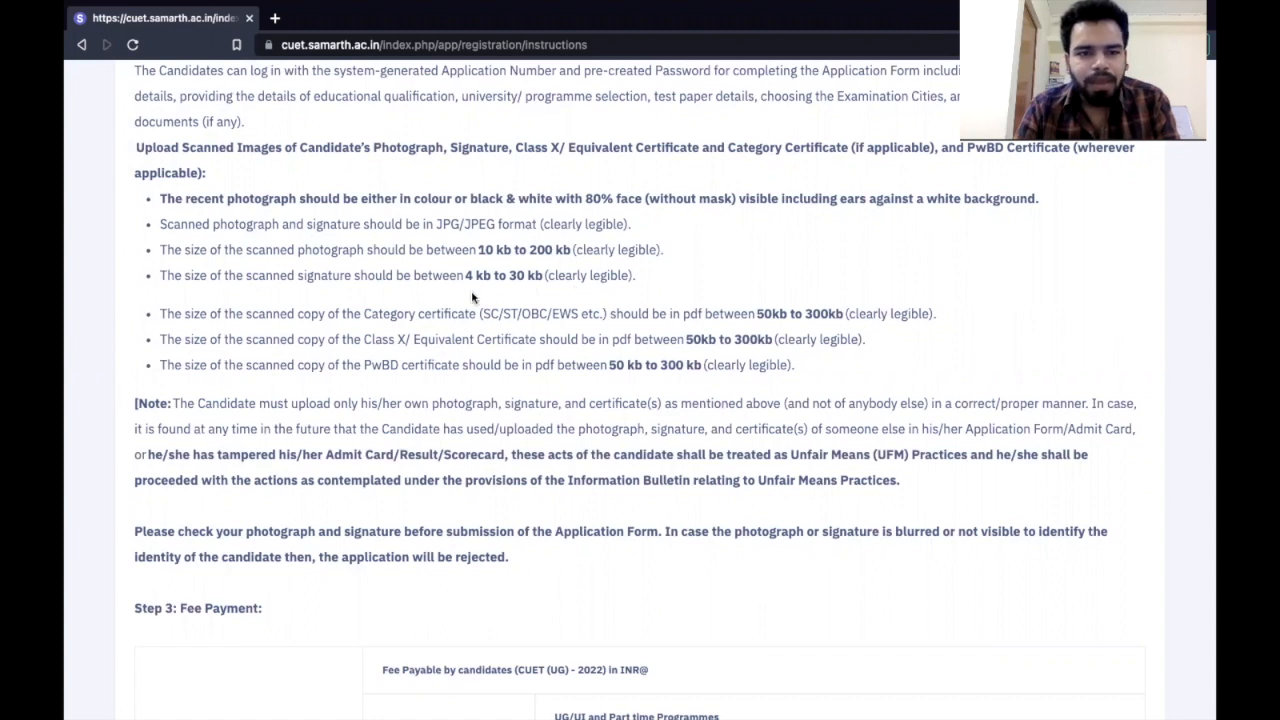
pyautogui.scroll(-1, 553, 292)
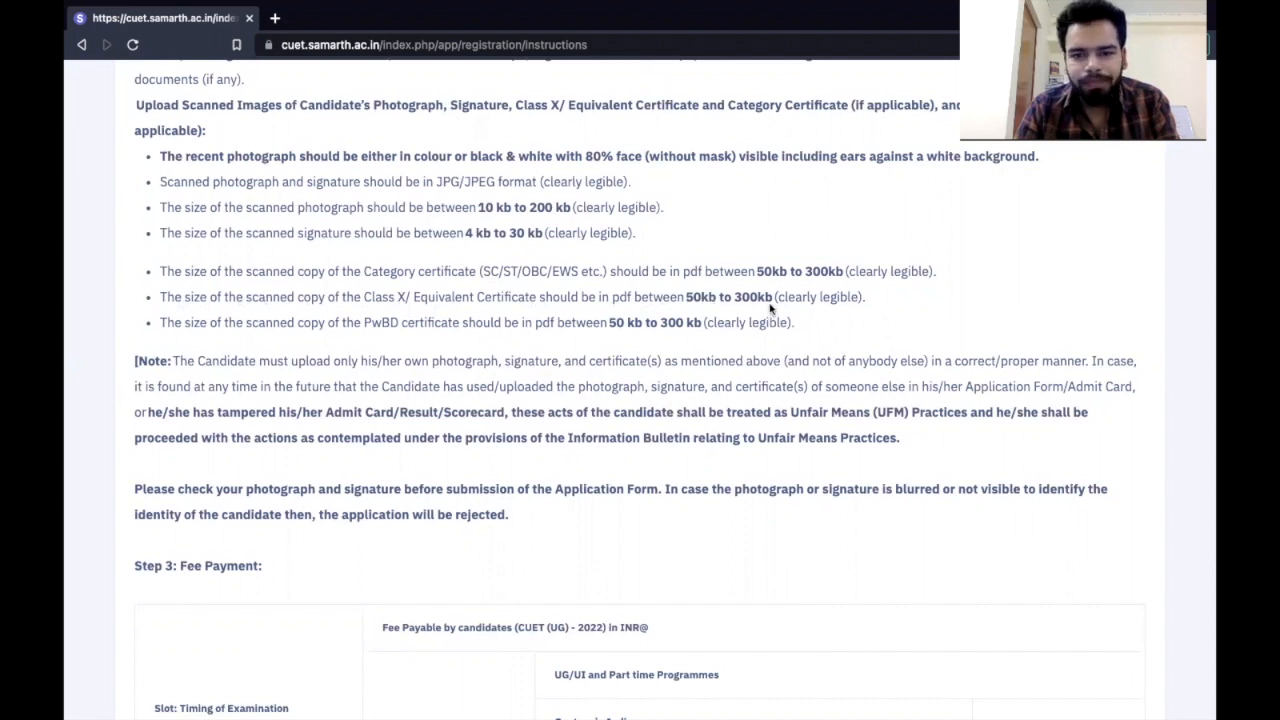
pyautogui.scroll(-1, 770, 308)
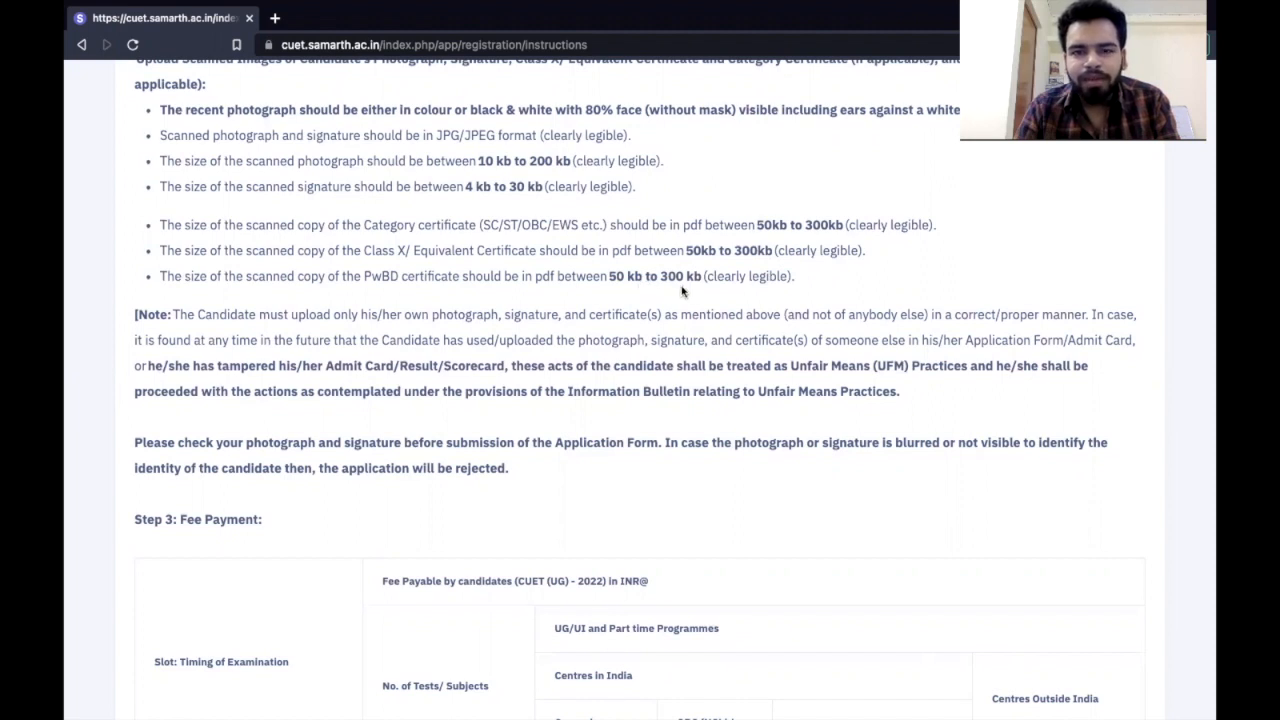
pyautogui.scroll(-3, 682, 290)
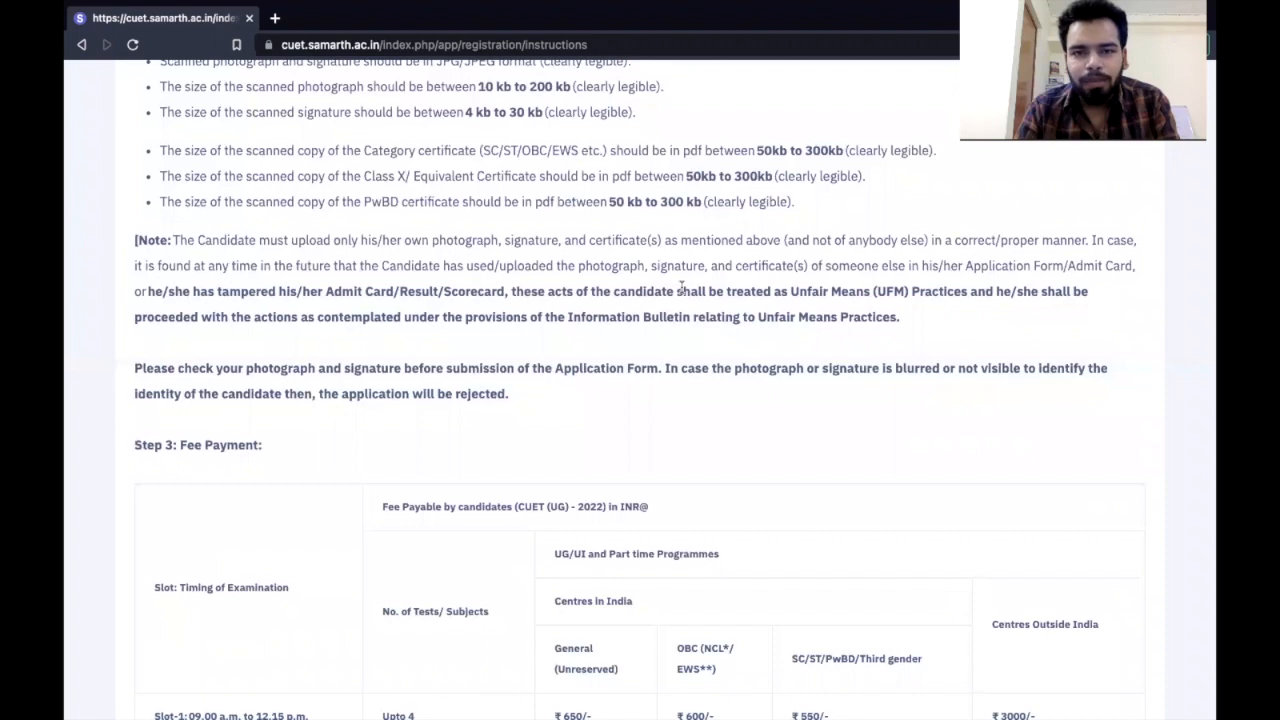
# Step: Review the Step 3 Fee Payment table, the remaining candidate instructions and the password policy
pyautogui.scroll(-5, 682, 289)
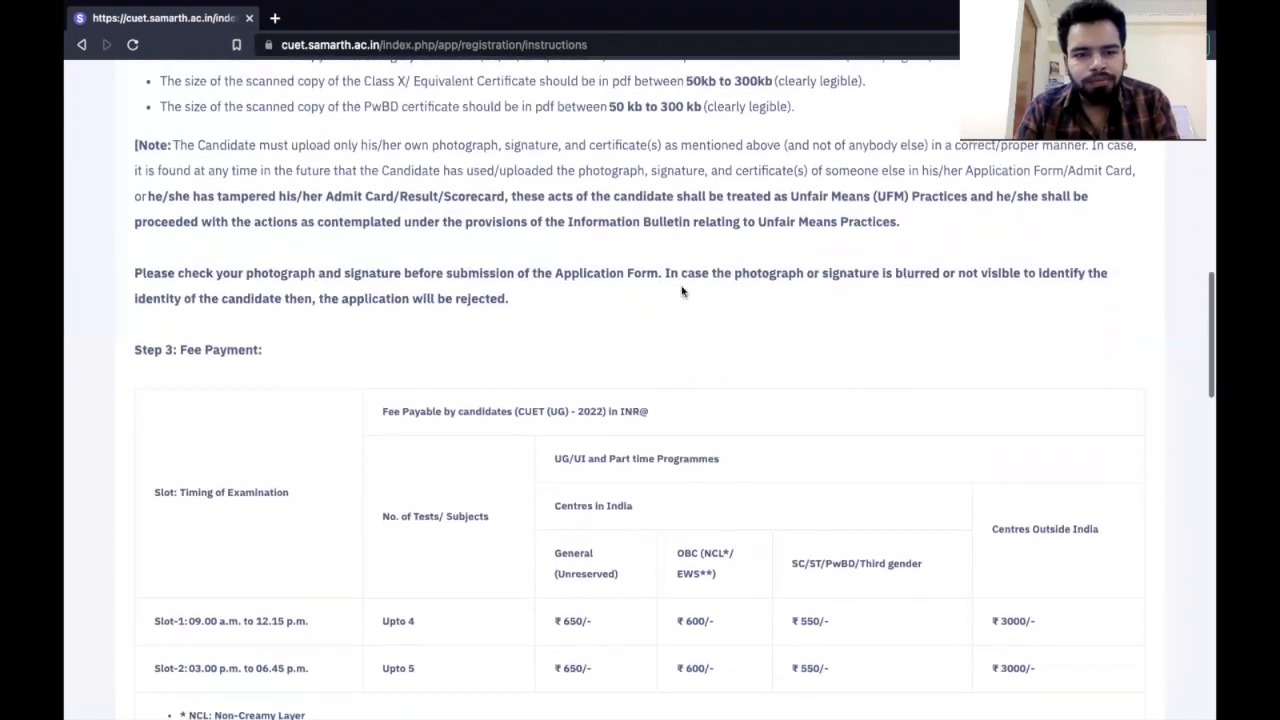
pyautogui.scroll(-4, 682, 290)
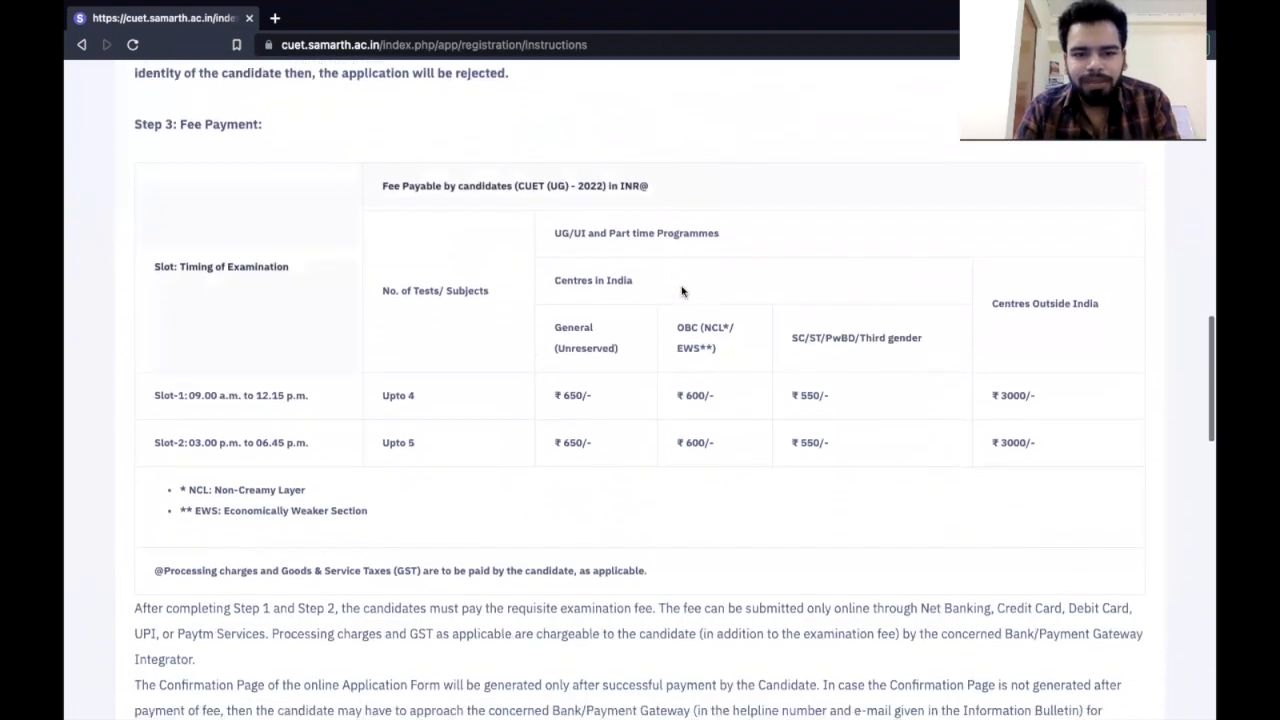
pyautogui.scroll(-1, 682, 290)
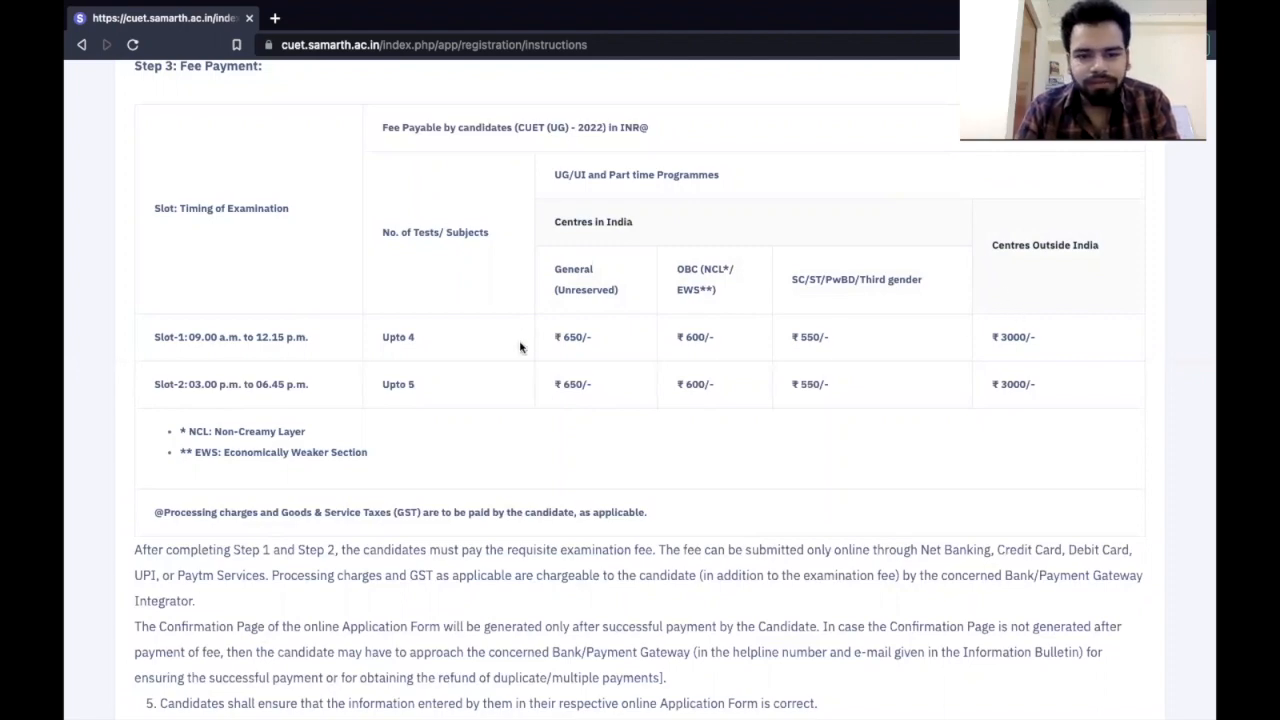
pyautogui.scroll(-2, 520, 345)
pyautogui.scroll(-5, 520, 347)
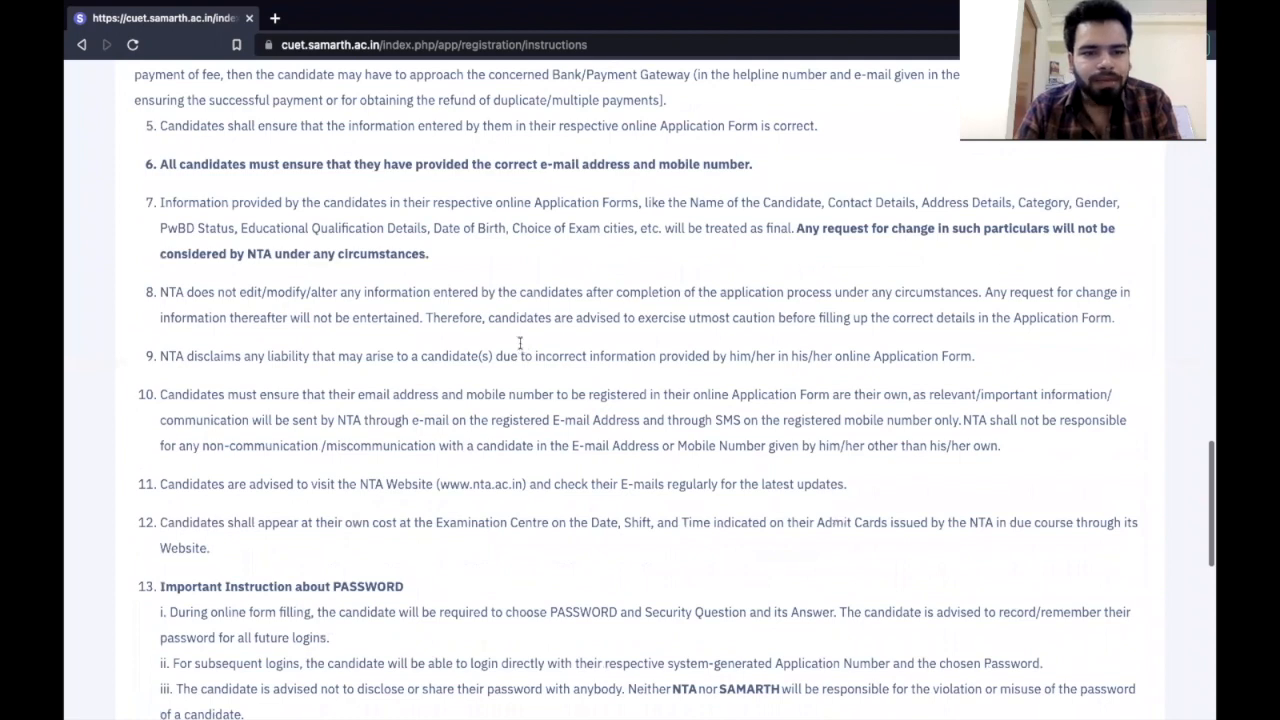
pyautogui.scroll(-4, 520, 345)
pyautogui.scroll(-3, 520, 347)
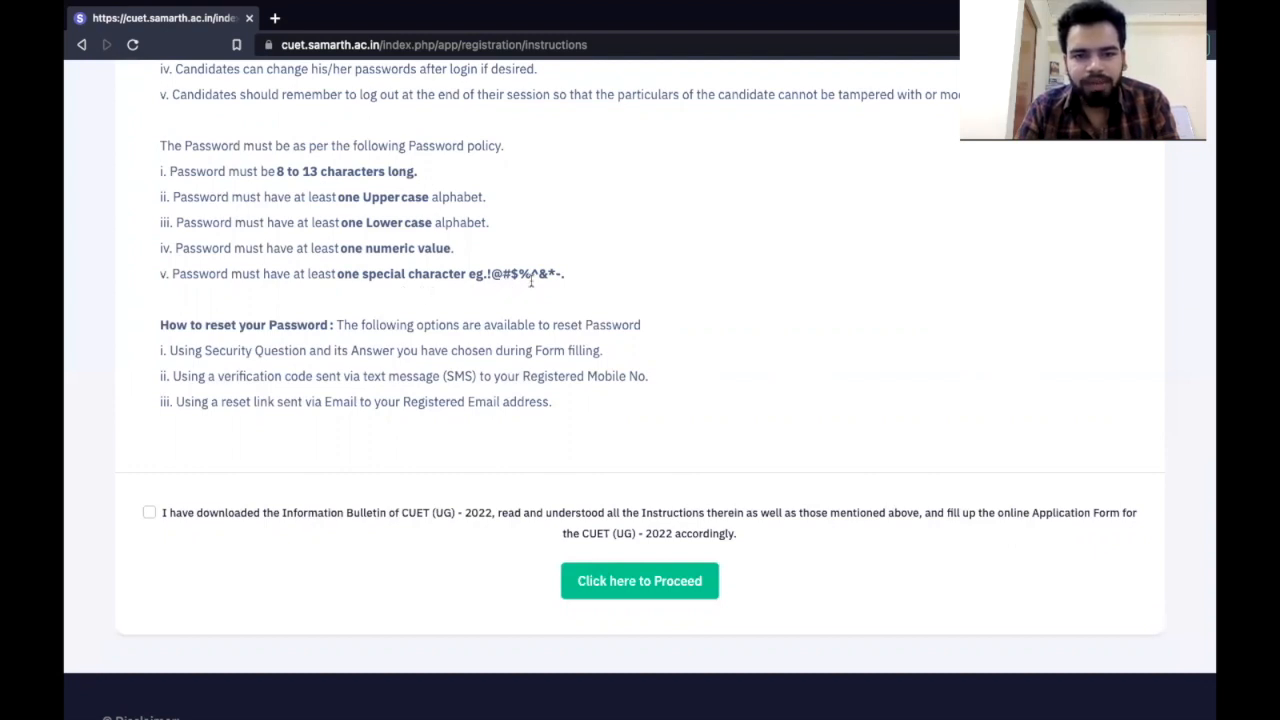
# Step: Accept the declaration of having read the Information Bulletin and instructions, and proceed to the registration form
pyautogui.scroll(-2, 531, 282)
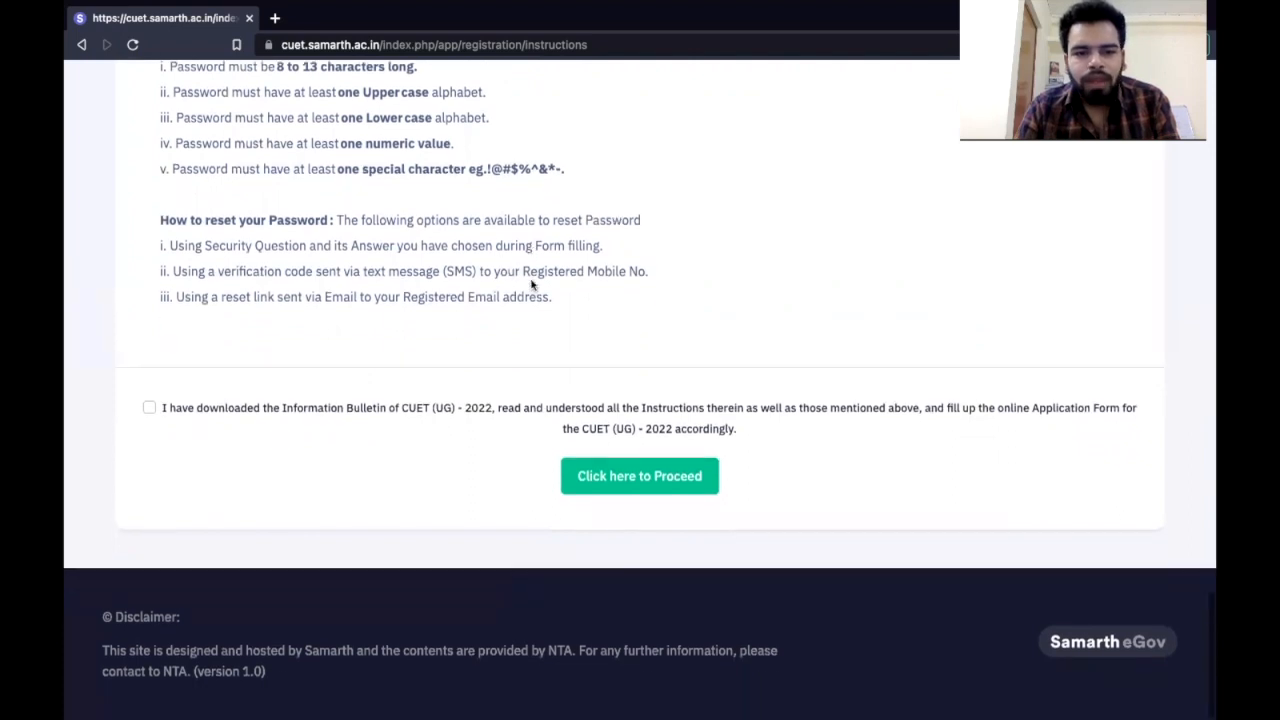
pyautogui.click(148, 410)
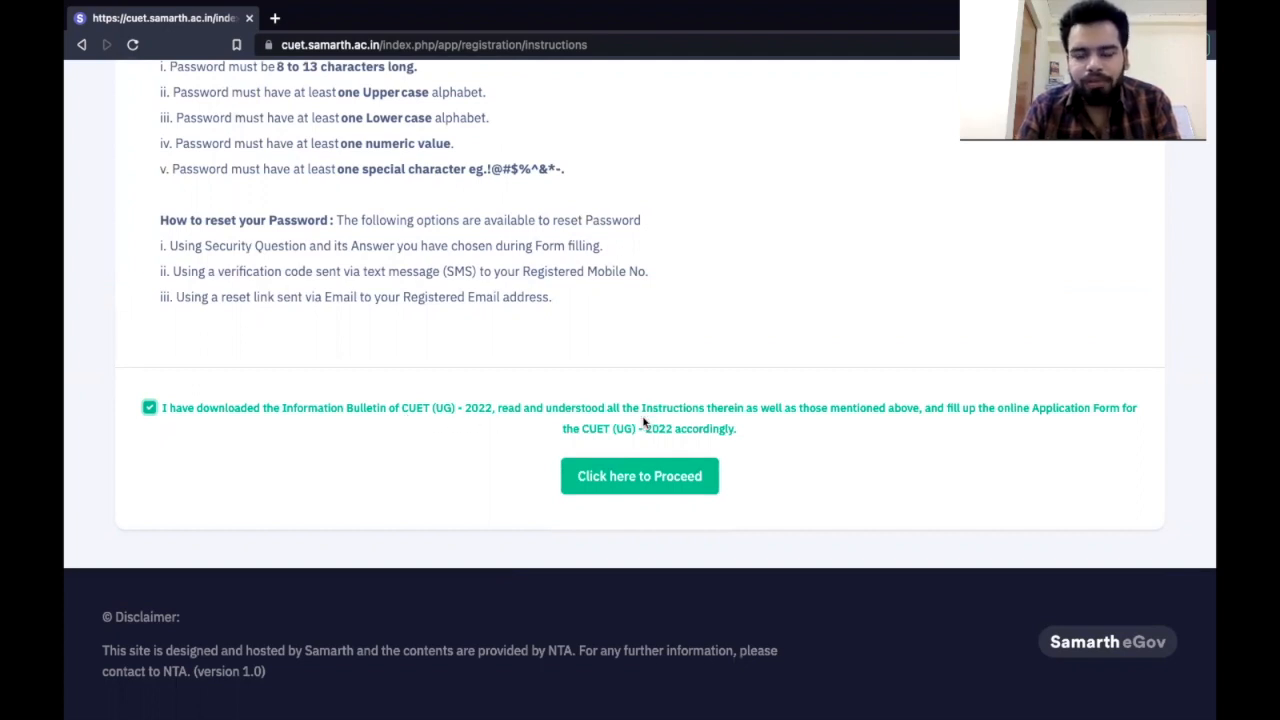
pyautogui.click(648, 487)
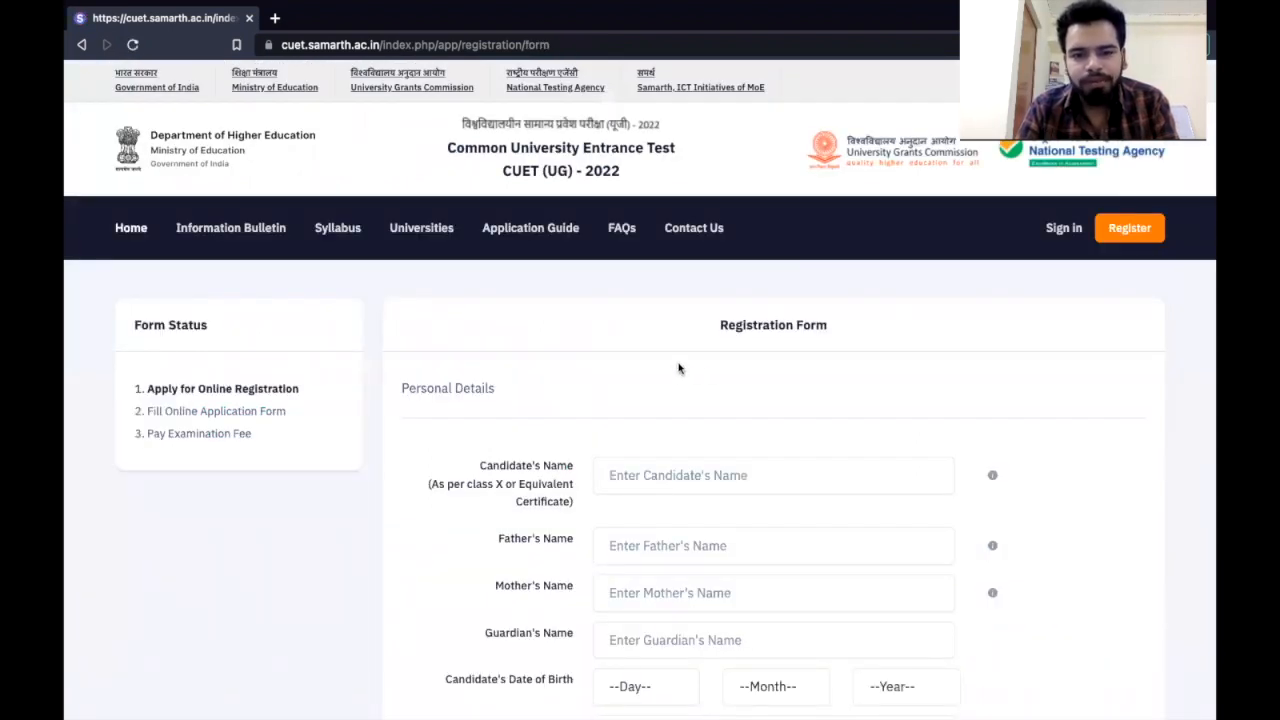
# Step: Fill in the candidate's, father's, mother's and guardian's names under Personal Details
pyautogui.scroll(-1, 677, 366)
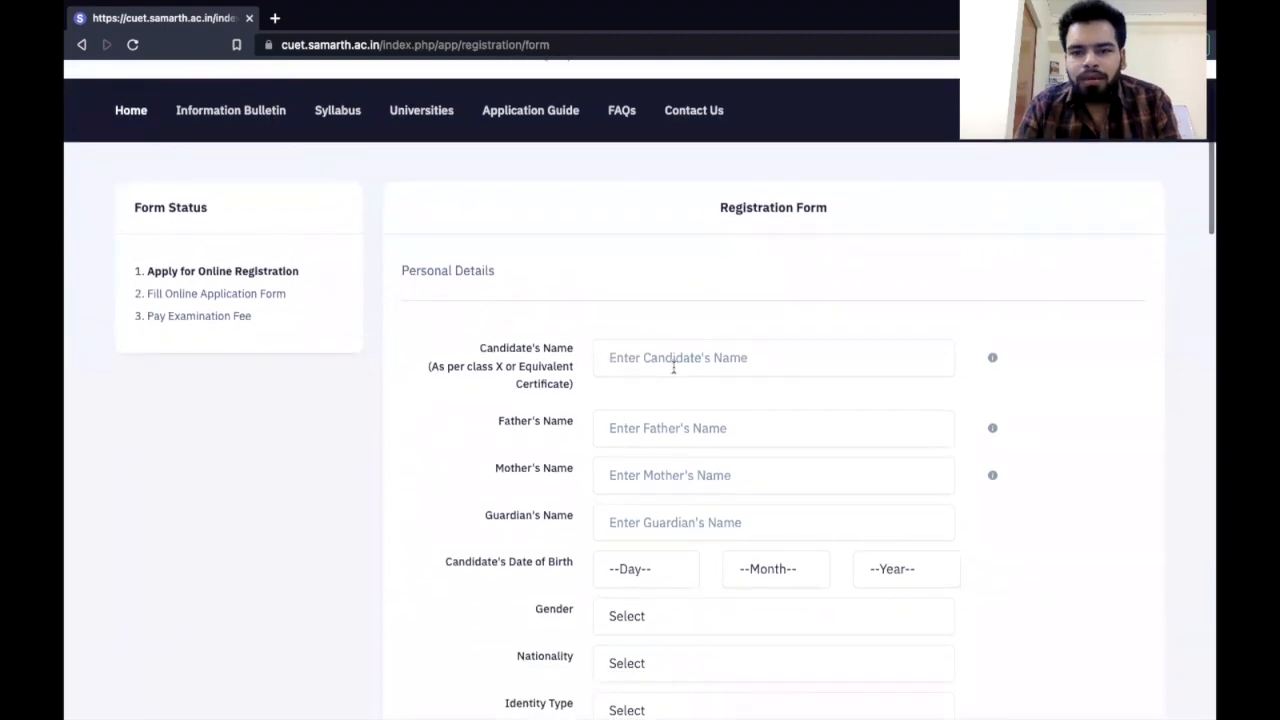
pyautogui.scroll(-1, 673, 368)
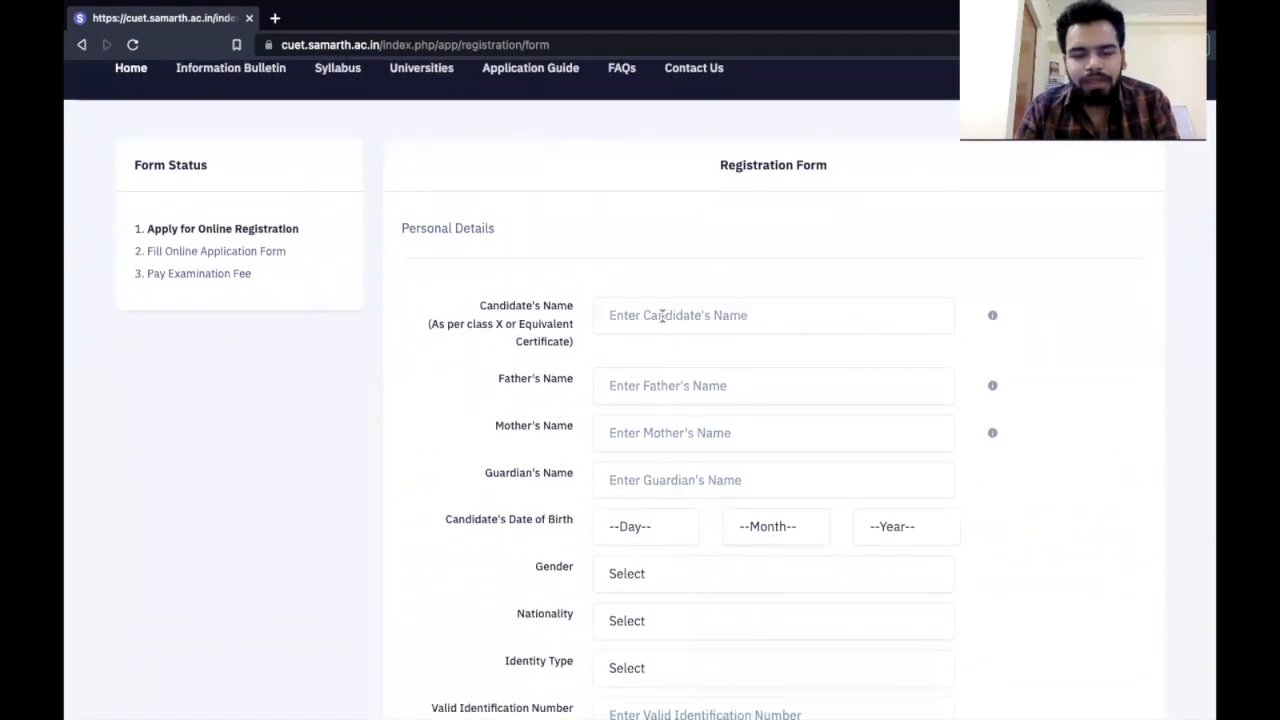
pyautogui.click(662, 316)
pyautogui.click(645, 350)
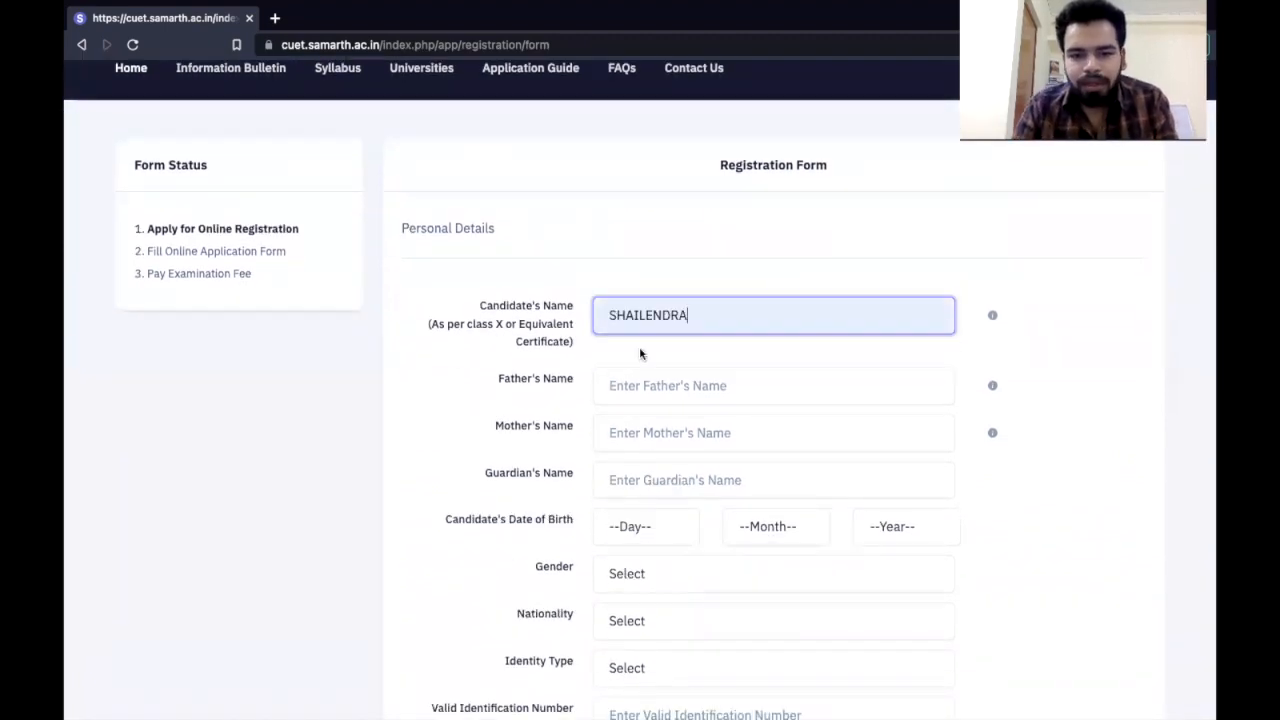
pyautogui.click(662, 385)
pyautogui.write('sdf')
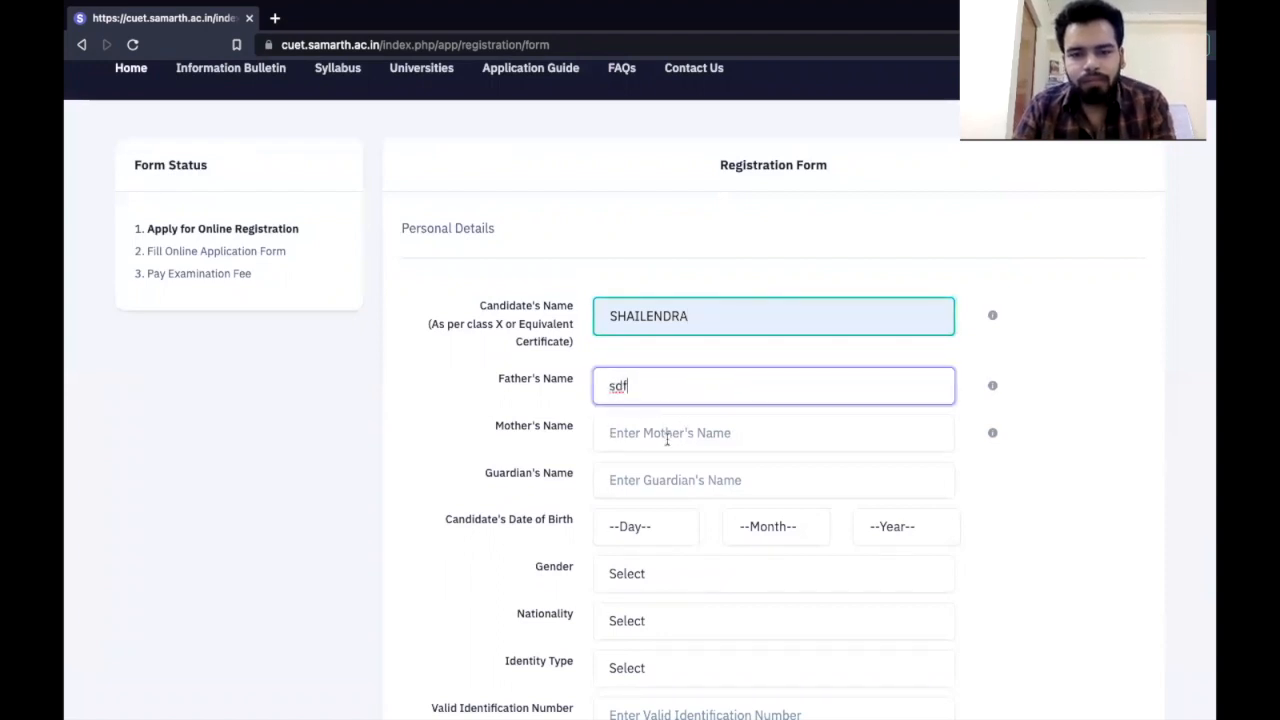
pyautogui.click(667, 436)
pyautogui.write('fsdf')
pyautogui.click(657, 483)
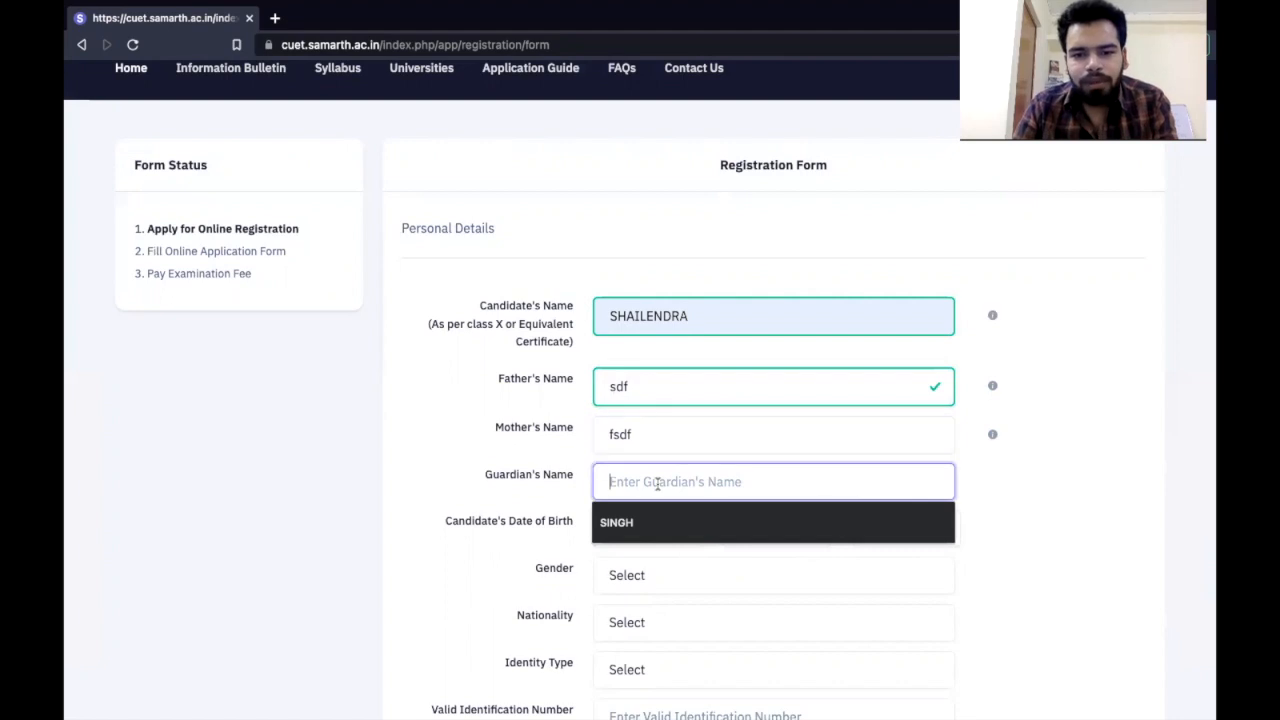
pyautogui.write('fdfsf')
# Step: Select the day, month and year of the candidate's date of birth under Personal Details
pyautogui.scroll(-3, 612, 412)
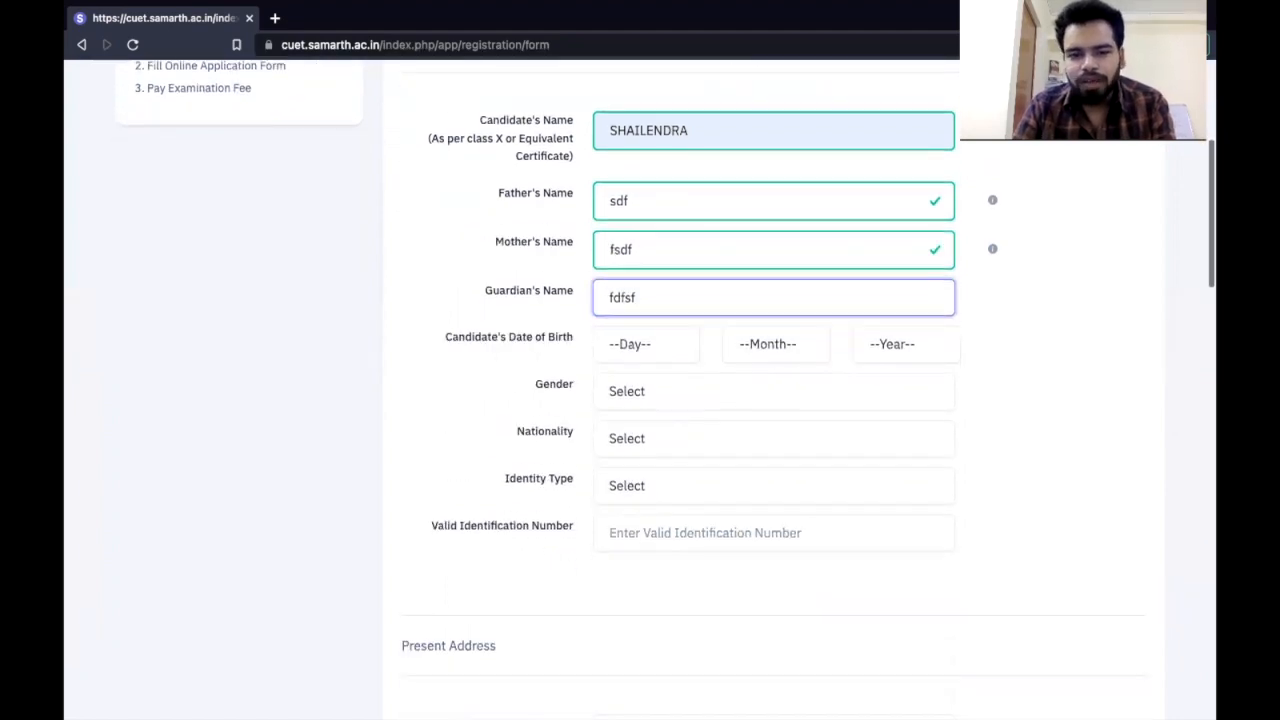
pyautogui.click(631, 316)
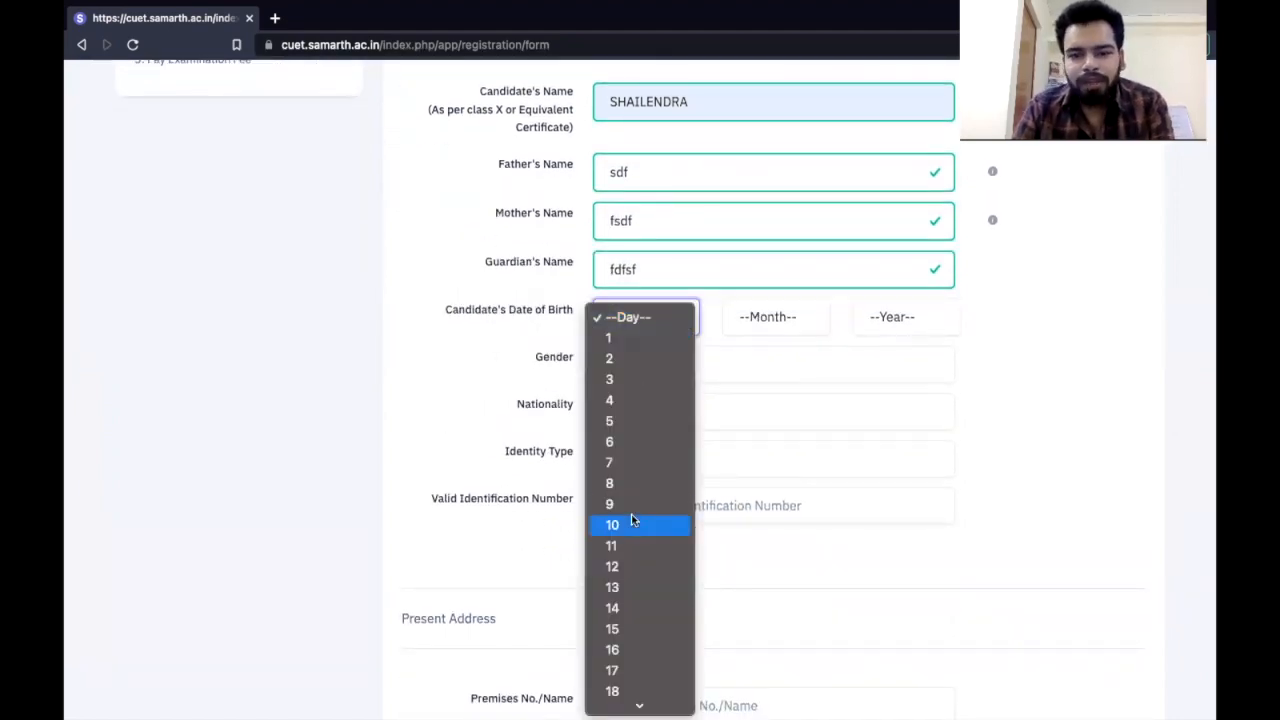
pyautogui.scroll(-5, 631, 514)
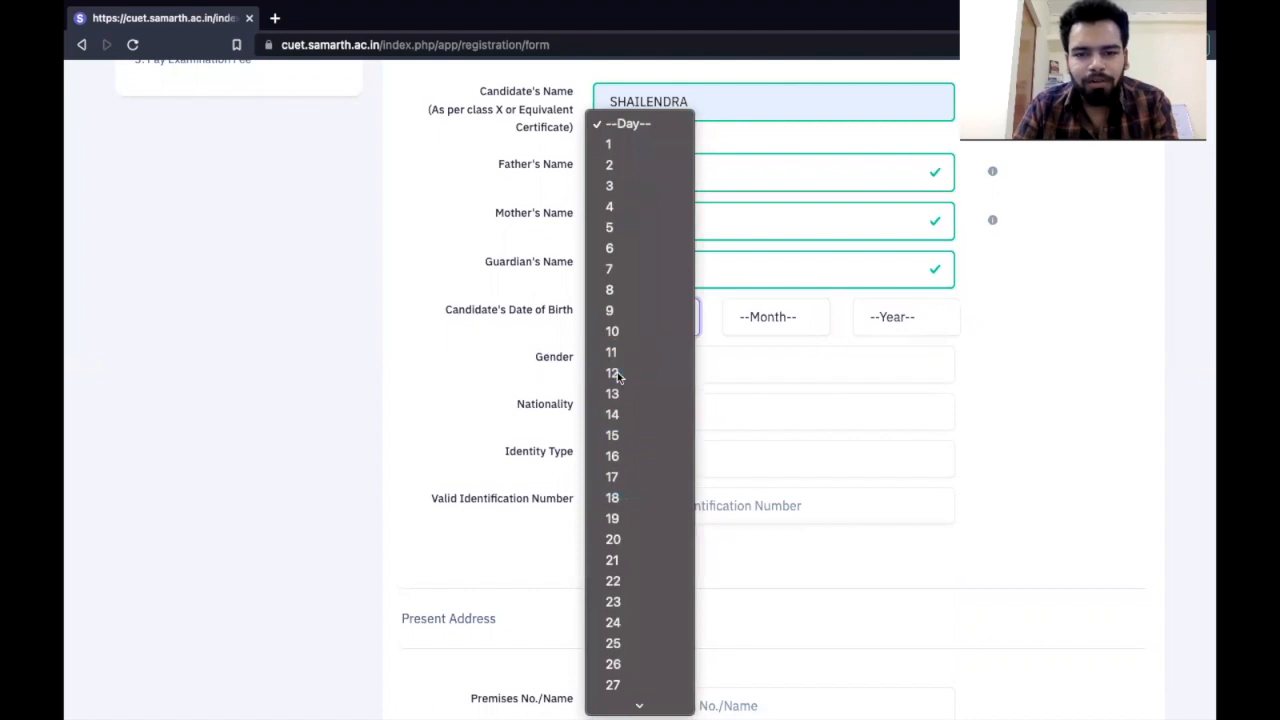
pyautogui.click(612, 372)
pyautogui.click(781, 317)
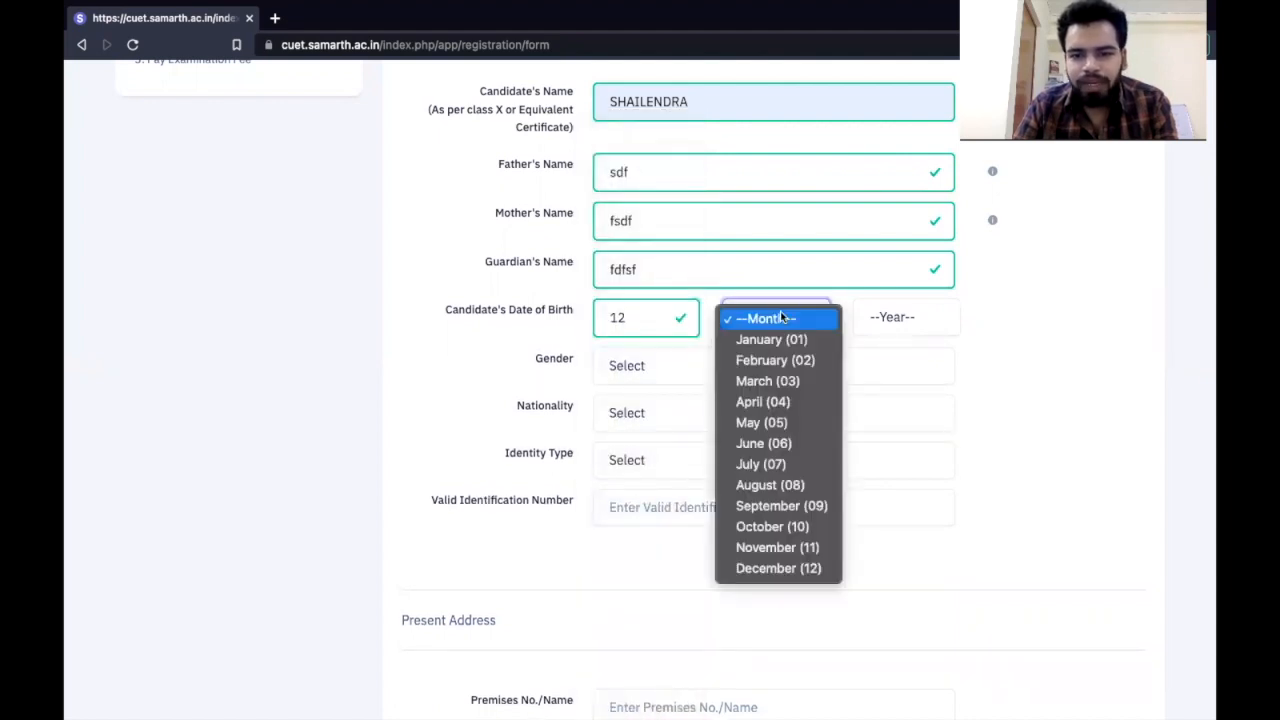
pyautogui.click(777, 424)
pyautogui.click(889, 318)
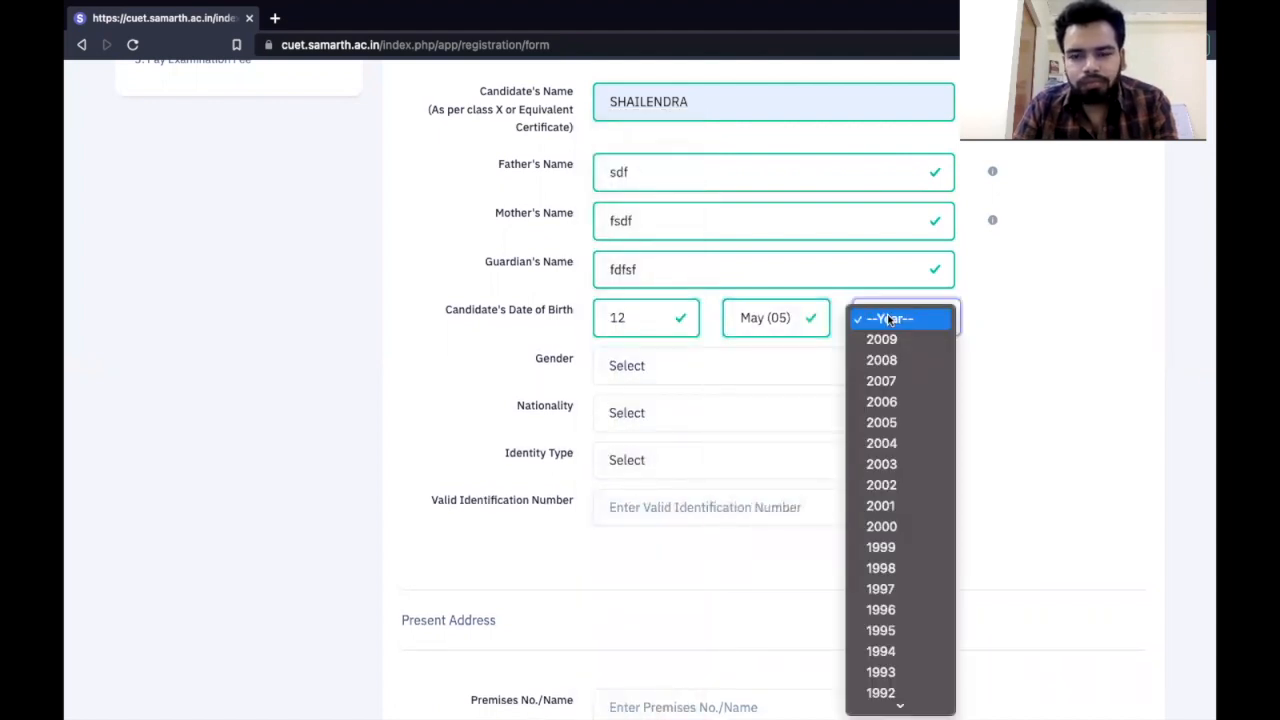
pyautogui.scroll(-4, 888, 460)
pyautogui.click(889, 434)
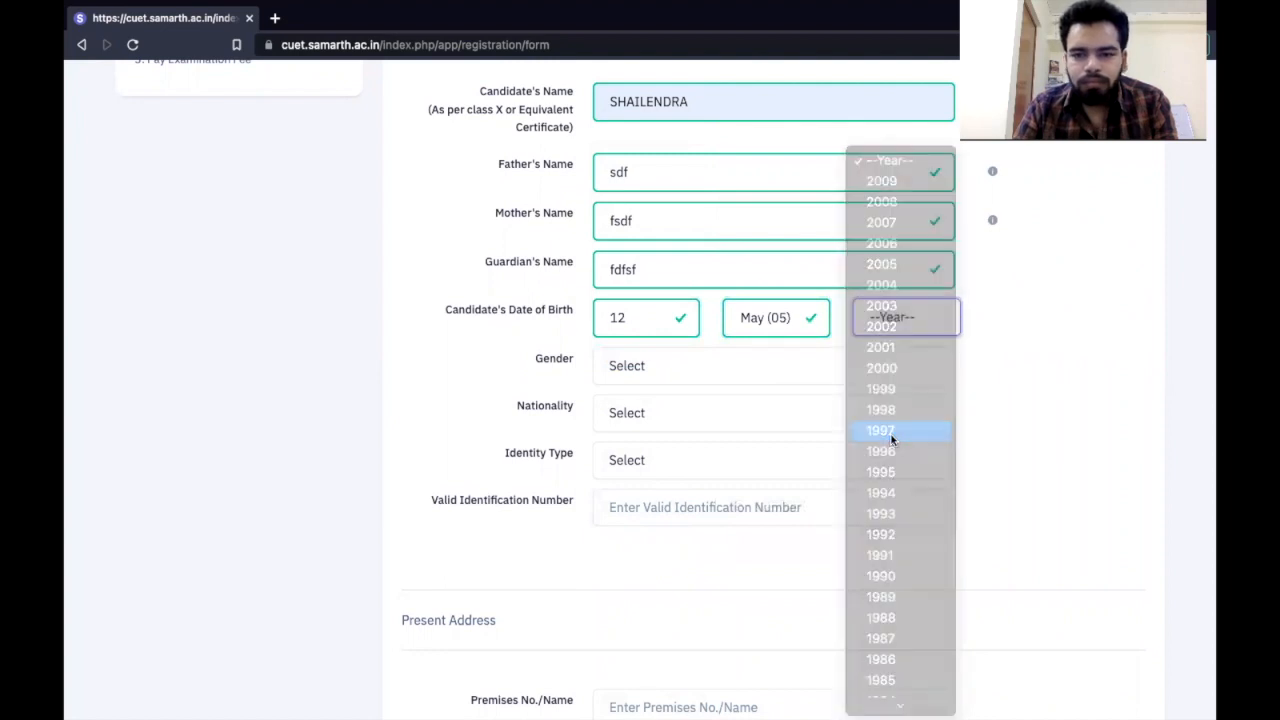
# Step: Set the candidate's gender to Male and the nationality to Indian
pyautogui.click(771, 372)
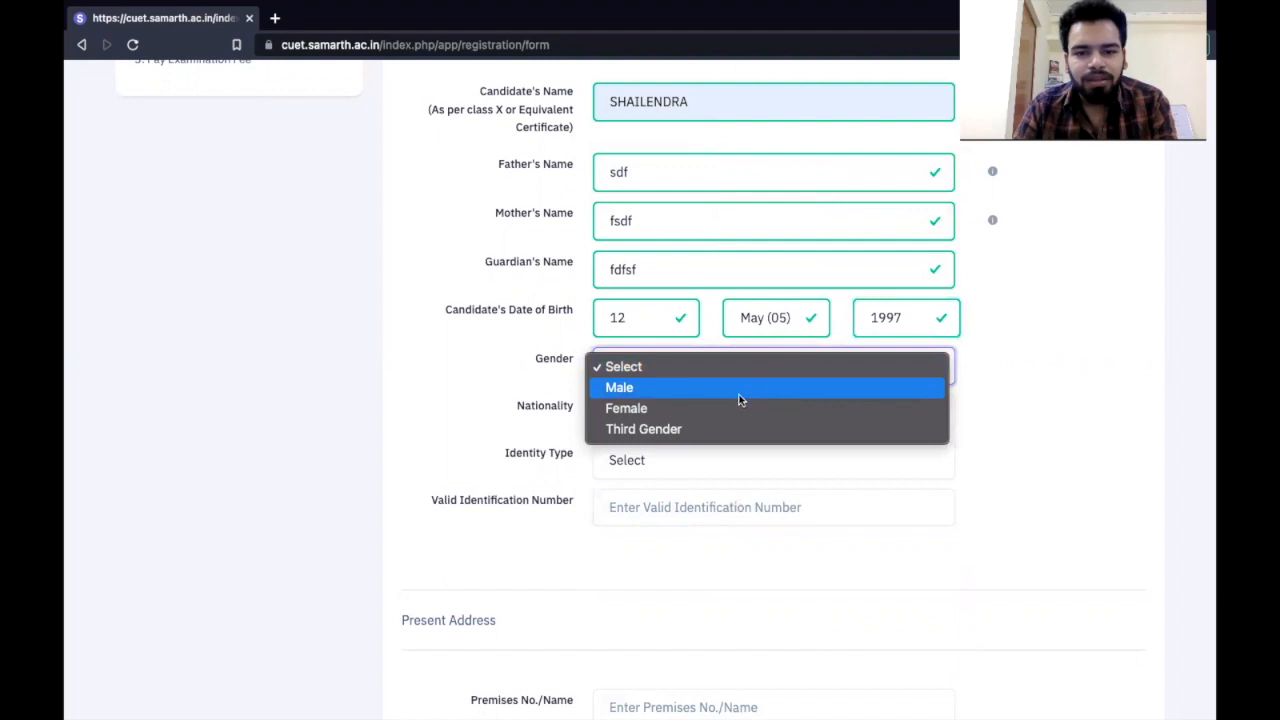
pyautogui.click(738, 396)
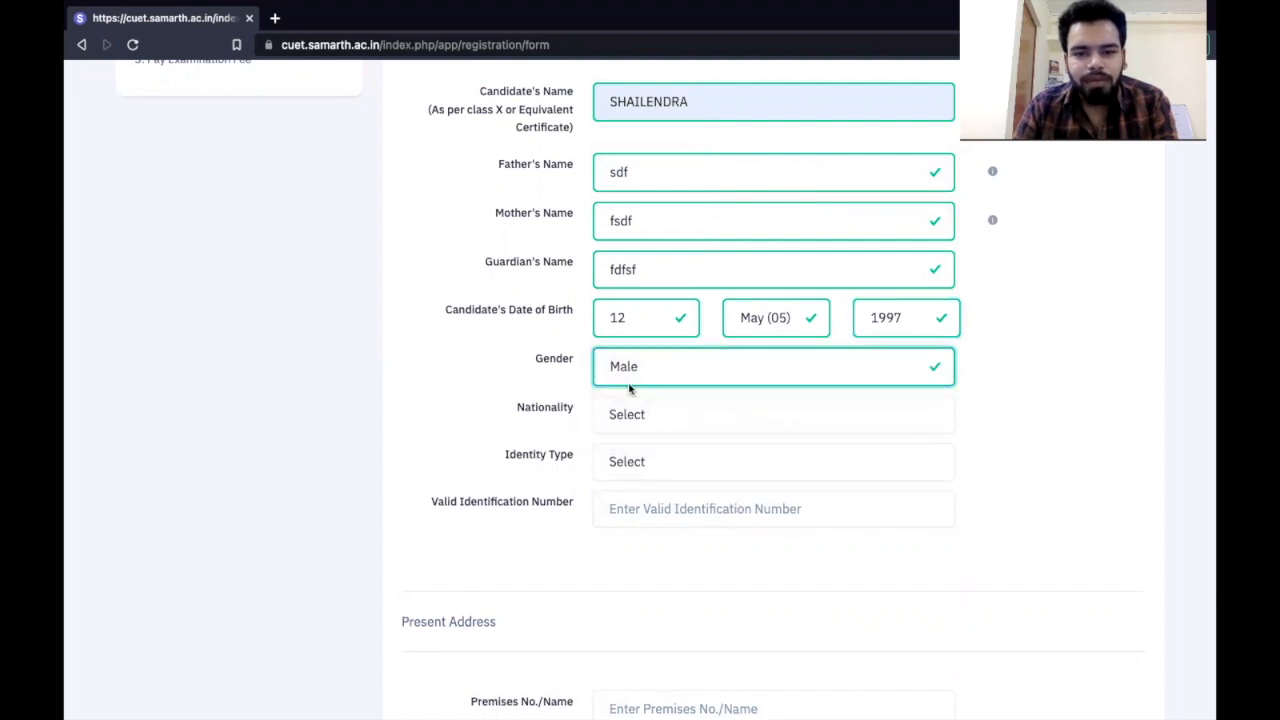
pyautogui.scroll(-1, 629, 389)
pyautogui.scroll(-2, 629, 389)
pyautogui.click(634, 268)
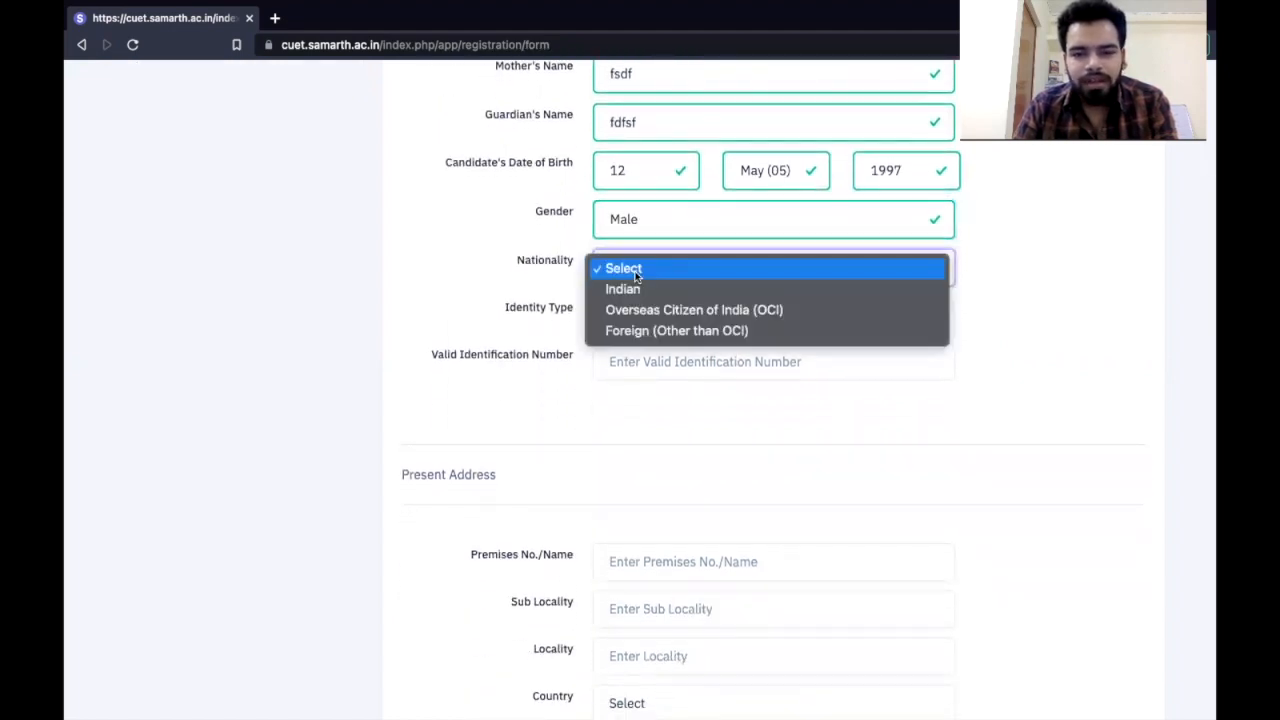
pyautogui.click(641, 290)
# Step: Choose Driving License as the identity type and enter its valid identification number
pyautogui.click(667, 315)
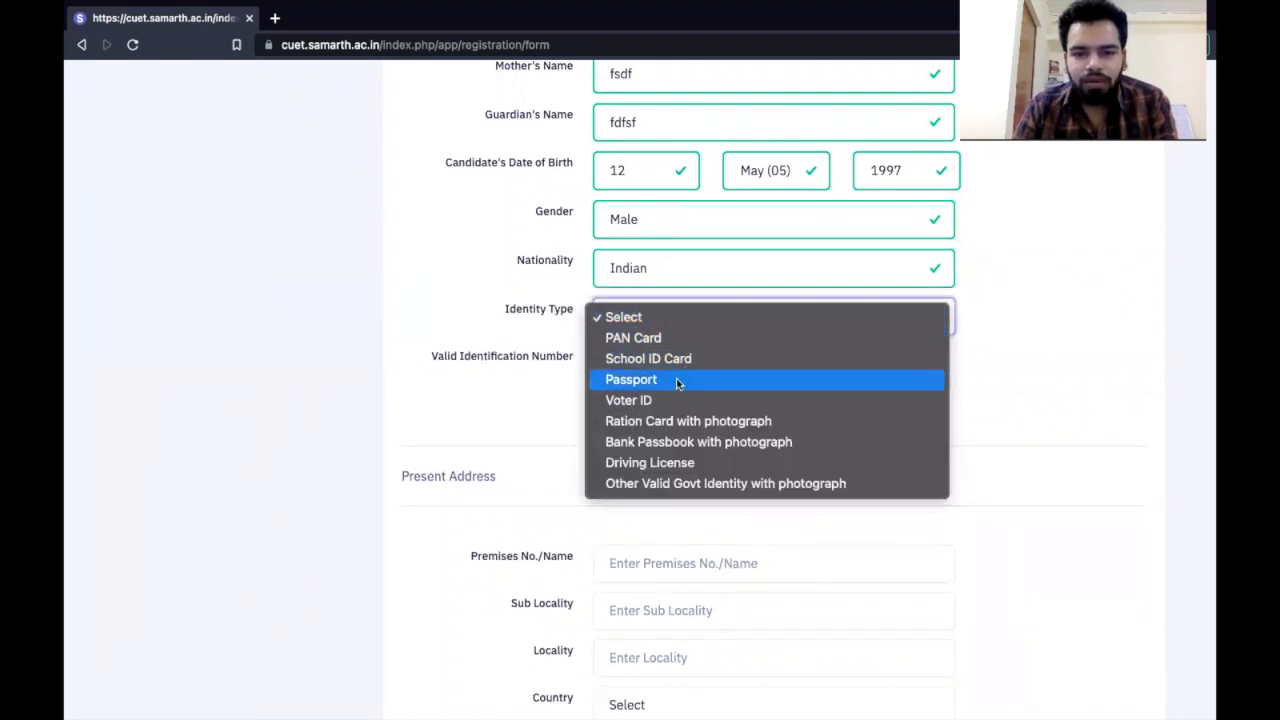
pyautogui.click(686, 461)
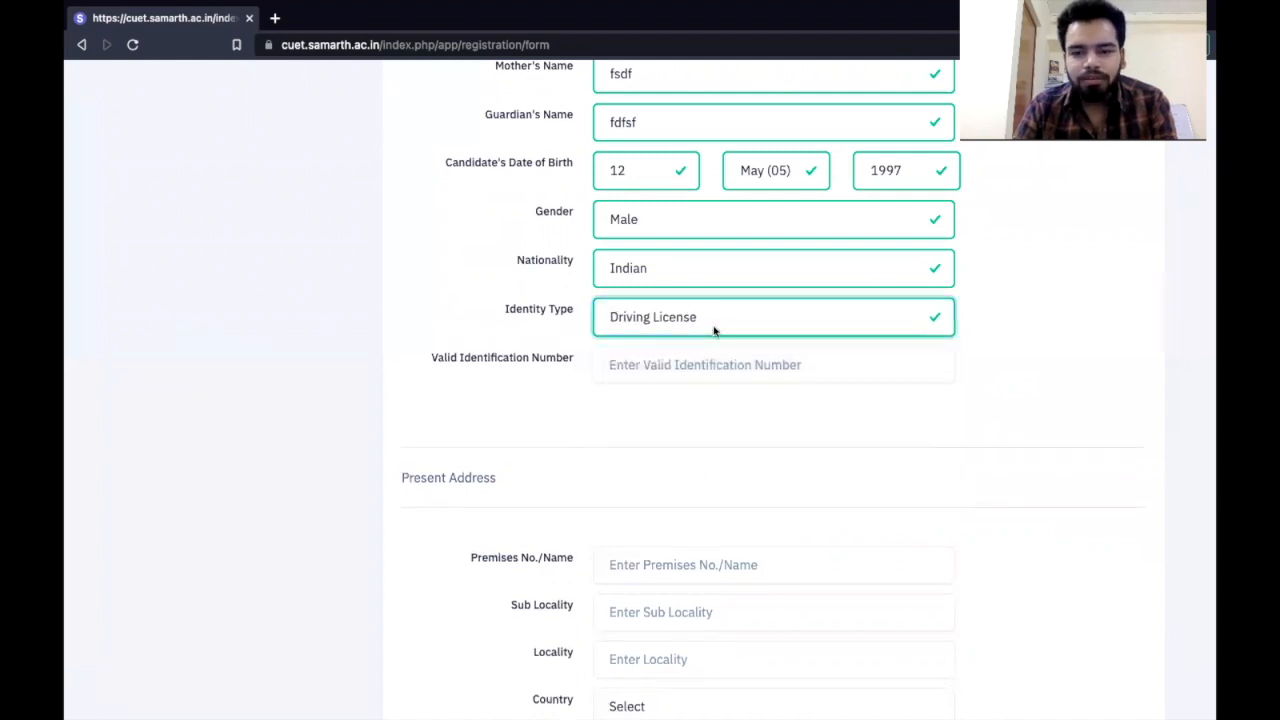
pyautogui.click(745, 330)
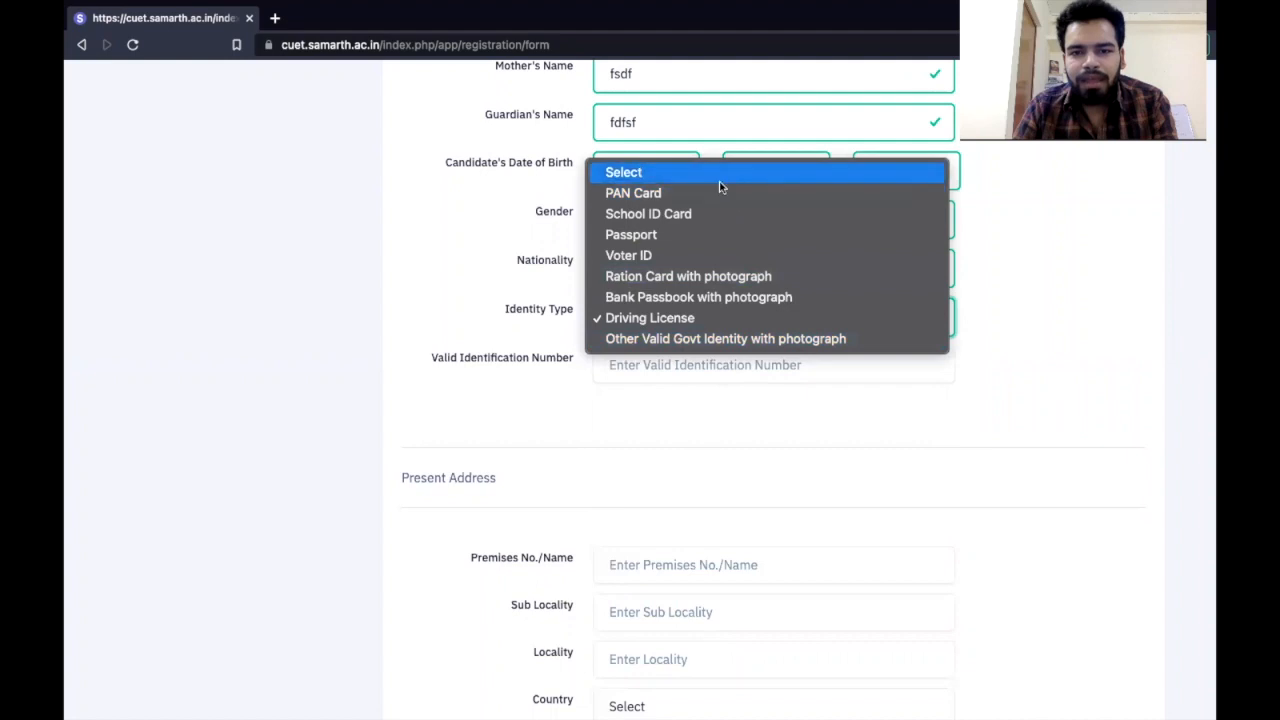
pyautogui.click(716, 319)
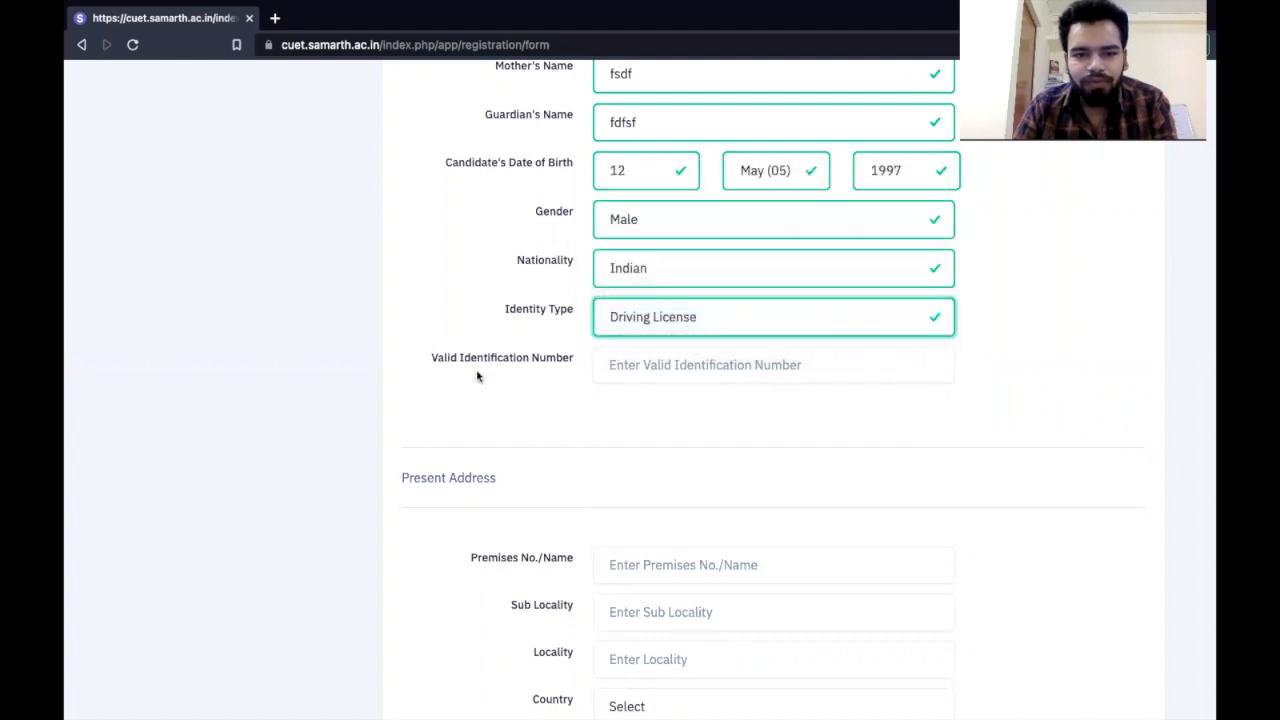
pyautogui.click(659, 373)
pyautogui.write('fgfsgFGDHJTSS')
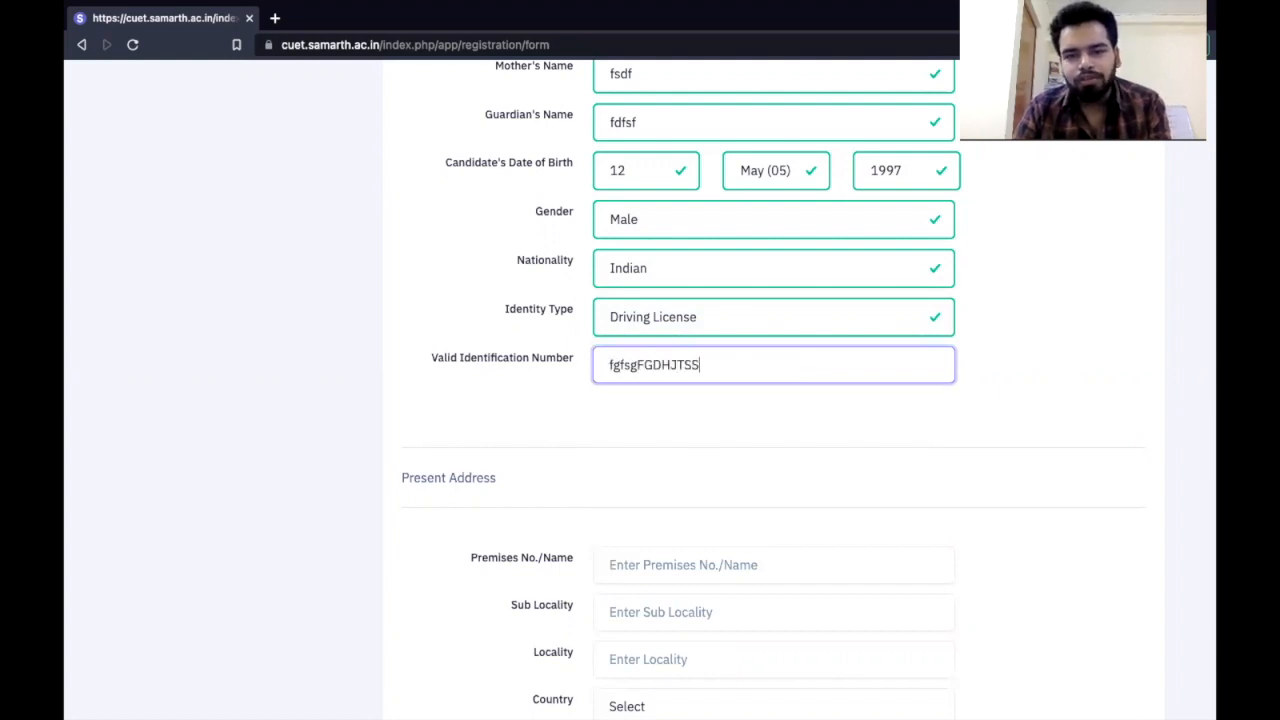
# Step: Fill in the premises number or name, sub locality and locality of the Present Address
pyautogui.scroll(-2, 685, 395)
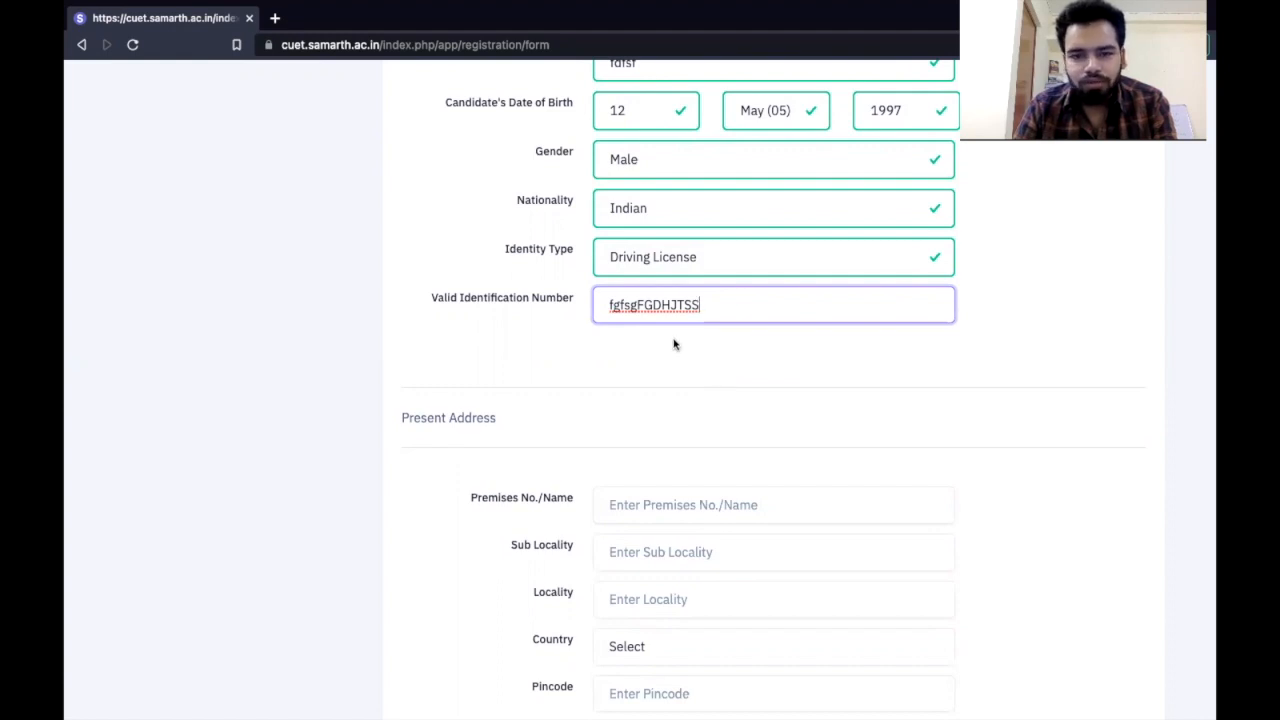
pyautogui.scroll(-3, 657, 343)
pyautogui.click(647, 268)
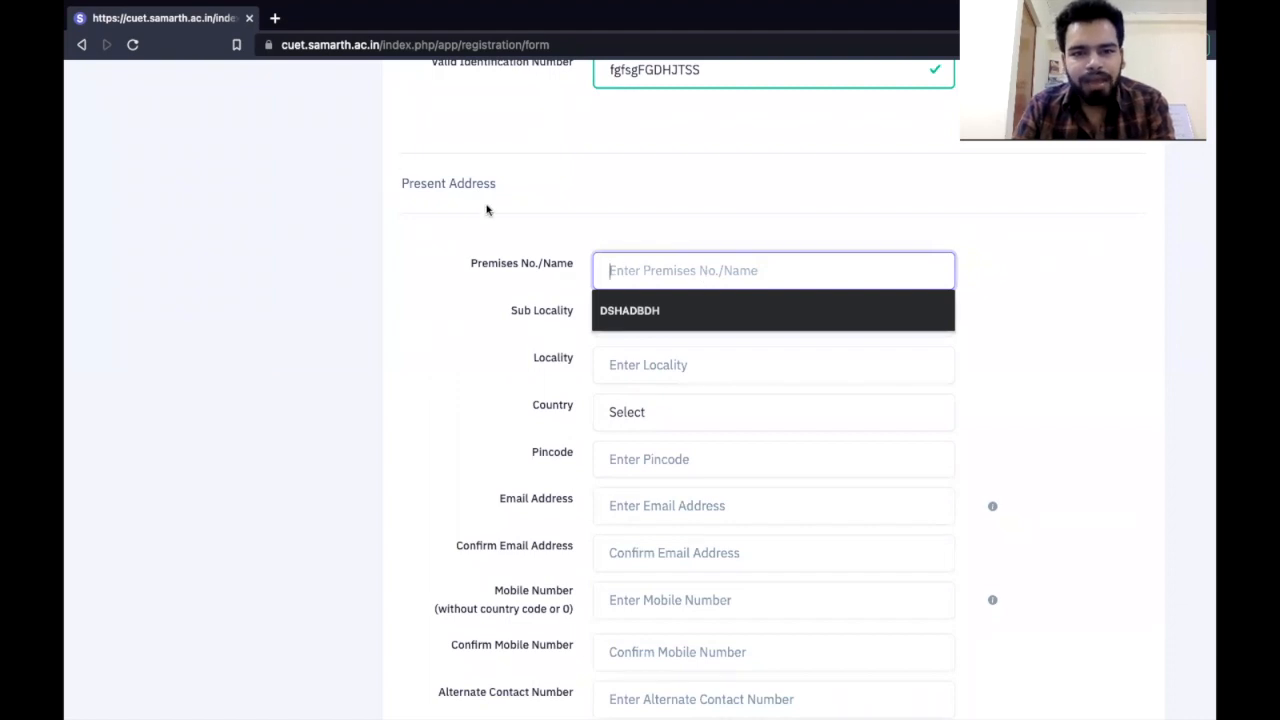
pyautogui.write('GRGWFS')
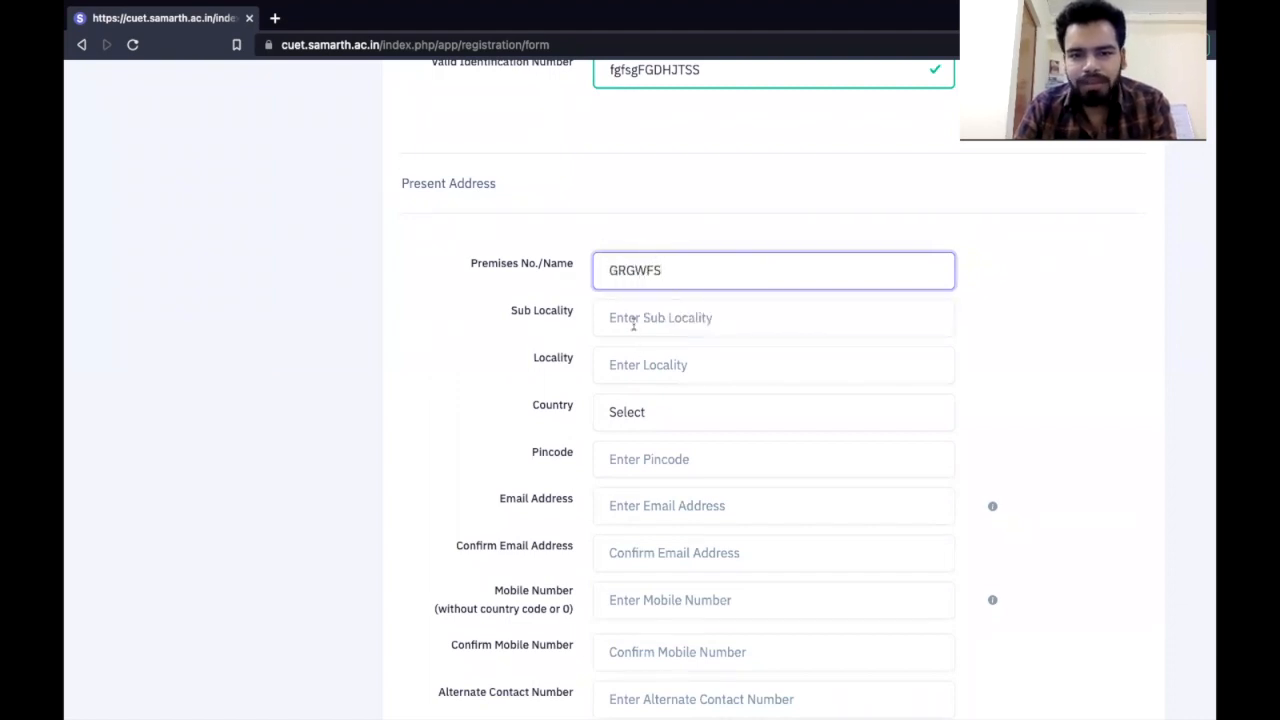
pyautogui.click(630, 320)
pyautogui.write('FGRGA')
pyautogui.click(646, 372)
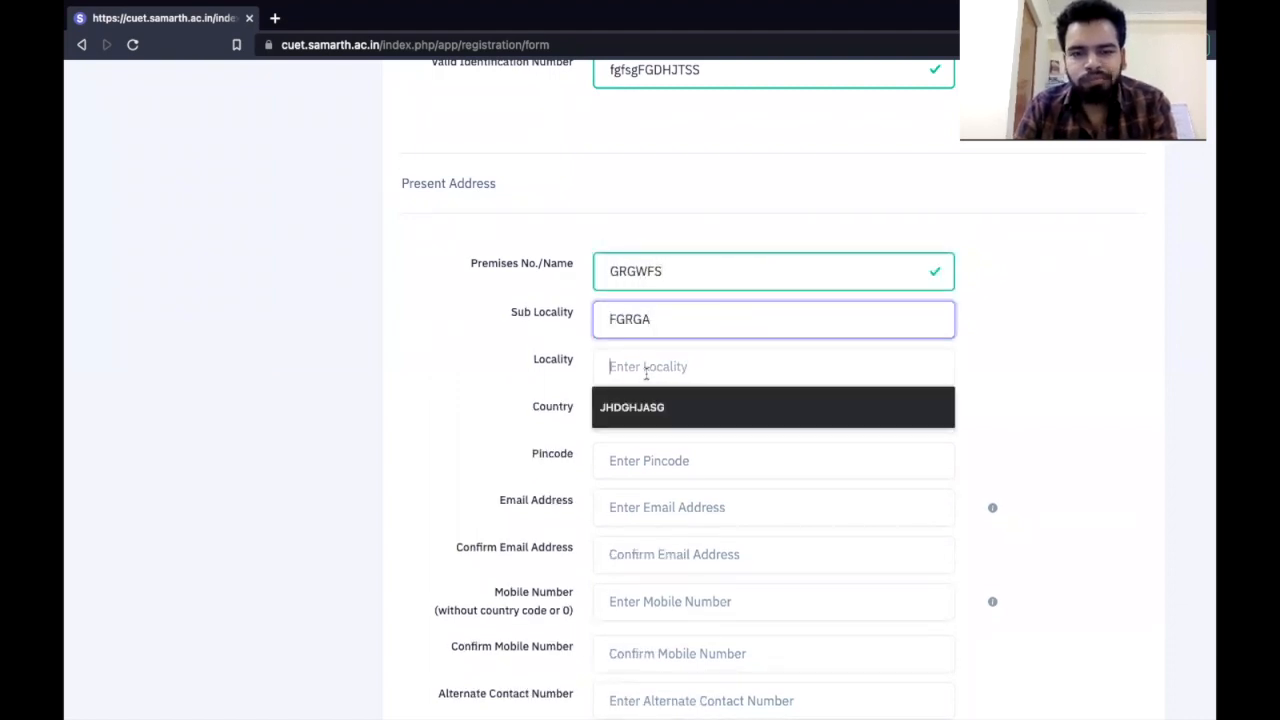
pyautogui.write('GFGRG')
# Step: Set the present address's country to India and its state to UTTAR PRADESH
pyautogui.click(653, 420)
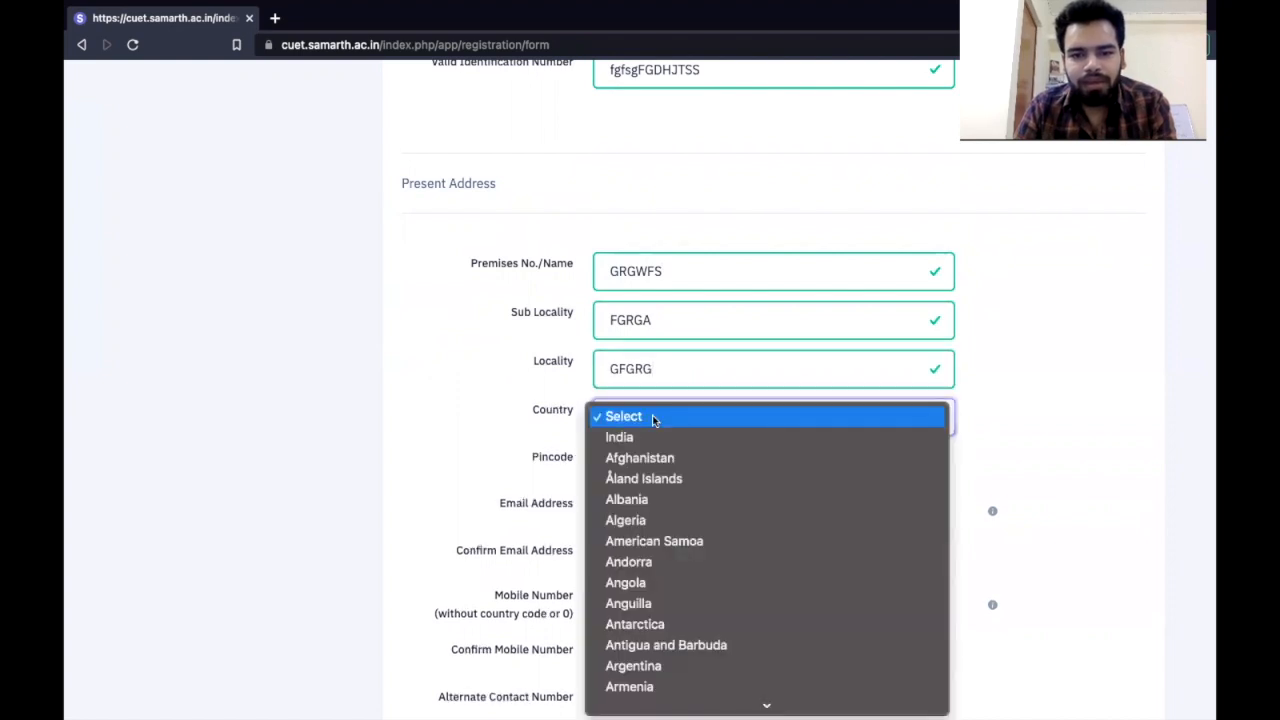
pyautogui.click(642, 440)
pyautogui.click(636, 468)
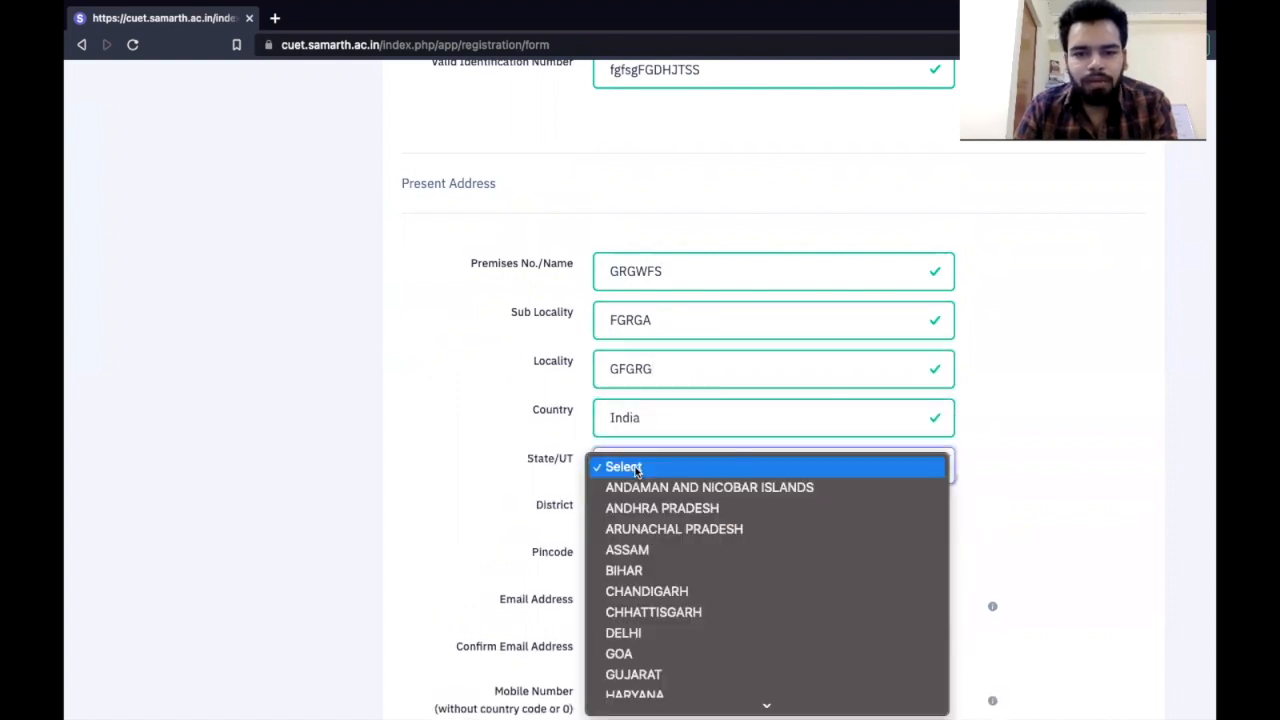
pyautogui.scroll(-5, 636, 470)
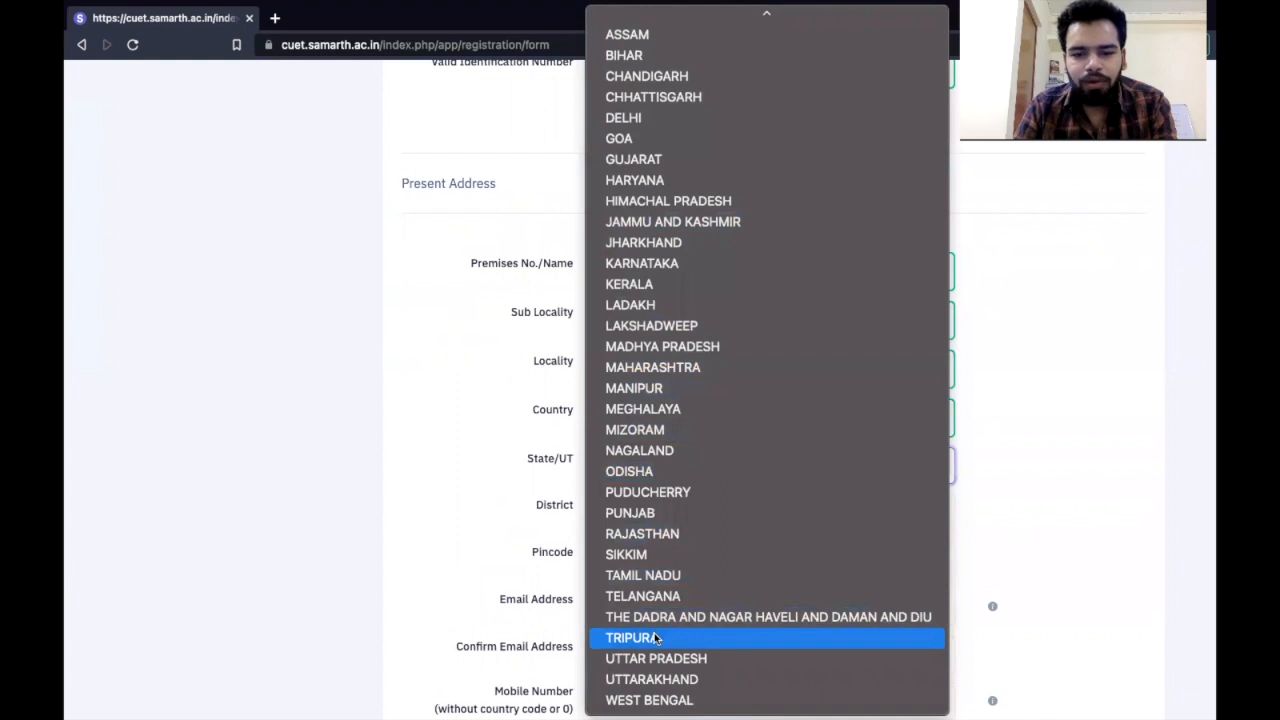
pyautogui.click(650, 658)
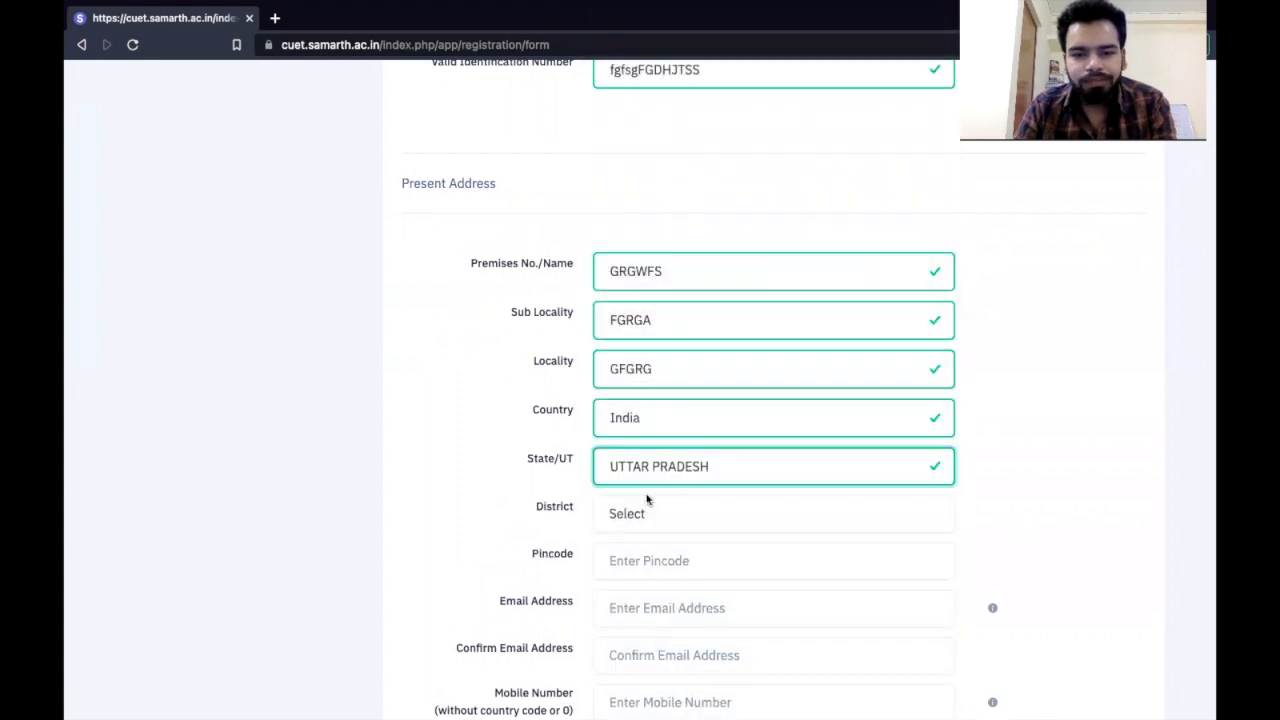
# Step: Set the present address's district to ALIGARH and fill in its pincode from the saved entry
pyautogui.scroll(-4, 646, 500)
pyautogui.click(660, 328)
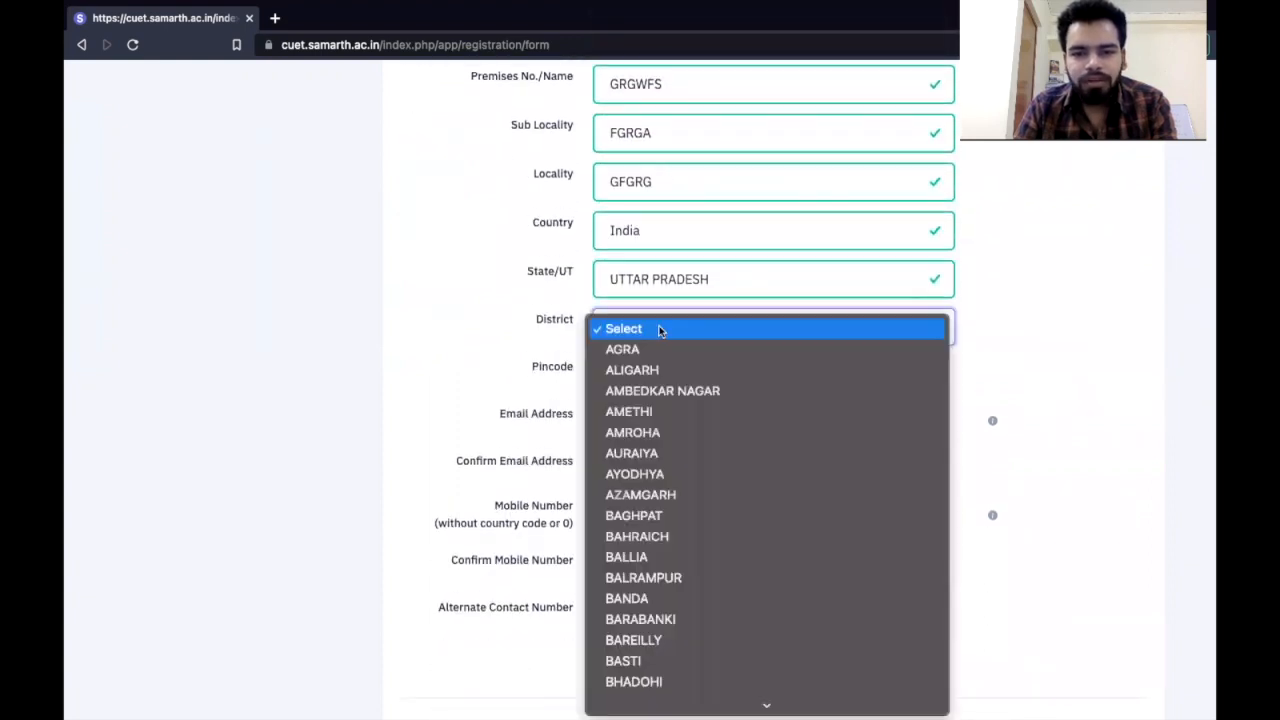
pyautogui.click(646, 372)
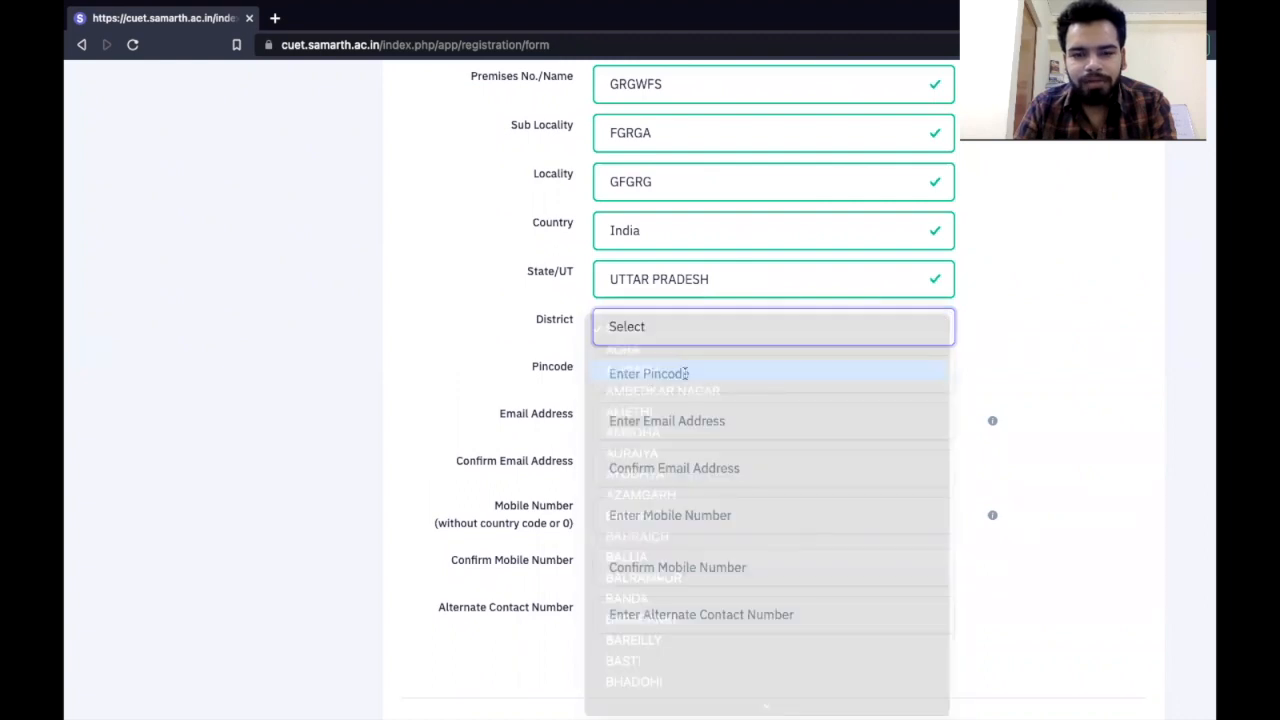
pyautogui.click(691, 374)
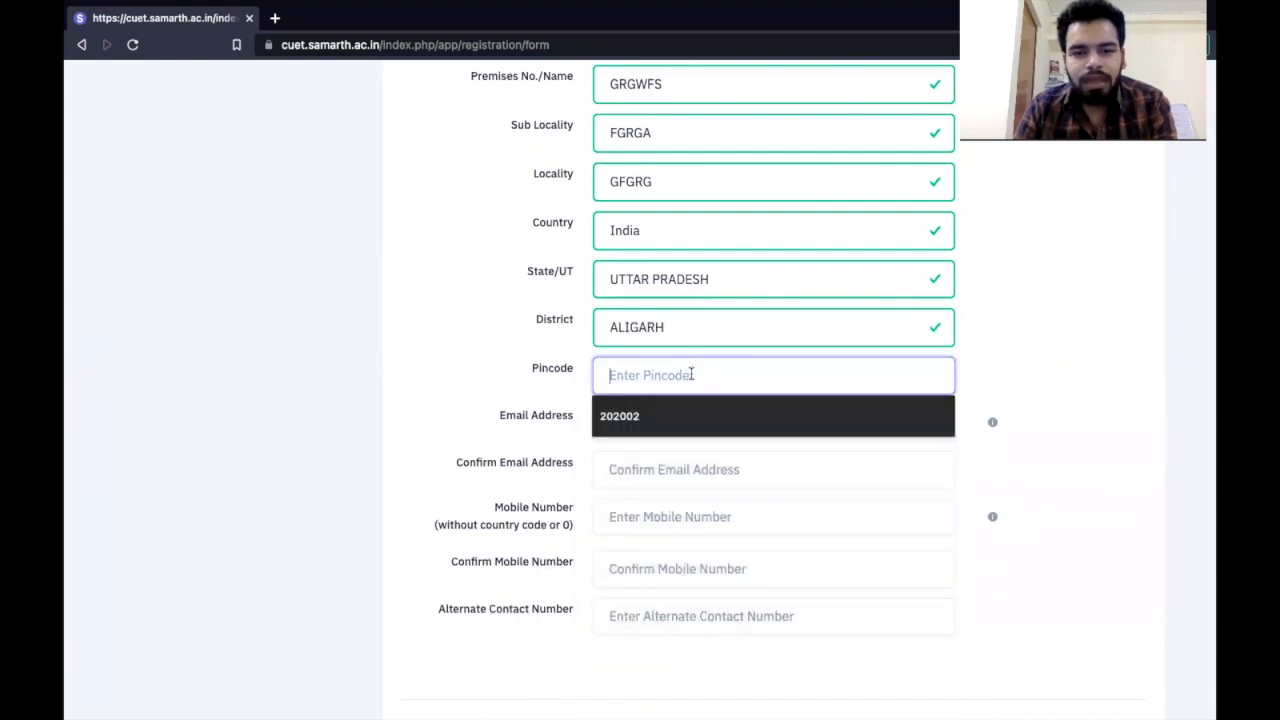
pyautogui.click(640, 416)
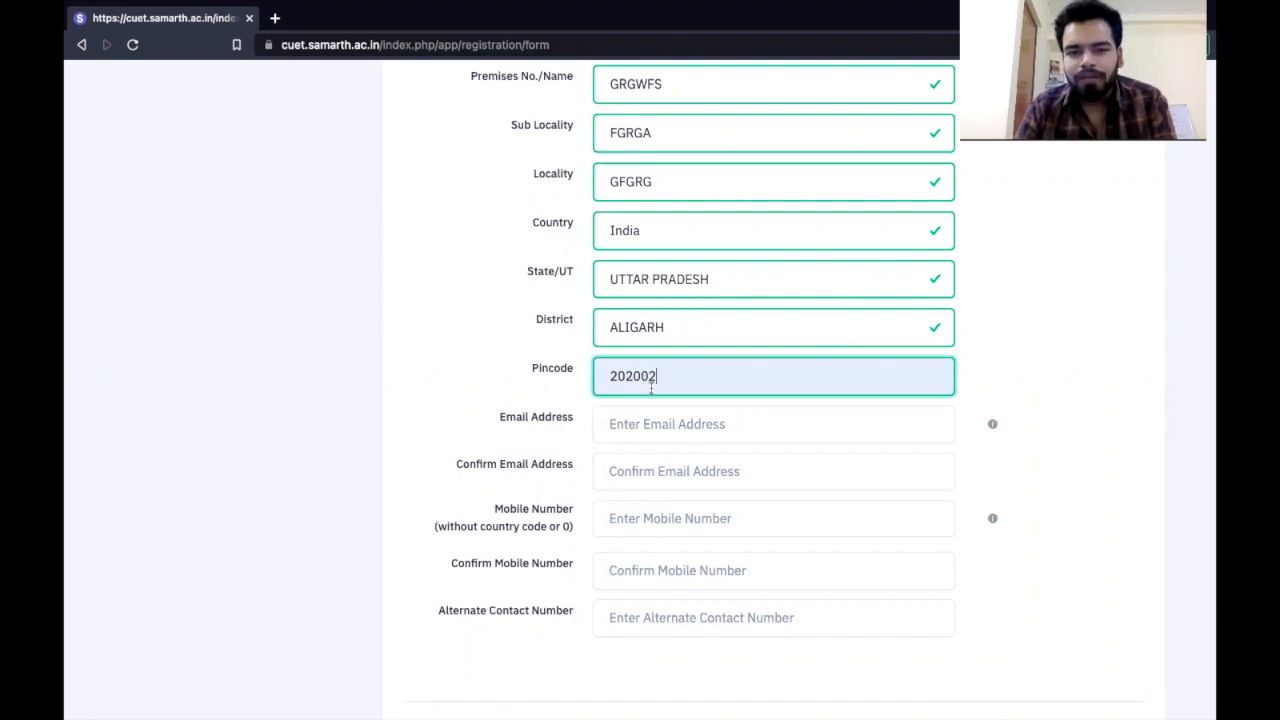
# Step: Fill in the candidate's email address from the saved entry and insert extra letters before the @ sign
pyautogui.scroll(-2, 655, 370)
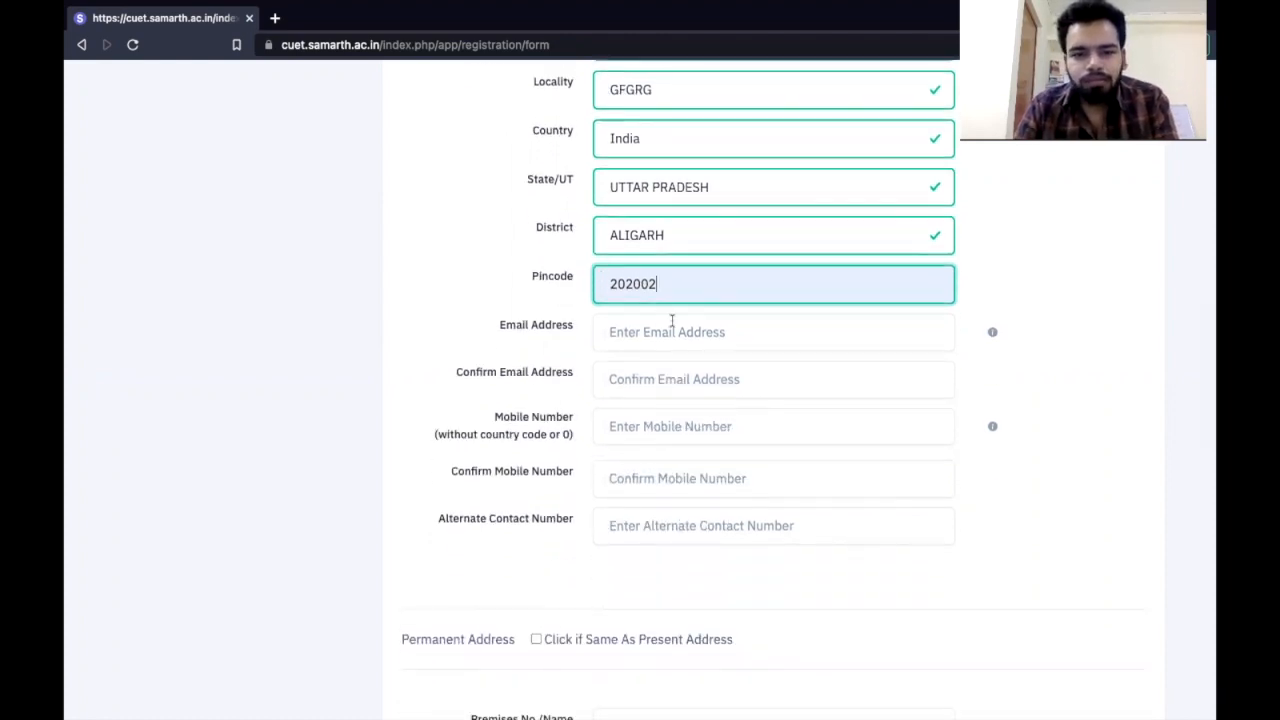
pyautogui.click(694, 338)
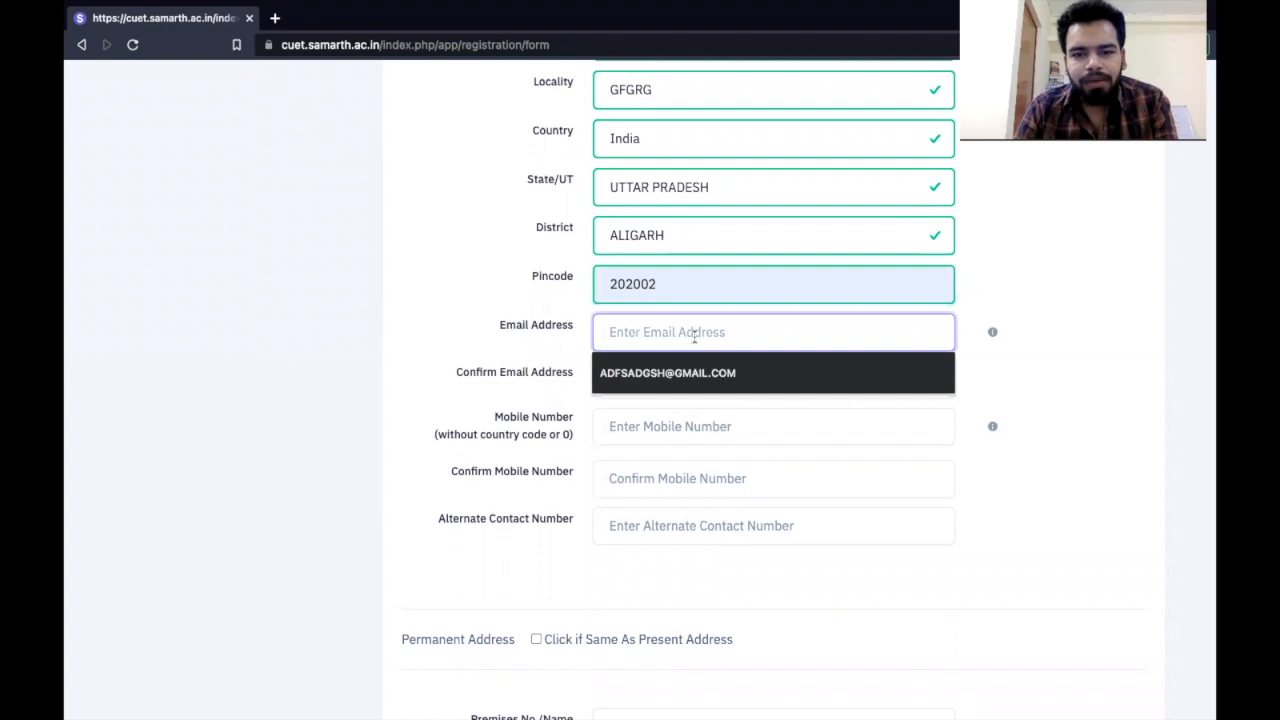
pyautogui.click(705, 375)
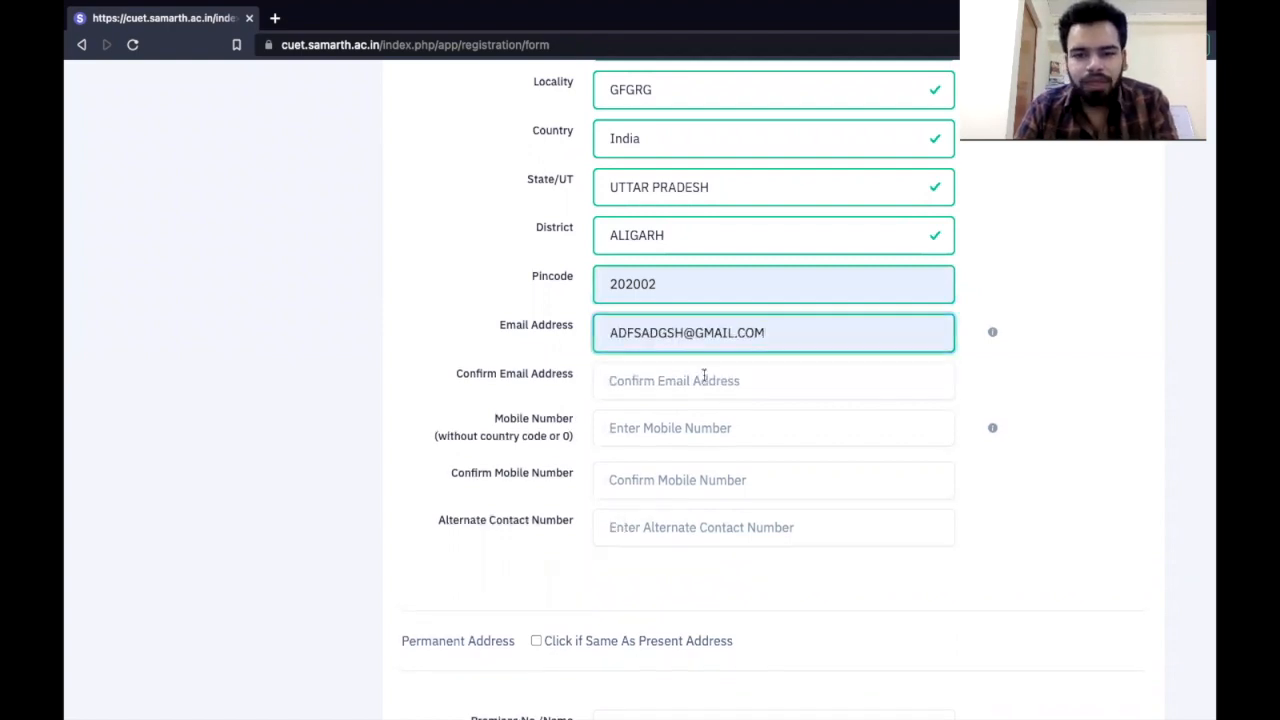
pyautogui.click(676, 332)
pyautogui.write('SGDFG')
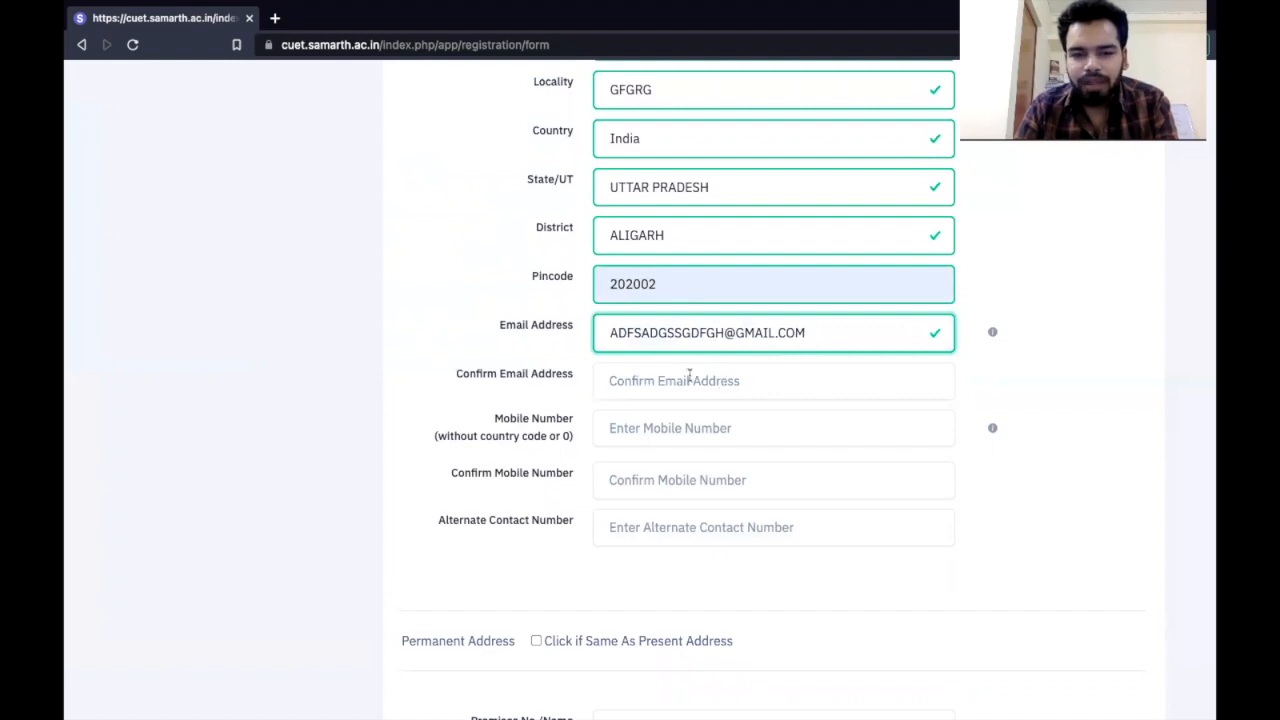
# Step: Copy the entered email address into the Confirm Email Address field
pyautogui.click(686, 381)
pyautogui.moveTo(604, 332); pyautogui.dragTo(831, 341)
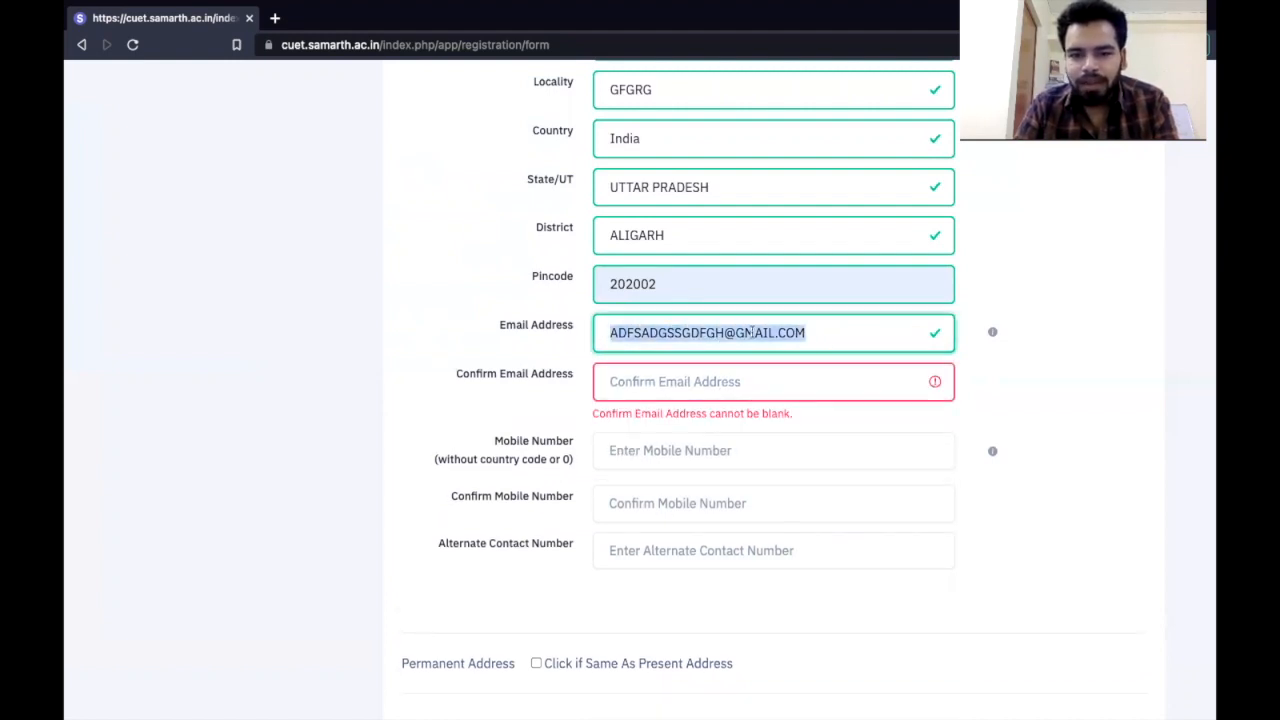
pyautogui.rightClick(752, 332)
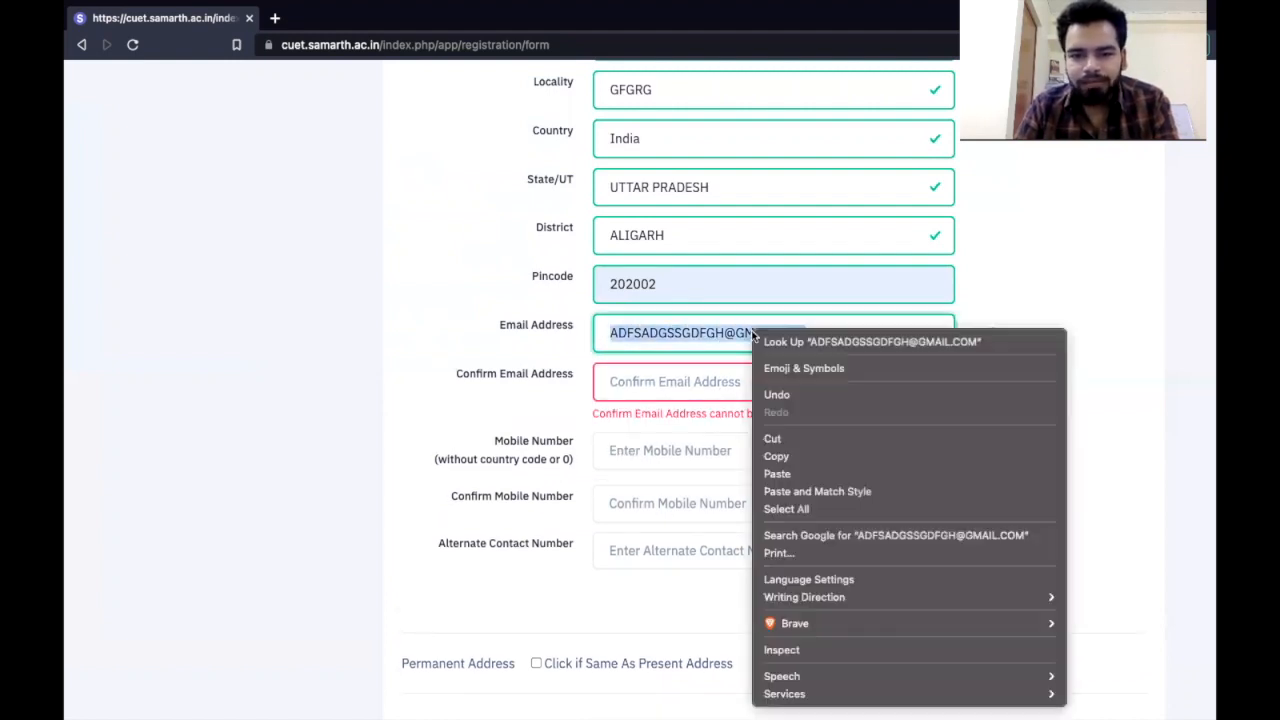
pyautogui.click(777, 457)
pyautogui.rightClick(693, 381)
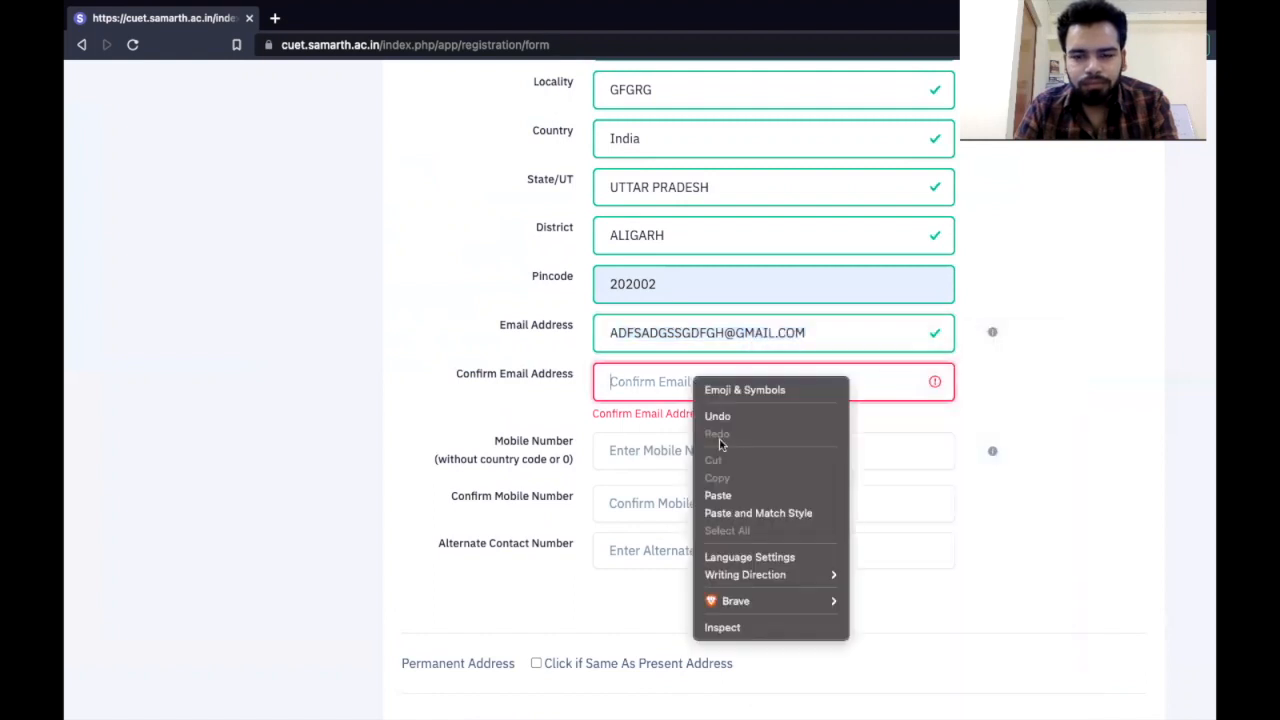
pyautogui.click(720, 496)
# Step: Enter the candidate's mobile number in both the Mobile Number and Confirm Mobile Number fields
pyautogui.scroll(-3, 723, 494)
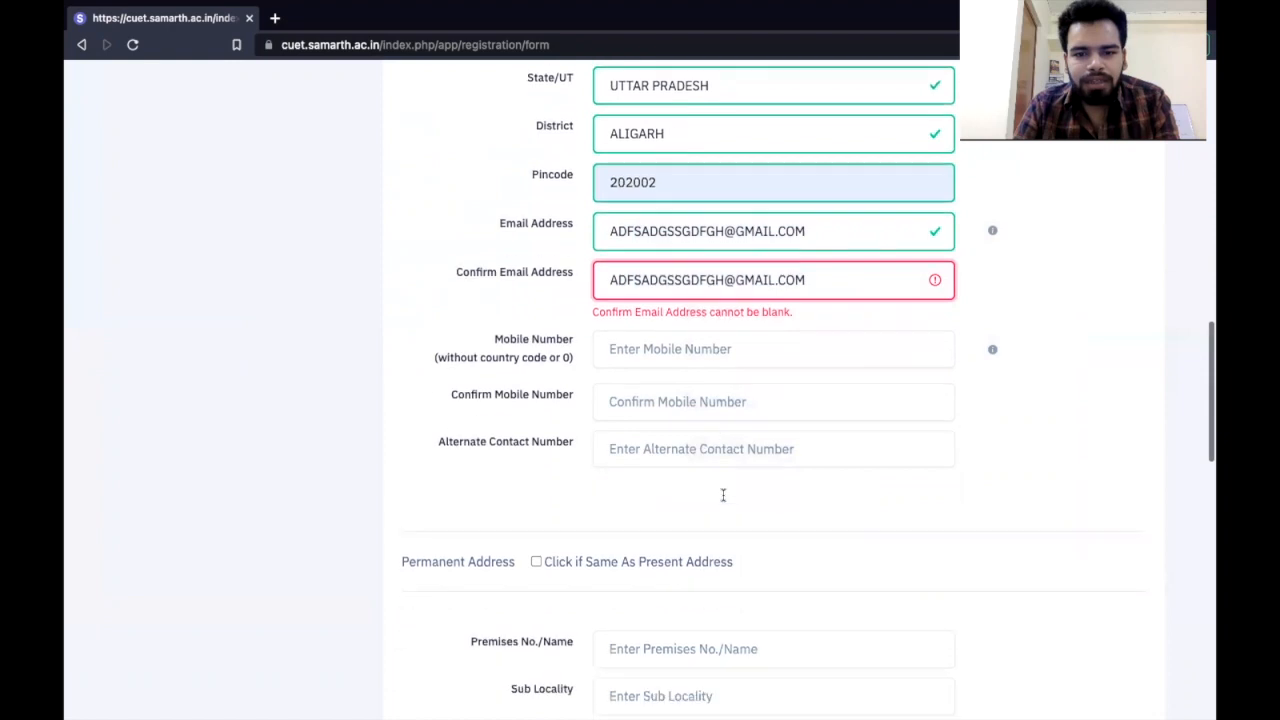
pyautogui.click(620, 271)
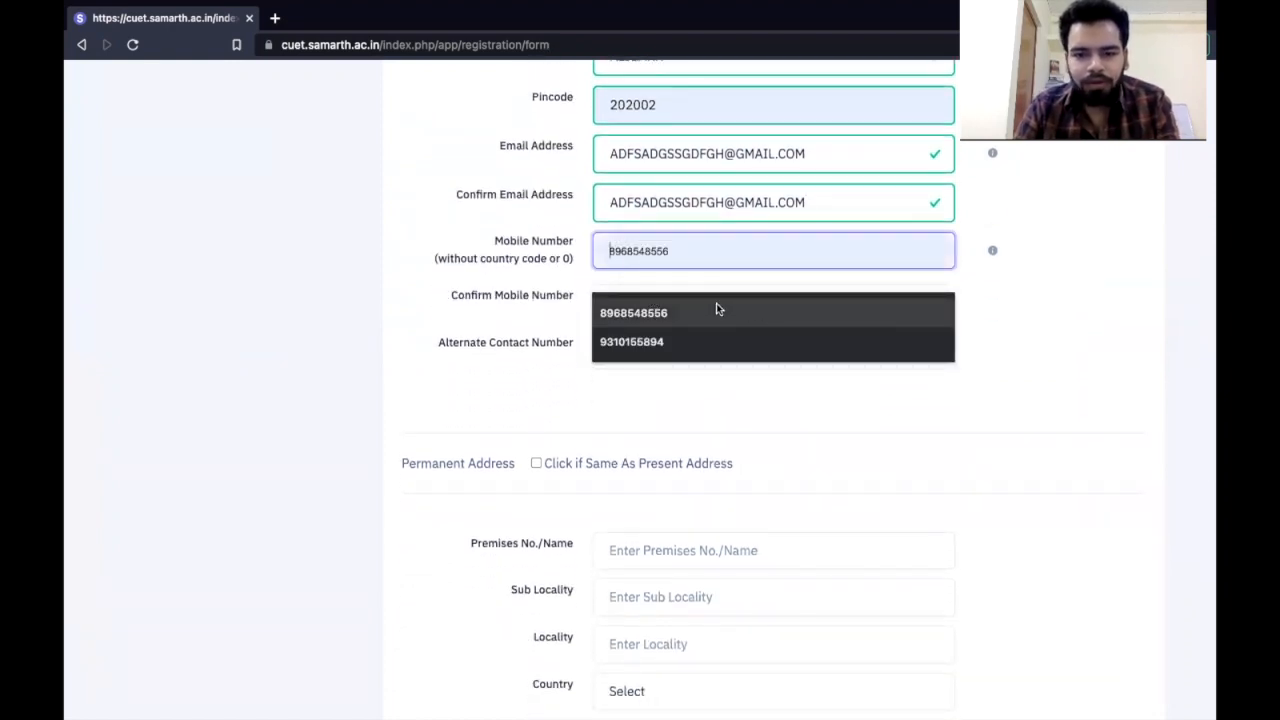
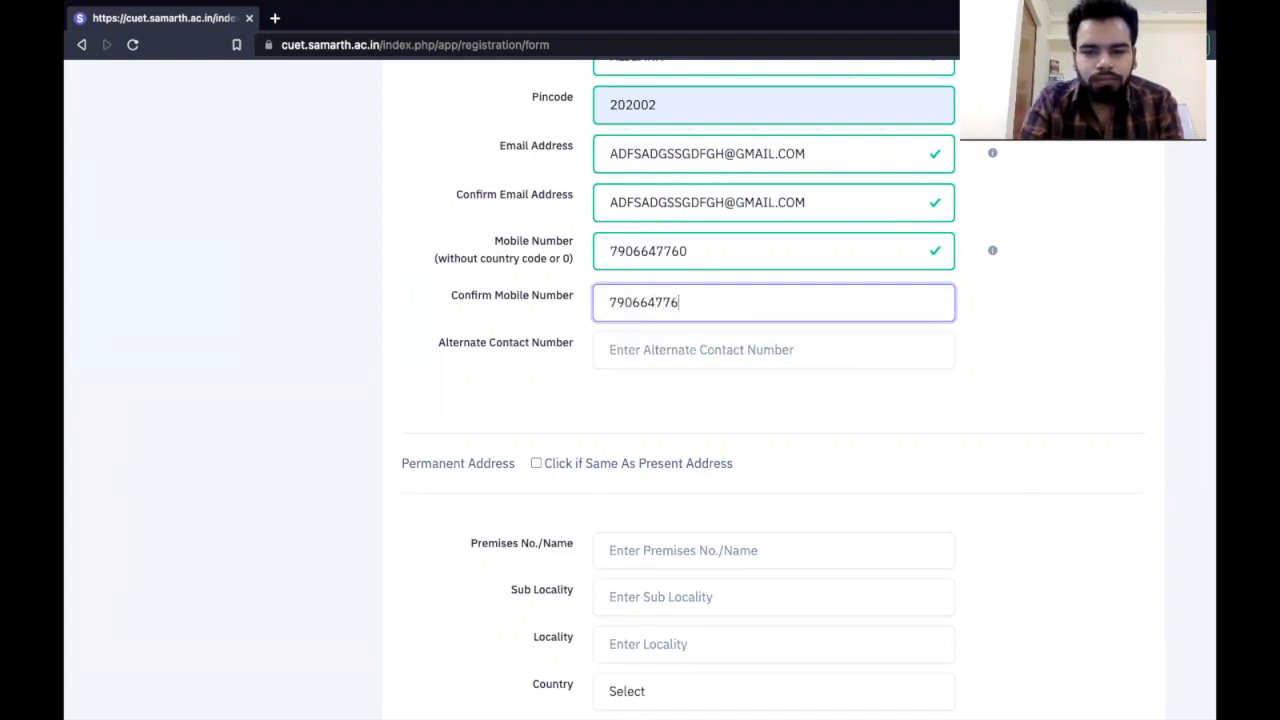
pyautogui.click(692, 349)
# Step: Leave the alternate contact number blank and mark the permanent address as the same as the present address
pyautogui.scroll(-2, 690, 350)
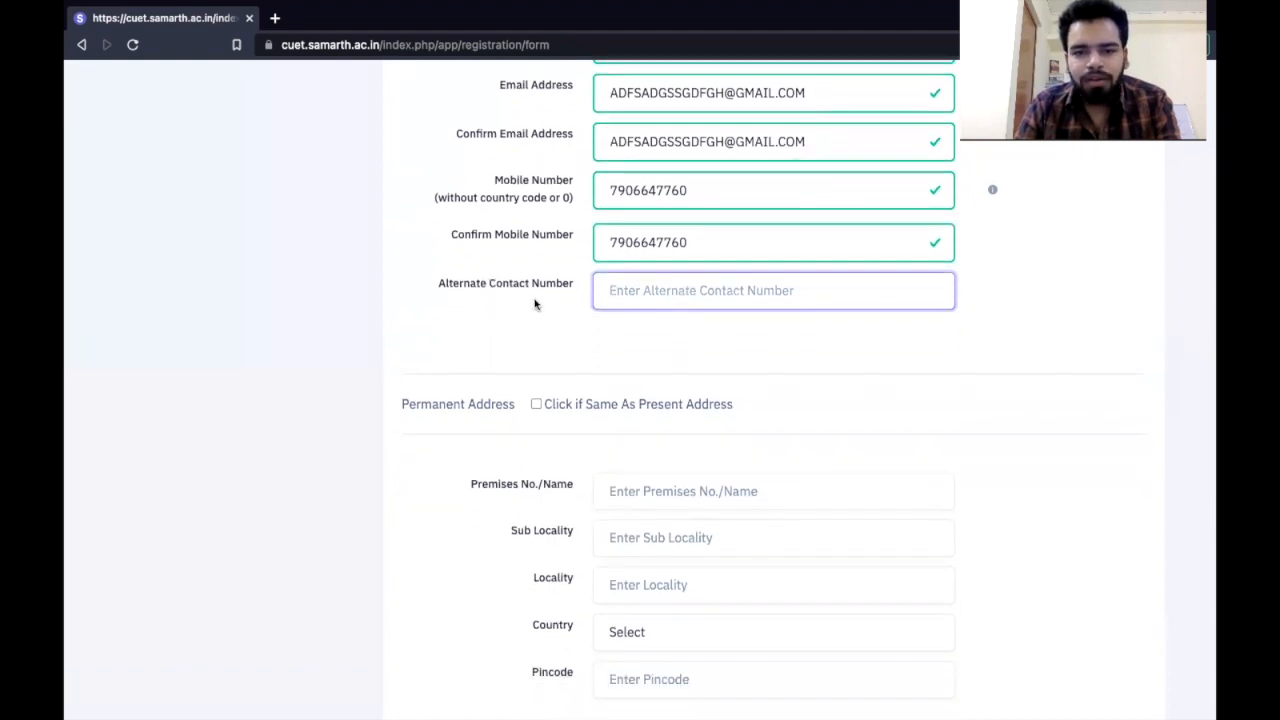
pyautogui.scroll(-3, 555, 300)
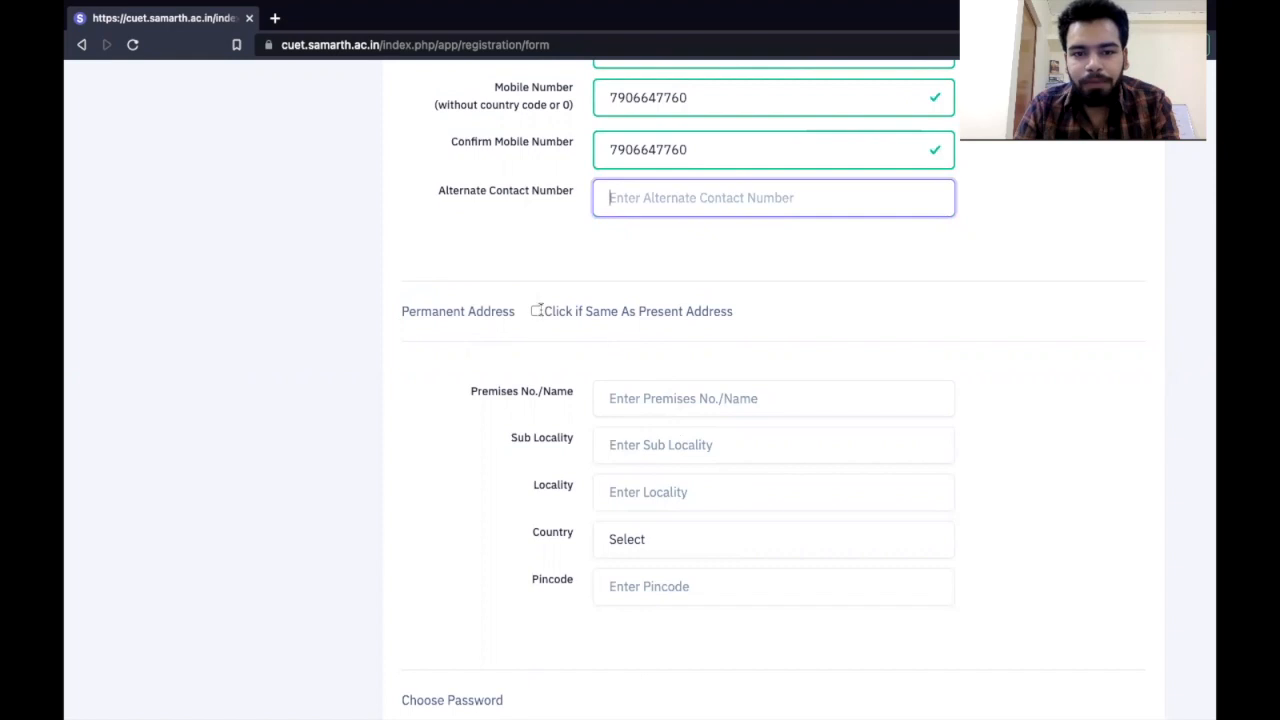
pyautogui.click(536, 313)
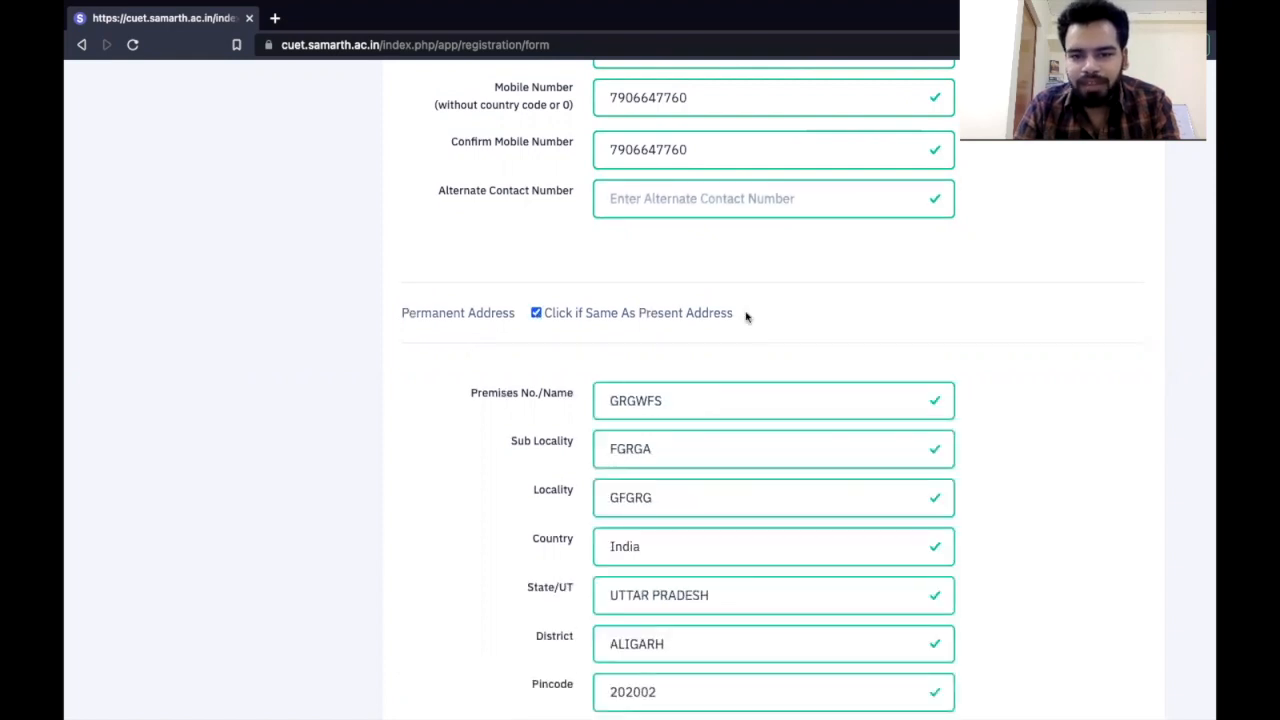
pyautogui.scroll(-5, 745, 333)
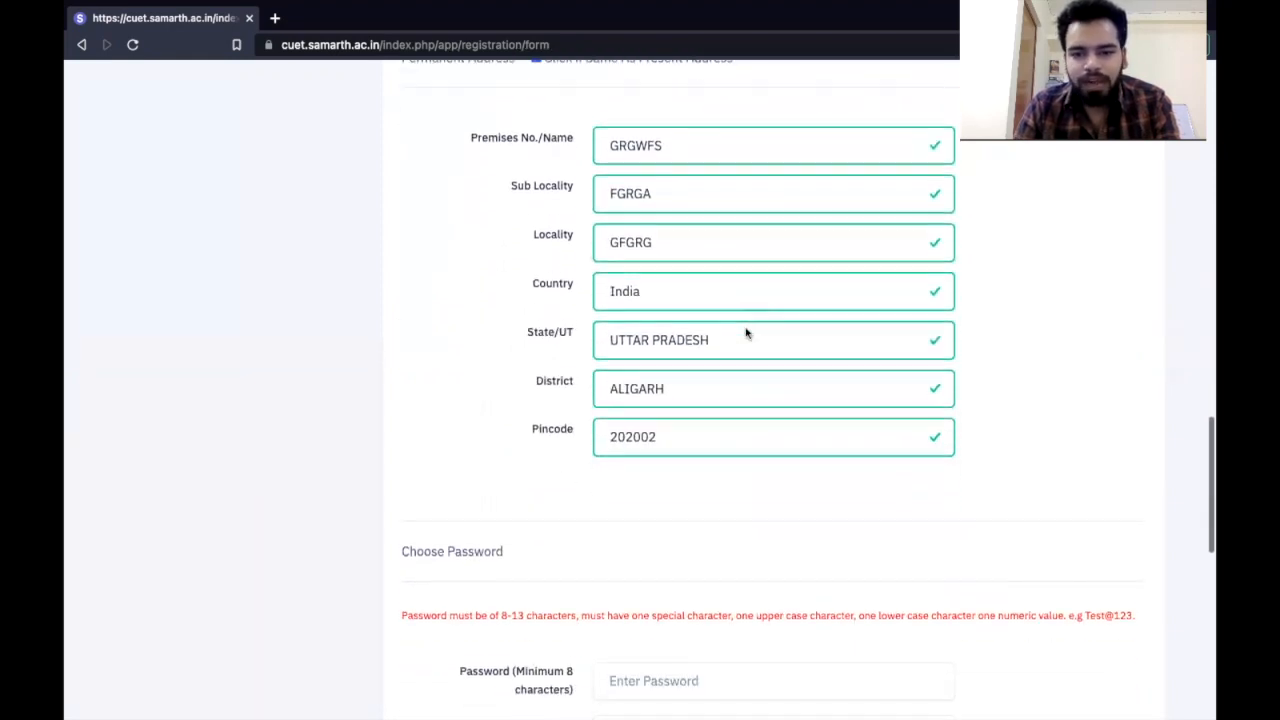
pyautogui.scroll(3, 745, 333)
pyautogui.scroll(-3, 745, 333)
pyautogui.scroll(-1, 745, 333)
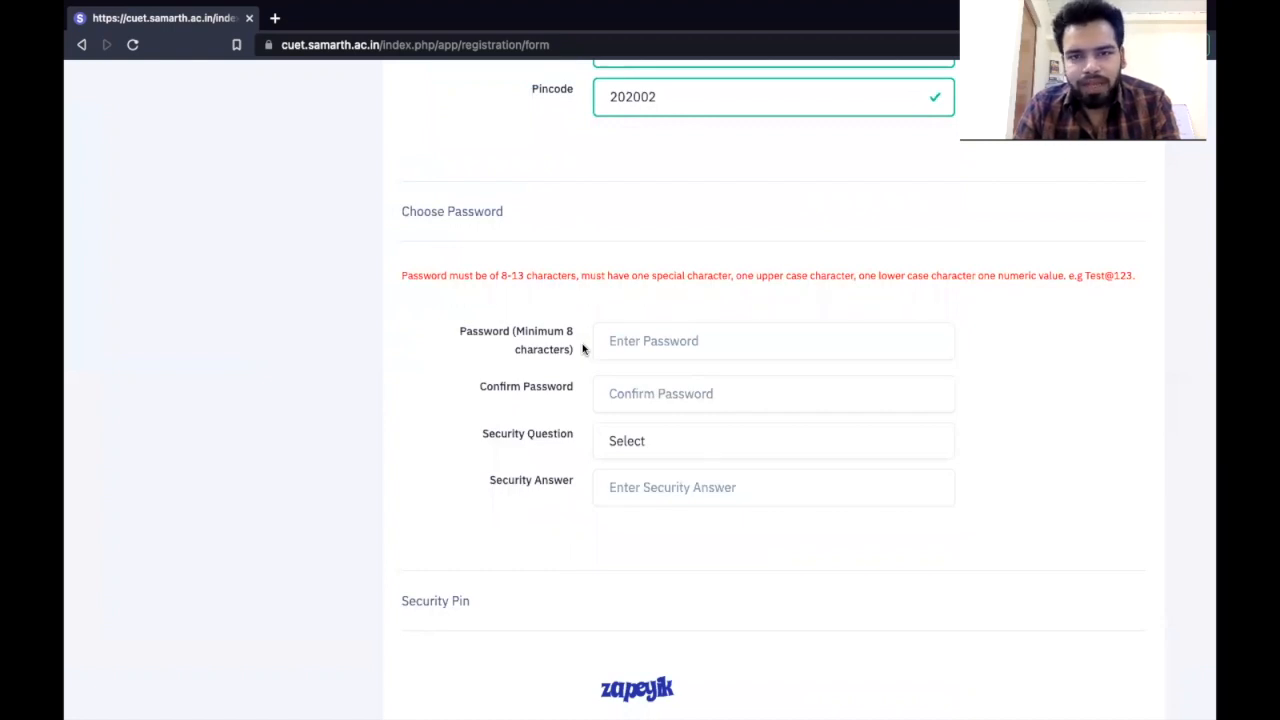
pyautogui.click(635, 344)
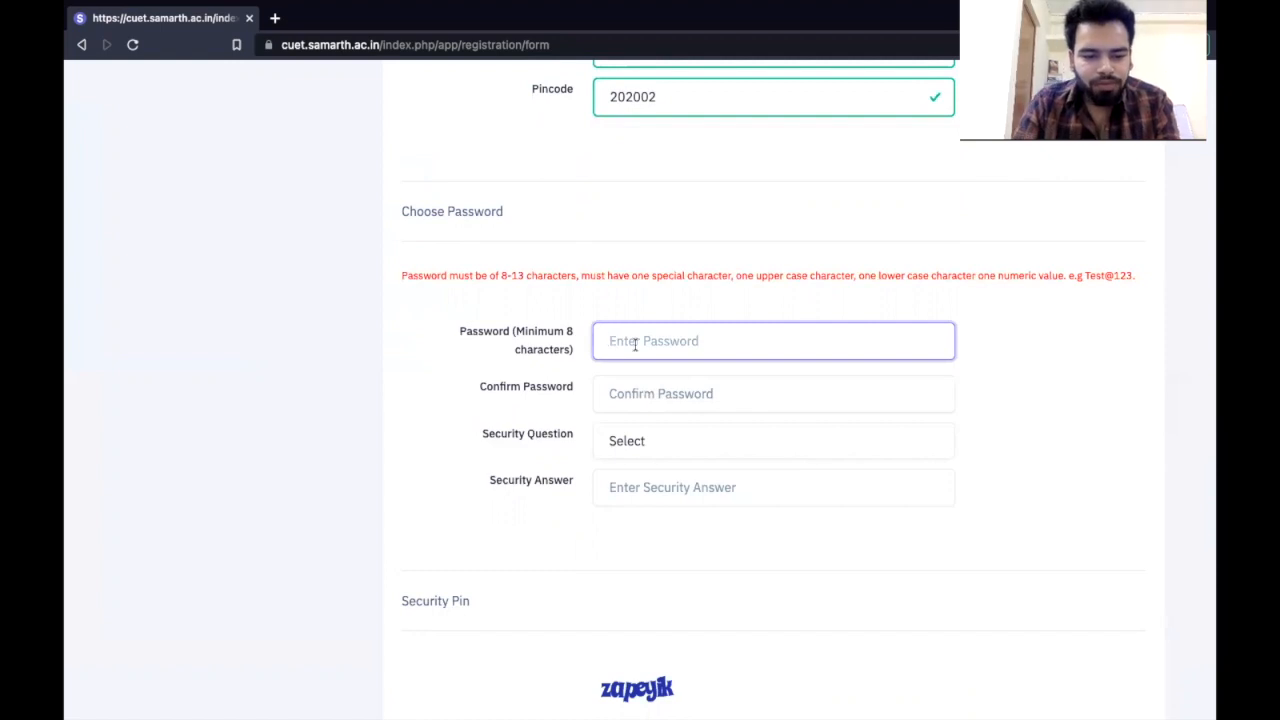
pyautogui.write('***')
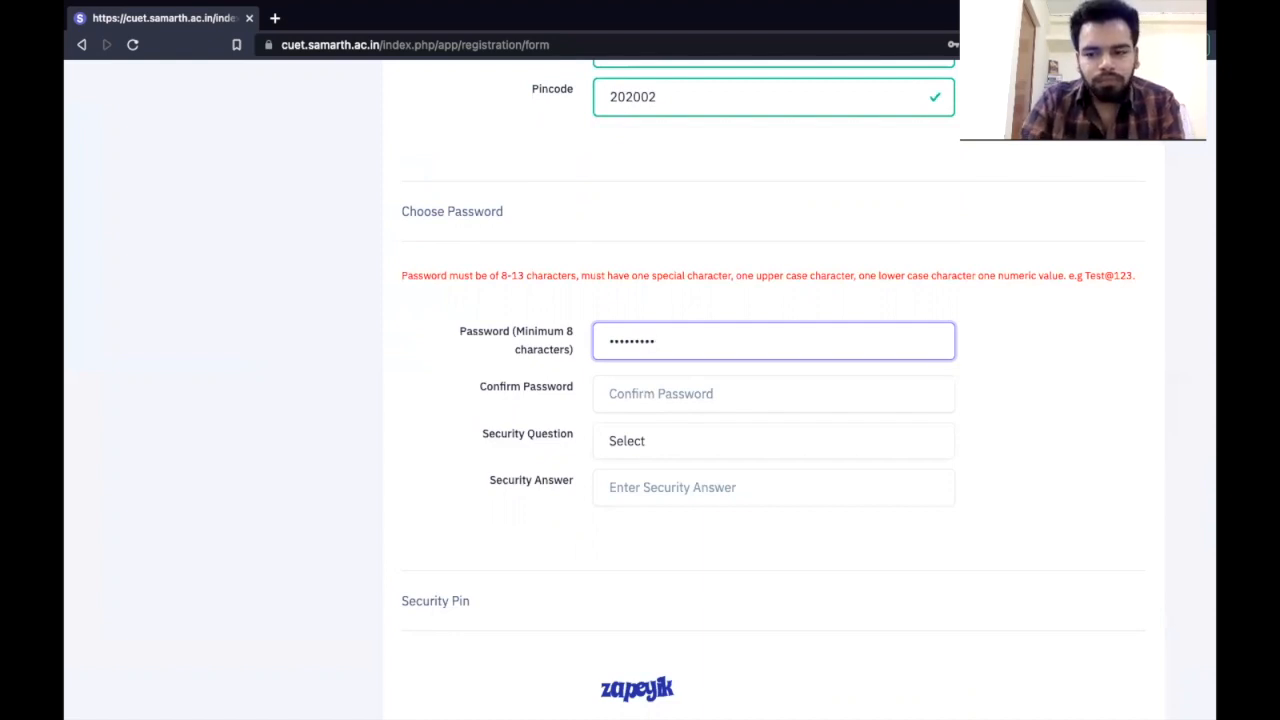
pyautogui.press('BackSpace')
pyautogui.press('BackSpace')
pyautogui.press('BackSpace')
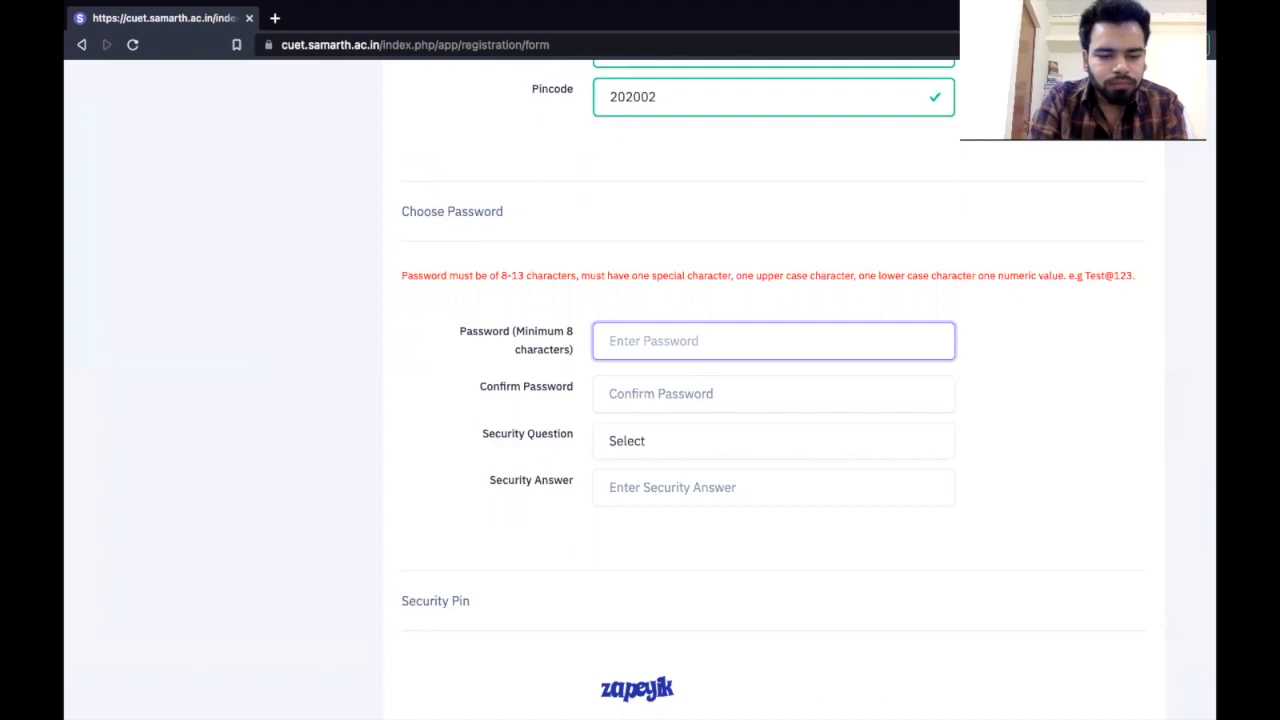
# Step: Try entering an account password in the Password and Confirm Password fields, and clear the confirmation entry
pyautogui.write('T')
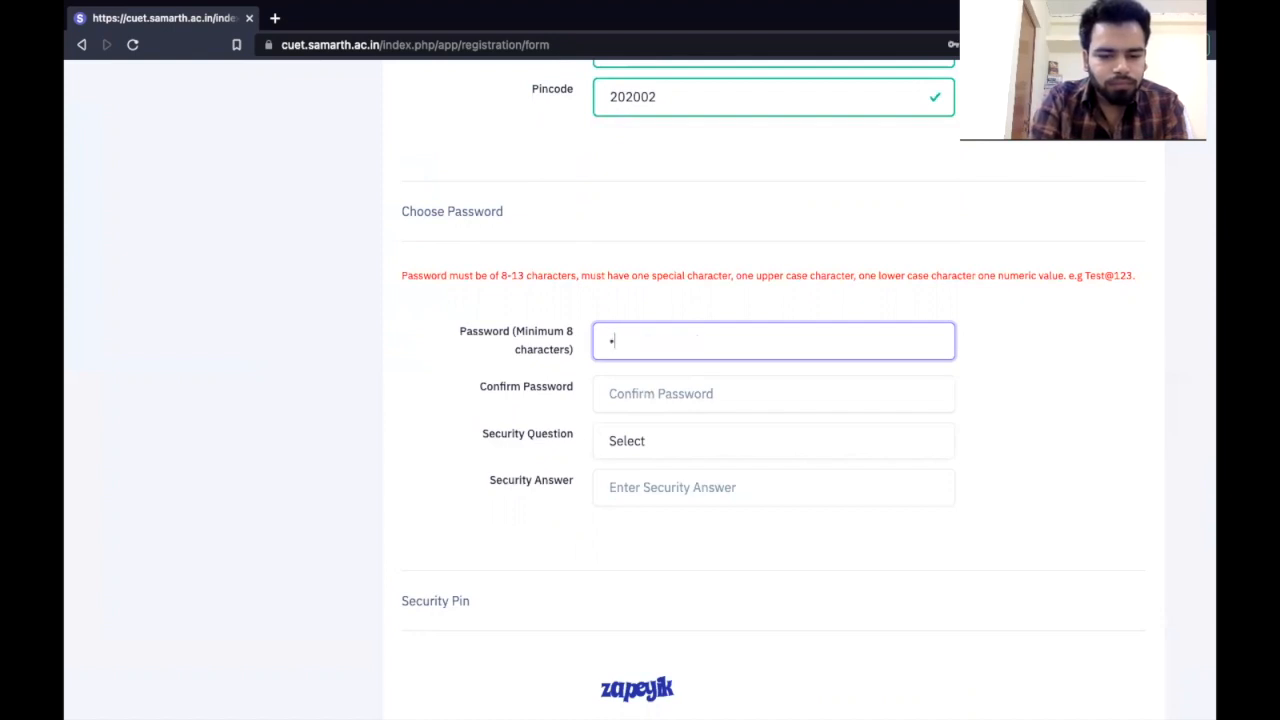
pyautogui.press('BackSpace')
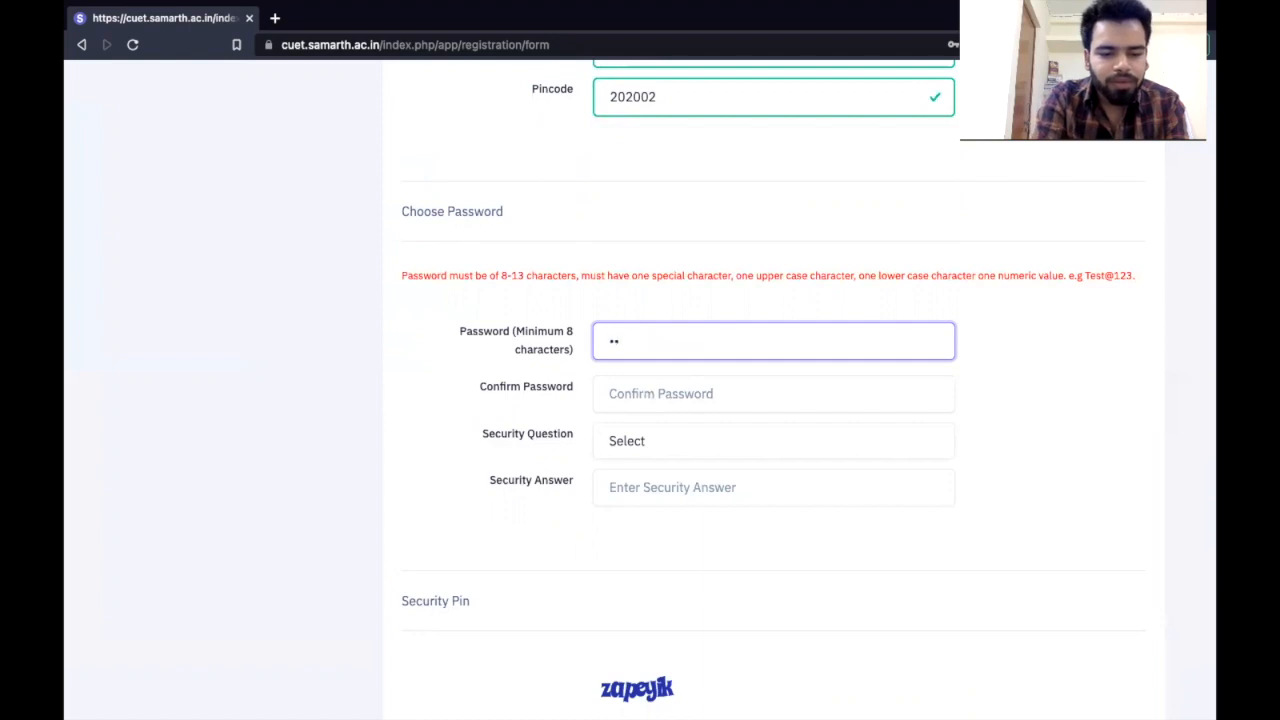
pyautogui.click(654, 402)
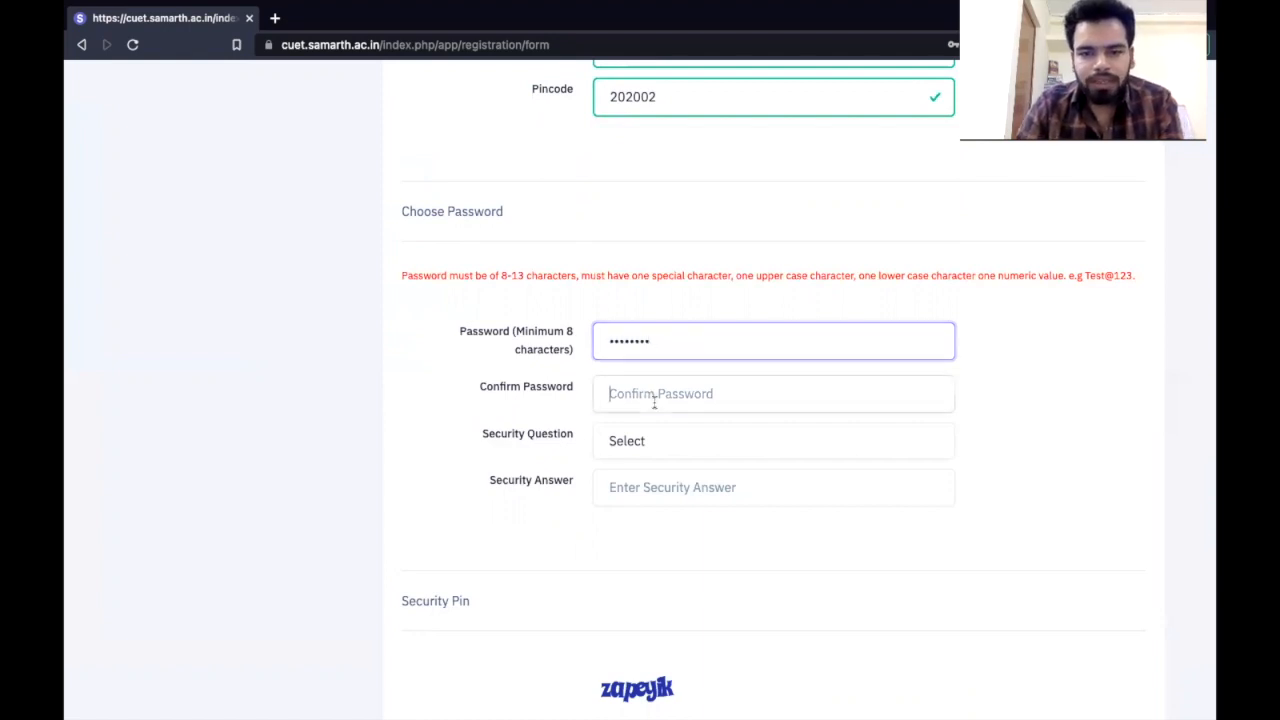
pyautogui.write('T')
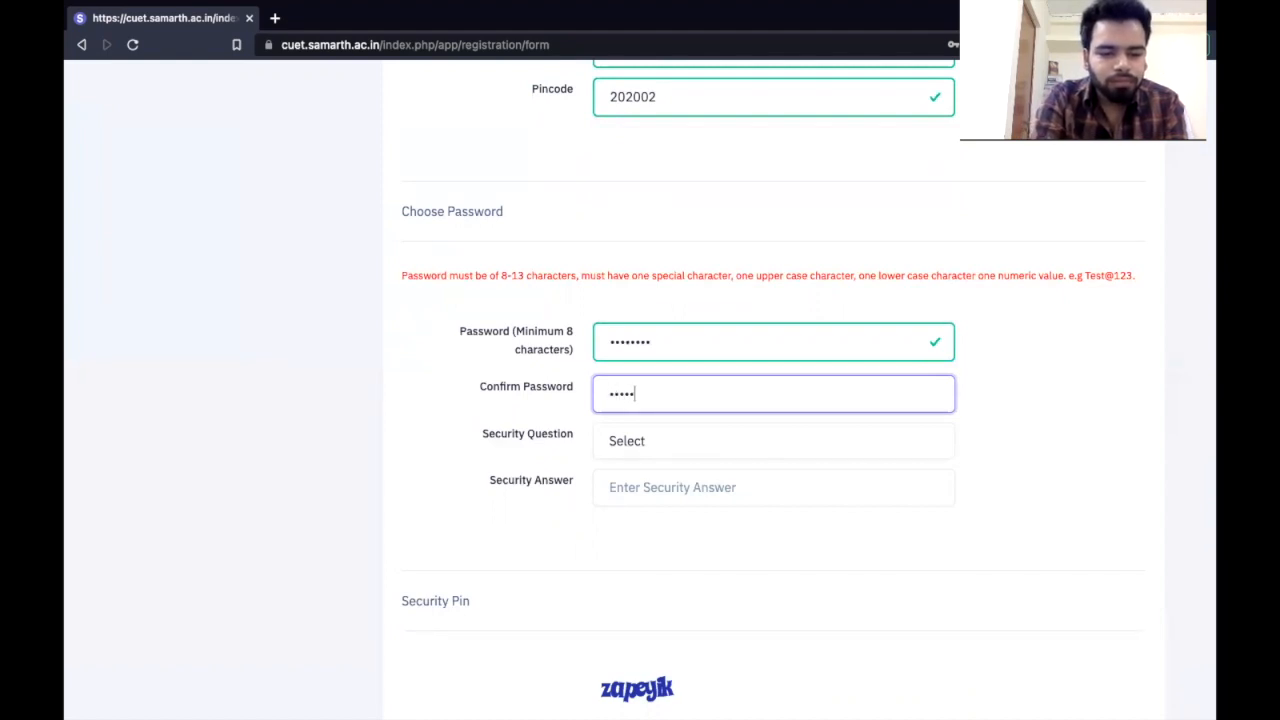
pyautogui.click(700, 440)
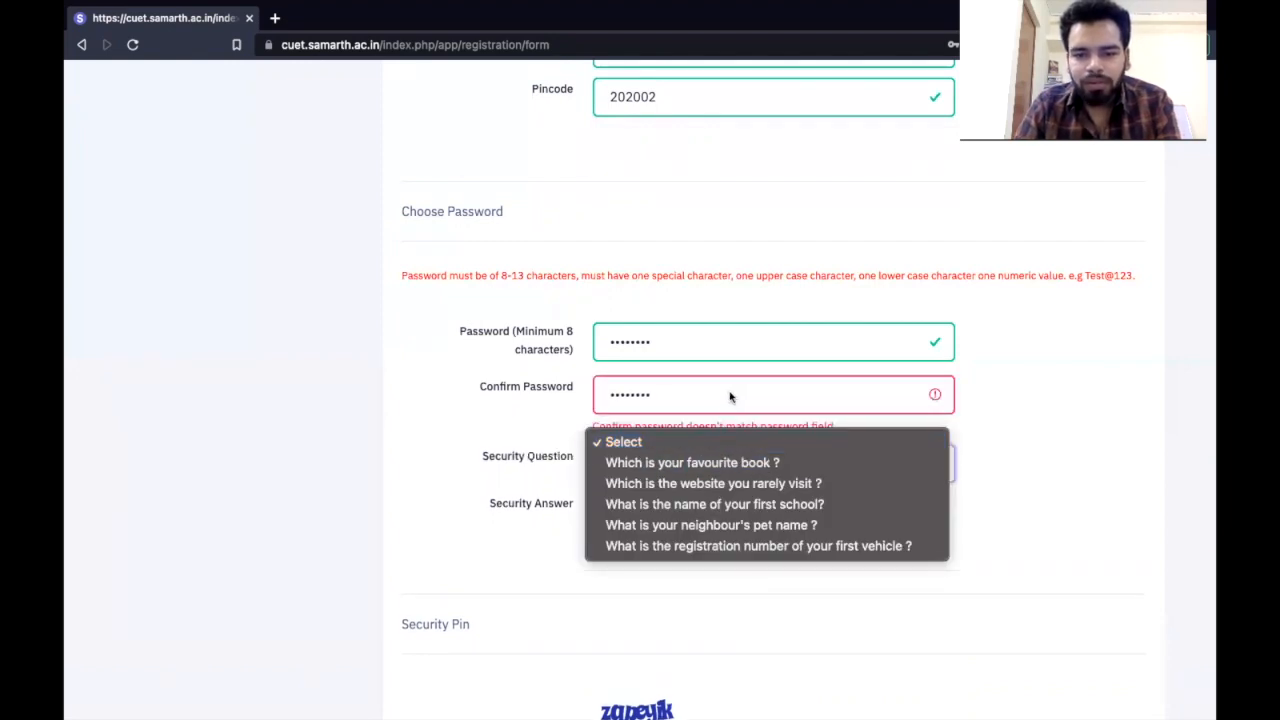
pyautogui.click(731, 396)
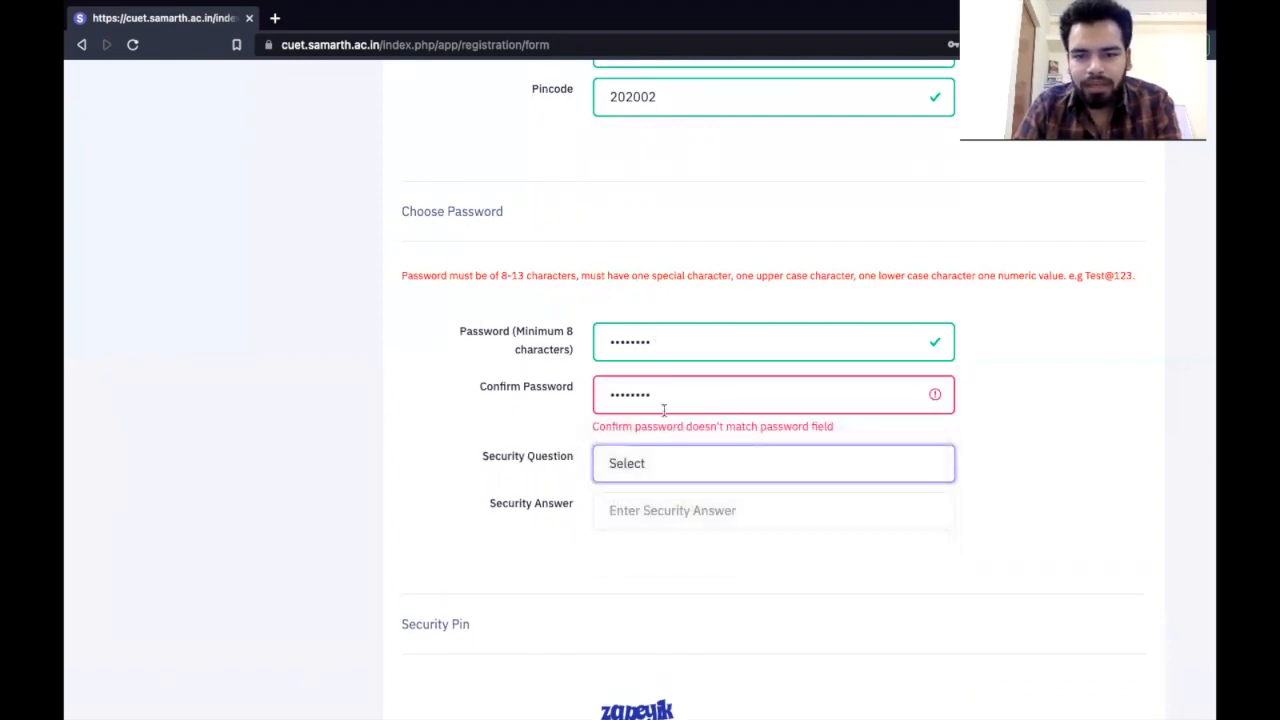
pyautogui.moveTo(660, 394); pyautogui.dragTo(600, 393)
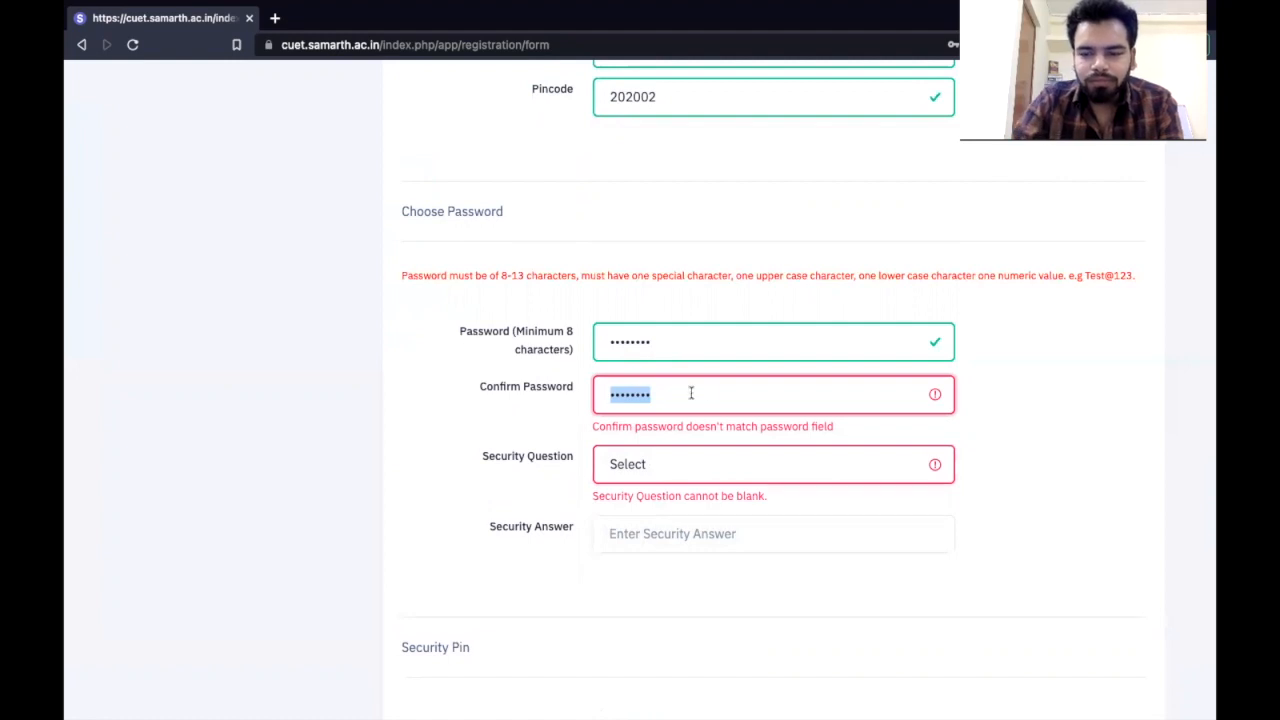
pyautogui.press('BackSpace')
# Step: Replace the account password in the Password field and enter the same password in the Confirm Password field
pyautogui.click(702, 345)
pyautogui.press('BackSpace')
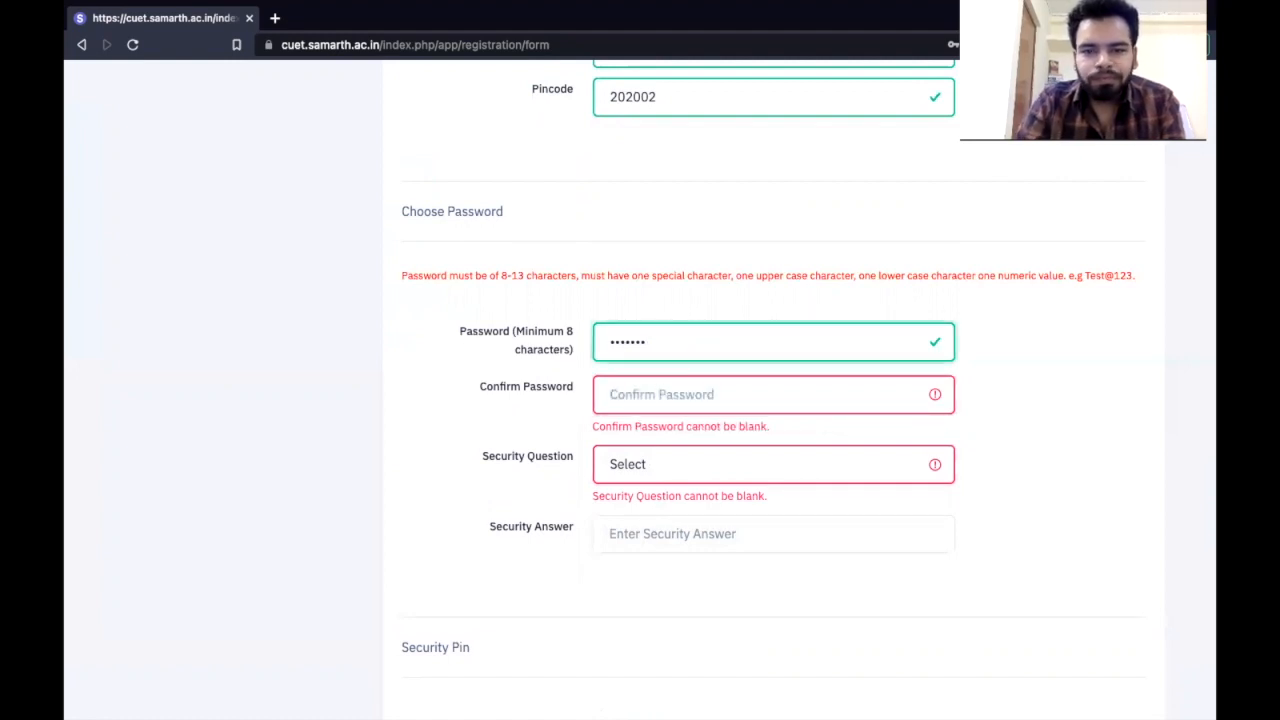
pyautogui.press('BackSpace')
pyautogui.press('BackSpace')
pyautogui.write('T')
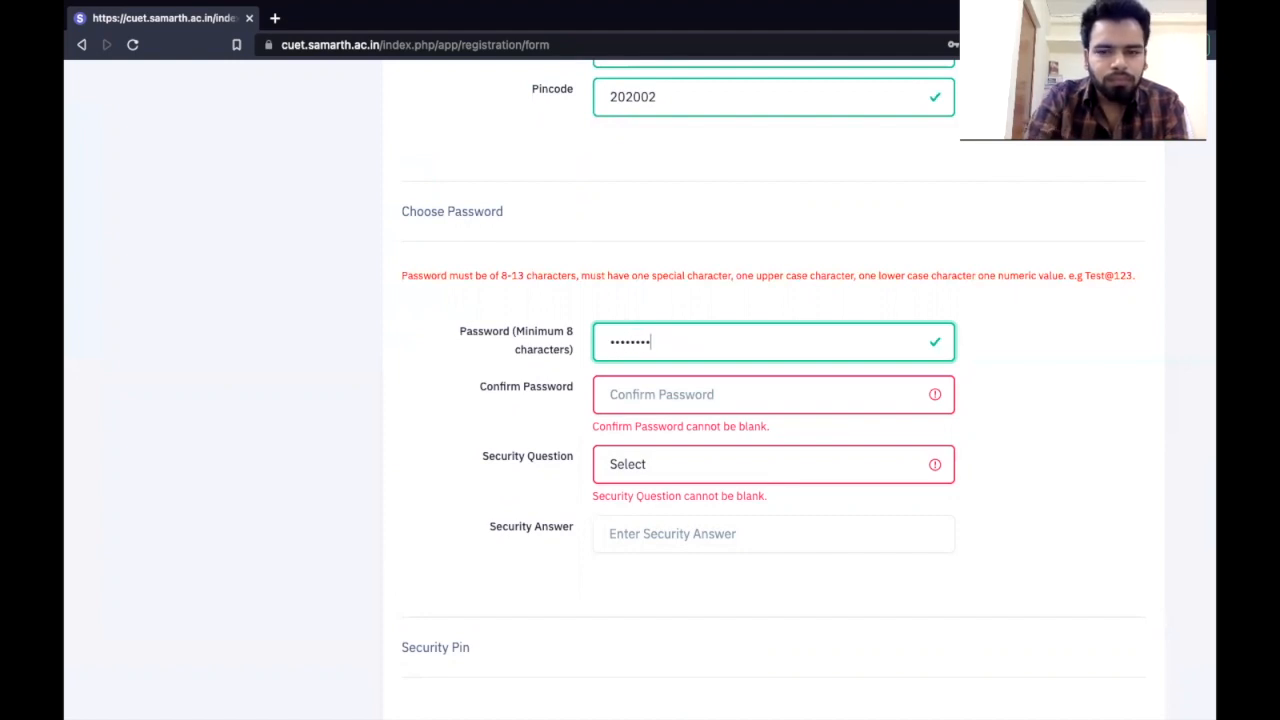
pyautogui.click(784, 403)
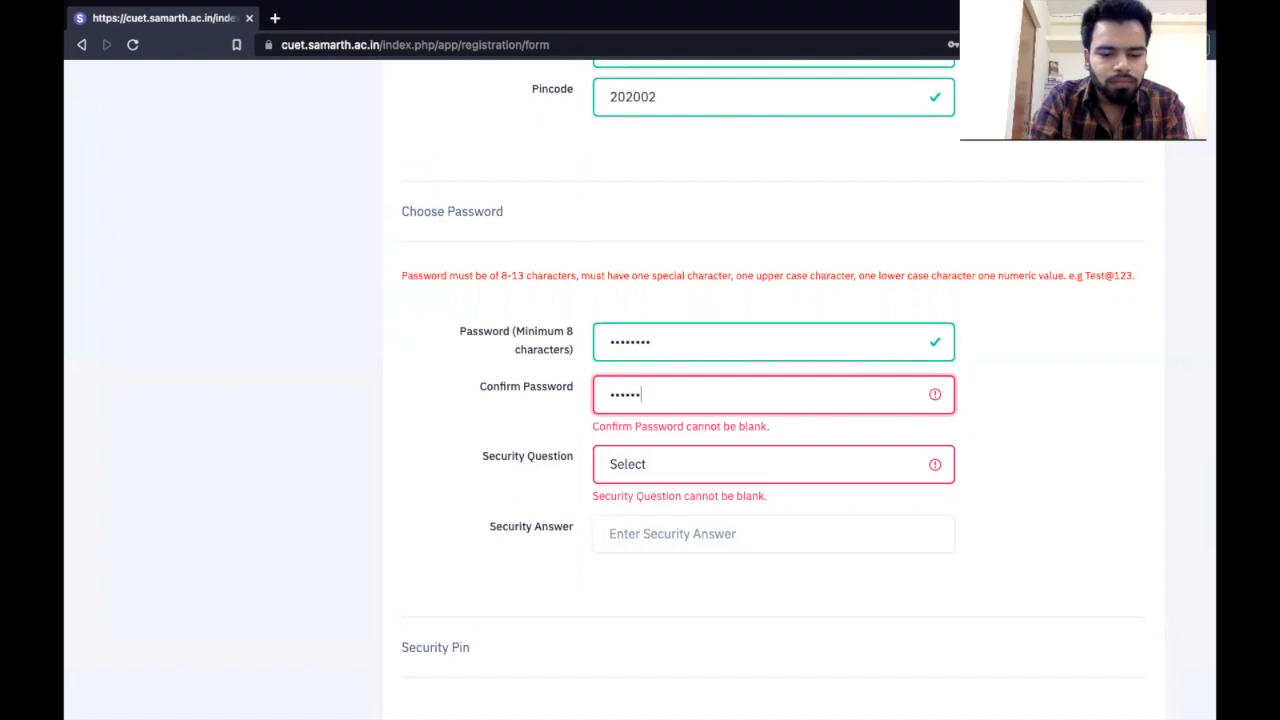
# Step: Choose "What is the name of your first school?" as the security question and enter the security answer
pyautogui.click(828, 466)
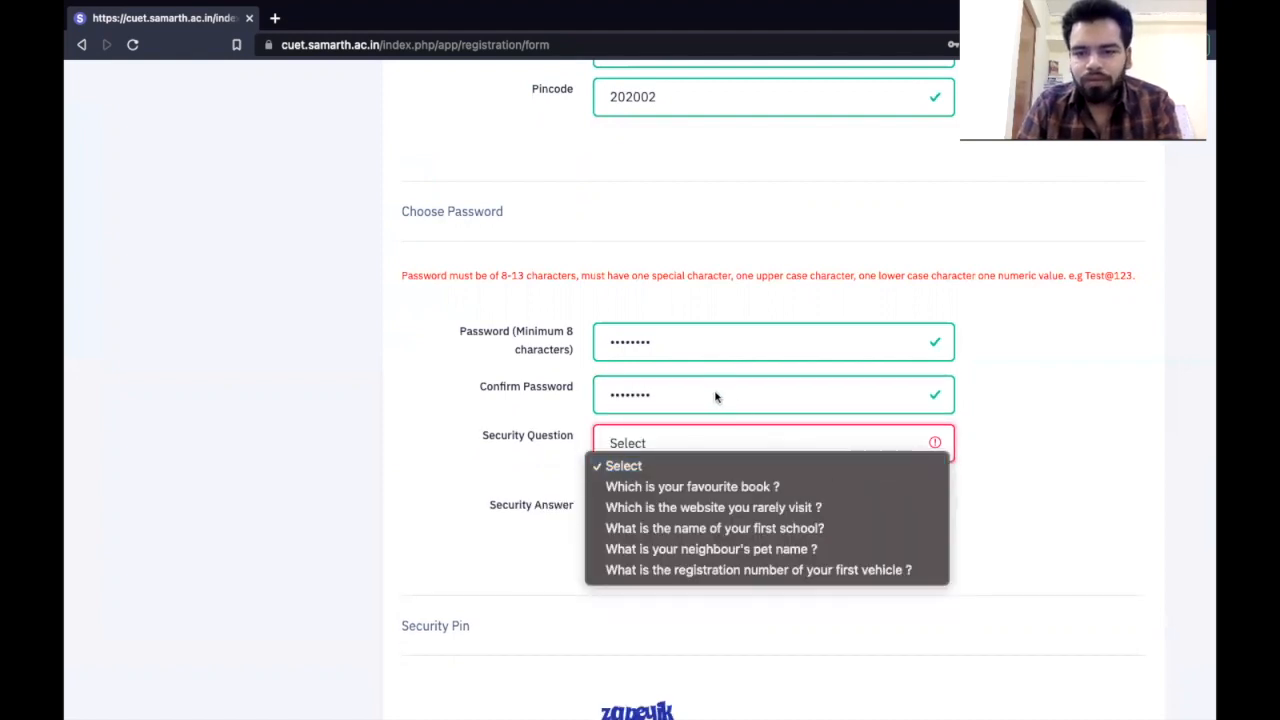
pyautogui.click(760, 530)
pyautogui.click(710, 490)
pyautogui.write('s')
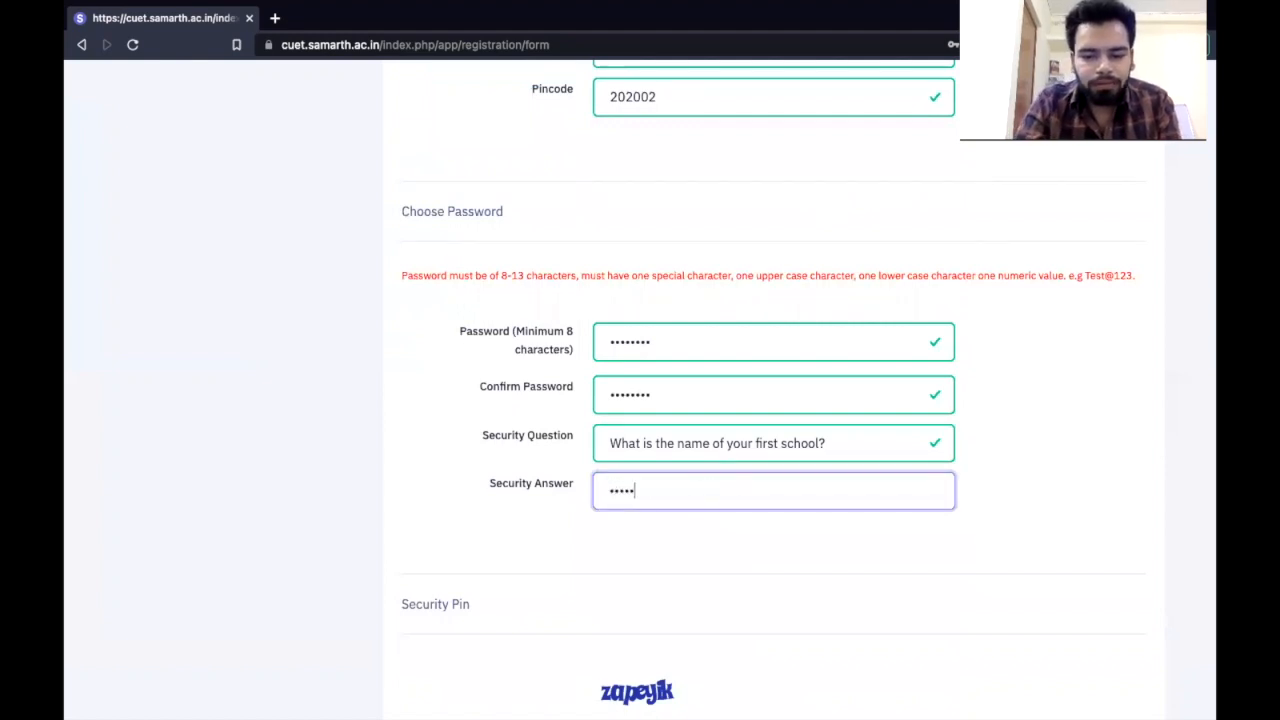
# Step: Enter the security PIN shown in the captcha image and submit the registration form
pyautogui.scroll(-3, 843, 543)
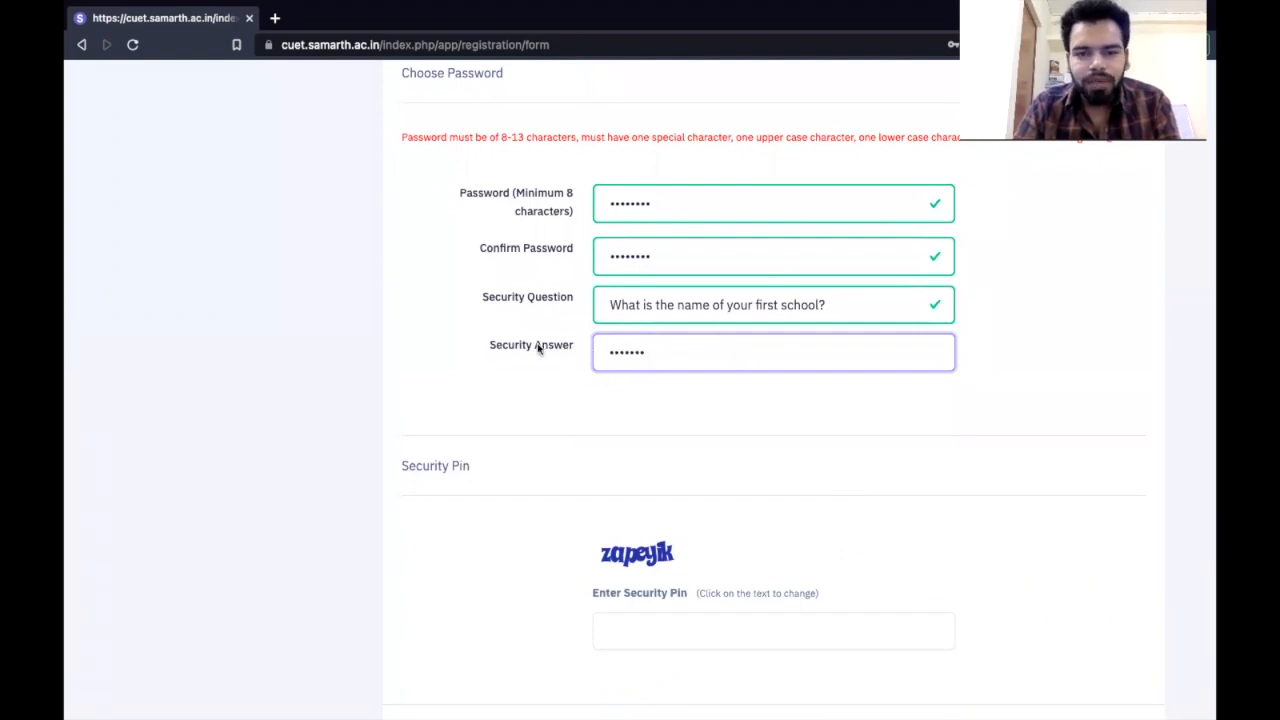
pyautogui.scroll(-2, 575, 358)
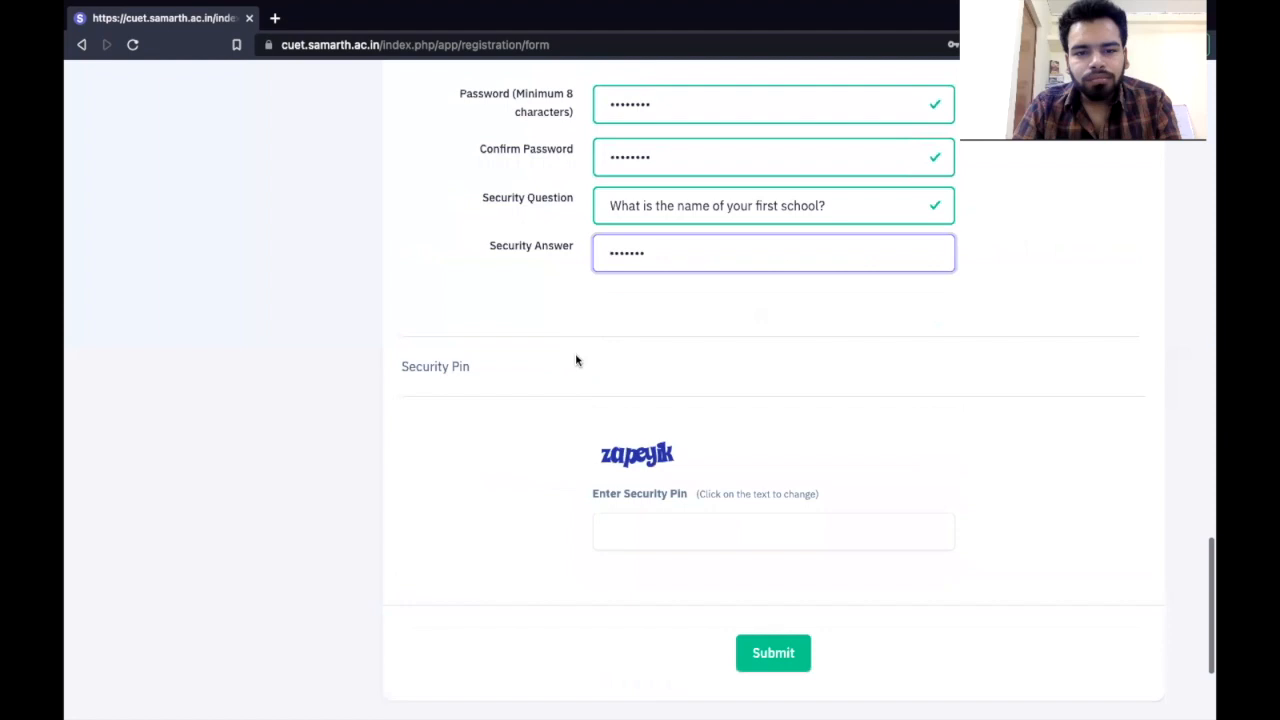
pyautogui.scroll(-1, 635, 416)
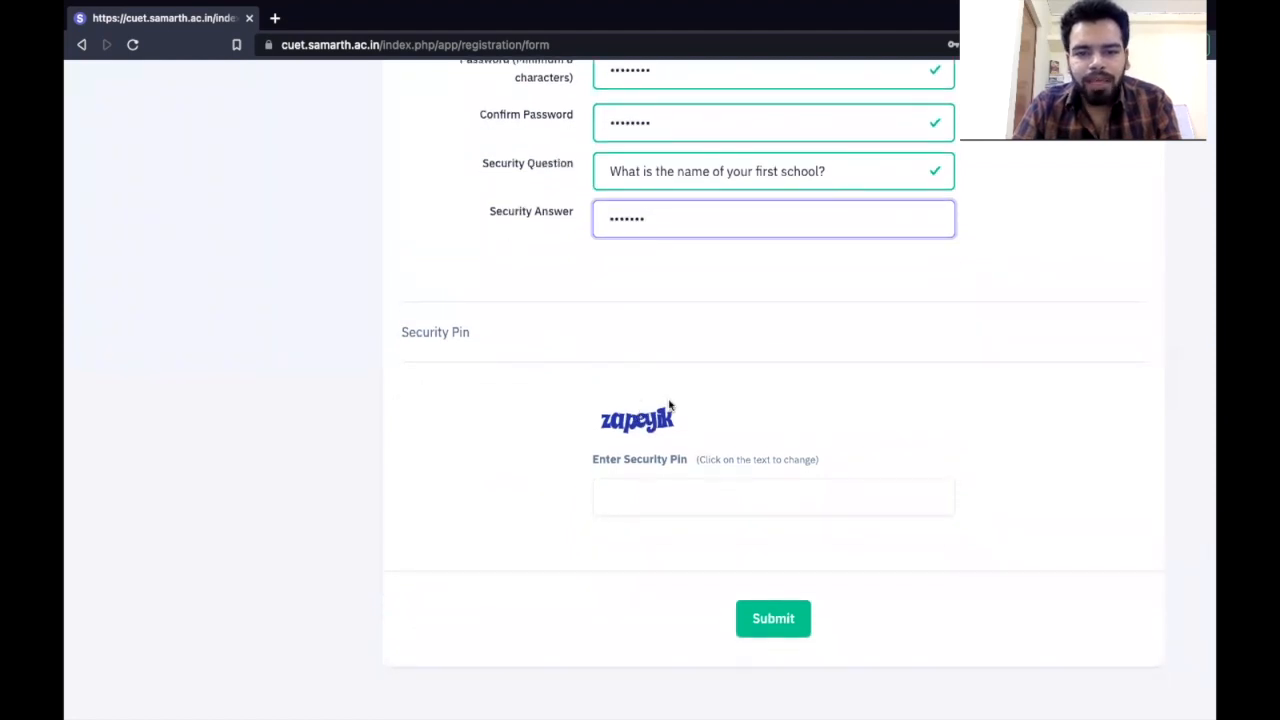
pyautogui.click(627, 500)
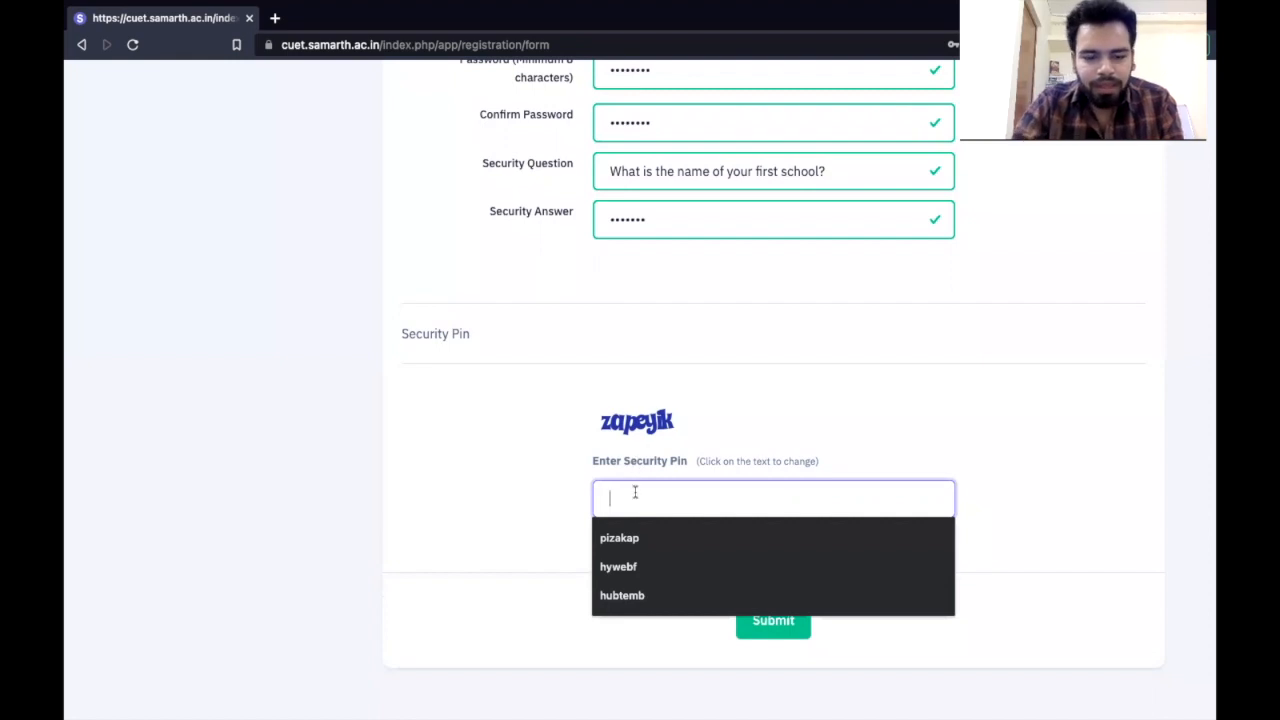
pyautogui.write('zap')
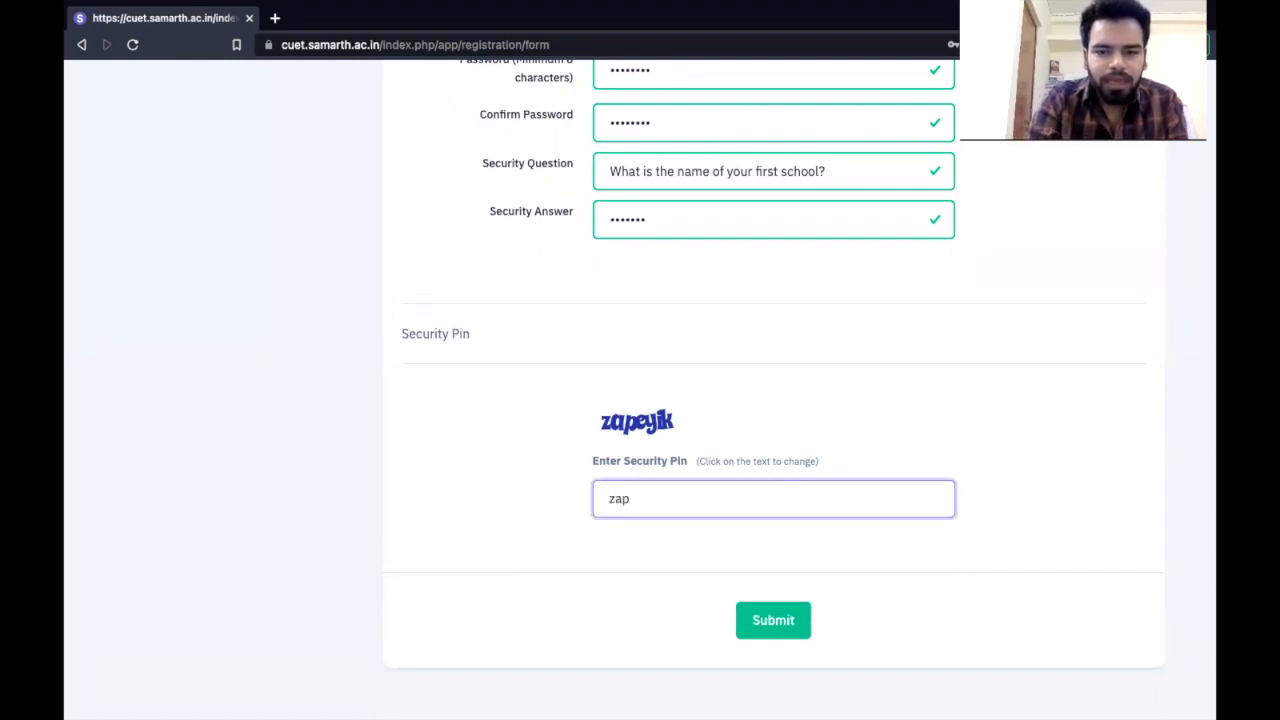
pyautogui.write('eyik')
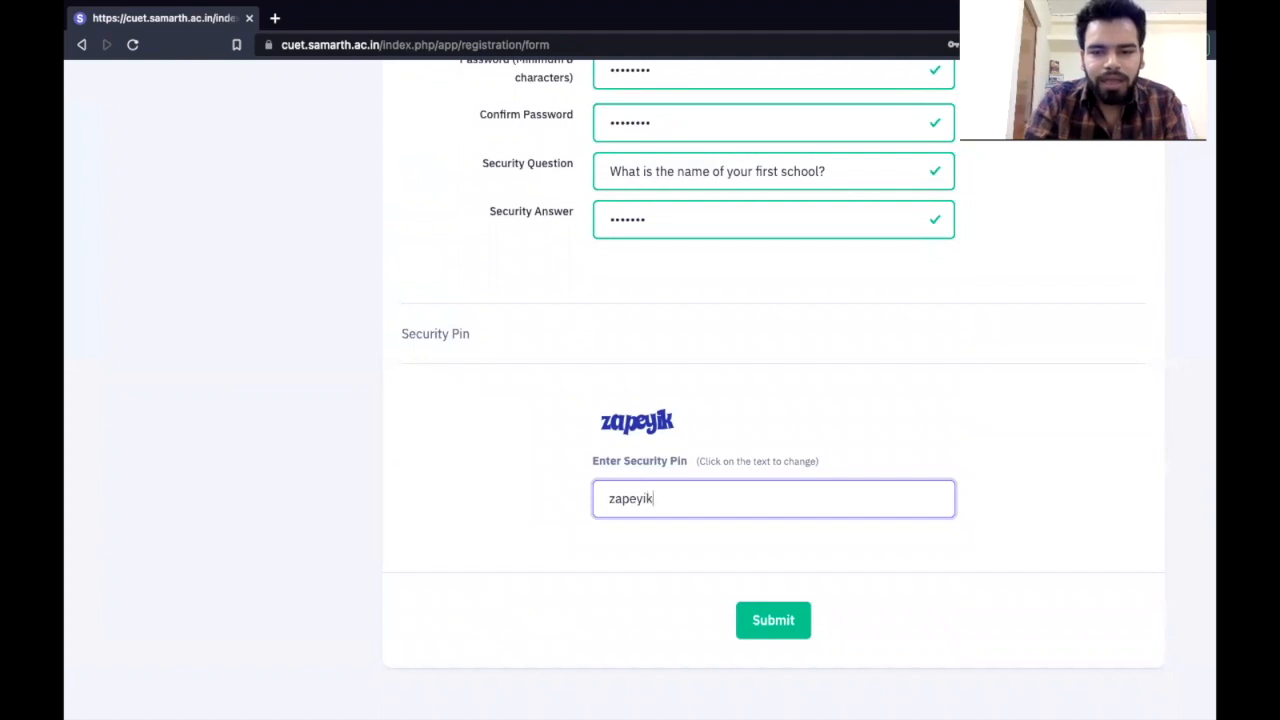
pyautogui.click(762, 619)
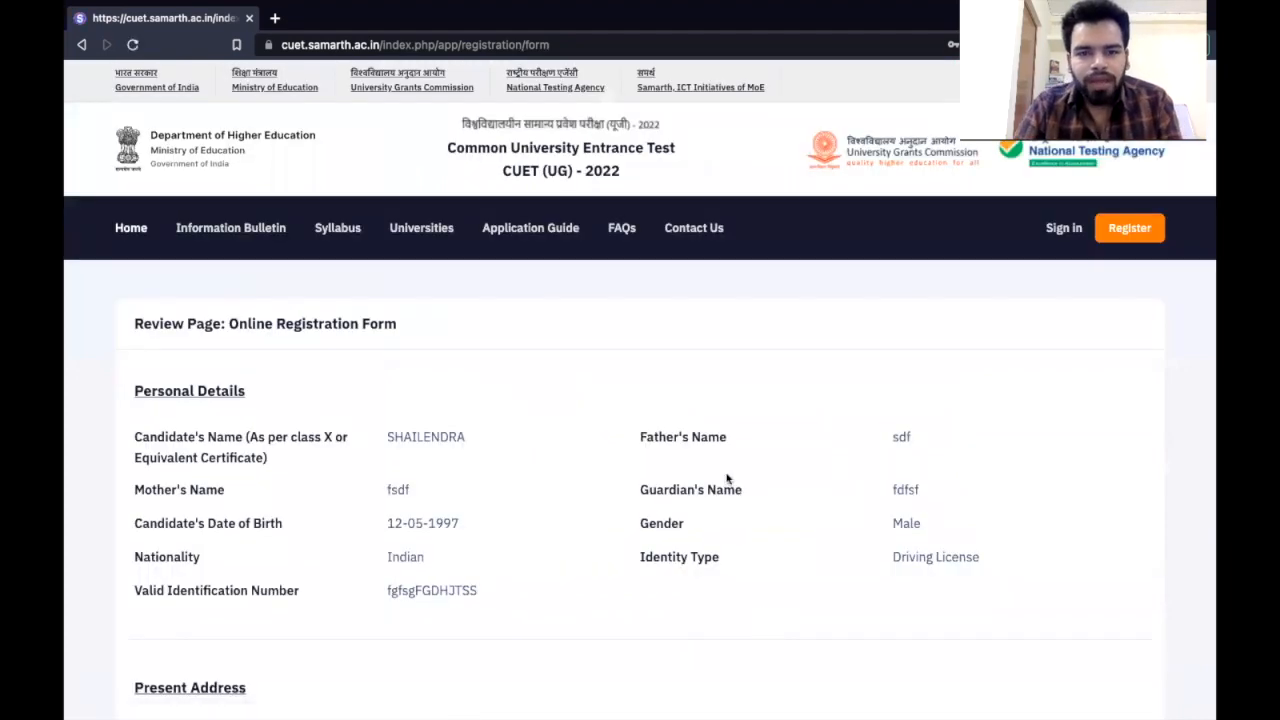
# Step: Review the personal details, present and permanent addresses, security question and particulars checklist on the registration review page
pyautogui.scroll(-2, 520, 438)
pyautogui.scroll(-4, 520, 438)
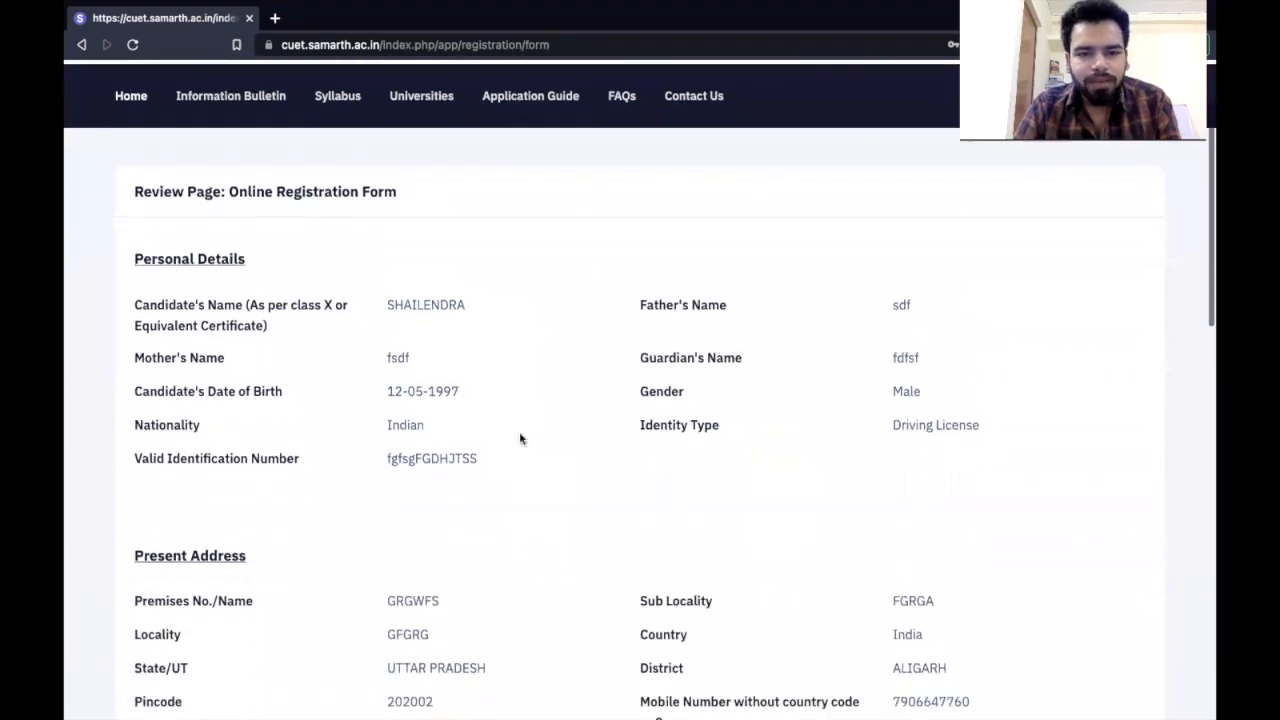
pyautogui.scroll(-10, 520, 438)
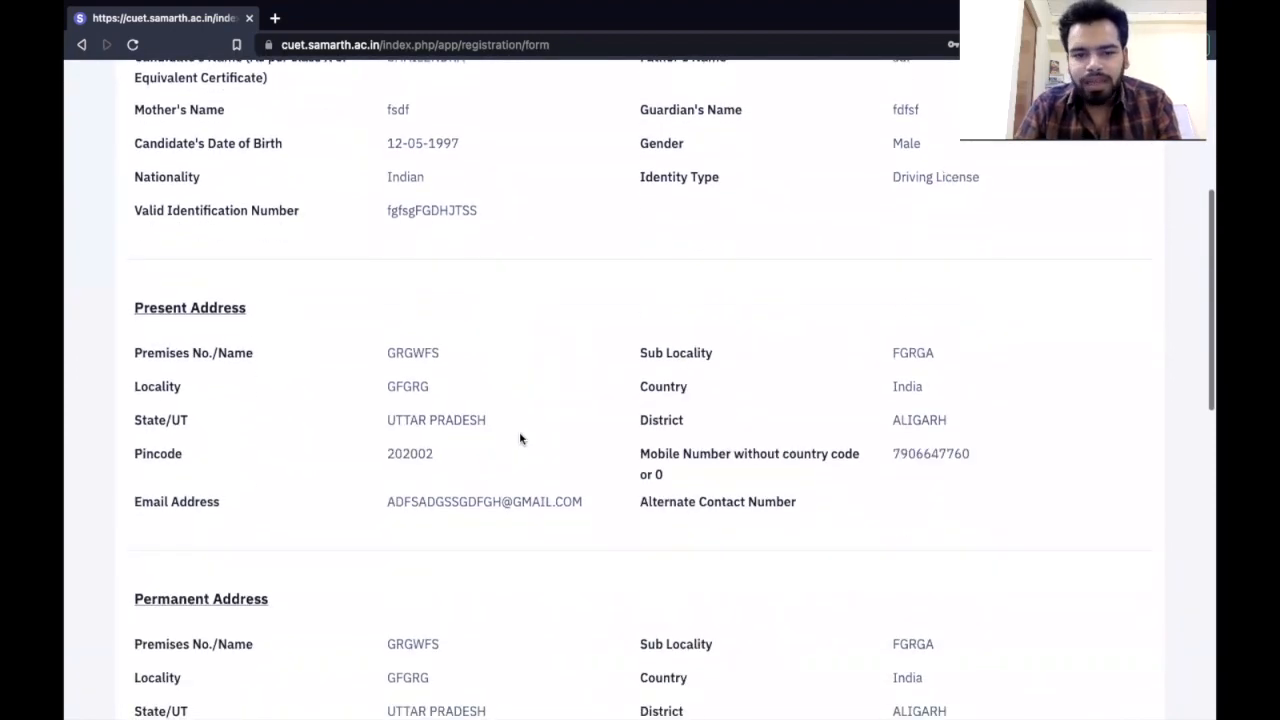
pyautogui.scroll(-2, 520, 438)
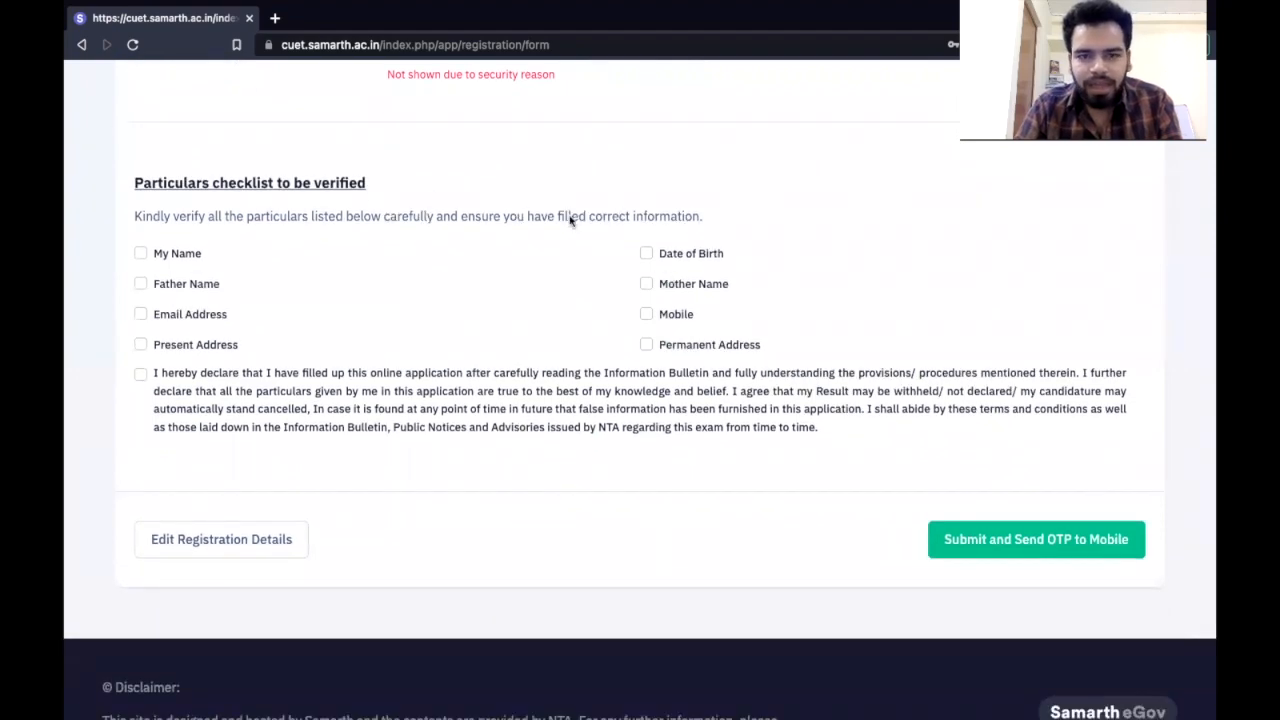
pyautogui.scroll(15, 667, 239)
pyautogui.scroll(-3, 497, 470)
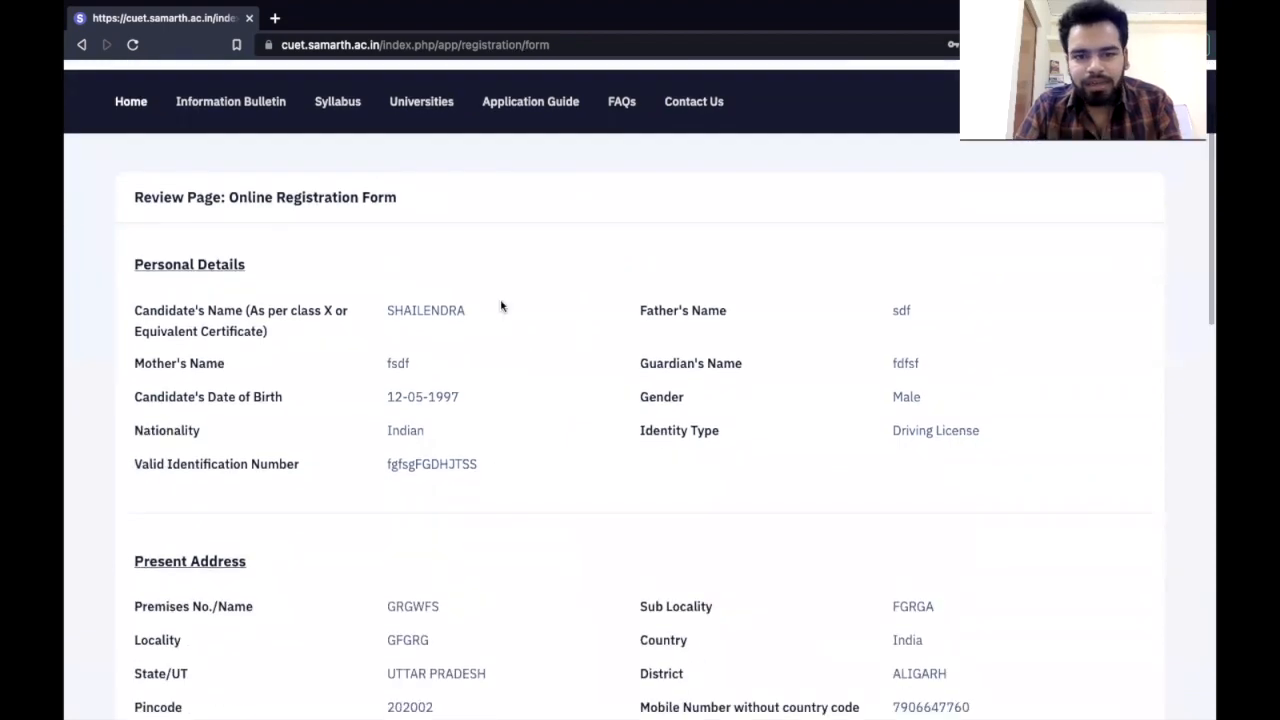
pyautogui.scroll(-4, 580, 471)
pyautogui.scroll(-20, 579, 472)
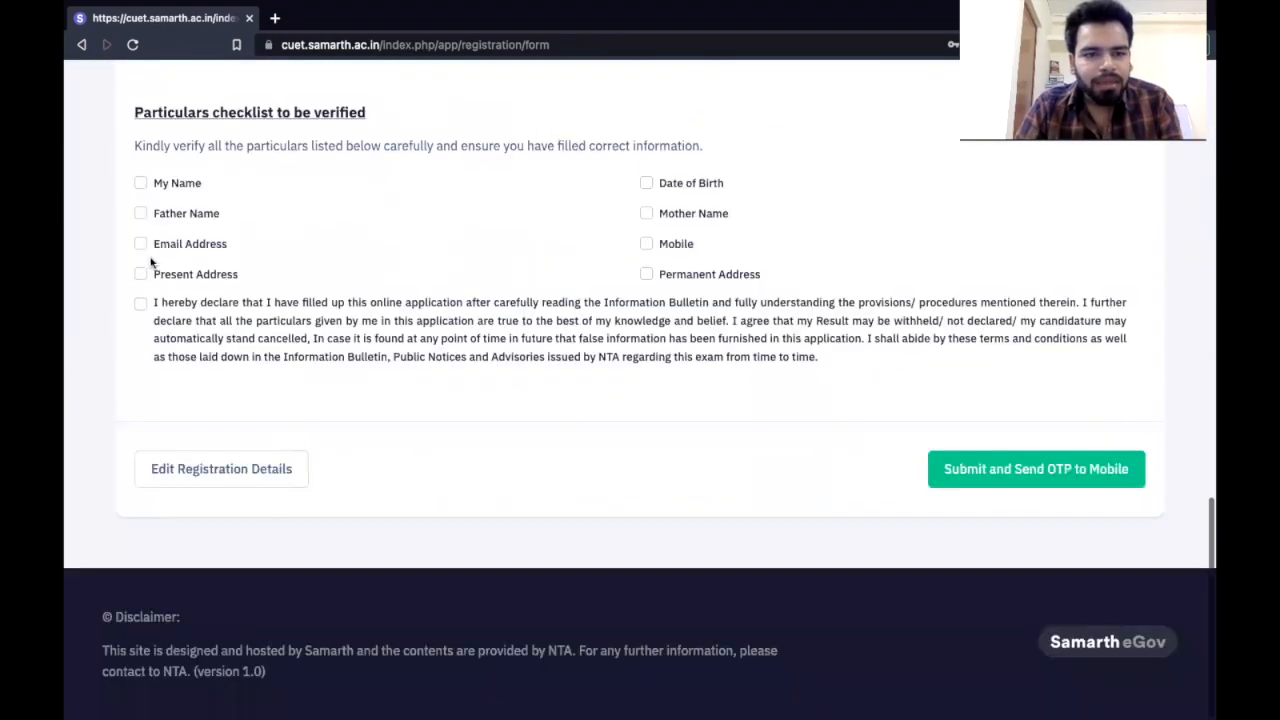
# Step: Mark all particulars as verified: My Name, Father Name, Email Address, Present Address, Date of Birth, Mother Name, Mobile and Permanent Address
pyautogui.click(140, 183)
pyautogui.click(140, 213)
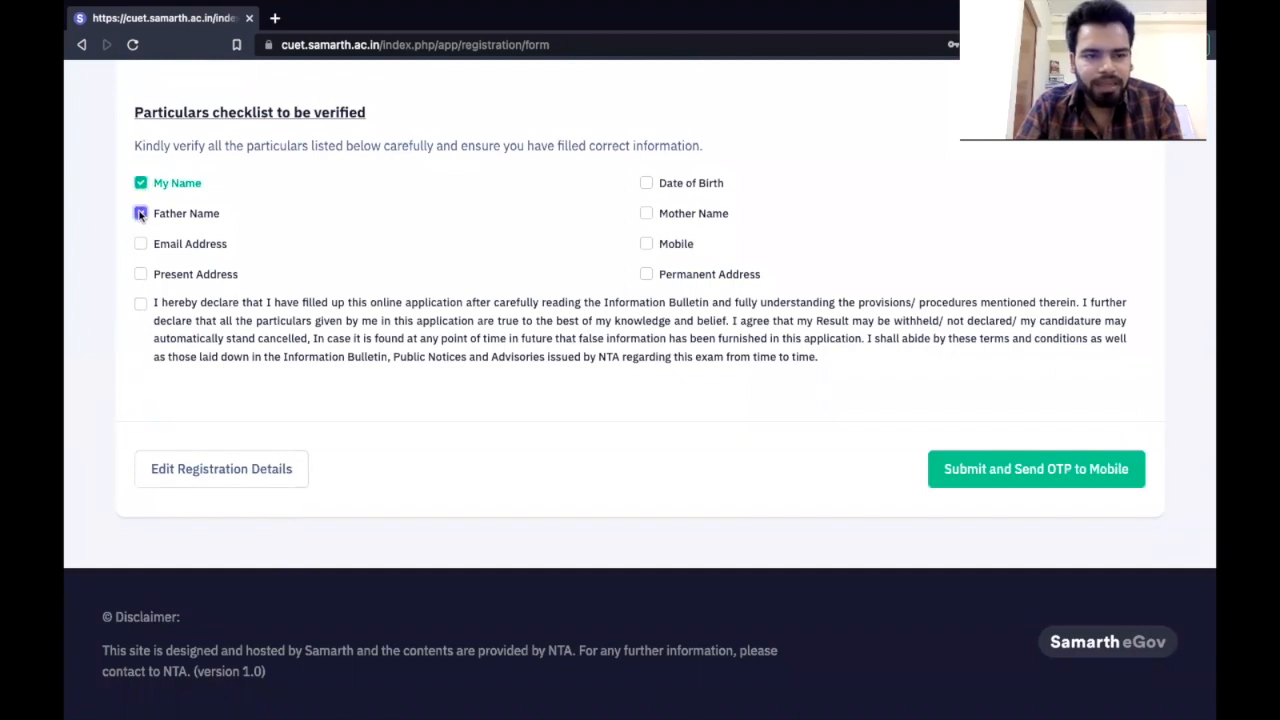
pyautogui.click(141, 244)
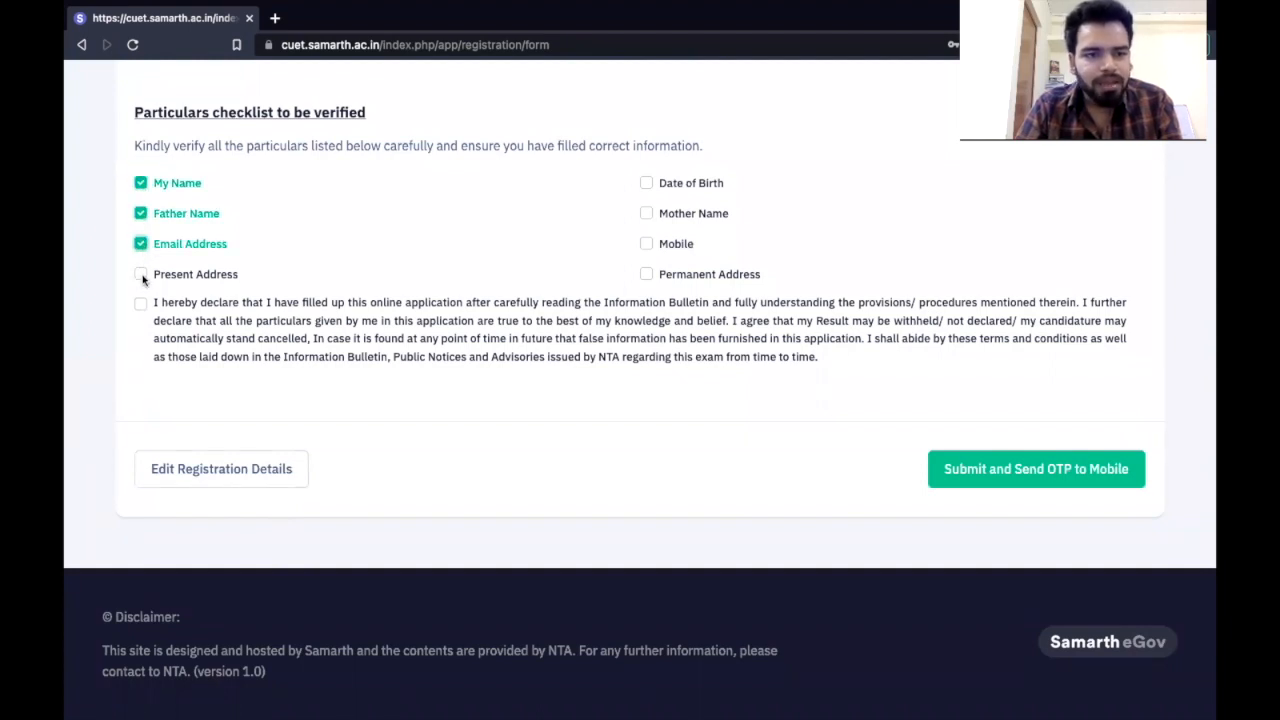
pyautogui.click(141, 275)
pyautogui.click(646, 183)
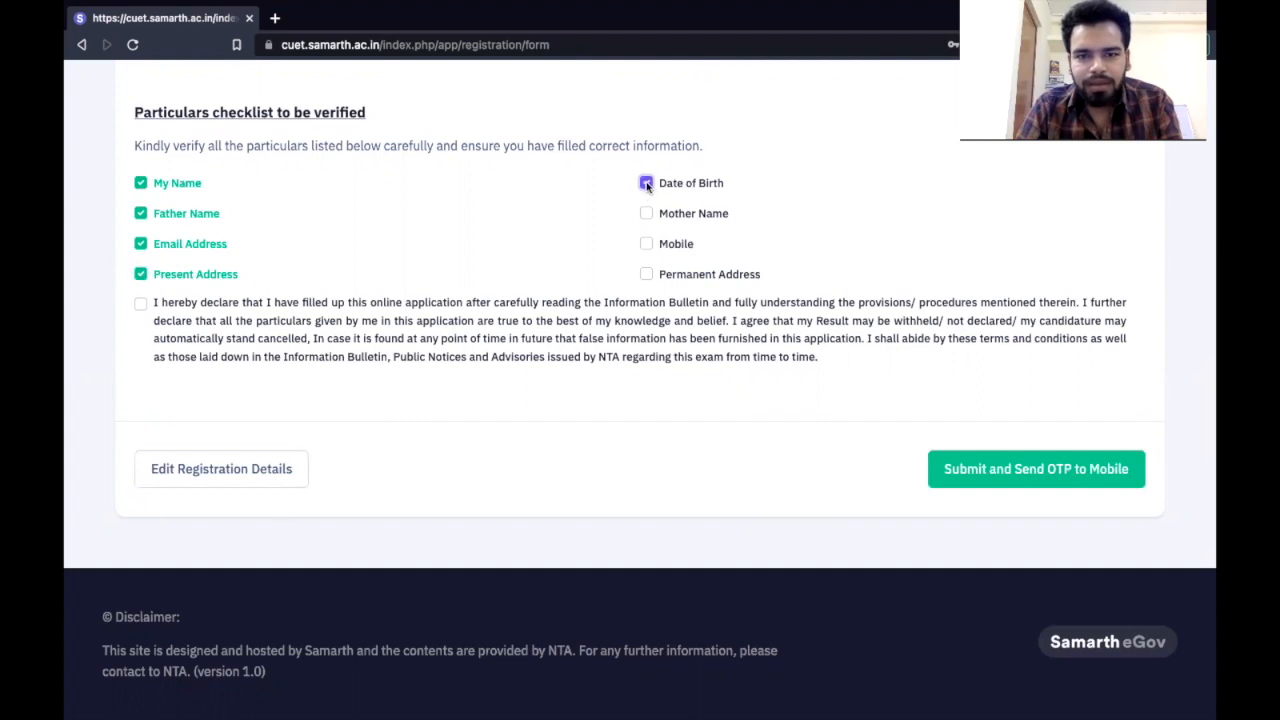
pyautogui.click(646, 213)
pyautogui.click(646, 244)
pyautogui.click(646, 275)
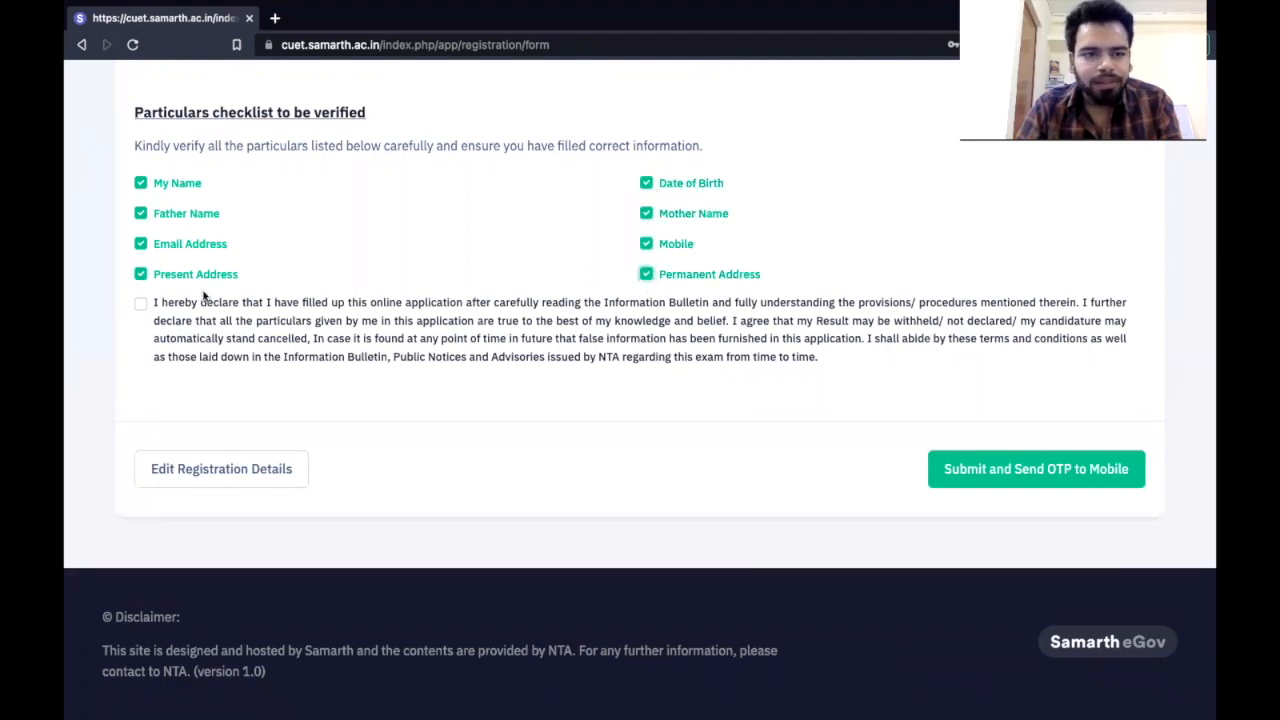
# Step: Accept the declaration below the particulars checklist and submit the registration so that an OTP is sent to the mobile number
pyautogui.click(140, 304)
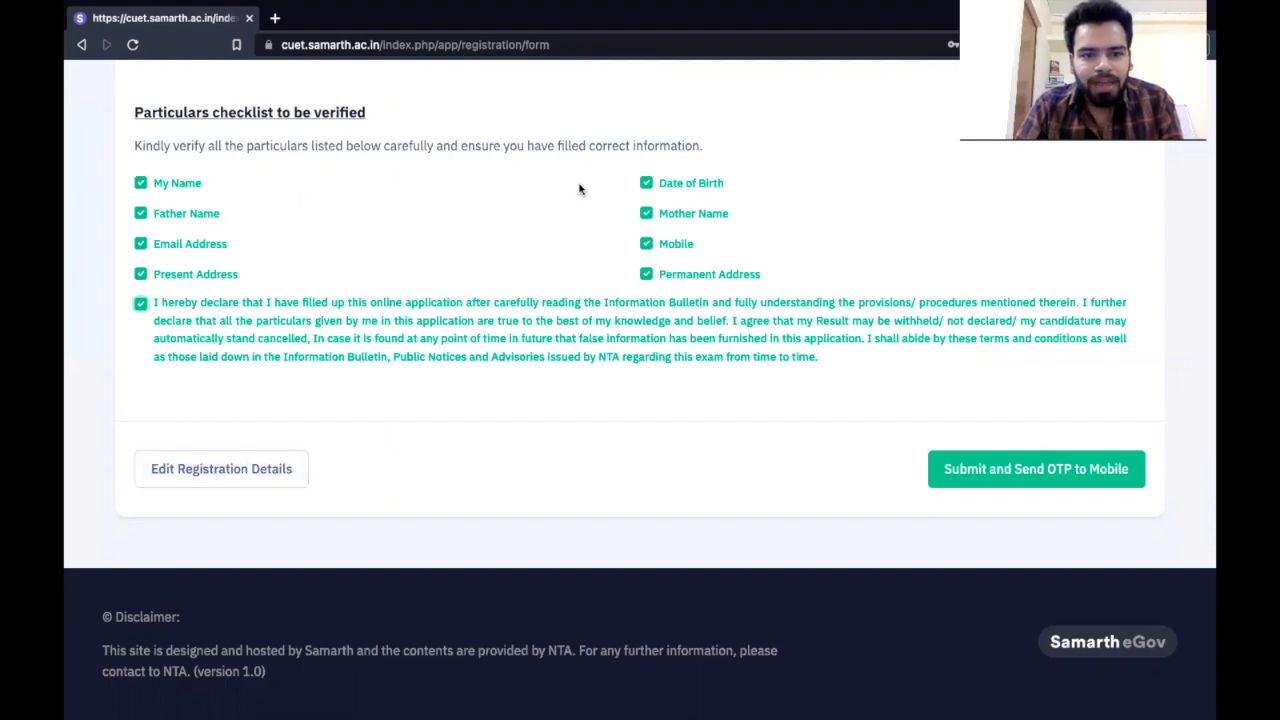
pyautogui.scroll(15, 514, 246)
pyautogui.scroll(-15, 511, 247)
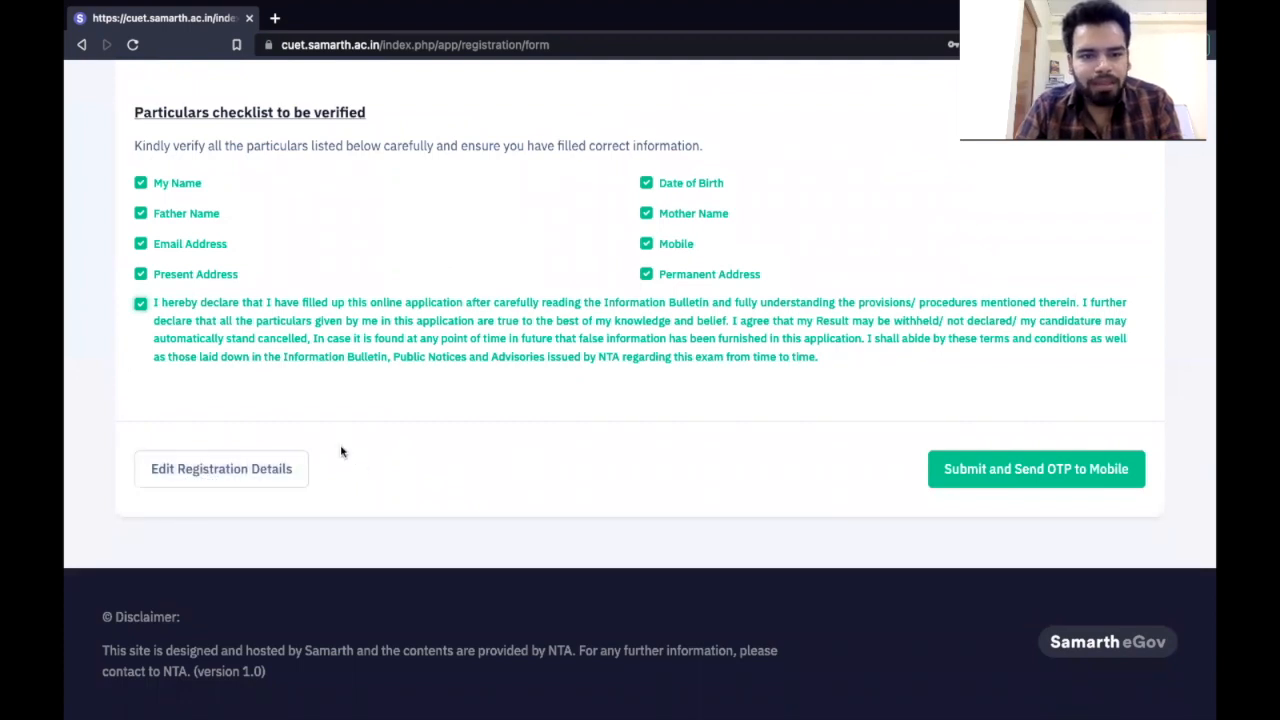
pyautogui.click(1032, 470)
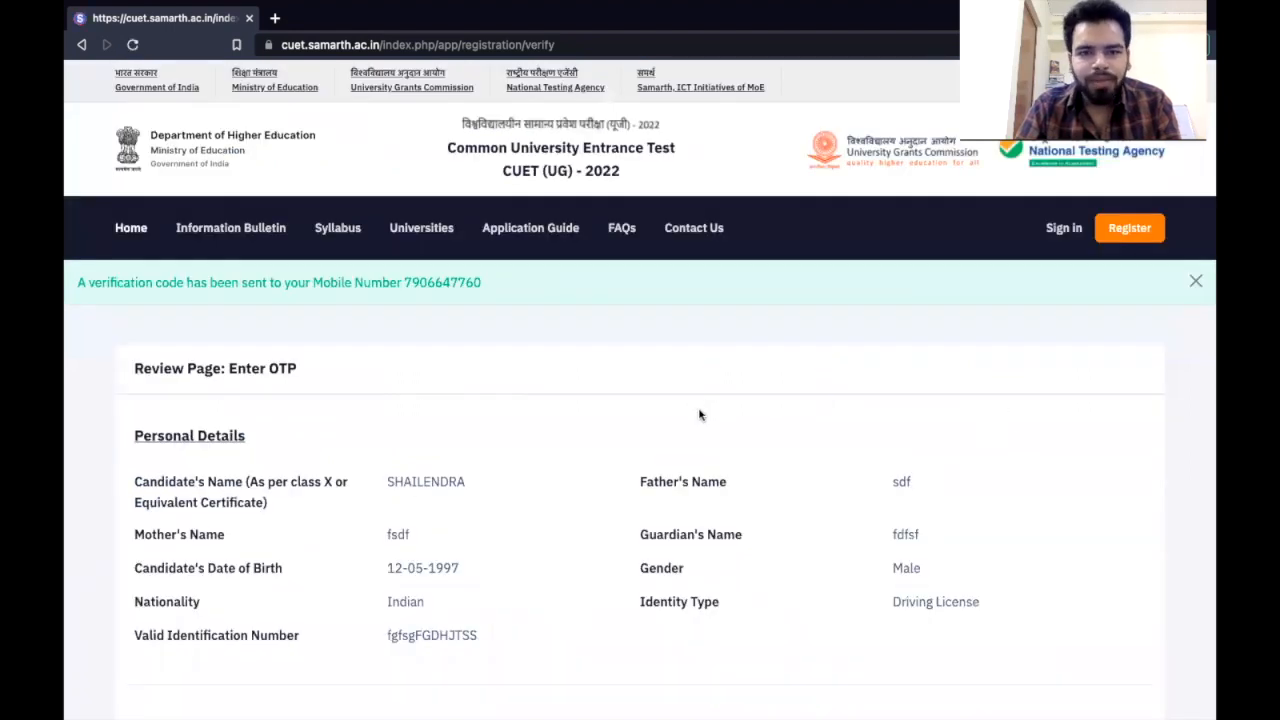
# Step: Enter the one-time password received on the mobile number in the OTP field below the reviewed details
pyautogui.scroll(-1, 680, 458)
pyautogui.scroll(1, 680, 457)
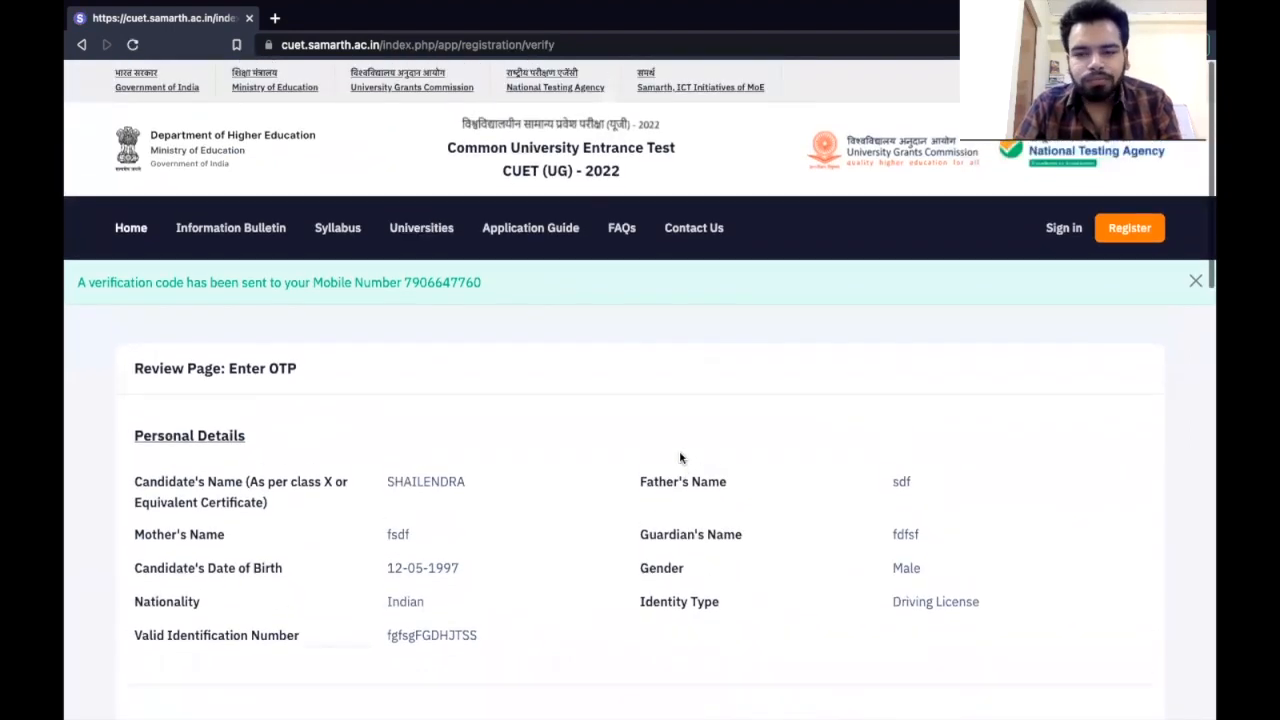
pyautogui.scroll(-1, 680, 455)
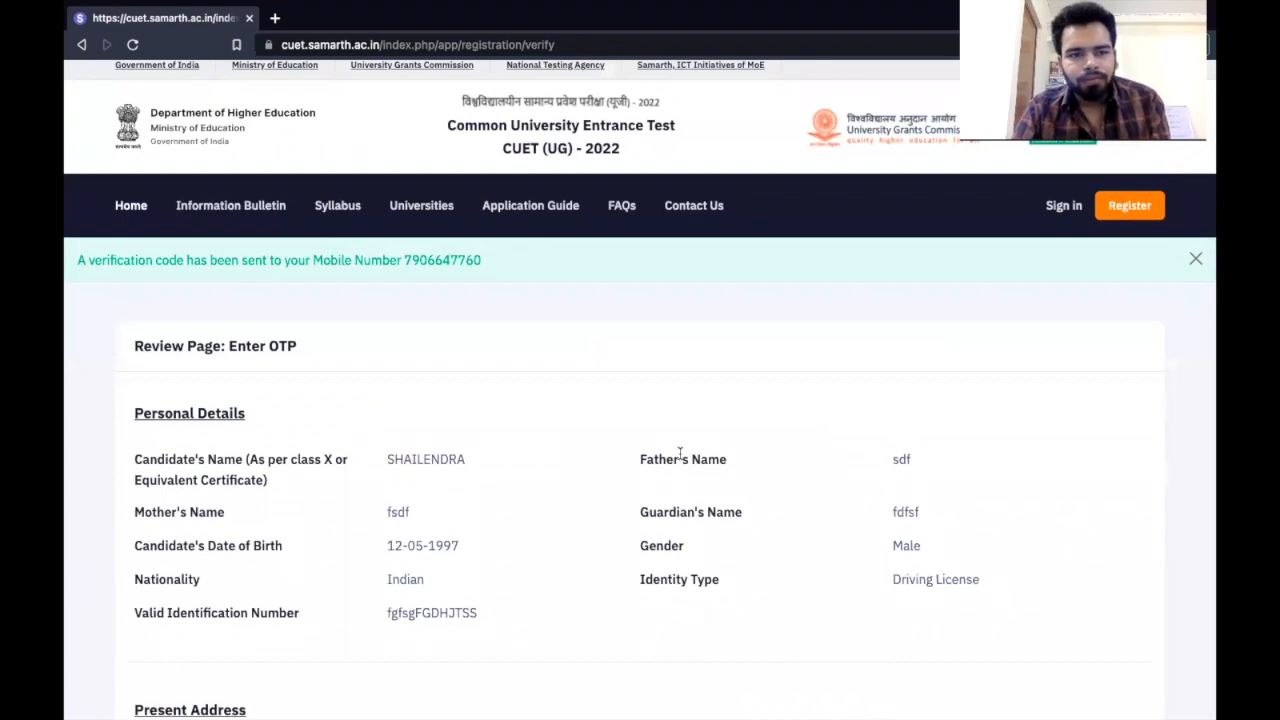
pyautogui.scroll(-10, 680, 456)
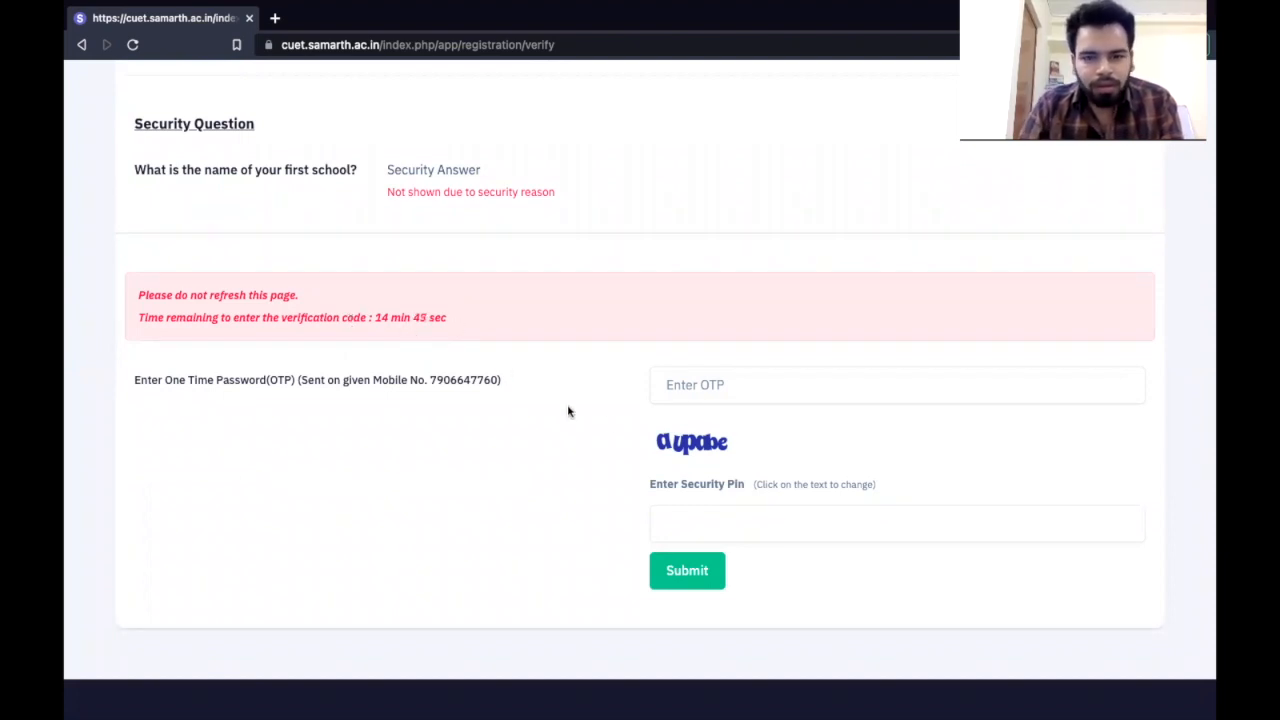
pyautogui.click(705, 388)
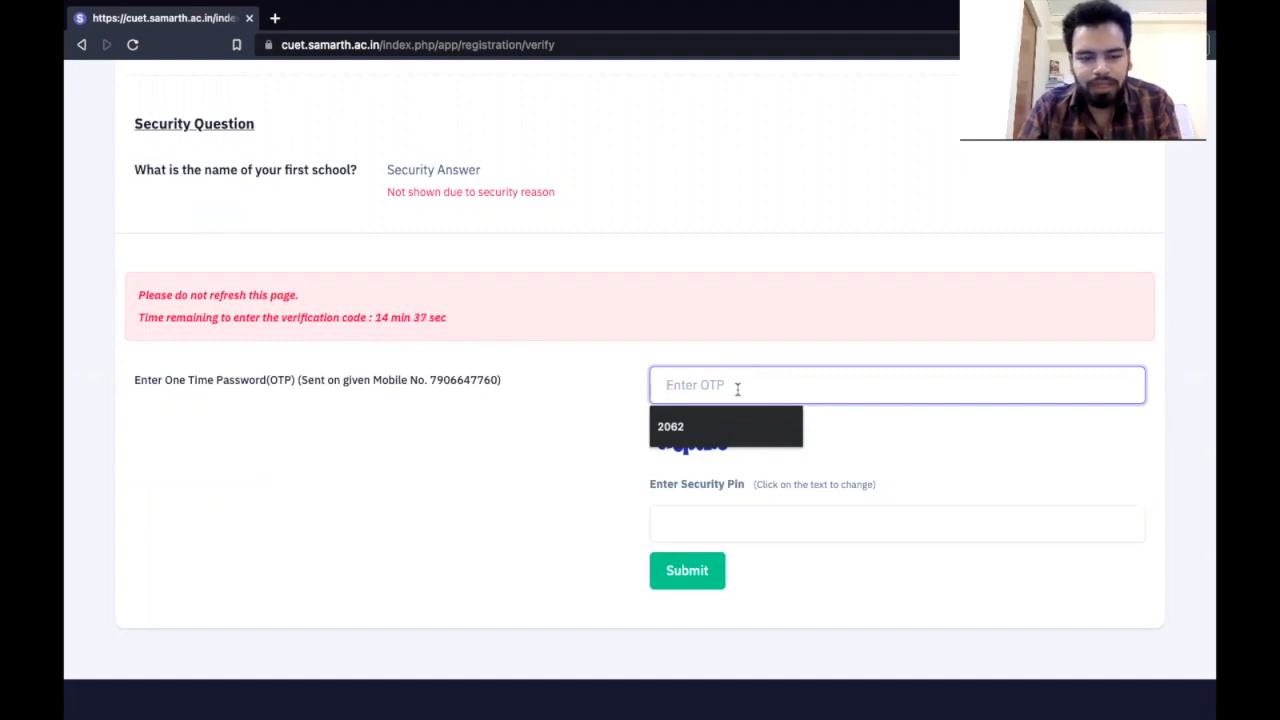
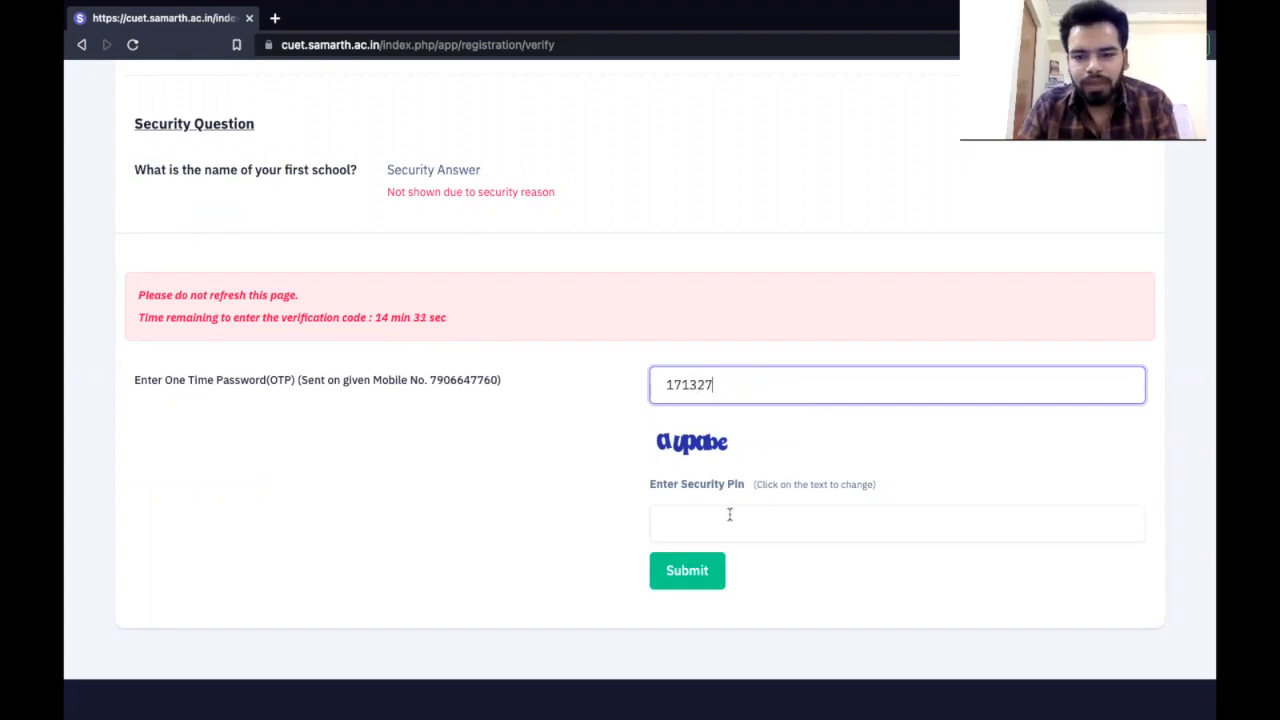
# Step: Refresh the captcha image, enter the security PIN it shows and submit the OTP verification
pyautogui.click(687, 447)
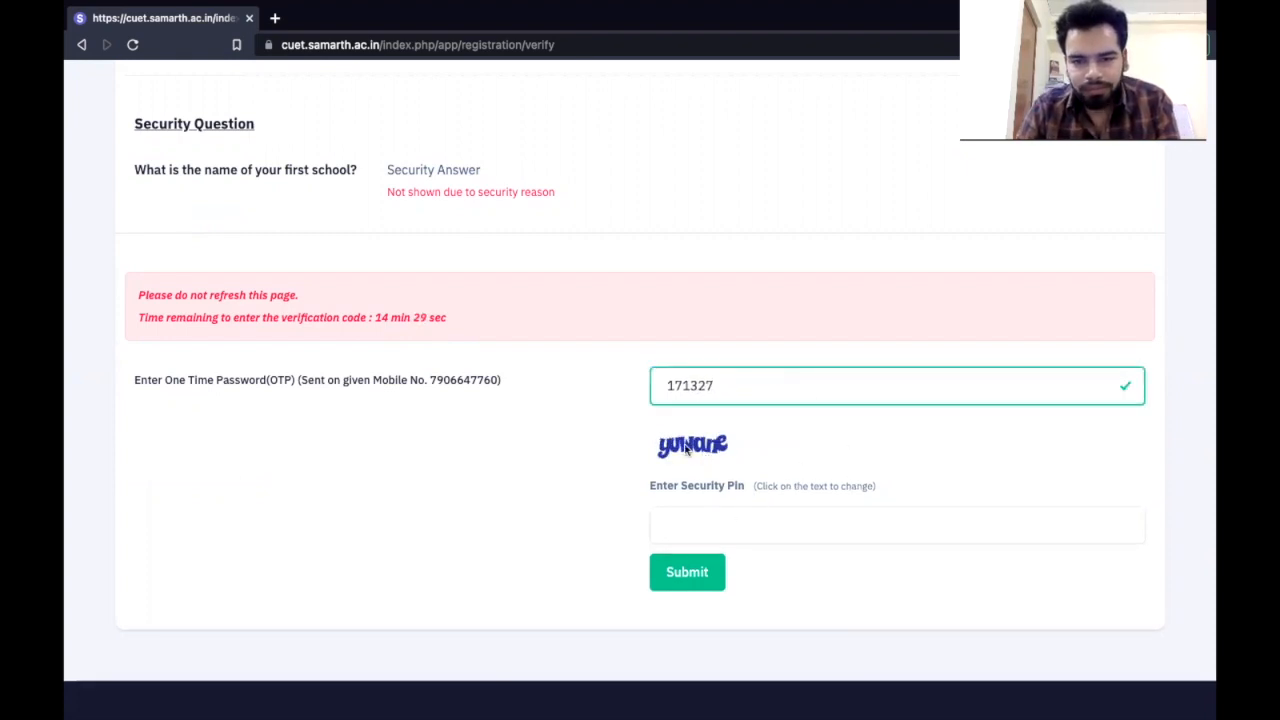
pyautogui.click(728, 528)
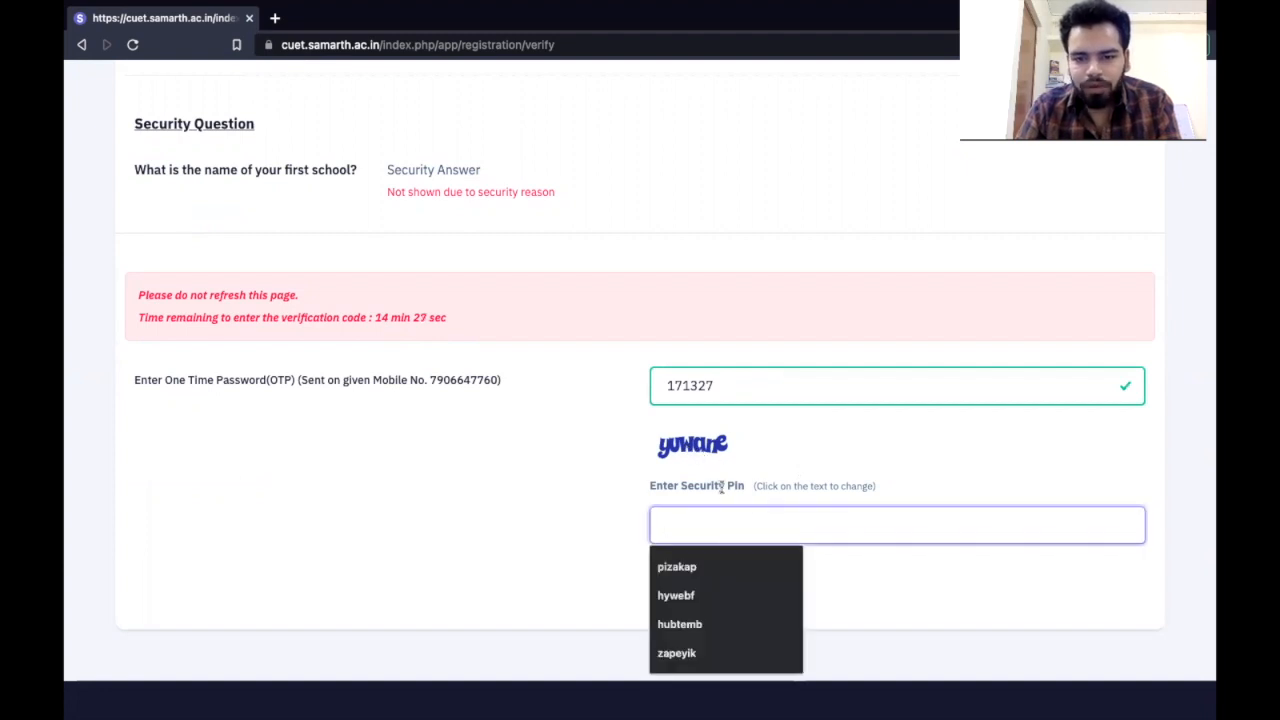
pyautogui.write('yu')
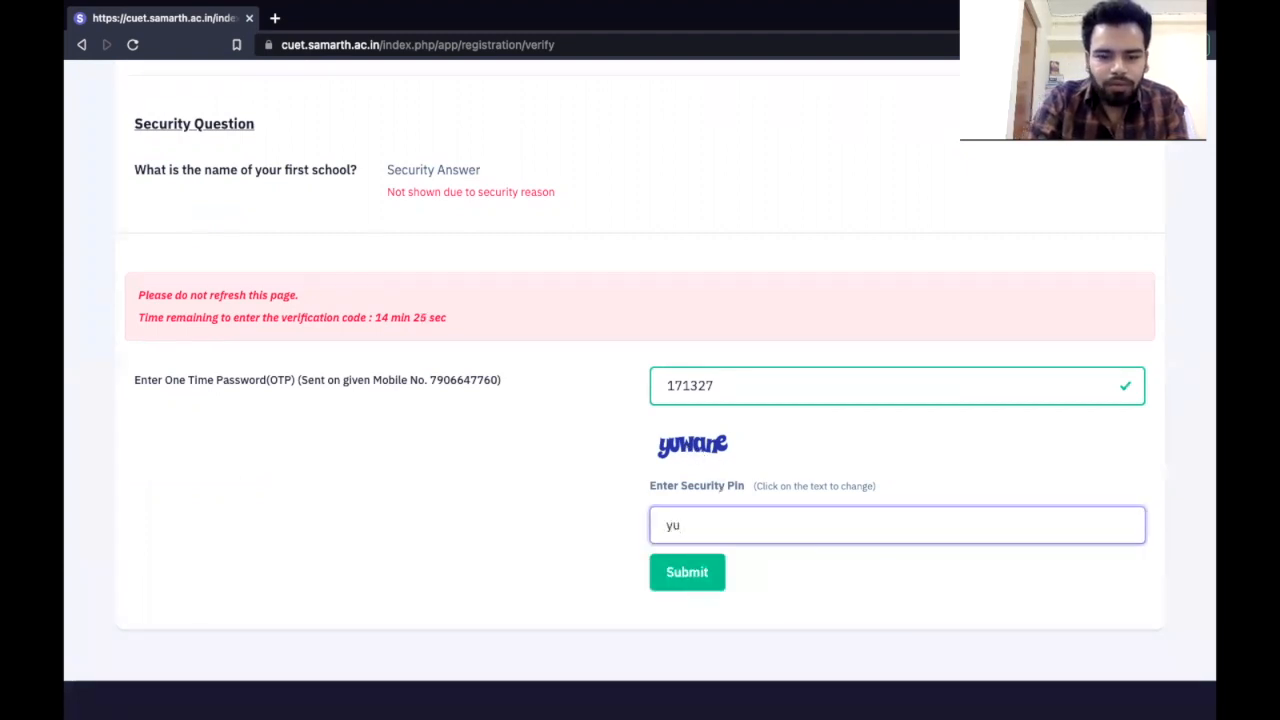
pyautogui.write('wane')
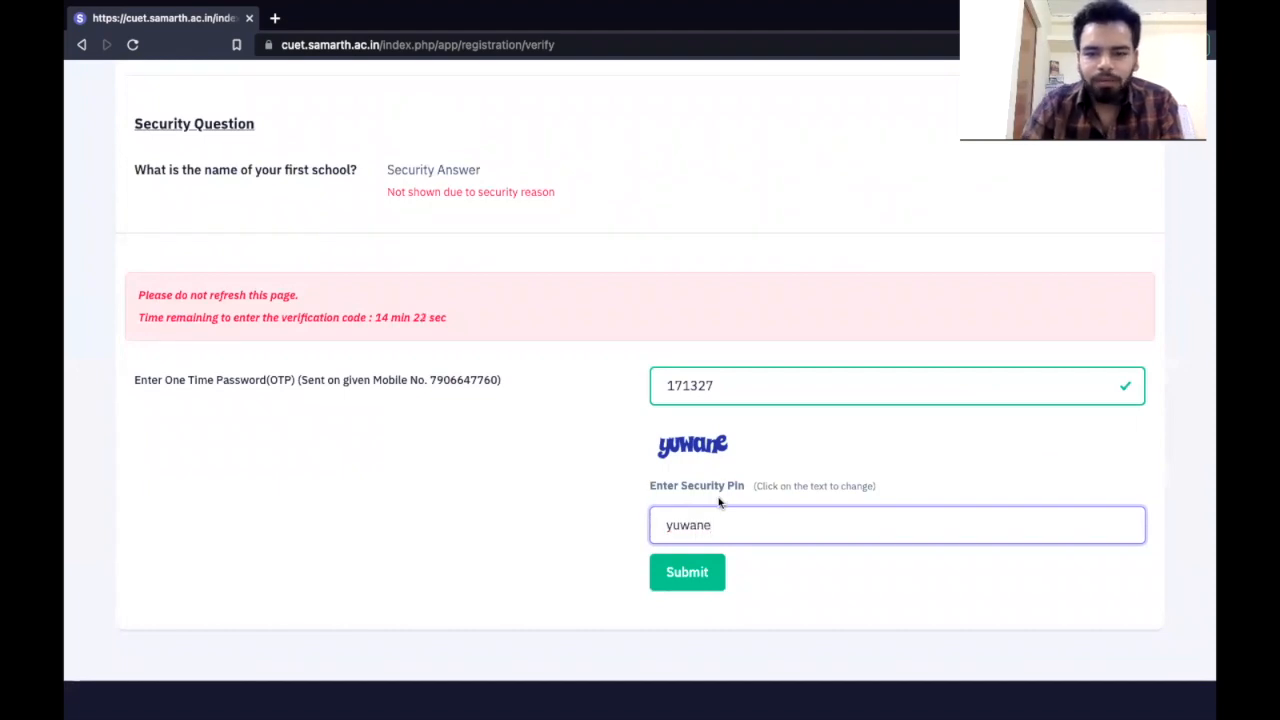
pyautogui.click(680, 576)
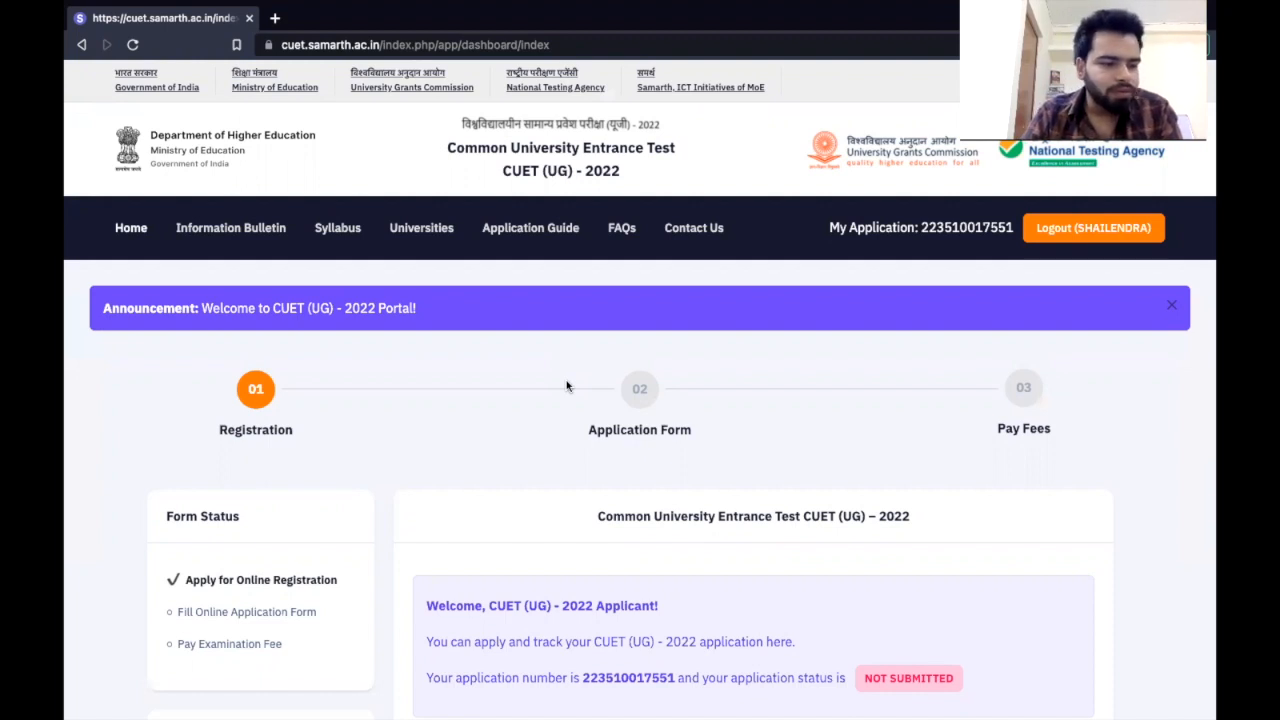
# Step: Check the form status, quick links and application status on the dashboard, and continue to the application form
pyautogui.scroll(-2, 677, 487)
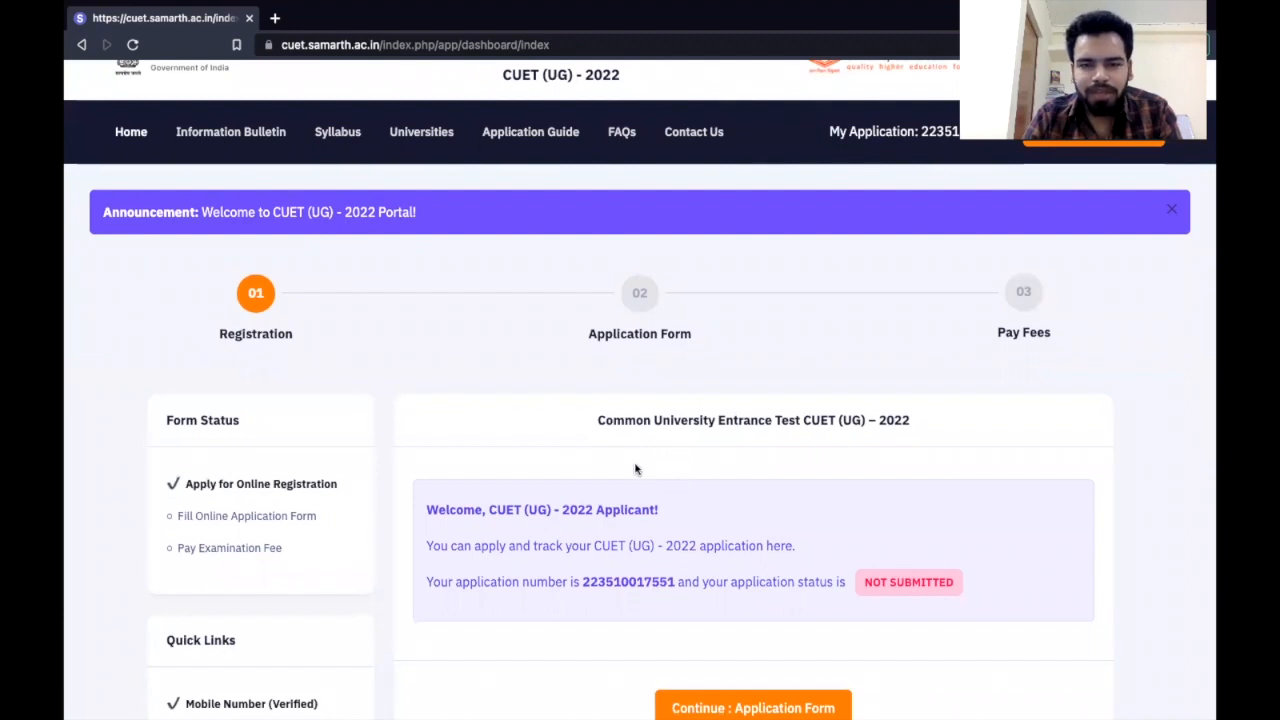
pyautogui.scroll(-1, 531, 431)
pyautogui.scroll(-2, 531, 431)
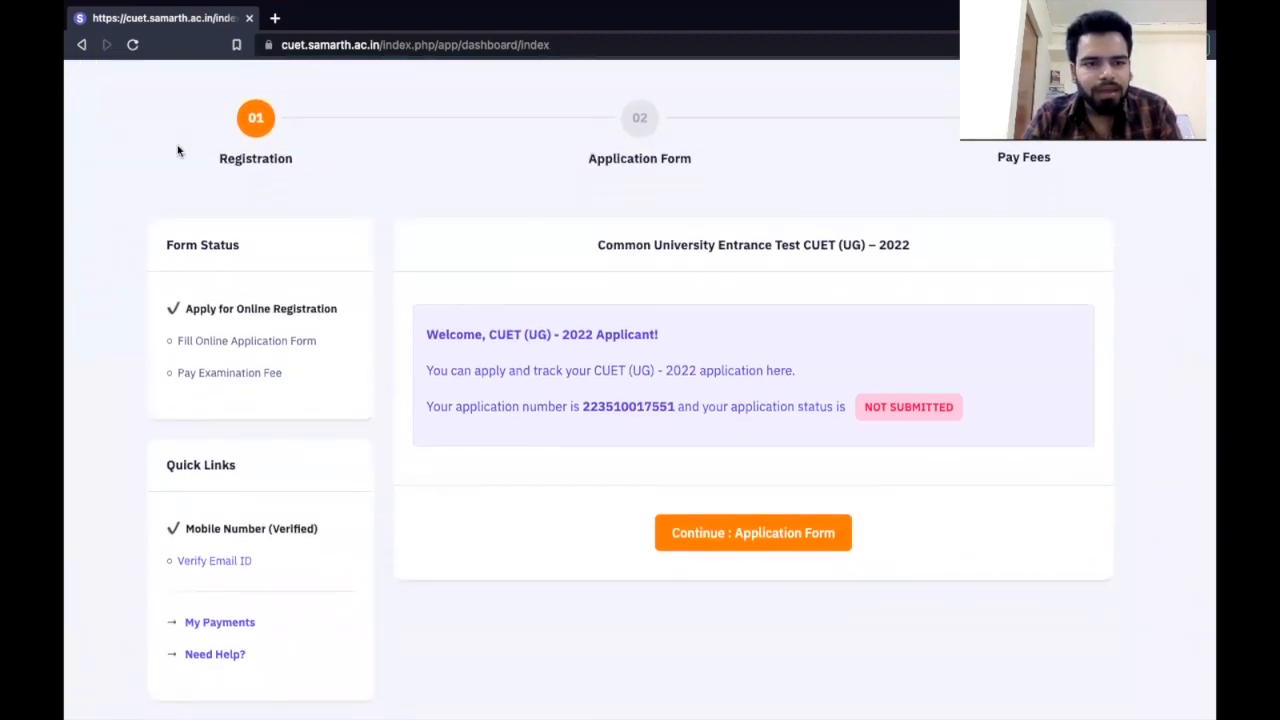
pyautogui.scroll(2, 616, 233)
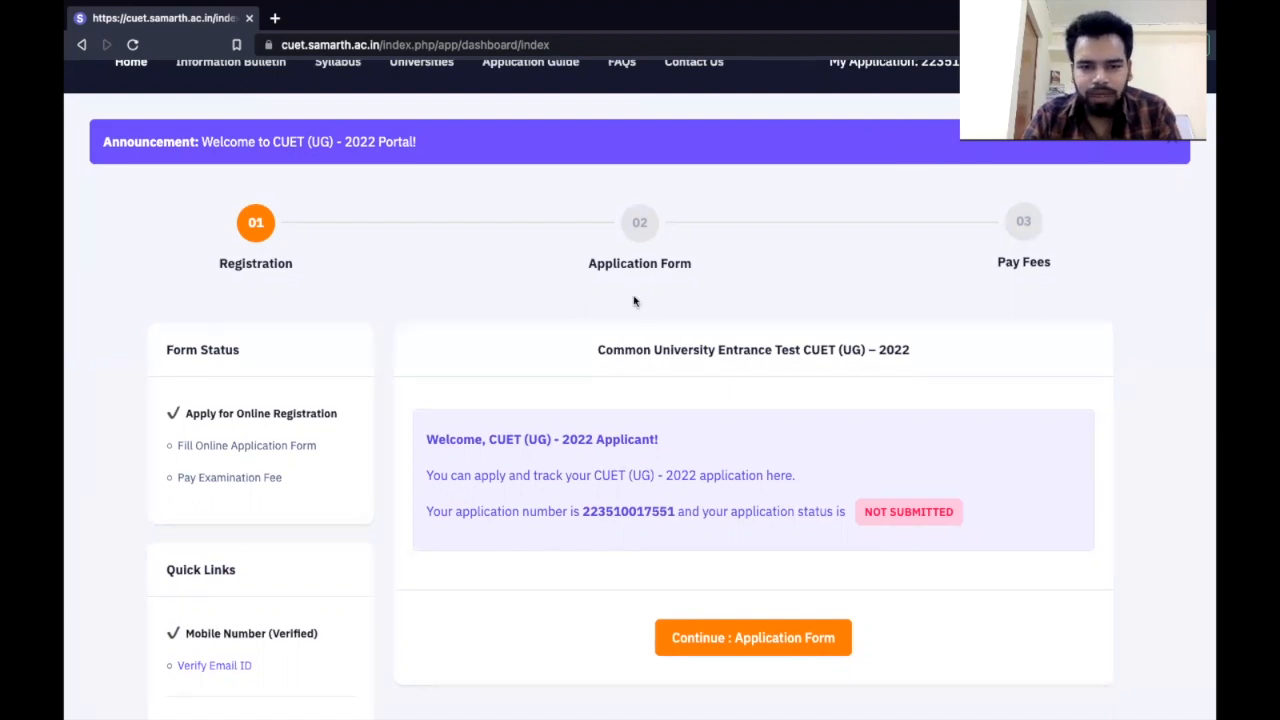
pyautogui.scroll(-2, 634, 300)
pyautogui.scroll(-2, 634, 300)
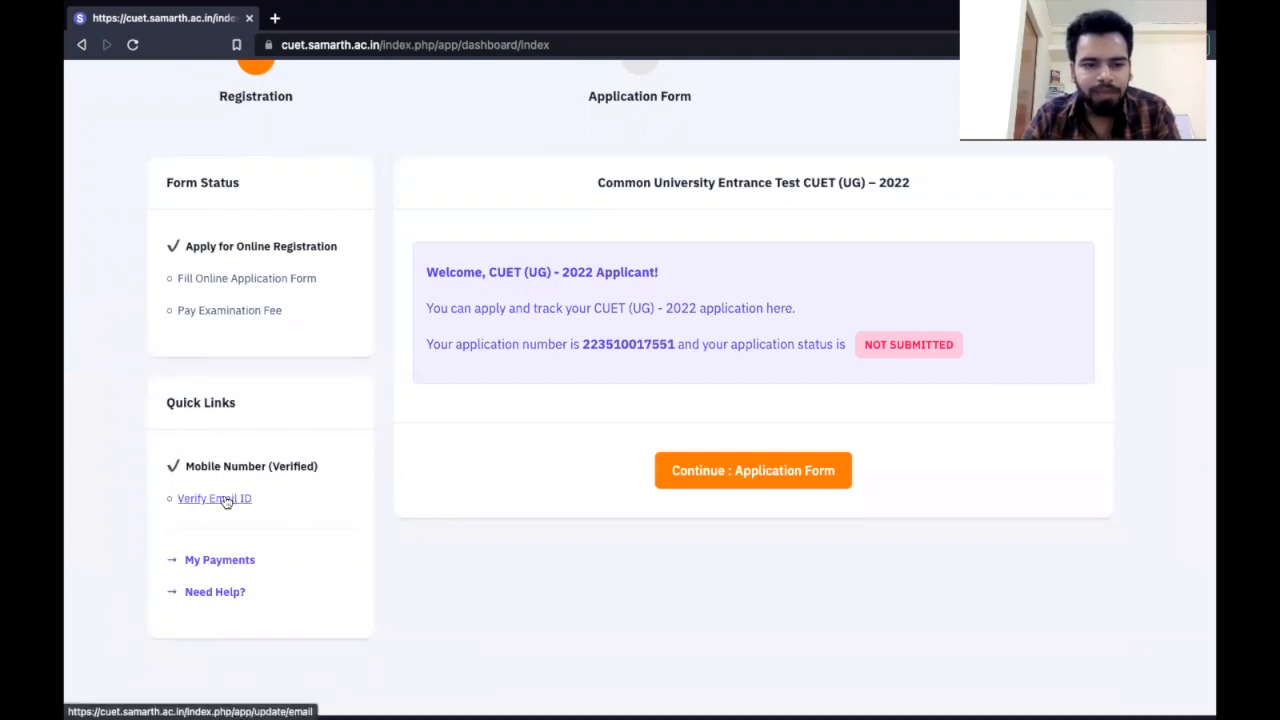
pyautogui.click(758, 476)
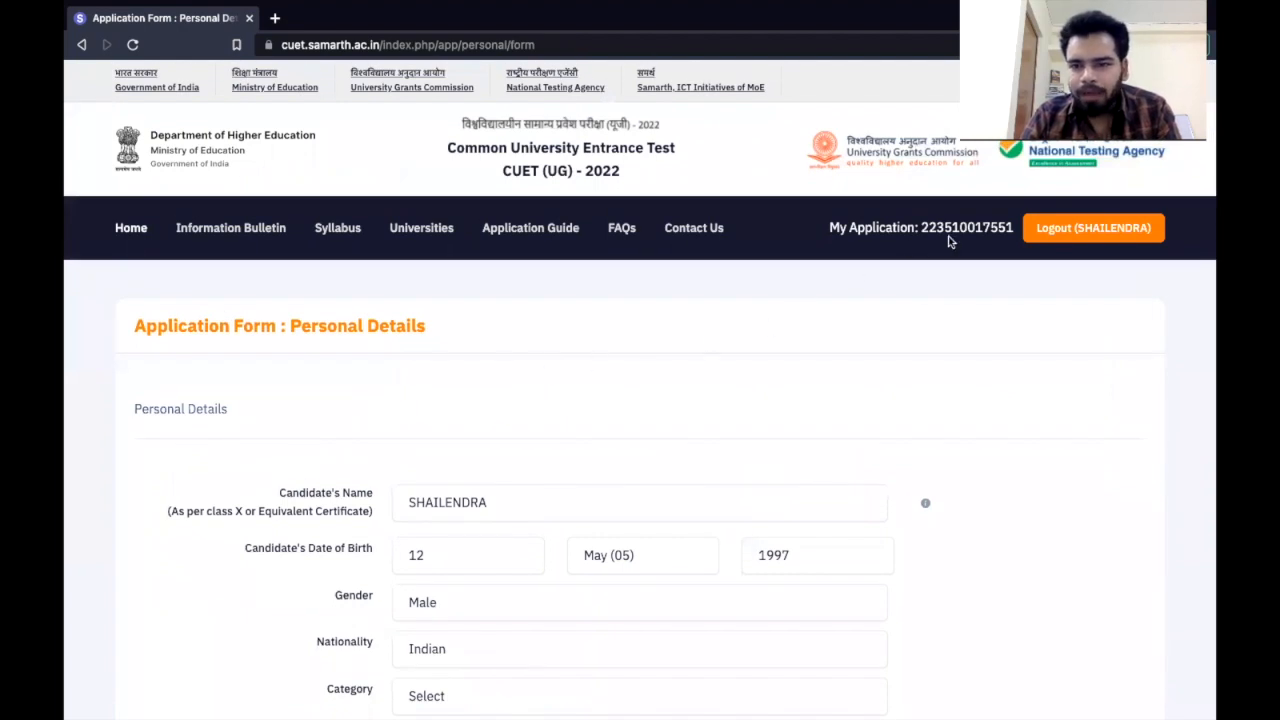
# Step: Set the candidate's Category to OBC-NCL in the Personal Details section of the application form
pyautogui.scroll(-2, 610, 364)
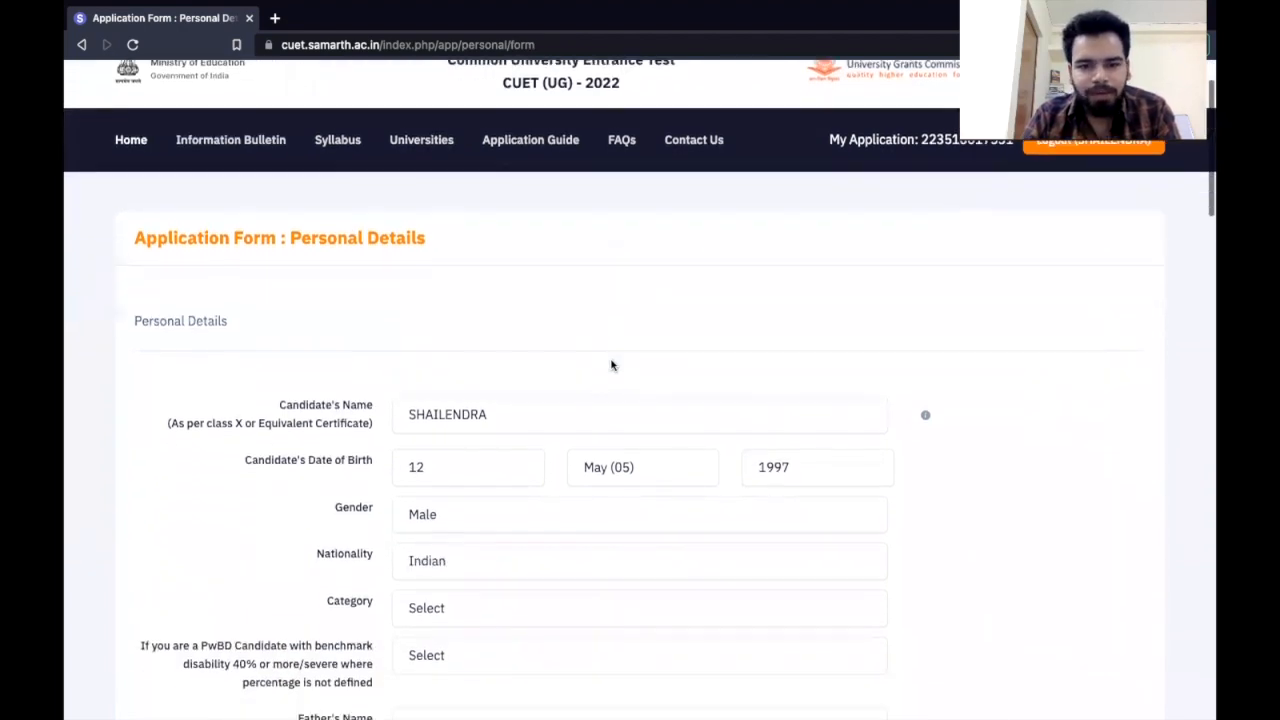
pyautogui.scroll(-1, 612, 365)
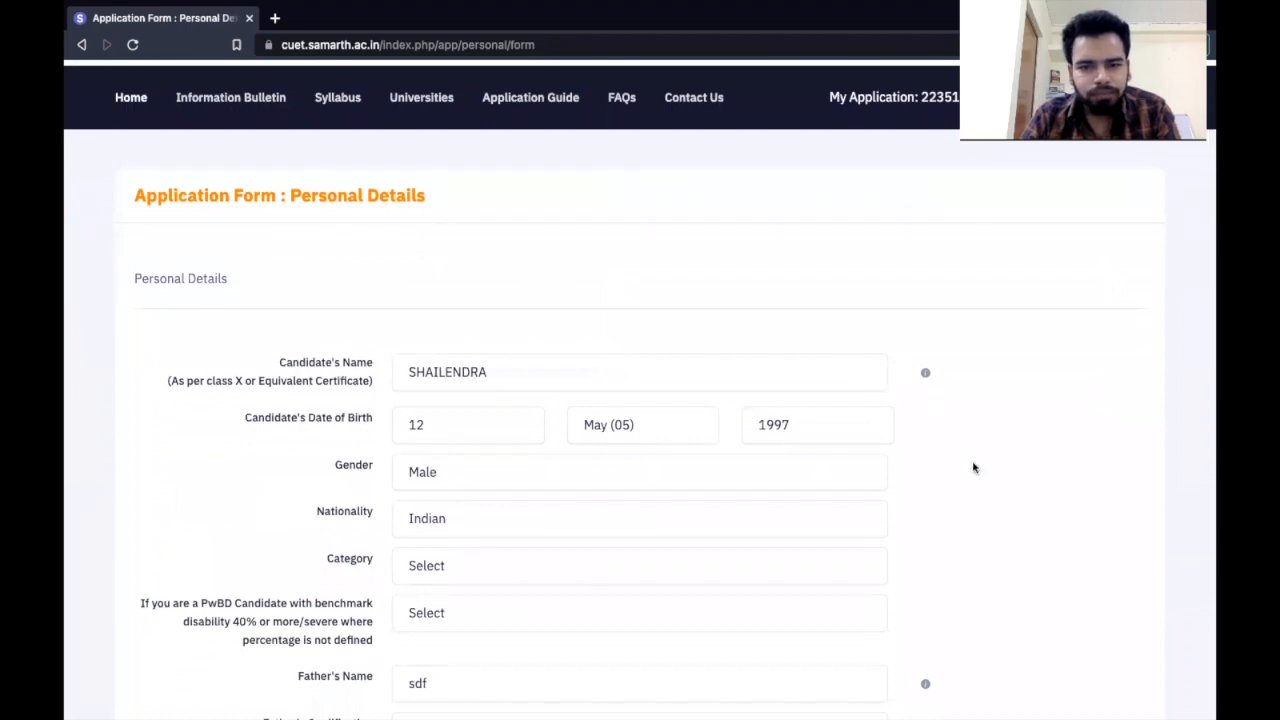
pyautogui.scroll(-4, 972, 467)
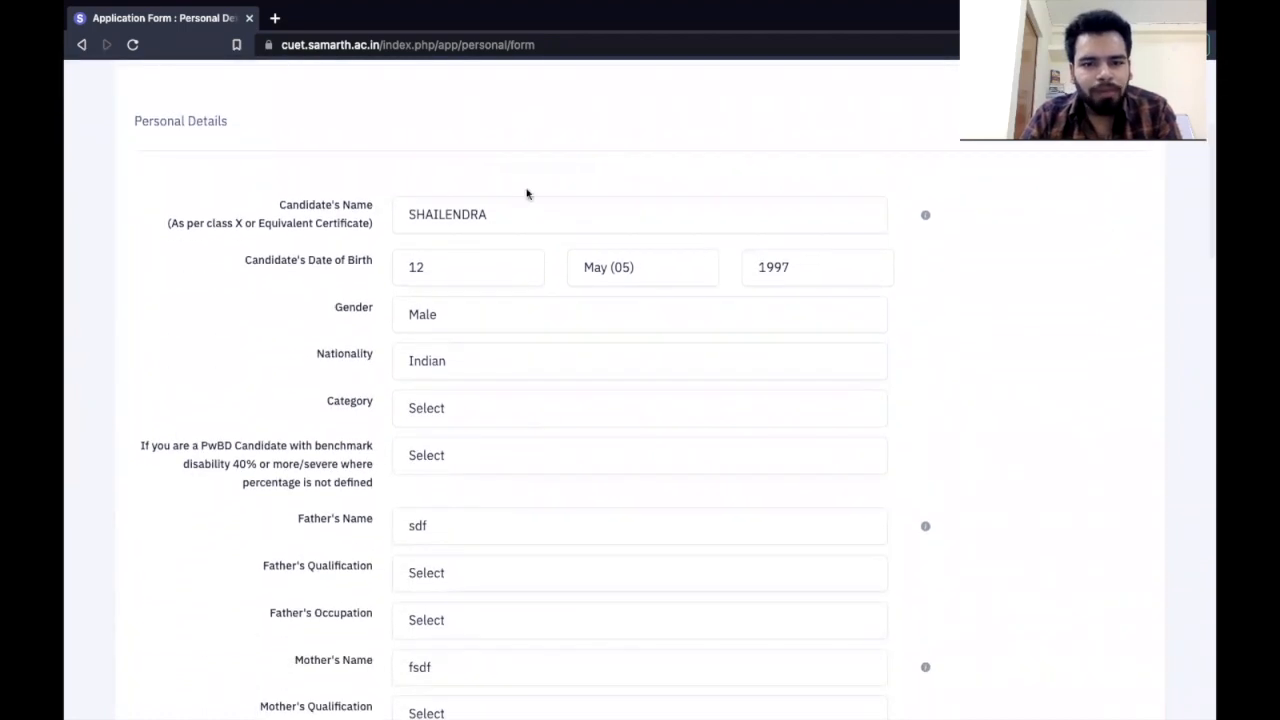
pyautogui.scroll(-3, 474, 409)
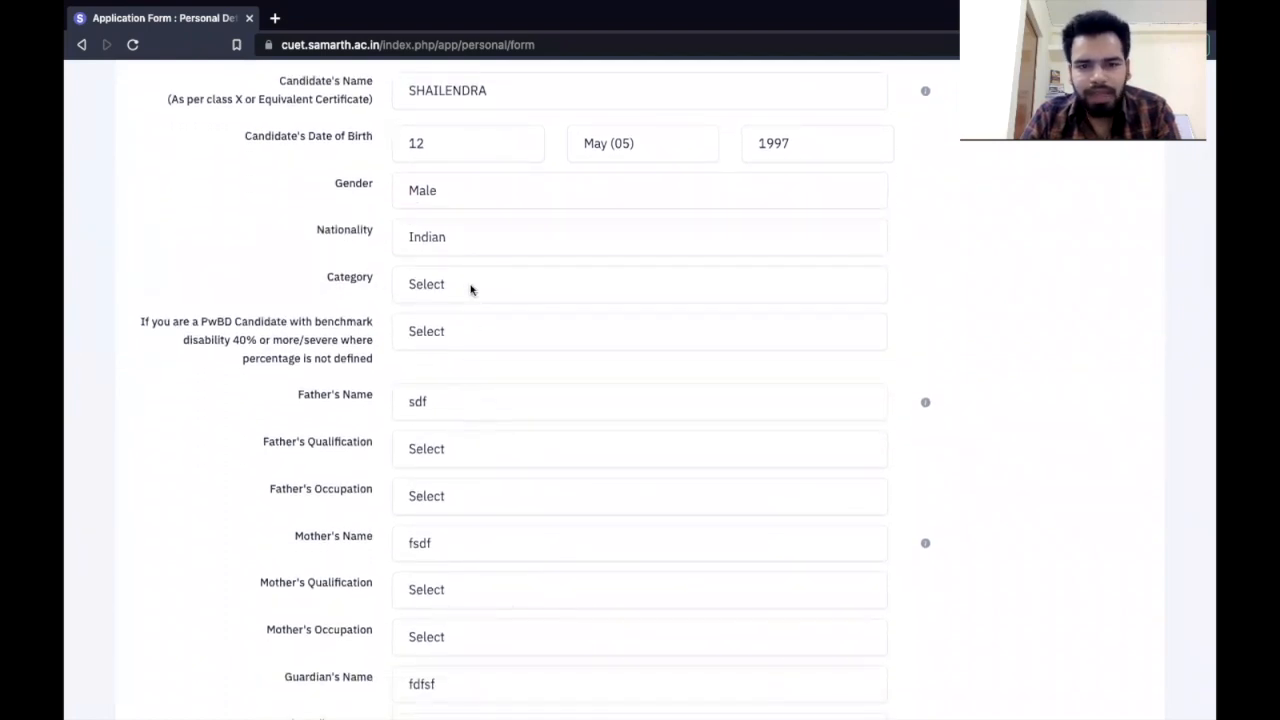
pyautogui.click(471, 288)
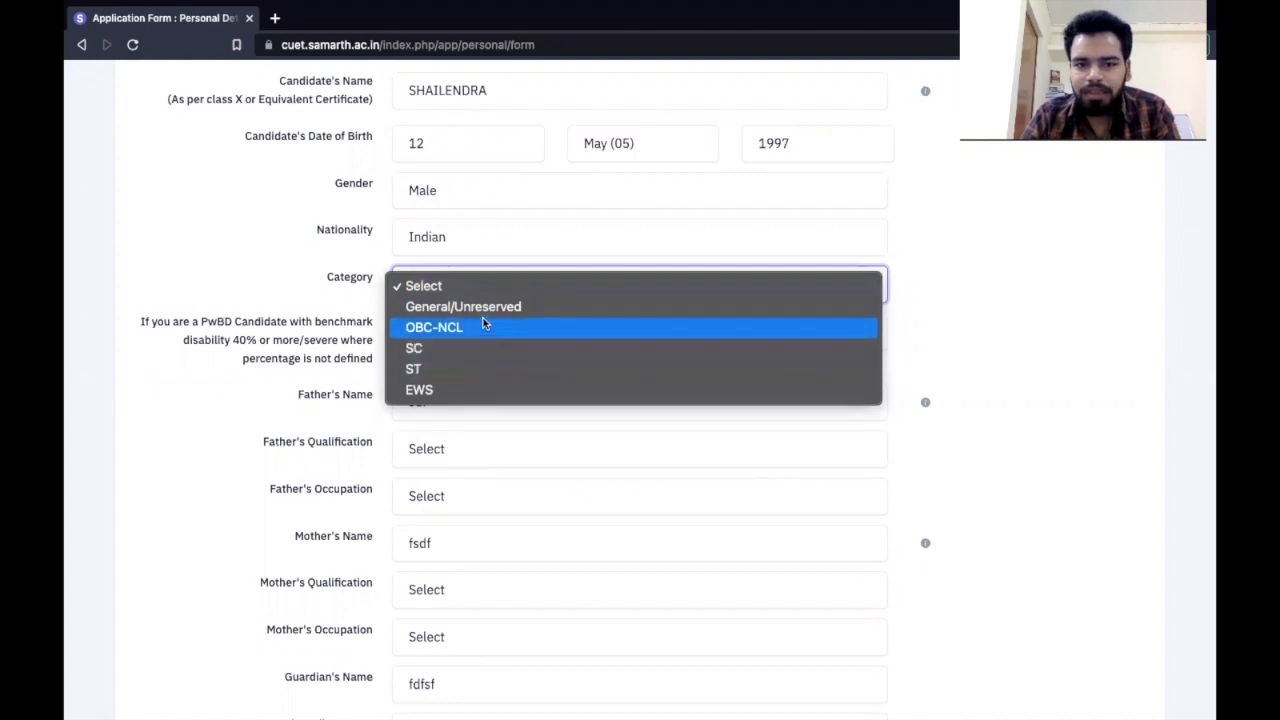
pyautogui.click(479, 328)
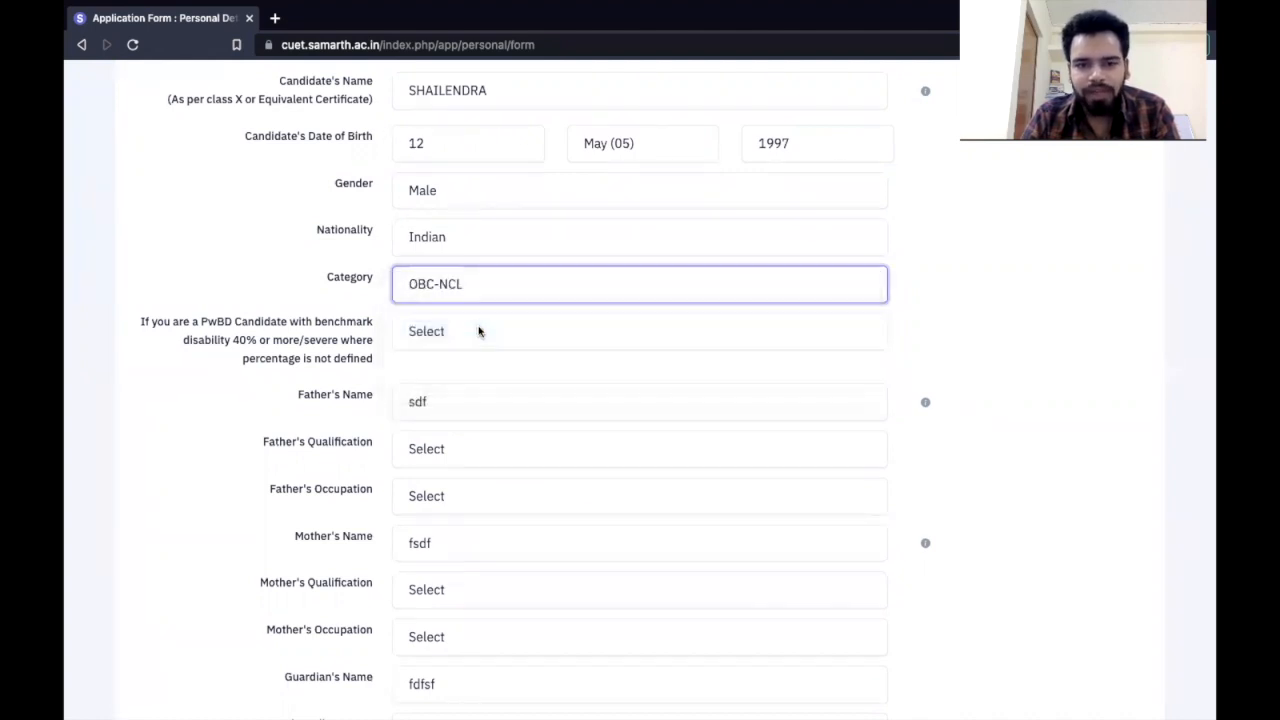
# Step: Change the candidate's Category to General/Unreserved and answer No for PwBD candidate with benchmark disability
pyautogui.scroll(-1, 543, 341)
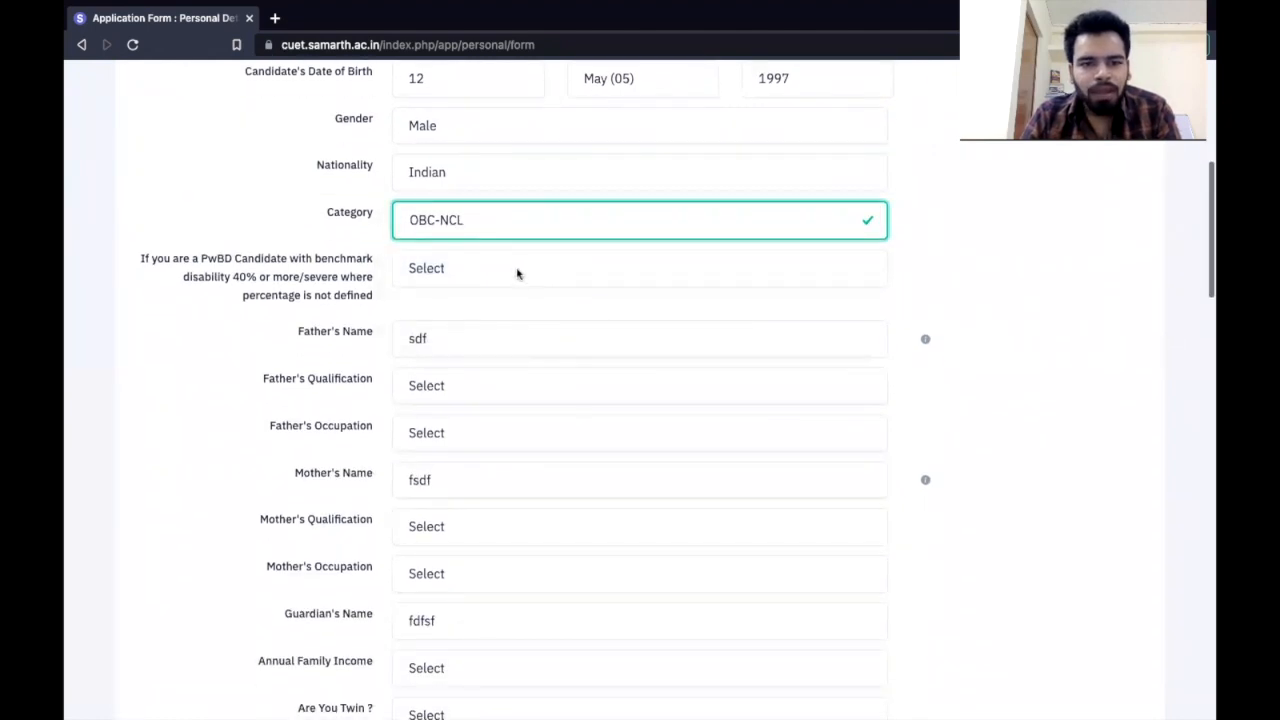
pyautogui.click(536, 221)
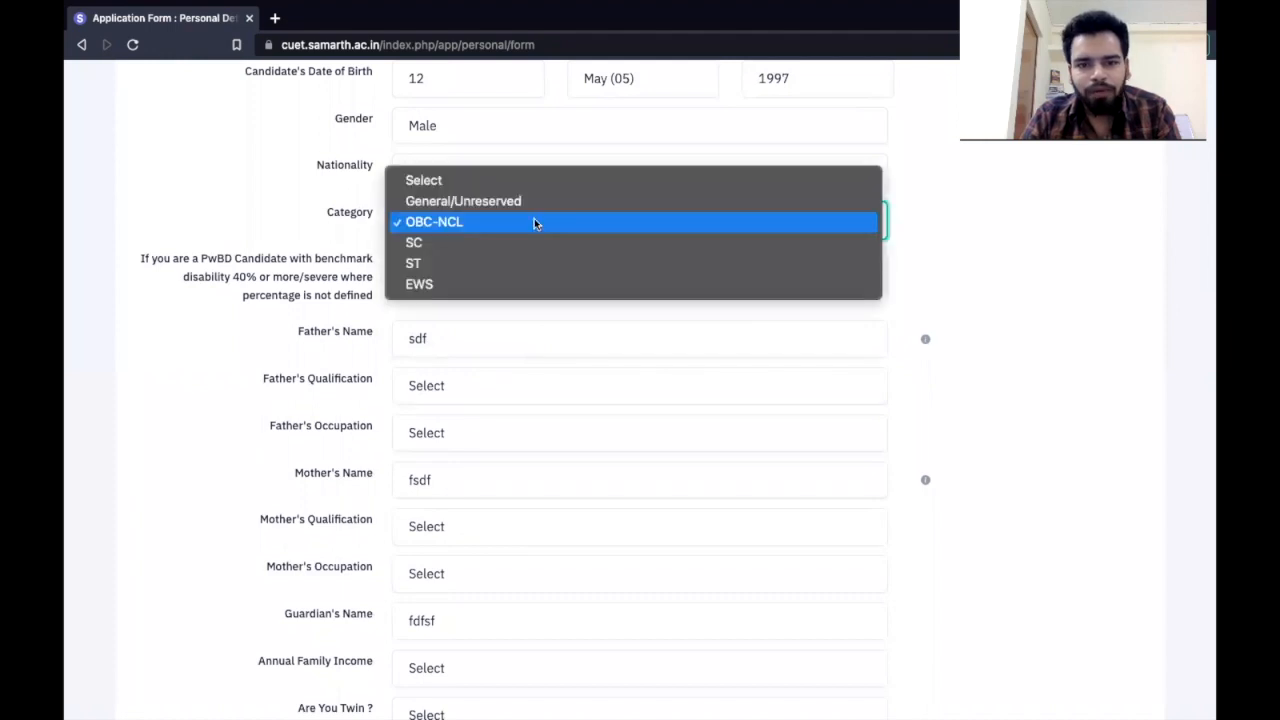
pyautogui.click(469, 201)
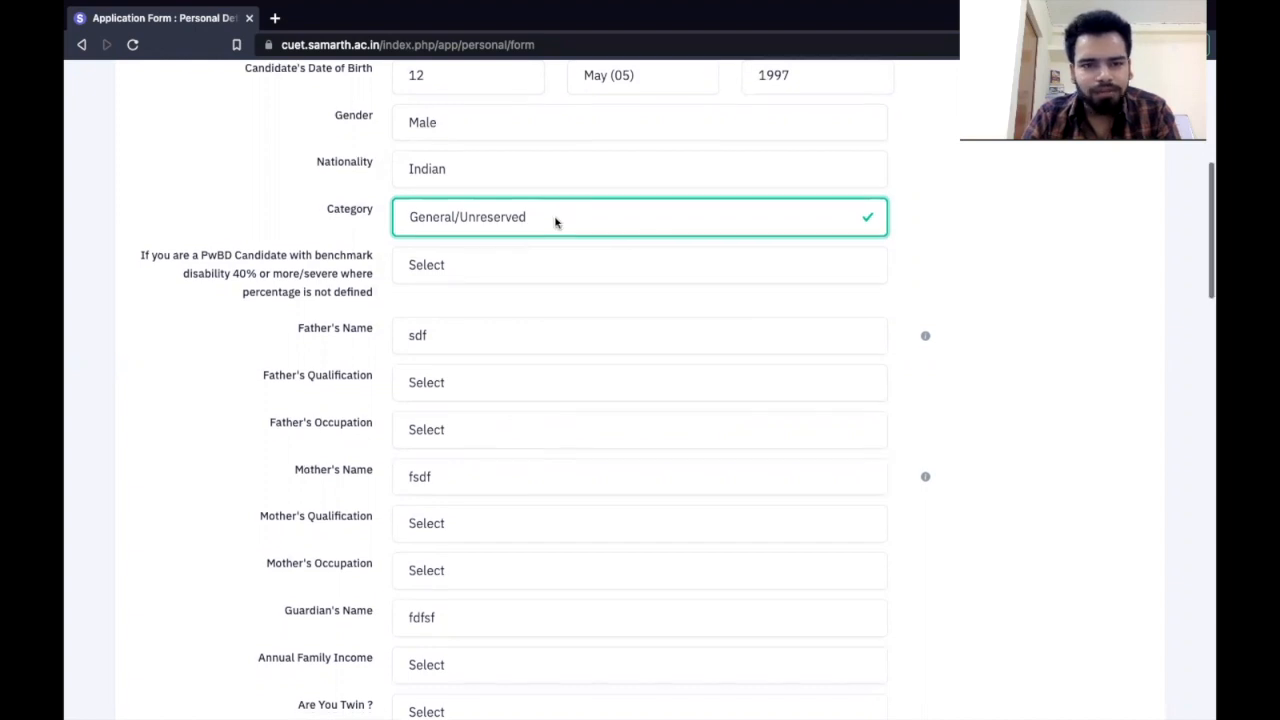
pyautogui.scroll(-1, 554, 220)
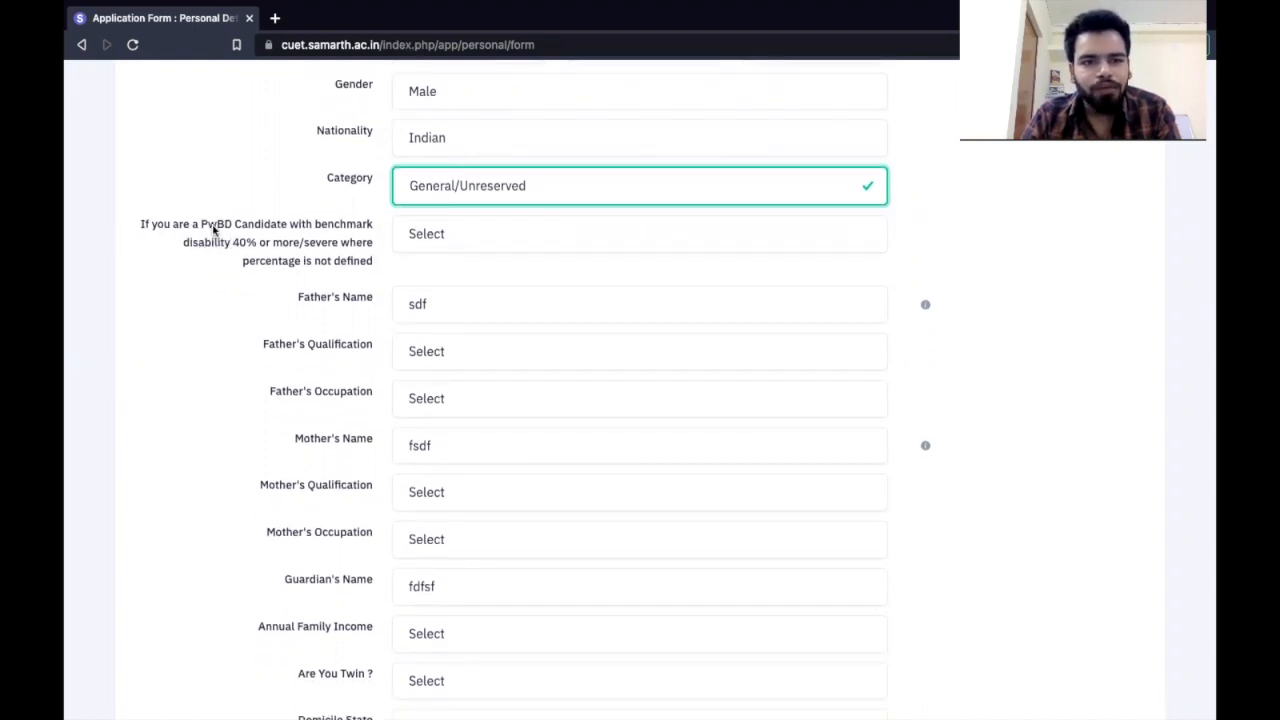
pyautogui.click(509, 237)
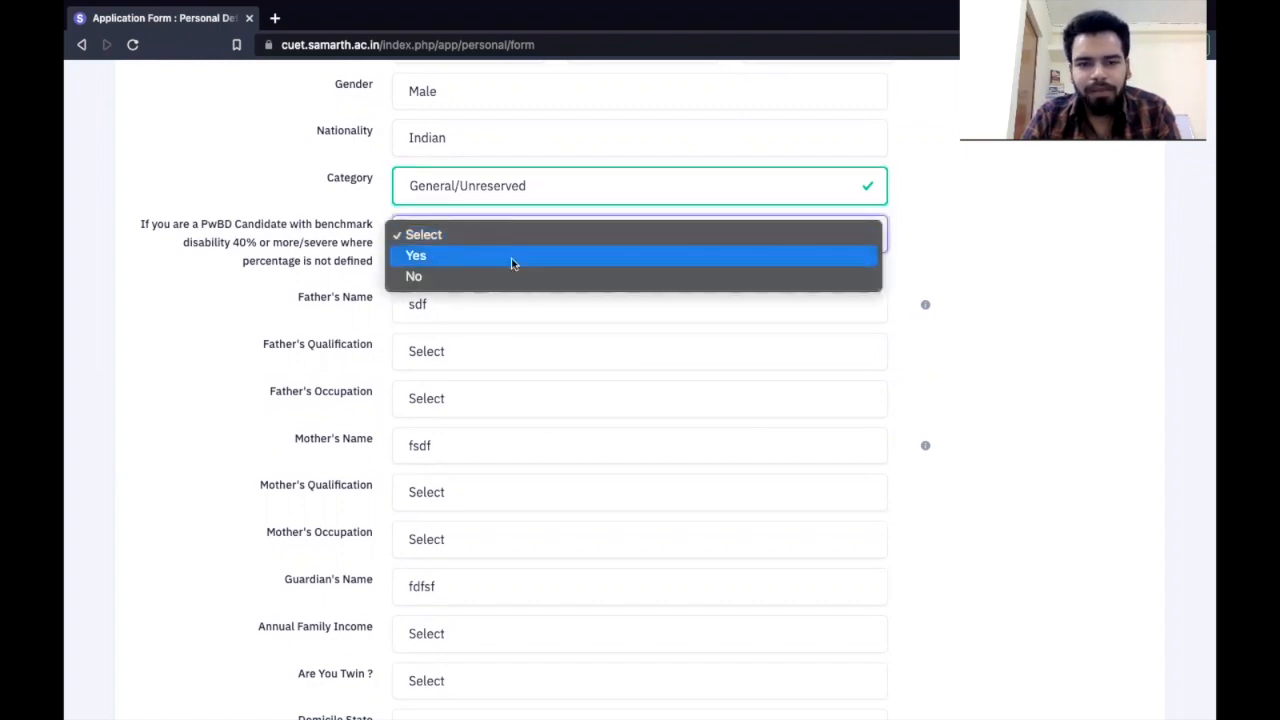
pyautogui.click(472, 280)
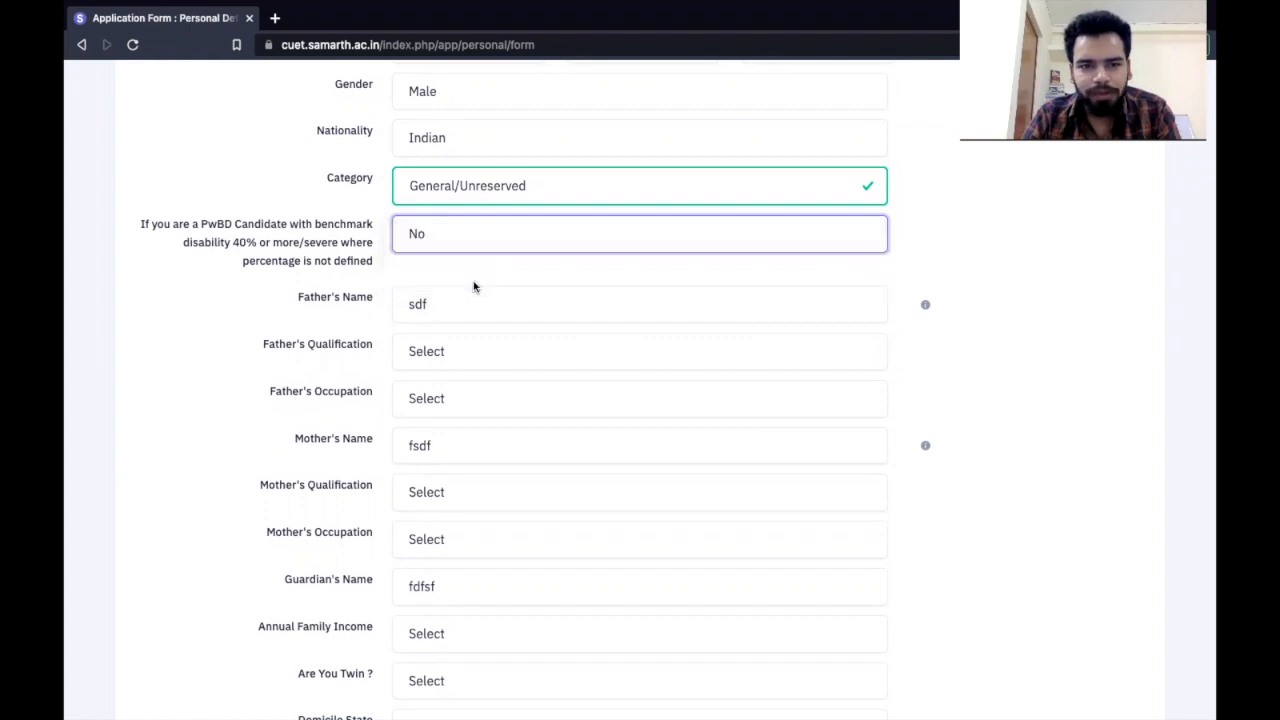
# Step: Set the Father's Qualification to Post Graduate and the Father's Occupation to Public Sector Service
pyautogui.scroll(-2, 472, 312)
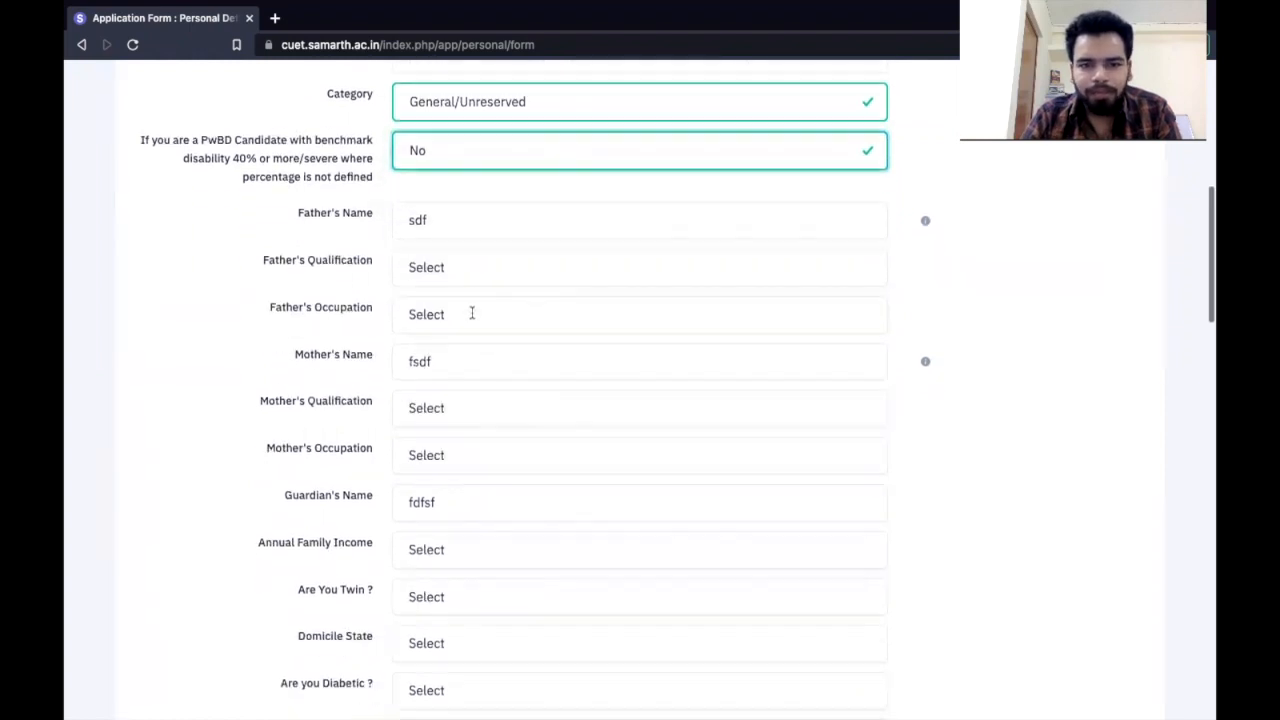
pyautogui.click(470, 262)
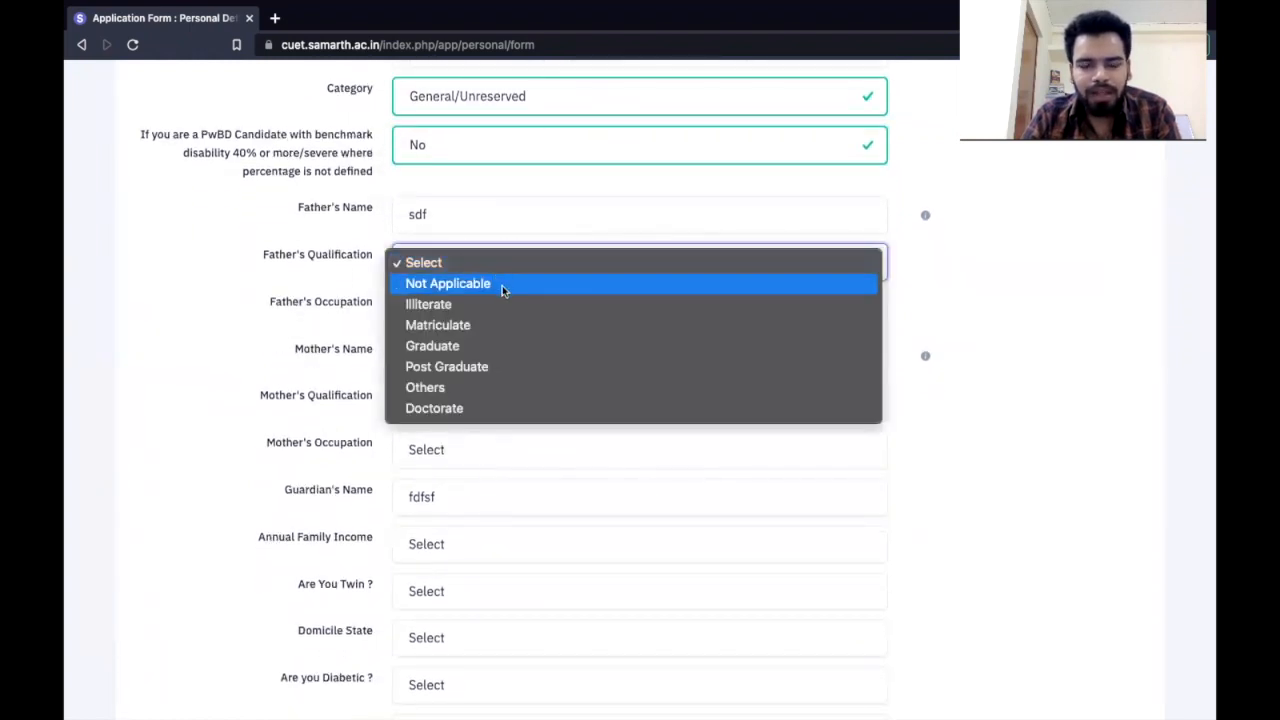
pyautogui.click(508, 366)
pyautogui.scroll(-1, 546, 336)
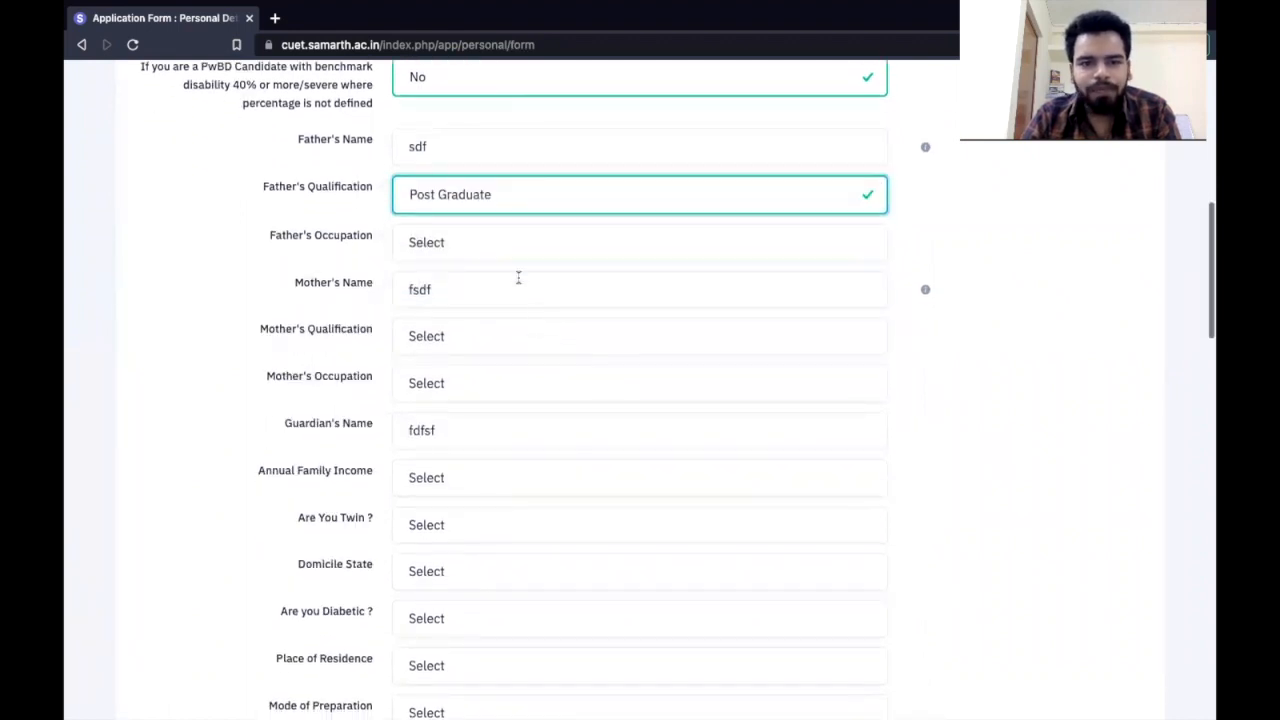
pyautogui.click(491, 244)
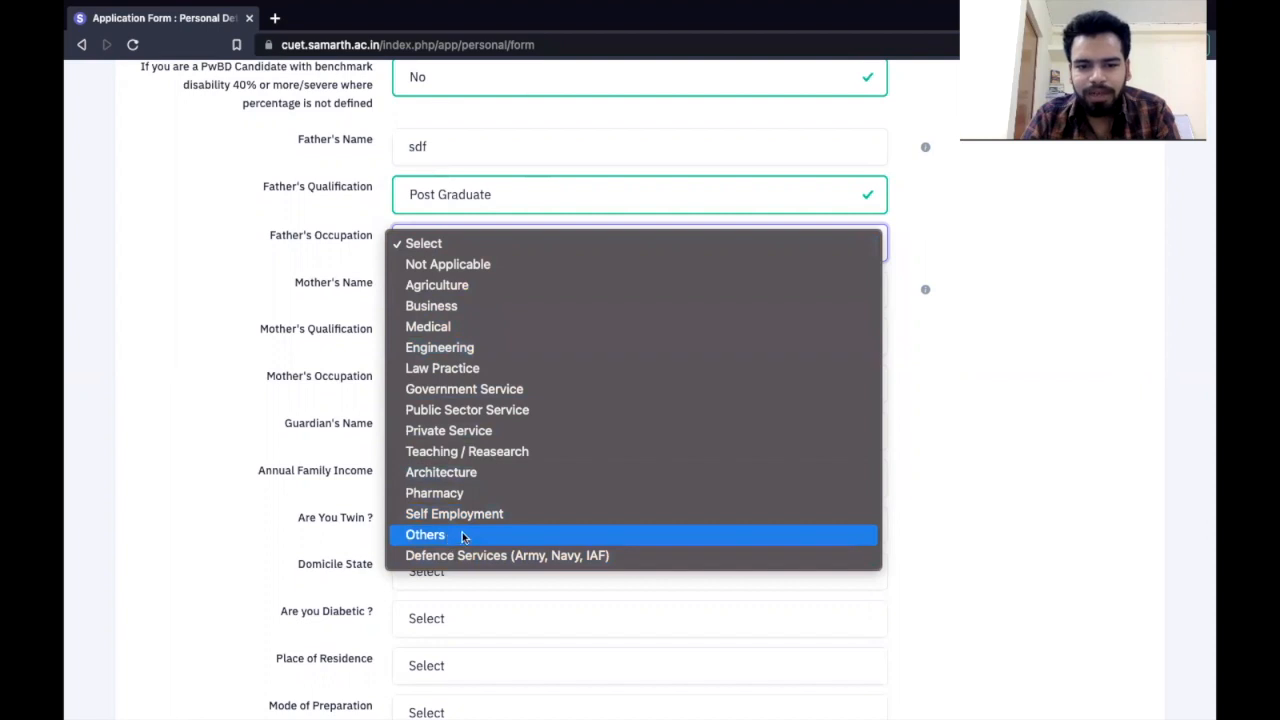
pyautogui.click(499, 415)
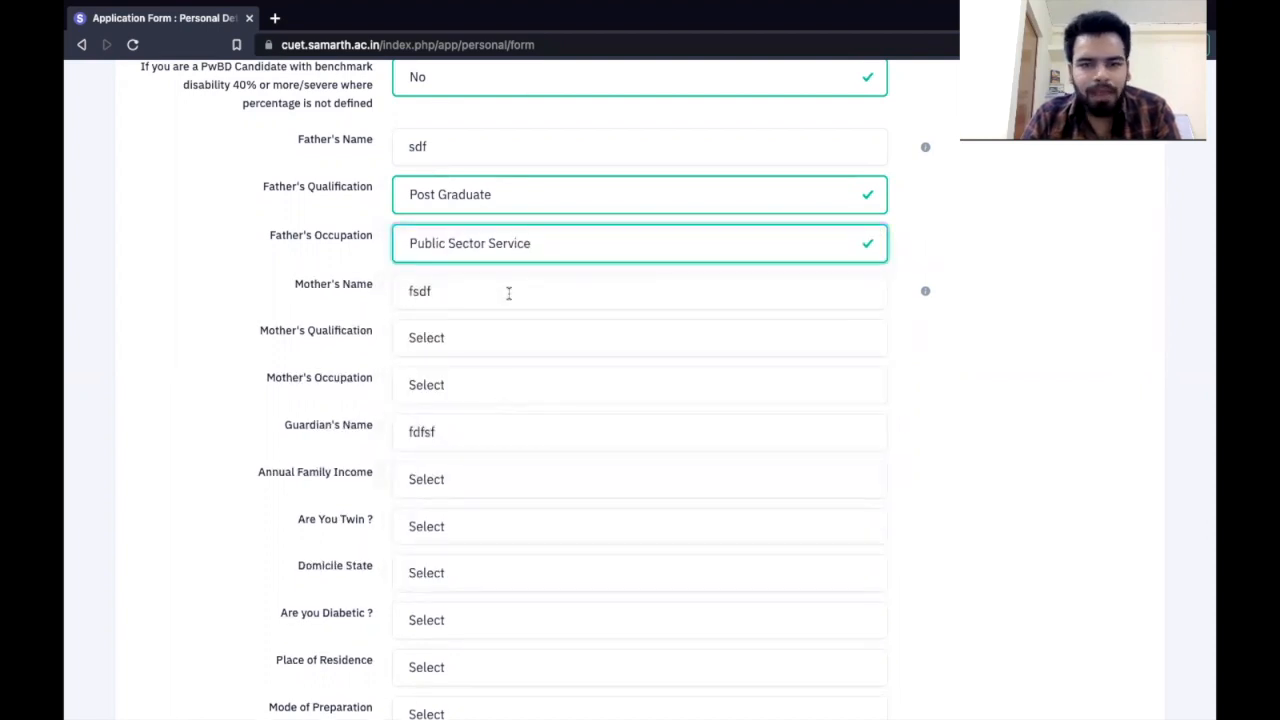
# Step: Set the Mother's Qualification to Graduate and the Mother's Occupation to Not Applicable
pyautogui.scroll(-3, 500, 317)
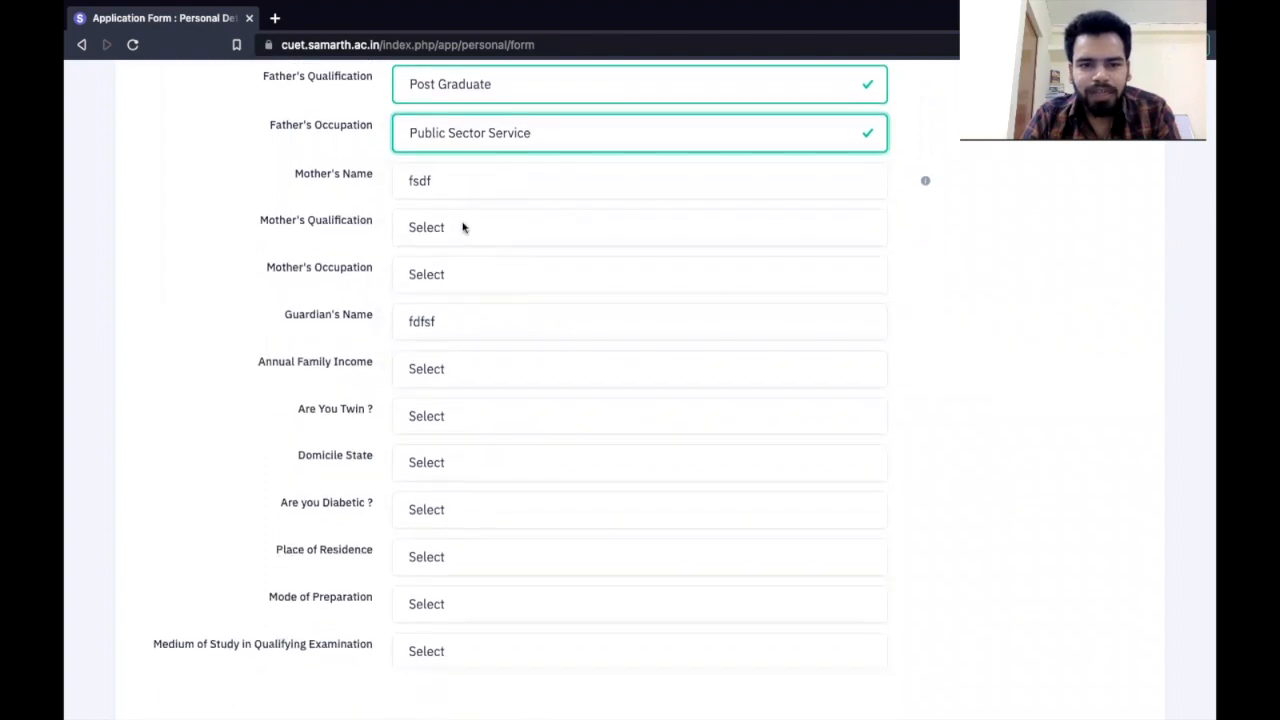
pyautogui.click(463, 236)
pyautogui.click(472, 312)
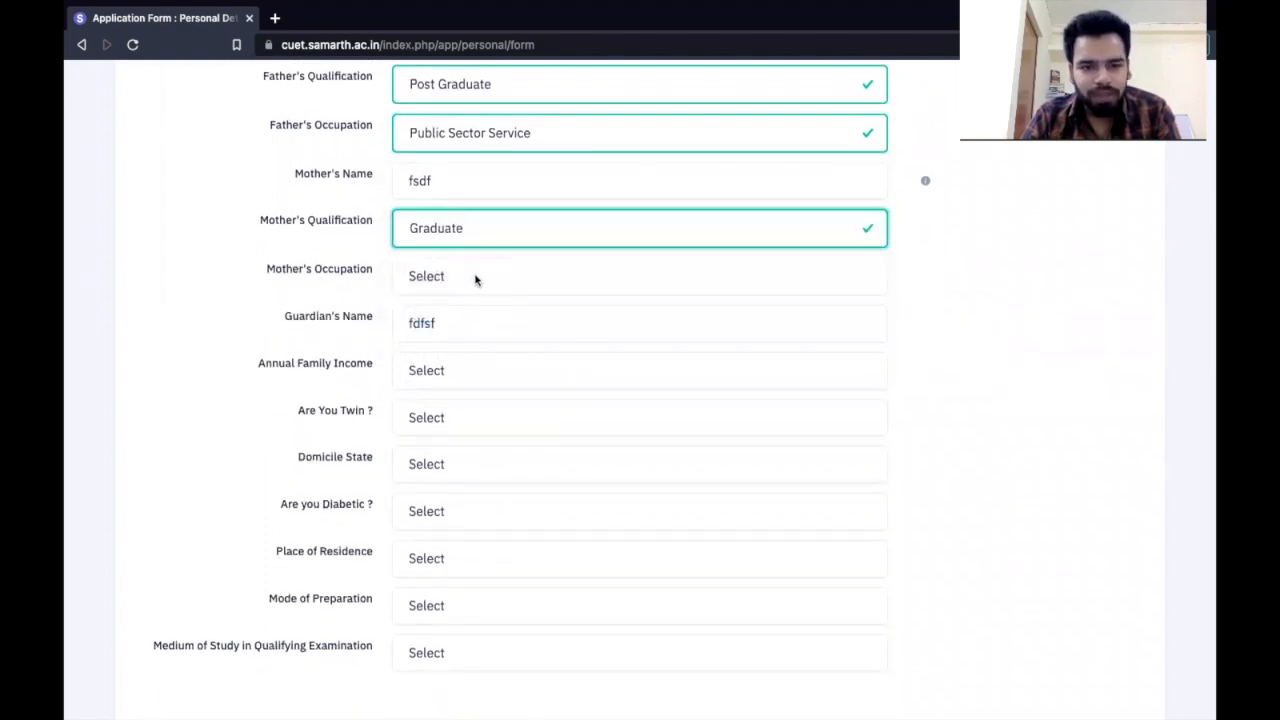
pyautogui.click(476, 279)
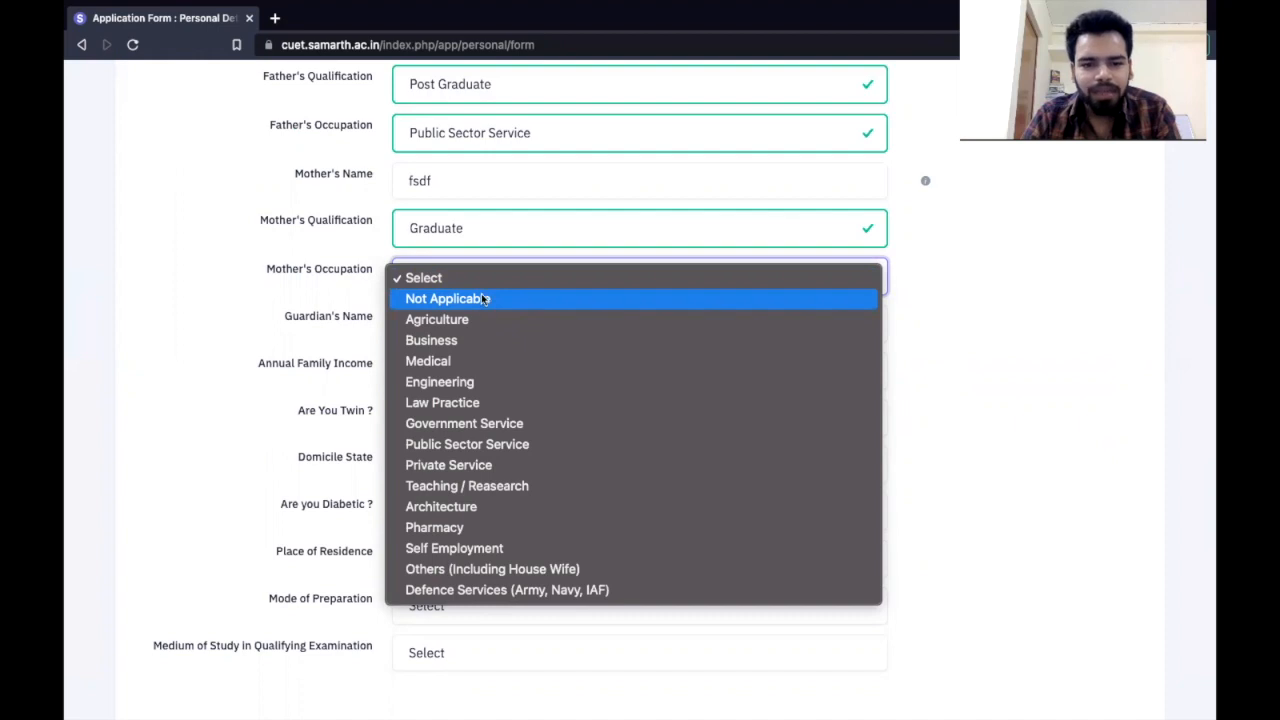
pyautogui.click(484, 299)
# Step: Keep the prefilled Guardian's Name and set the Annual Family Income to RS. 600001 - 700000
pyautogui.scroll(-1, 503, 306)
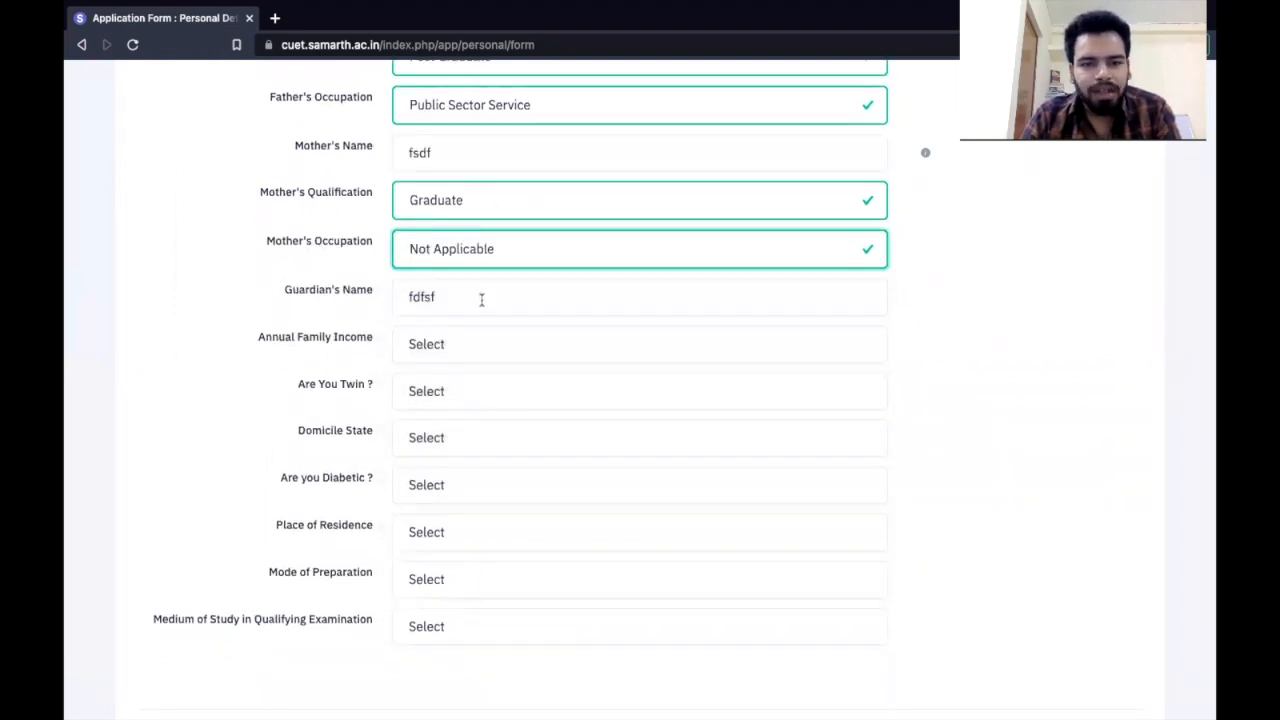
pyautogui.click(481, 299)
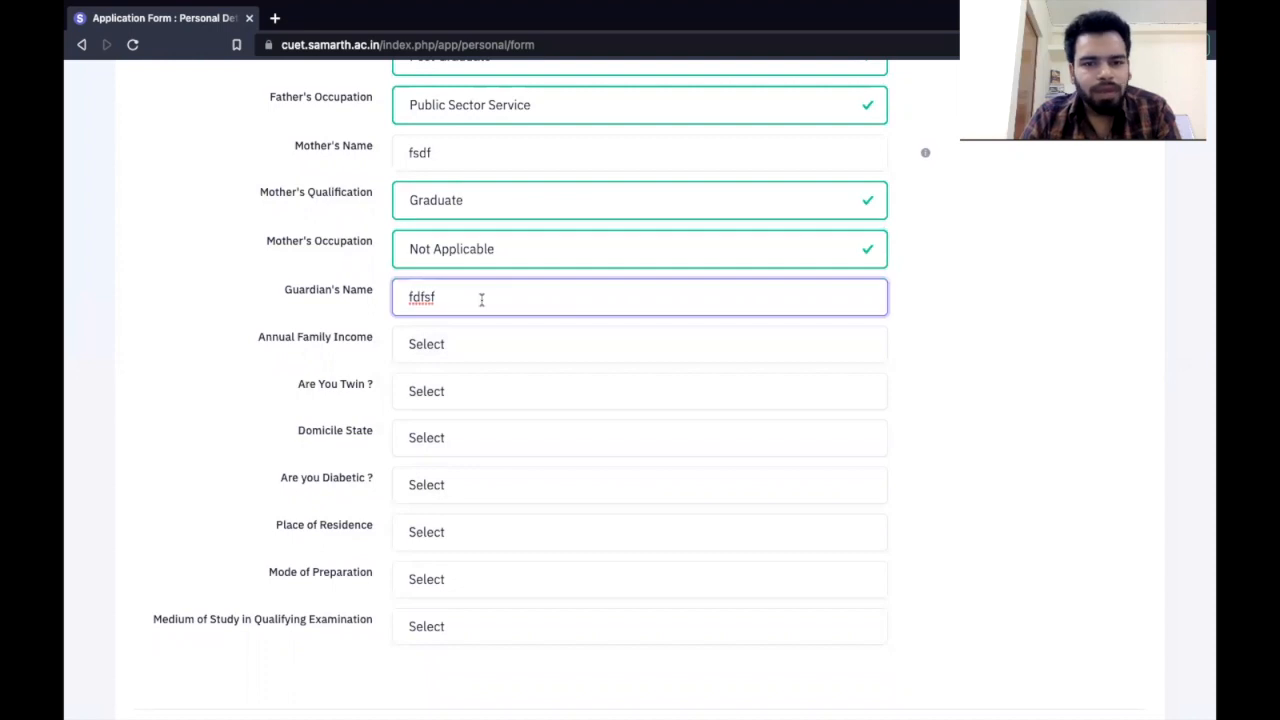
pyautogui.scroll(-1, 477, 329)
pyautogui.click(458, 313)
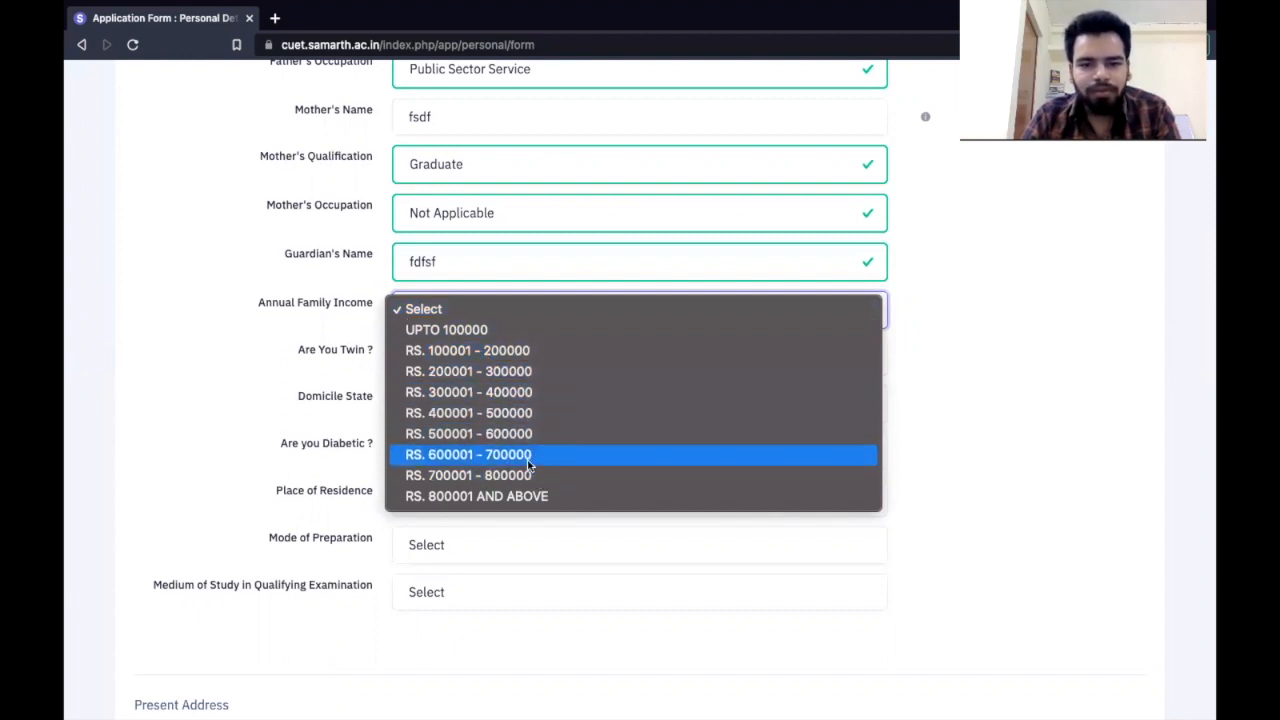
pyautogui.click(530, 455)
pyautogui.scroll(-1, 529, 455)
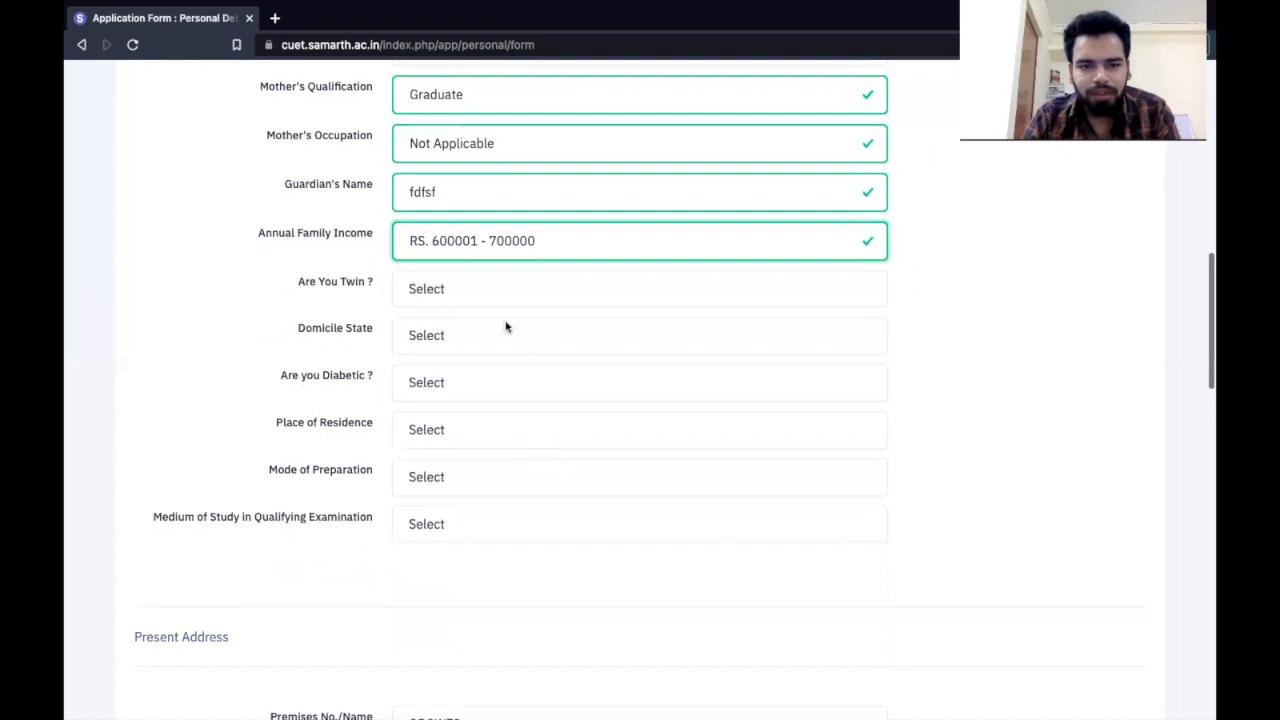
pyautogui.click(595, 248)
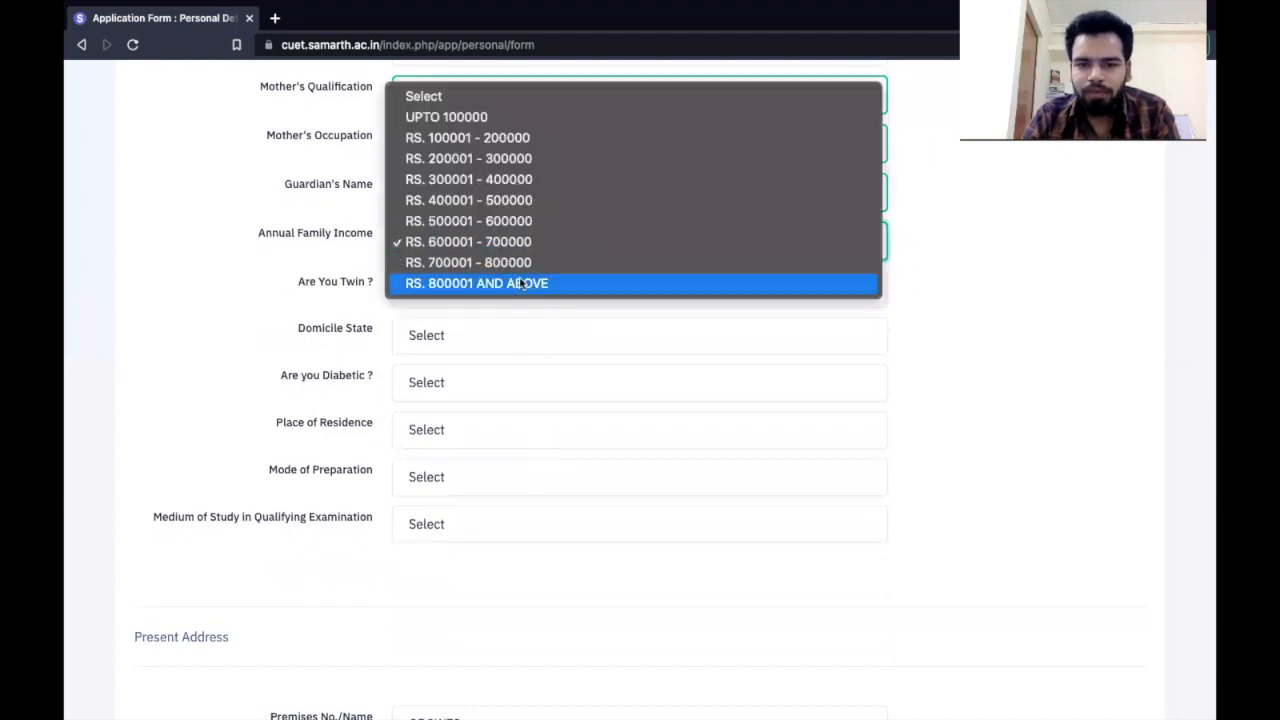
pyautogui.click(481, 242)
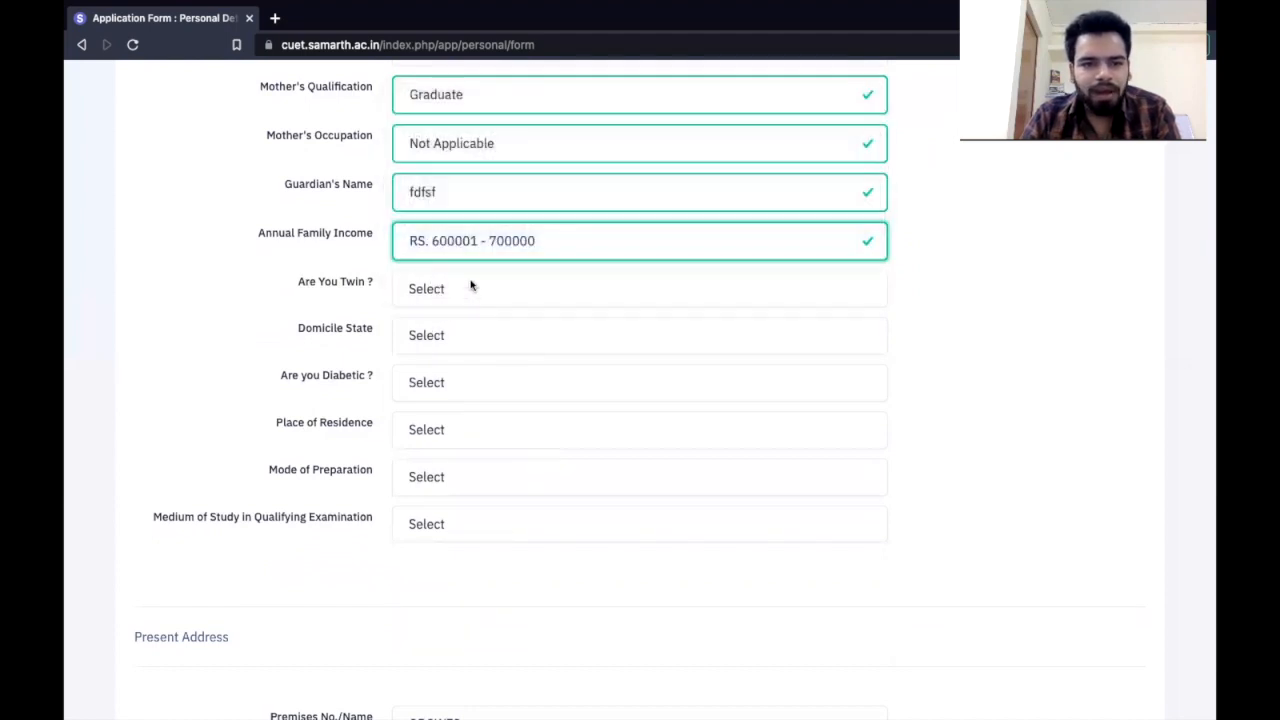
# Step: Answer No to the twin question and choose UTTAR PRADESH as the Domicile State
pyautogui.click(472, 290)
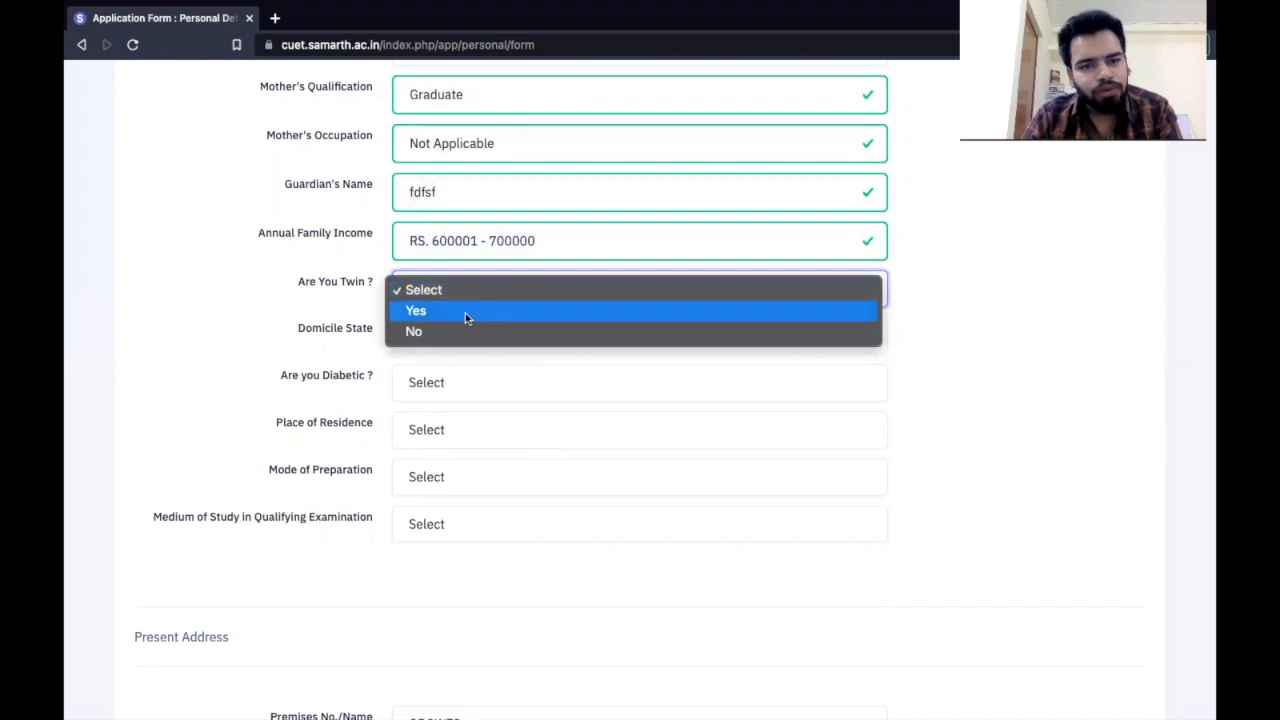
pyautogui.click(444, 333)
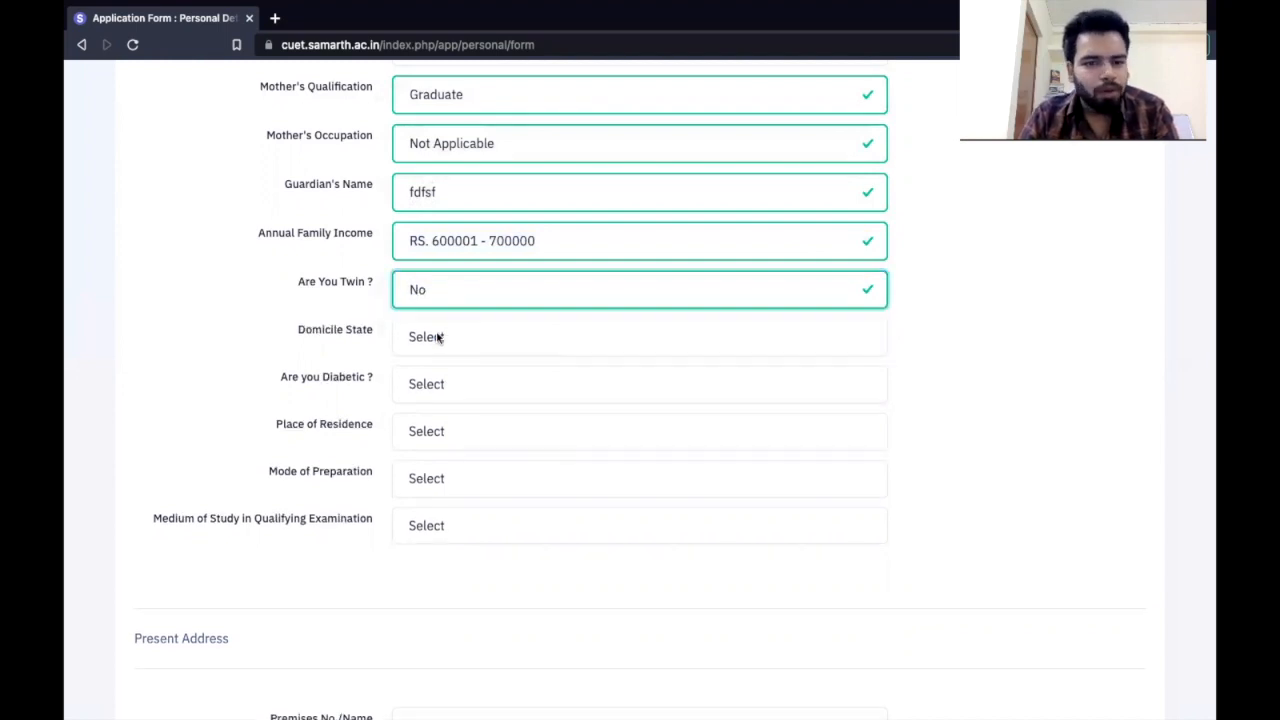
pyautogui.click(437, 336)
pyautogui.scroll(-10, 486, 412)
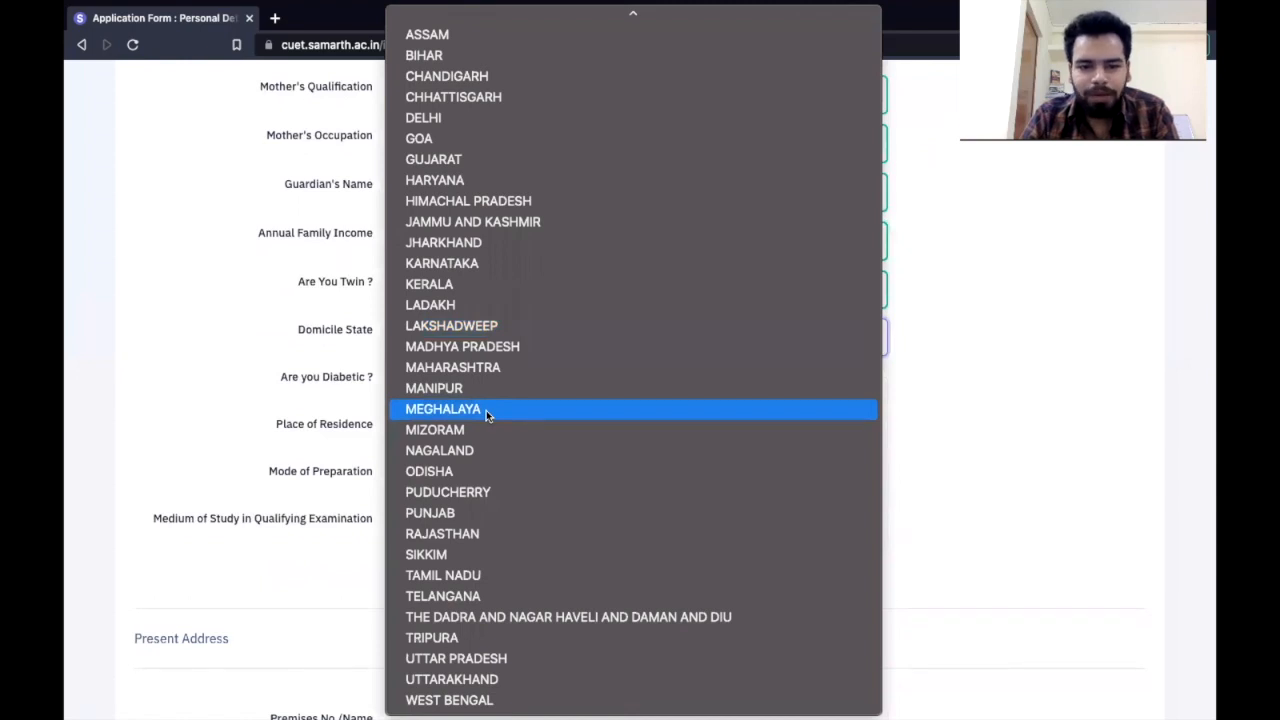
pyautogui.click(527, 660)
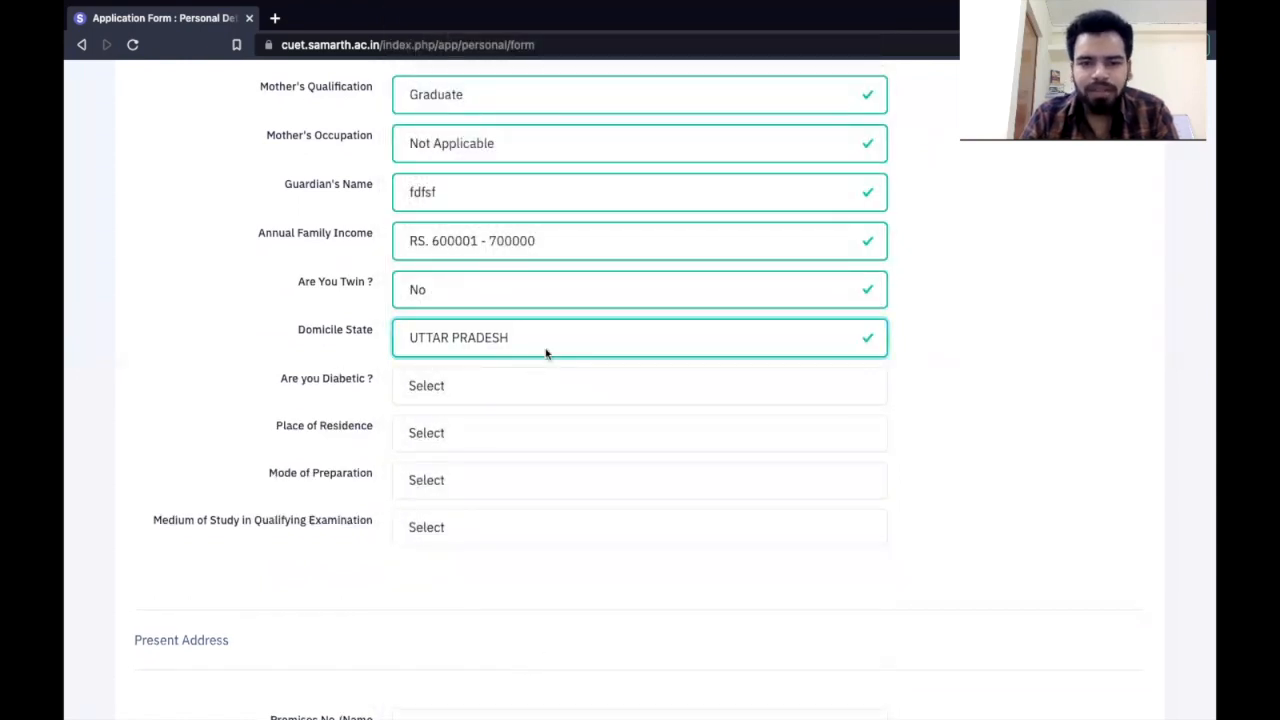
# Step: Answer No to the diabetic question and set the Place of Residence to Urban
pyautogui.click(489, 393)
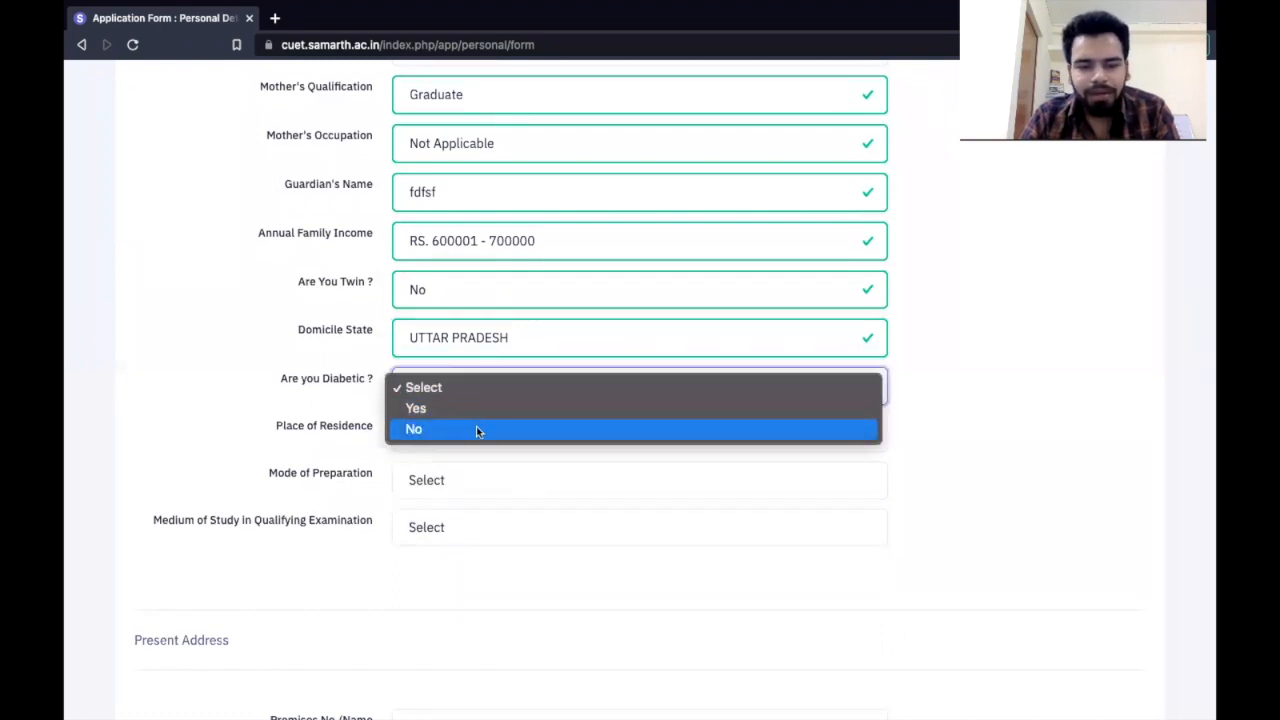
pyautogui.click(466, 436)
pyautogui.click(458, 436)
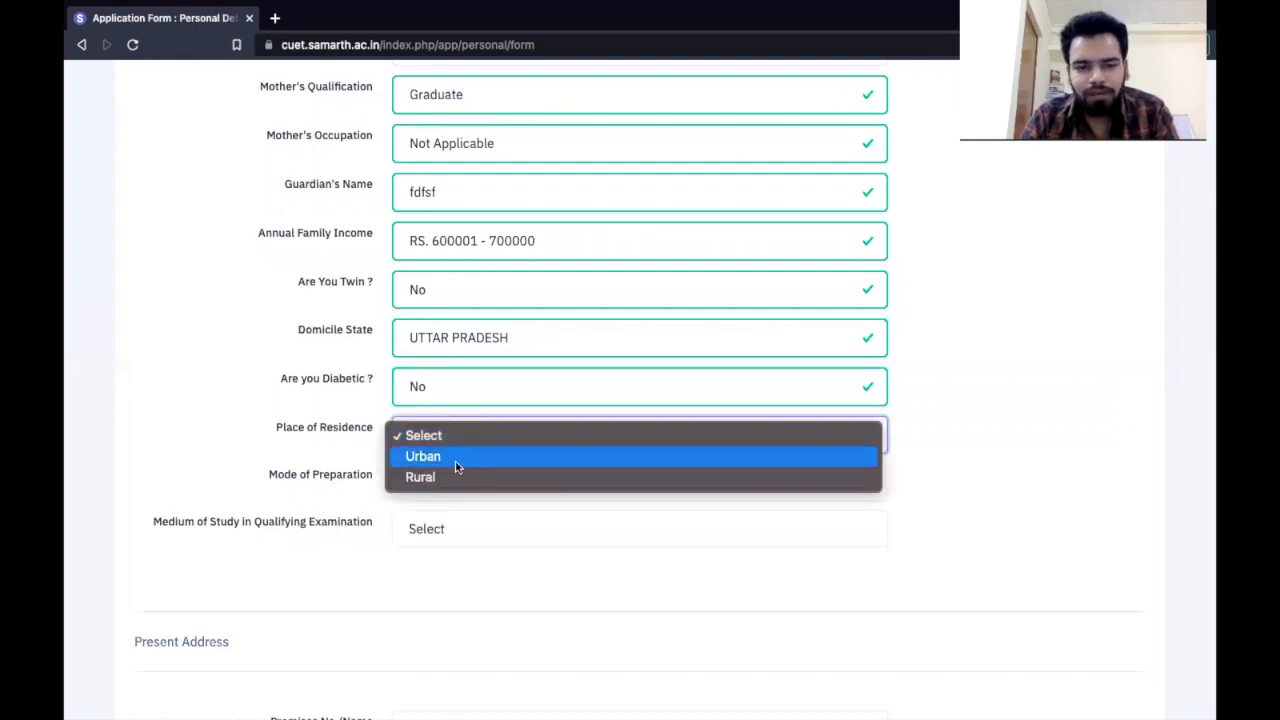
pyautogui.click(455, 461)
# Step: Set the Mode of Preparation to Online Coaching and the Medium of Study in Qualifying Examination to English
pyautogui.scroll(-1, 456, 467)
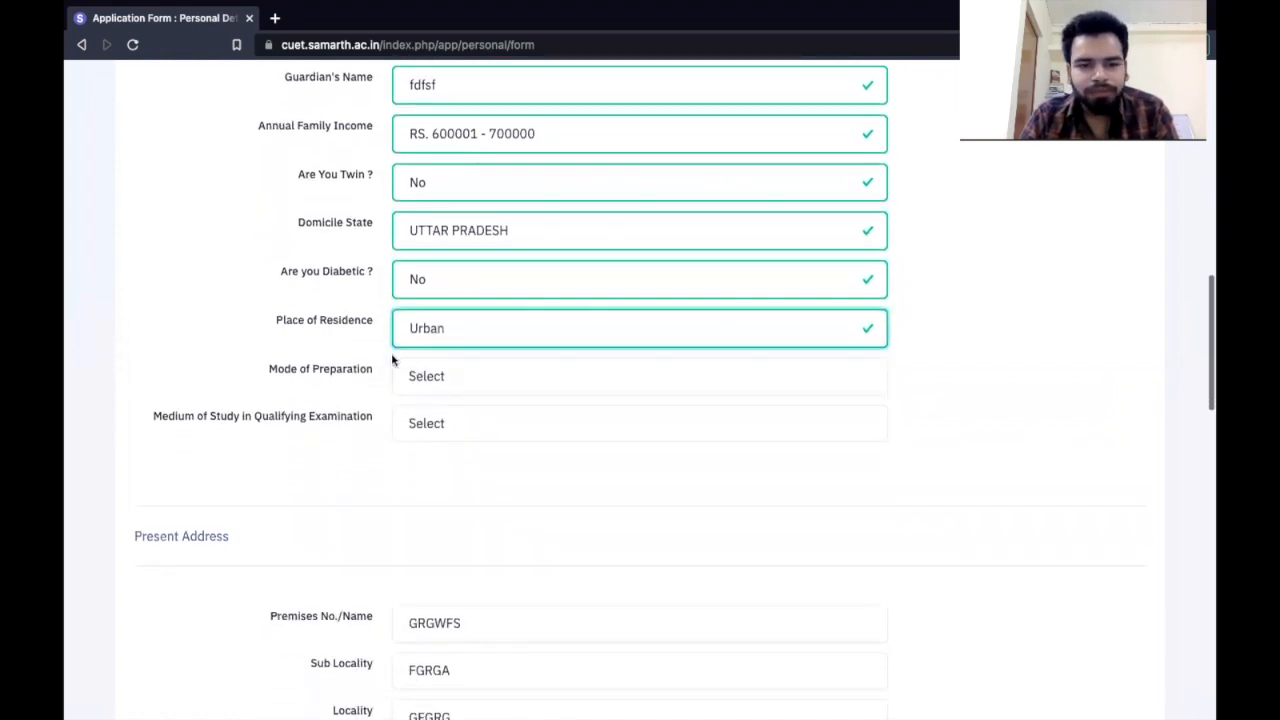
pyautogui.click(452, 378)
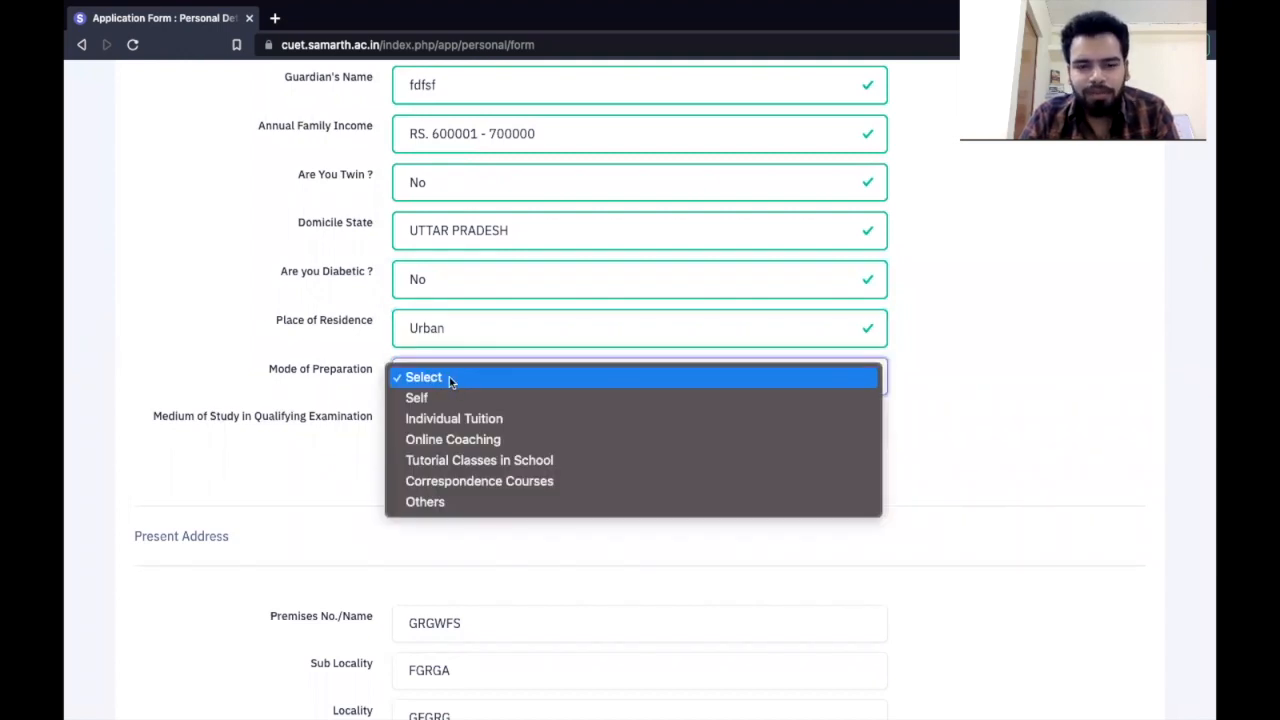
pyautogui.click(516, 439)
pyautogui.scroll(-1, 506, 414)
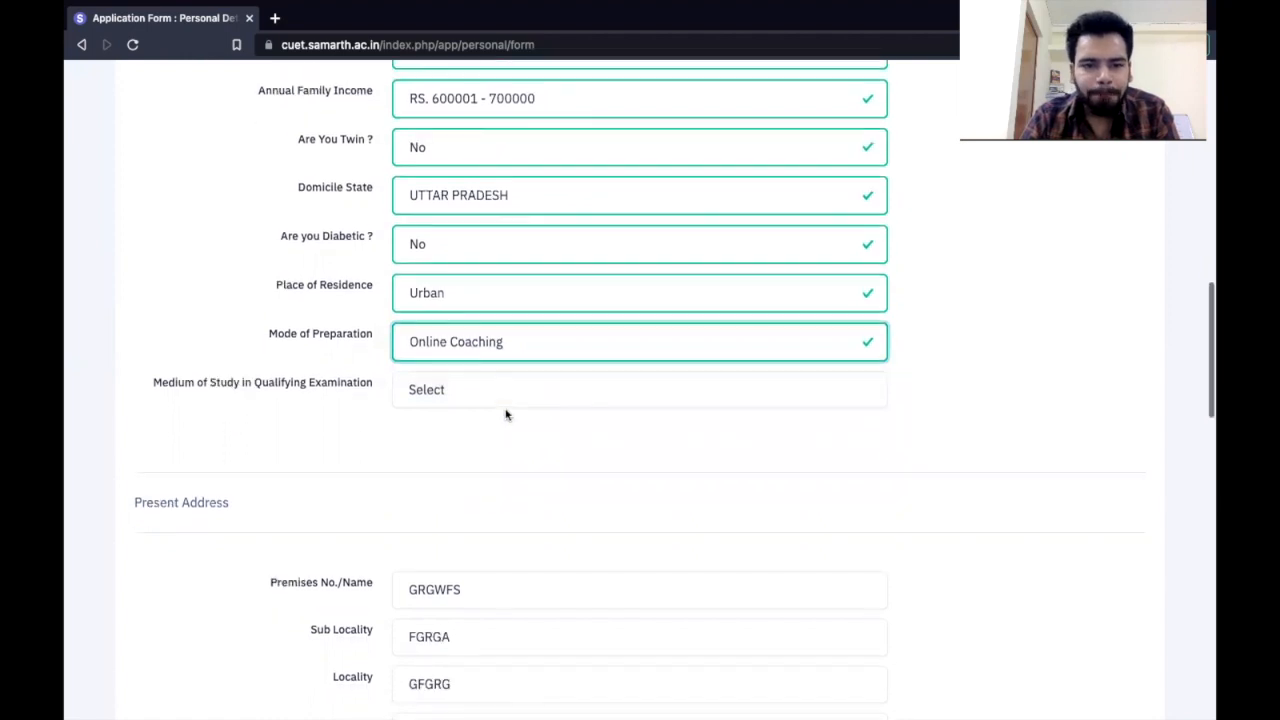
pyautogui.scroll(-1, 506, 414)
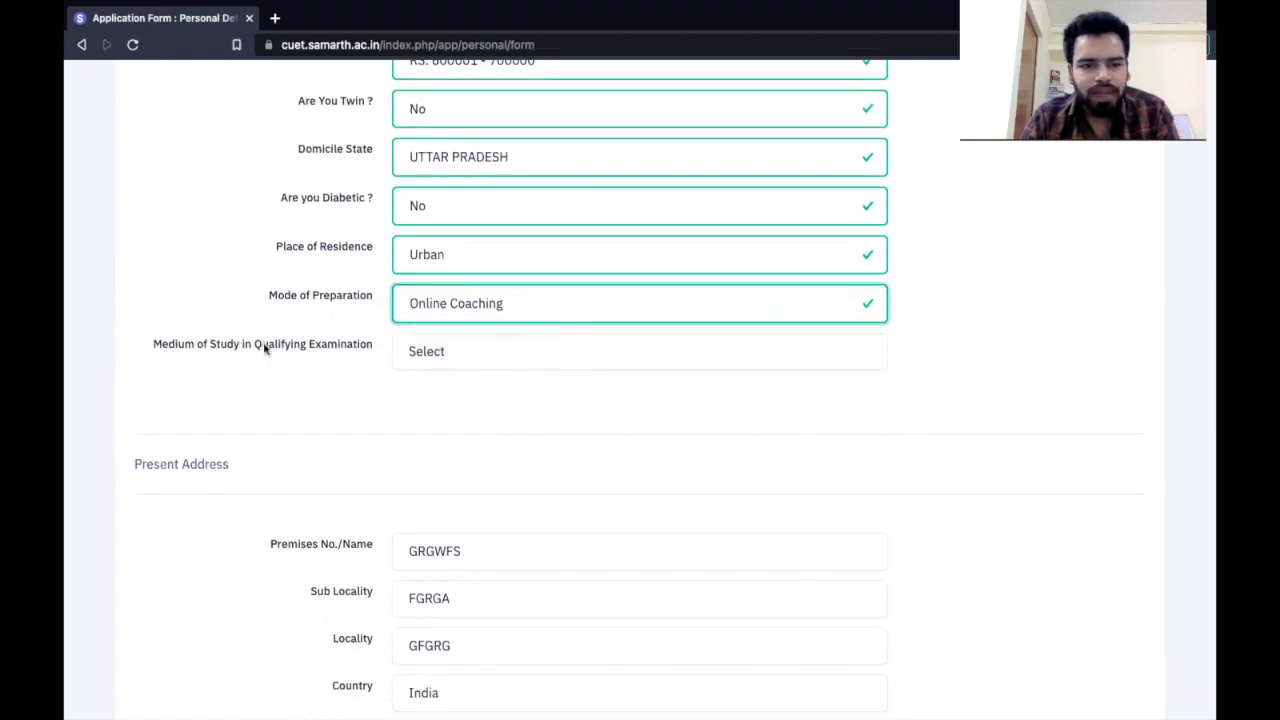
pyautogui.click(510, 351)
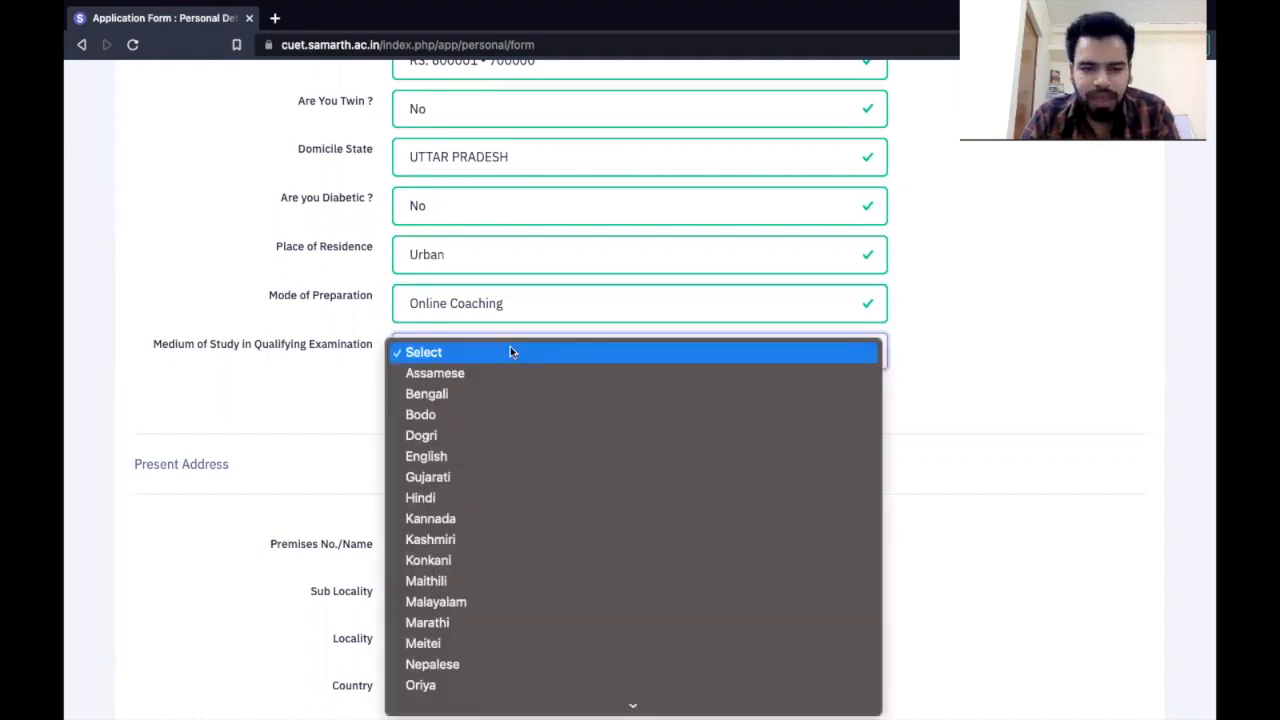
pyautogui.scroll(-3, 491, 525)
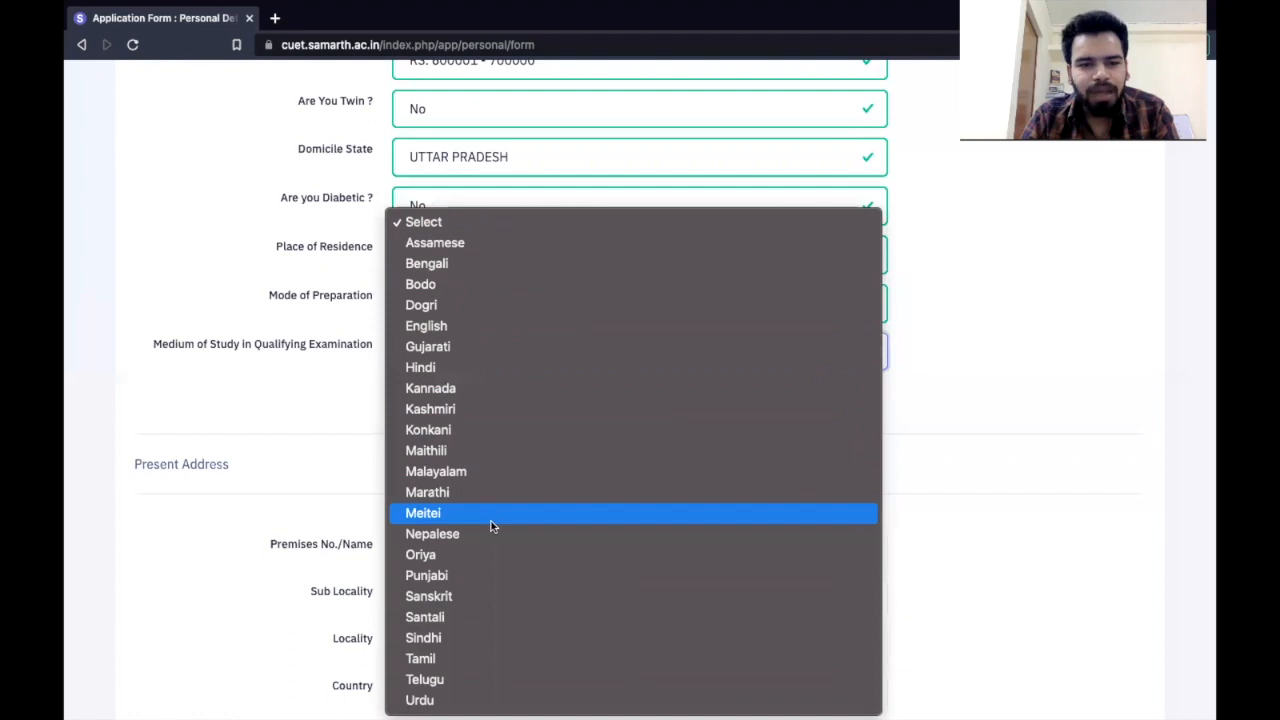
pyautogui.click(455, 325)
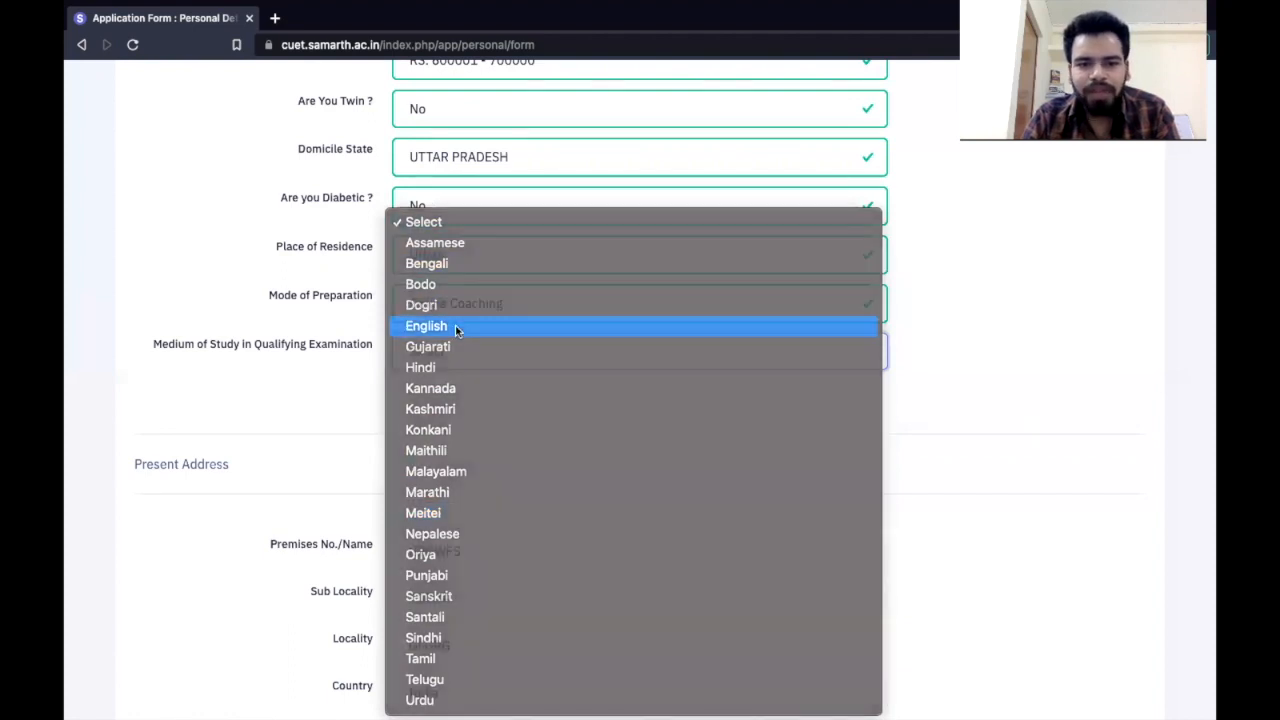
pyautogui.scroll(-3, 480, 360)
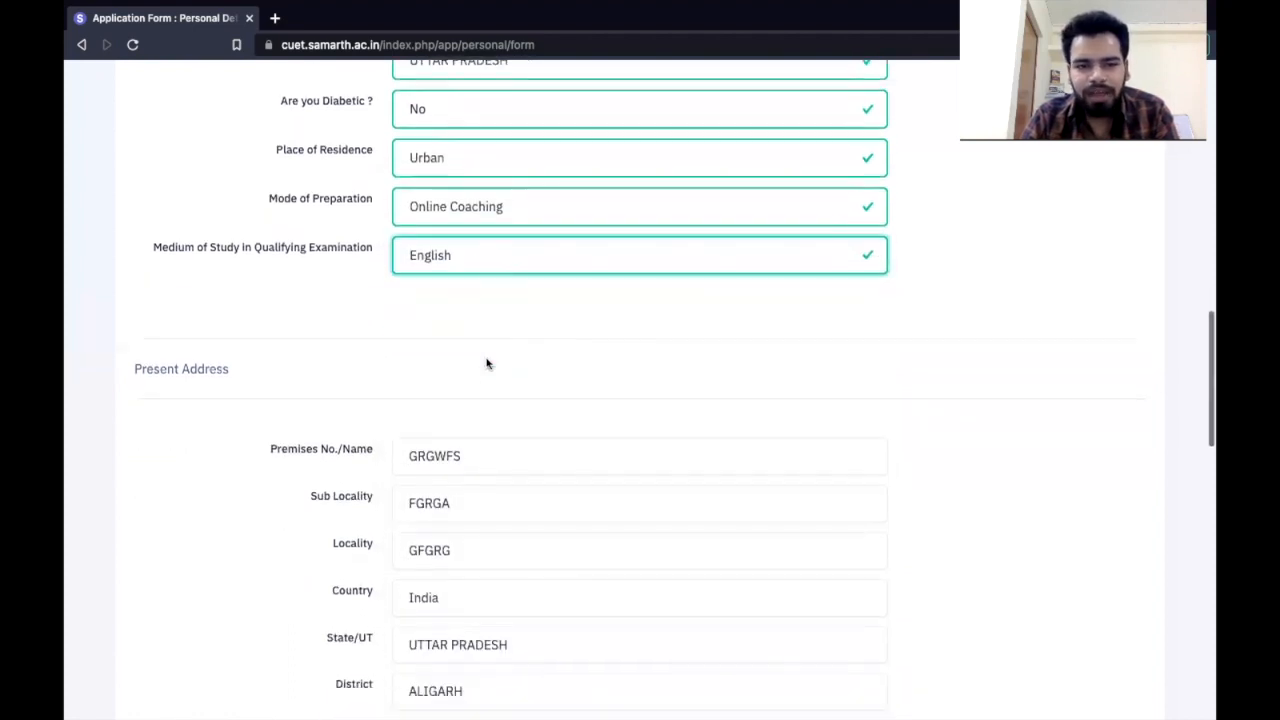
pyautogui.scroll(-2, 487, 363)
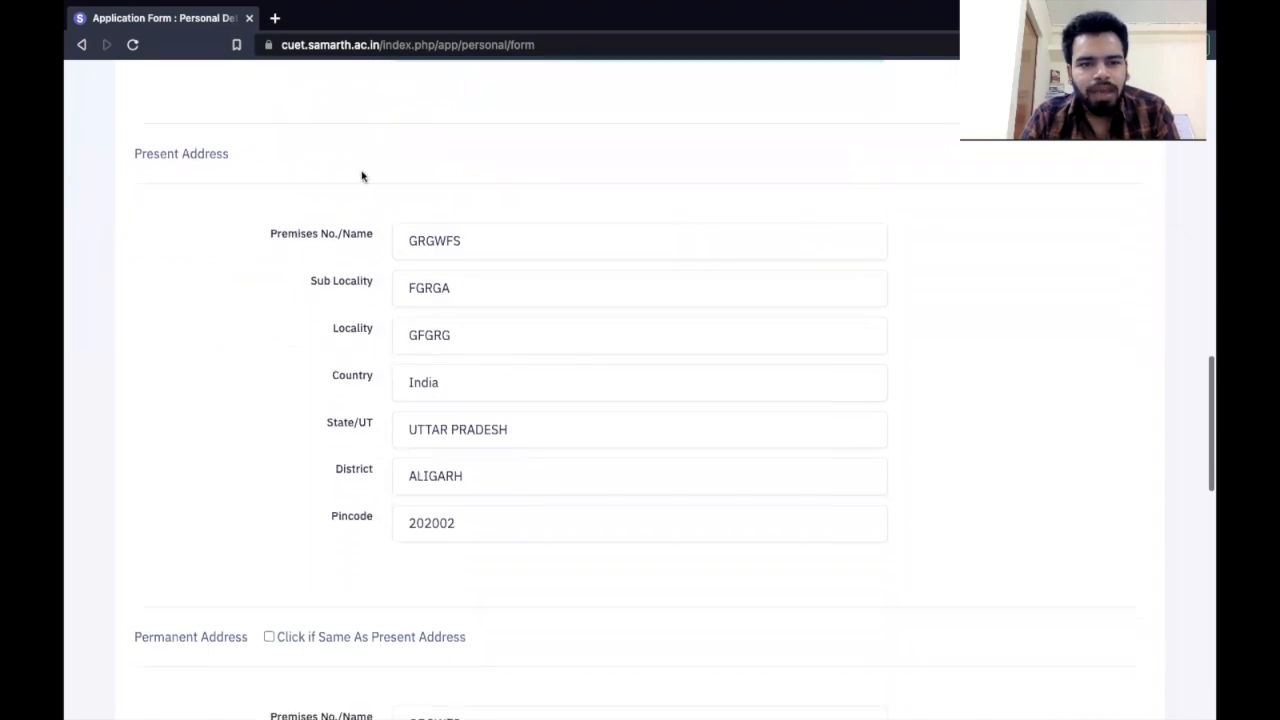
# Step: Mark the Permanent Address as the same as the Present Address
pyautogui.scroll(-2, 517, 474)
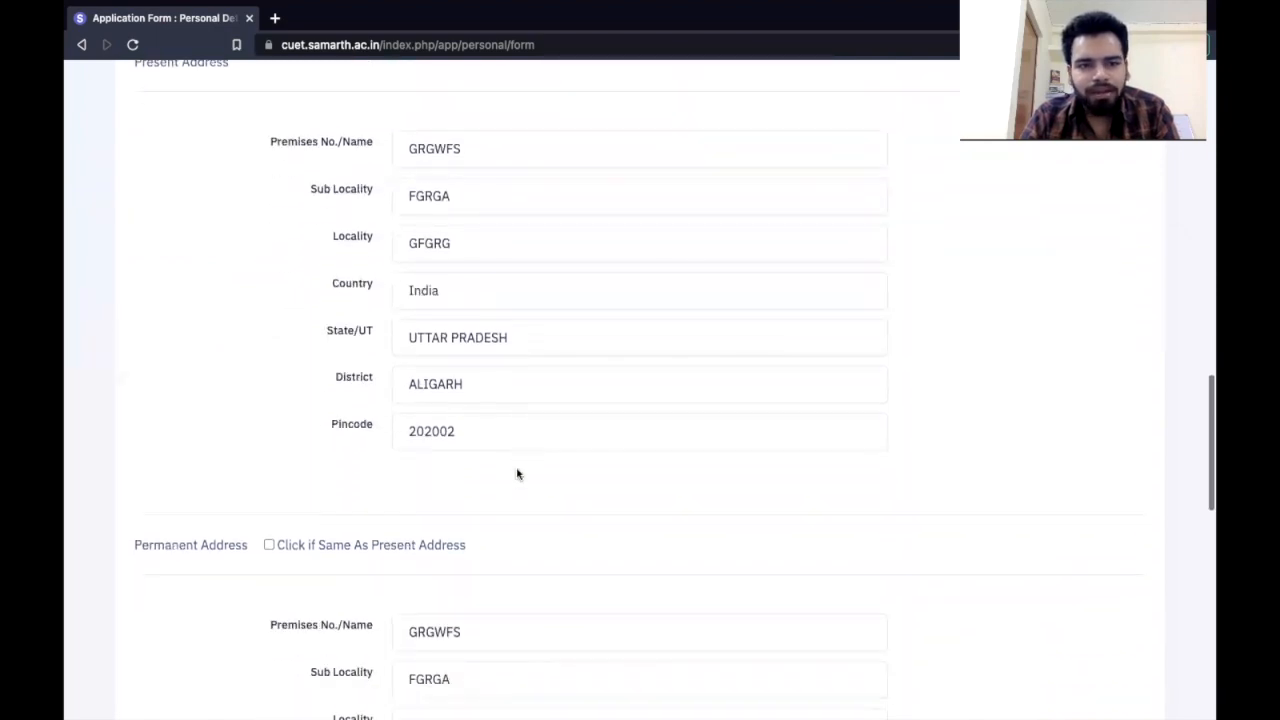
pyautogui.scroll(-4, 517, 474)
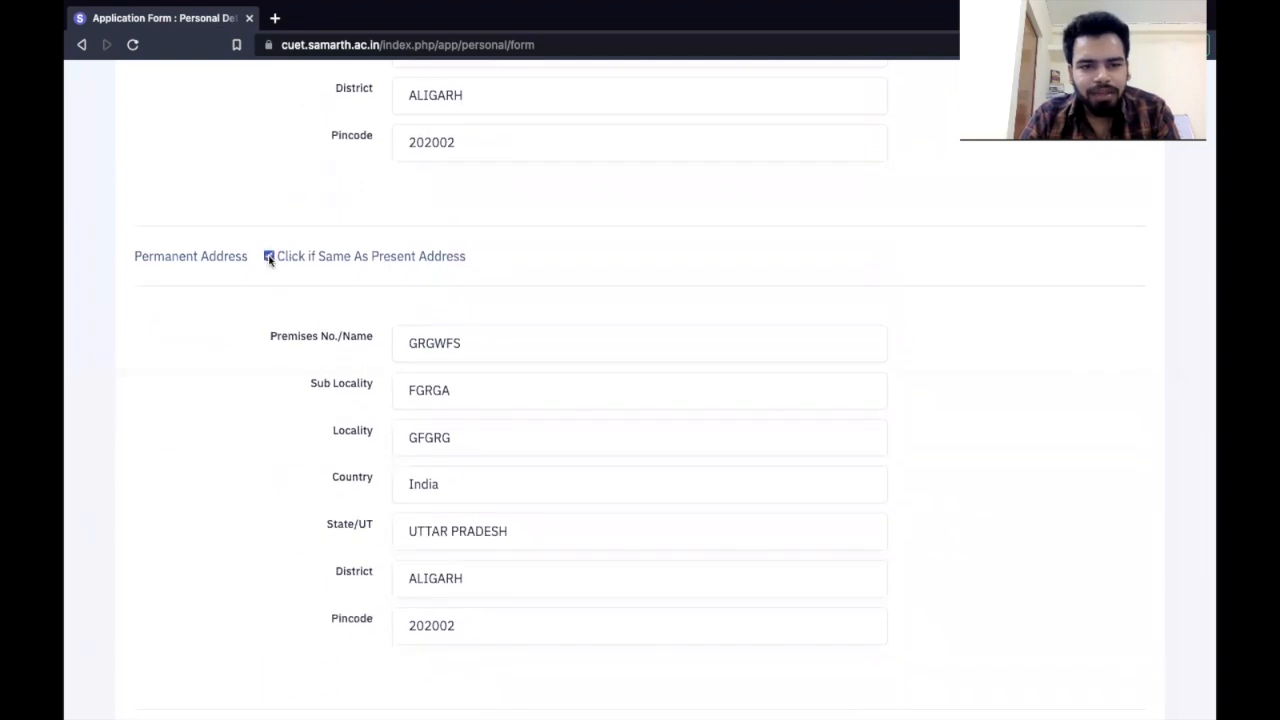
pyautogui.scroll(-5, 751, 357)
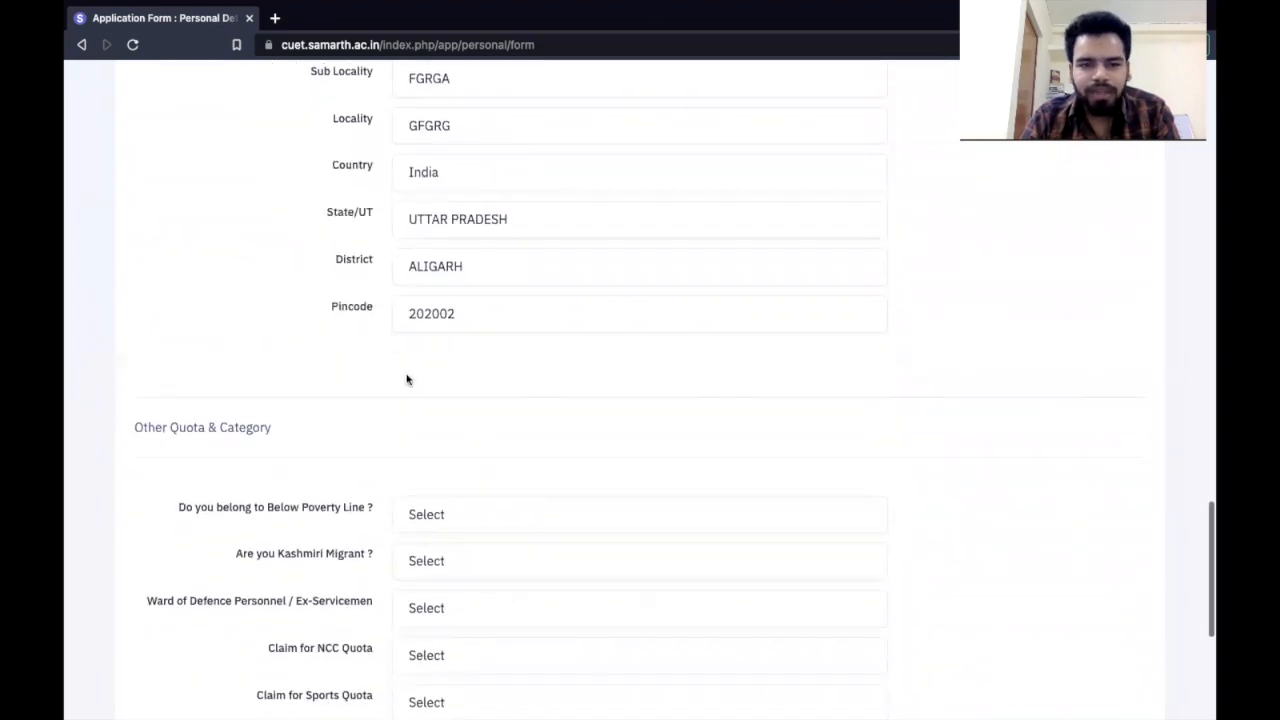
pyautogui.scroll(5, 406, 379)
pyautogui.scroll(-9, 406, 379)
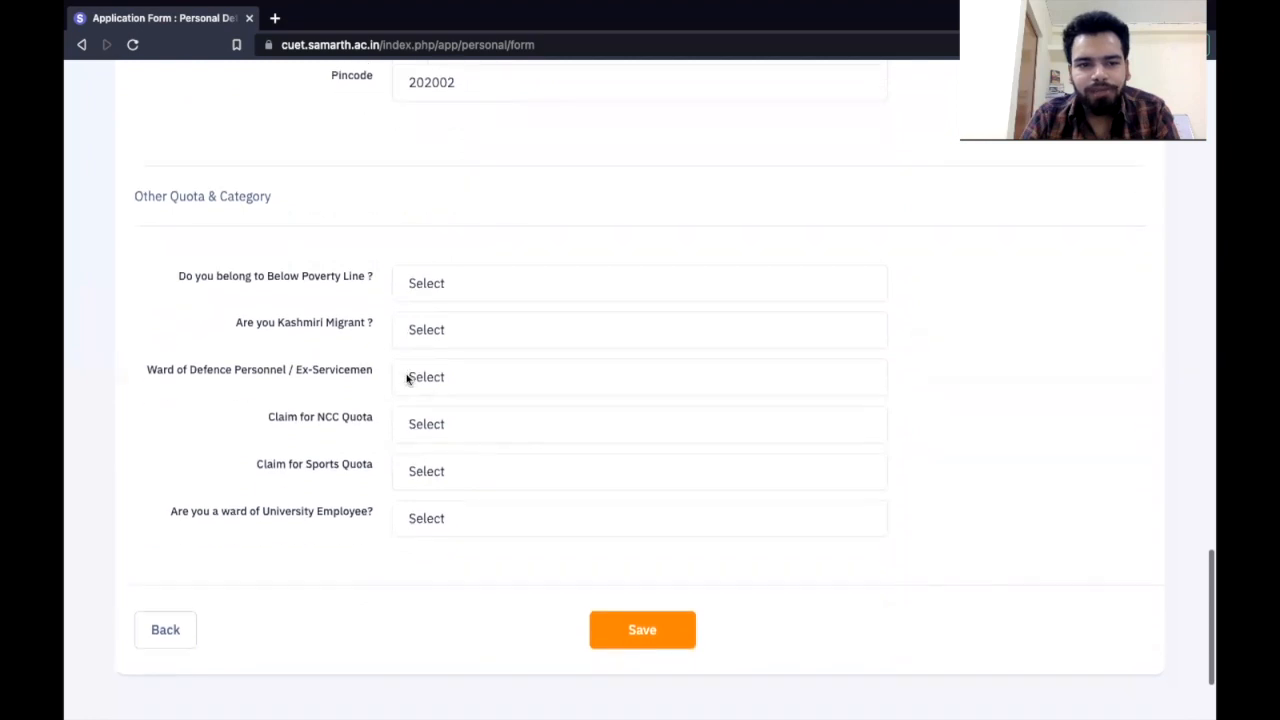
# Step: Answer No to the Below Poverty Line and Kashmiri Migrant questions under Other Quota & Category
pyautogui.scroll(-2, 407, 378)
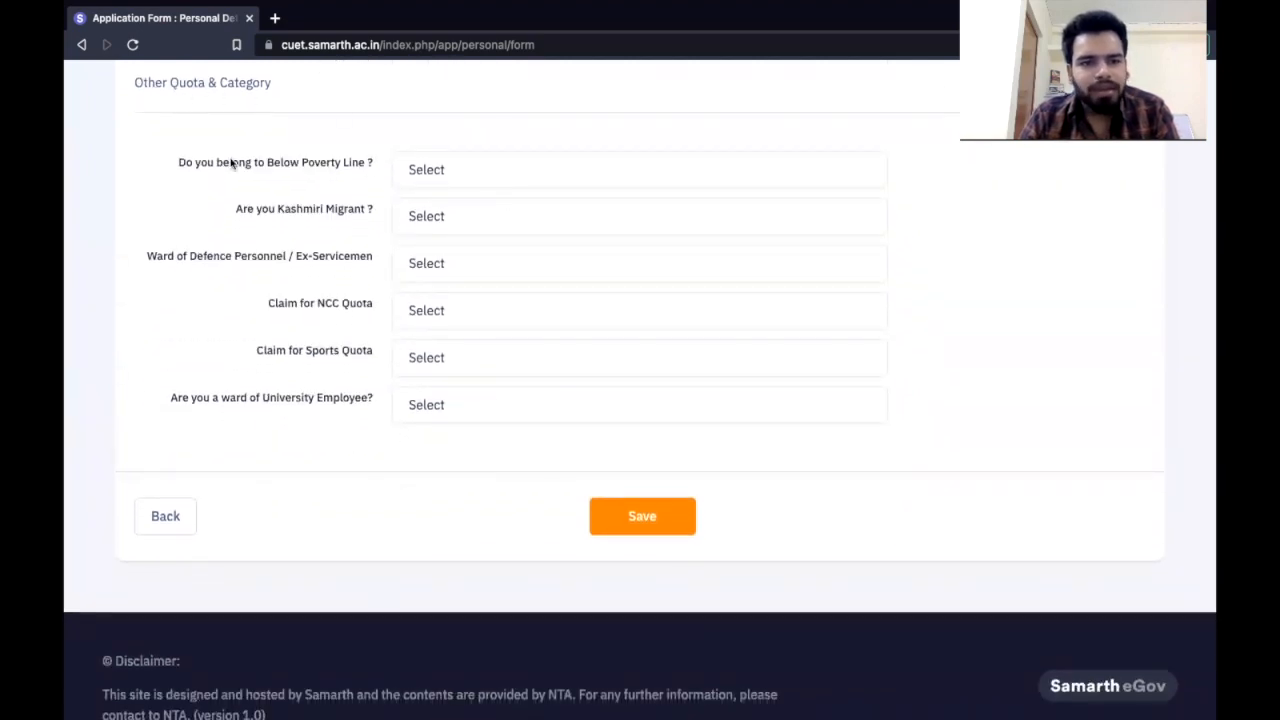
pyautogui.click(474, 167)
pyautogui.click(462, 210)
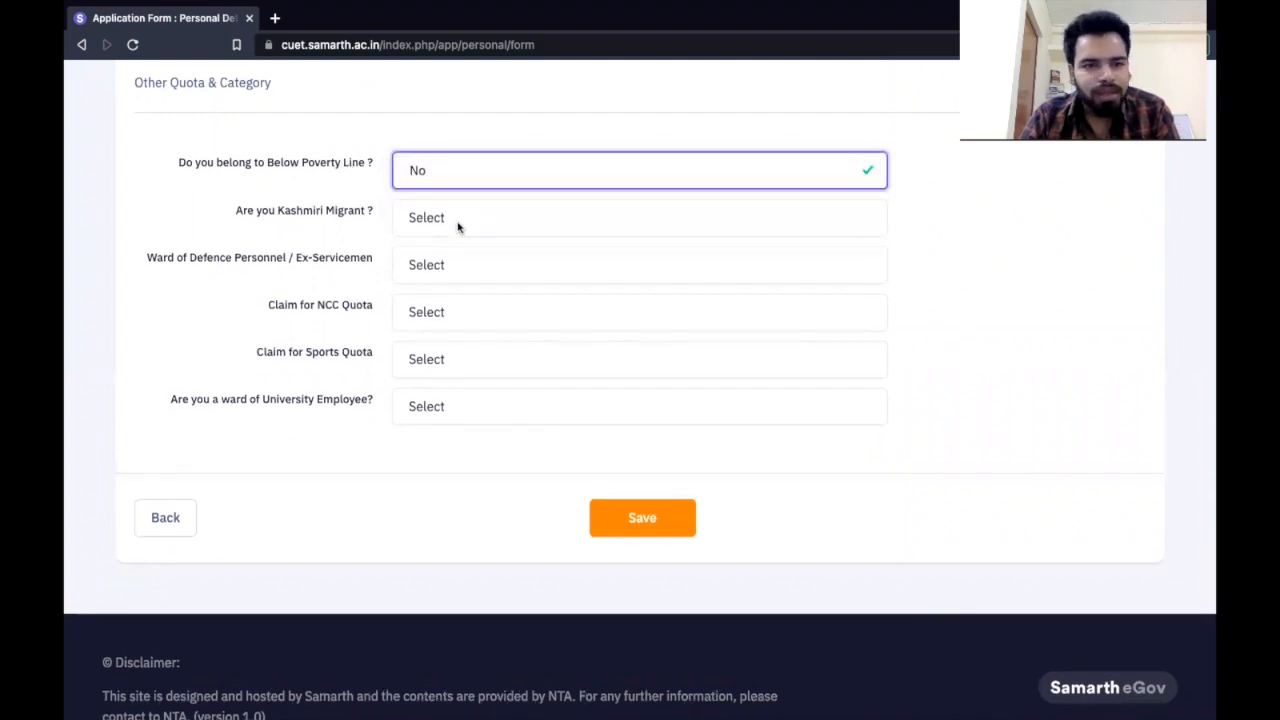
pyautogui.click(458, 222)
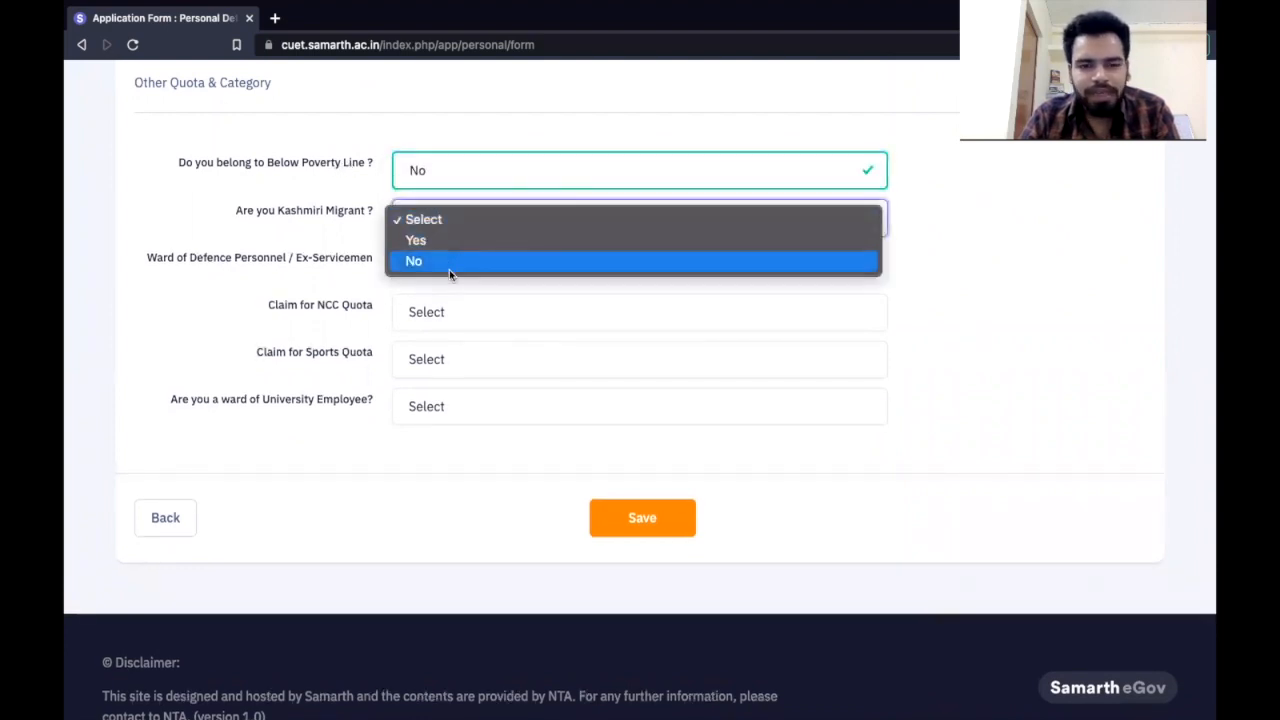
pyautogui.click(449, 260)
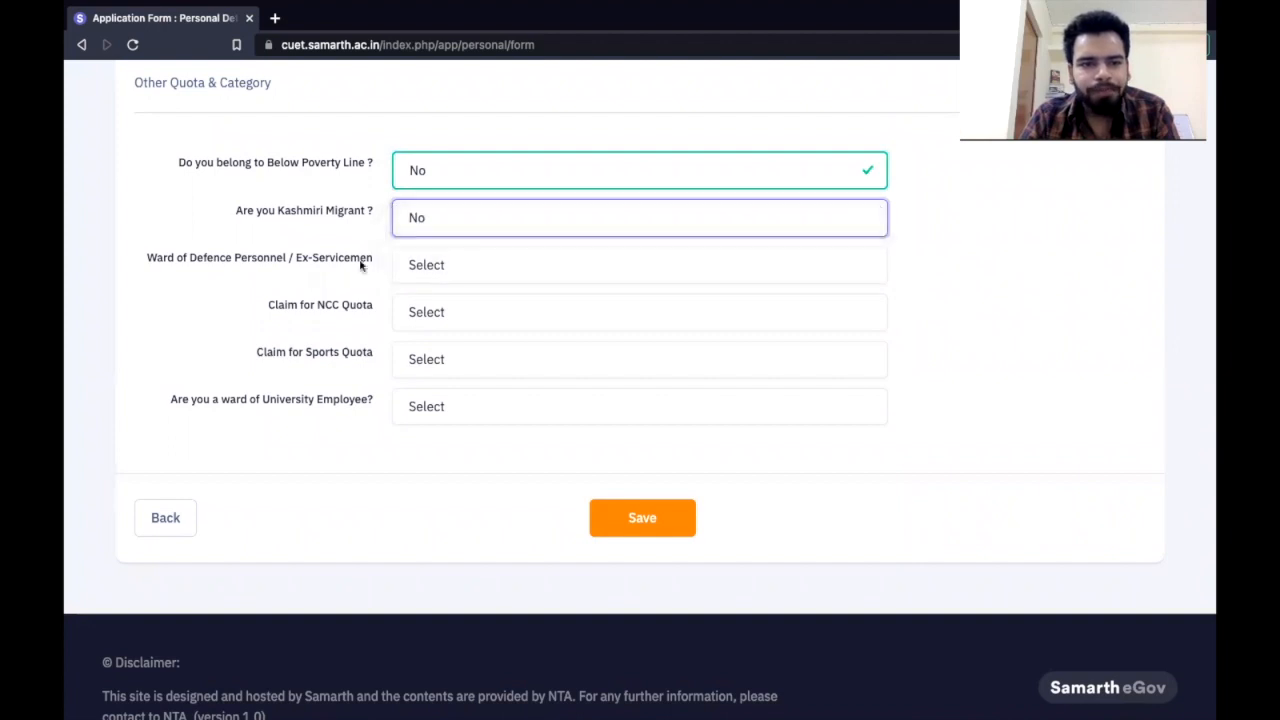
# Step: Set both Ward of Defence Personnel / Ex-Servicemen and Claim for NCC Quota to No
pyautogui.click(462, 268)
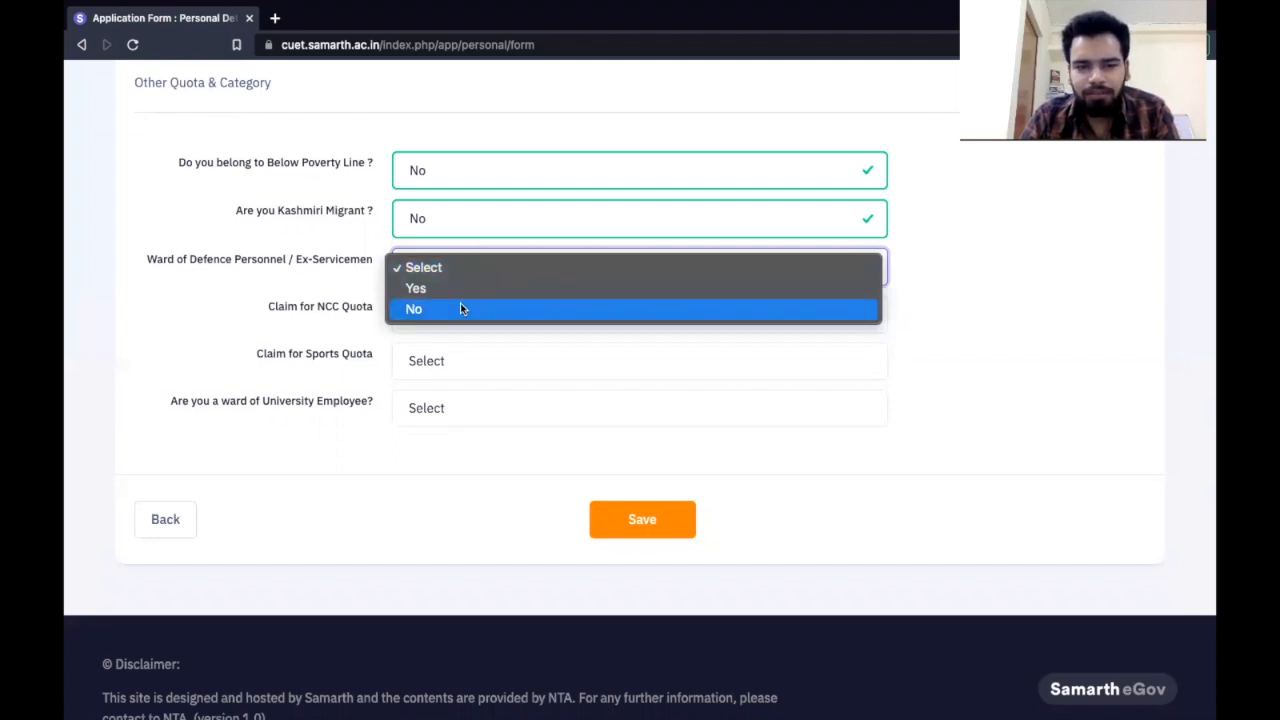
pyautogui.click(462, 309)
pyautogui.scroll(-1, 460, 310)
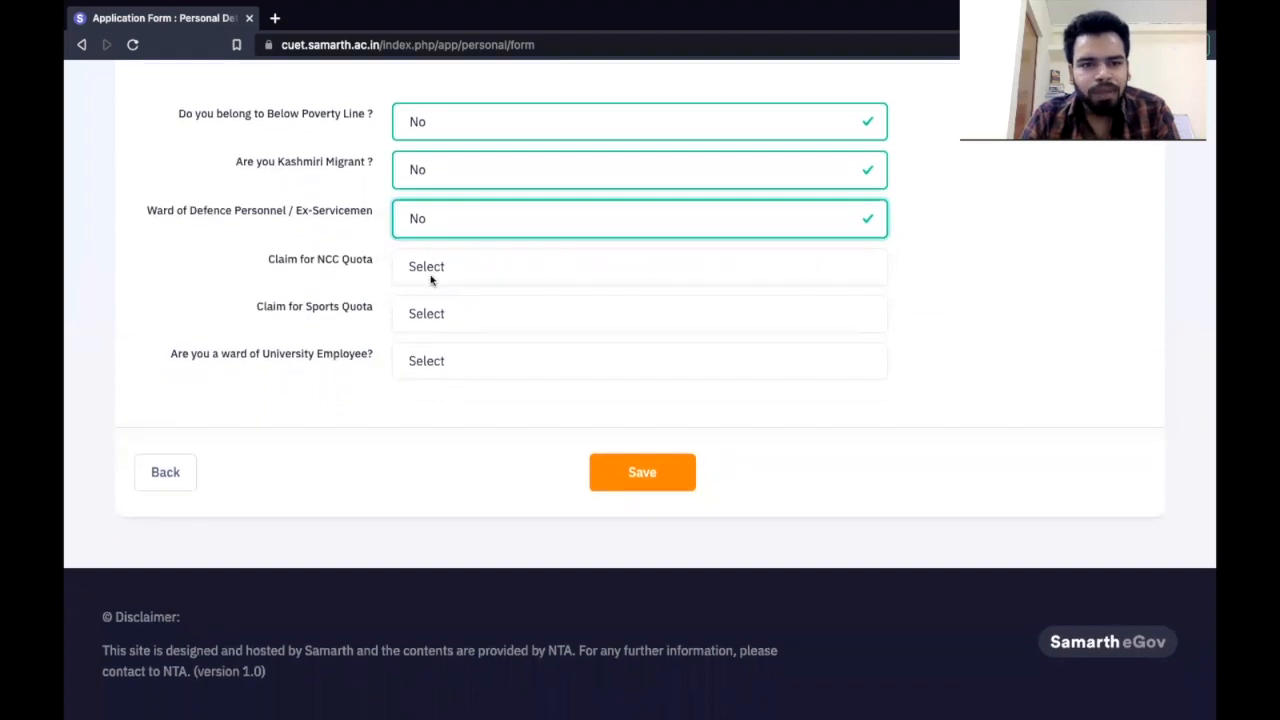
pyautogui.click(470, 269)
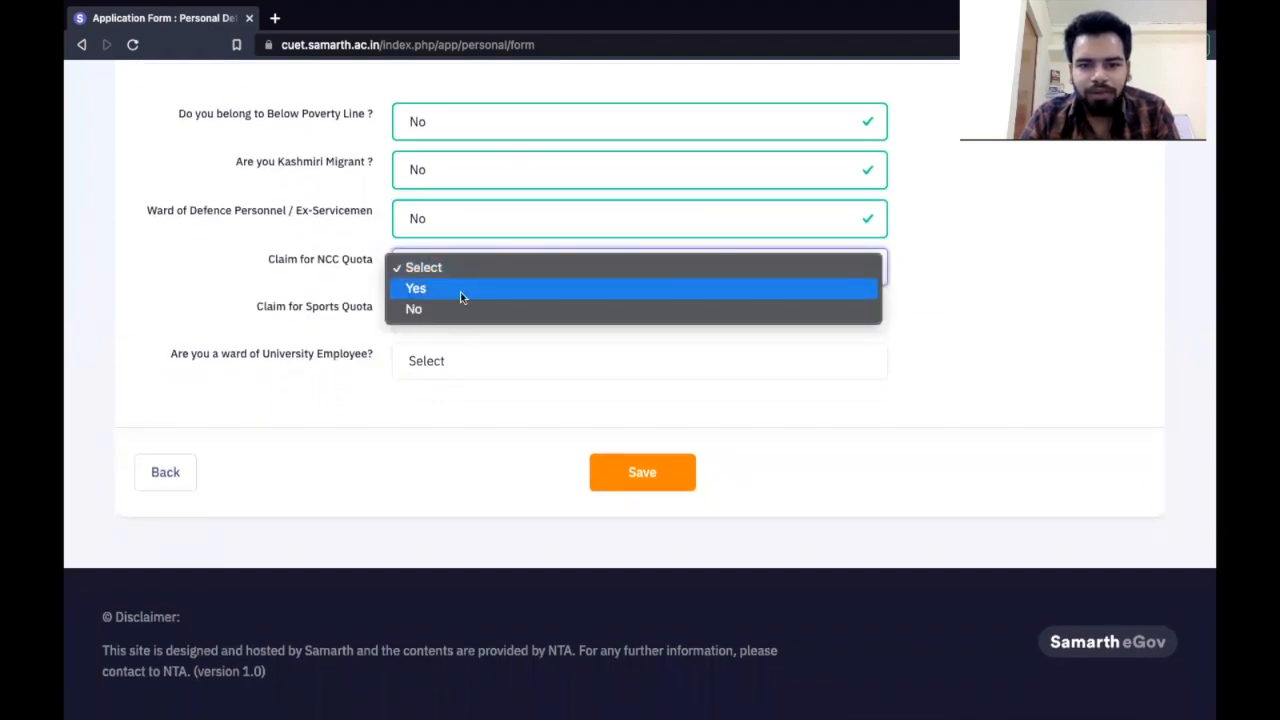
pyautogui.click(454, 314)
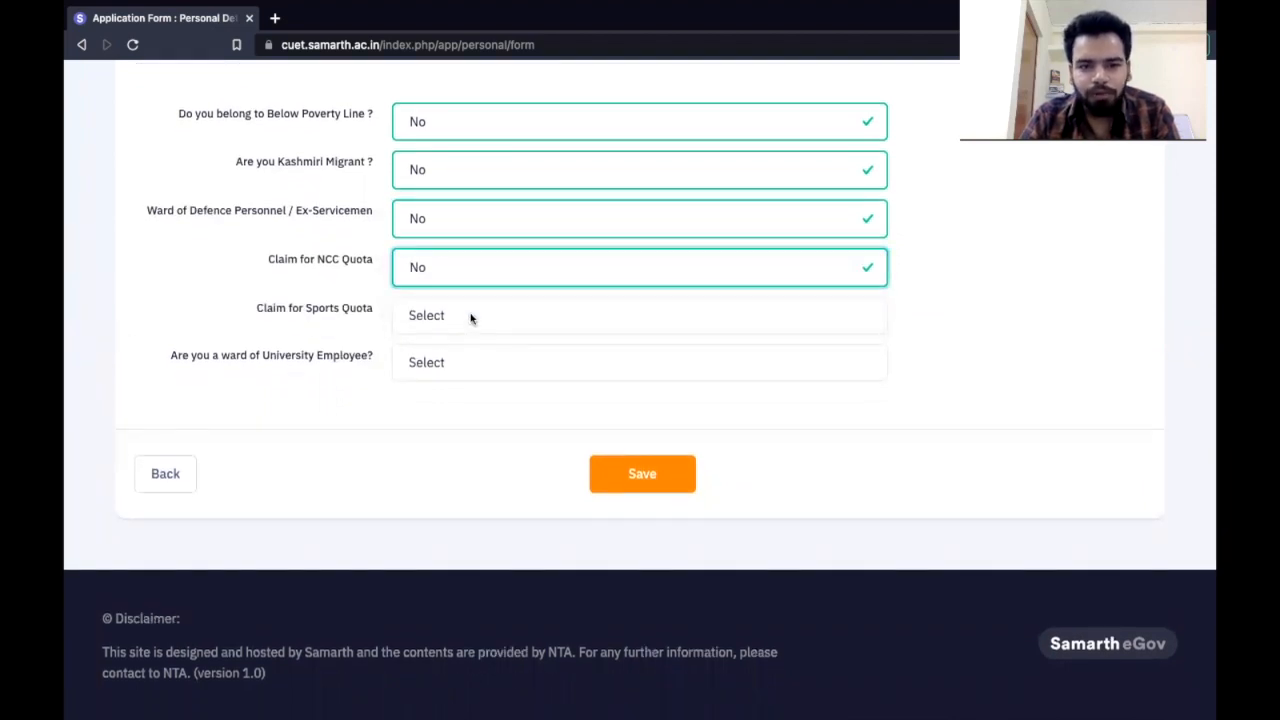
# Step: Set Claim for Sports Quota to No
pyautogui.click(470, 316)
pyautogui.click(465, 340)
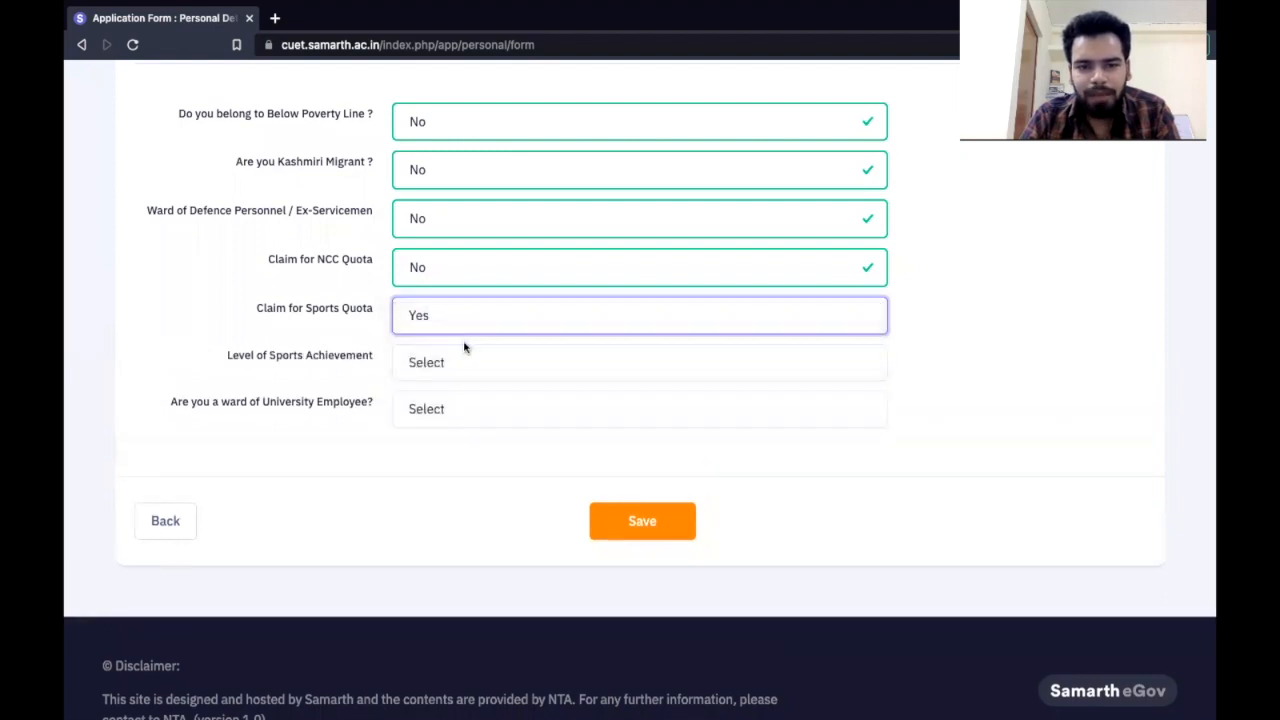
pyautogui.click(465, 327)
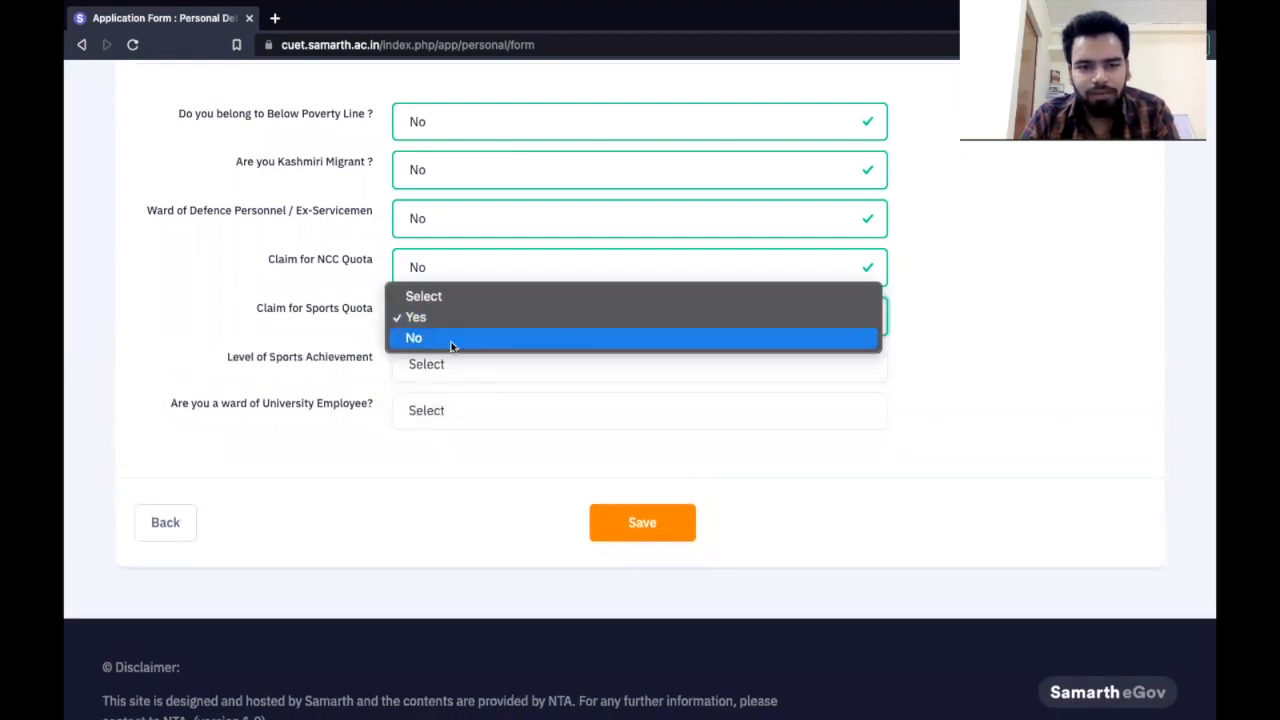
pyautogui.click(452, 342)
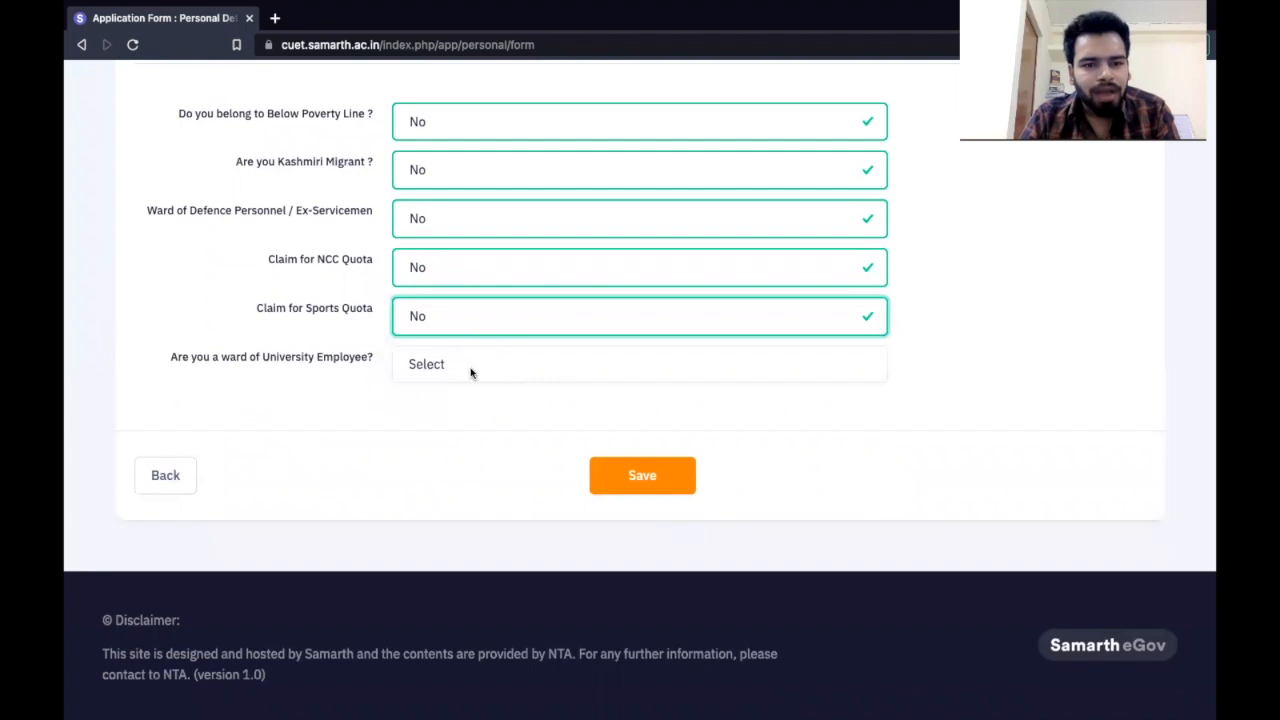
# Step: Try Yes for the Sports Quota and NCC Quota claims, and return both answers to No
pyautogui.click(464, 322)
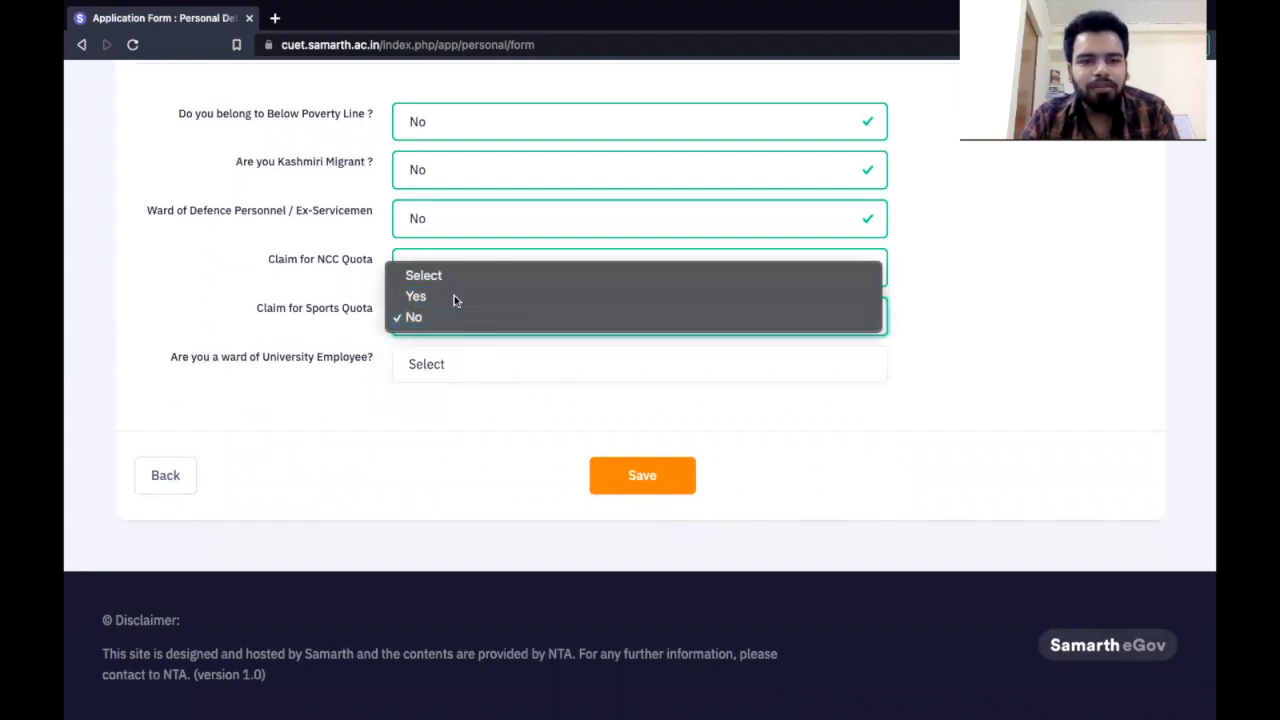
pyautogui.click(454, 295)
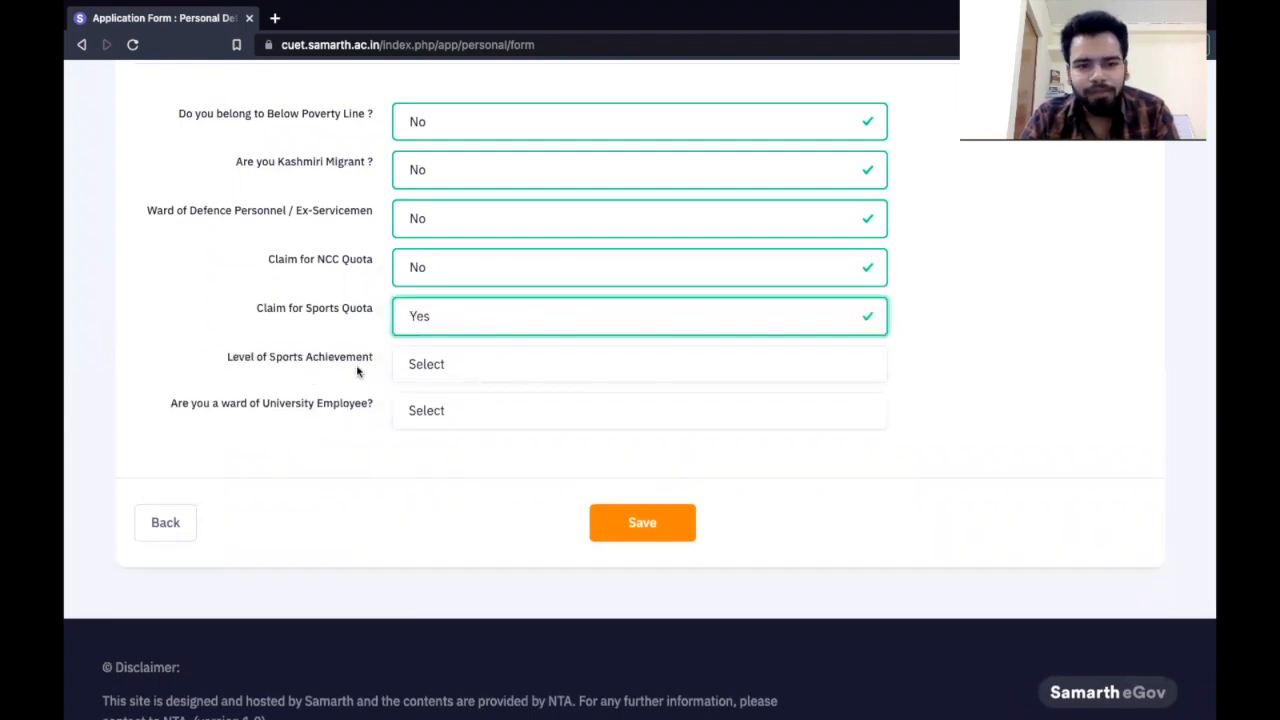
pyautogui.click(424, 268)
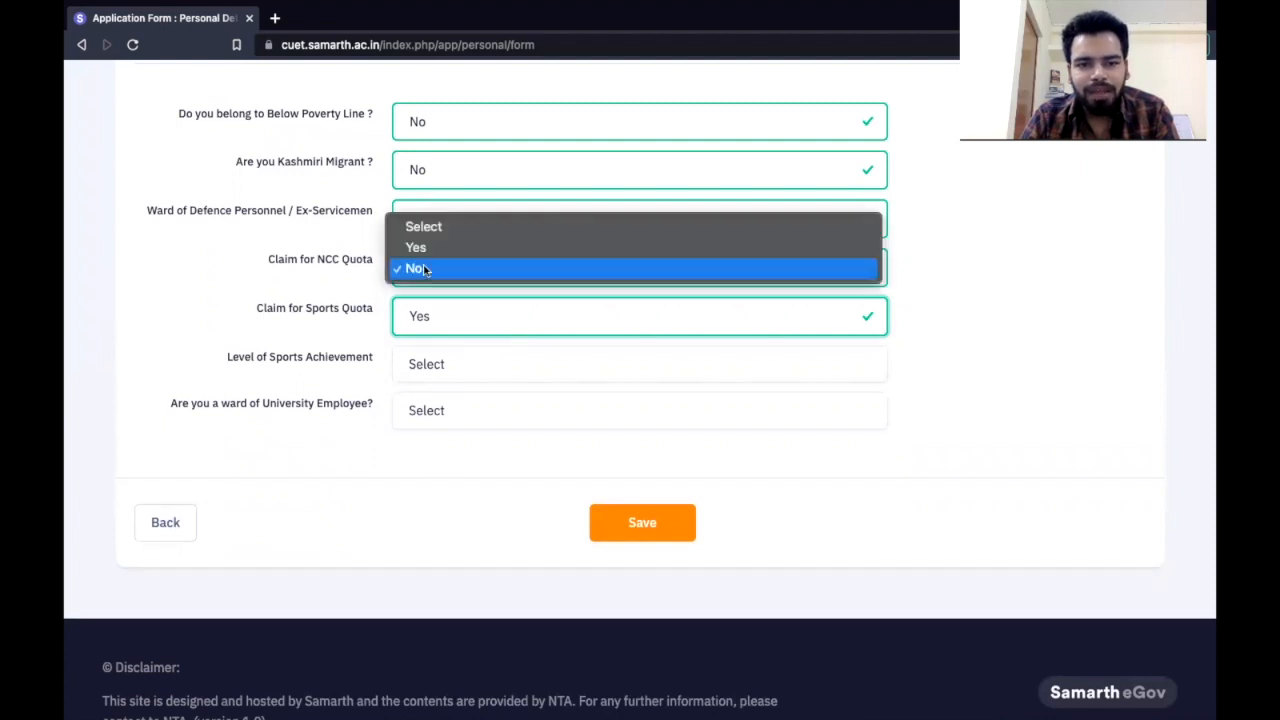
pyautogui.click(435, 247)
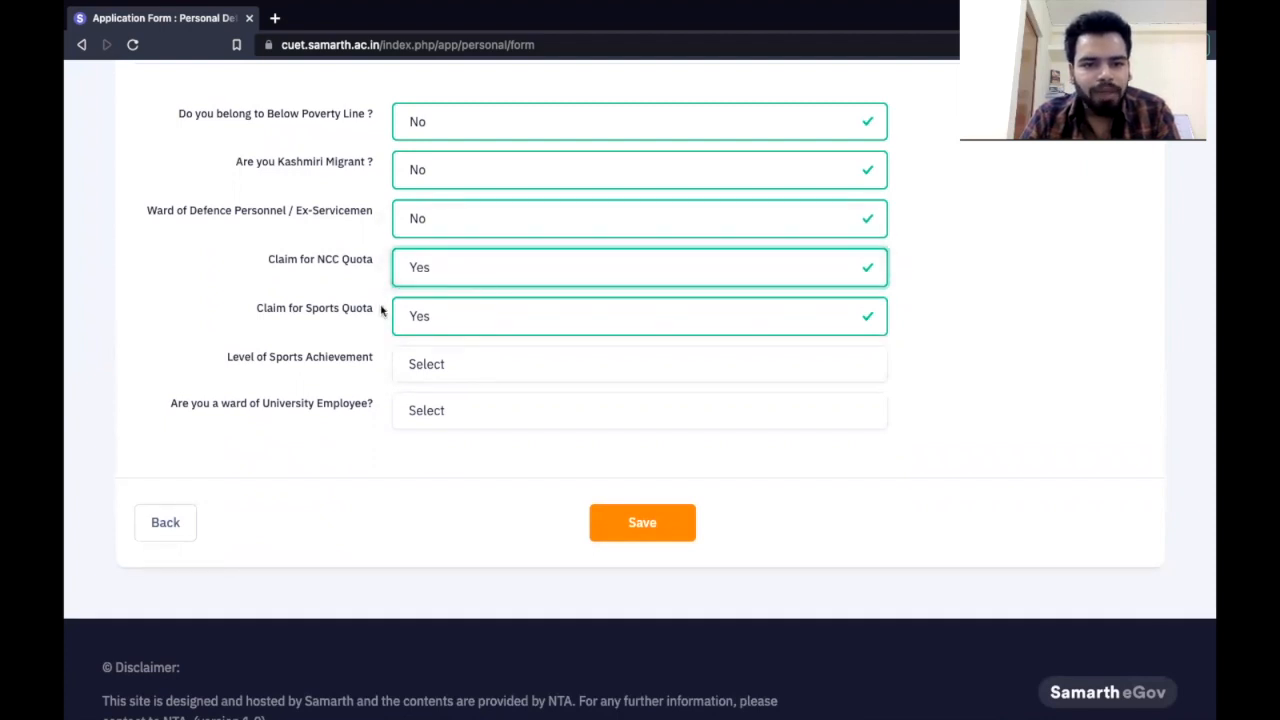
pyautogui.click(493, 274)
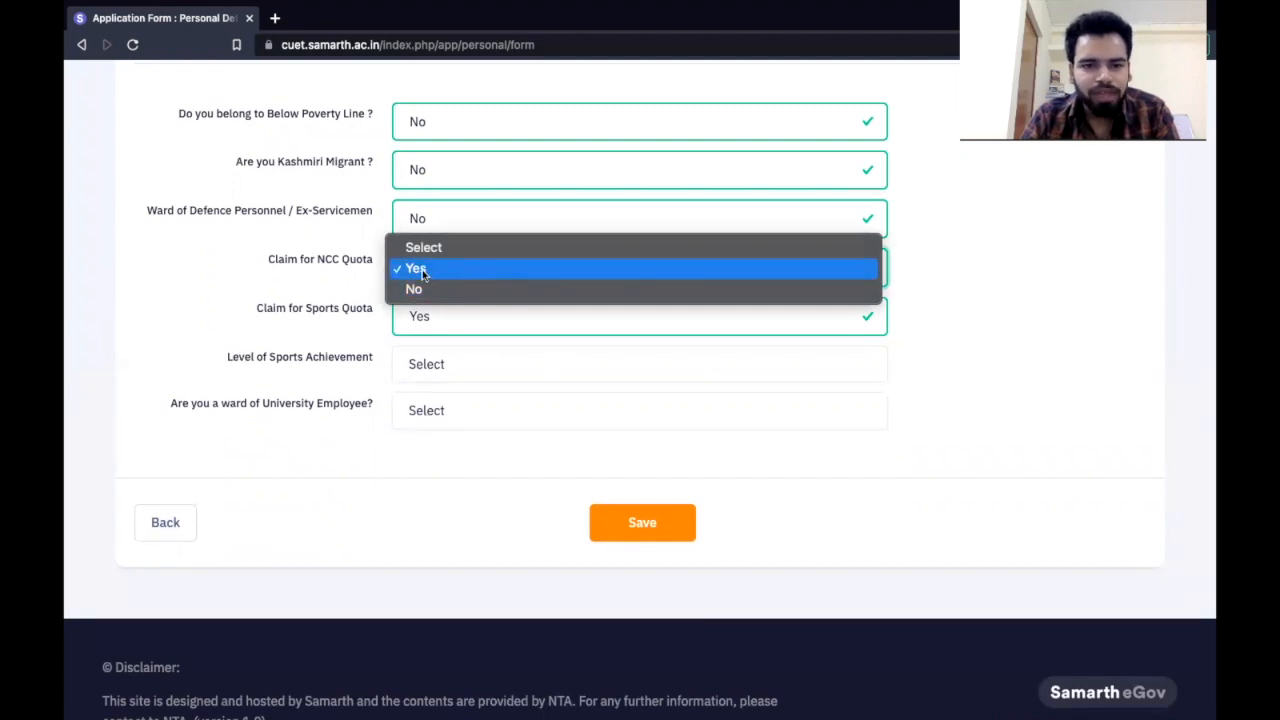
pyautogui.click(451, 288)
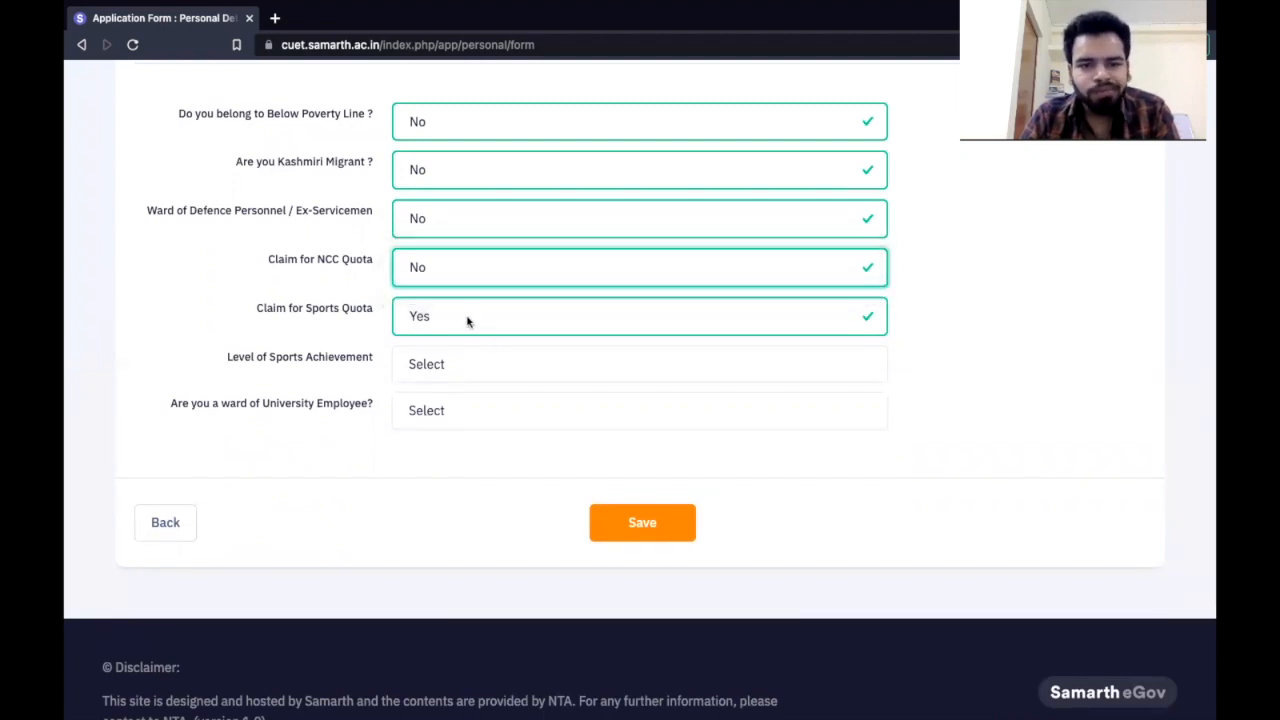
pyautogui.click(467, 320)
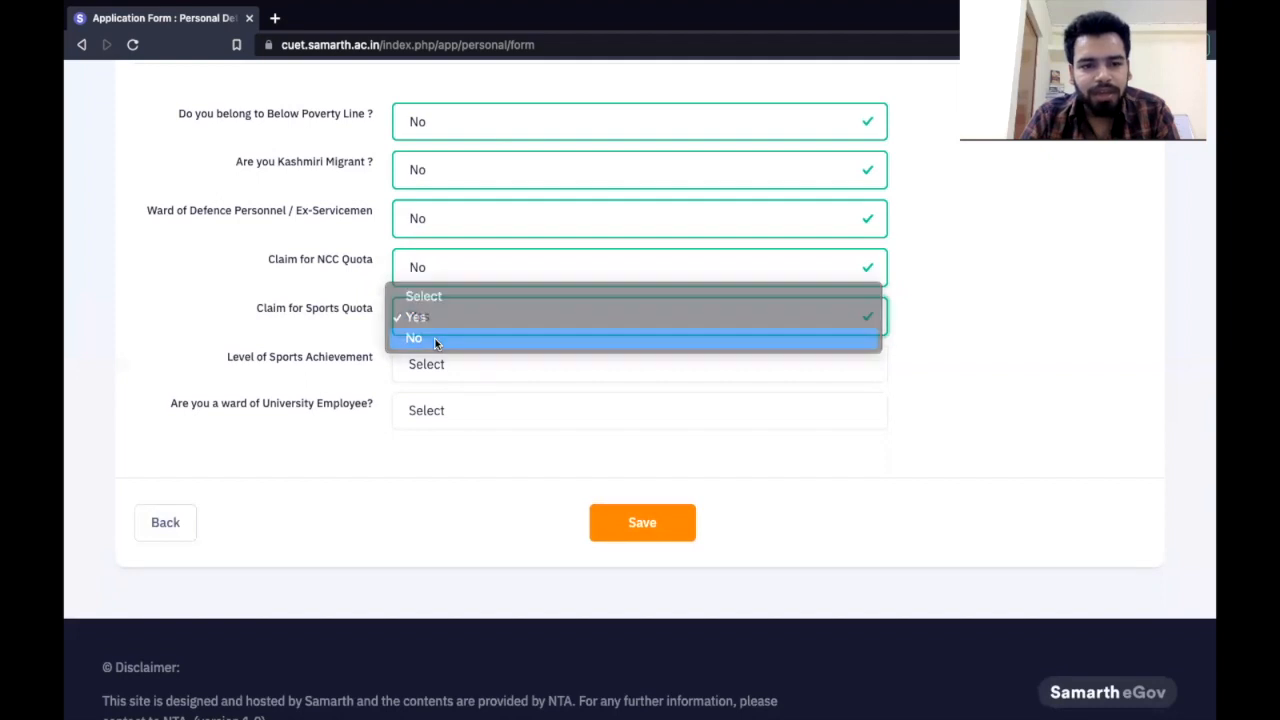
pyautogui.click(436, 340)
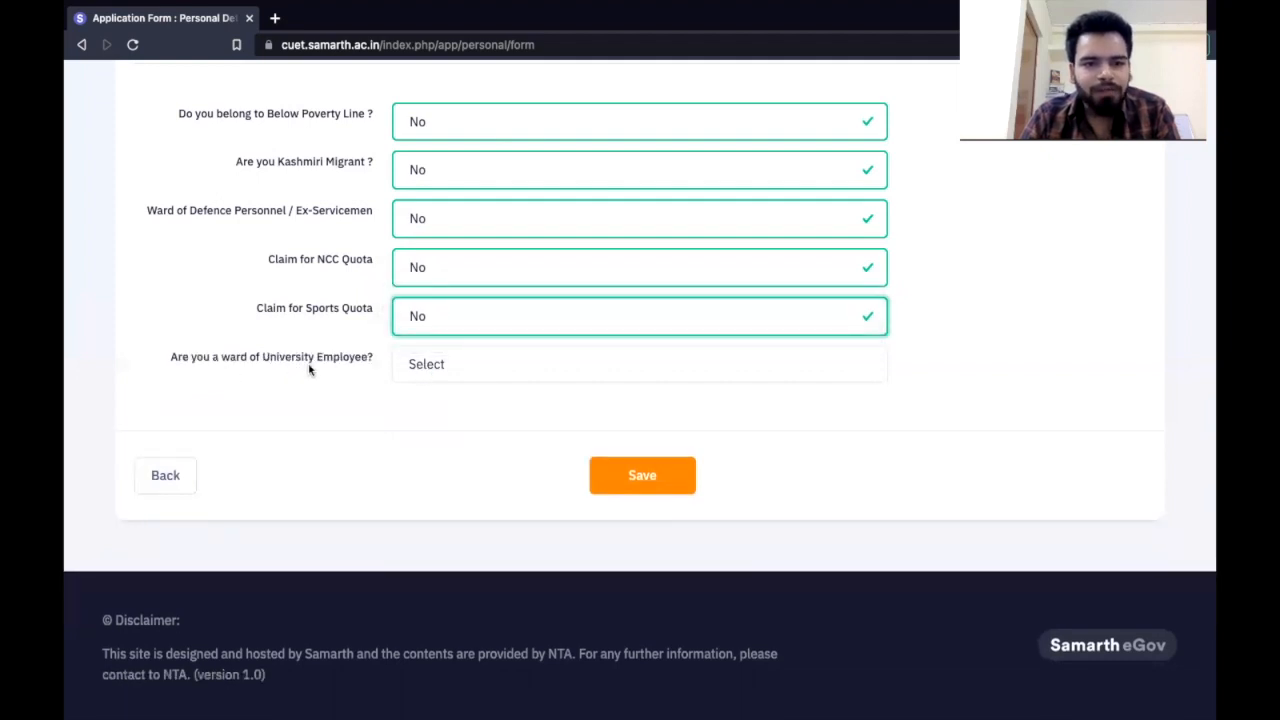
# Step: Answer No to the ward of University Employee question and save the Personal Details form
pyautogui.click(481, 376)
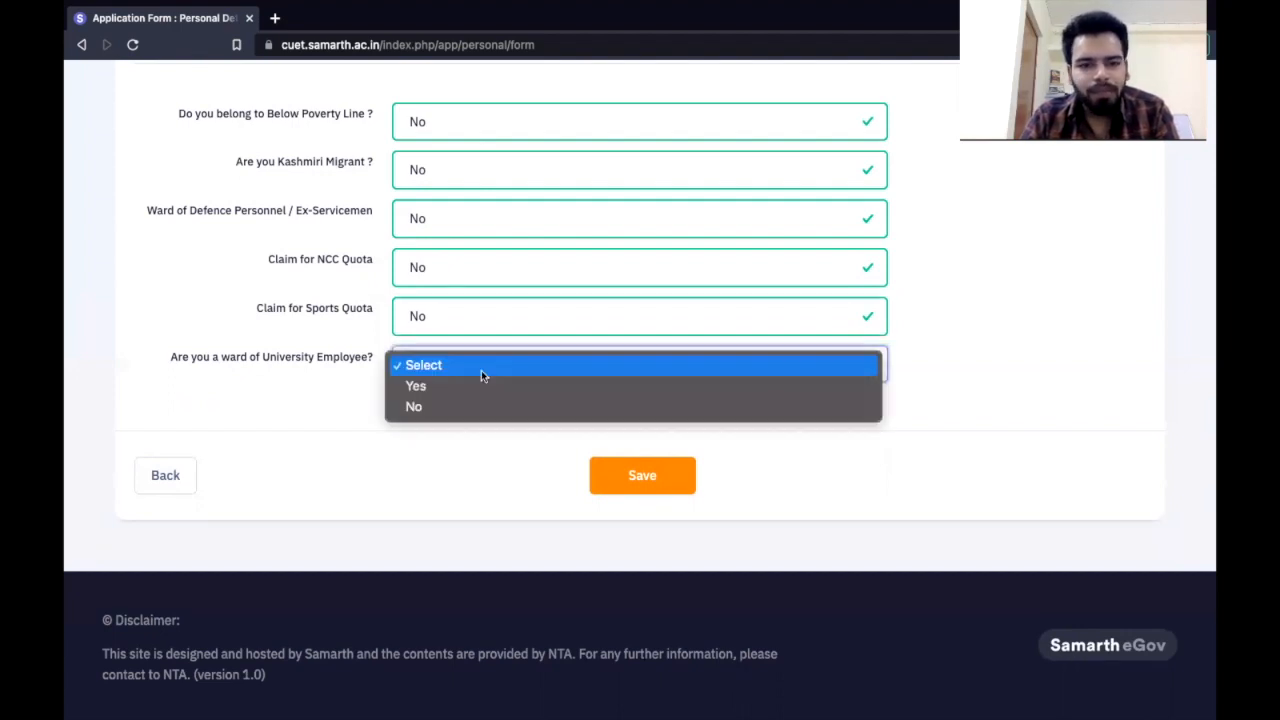
pyautogui.click(438, 402)
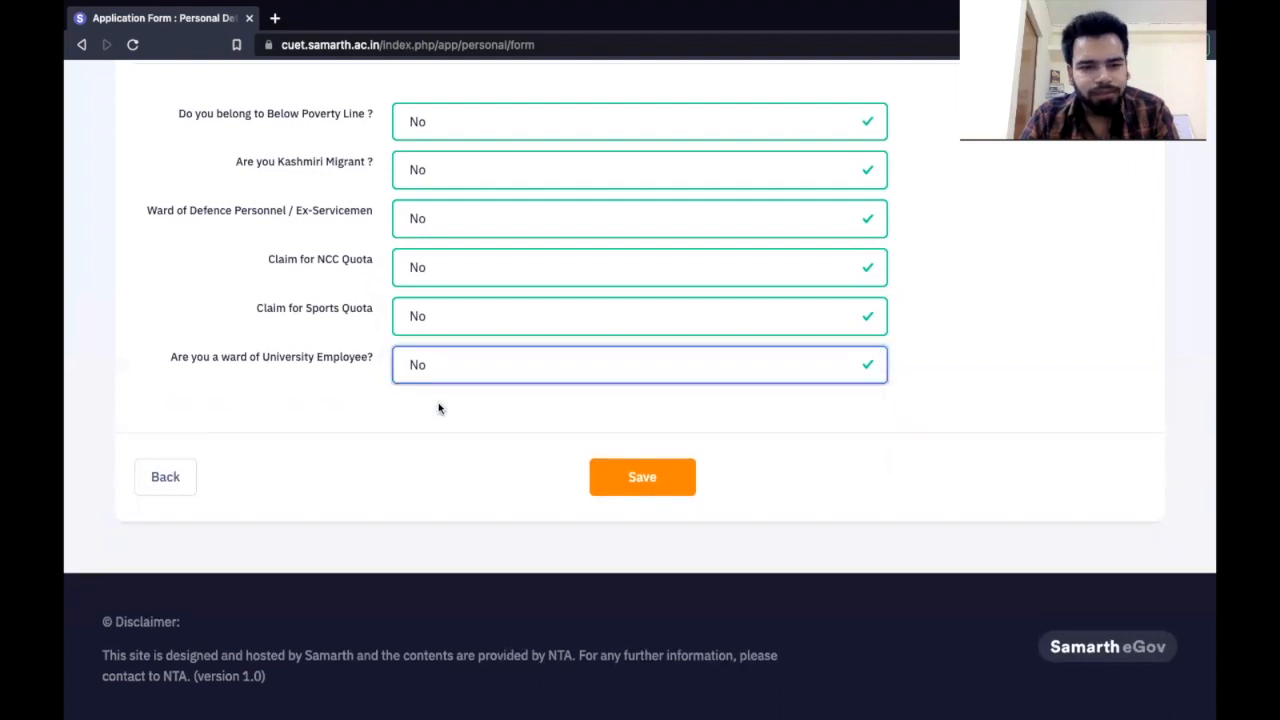
pyautogui.scroll(9, 388, 411)
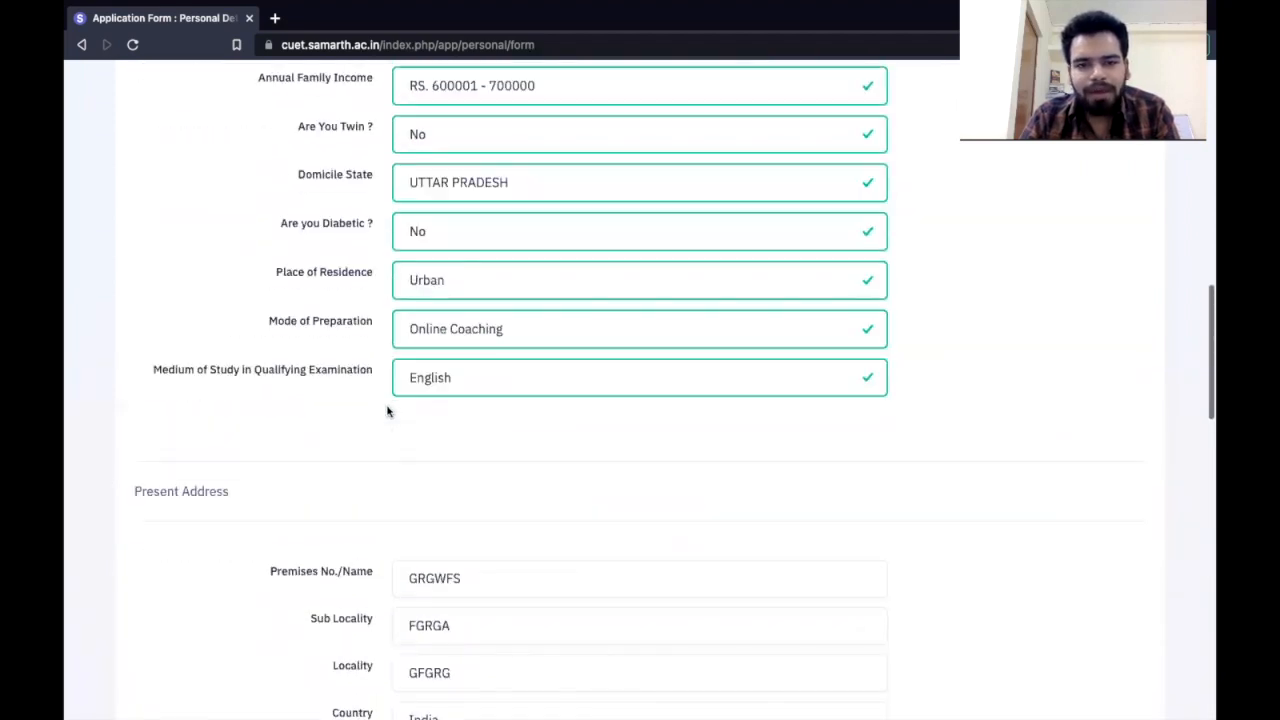
pyautogui.scroll(-10, 388, 411)
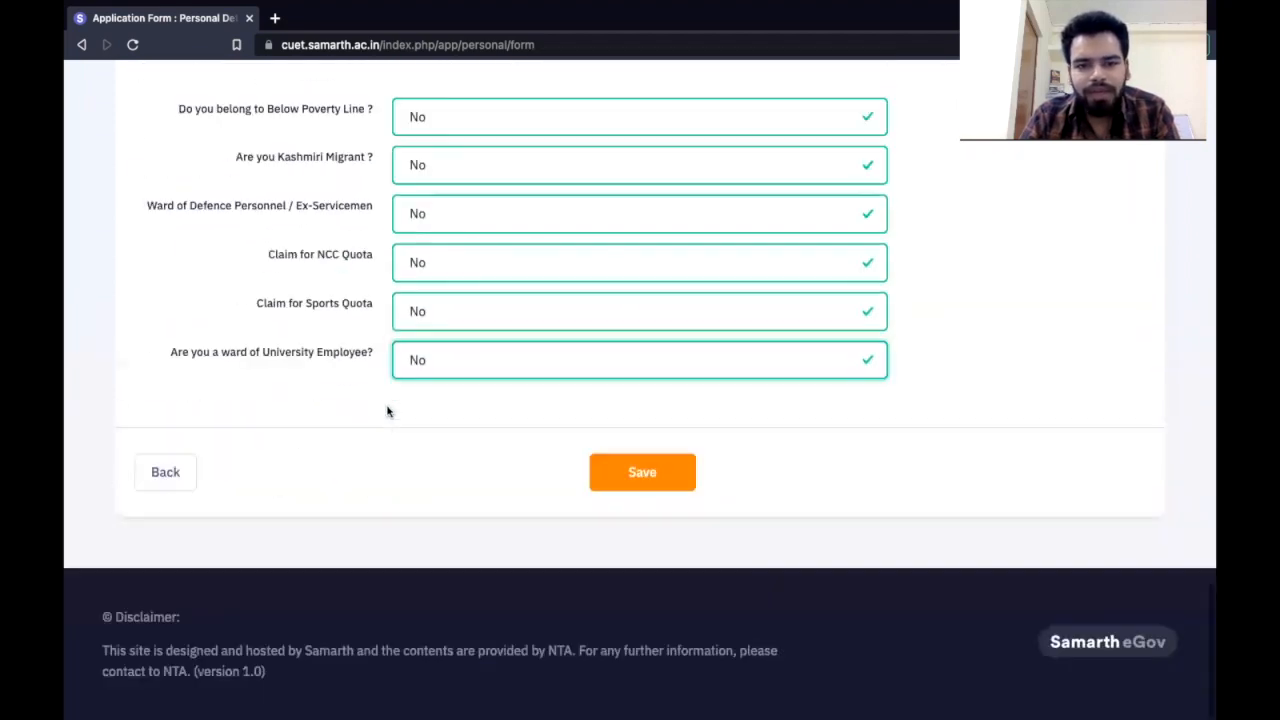
pyautogui.click(646, 478)
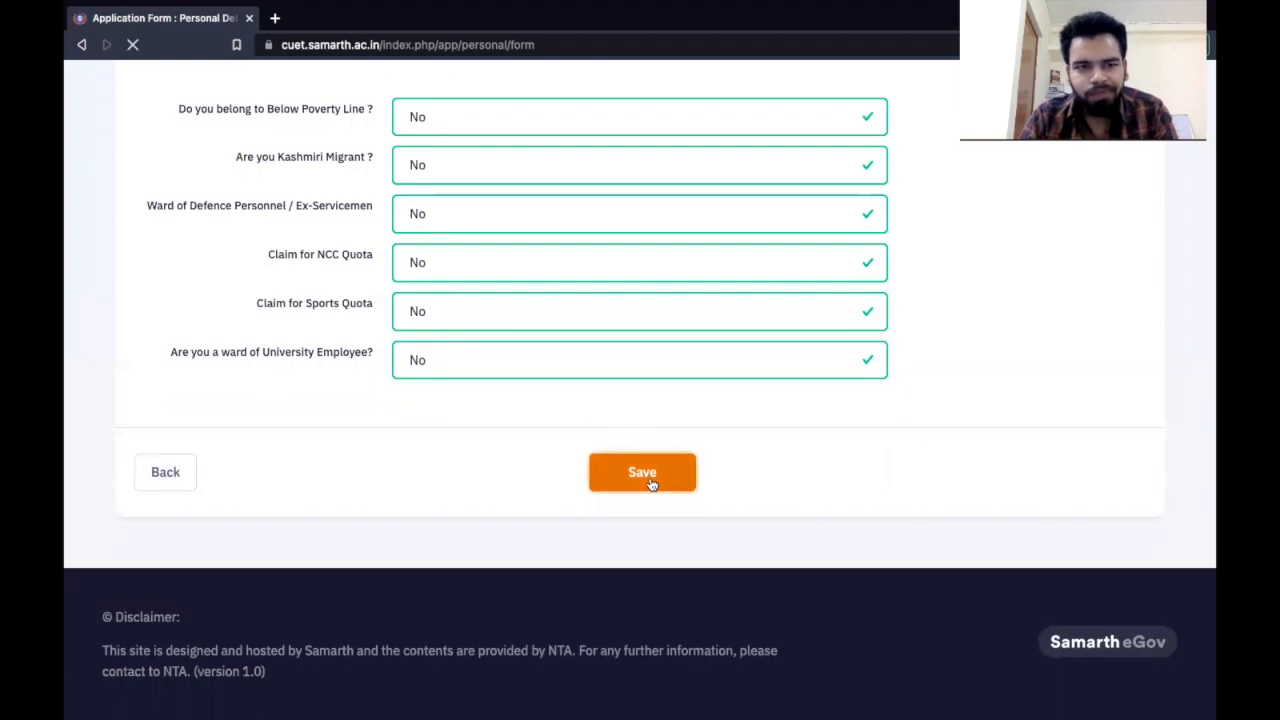
# Step: Review the saved personal details and proceed to the Educational Details section
pyautogui.scroll(-2, 607, 445)
pyautogui.scroll(-3, 607, 445)
pyautogui.scroll(4, 607, 445)
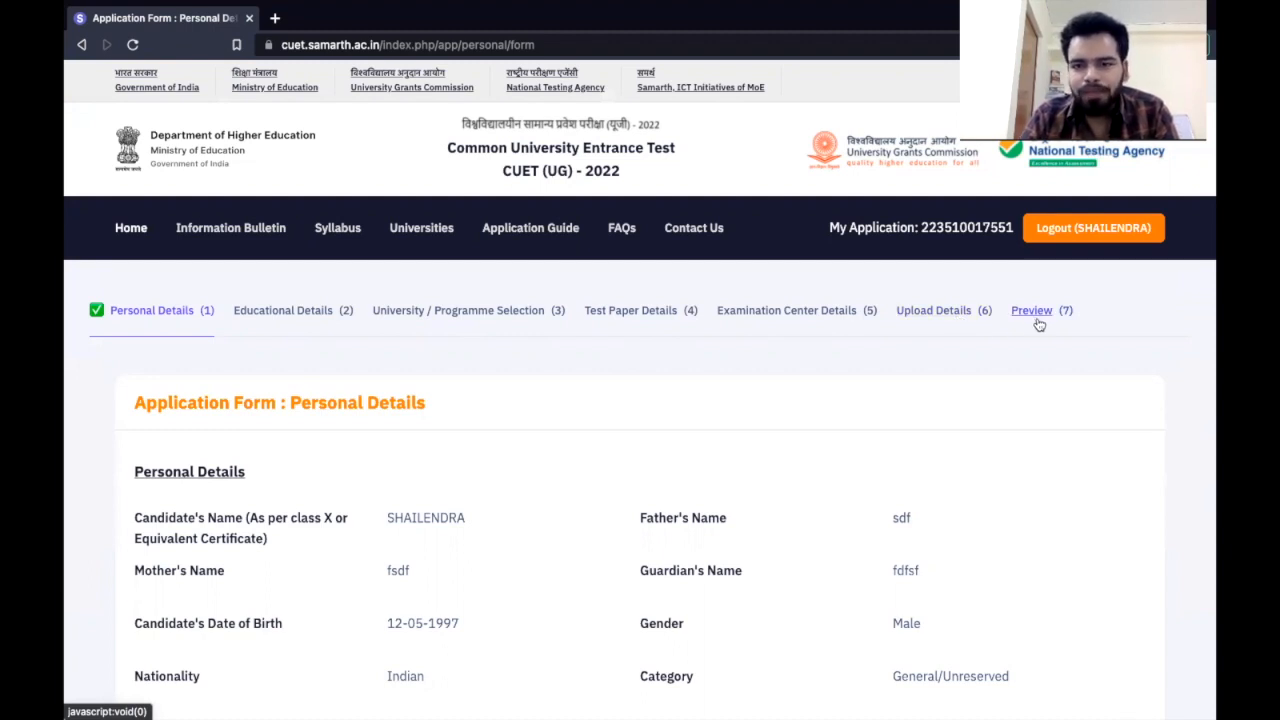
pyautogui.scroll(-3, 667, 502)
pyautogui.scroll(-15, 667, 502)
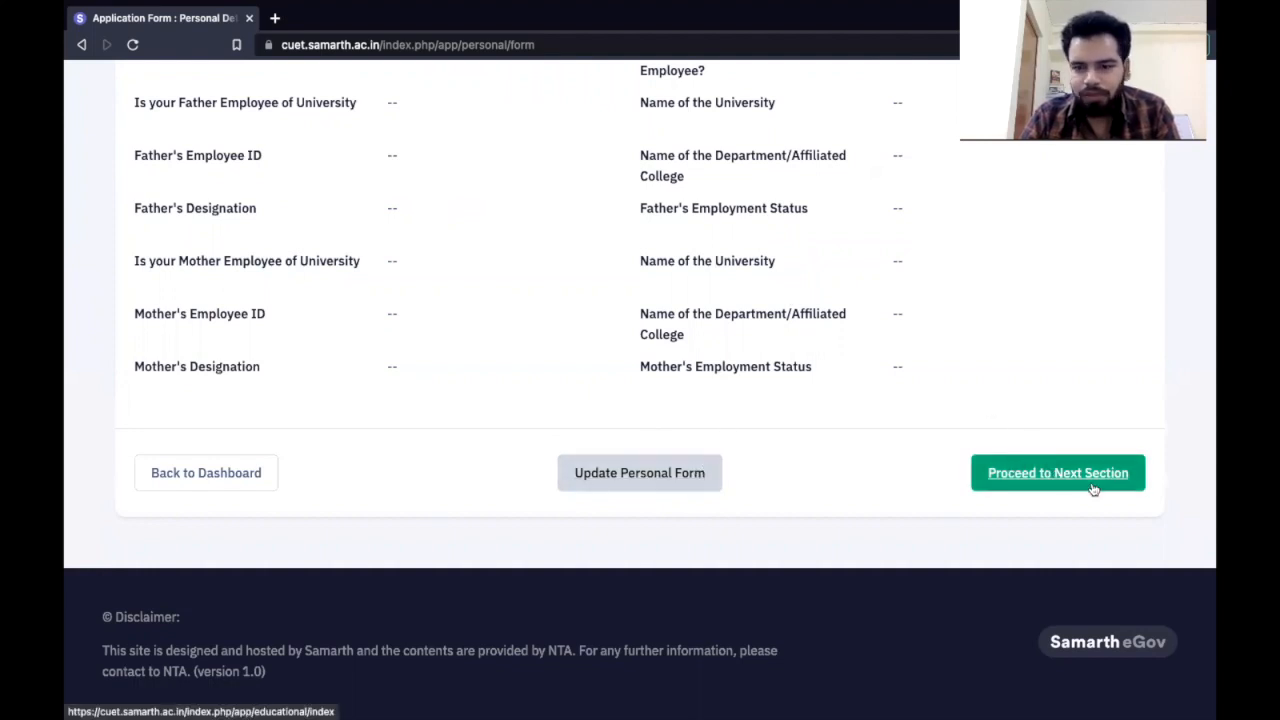
pyautogui.click(1060, 478)
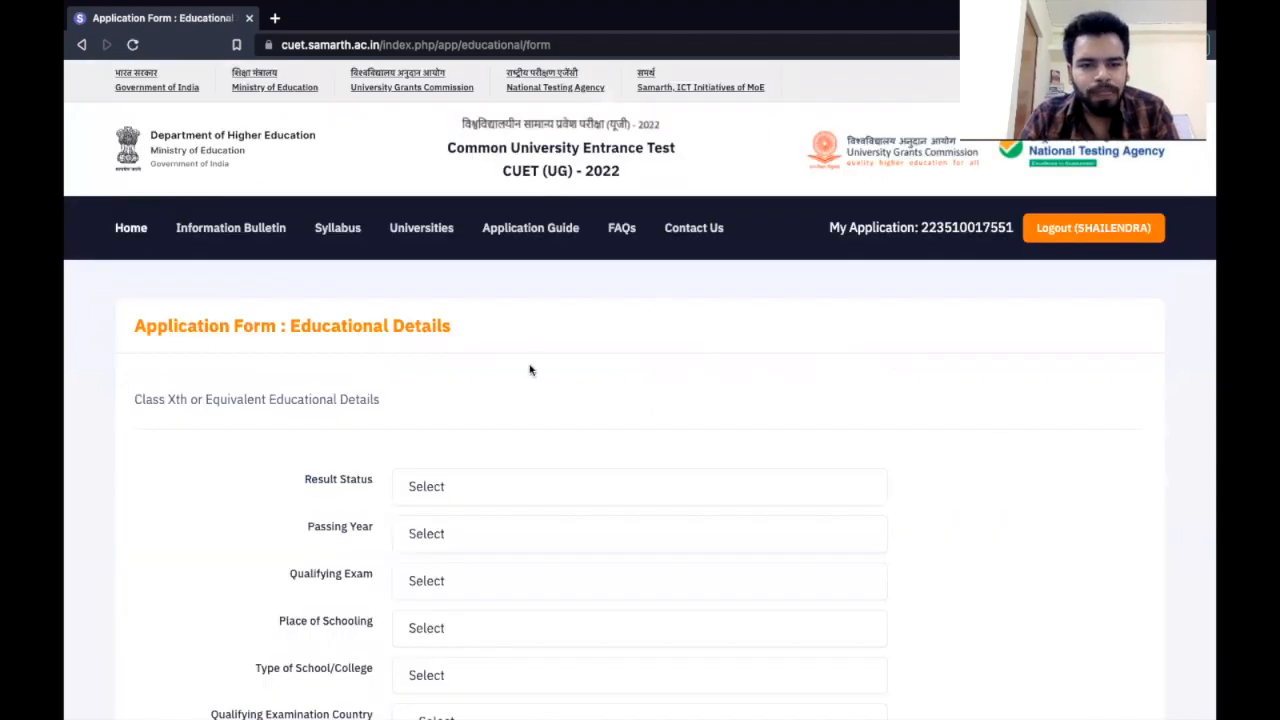
# Step: Set the Class Xth Result Status to Passed in the Educational Details form
pyautogui.scroll(-1, 530, 370)
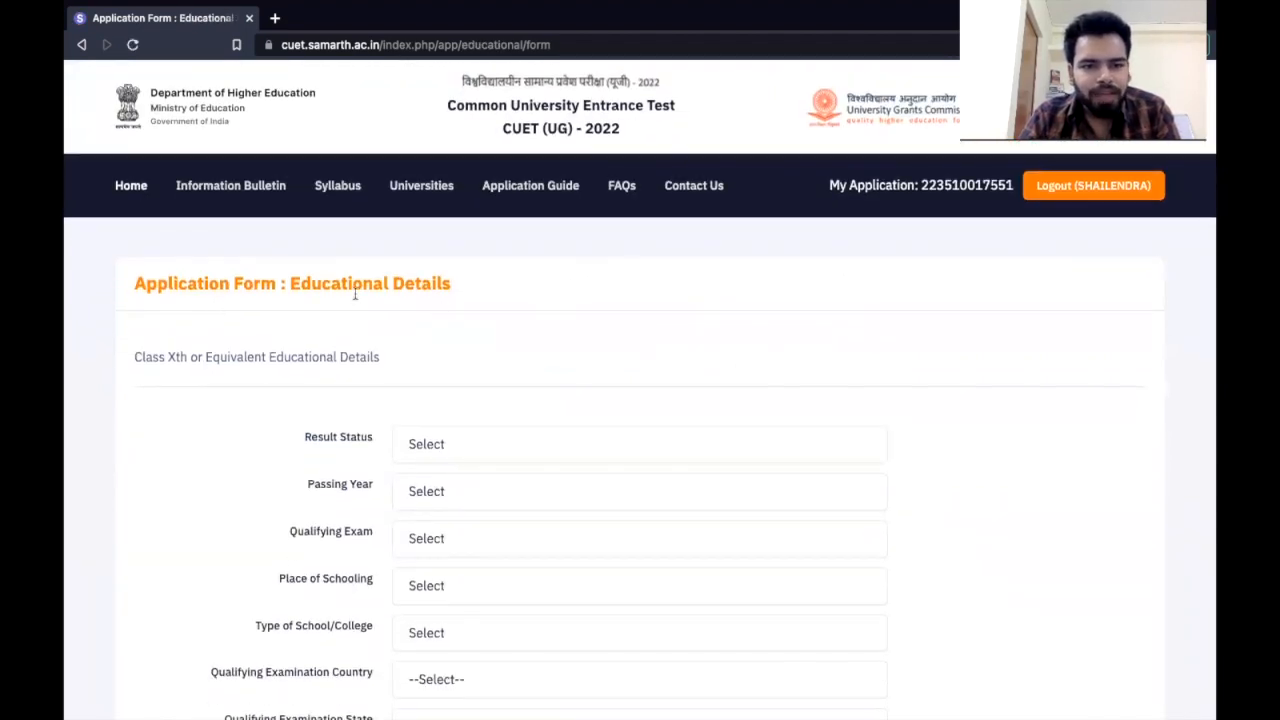
pyautogui.scroll(-4, 437, 318)
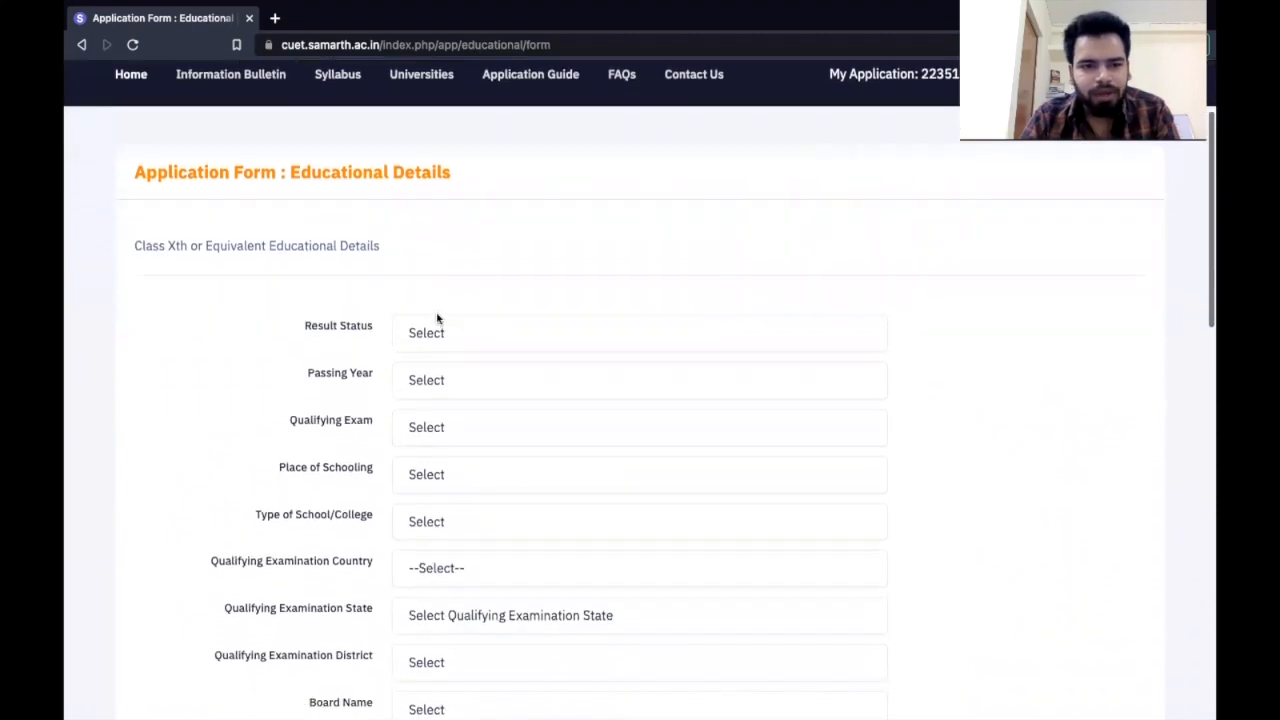
pyautogui.scroll(-2, 437, 318)
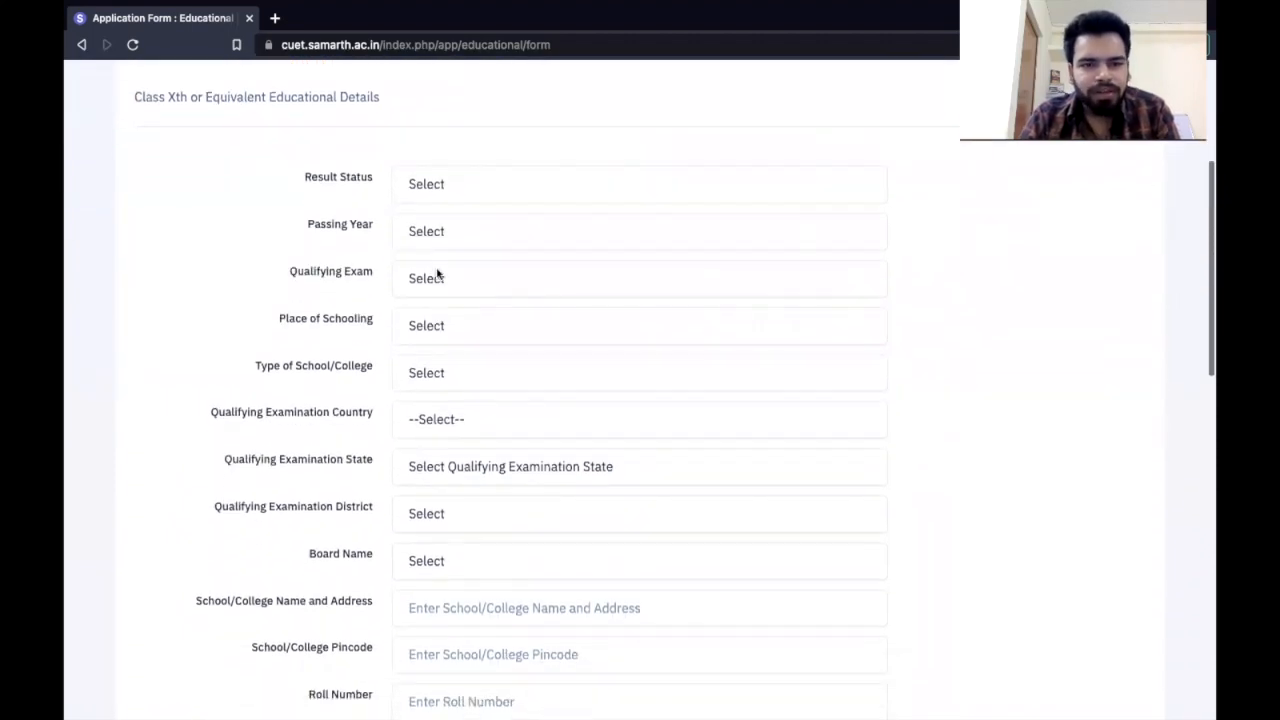
pyautogui.click(454, 186)
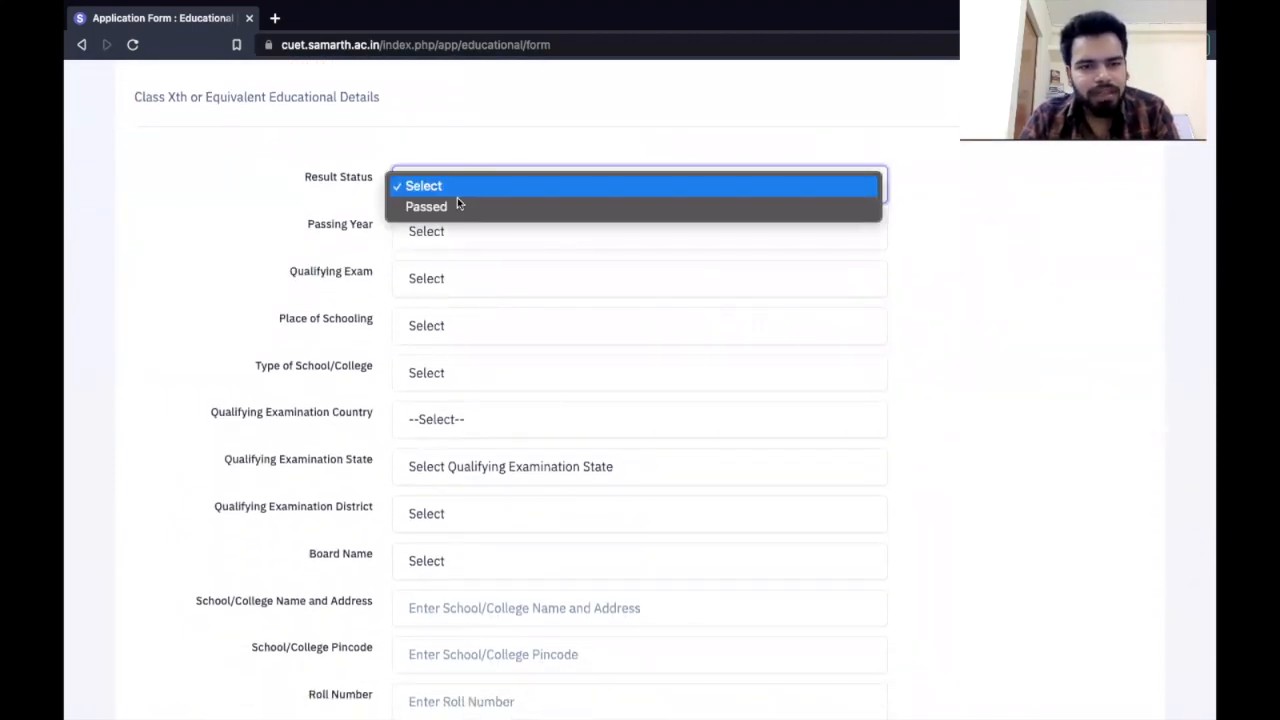
pyautogui.click(457, 206)
pyautogui.click(465, 191)
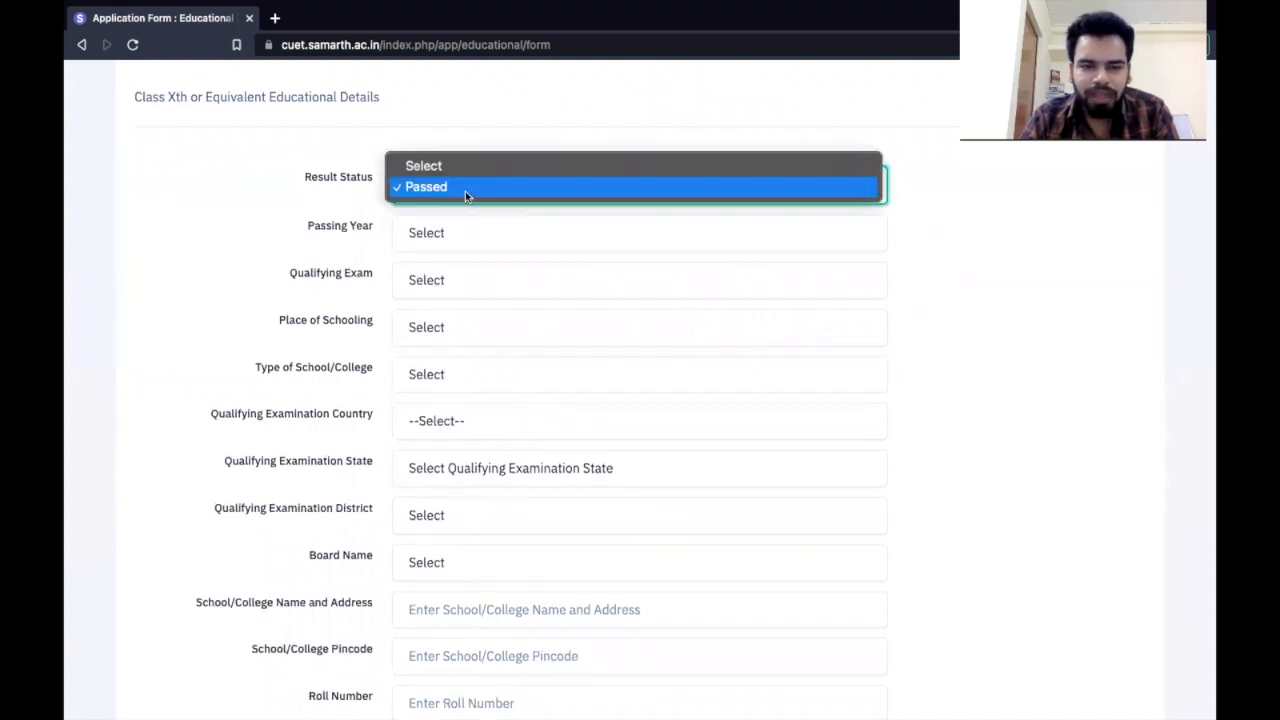
pyautogui.click(460, 189)
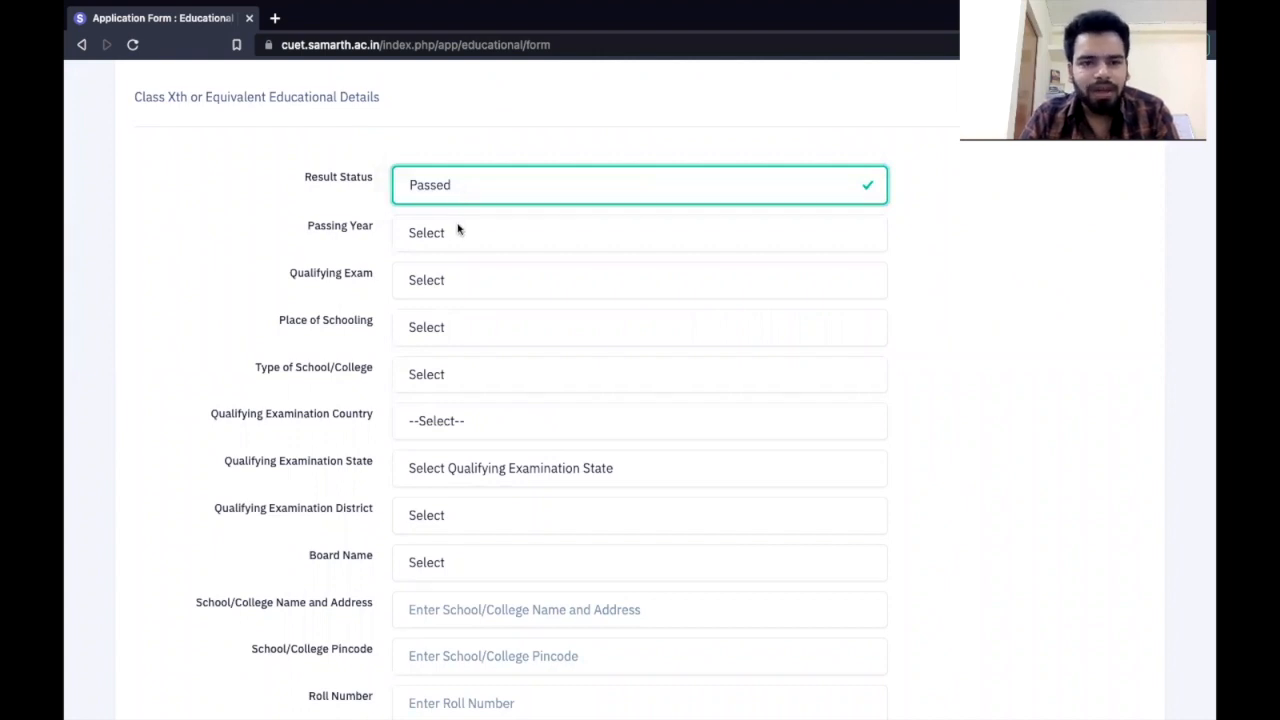
# Step: Set the Class Xth Passing Year to 2019 and the Qualifying Exam to 10th or Equivalent
pyautogui.click(460, 238)
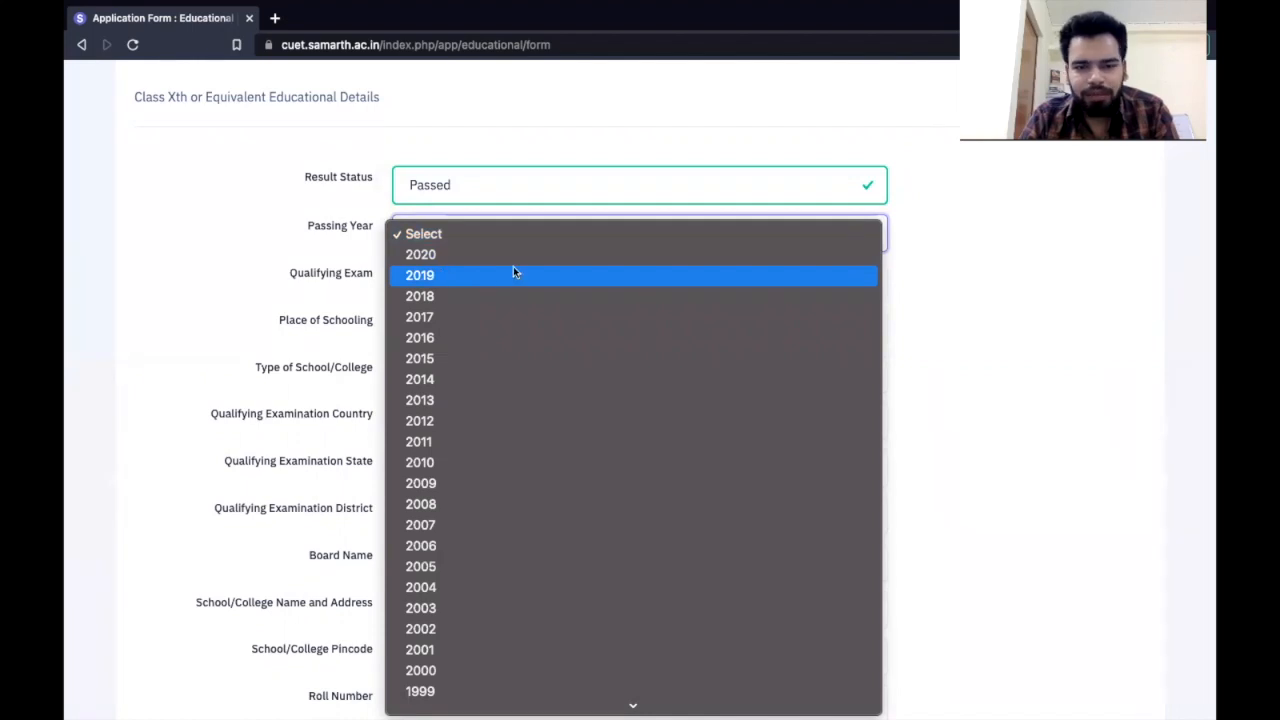
pyautogui.click(479, 278)
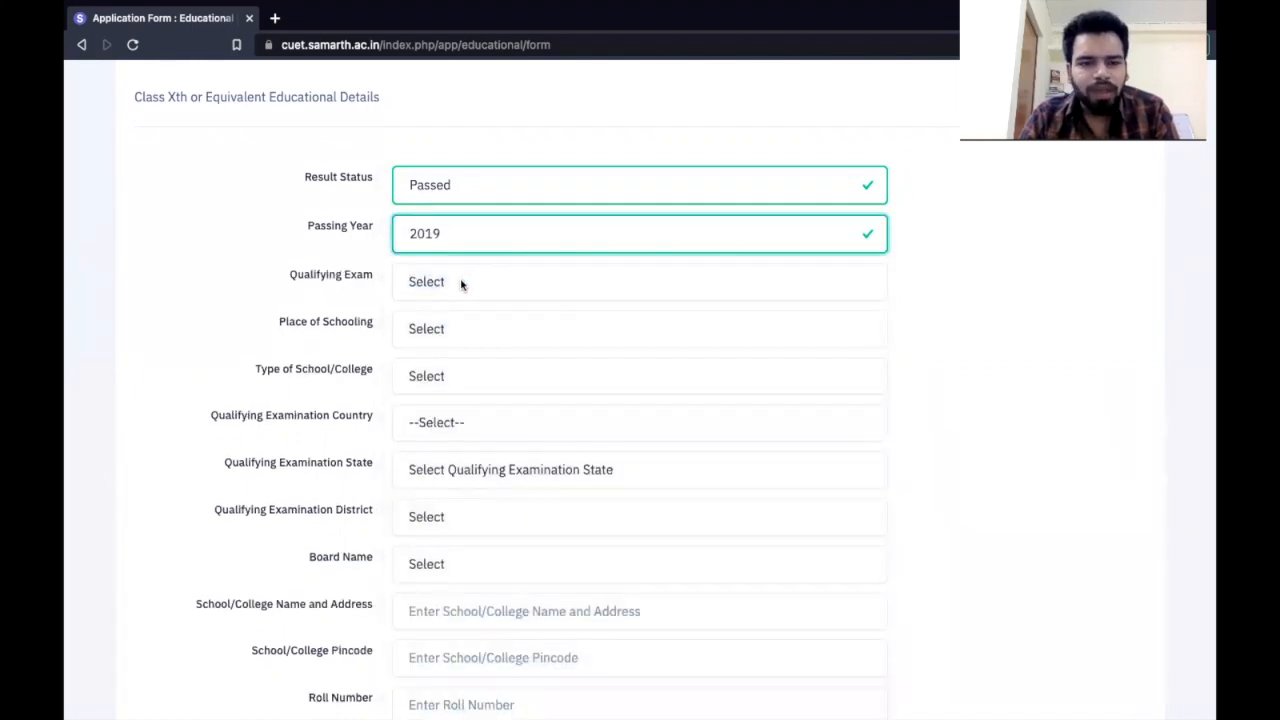
pyautogui.click(461, 283)
pyautogui.click(462, 303)
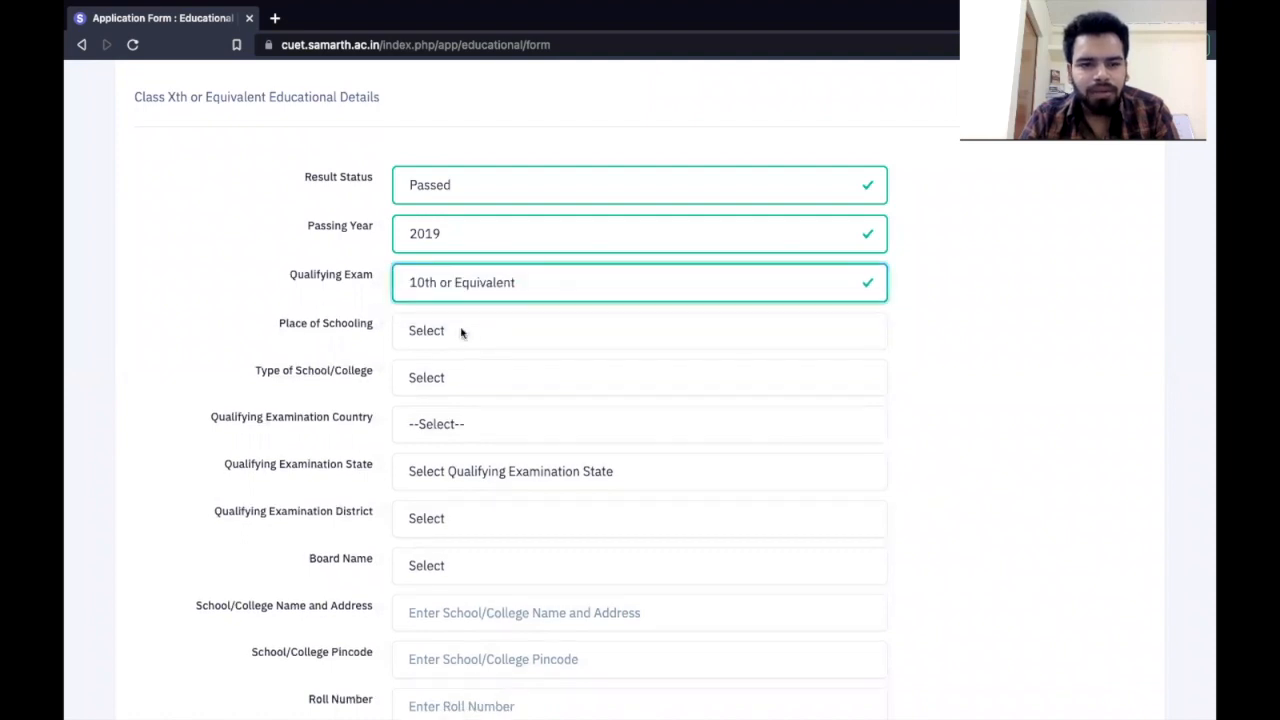
# Step: Set the Class Xth Place of Schooling to Urban
pyautogui.scroll(-1, 461, 333)
pyautogui.click(457, 240)
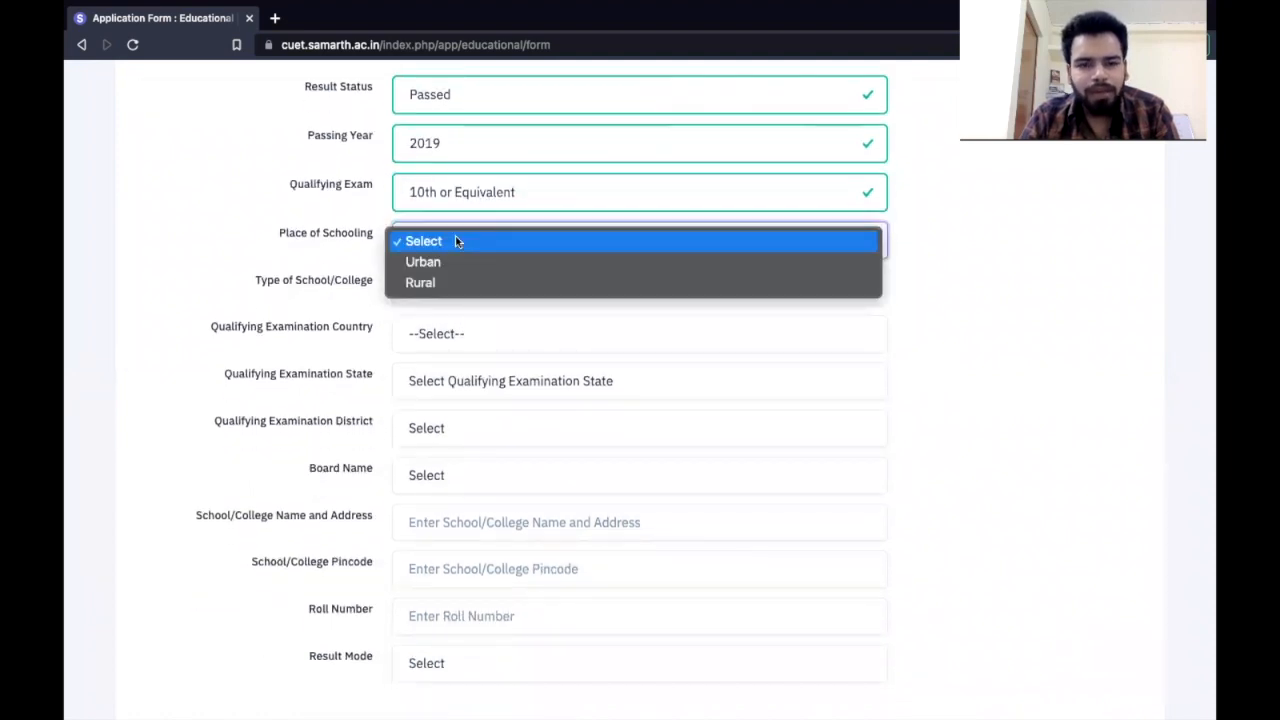
pyautogui.click(449, 263)
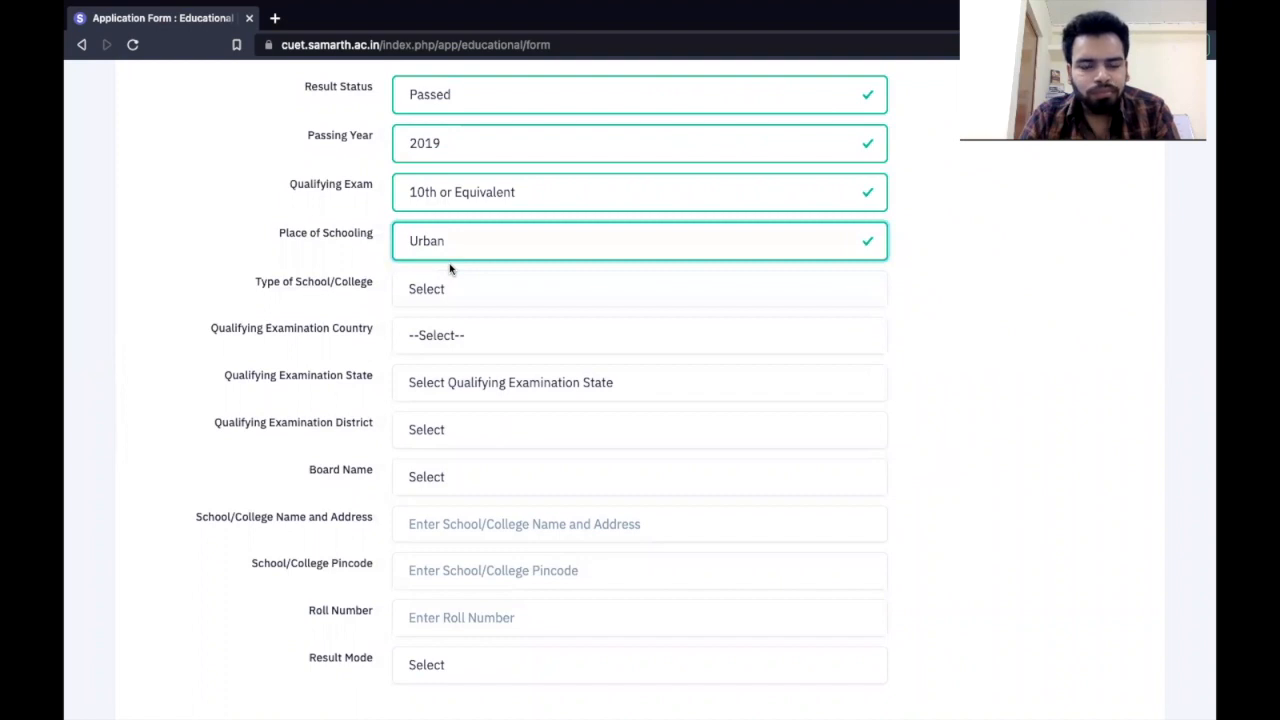
# Step: Set the Class Xth Type of School/College to Government School and the Qualifying Examination Country to India
pyautogui.scroll(-1, 450, 268)
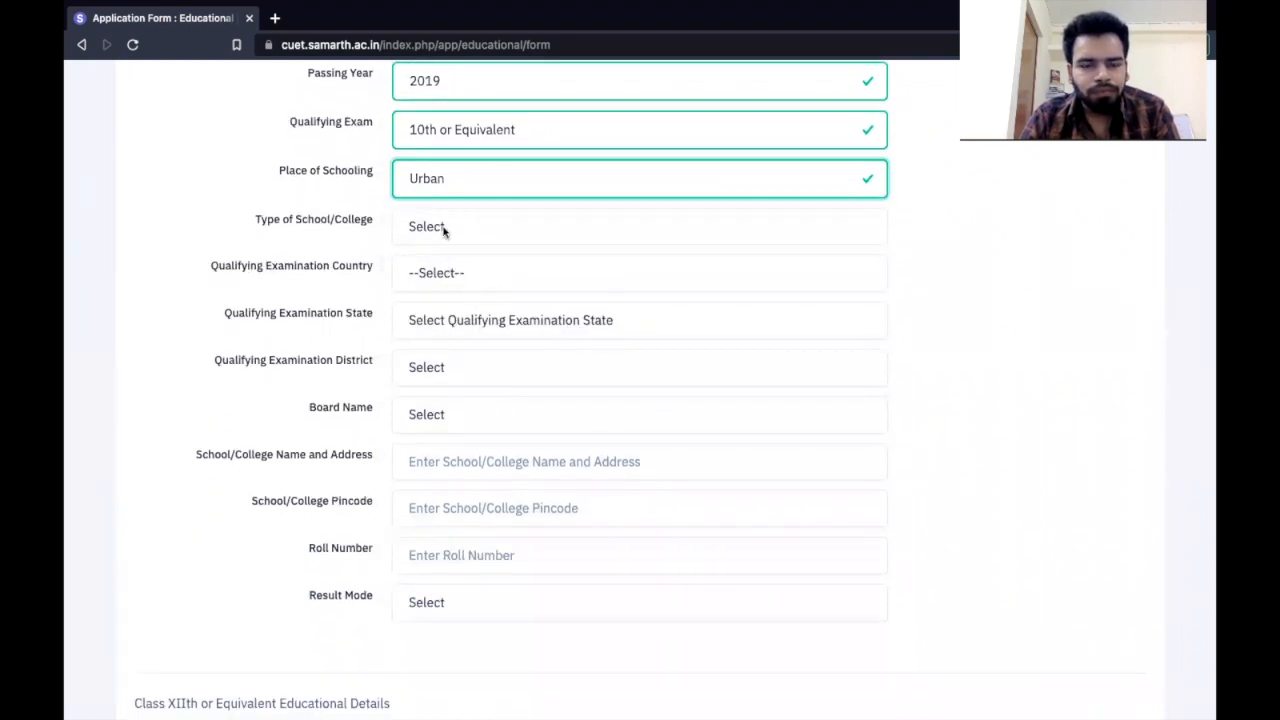
pyautogui.click(444, 229)
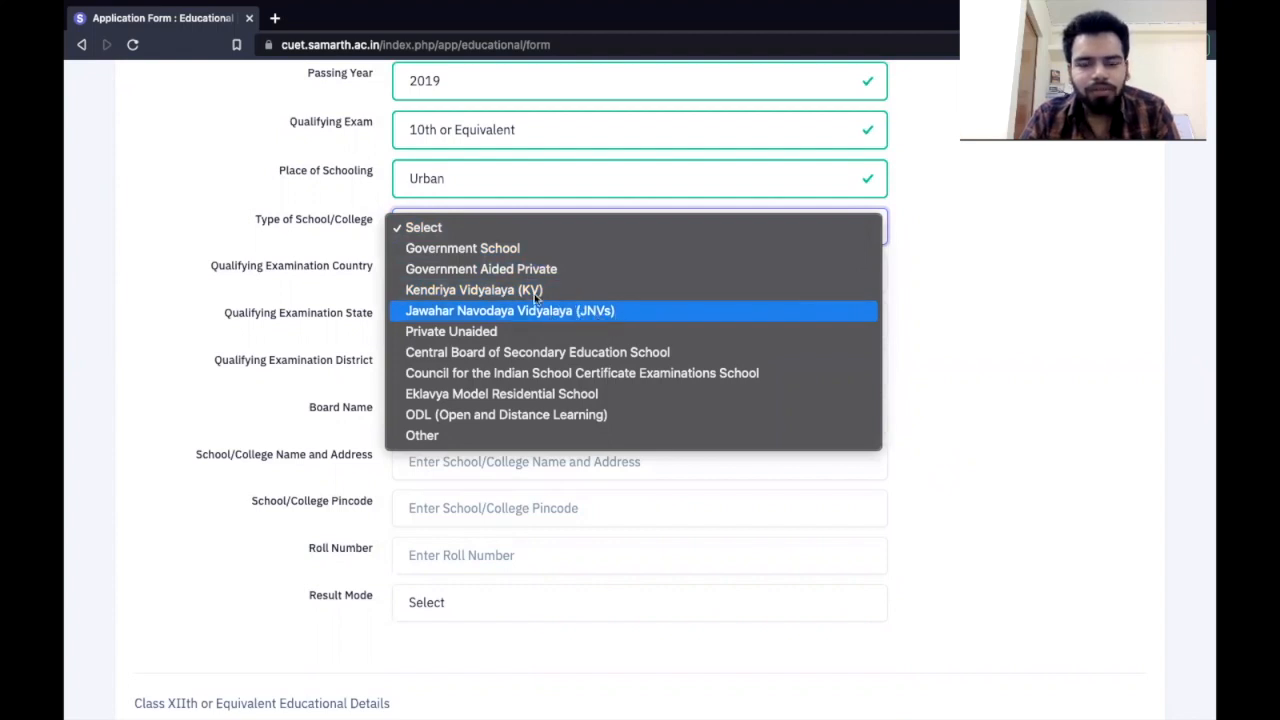
pyautogui.click(502, 253)
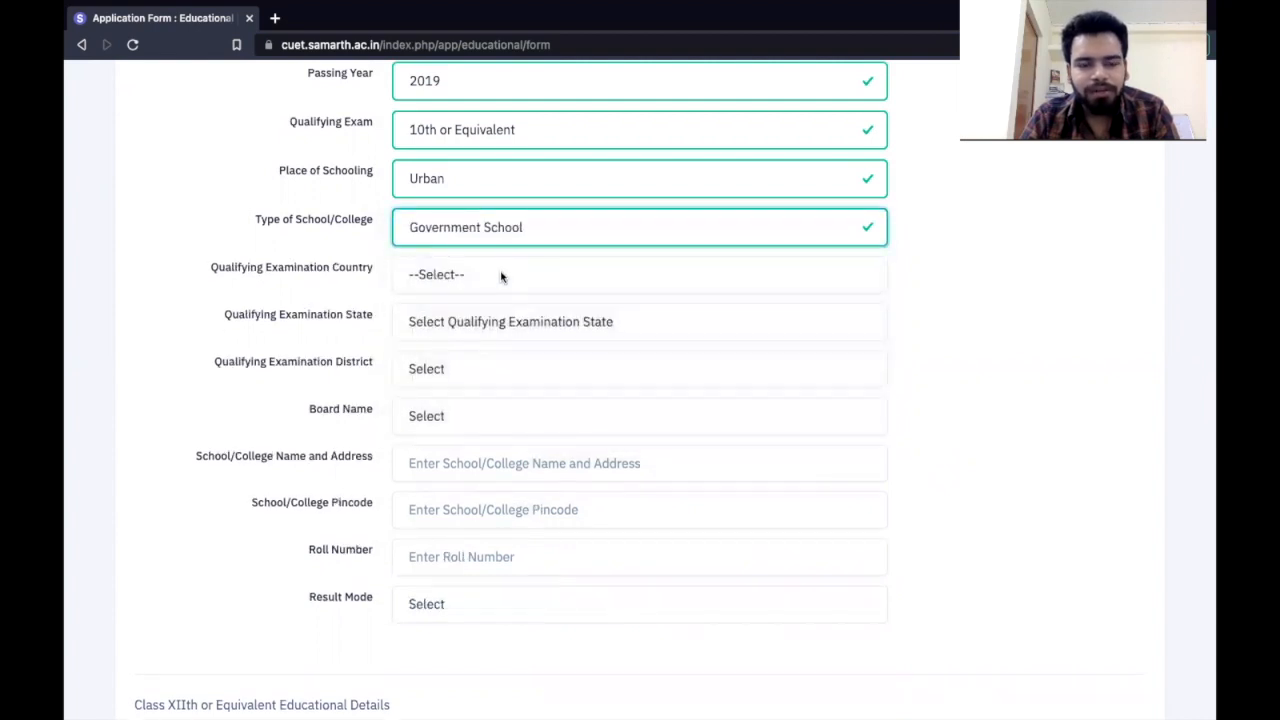
pyautogui.click(503, 277)
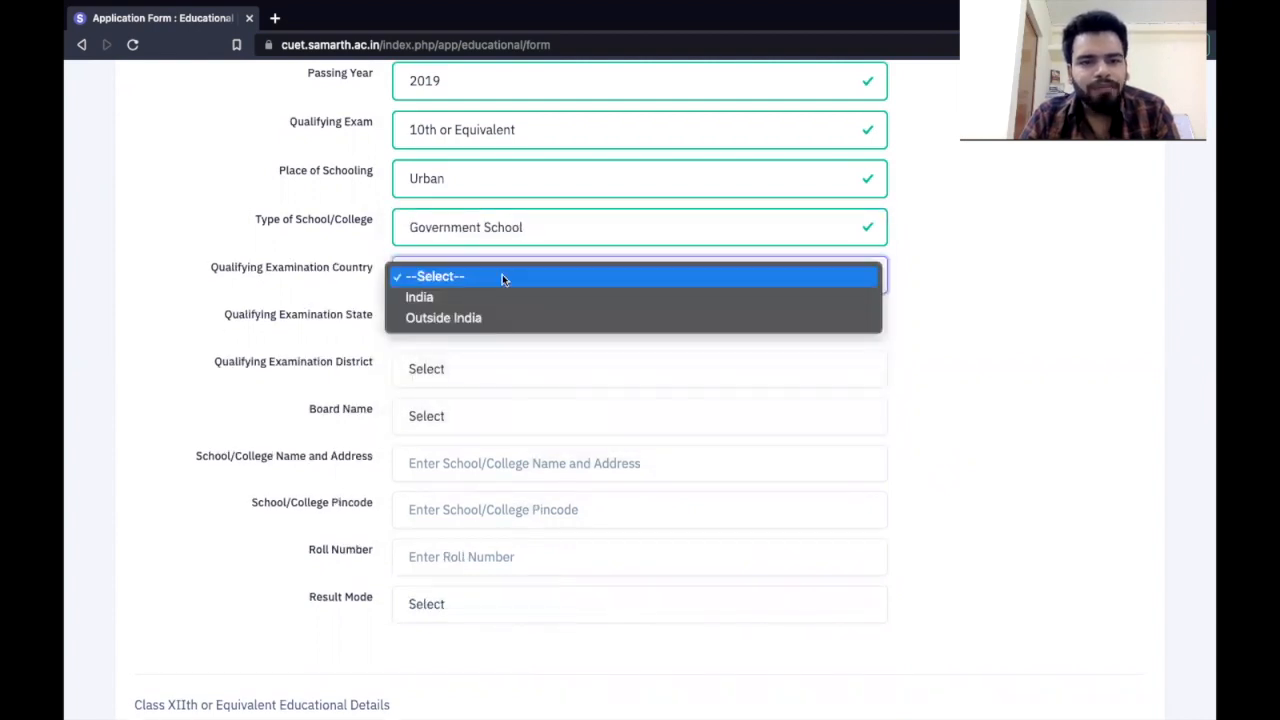
pyautogui.click(465, 297)
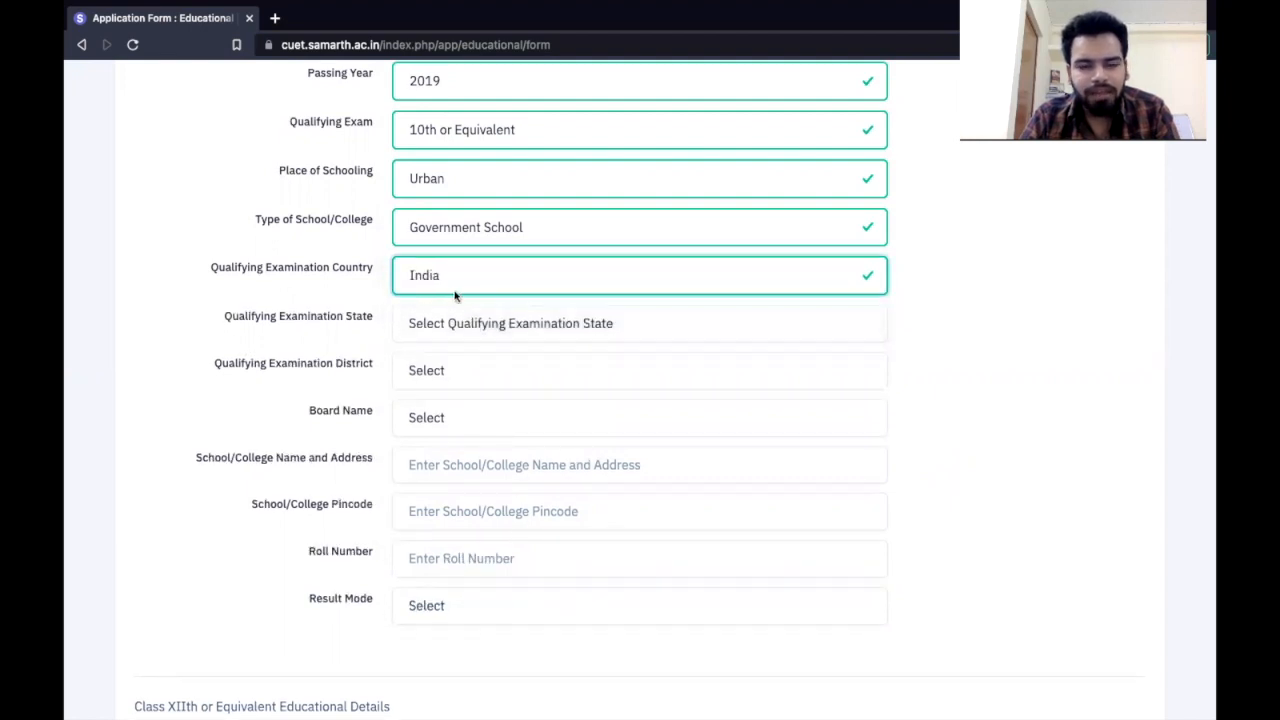
# Step: Try Outside India as the Qualifying Examination Country, and return the choice to India
pyautogui.click(482, 286)
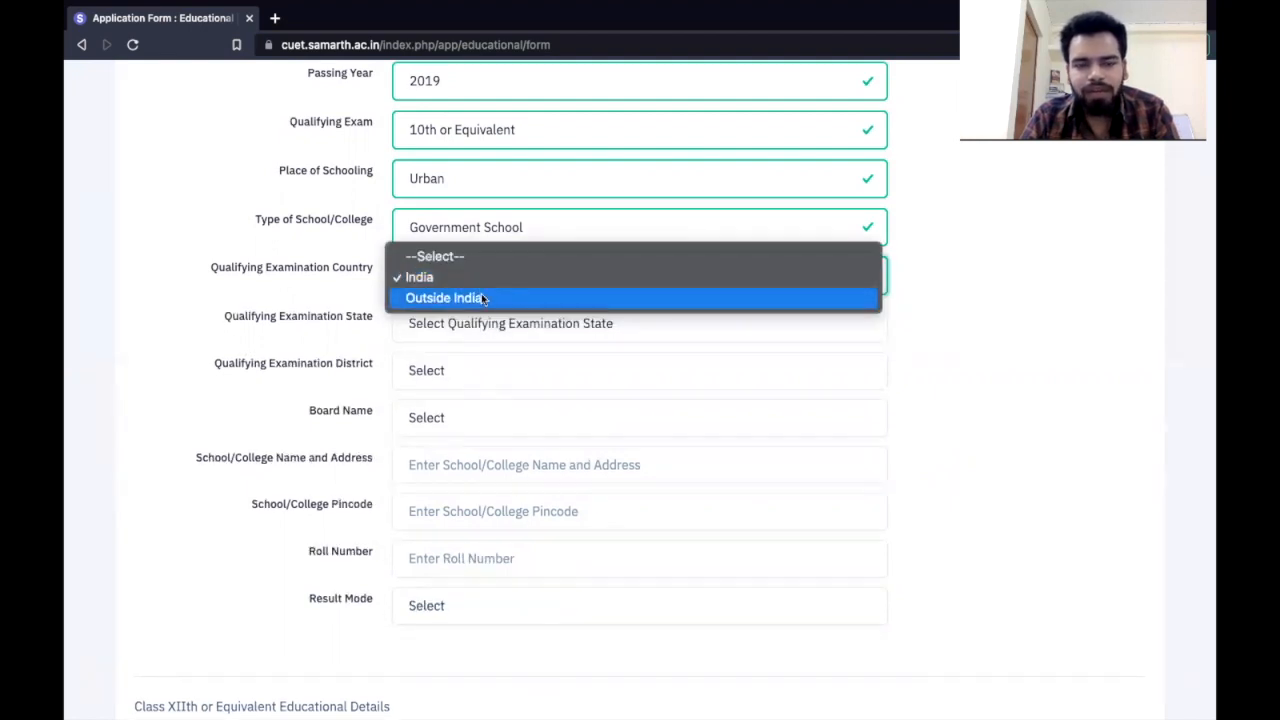
pyautogui.click(481, 297)
pyautogui.click(478, 276)
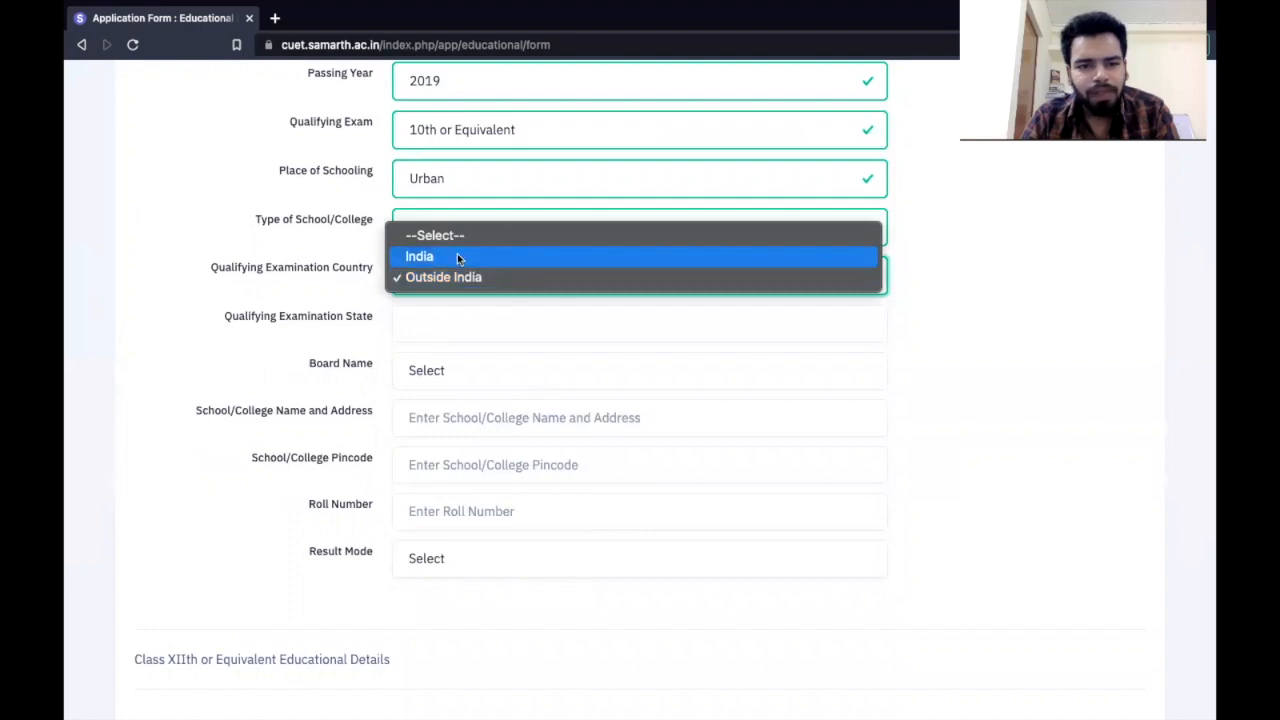
pyautogui.click(457, 256)
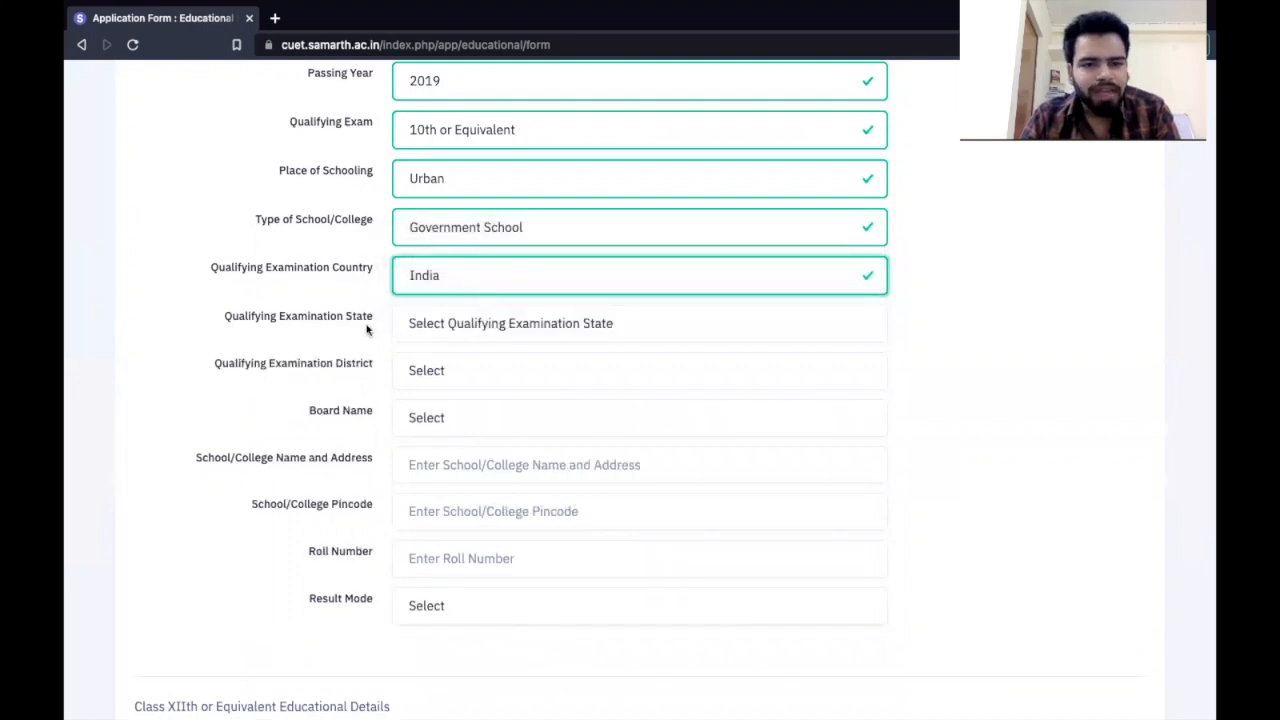
# Step: Set the Class Xth Qualifying Examination State to UTTAR PRADESH and the Qualifying Examination District to ALIGARH
pyautogui.click(598, 327)
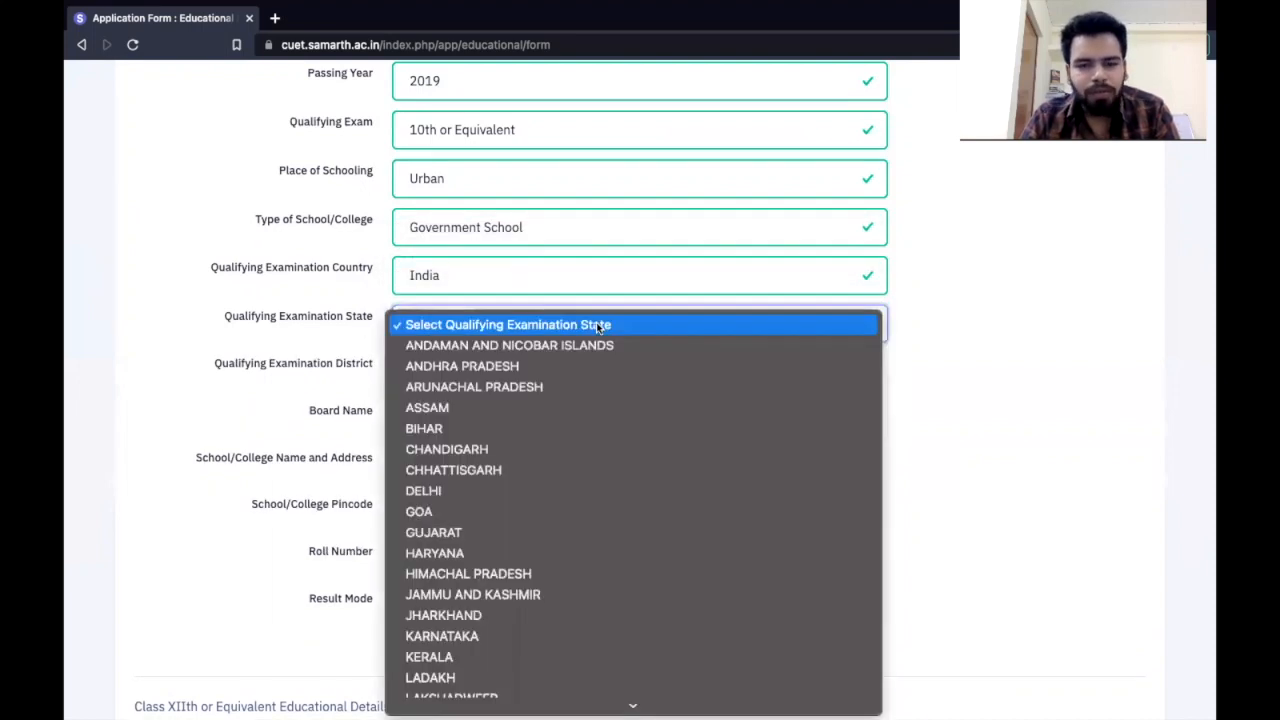
pyautogui.scroll(-5, 543, 491)
pyautogui.click(512, 659)
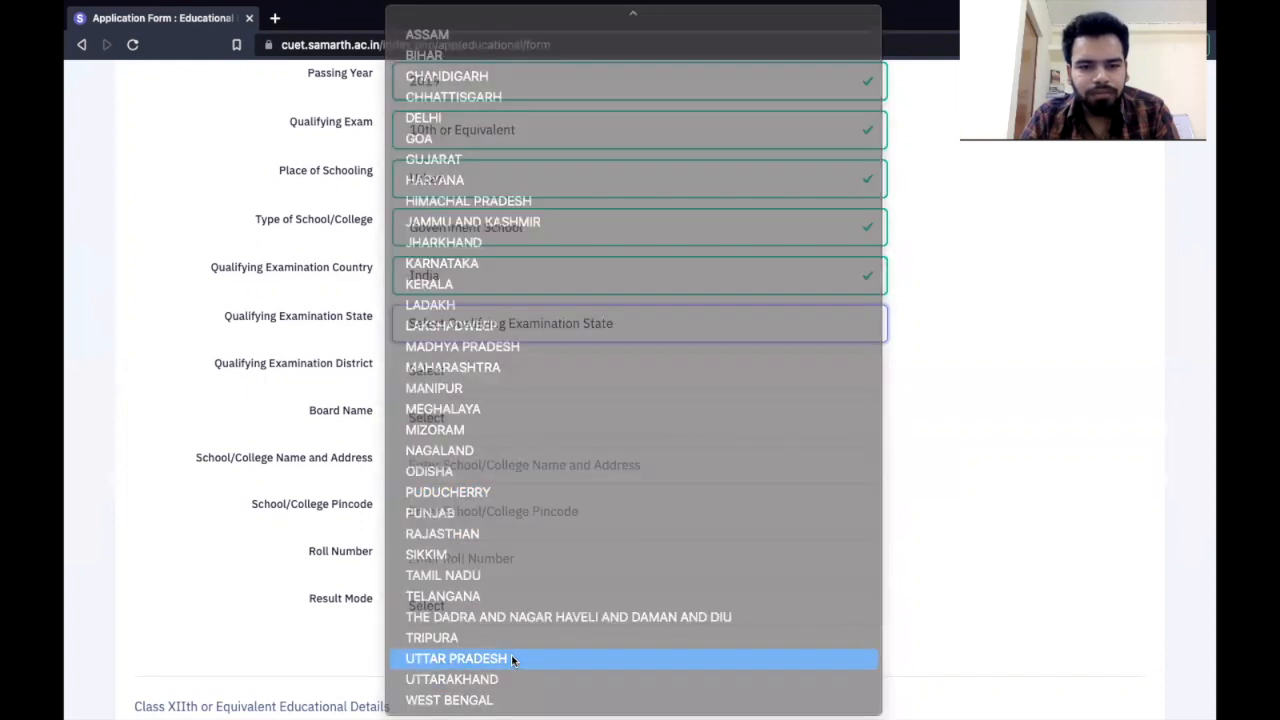
pyautogui.click(451, 376)
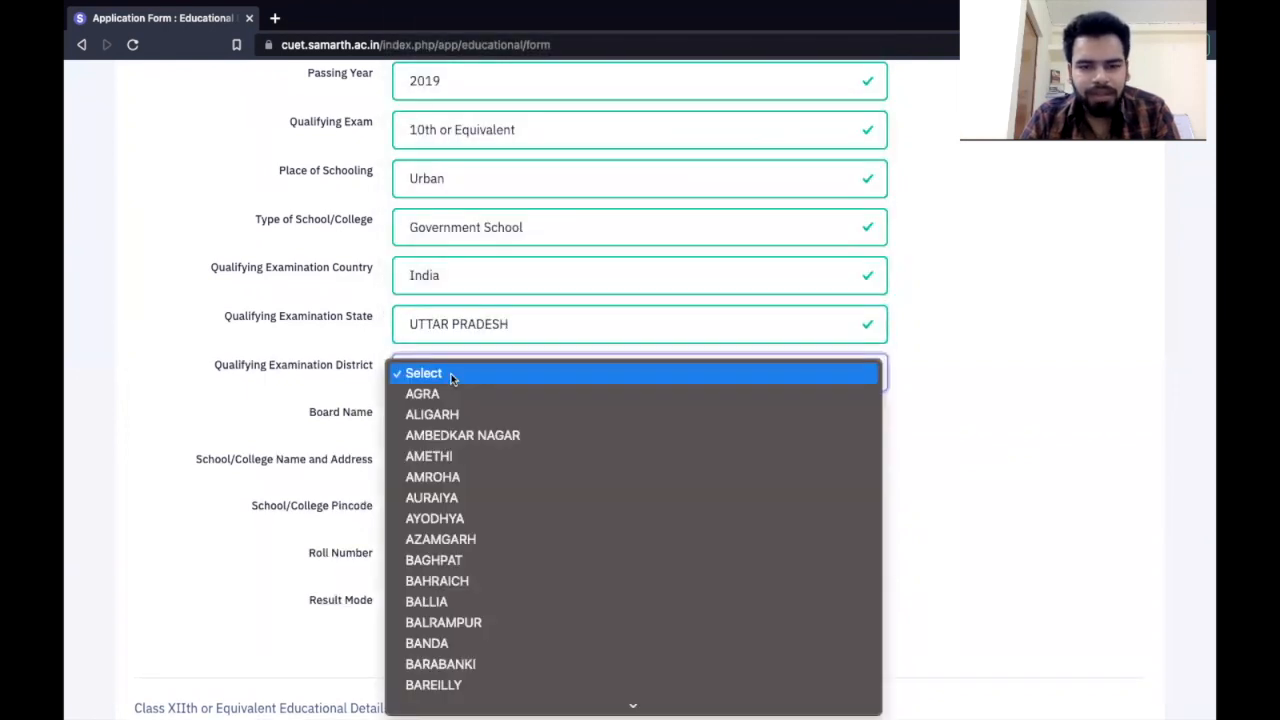
pyautogui.click(463, 407)
# Step: Set the Class Xth Board Name to CENTRAL BOARD OF SECONDARY EDUCATION
pyautogui.scroll(-4, 463, 412)
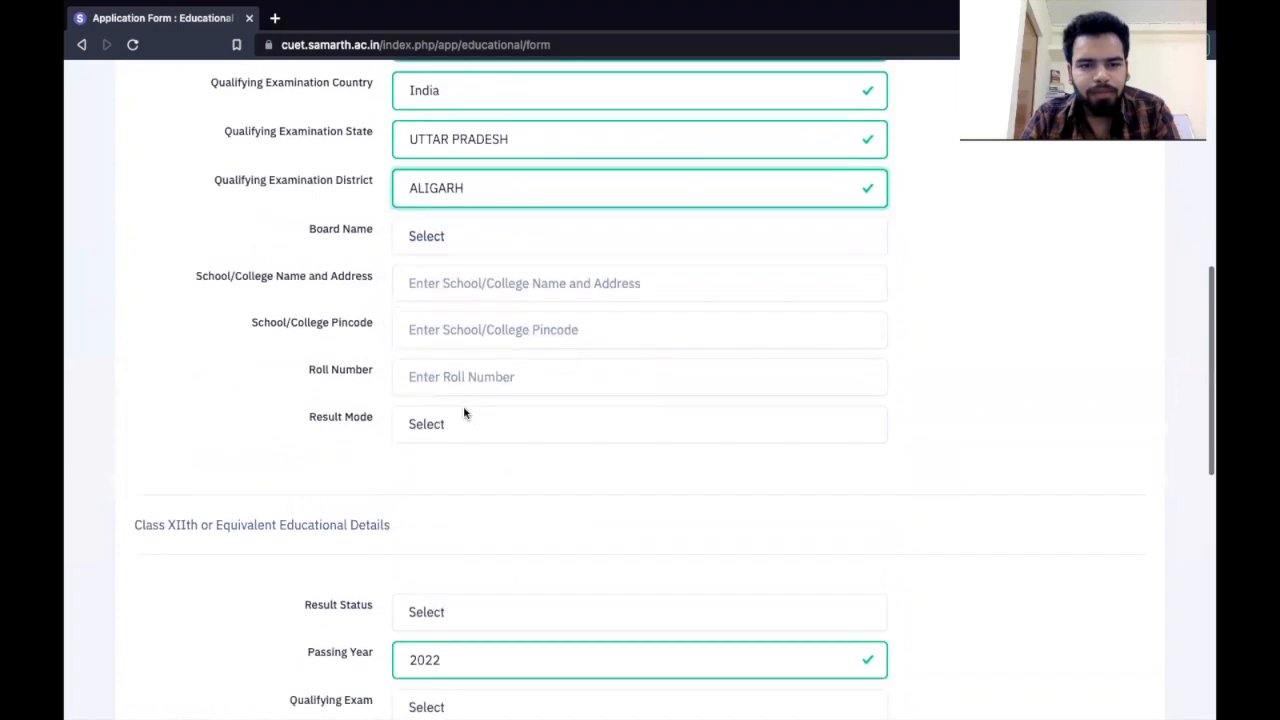
pyautogui.click(452, 206)
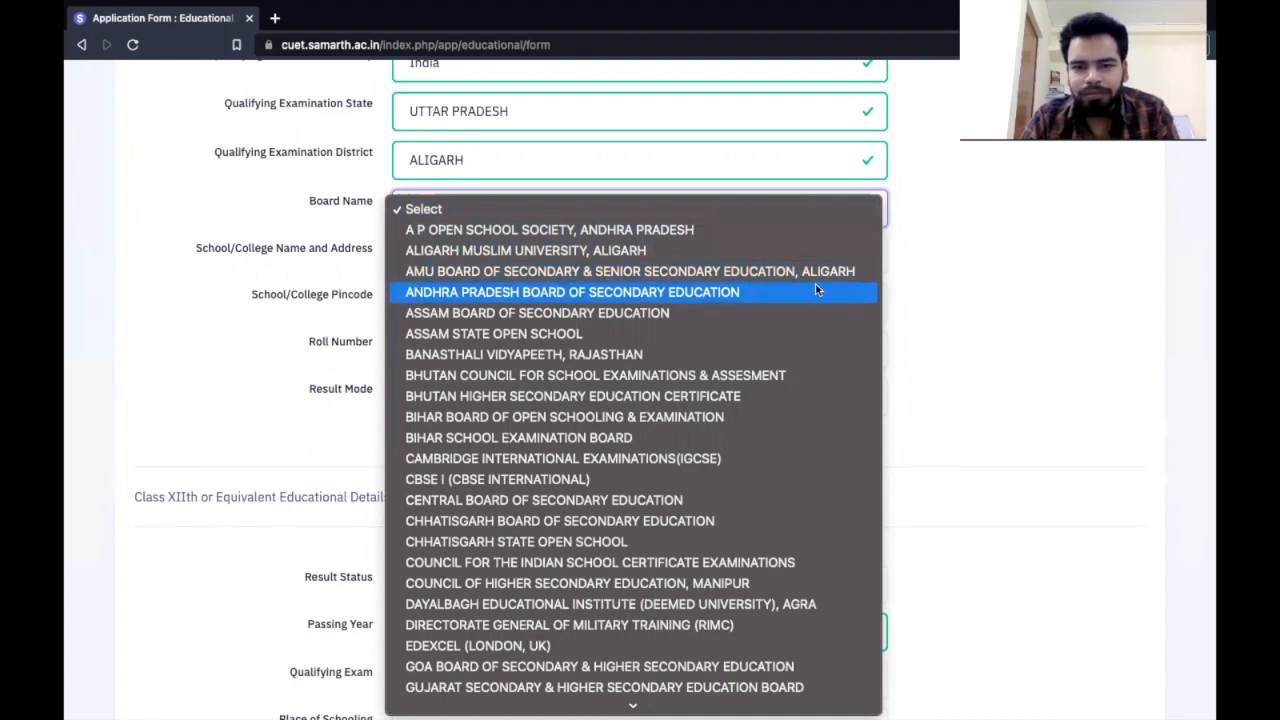
pyautogui.scroll(-5, 497, 355)
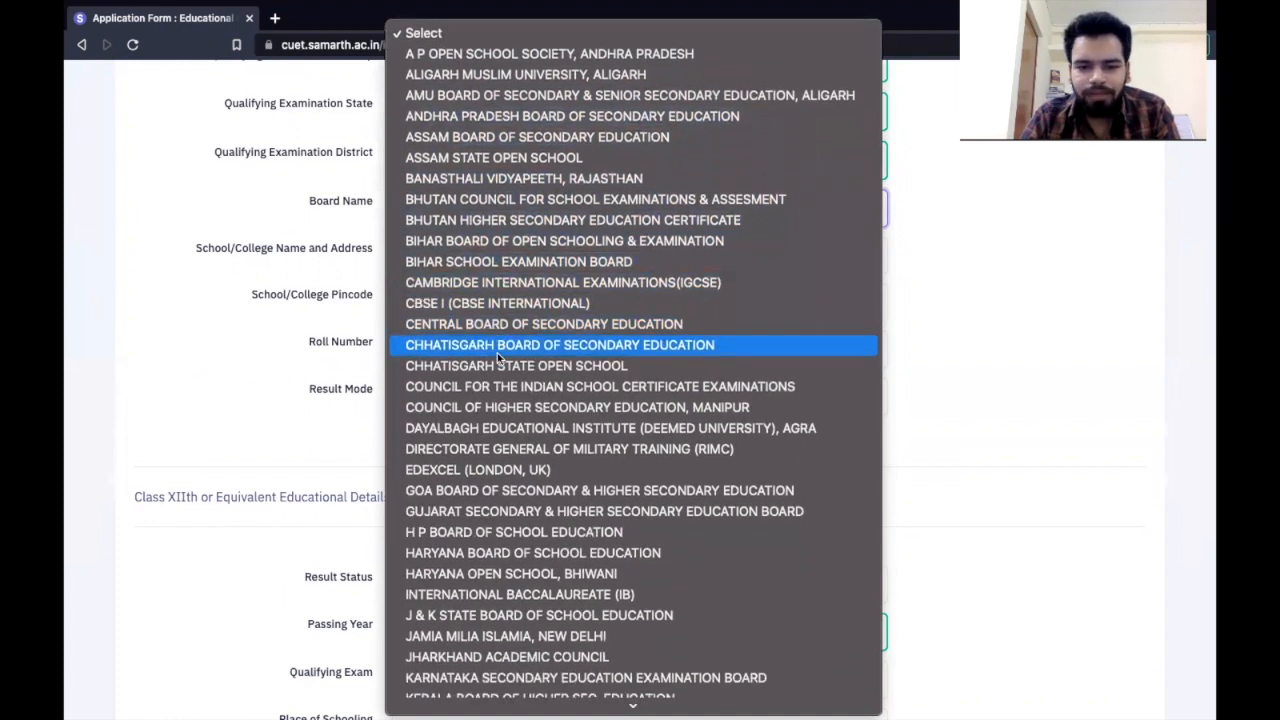
pyautogui.scroll(-1, 497, 353)
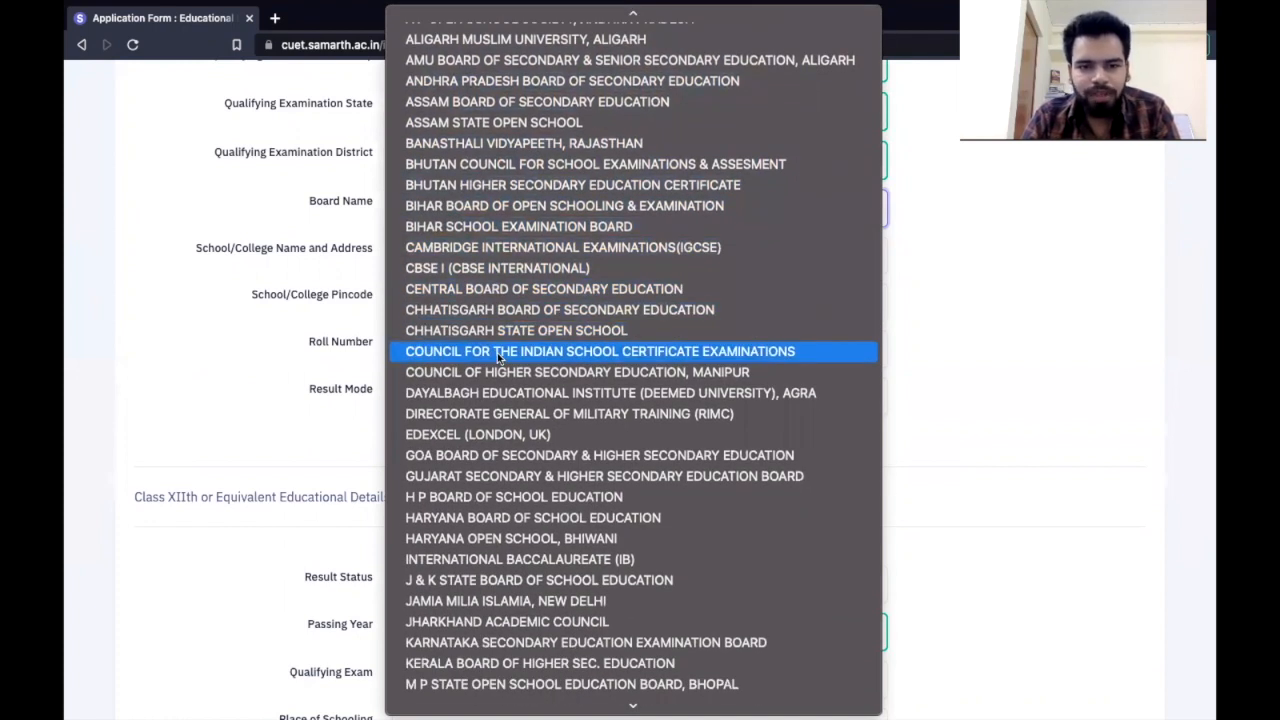
pyautogui.scroll(-1, 497, 352)
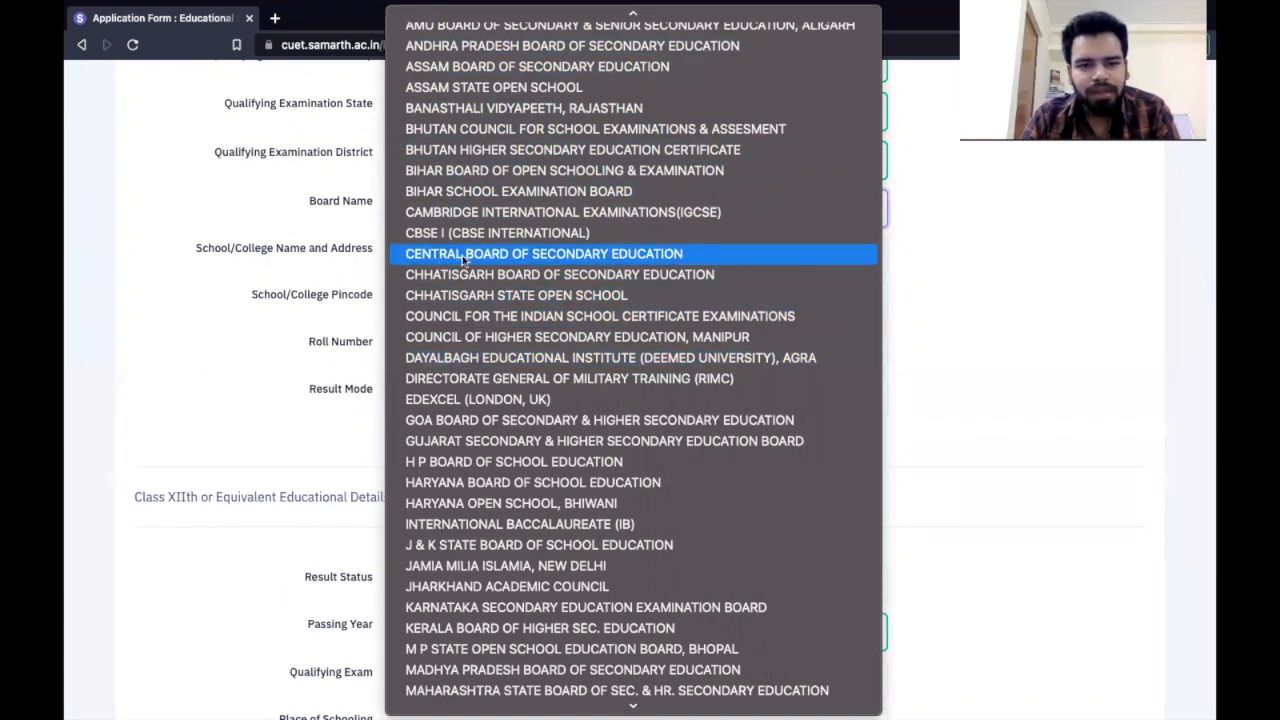
pyautogui.click(564, 258)
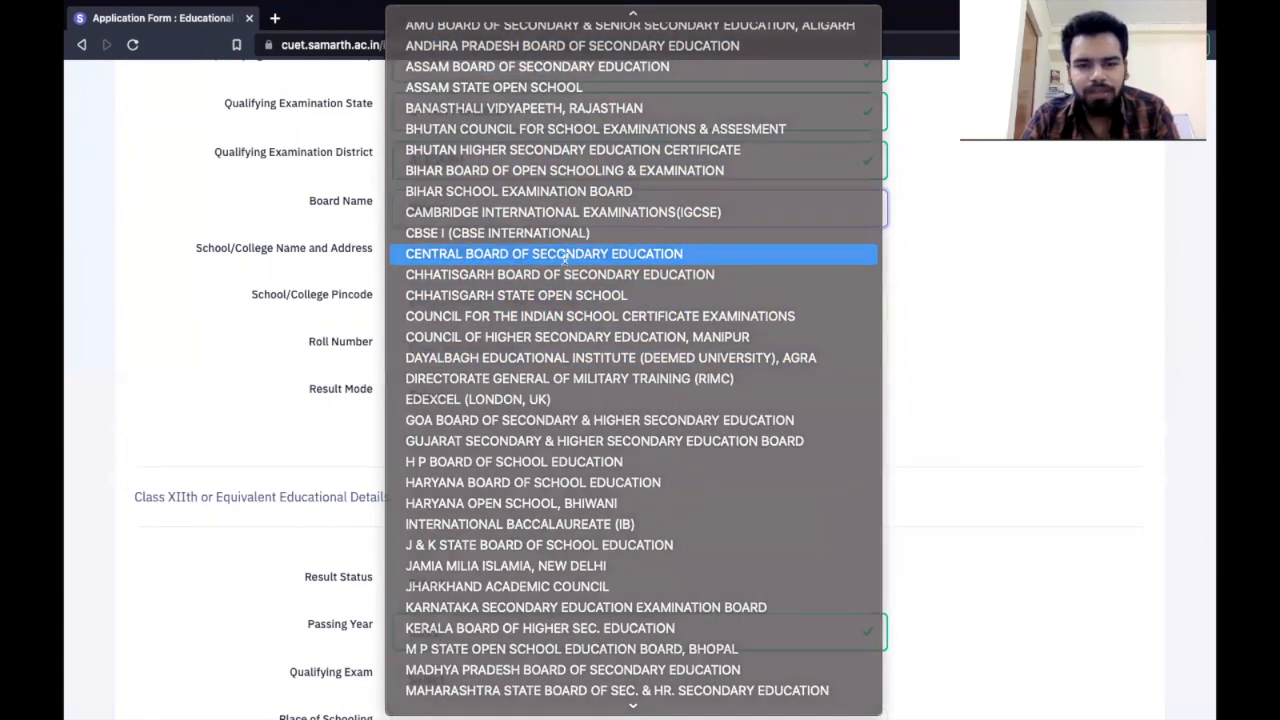
# Step: Enter dsggsf as the Class Xth School/College Name and Address and fill in the School/College Pincode
pyautogui.click(666, 255)
pyautogui.write('dsggsf')
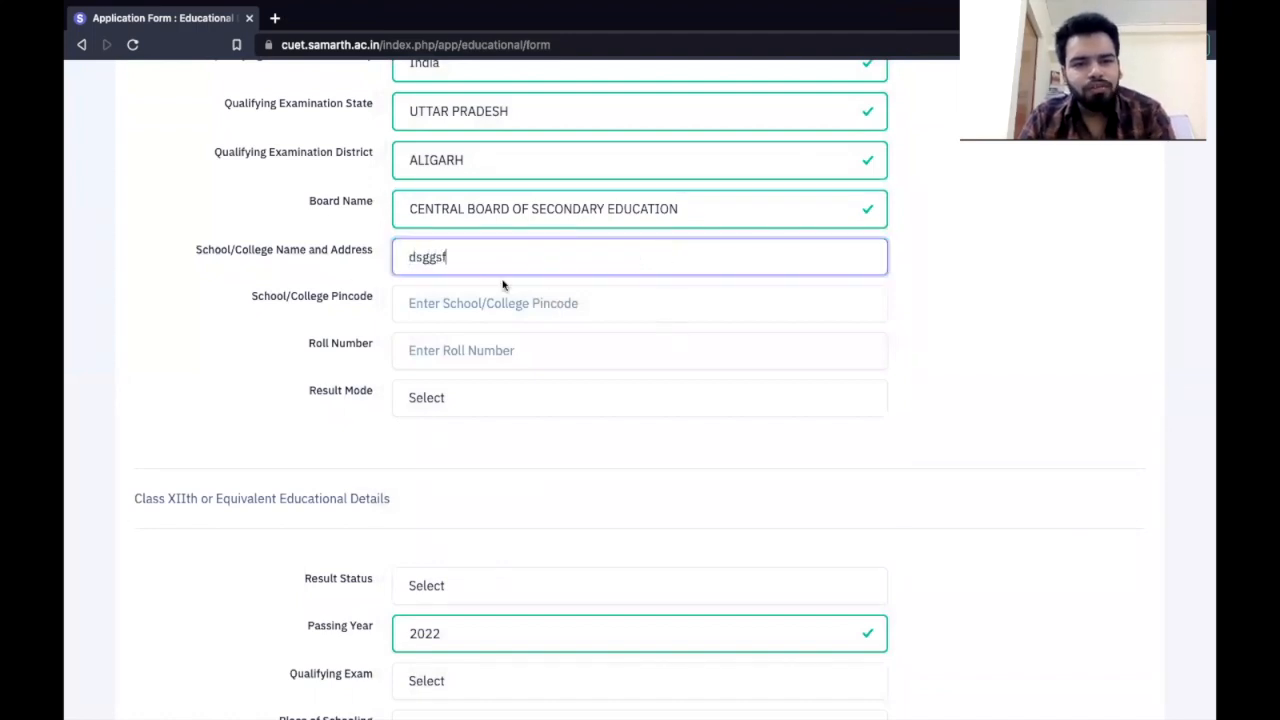
pyautogui.click(584, 314)
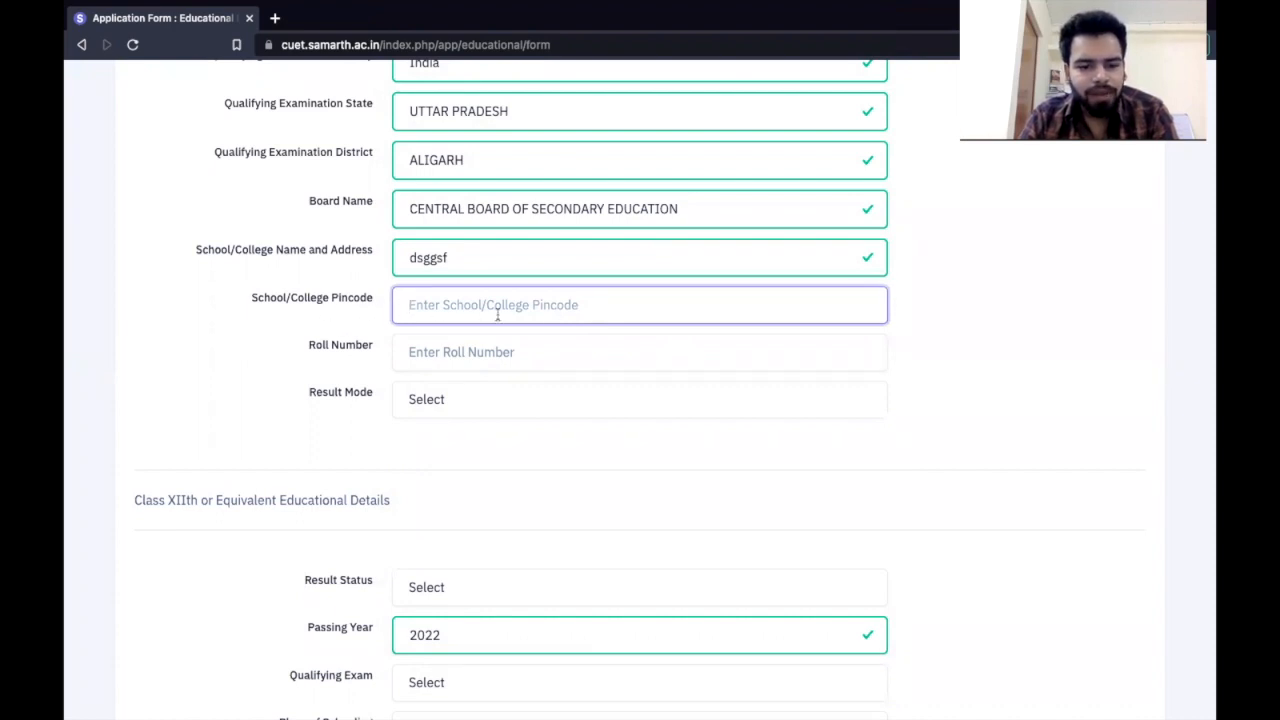
pyautogui.write('20200')
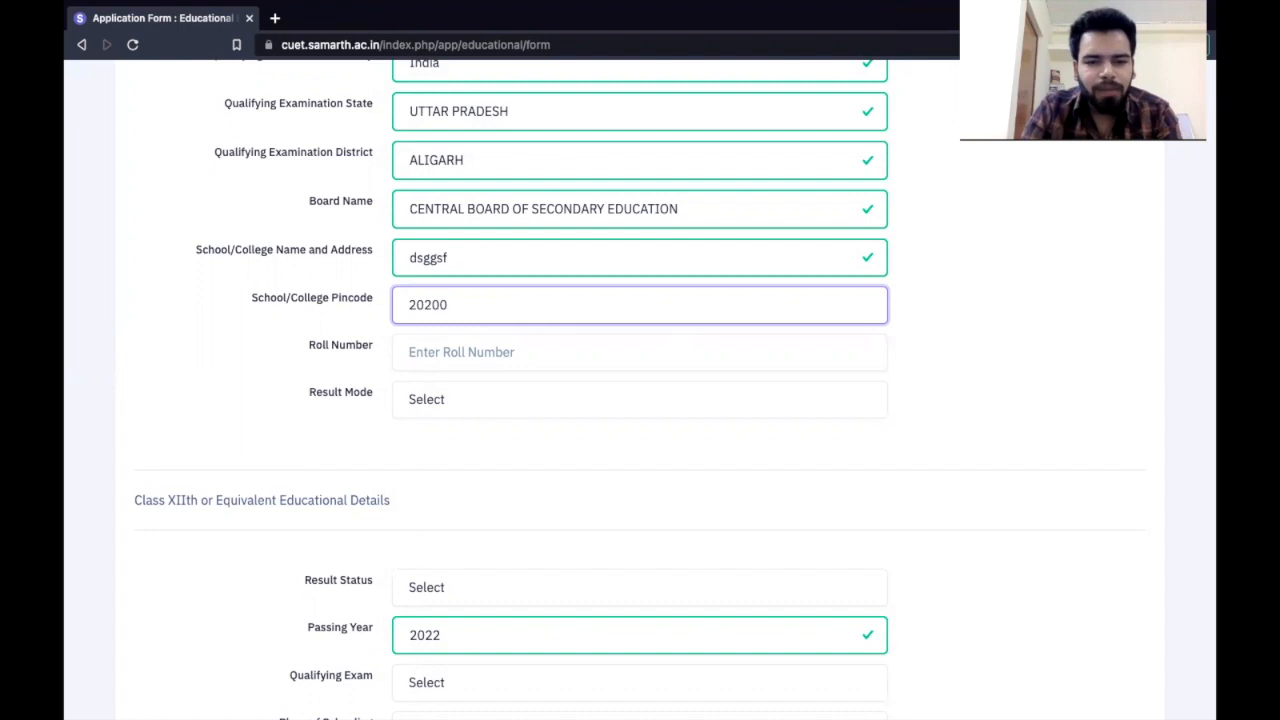
# Step: Enter the Class Xth Roll Number and set the Result Mode to Grade
pyautogui.click(568, 348)
pyautogui.write('12423413')
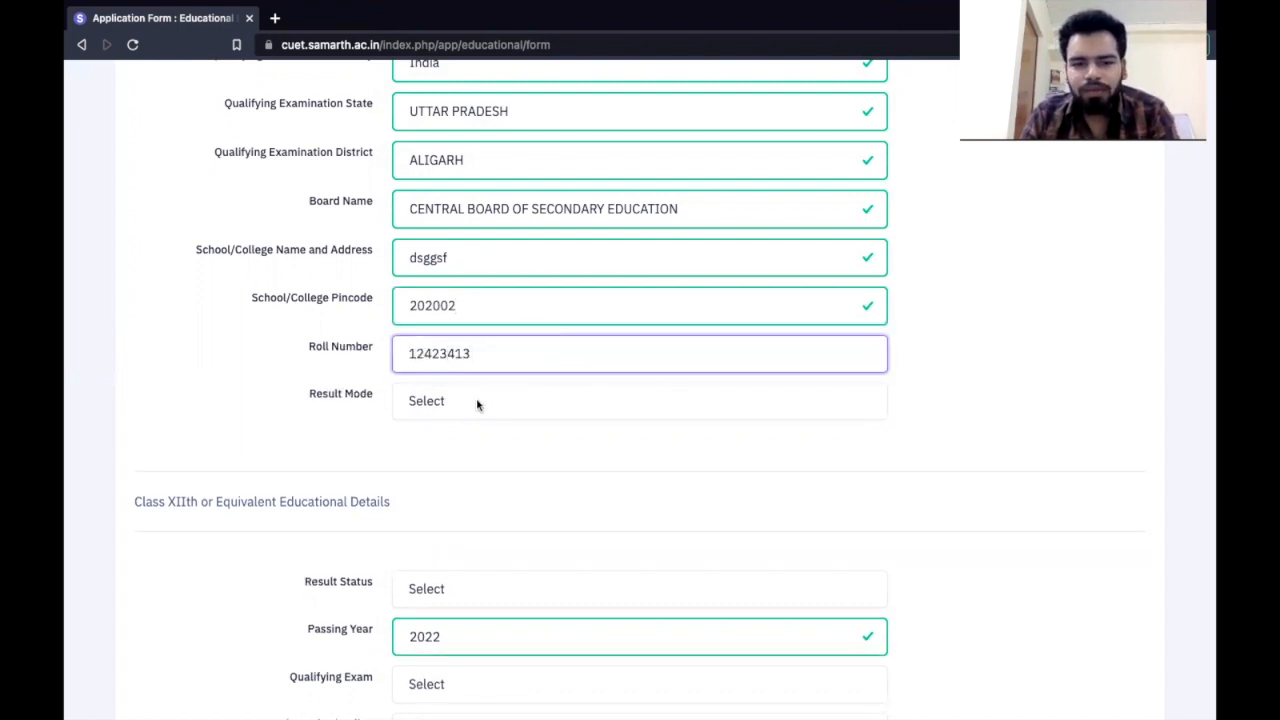
pyautogui.click(477, 402)
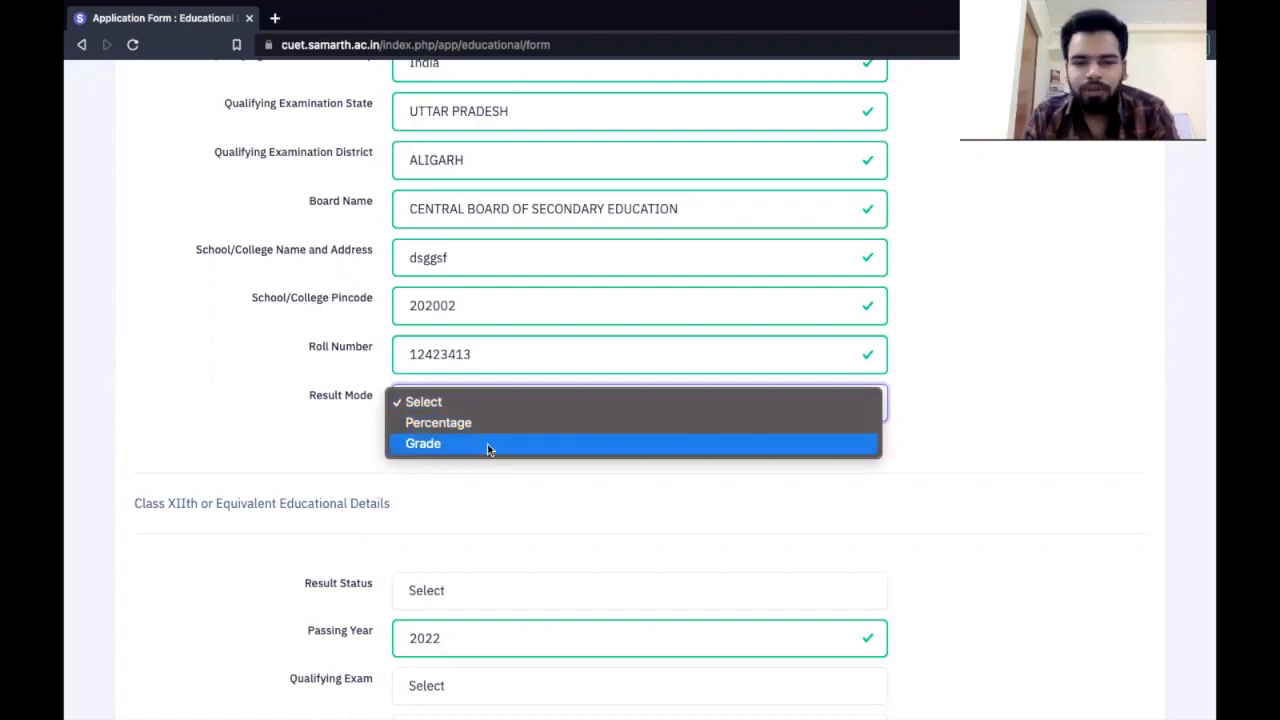
pyautogui.click(481, 444)
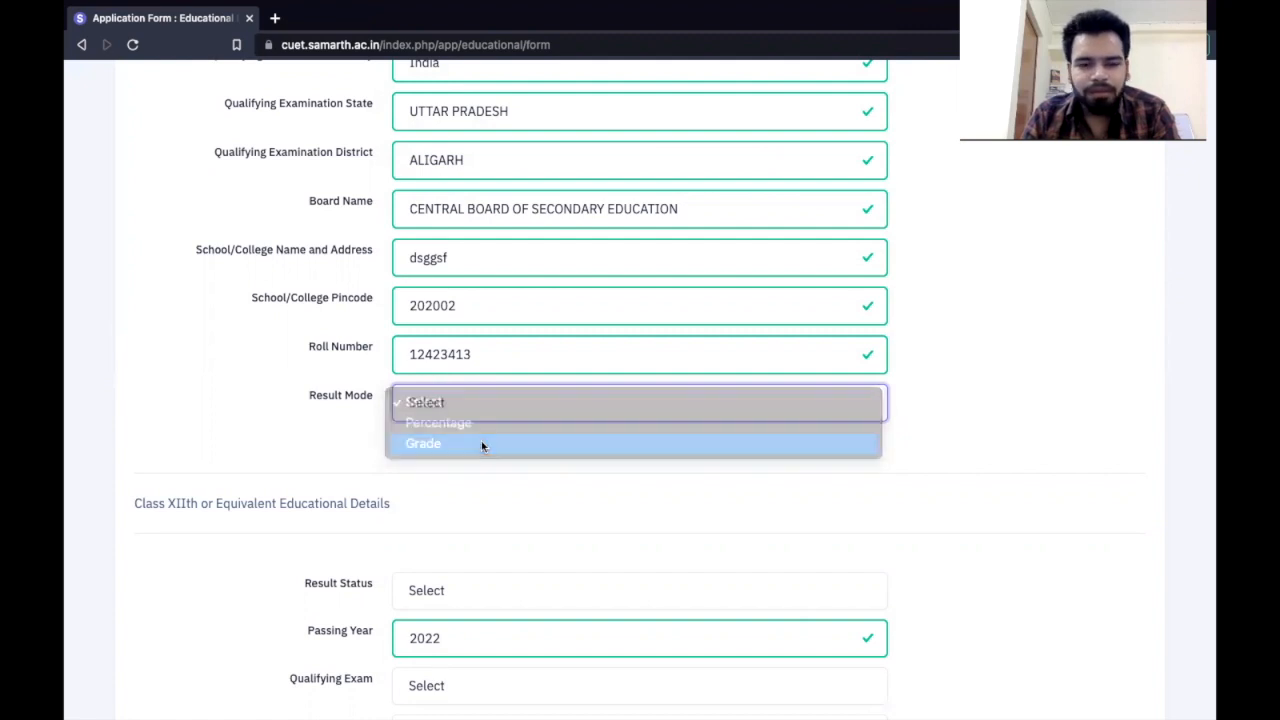
pyautogui.scroll(-1, 483, 440)
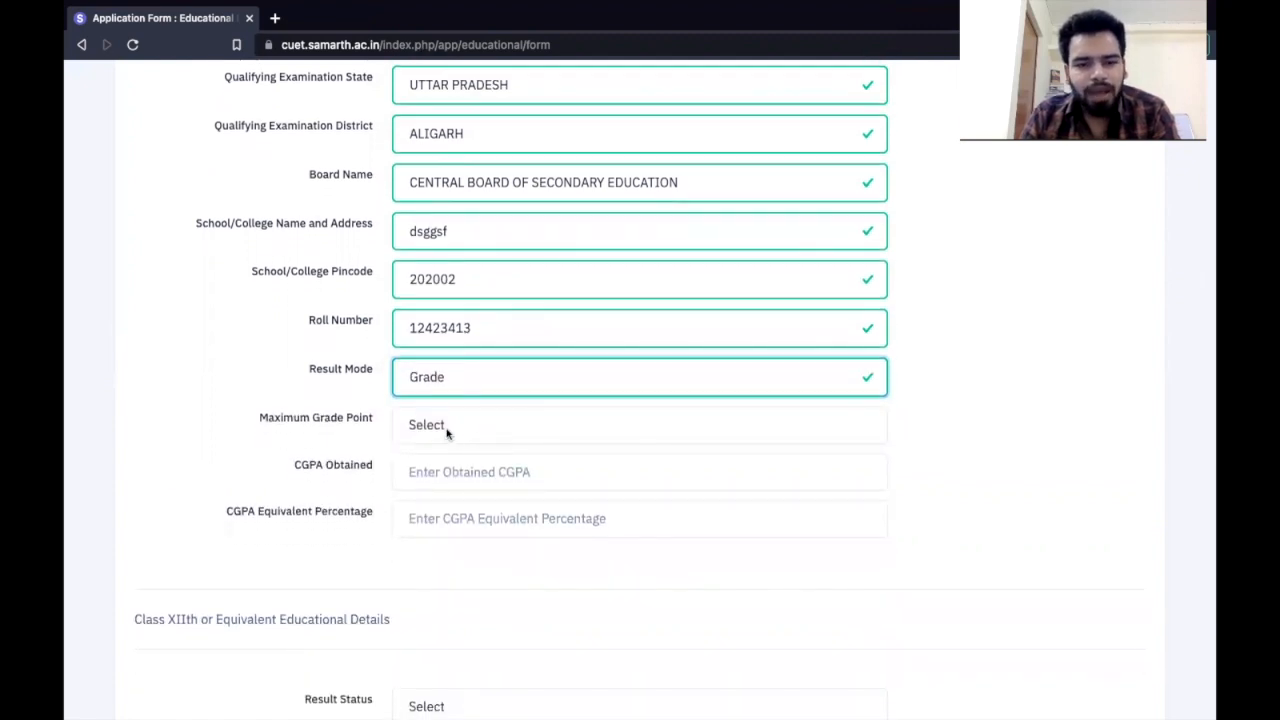
# Step: Set the Class Xth Maximum Grade Point to 10.00 and enter 8 as the CGPA Obtained
pyautogui.click(486, 424)
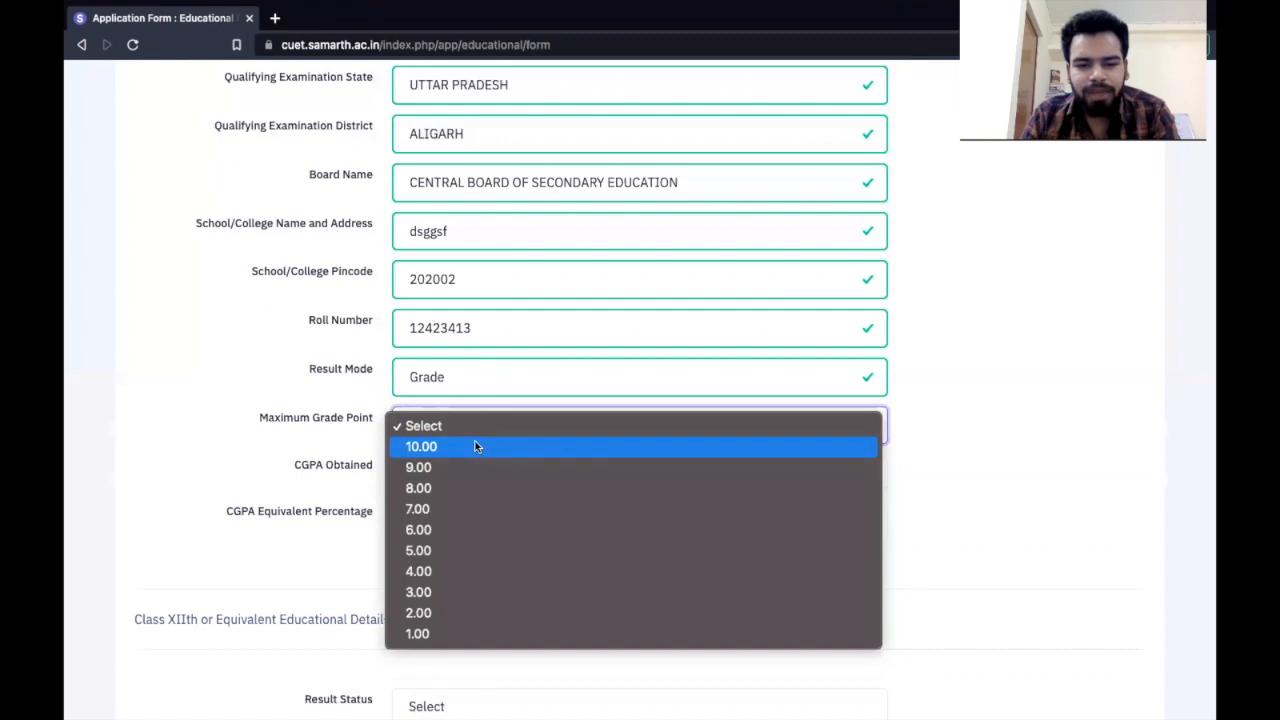
pyautogui.click(477, 446)
pyautogui.click(513, 476)
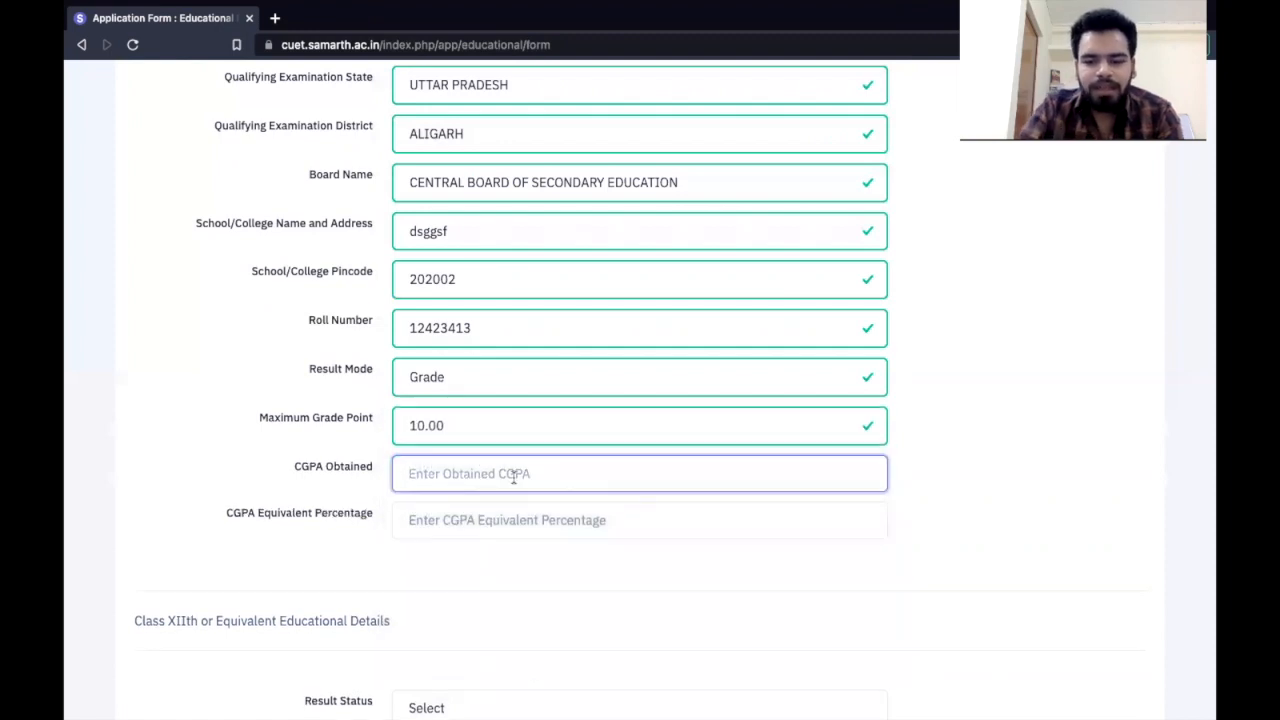
pyautogui.write('9')
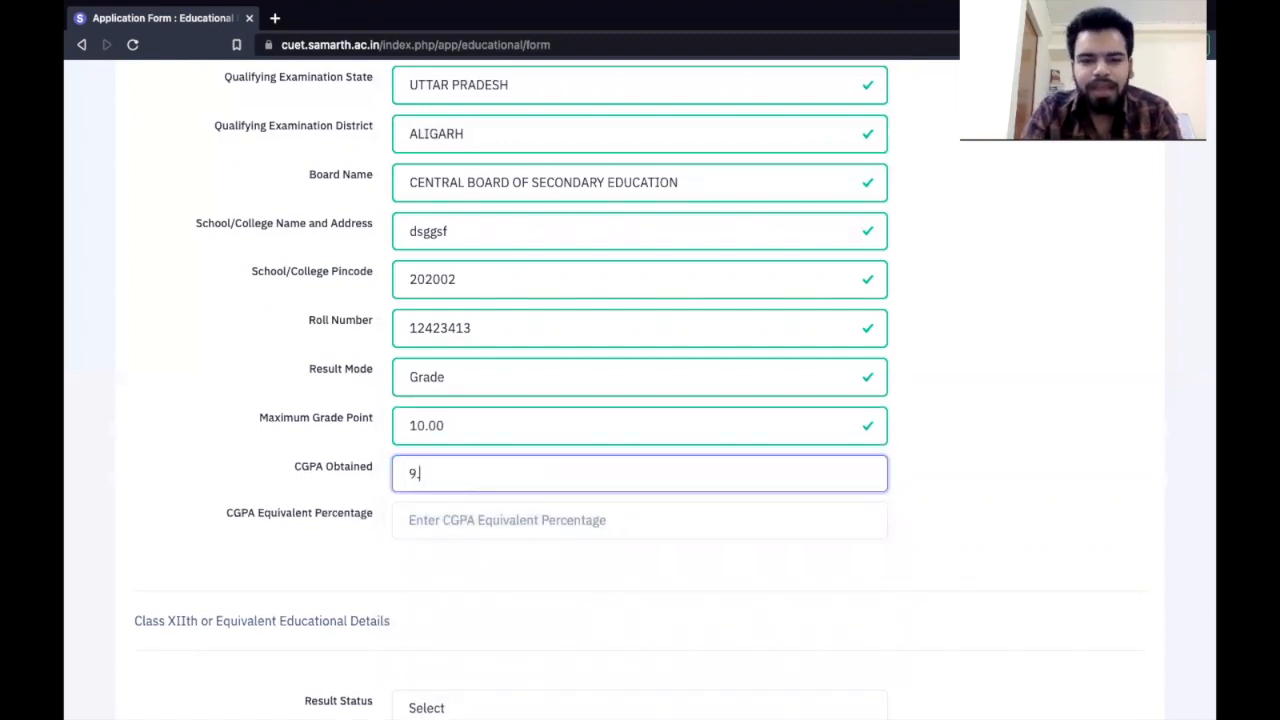
pyautogui.press('BackSpace')
pyautogui.press('BackSpace')
pyautogui.write('8')
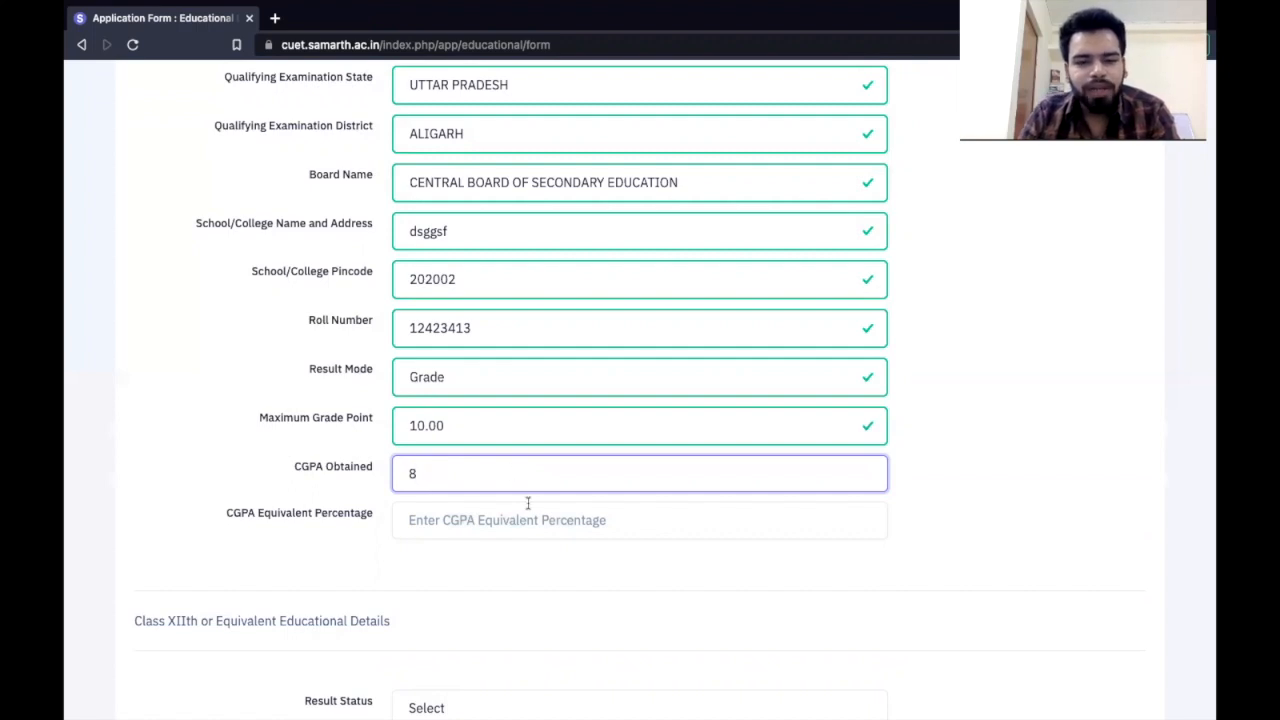
# Step: Enter 76 as the Class Xth CGPA Equivalent Percentage
pyautogui.click(452, 530)
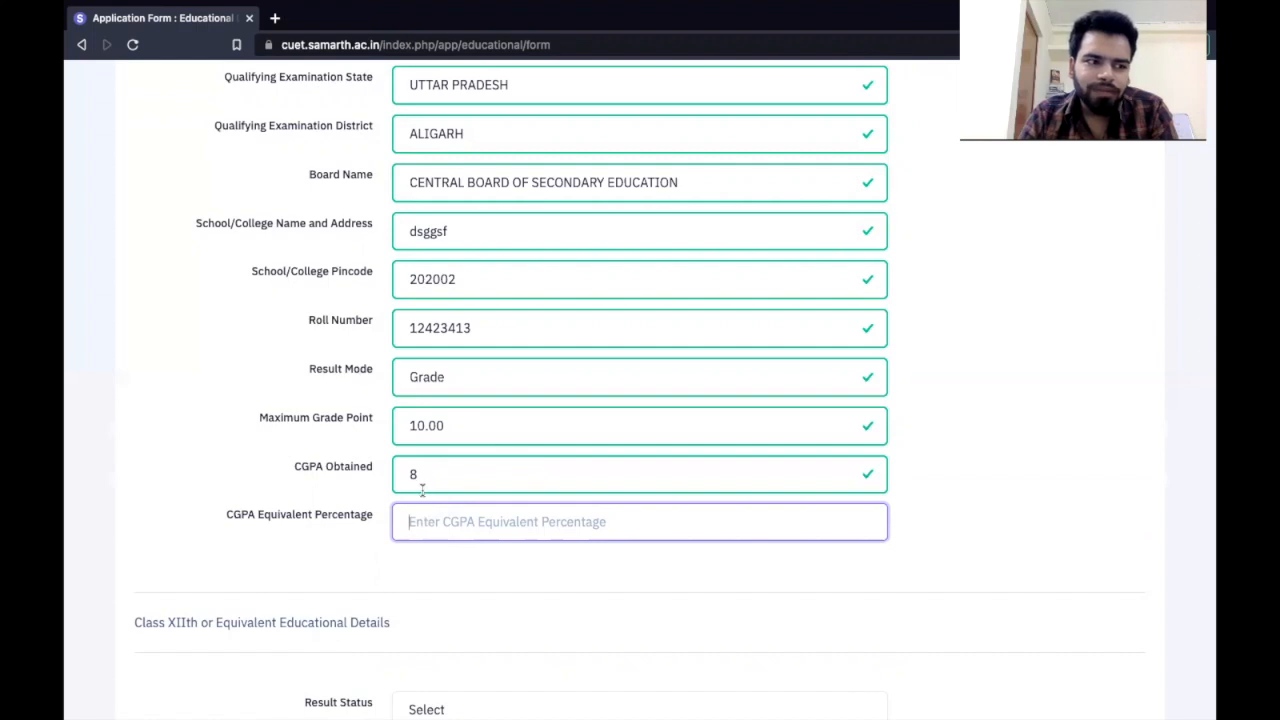
pyautogui.write('76')
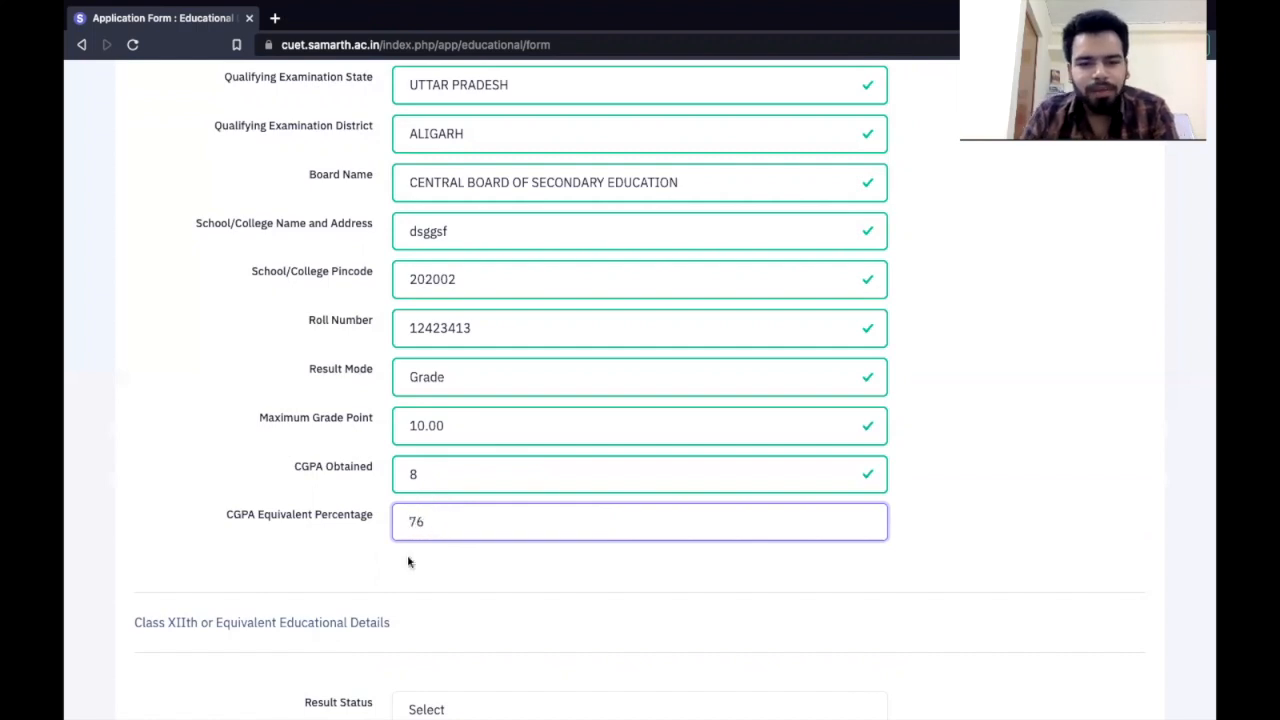
pyautogui.scroll(-2, 408, 562)
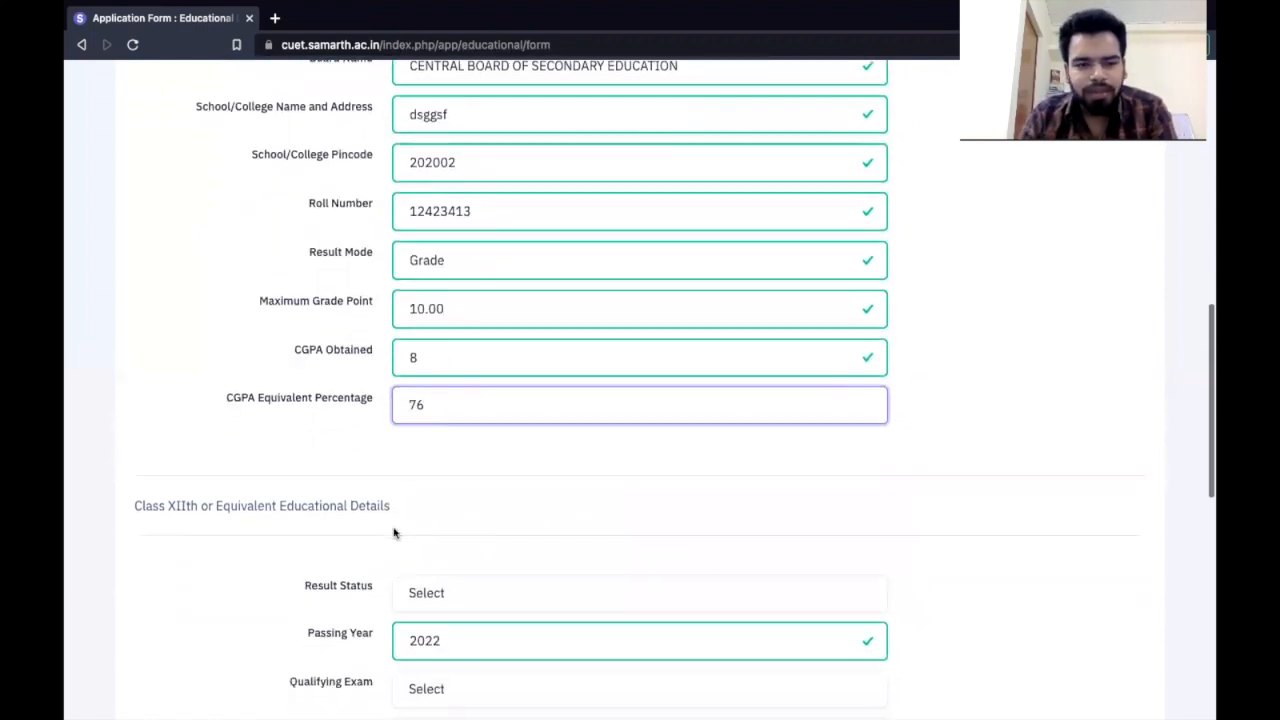
pyautogui.scroll(-1, 394, 533)
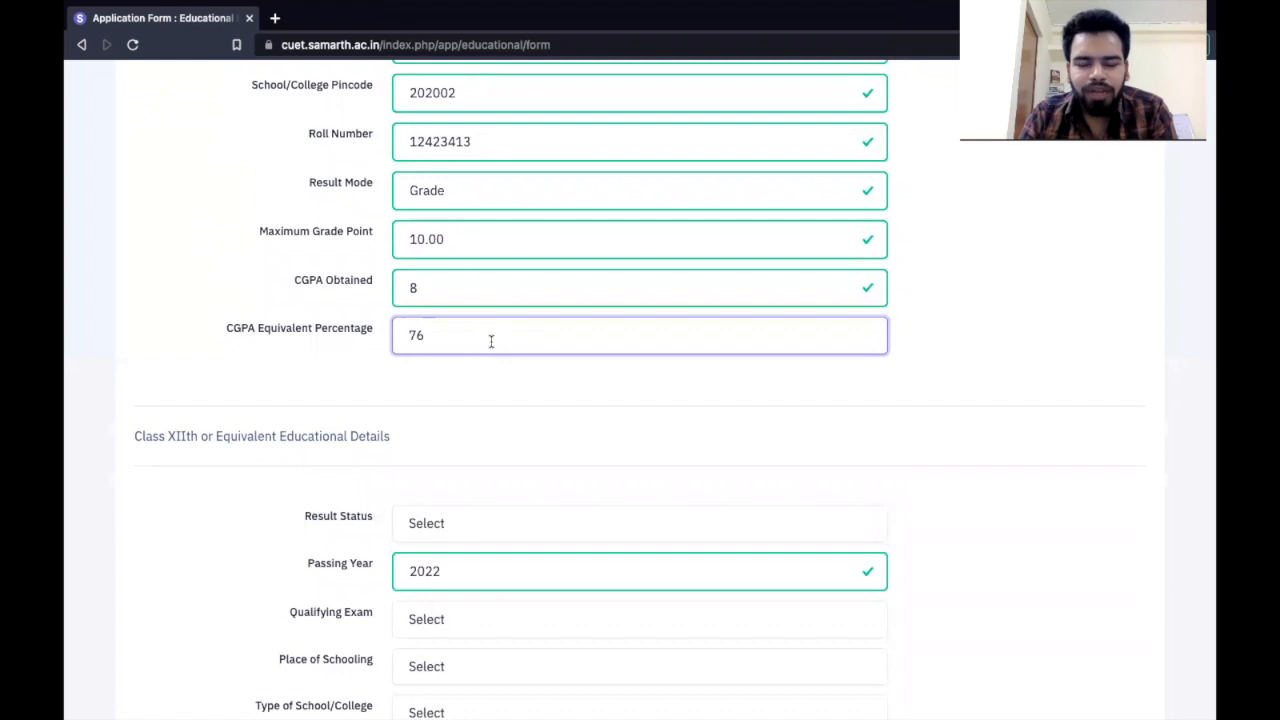
pyautogui.scroll(-2, 560, 403)
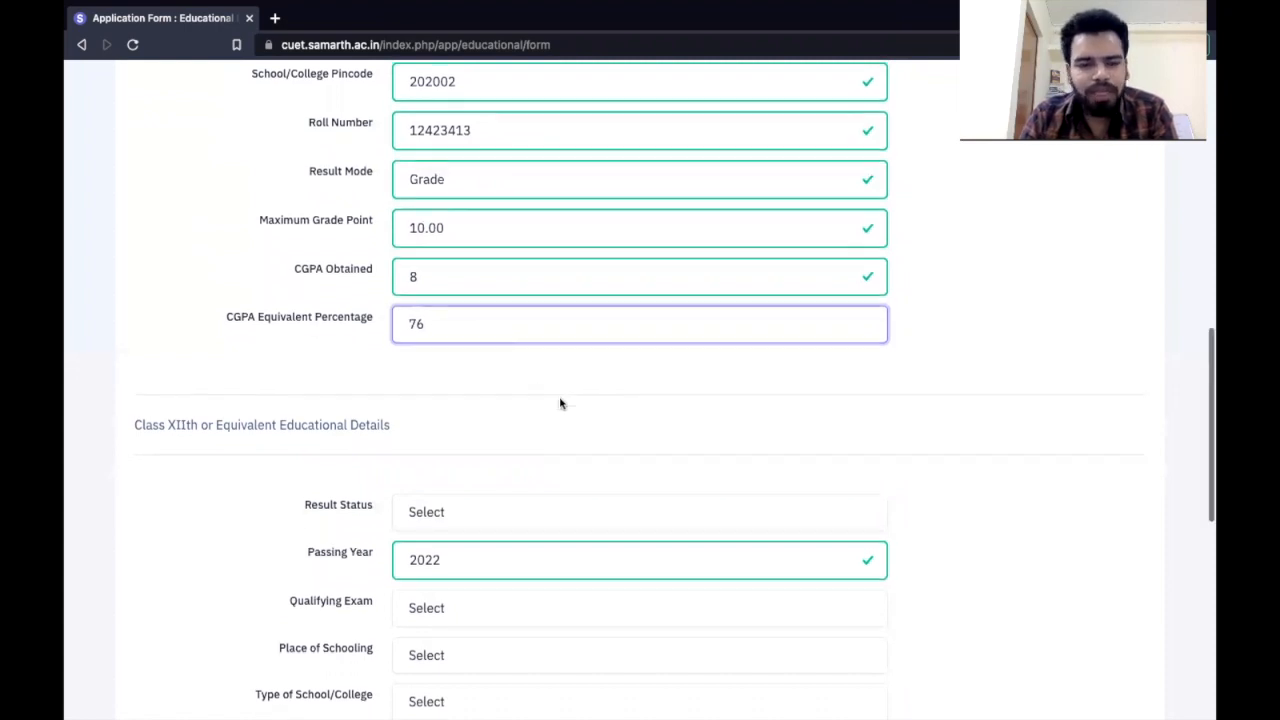
# Step: Review the completed Class Xth details and set the Class XIIth Result Status to Appearing
pyautogui.click(484, 395)
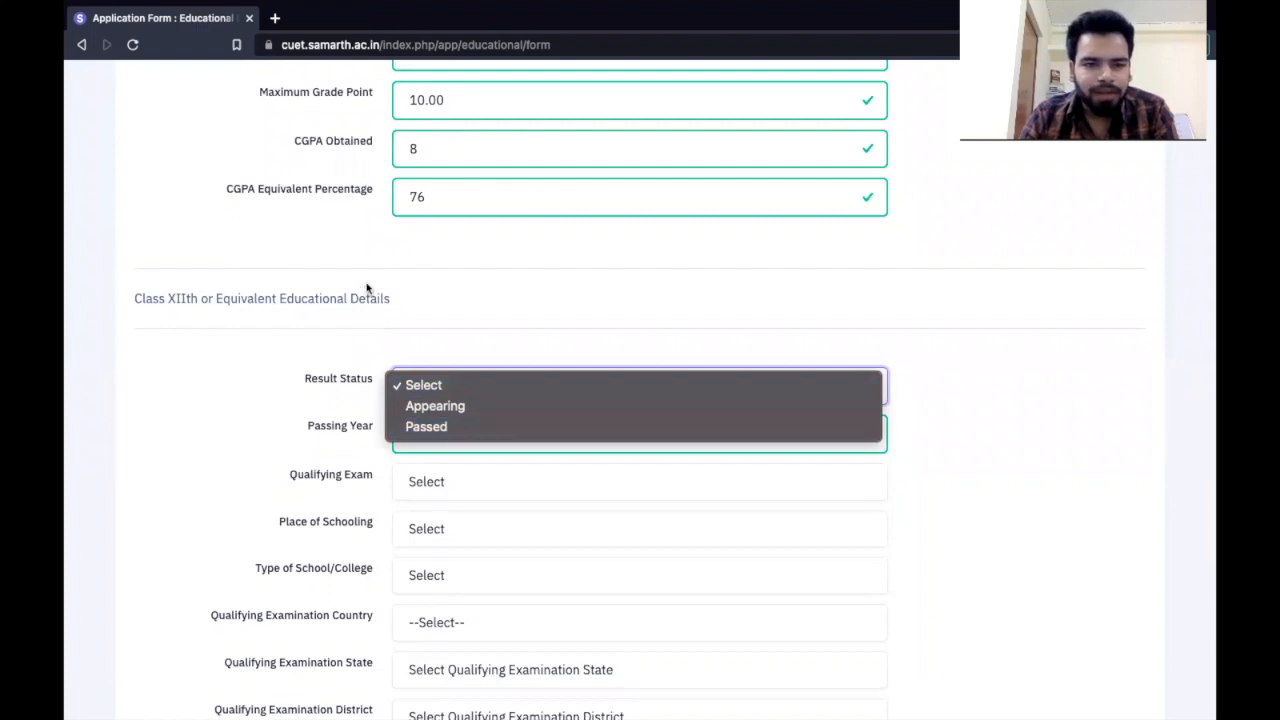
pyautogui.click(173, 348)
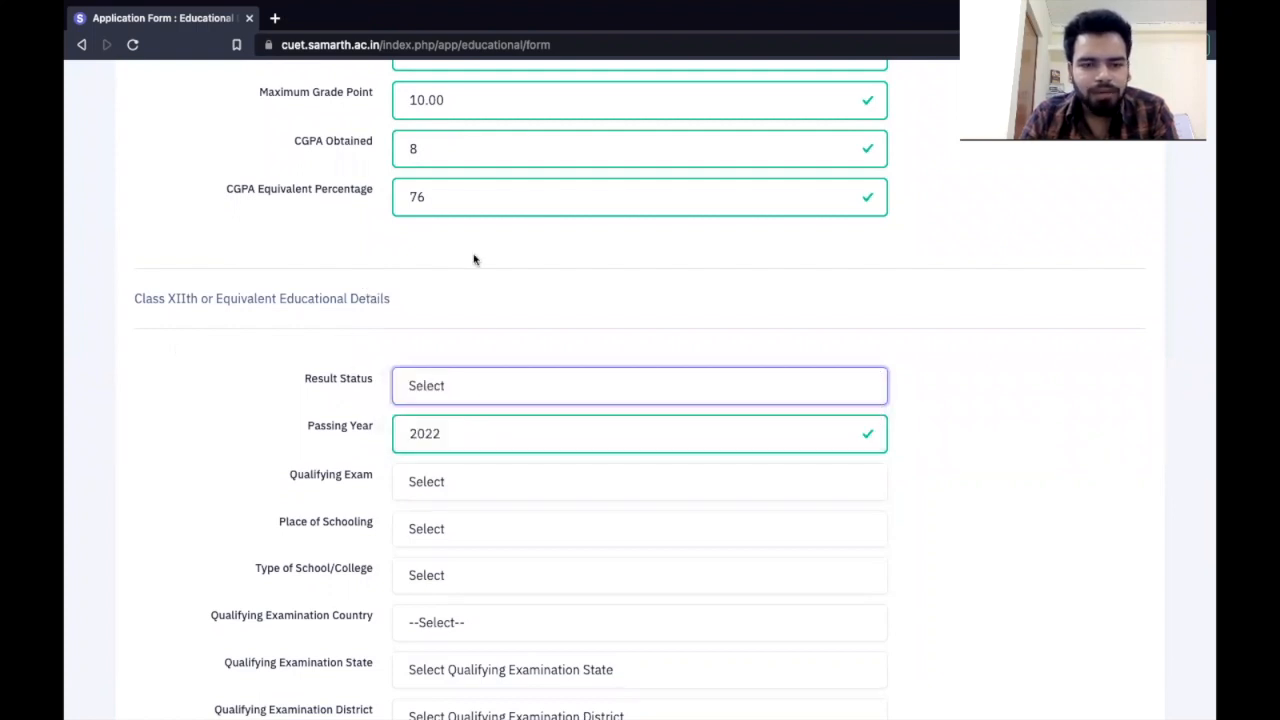
pyautogui.scroll(10, 474, 259)
pyautogui.scroll(-3, 337, 443)
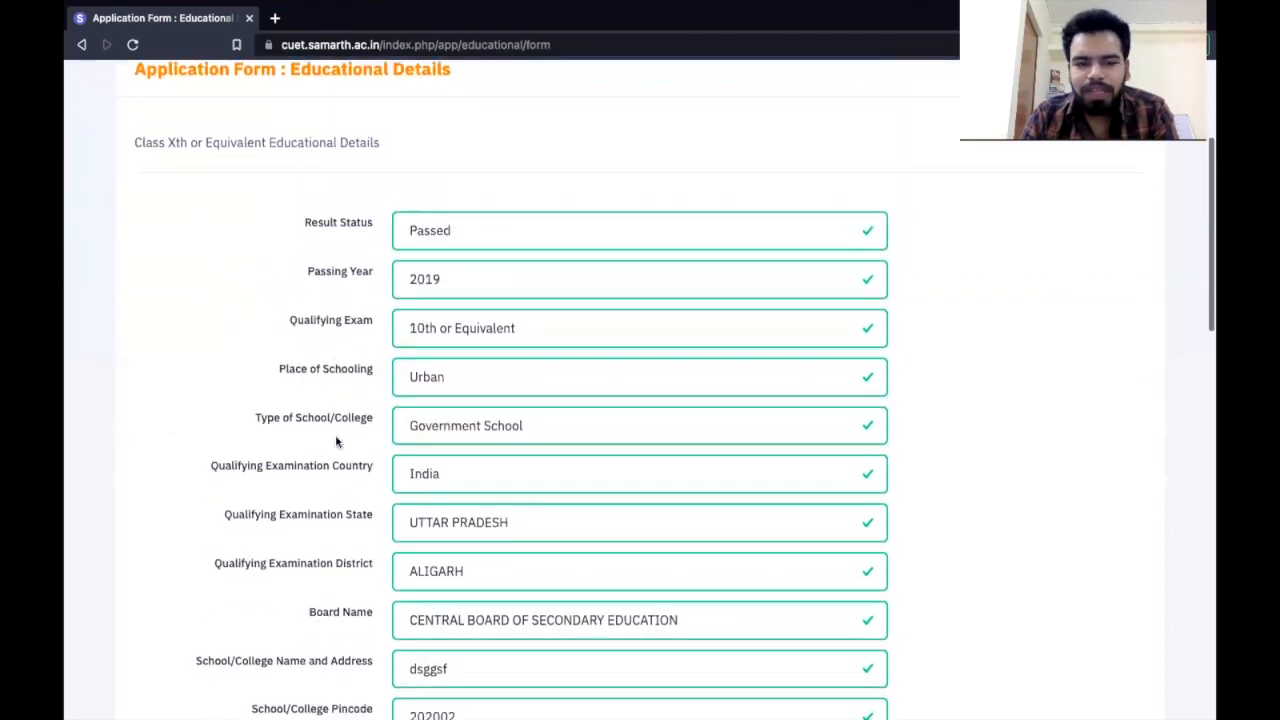
pyautogui.scroll(-6, 567, 197)
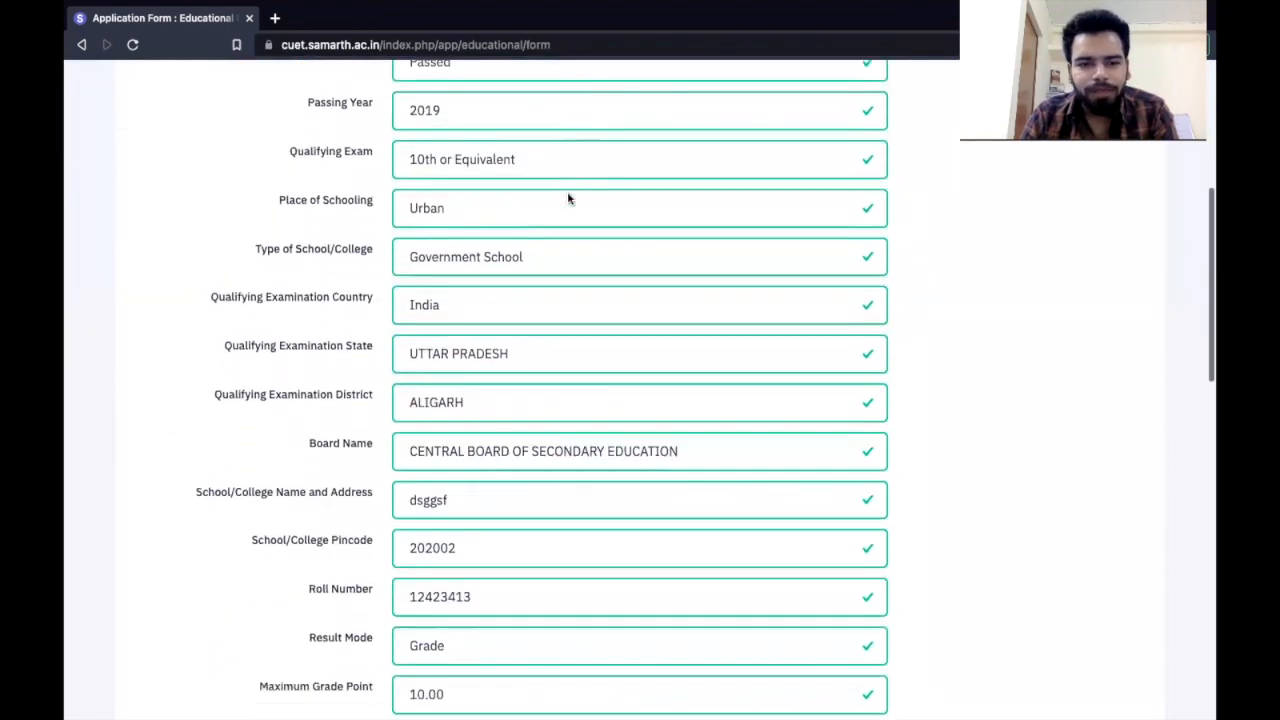
pyautogui.scroll(-3, 568, 198)
pyautogui.click(443, 292)
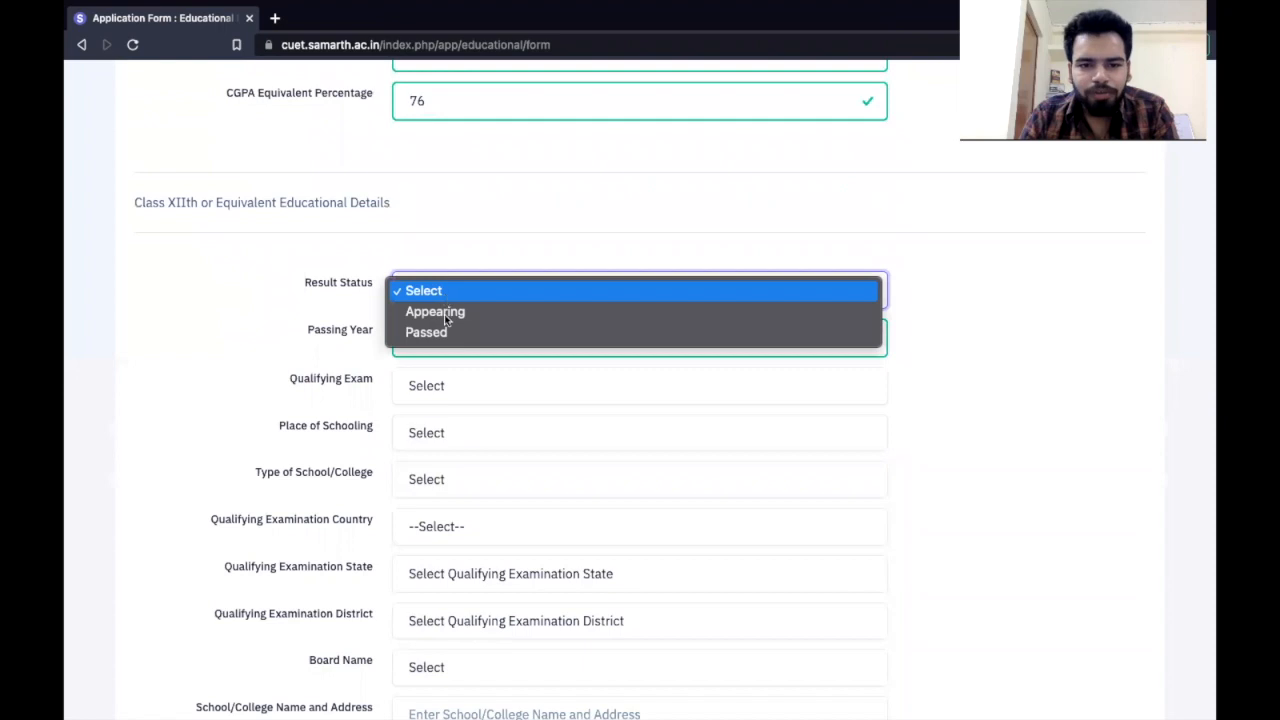
pyautogui.click(504, 314)
# Step: Set the Class XIIth Qualifying Exam to 12th or Equivalent and the Place of Schooling to Urban
pyautogui.scroll(-3, 505, 318)
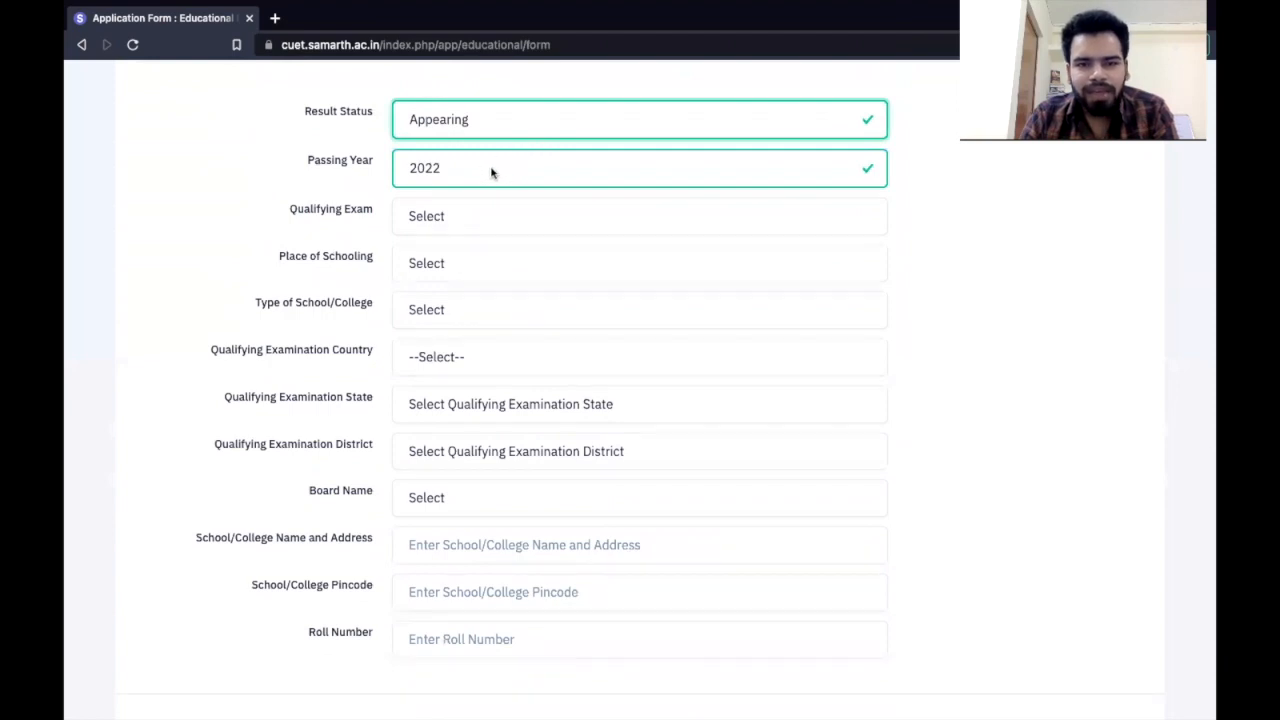
pyautogui.click(474, 218)
pyautogui.click(476, 236)
pyautogui.click(473, 263)
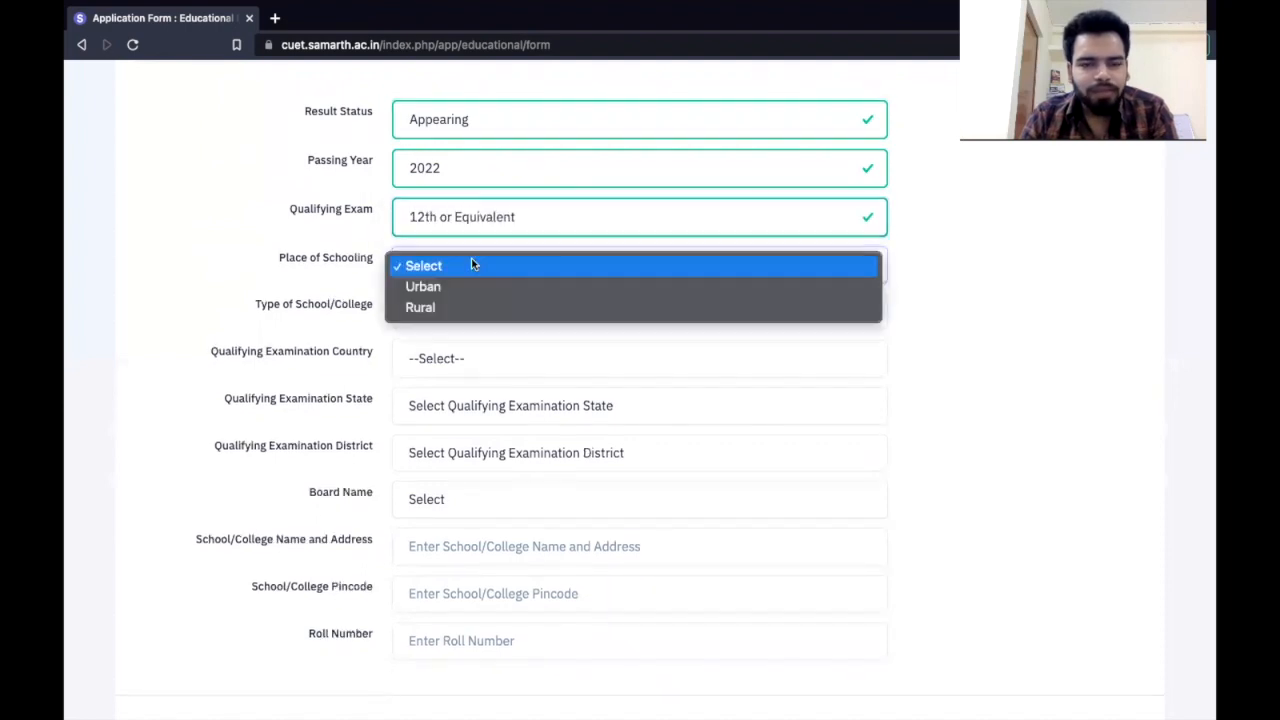
pyautogui.click(470, 286)
# Step: Set the Class XIIth Type of School/College to Government School and the Qualifying Examination Country to India
pyautogui.click(469, 311)
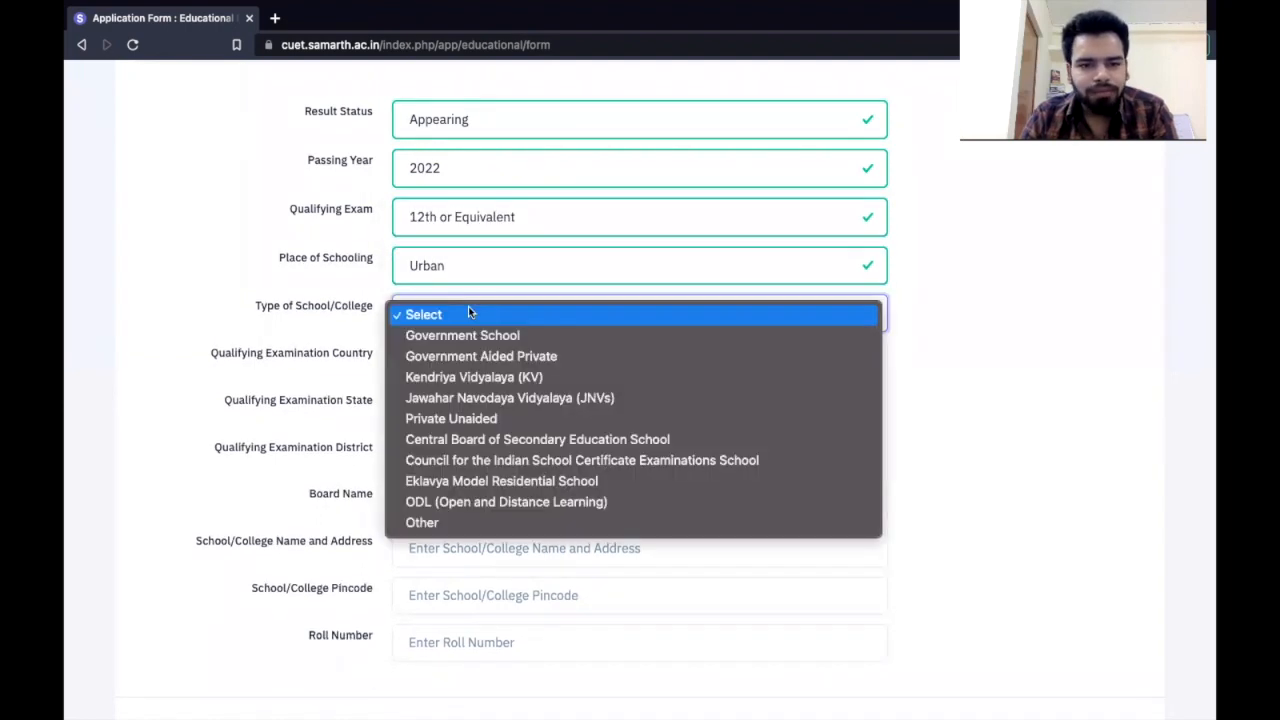
pyautogui.click(470, 335)
pyautogui.click(468, 362)
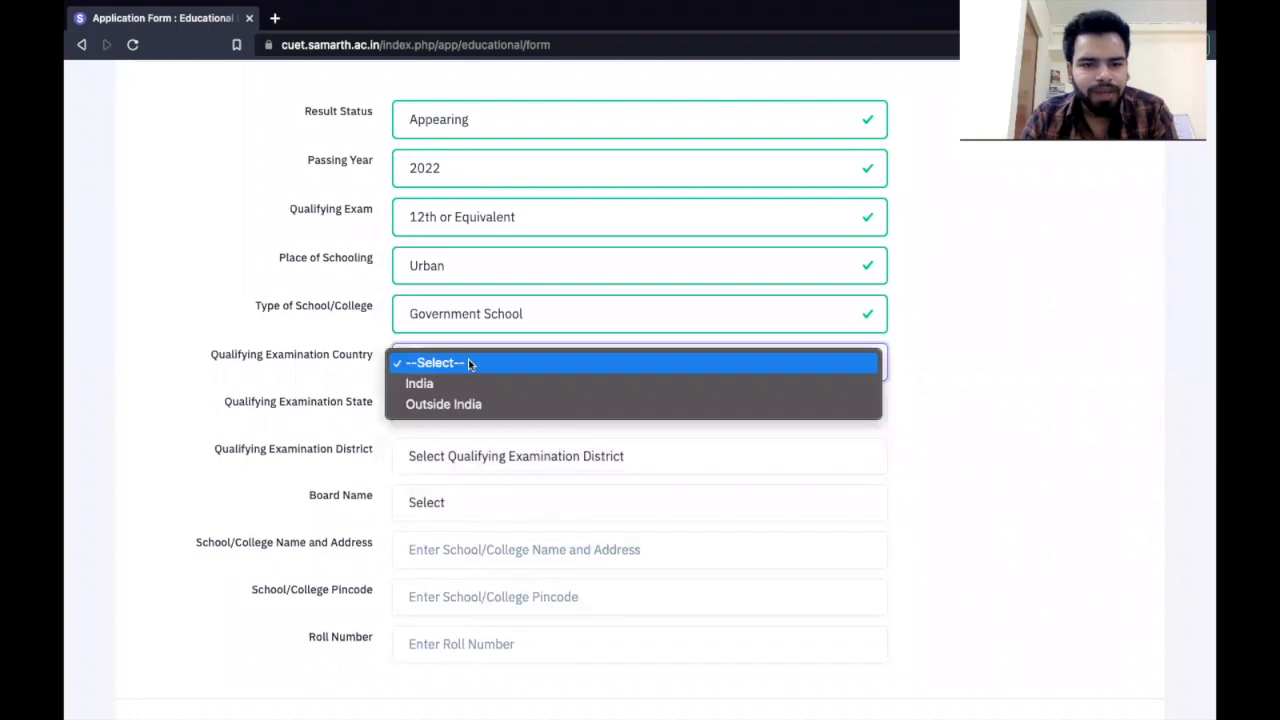
pyautogui.click(470, 386)
# Step: Set the Class XIIth Qualifying Examination State to UTTAR PRADESH and the Qualifying Examination District to ALIGARH
pyautogui.scroll(-3, 470, 386)
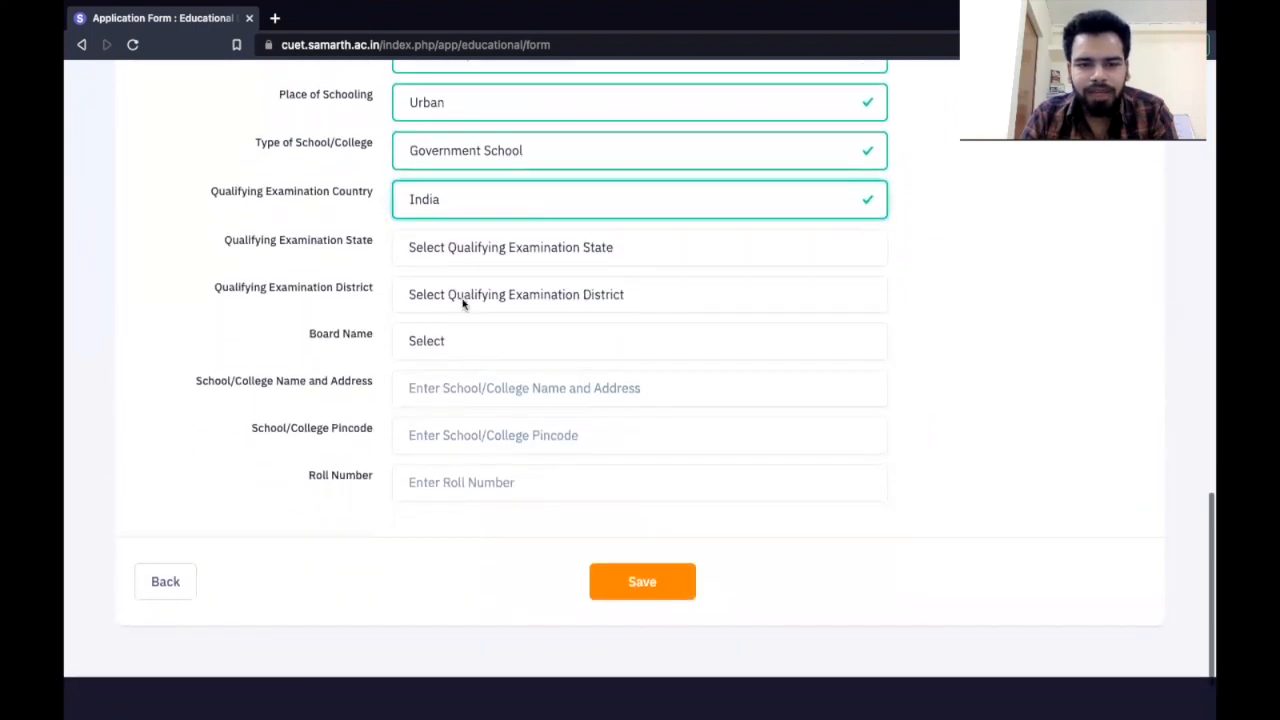
pyautogui.click(436, 247)
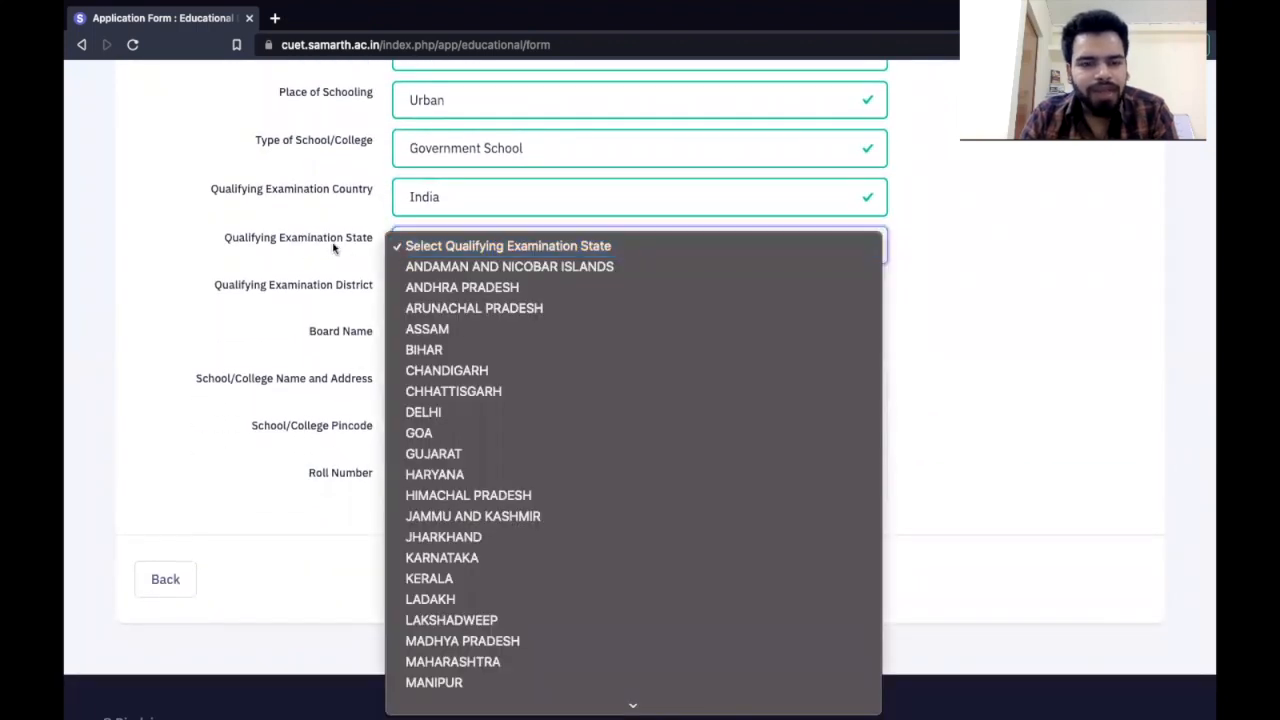
pyautogui.scroll(-5, 477, 474)
pyautogui.click(473, 658)
pyautogui.click(547, 296)
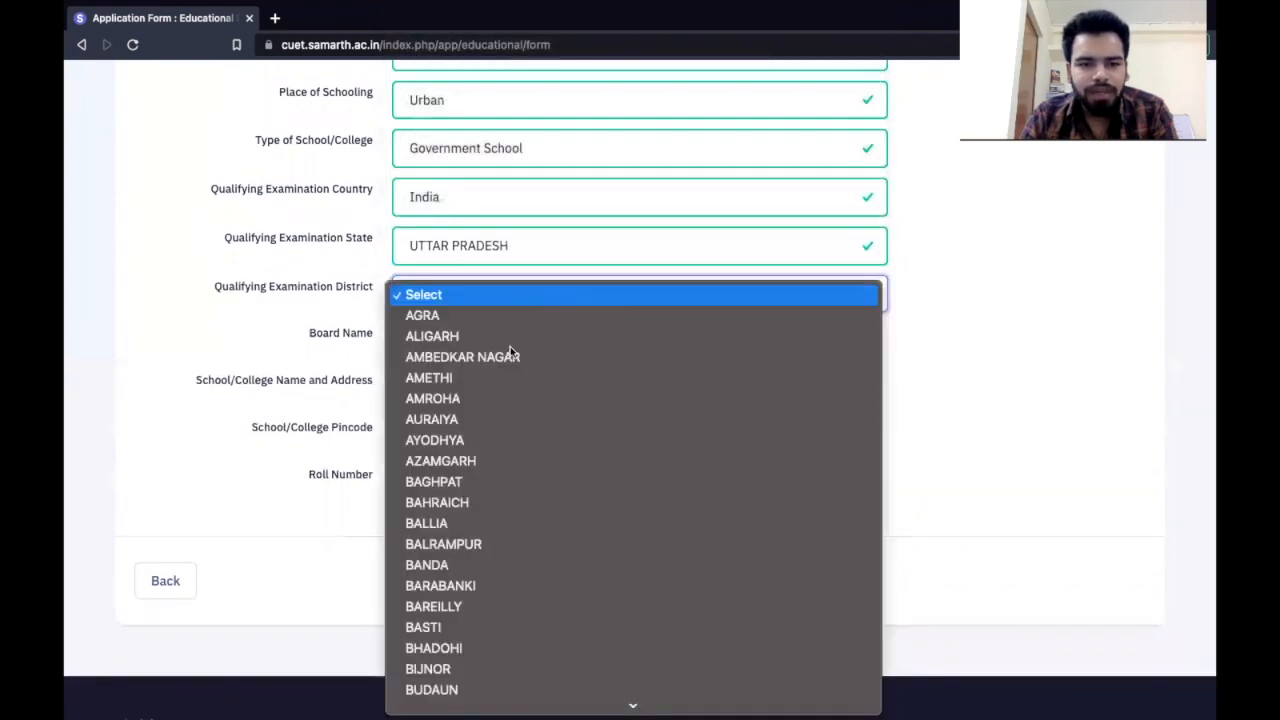
pyautogui.click(473, 337)
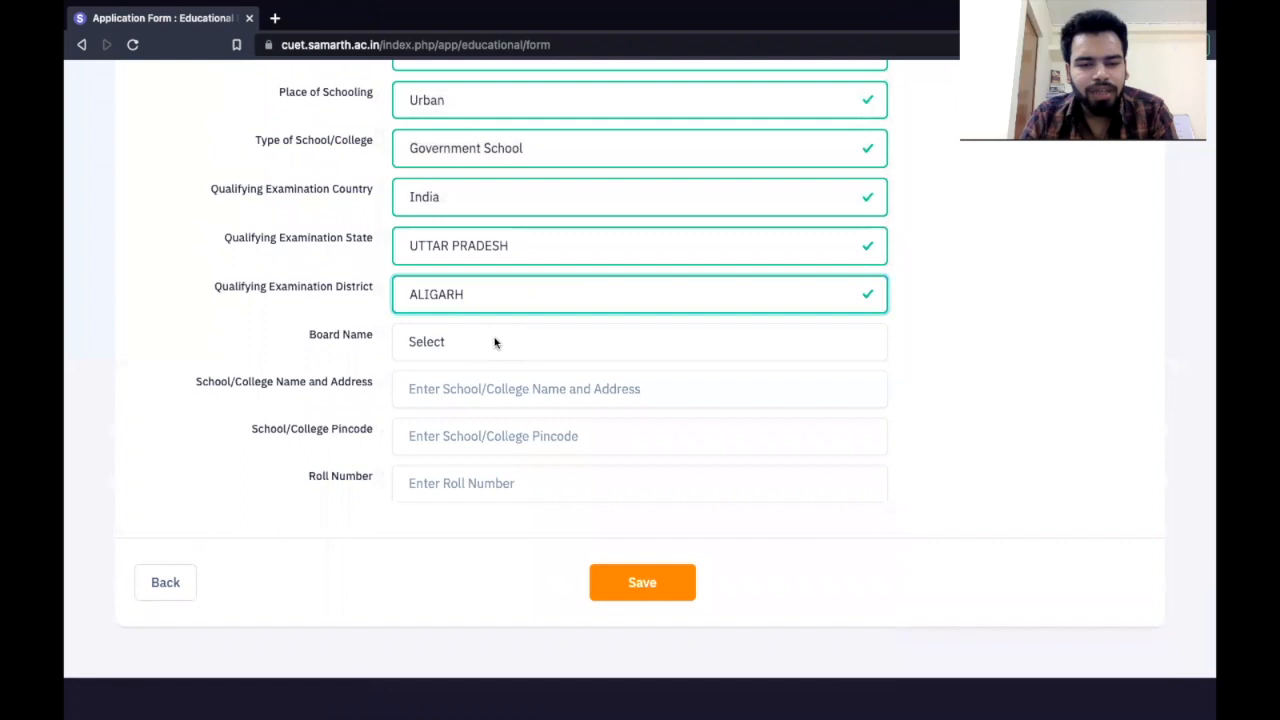
# Step: Set the Class XIIth Board Name to ALIGARH MUSLIM UNIVERSITY, ALIGARH and enter fefdafdgd as the School/College Name and Address
pyautogui.click(494, 342)
pyautogui.click(486, 378)
pyautogui.scroll(-1, 486, 378)
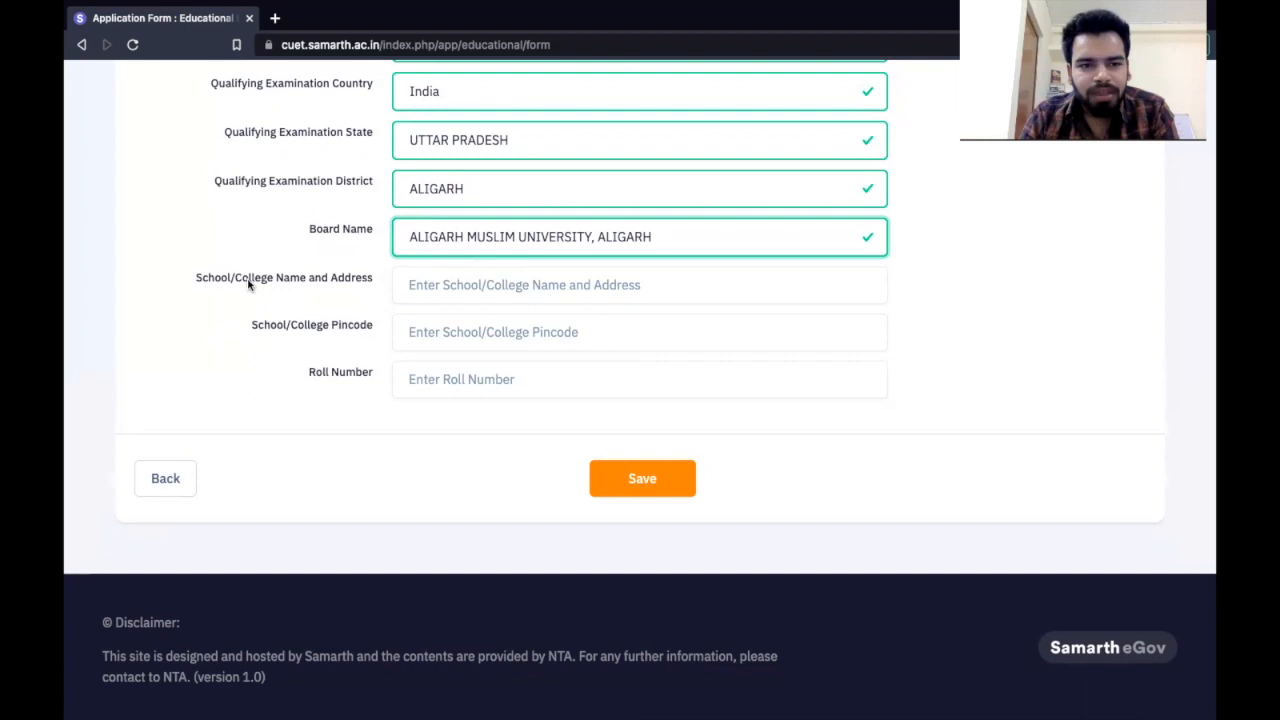
pyautogui.click(464, 283)
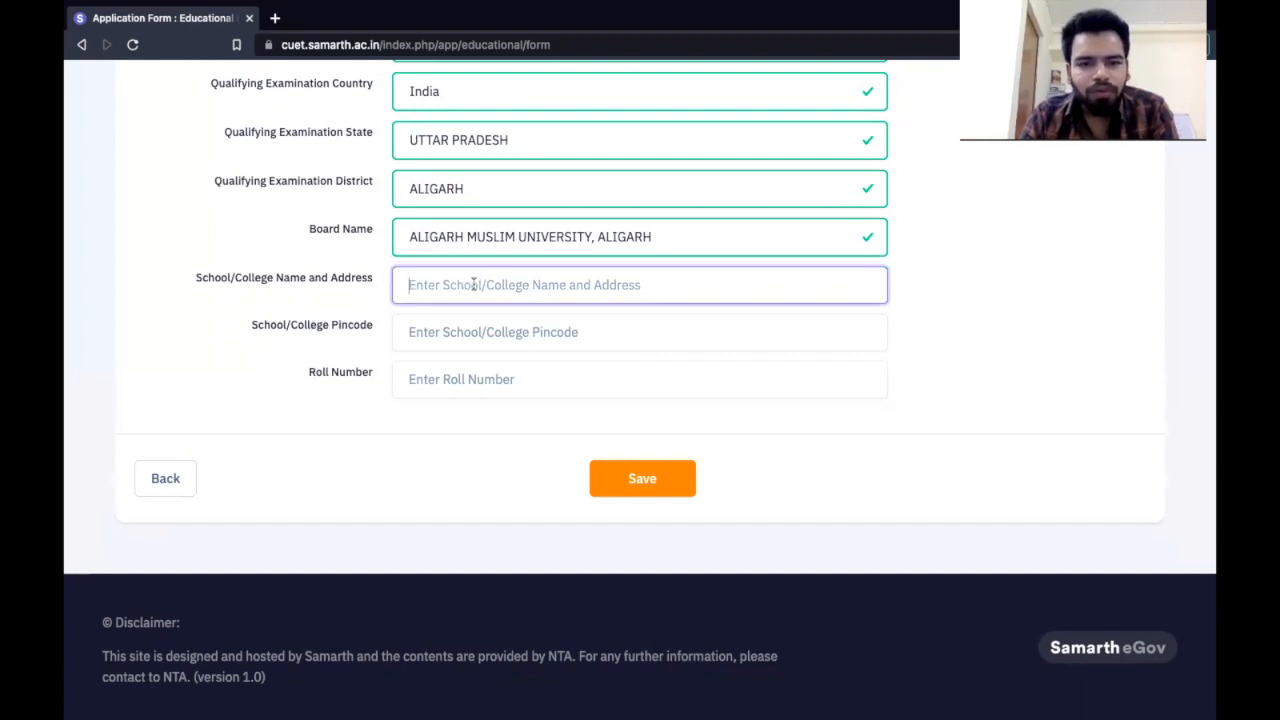
pyautogui.write('fefdafdgd')
# Step: Enter fadfasfadf as the Class XIIth School/College Pincode and fill in the Roll Number
pyautogui.click(475, 330)
pyautogui.write('fadfasfadf')
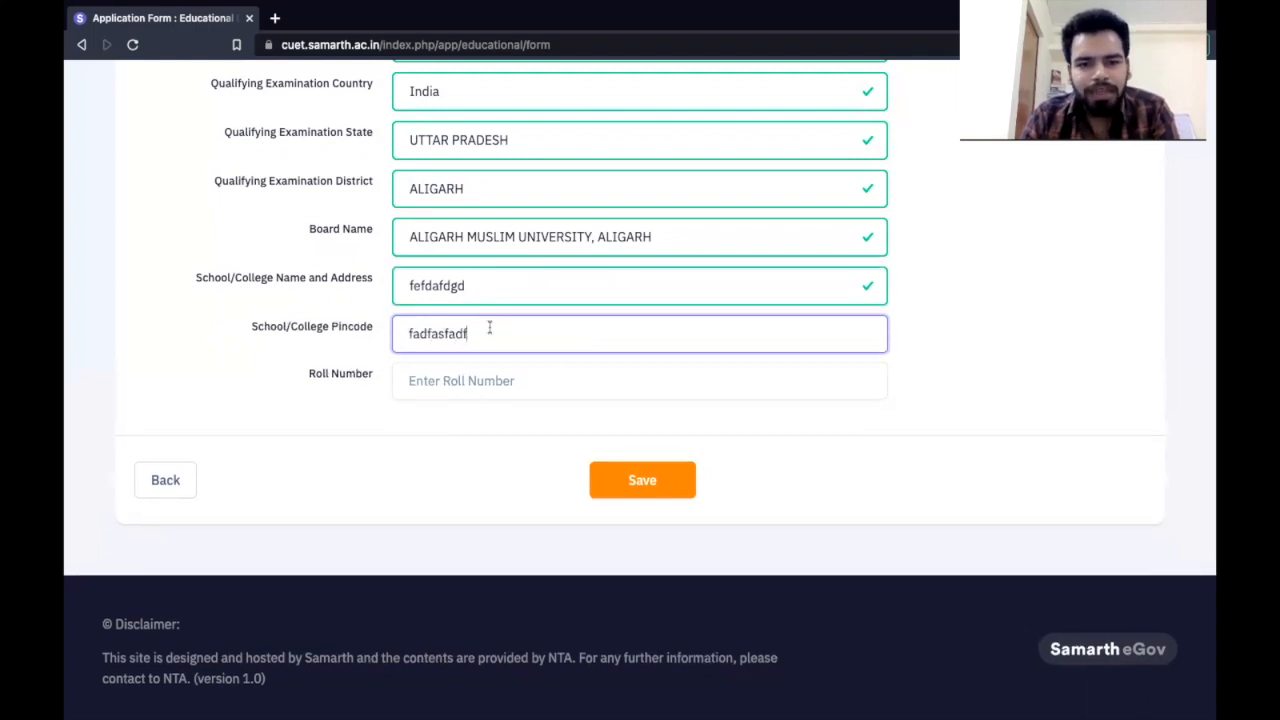
pyautogui.click(519, 375)
pyautogui.write('12341443')
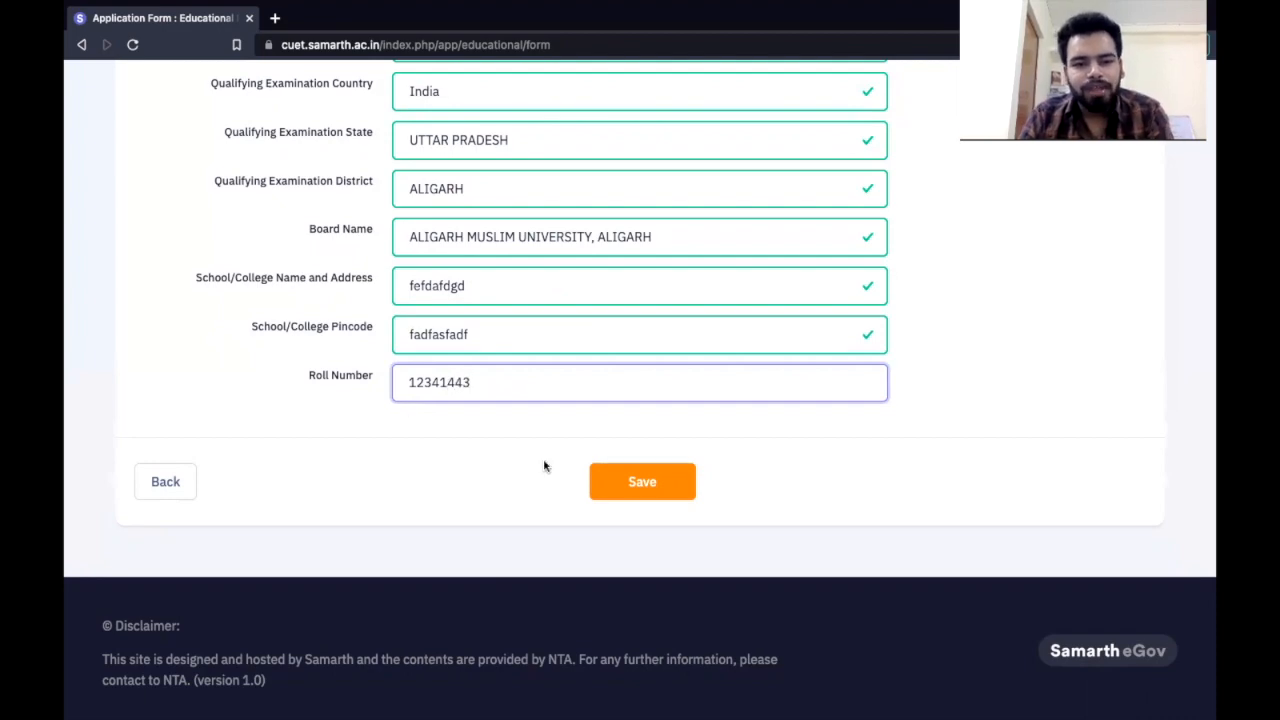
# Step: Save the completed Educational Details form
pyautogui.click(592, 468)
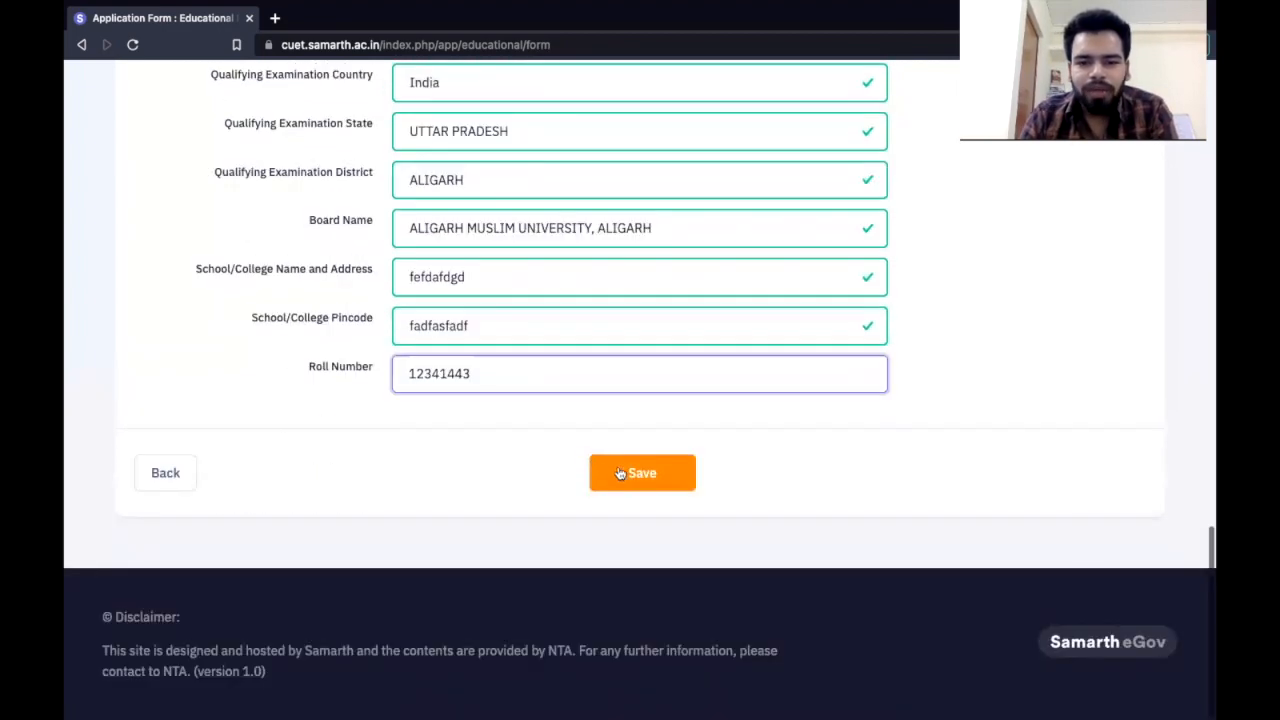
pyautogui.click(626, 474)
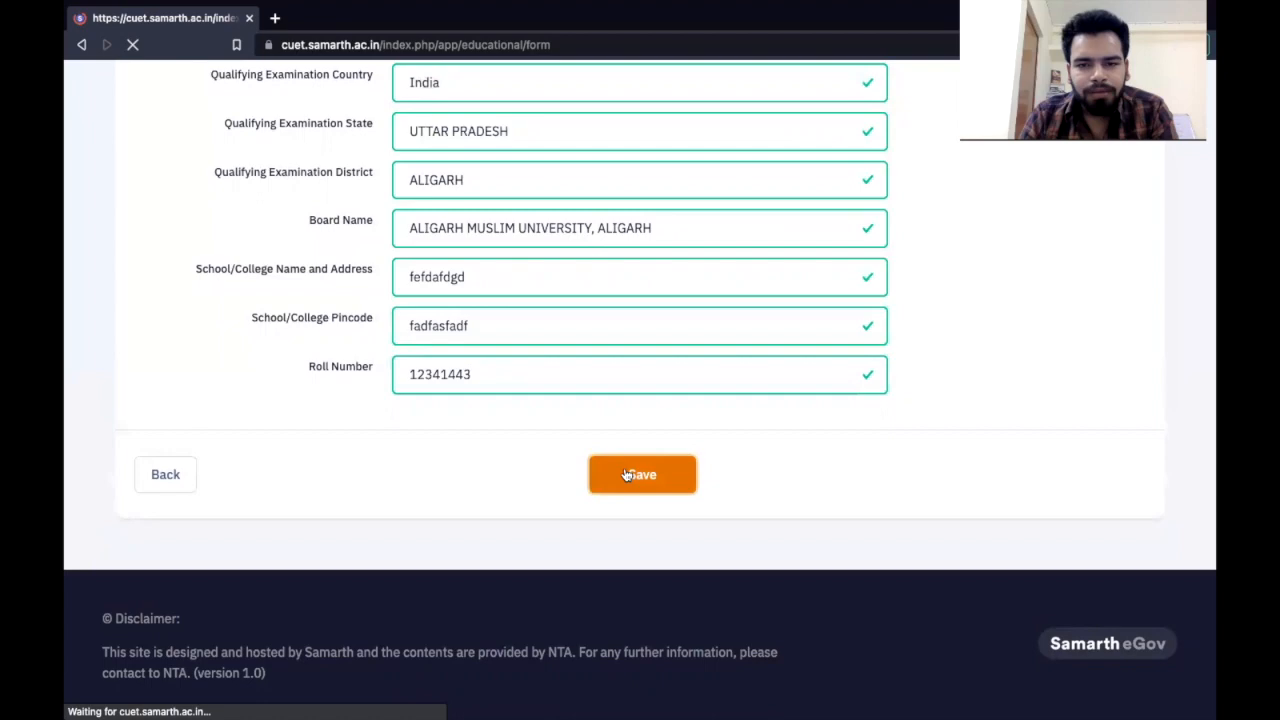
pyautogui.scroll(-3, 509, 463)
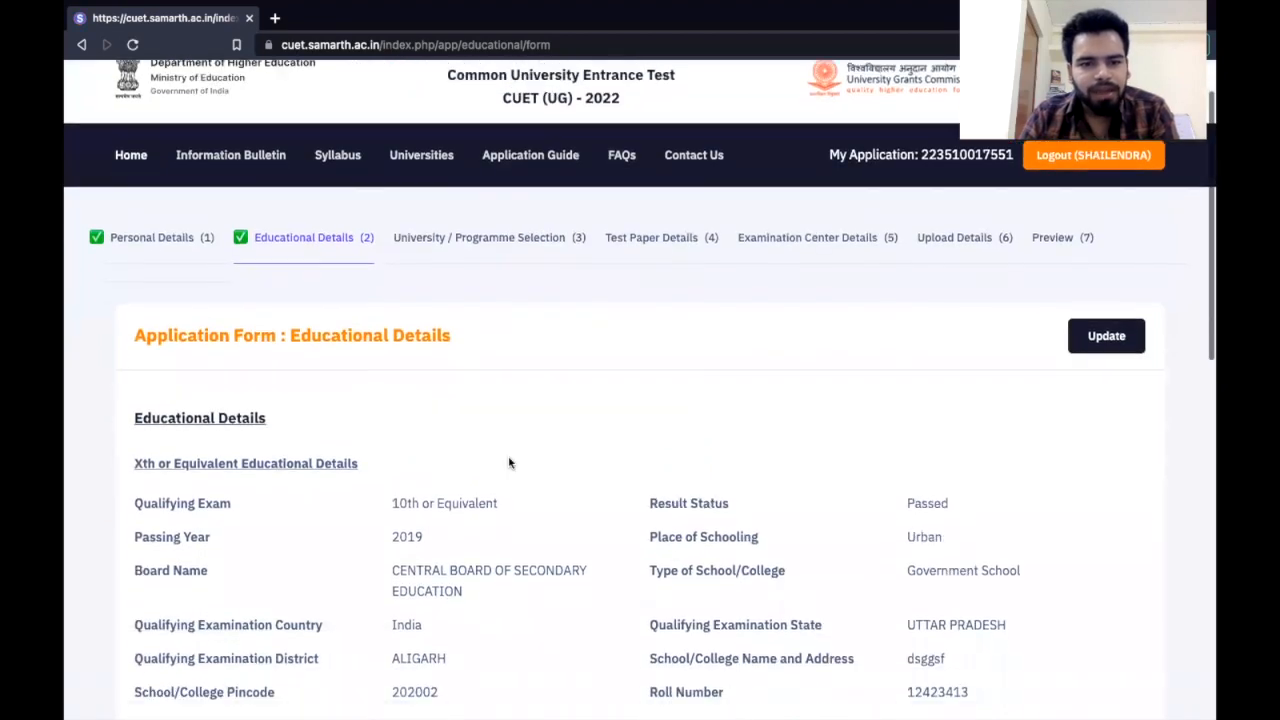
# Step: Review the saved Class Xth and XIIth details and proceed to the University / Programme Selection section
pyautogui.scroll(3, 509, 463)
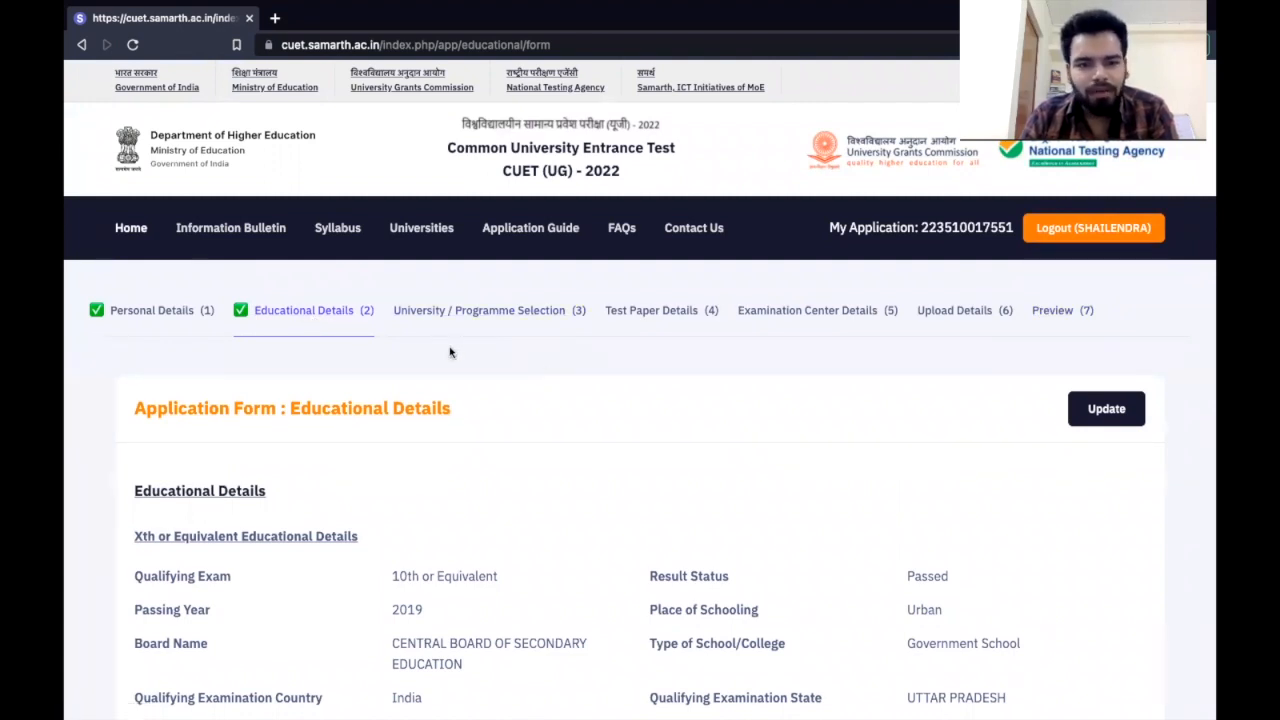
pyautogui.scroll(-1, 450, 352)
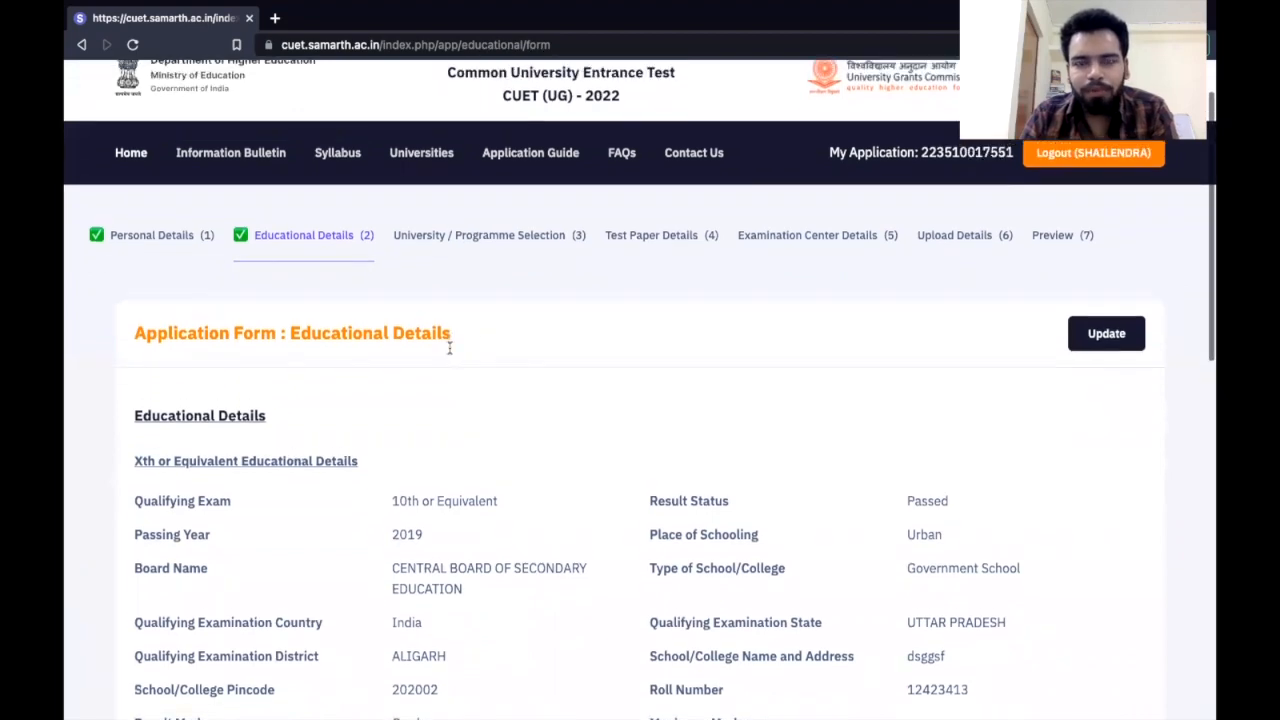
pyautogui.scroll(-10, 450, 352)
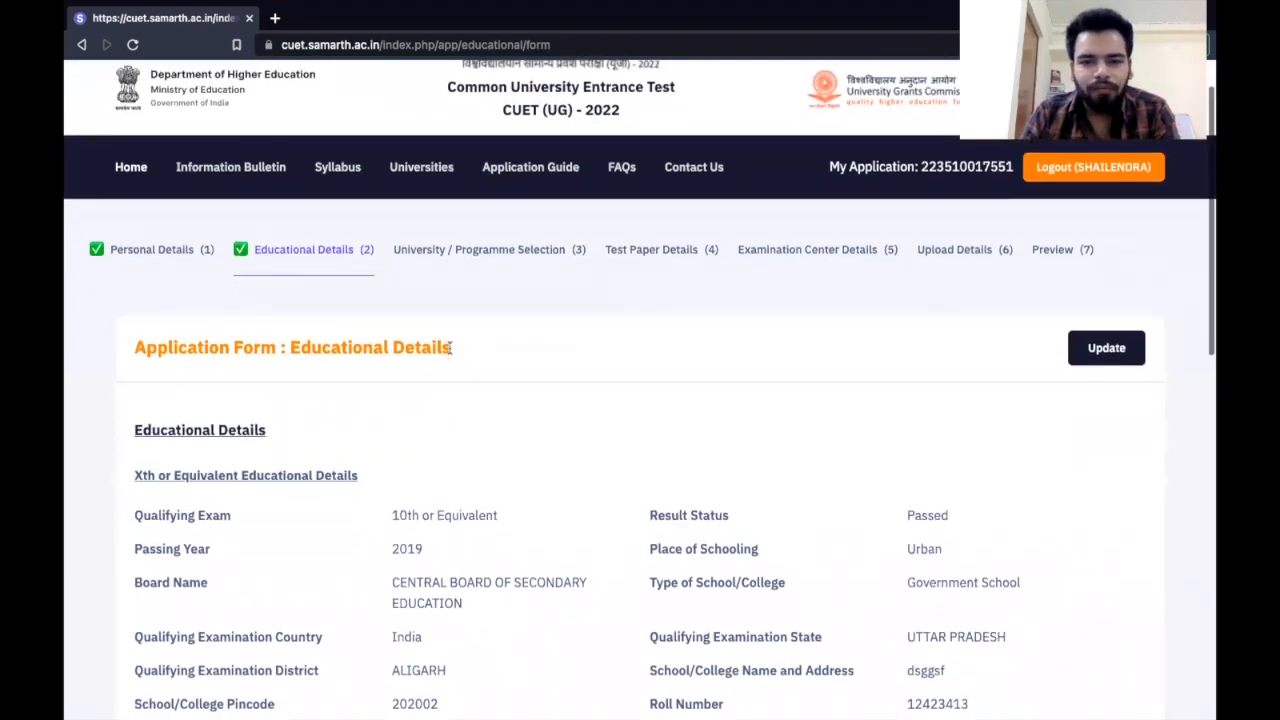
pyautogui.scroll(12, 450, 352)
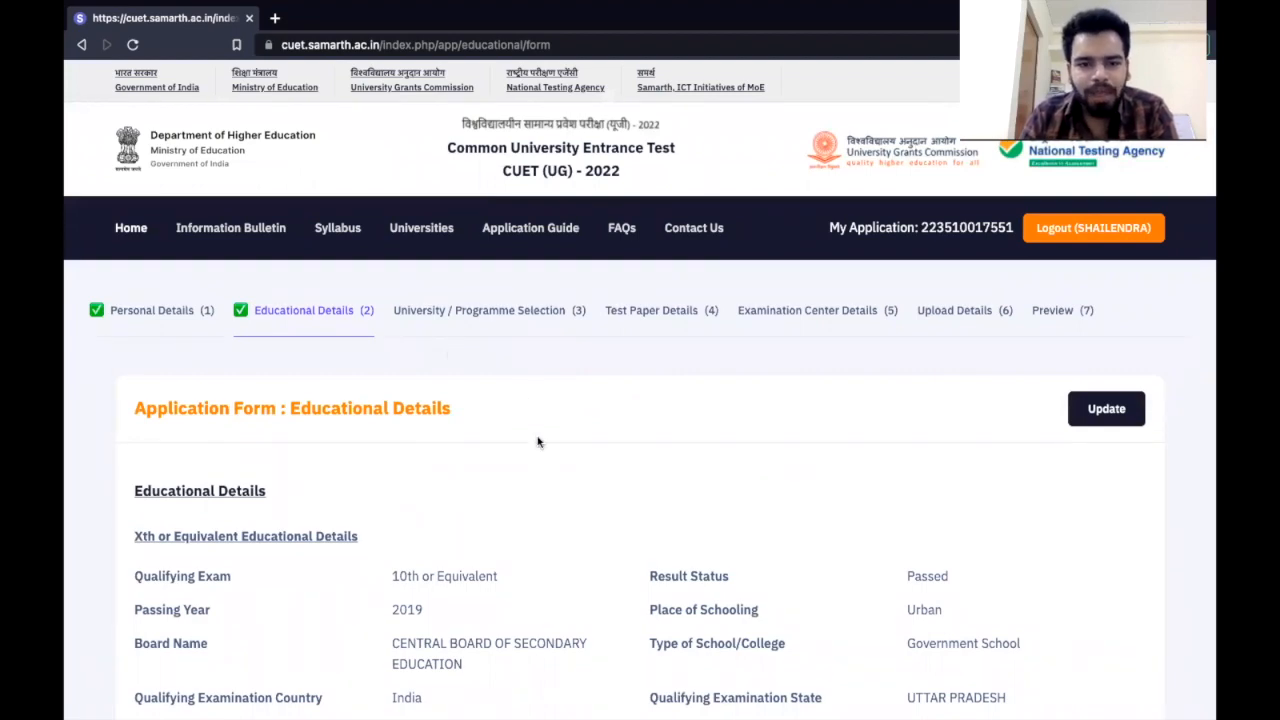
pyautogui.scroll(-10, 537, 442)
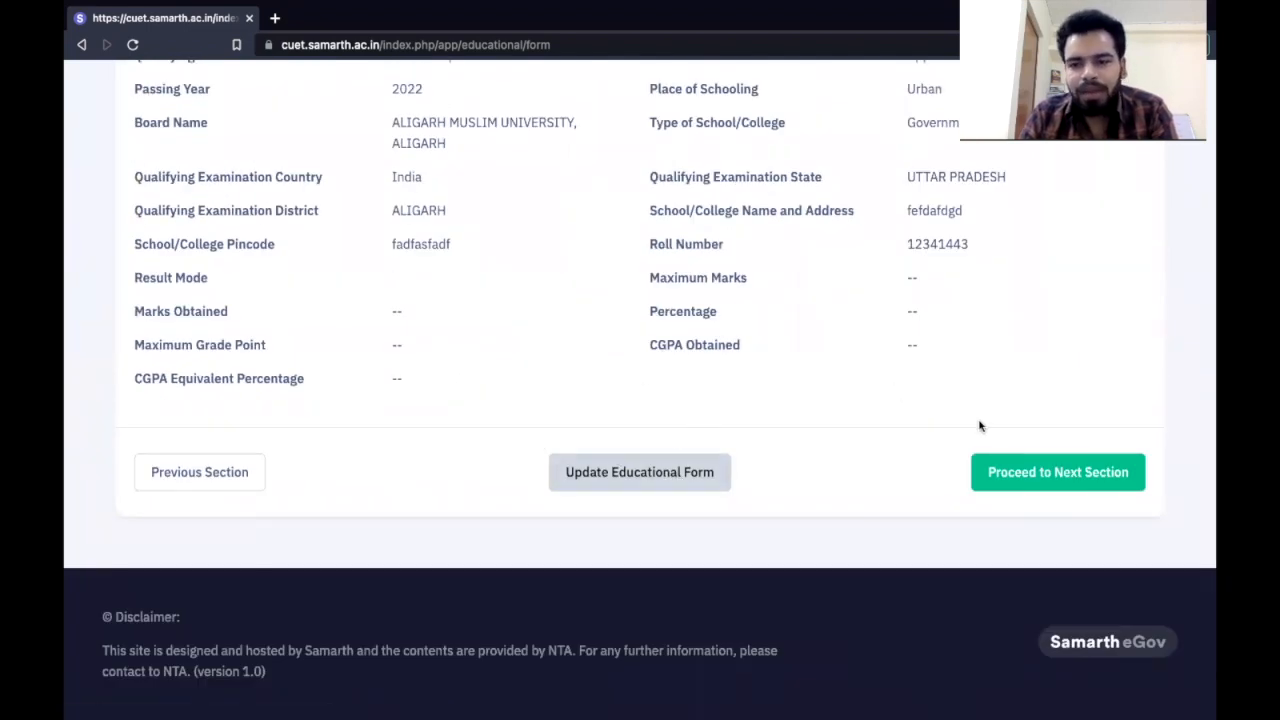
pyautogui.click(1040, 472)
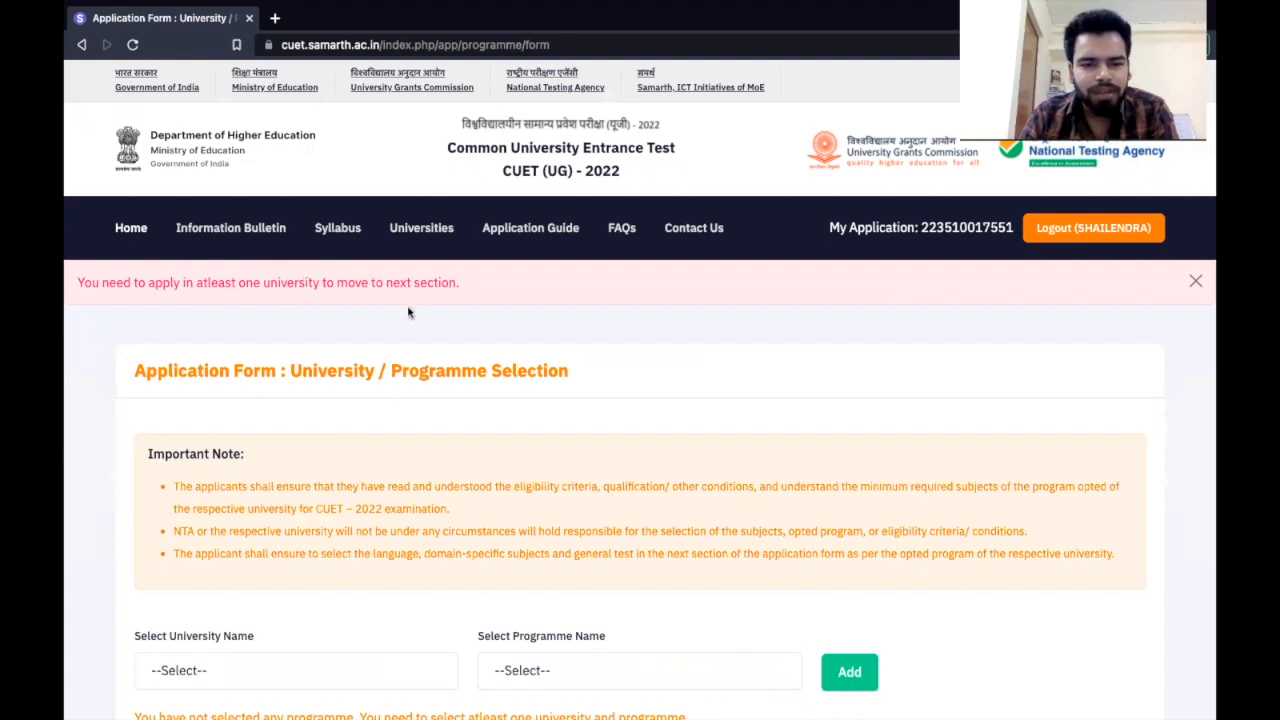
# Step: Choose ALIGARH MUSLIM UNIVERSITY as the university name in the University / Programme Selection form
pyautogui.scroll(-4, 407, 312)
pyautogui.scroll(4, 407, 312)
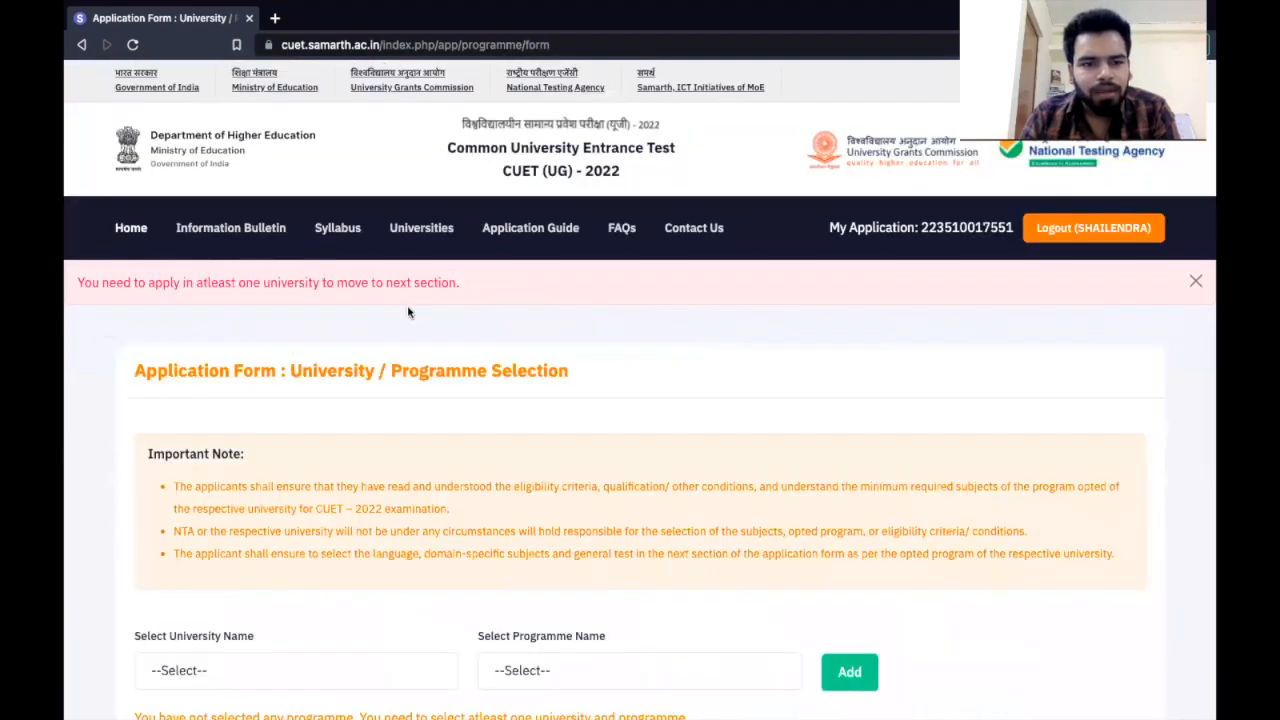
pyautogui.scroll(-4, 407, 312)
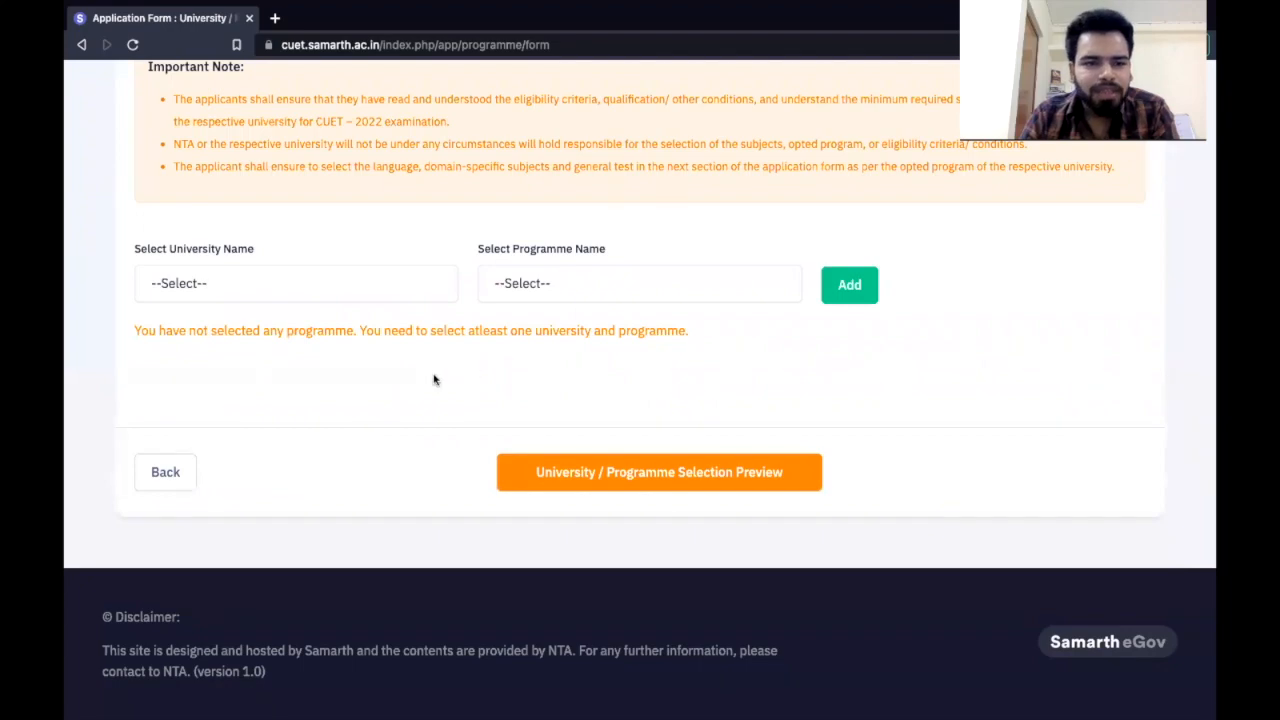
pyautogui.scroll(4, 434, 379)
pyautogui.scroll(-2, 434, 377)
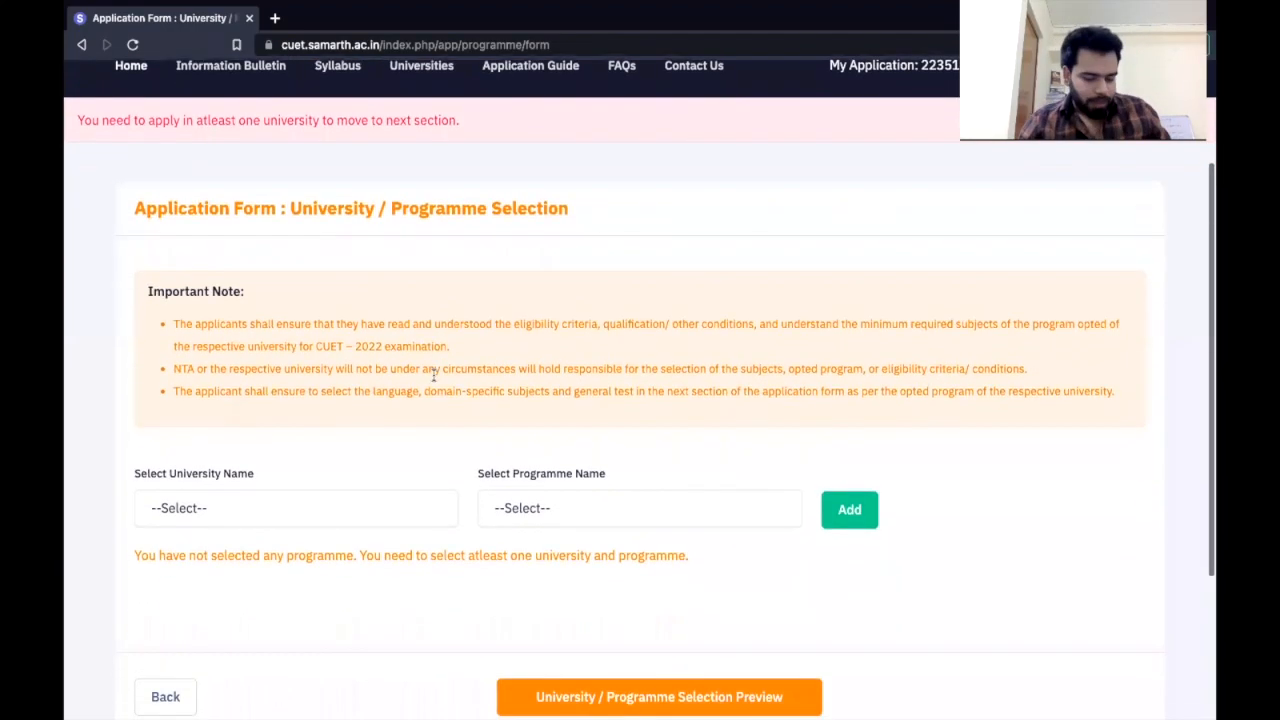
pyautogui.scroll(-1, 434, 372)
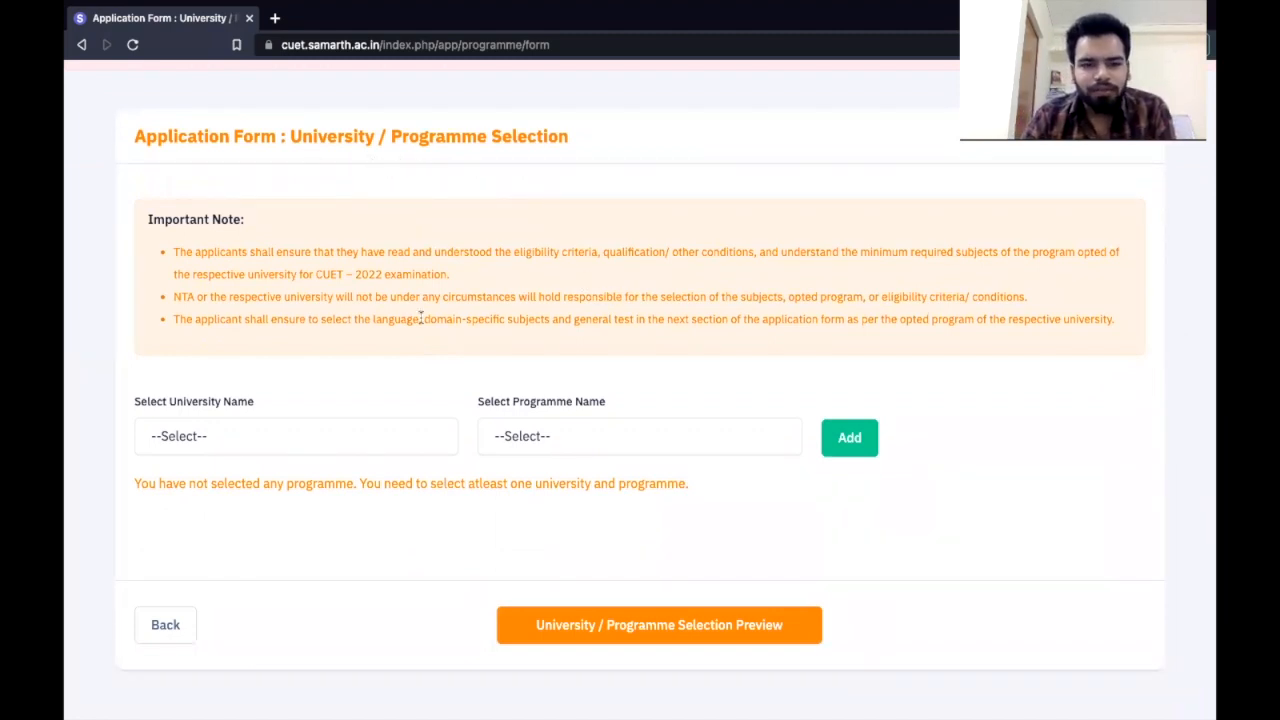
pyautogui.click(238, 440)
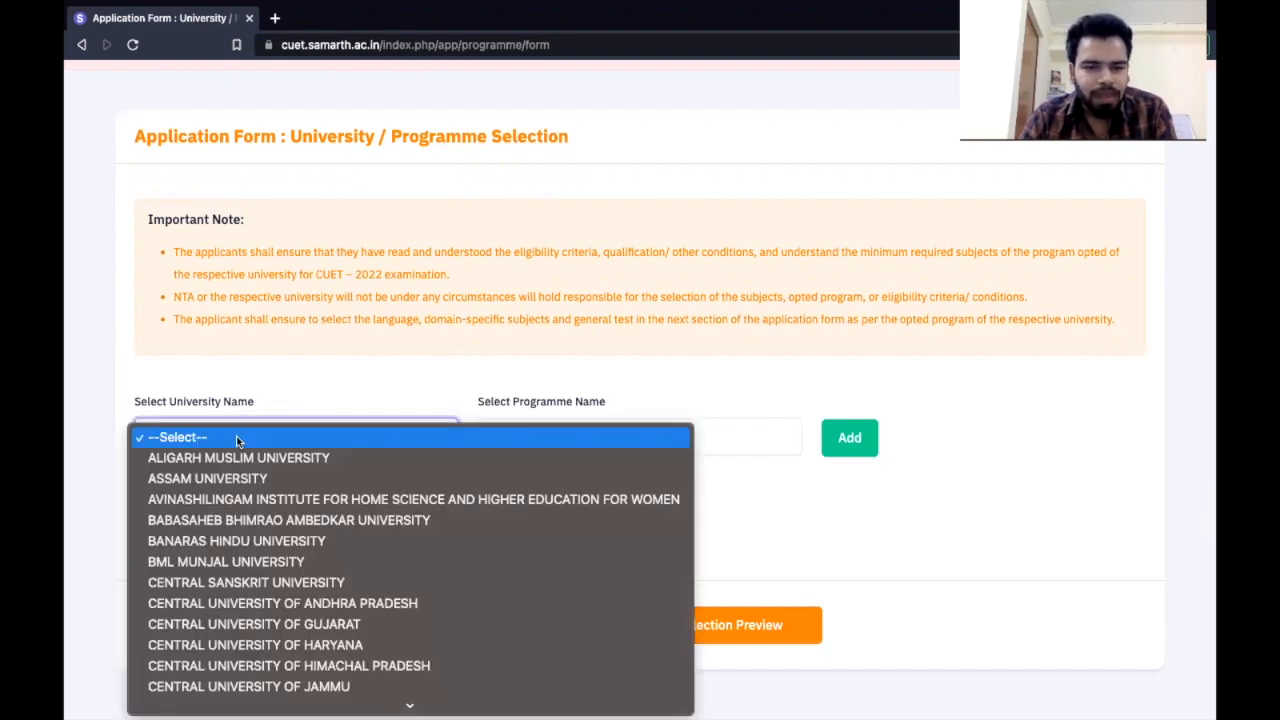
pyautogui.scroll(-3, 236, 436)
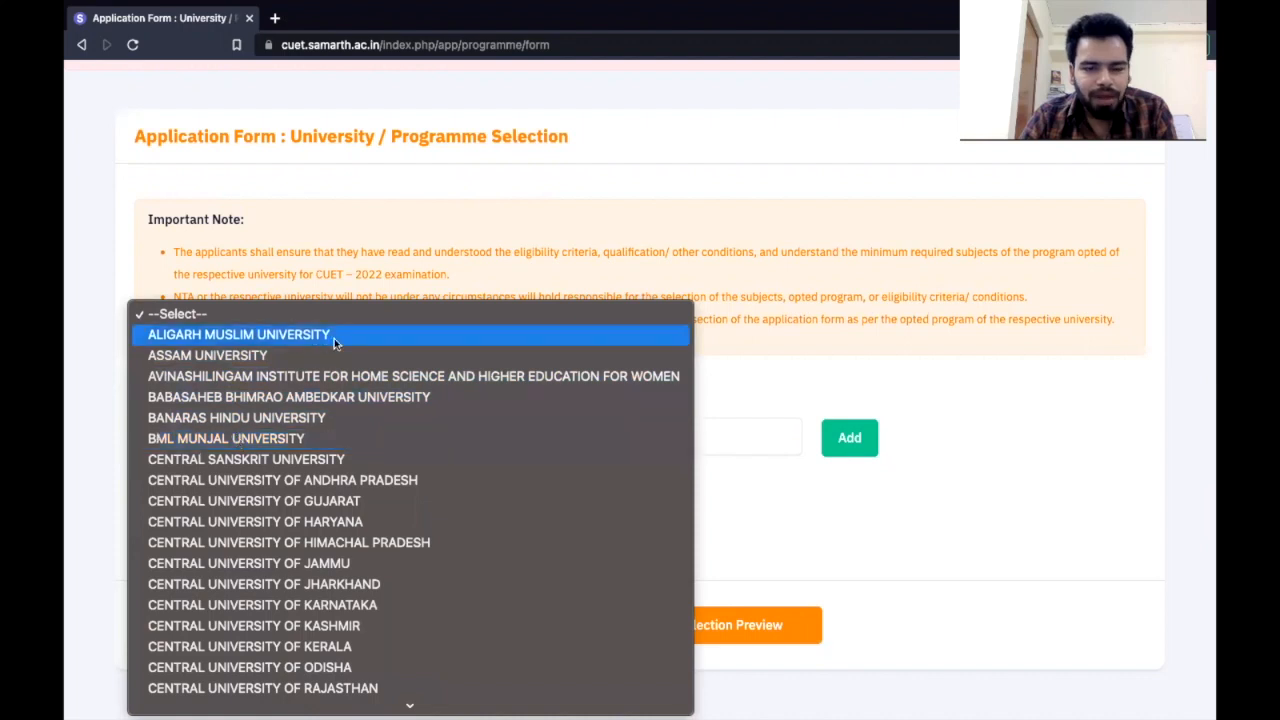
pyautogui.click(334, 338)
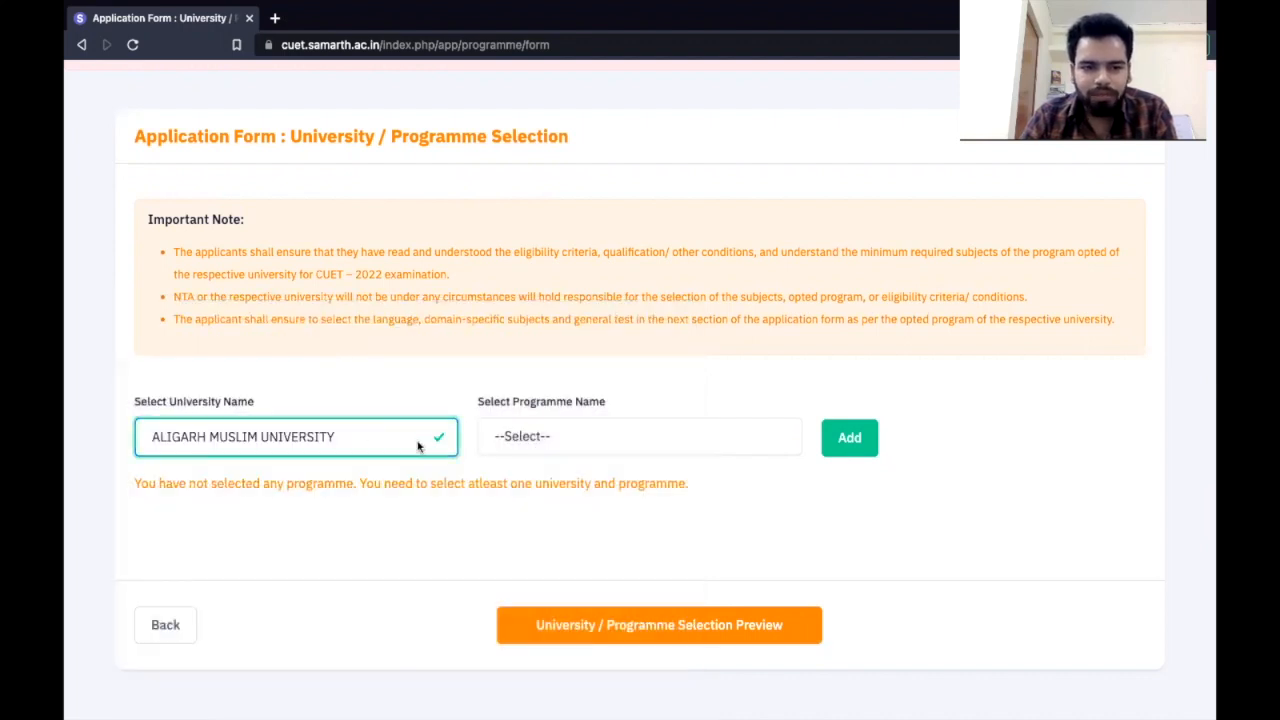
# Step: Change the university name to UNIVERSITY OF DELHI and look through the other participating universities
pyautogui.click(371, 438)
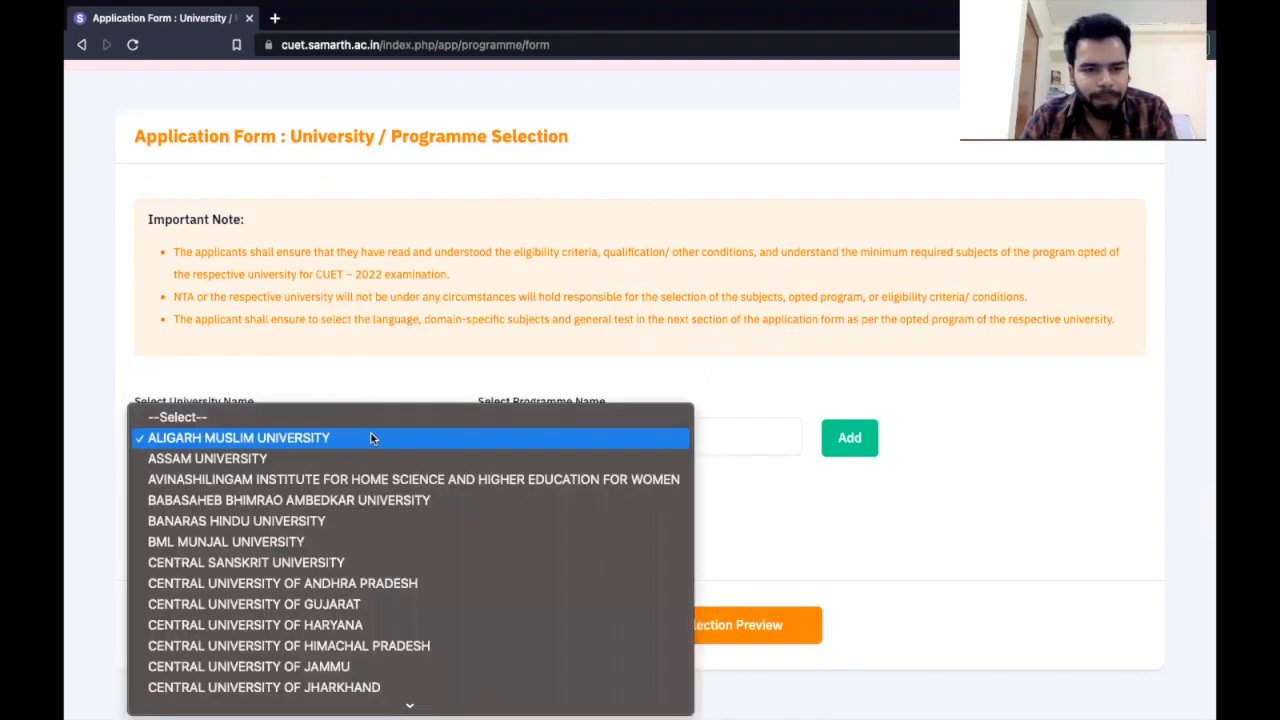
pyautogui.scroll(-3, 339, 500)
pyautogui.scroll(-6, 339, 503)
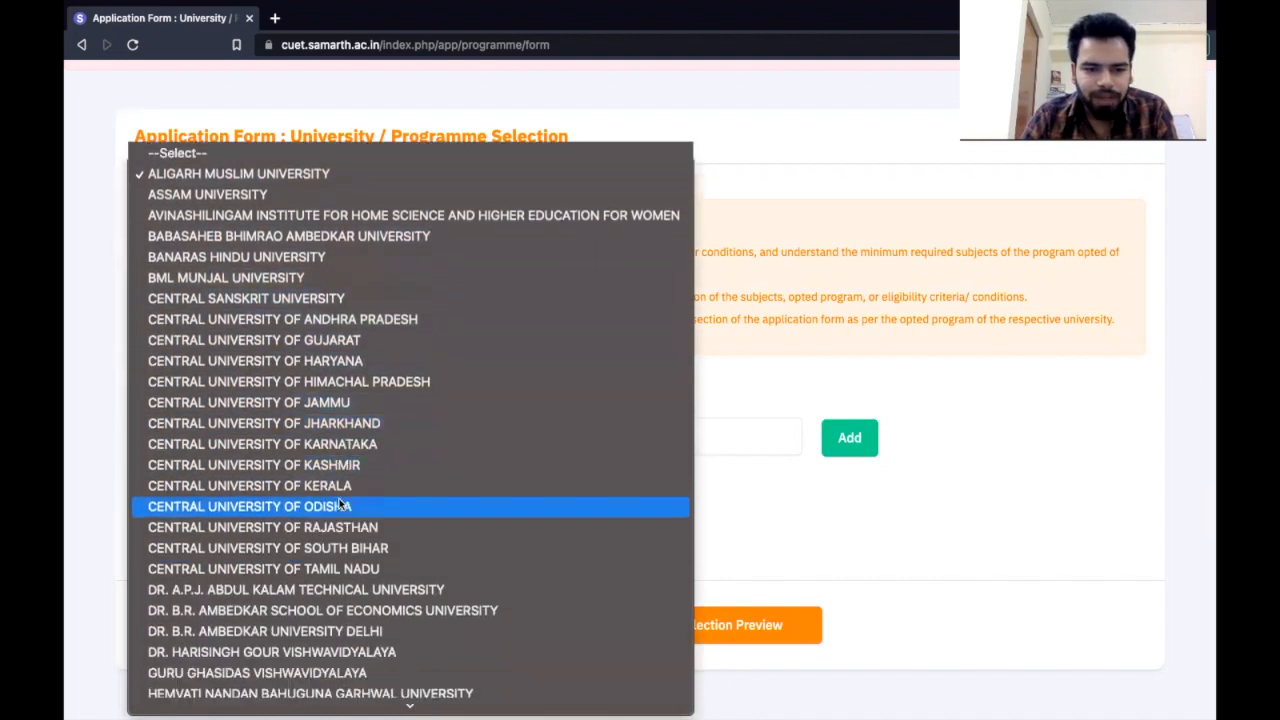
pyautogui.scroll(-5, 339, 503)
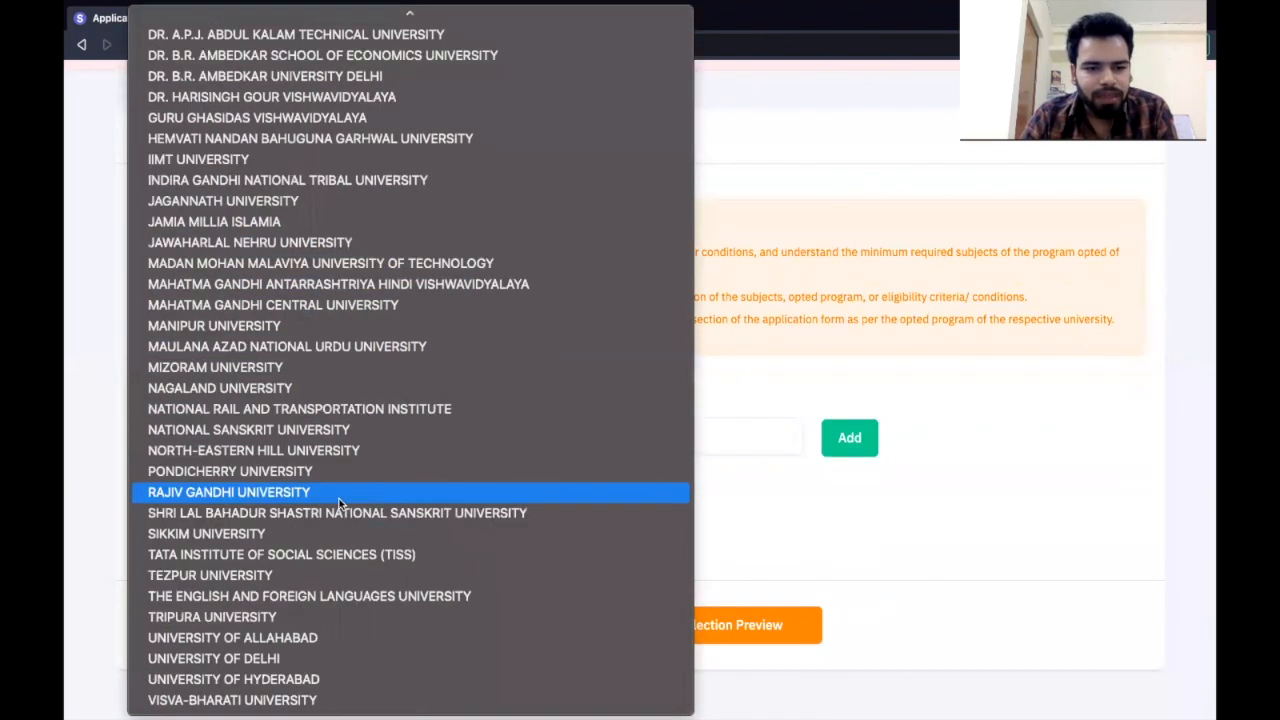
pyautogui.click(297, 655)
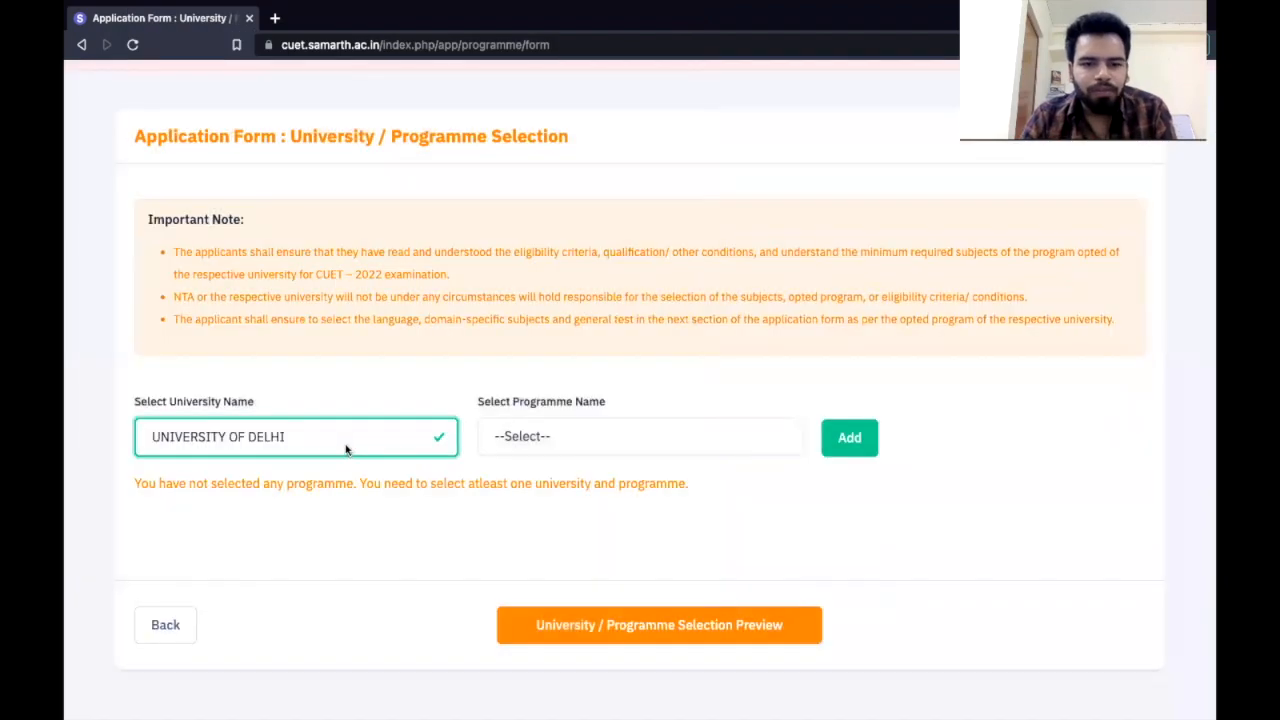
pyautogui.click(345, 444)
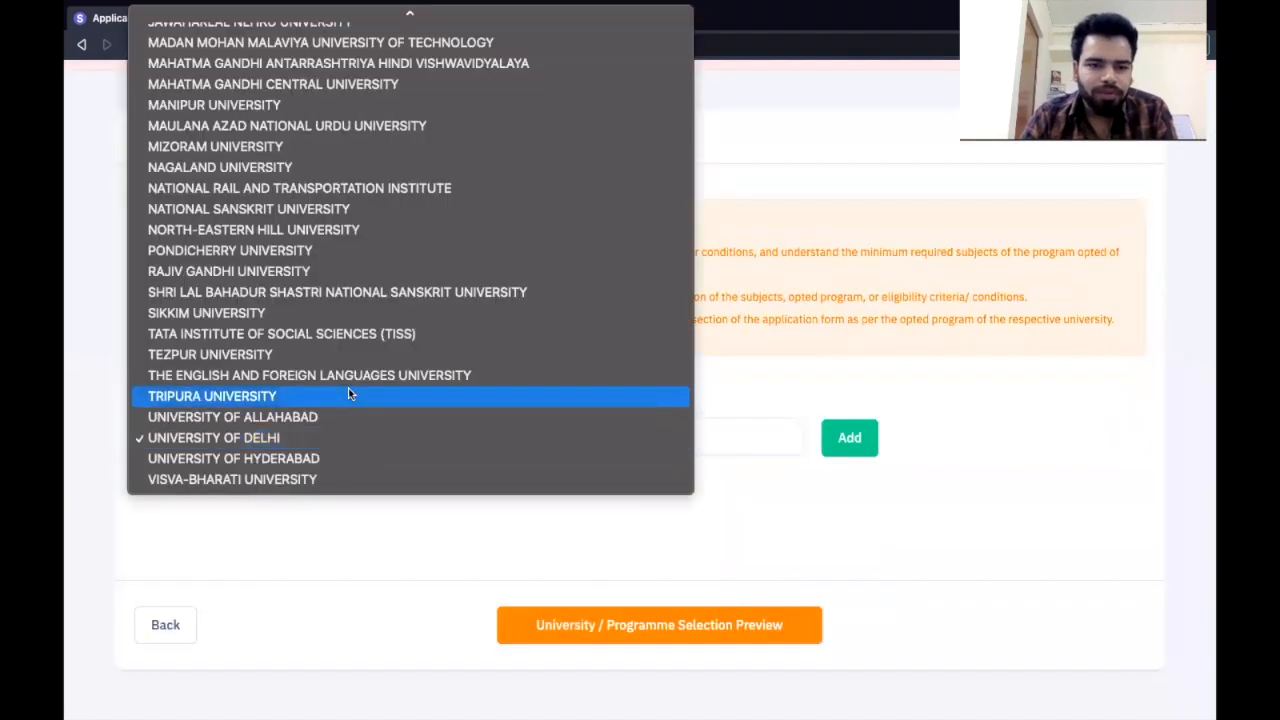
pyautogui.scroll(5, 348, 388)
pyautogui.scroll(5, 348, 388)
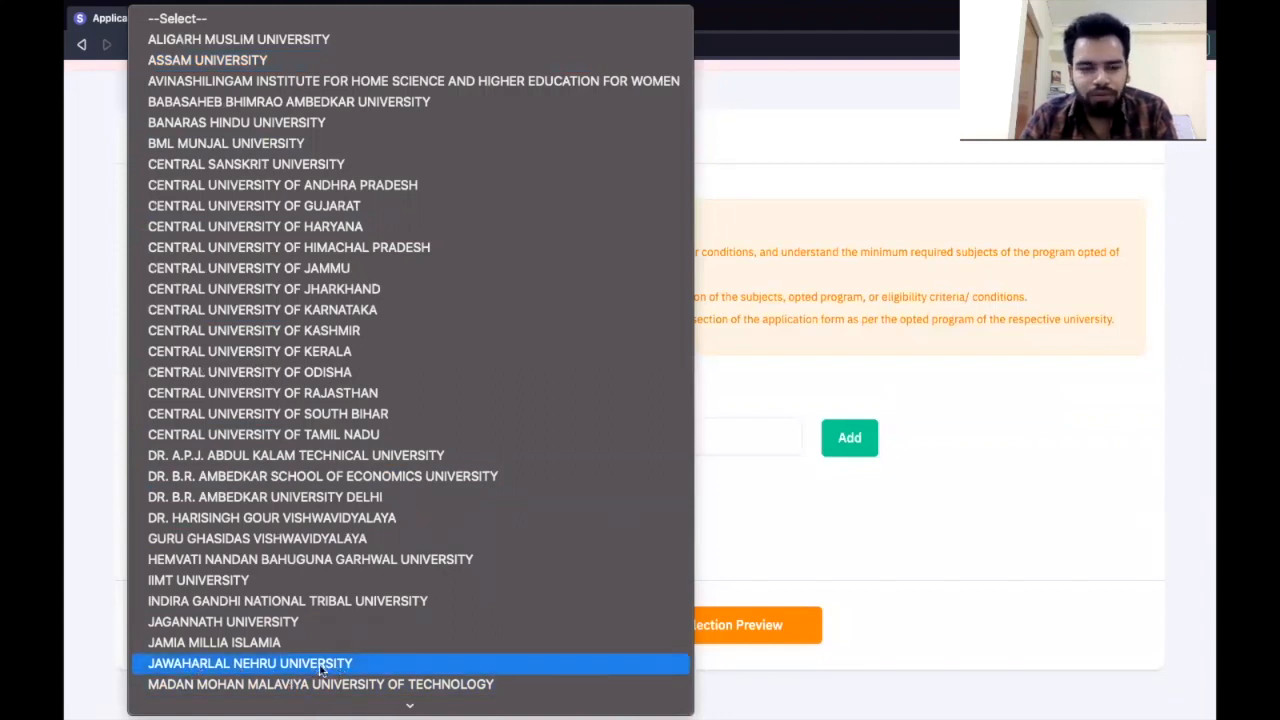
pyautogui.click(762, 388)
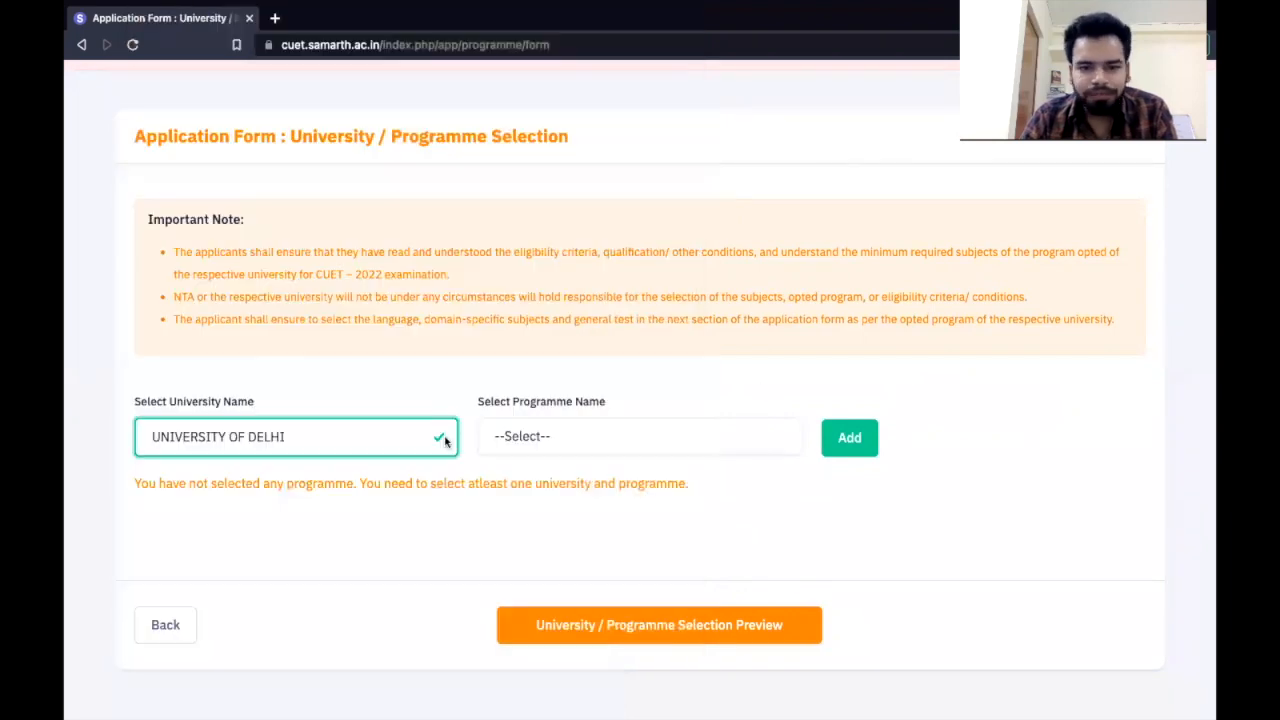
# Step: Choose B.A.(Hons.) Political Science as the University of Delhi programme and add it to the application
pyautogui.click(658, 438)
pyautogui.scroll(-10, 639, 522)
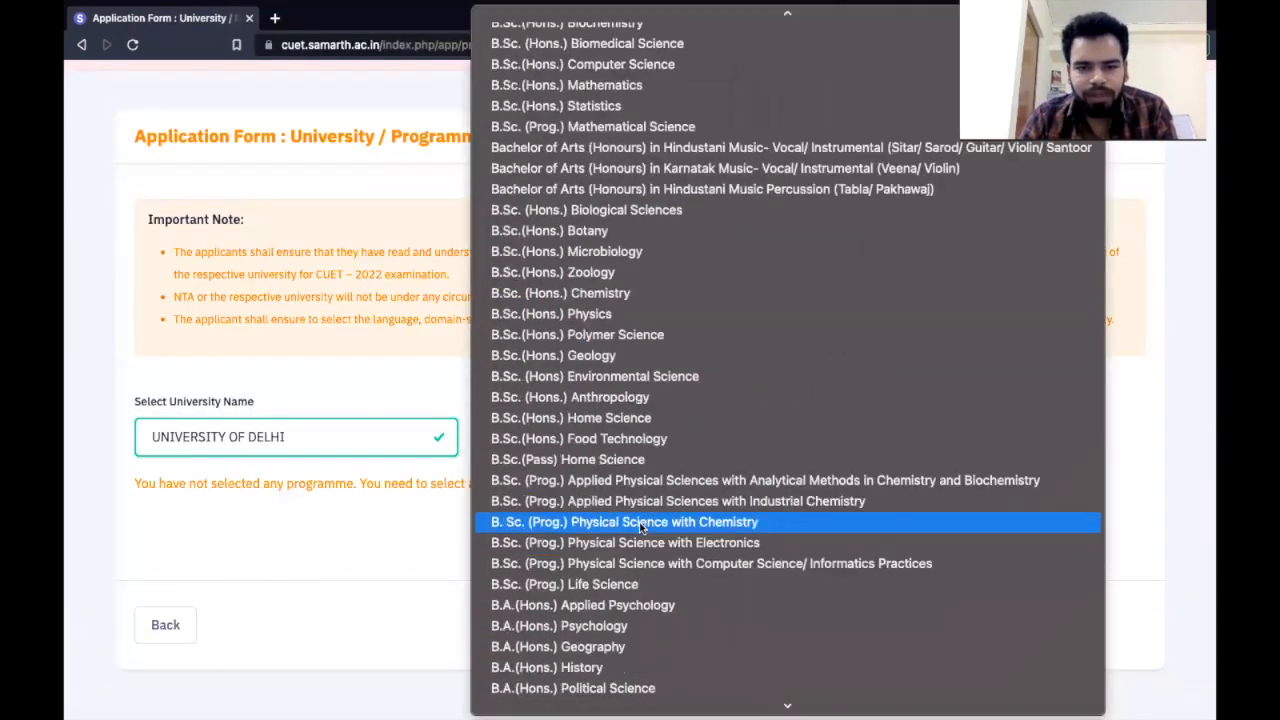
pyautogui.scroll(-5, 640, 524)
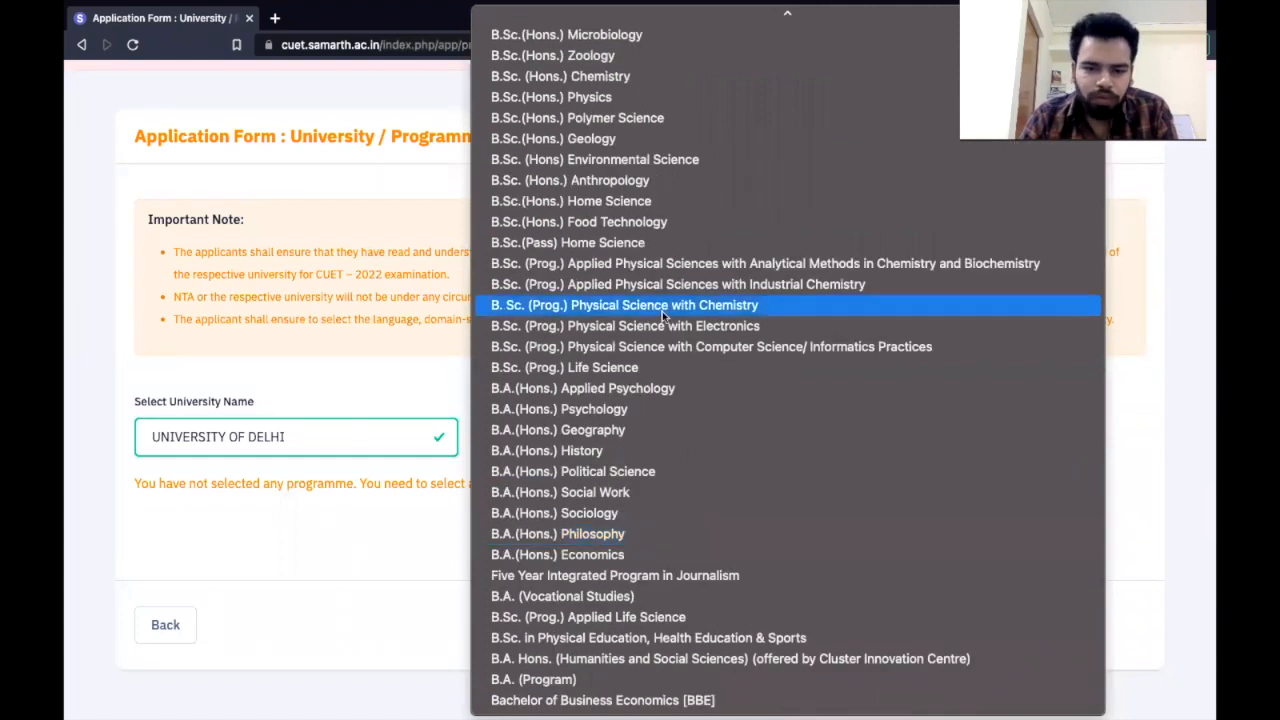
pyautogui.scroll(10, 662, 311)
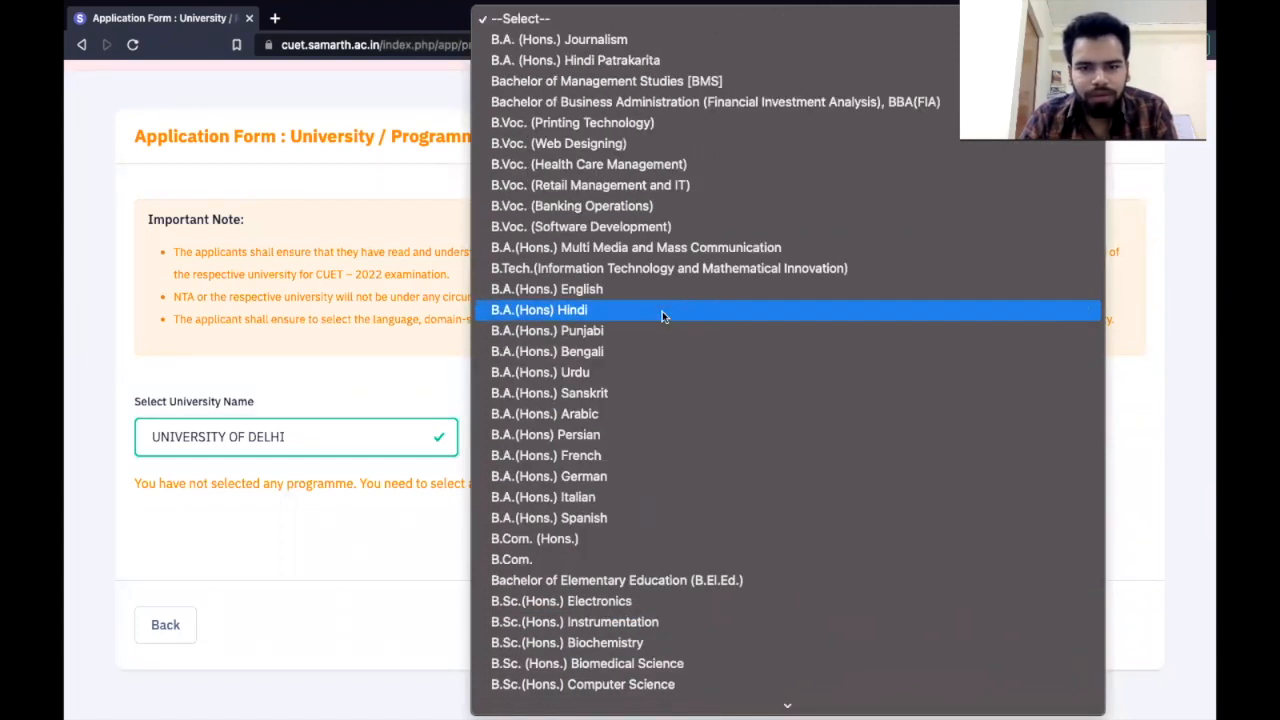
pyautogui.scroll(-3, 662, 316)
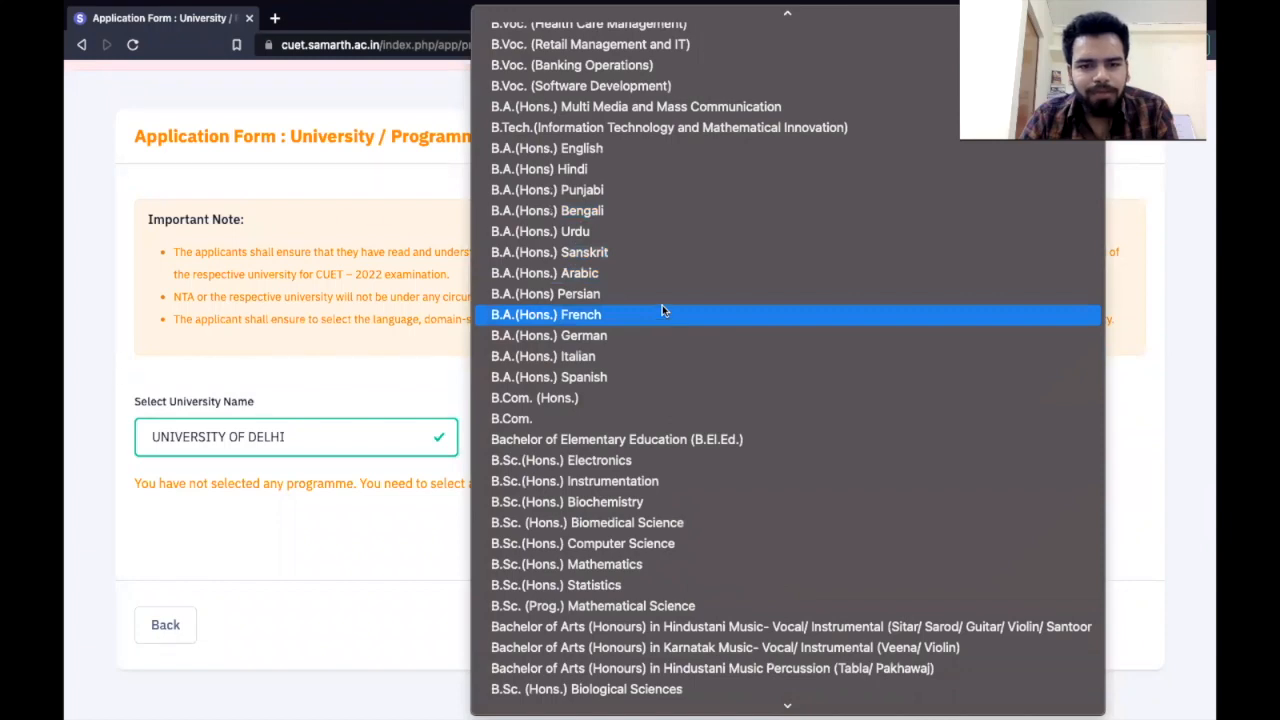
pyautogui.scroll(-5, 660, 341)
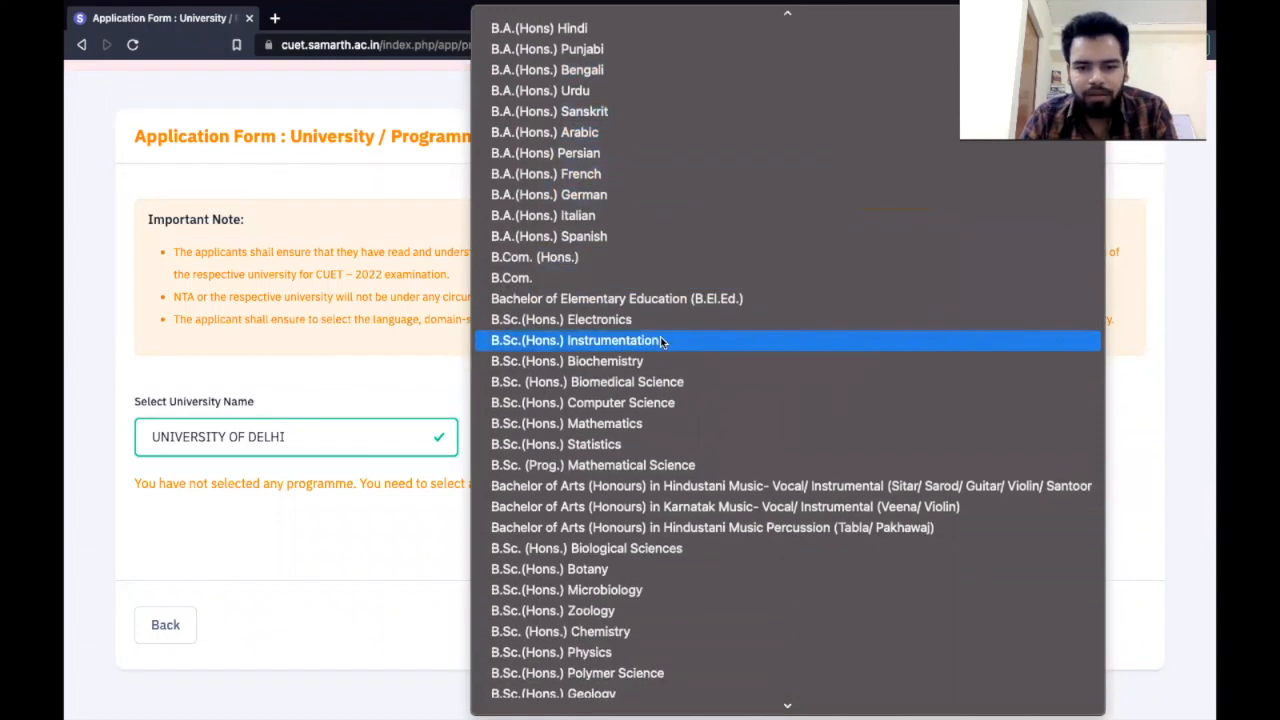
pyautogui.scroll(8, 660, 342)
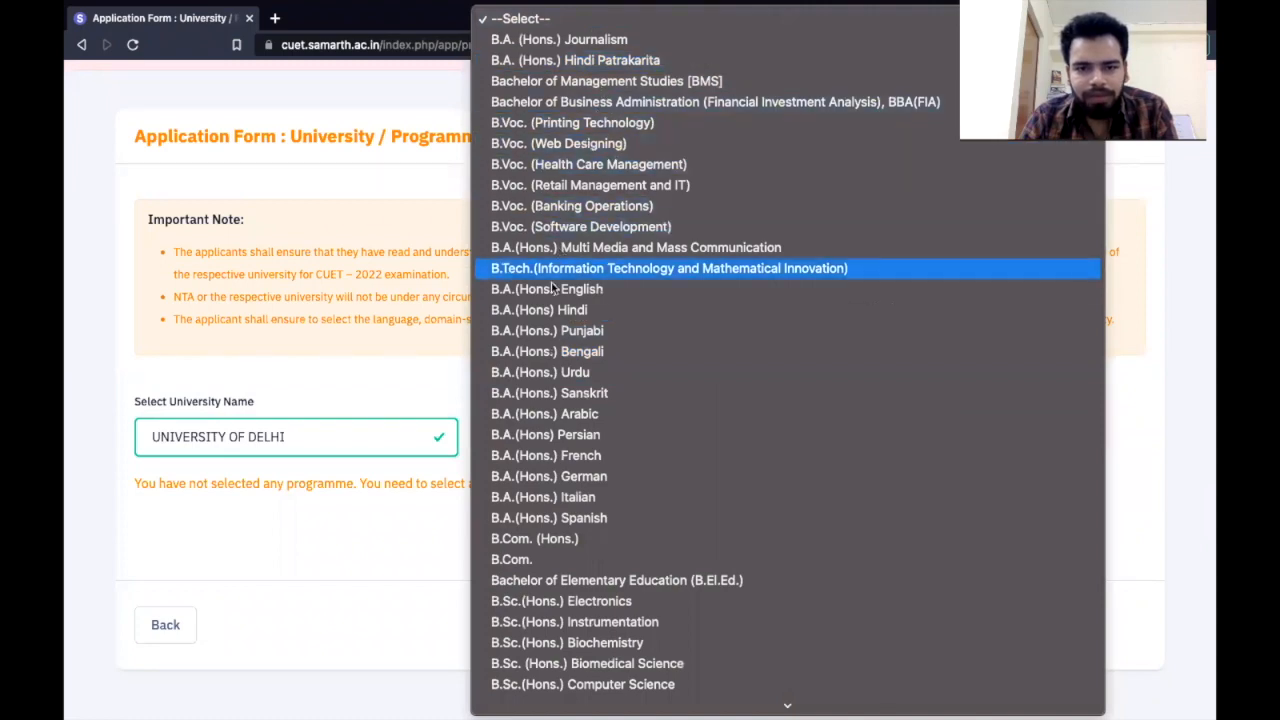
pyautogui.scroll(-5, 553, 537)
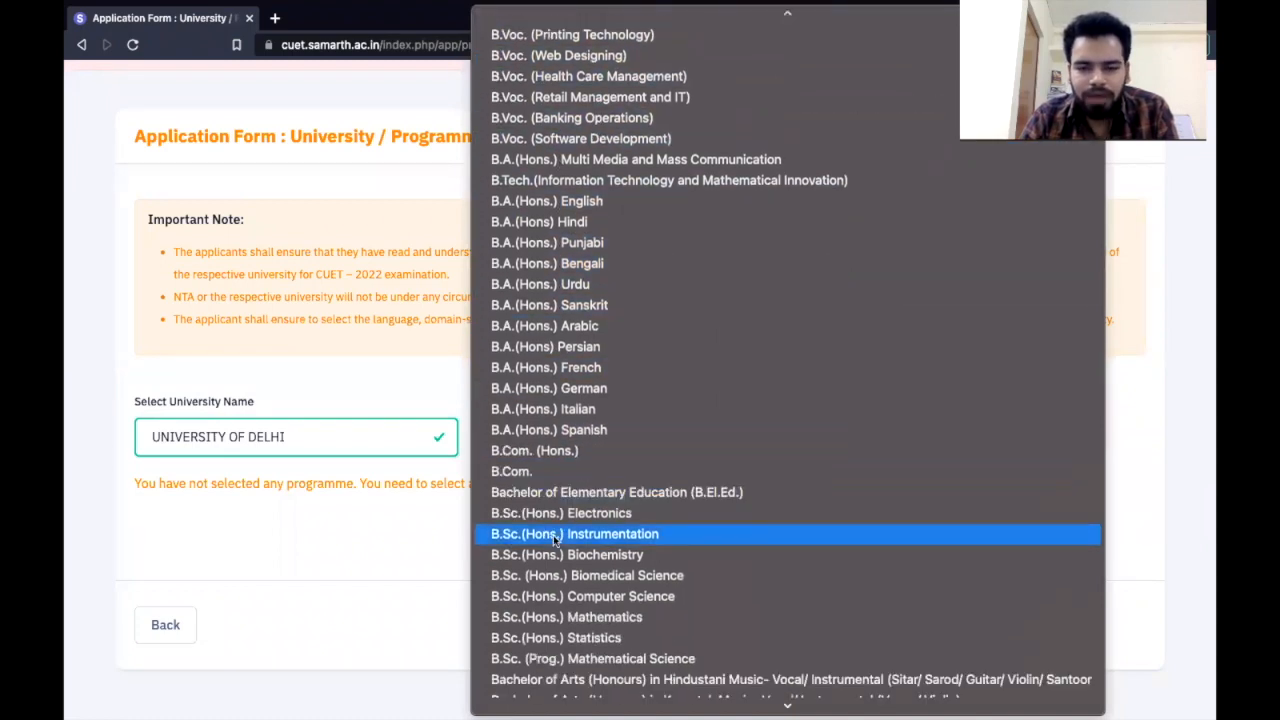
pyautogui.scroll(-7, 553, 535)
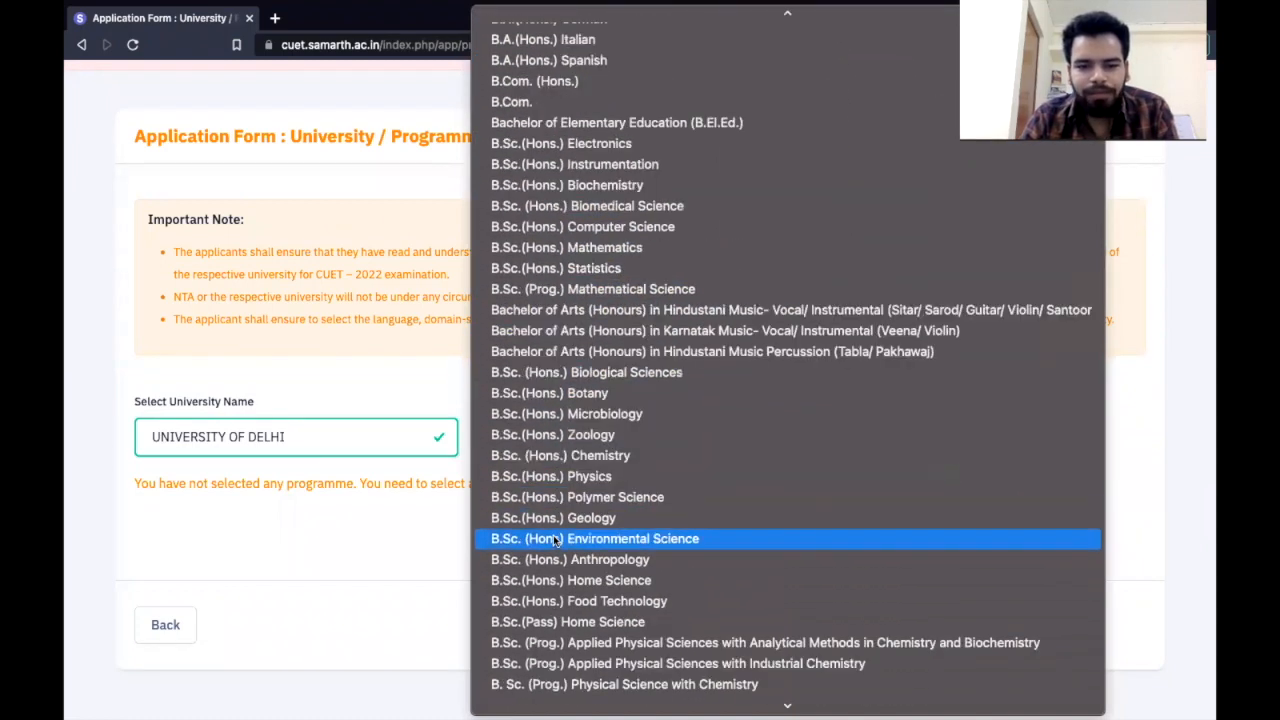
pyautogui.scroll(-3, 553, 535)
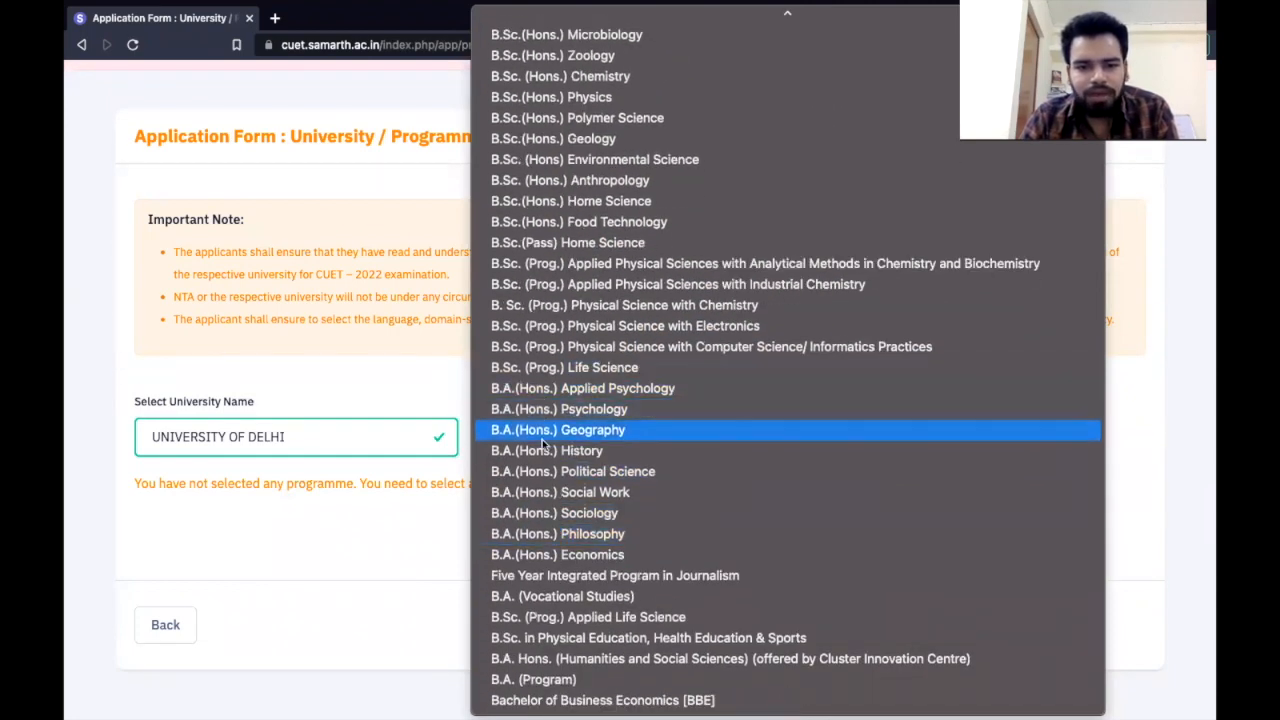
pyautogui.click(609, 466)
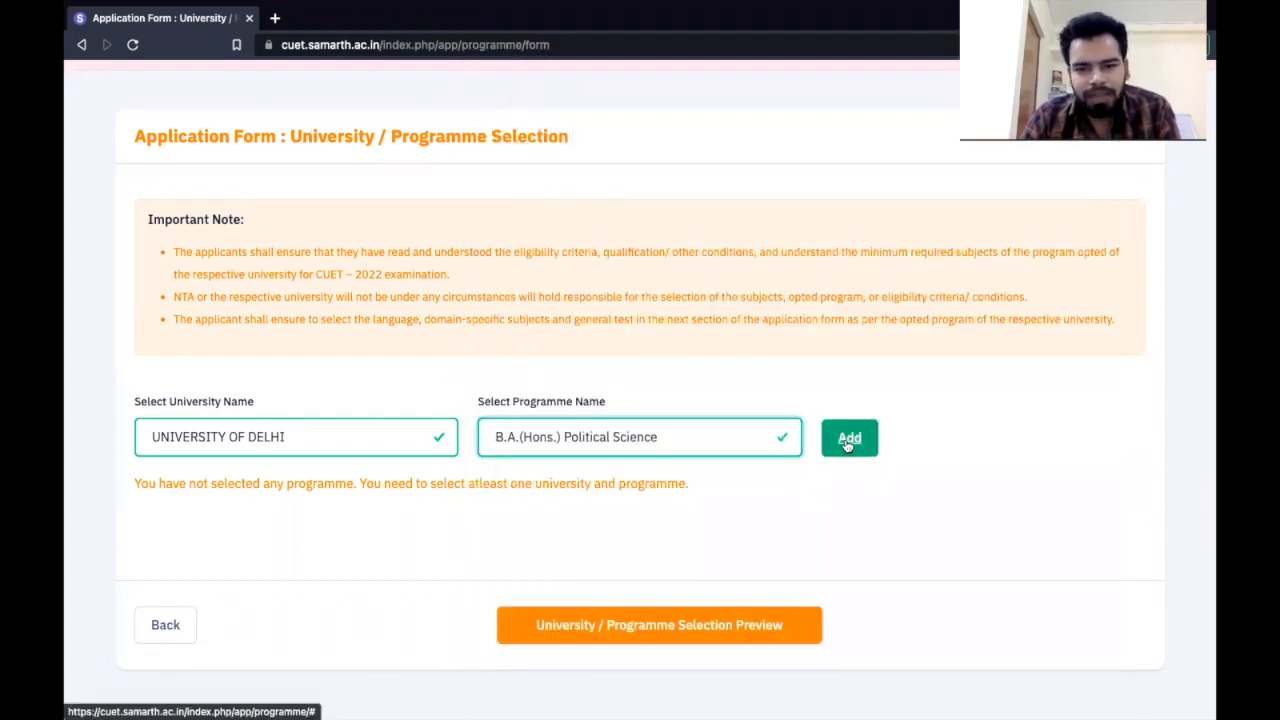
pyautogui.scroll(-2, 531, 534)
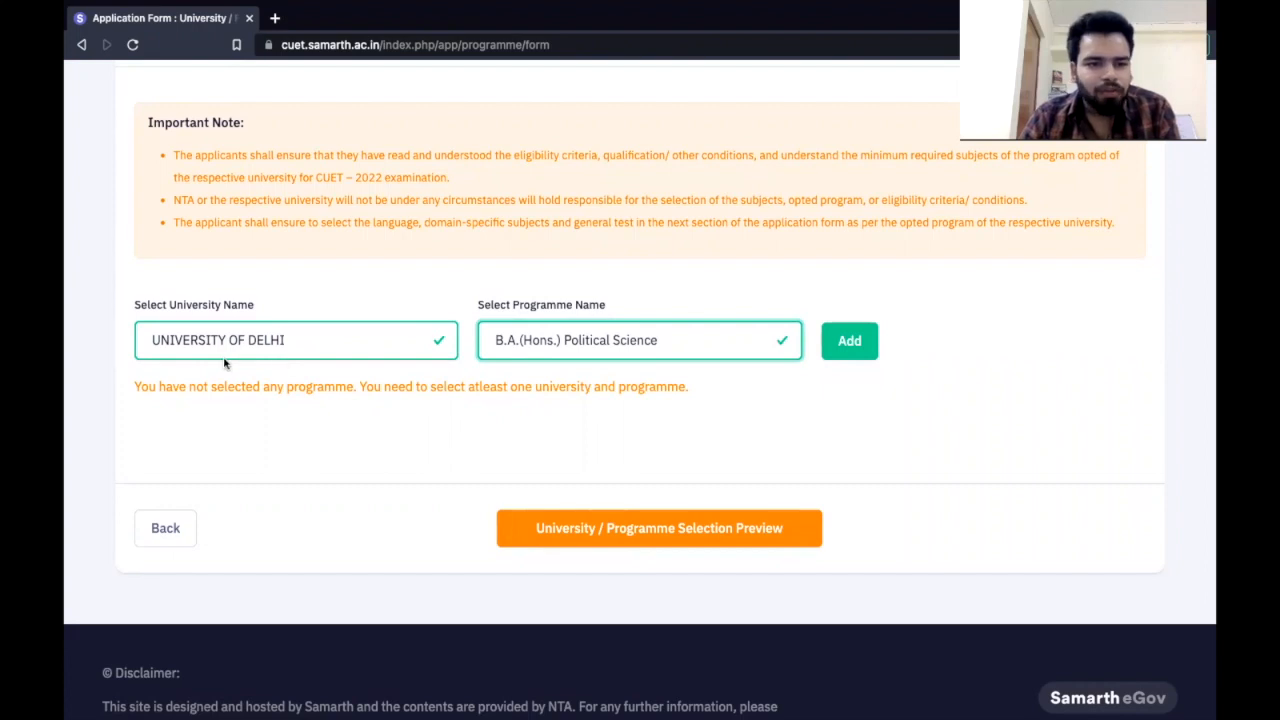
pyautogui.click(850, 342)
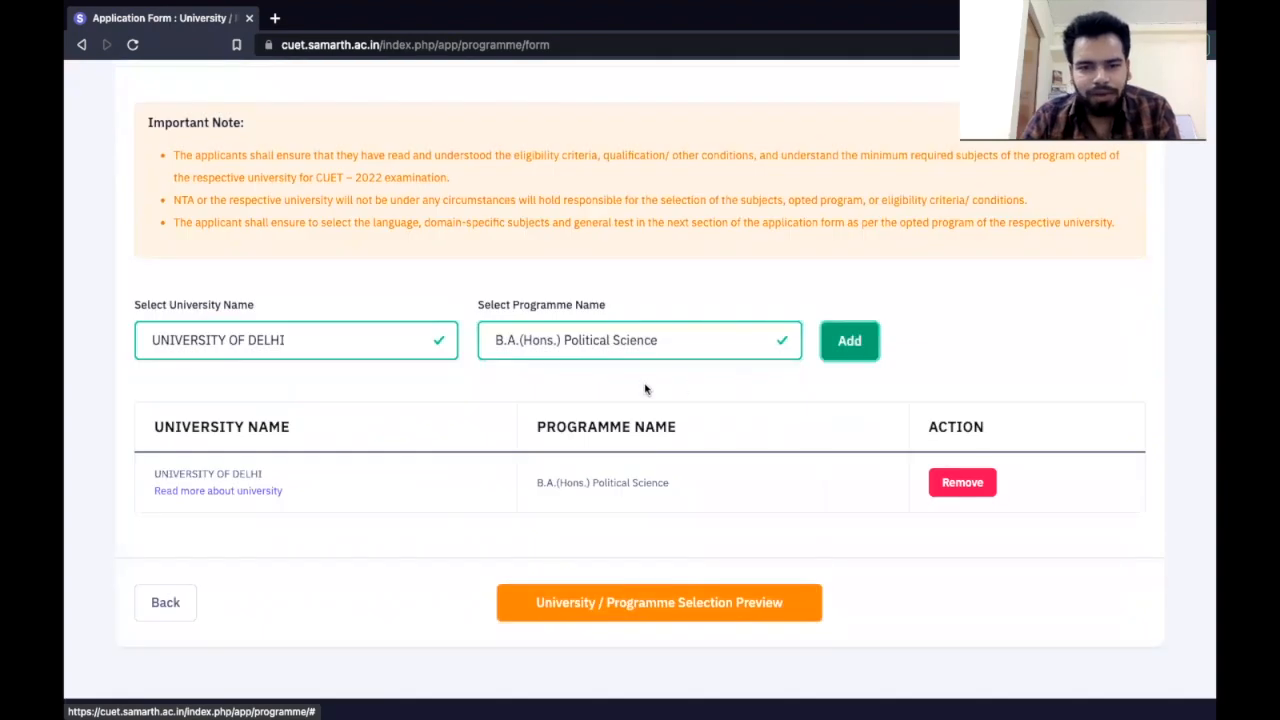
# Step: Set the university name to JAWAHARLAL NEHRU UNIVERSITY for a second selection and open its programme choices
pyautogui.scroll(-2, 415, 386)
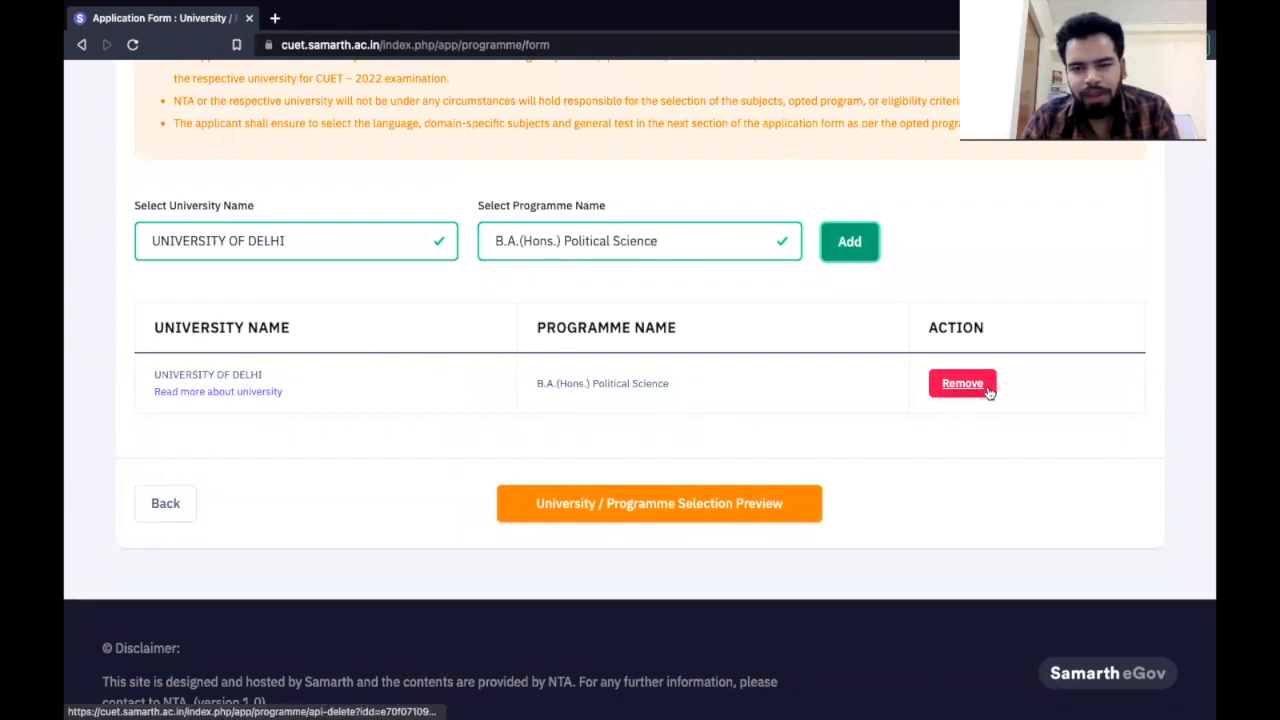
pyautogui.click(397, 245)
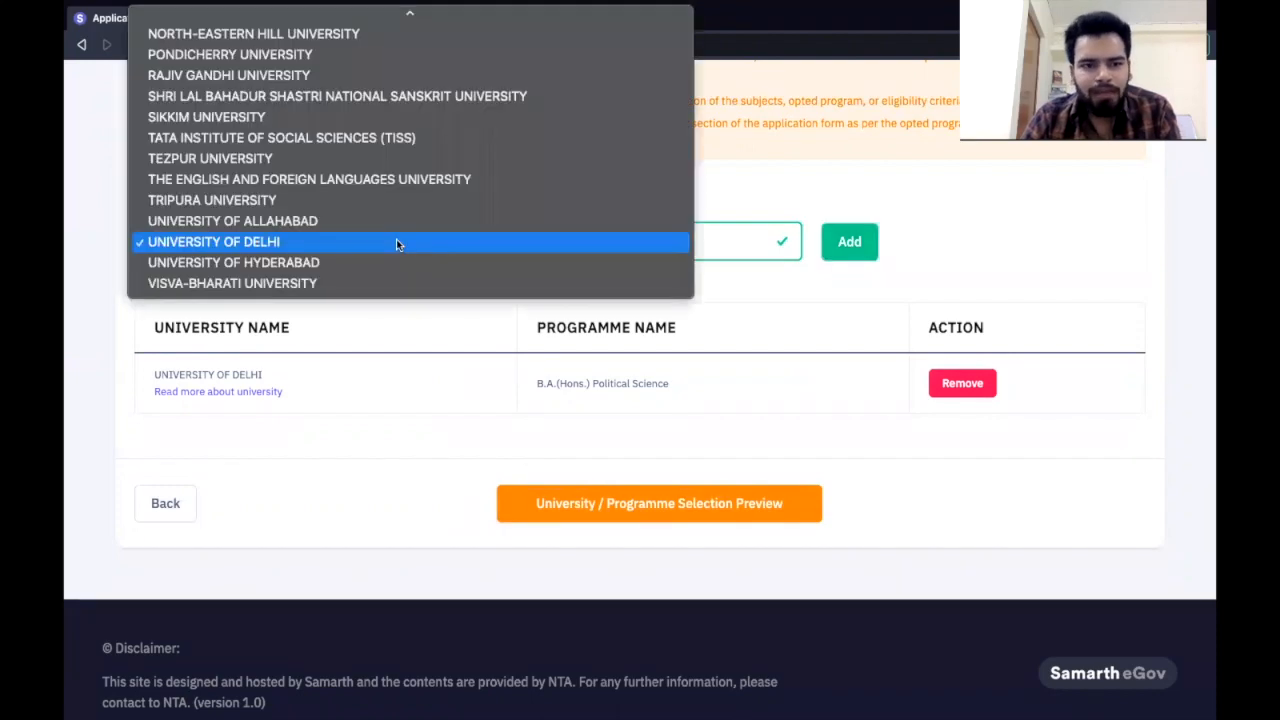
pyautogui.scroll(8, 396, 243)
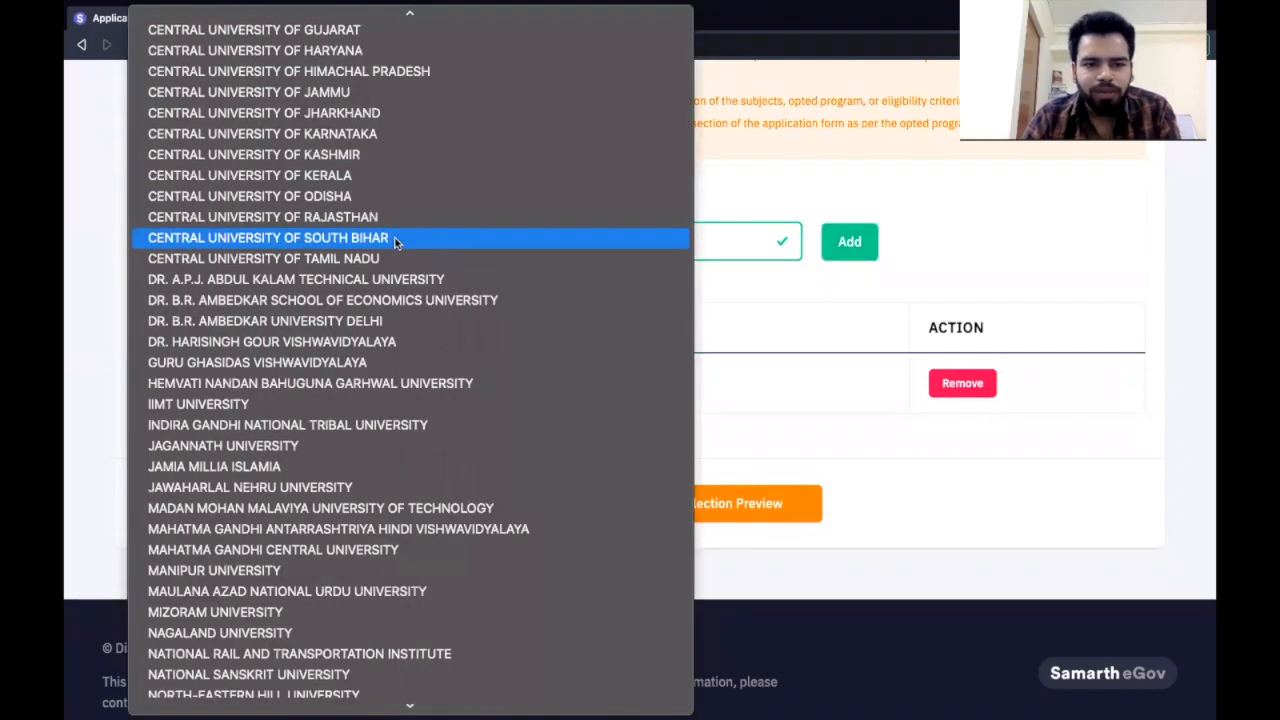
pyautogui.scroll(-5, 396, 243)
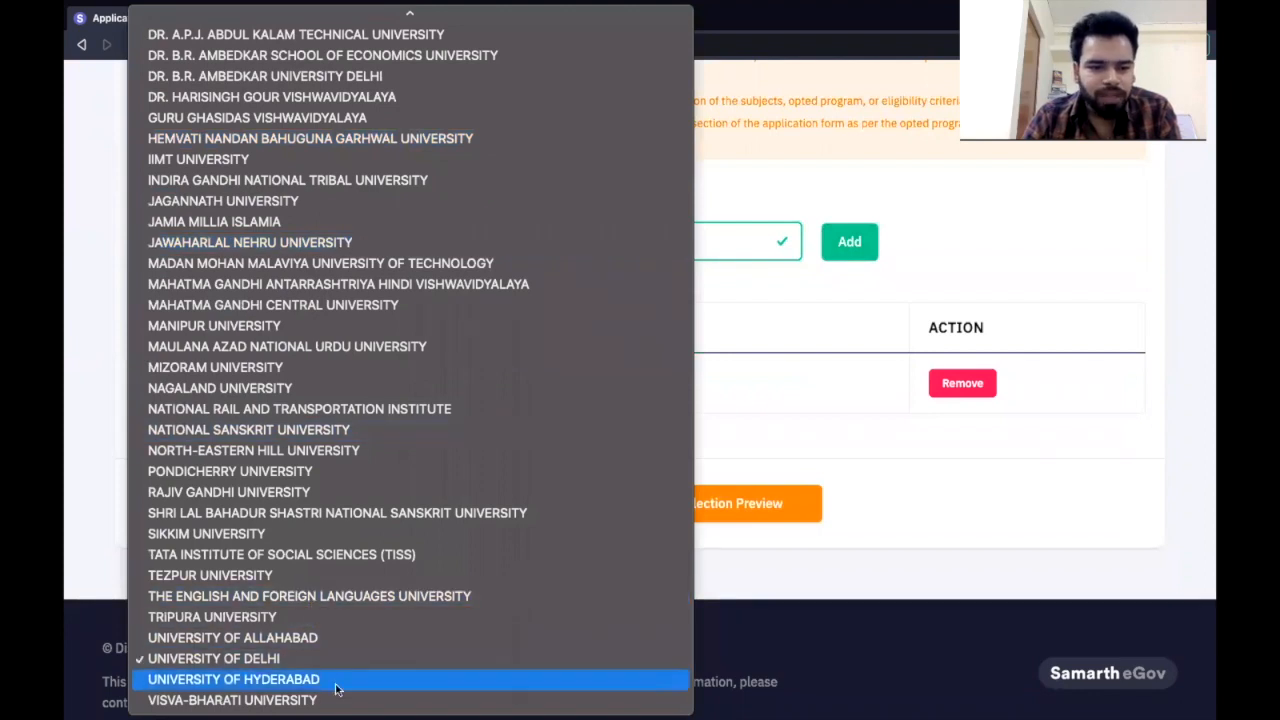
pyautogui.click(332, 243)
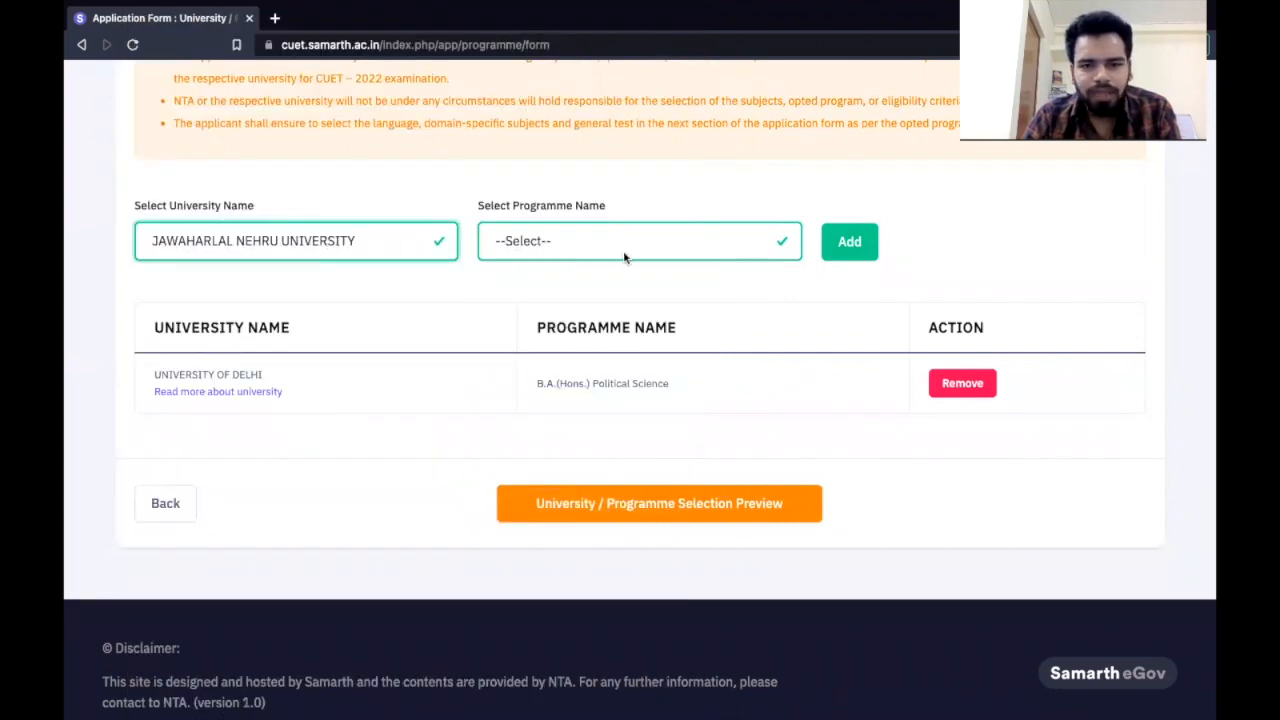
pyautogui.click(651, 254)
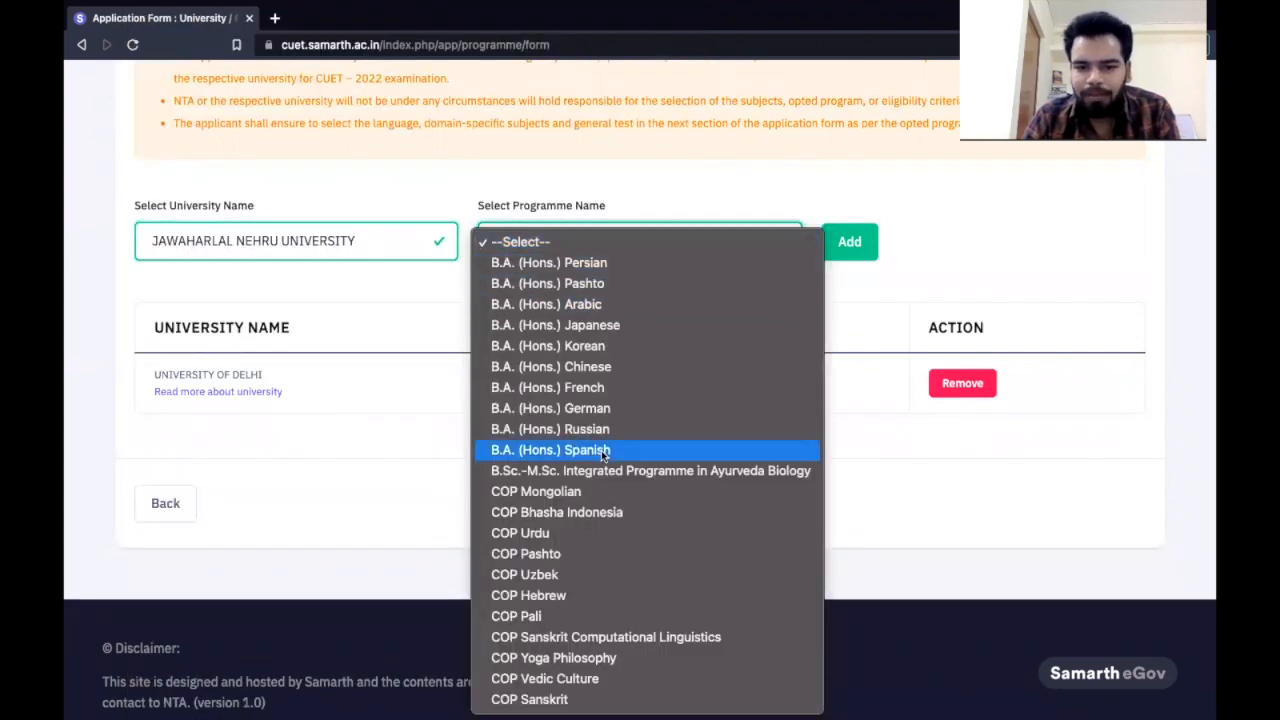
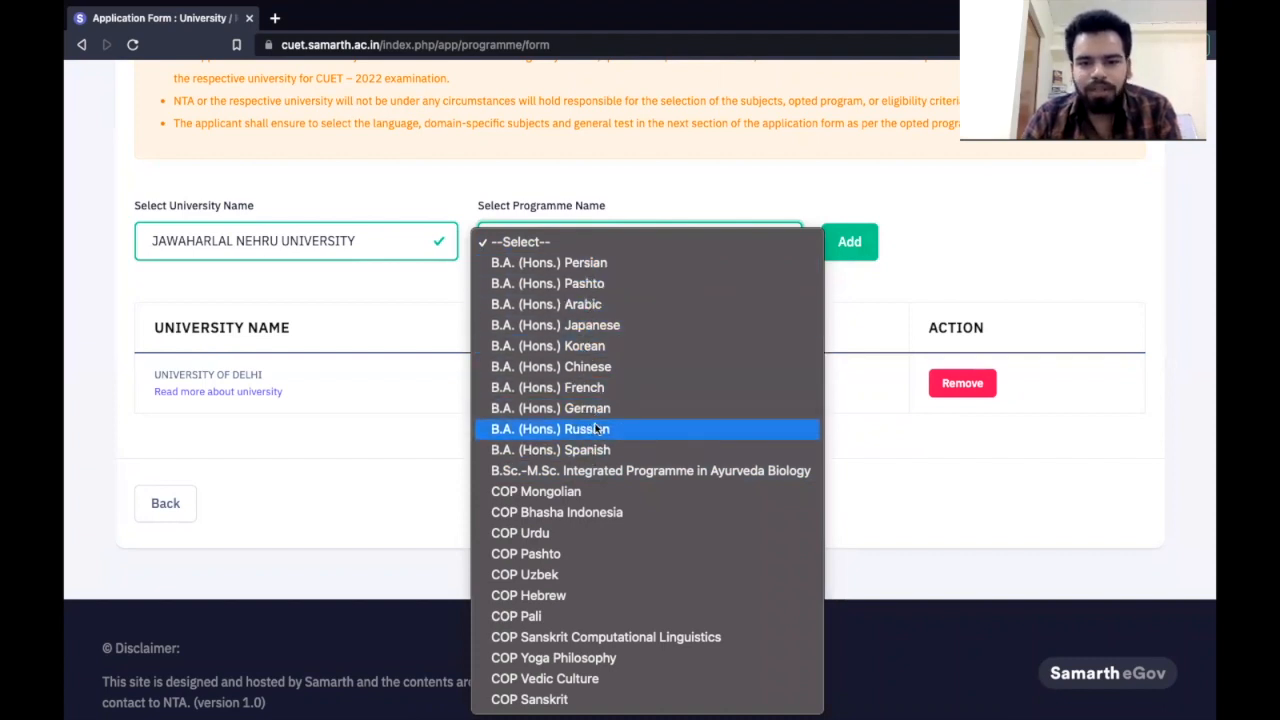
# Step: Add B.A. (Hons.) Korean at JAWAHARLAL NEHRU UNIVERSITY and B.A.( Hons) History at JAMIA MILLIA ISLAMIA to the programme selections
pyautogui.click(601, 349)
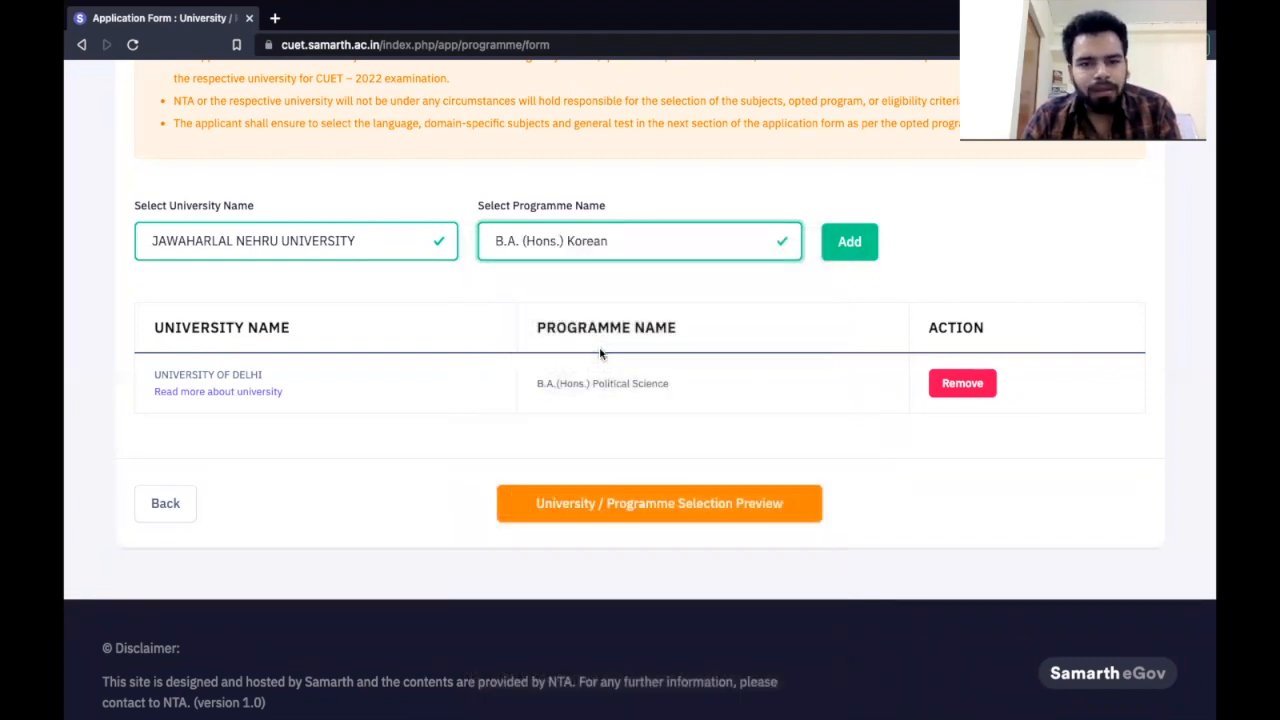
pyautogui.click(848, 242)
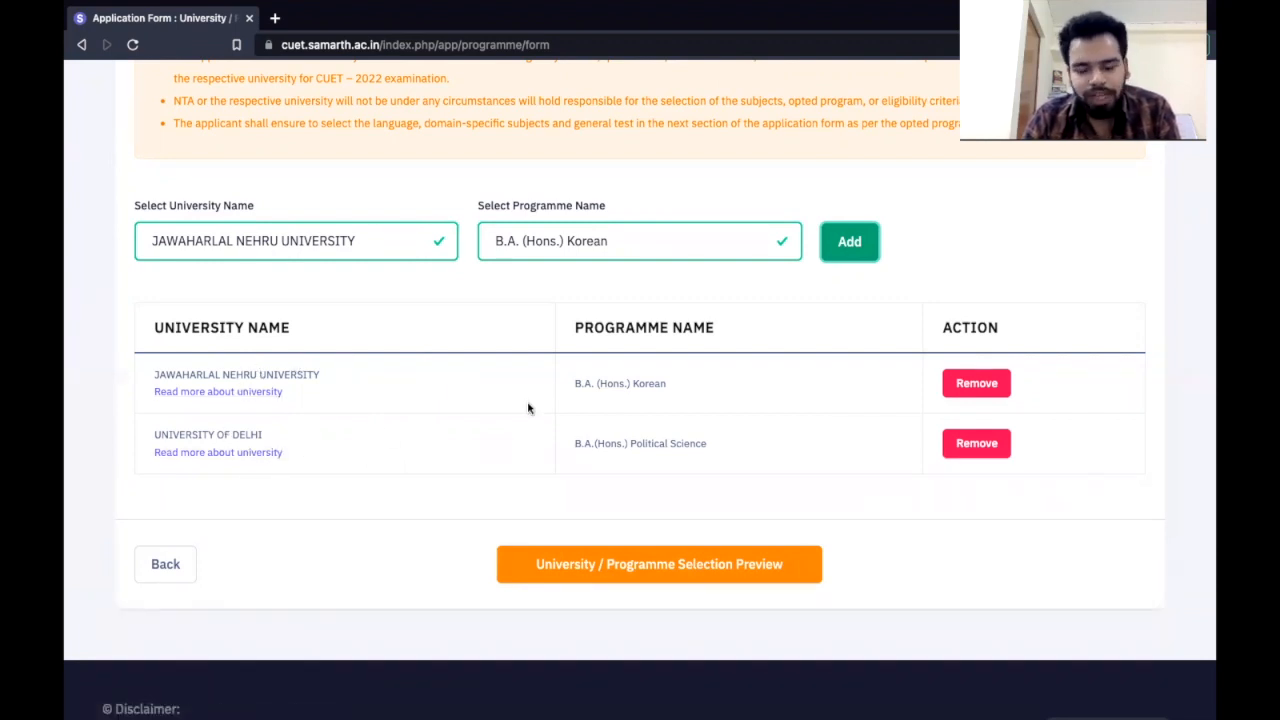
pyautogui.click(354, 249)
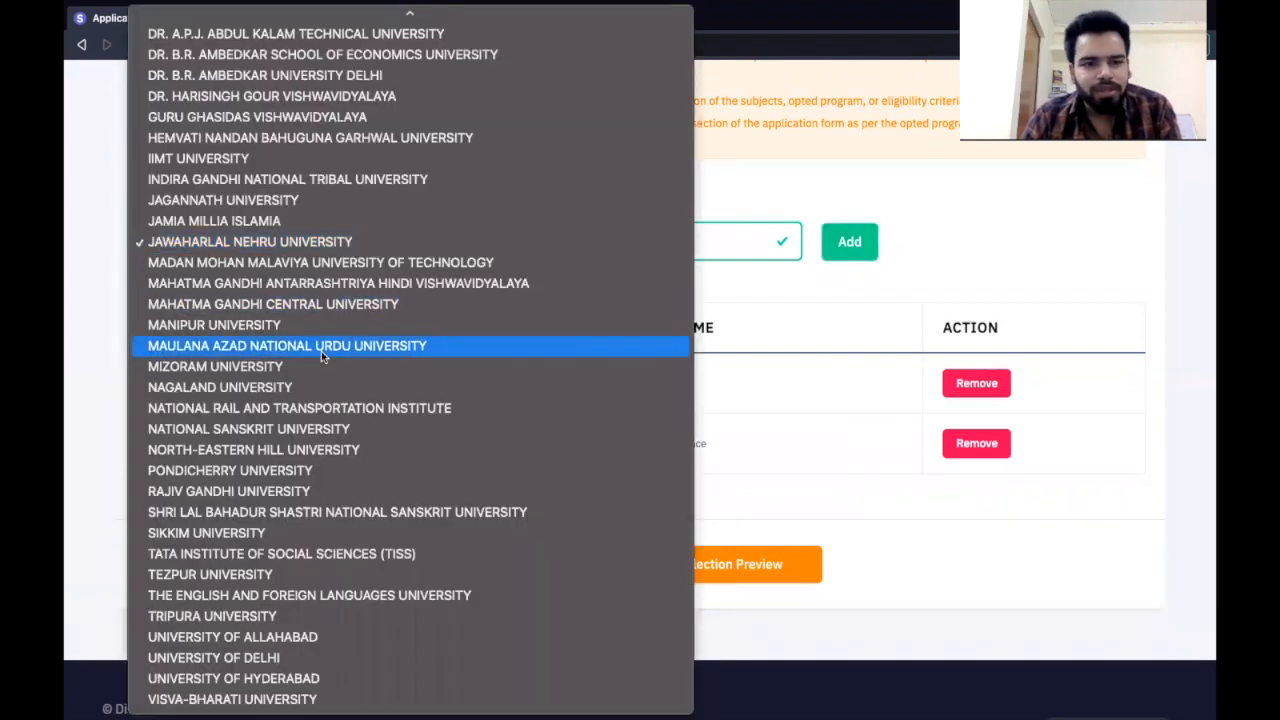
pyautogui.click(256, 224)
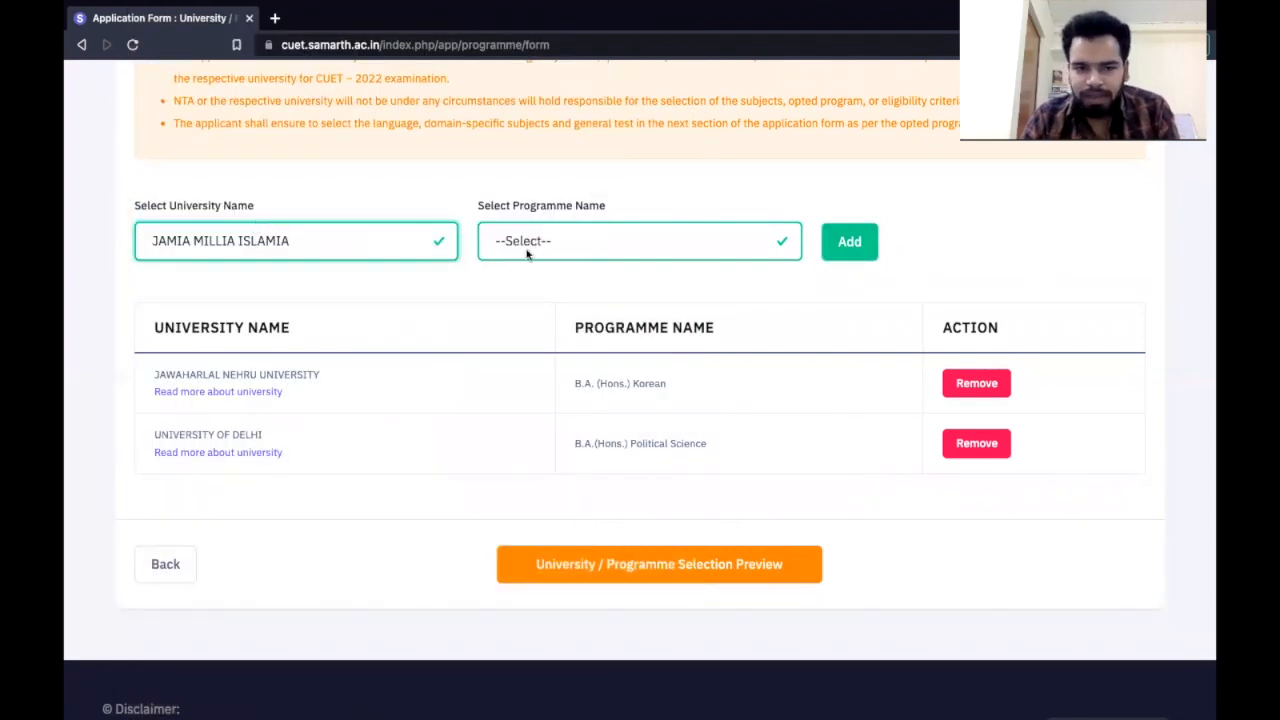
pyautogui.click(579, 248)
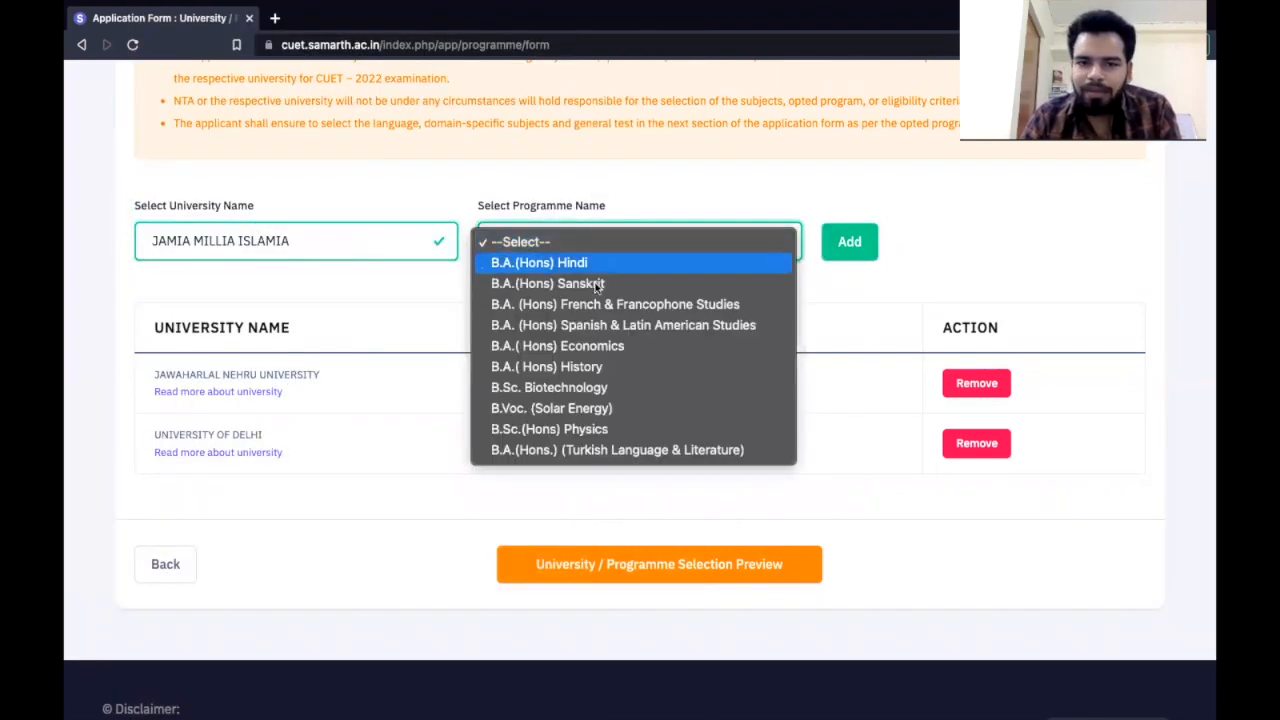
pyautogui.click(569, 367)
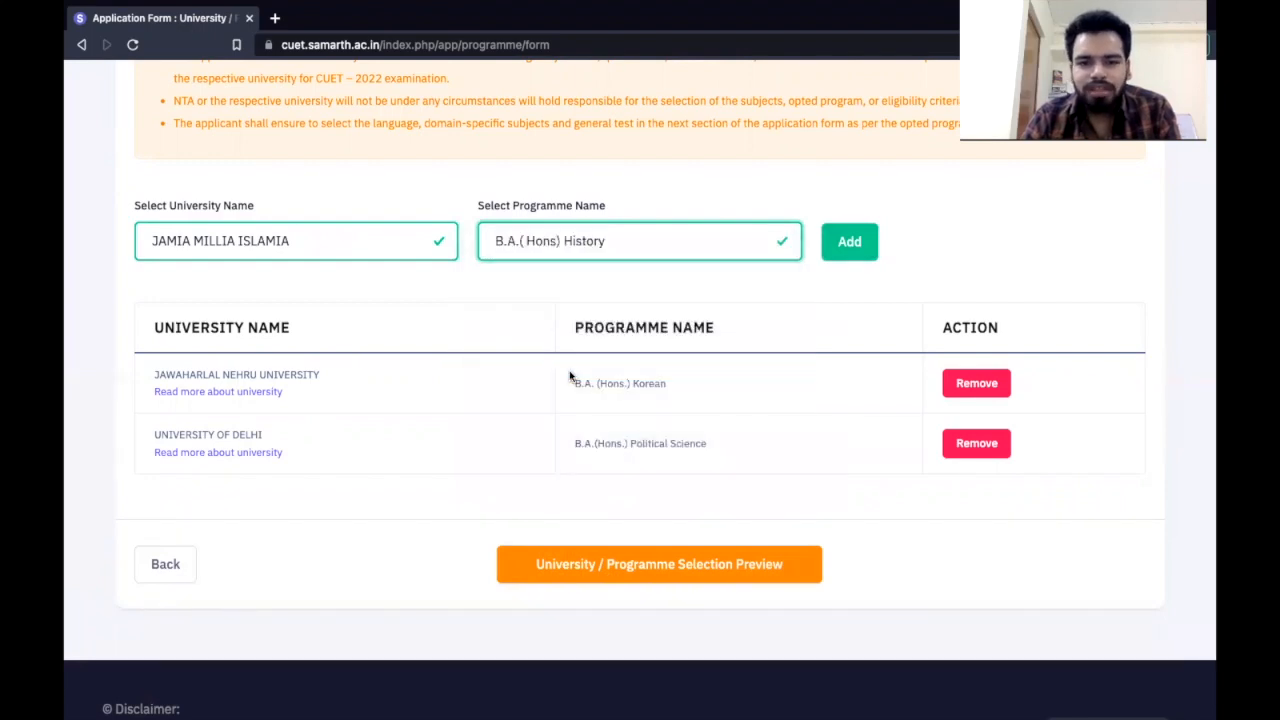
pyautogui.click(846, 250)
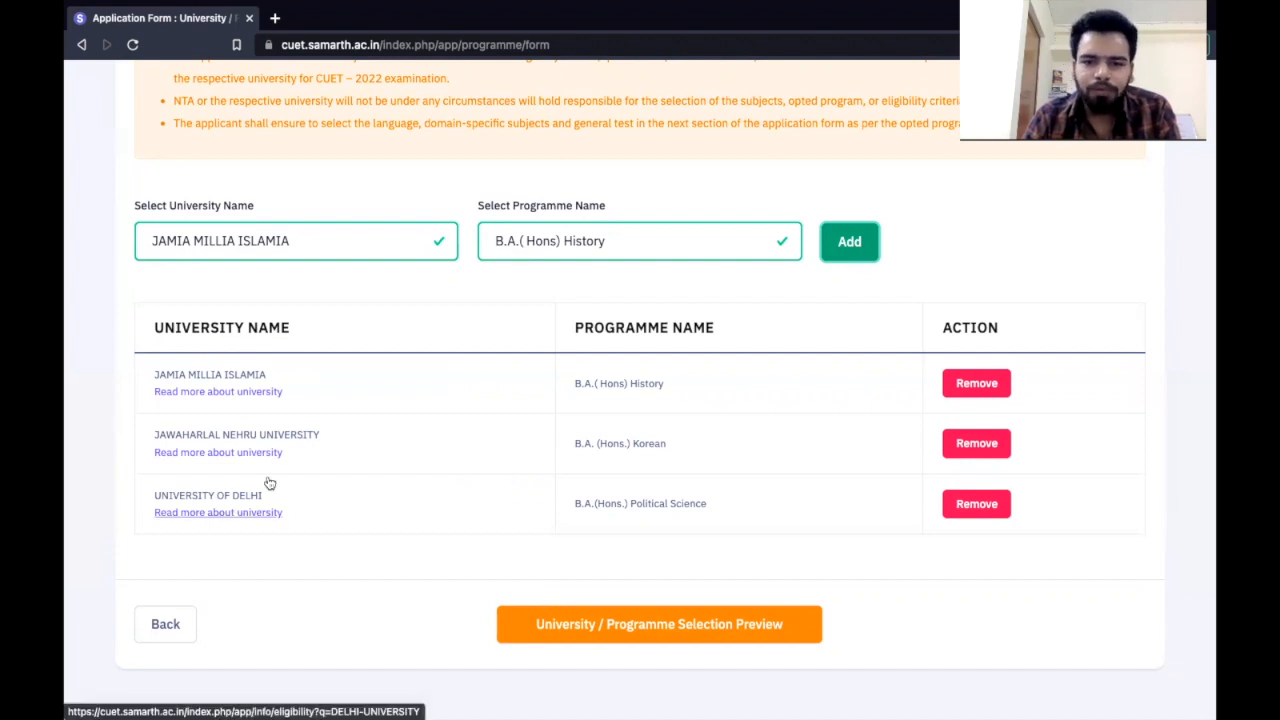
# Step: Add B.A.(Hons.) Geography at UNIVERSITY OF DELHI as another programme selection
pyautogui.click(350, 247)
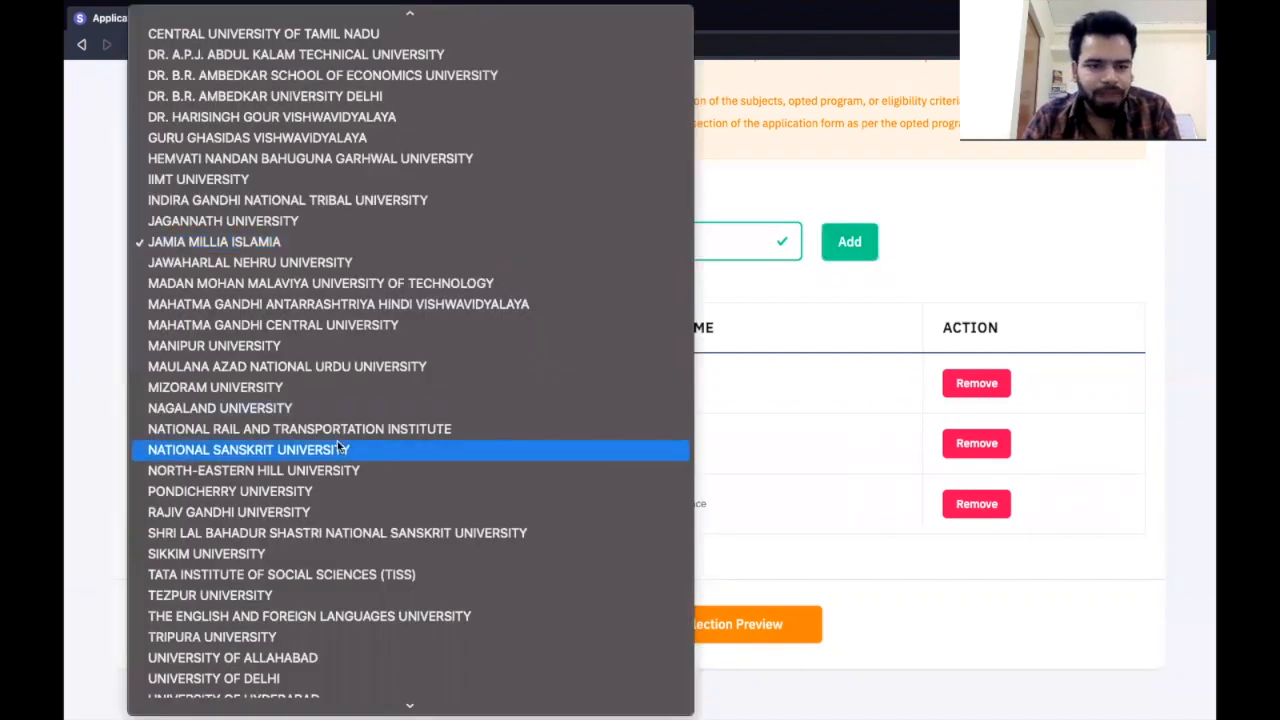
pyautogui.scroll(-1, 337, 445)
pyautogui.click(310, 660)
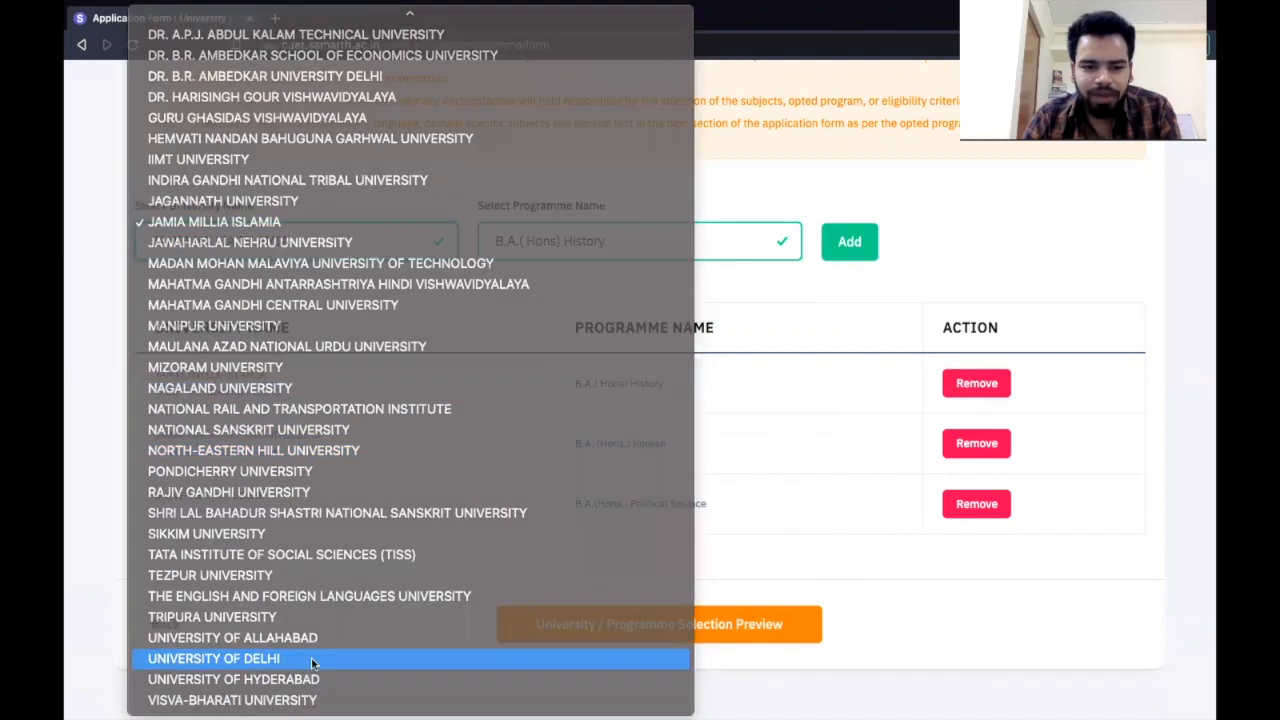
pyautogui.click(655, 247)
pyautogui.scroll(-10, 628, 450)
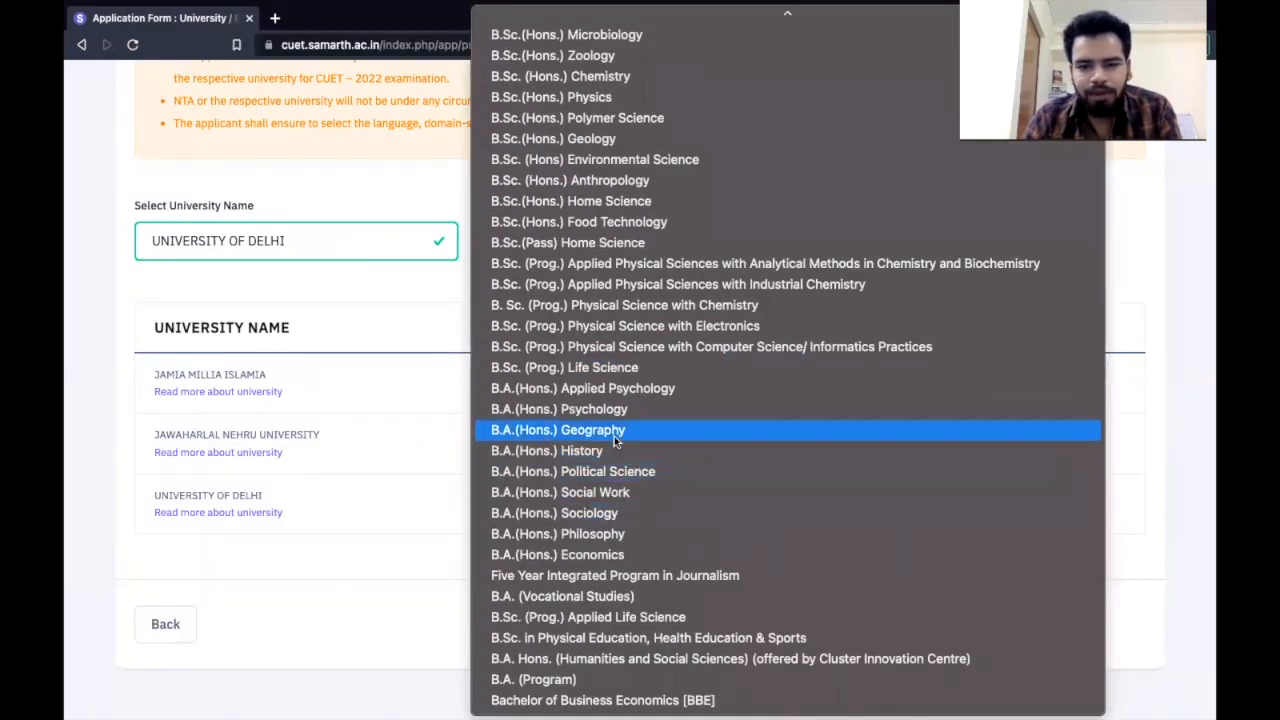
pyautogui.click(610, 433)
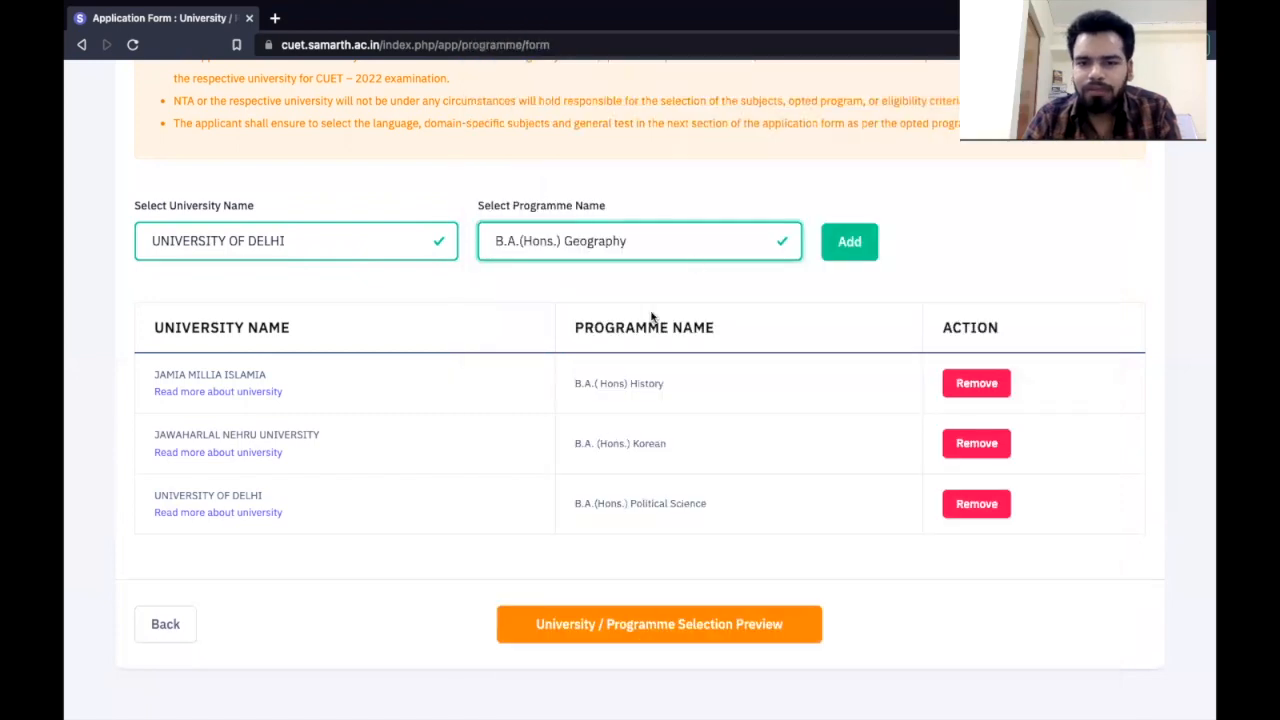
pyautogui.click(845, 243)
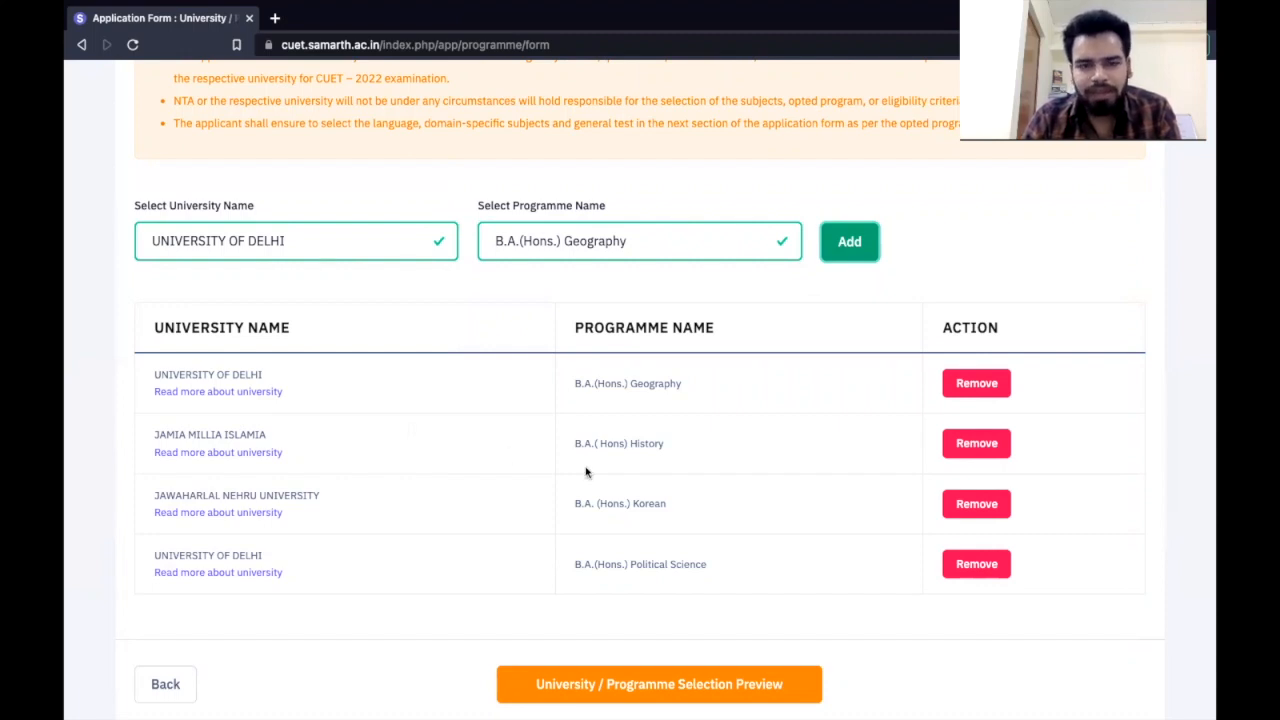
# Step: Preview the chosen universities and programmes and proceed to the Test Paper / Subject(s) Selection section
pyautogui.scroll(-3, 761, 607)
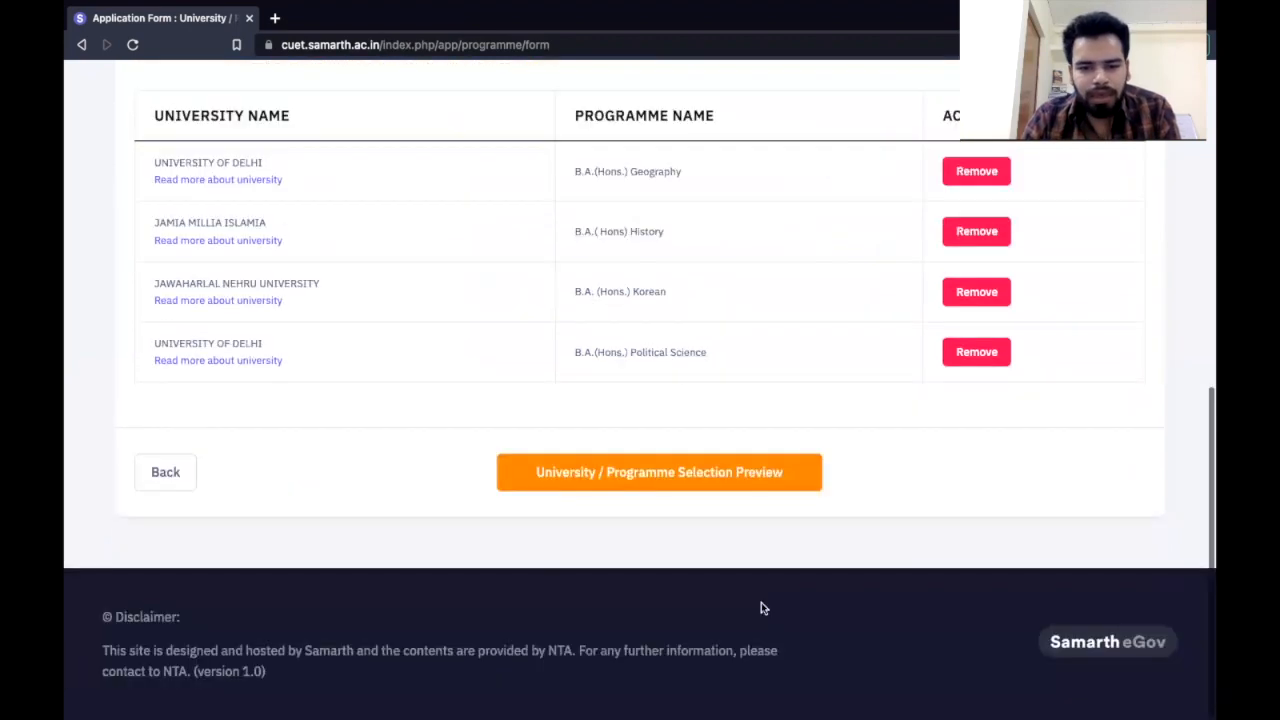
pyautogui.click(737, 476)
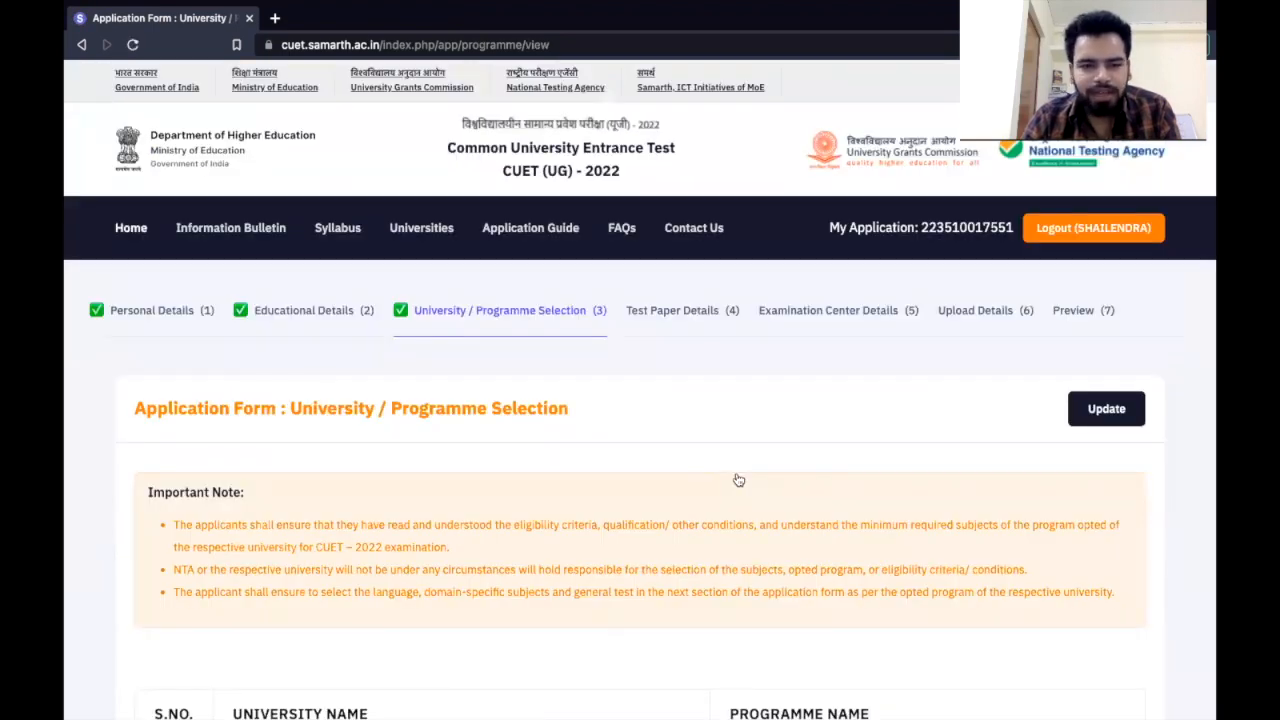
pyautogui.scroll(-3, 687, 442)
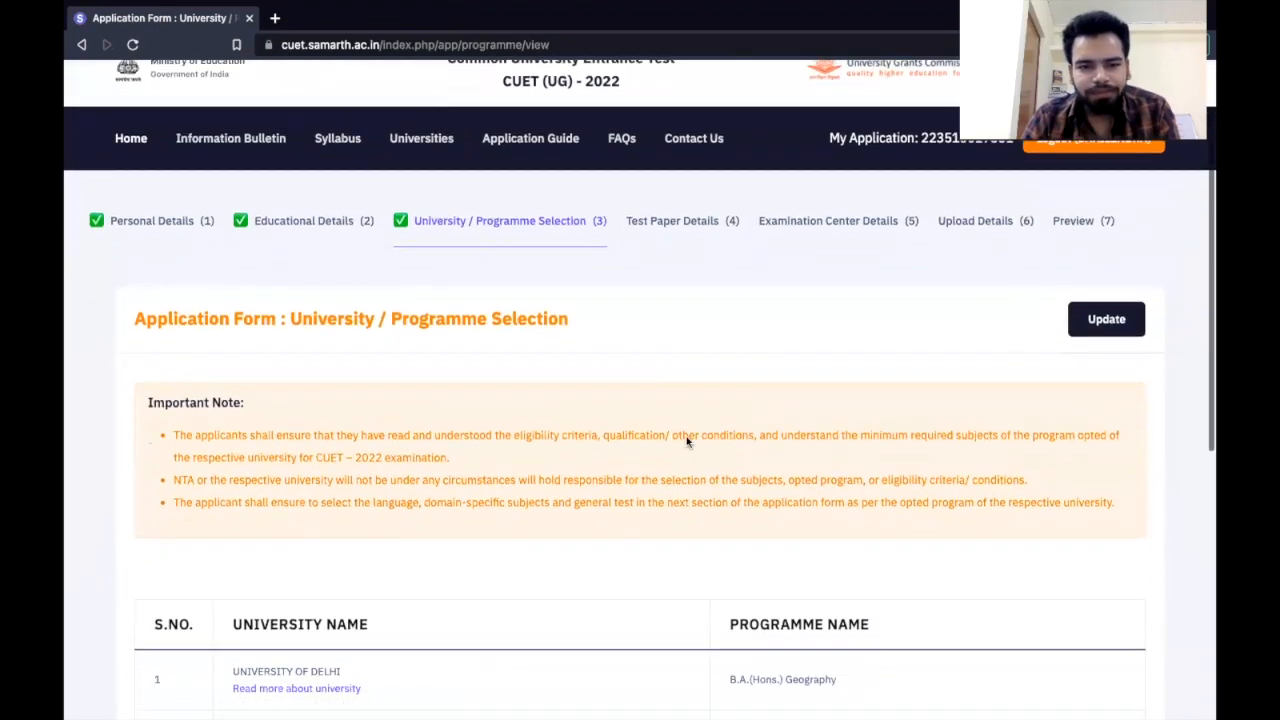
pyautogui.scroll(-1, 687, 442)
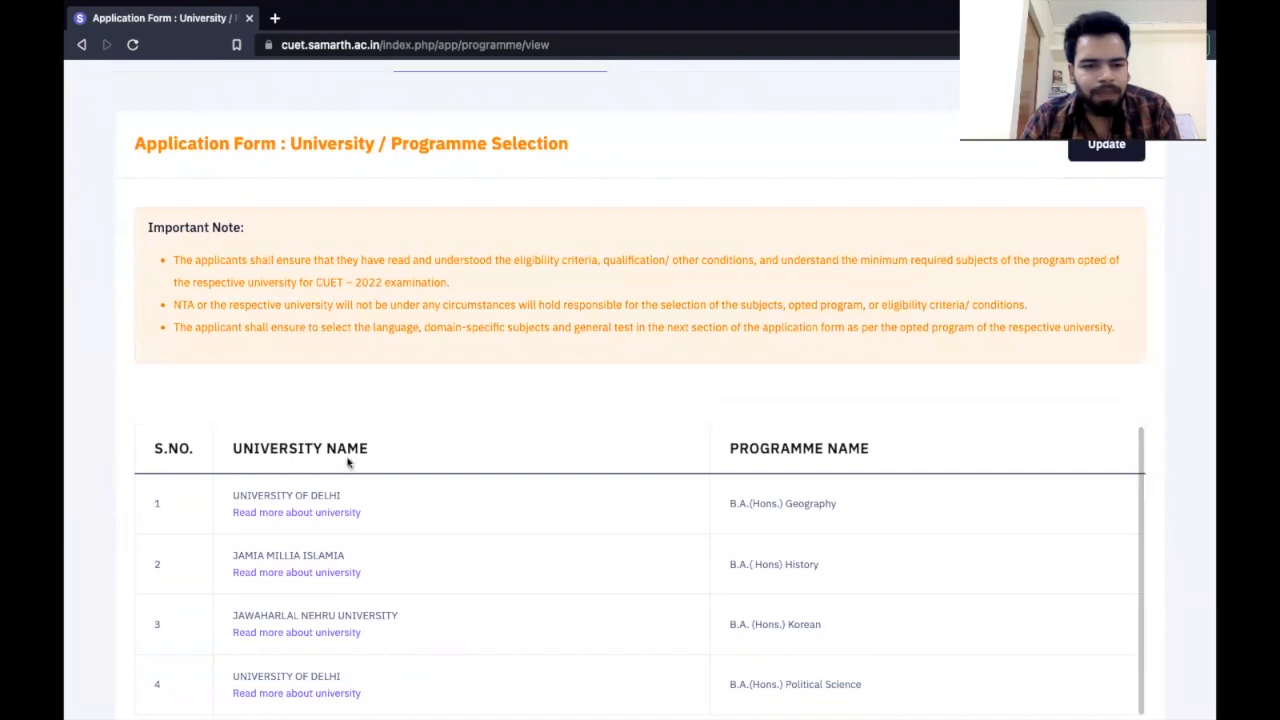
pyautogui.scroll(-3, 299, 533)
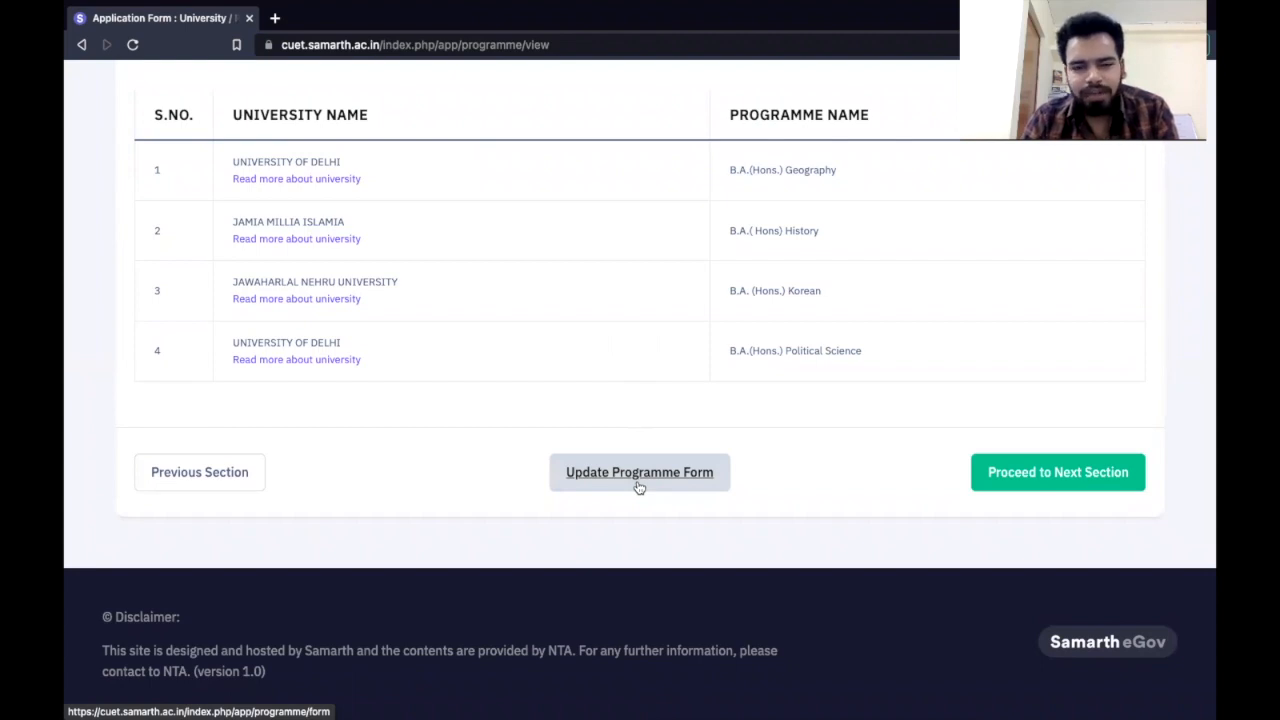
pyautogui.click(1037, 477)
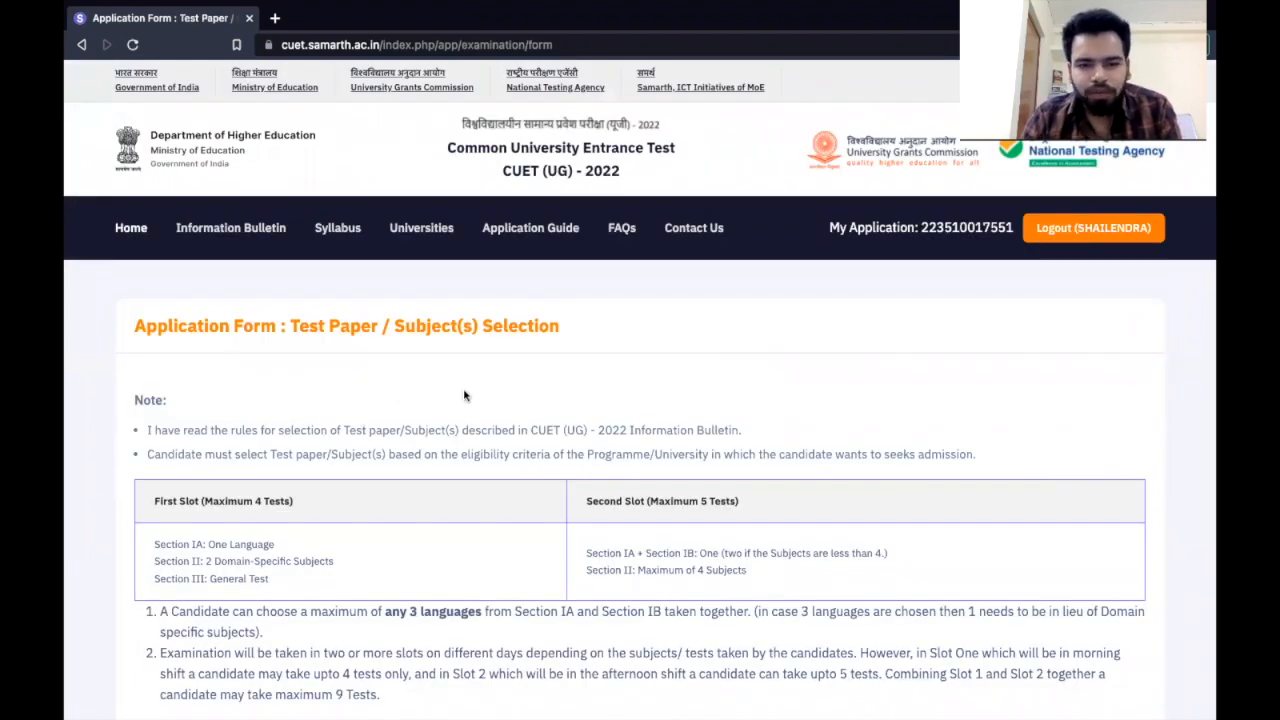
# Step: Read the test paper selection notes and slot rules, and look over the subject fields for the first and second slots
pyautogui.scroll(-2, 290, 377)
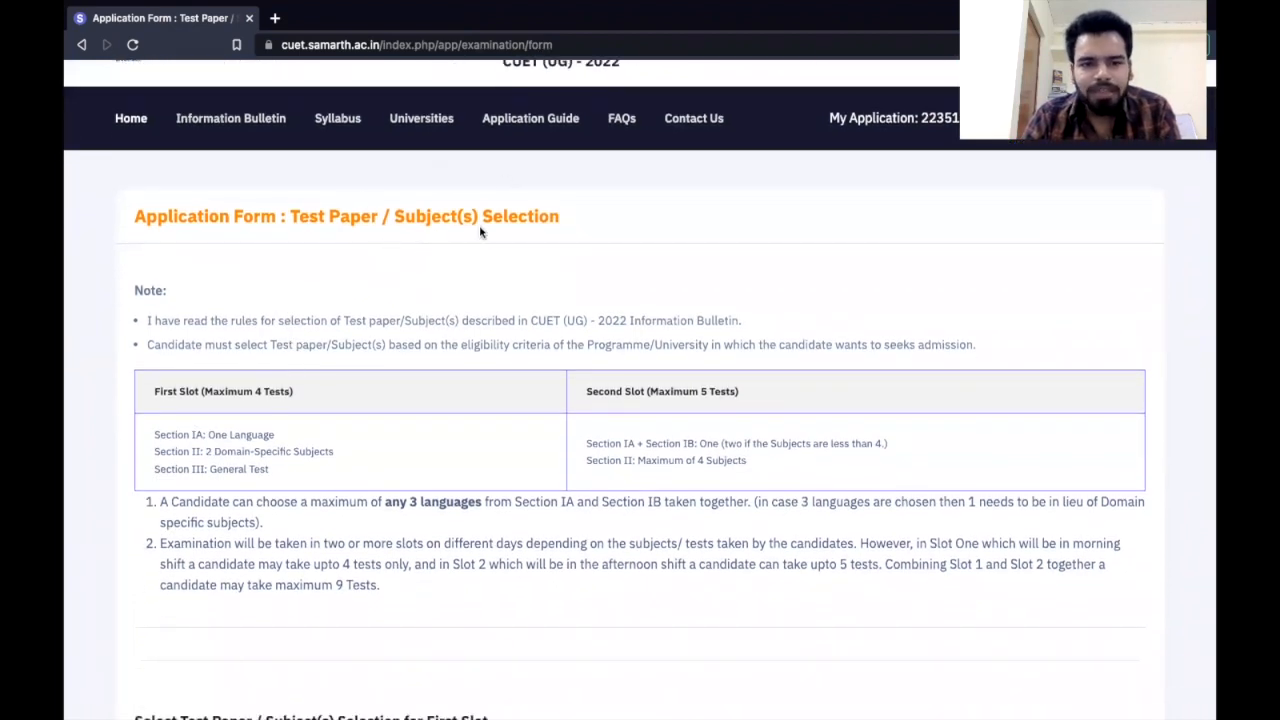
pyautogui.scroll(-1, 219, 384)
pyautogui.scroll(-2, 219, 384)
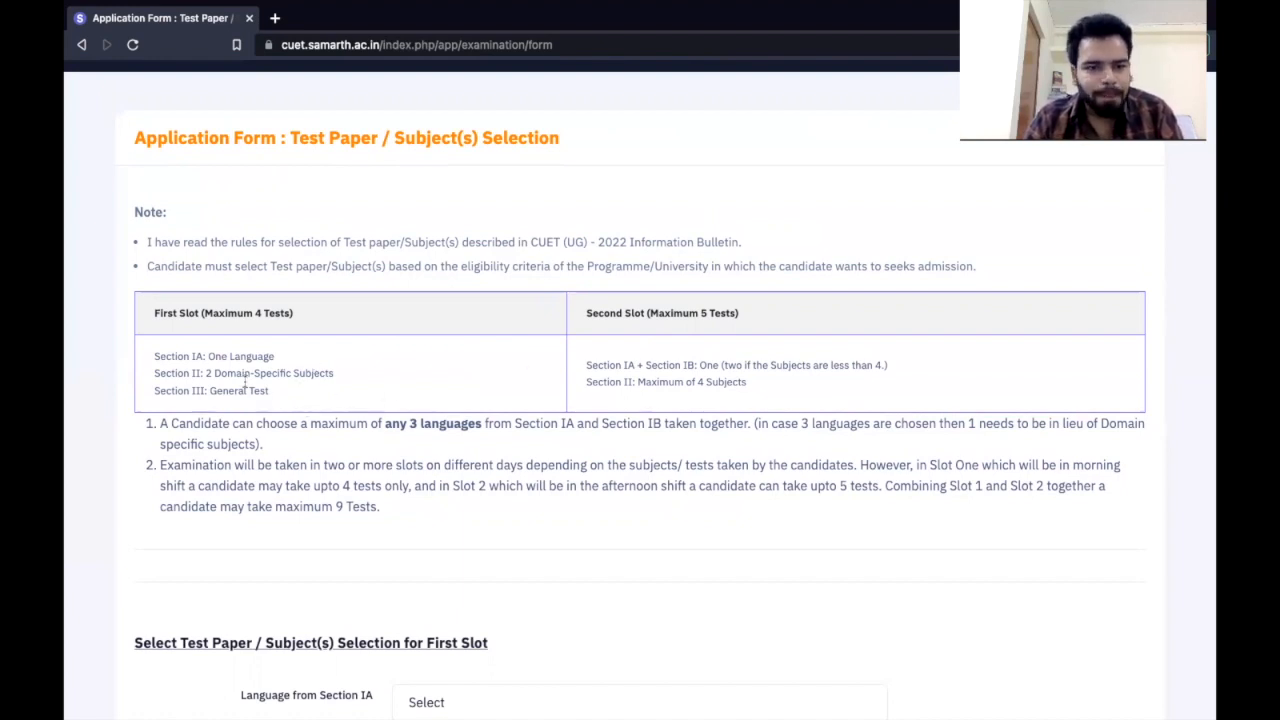
pyautogui.scroll(-1, 194, 424)
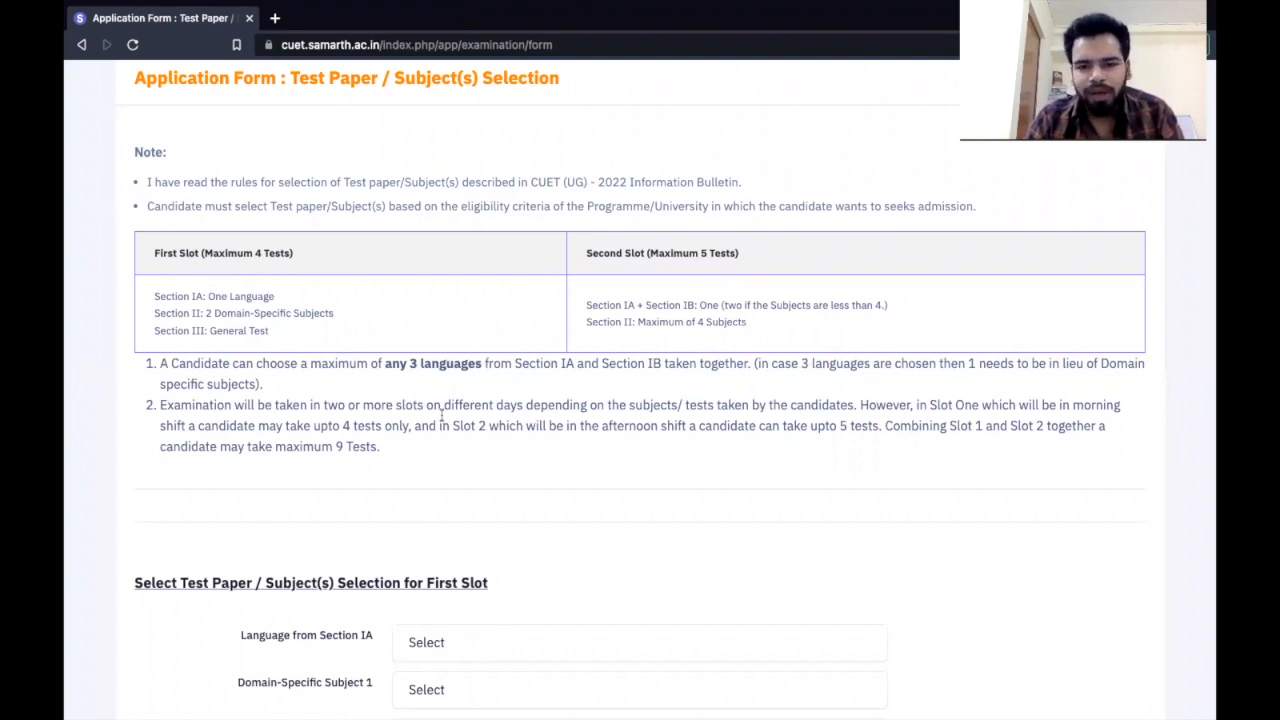
pyautogui.scroll(-1, 463, 381)
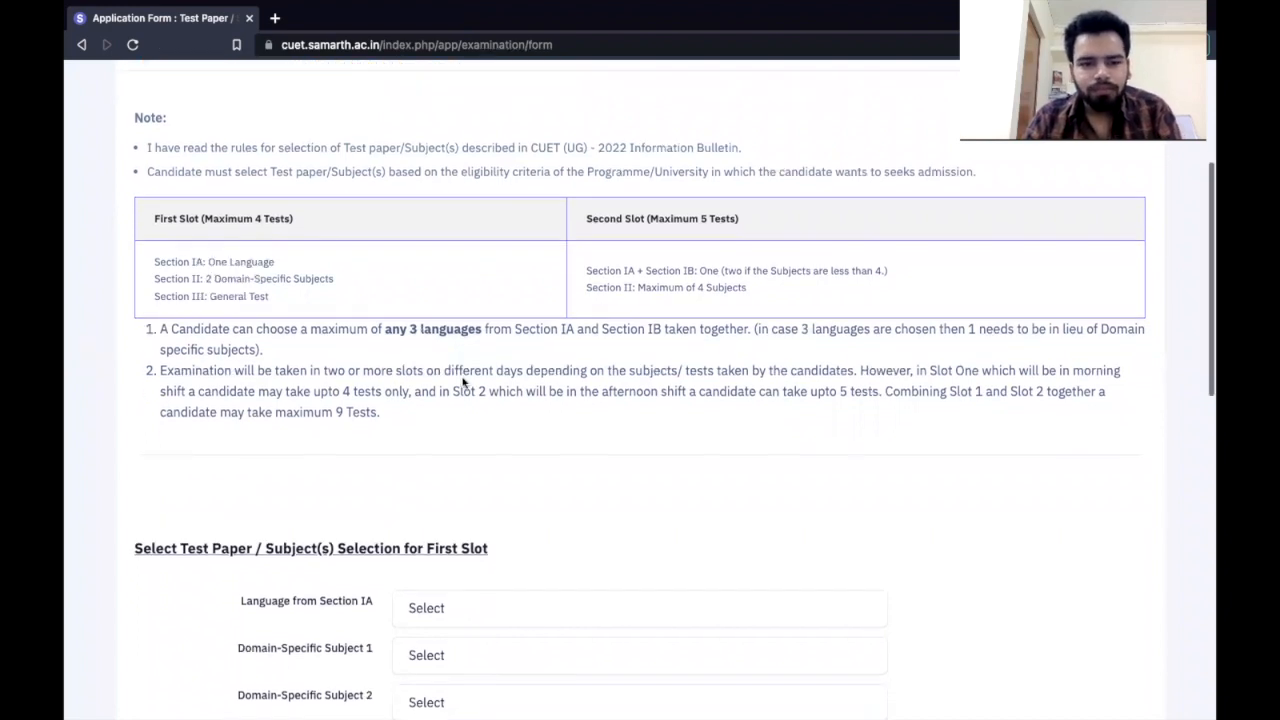
pyautogui.scroll(-2, 463, 381)
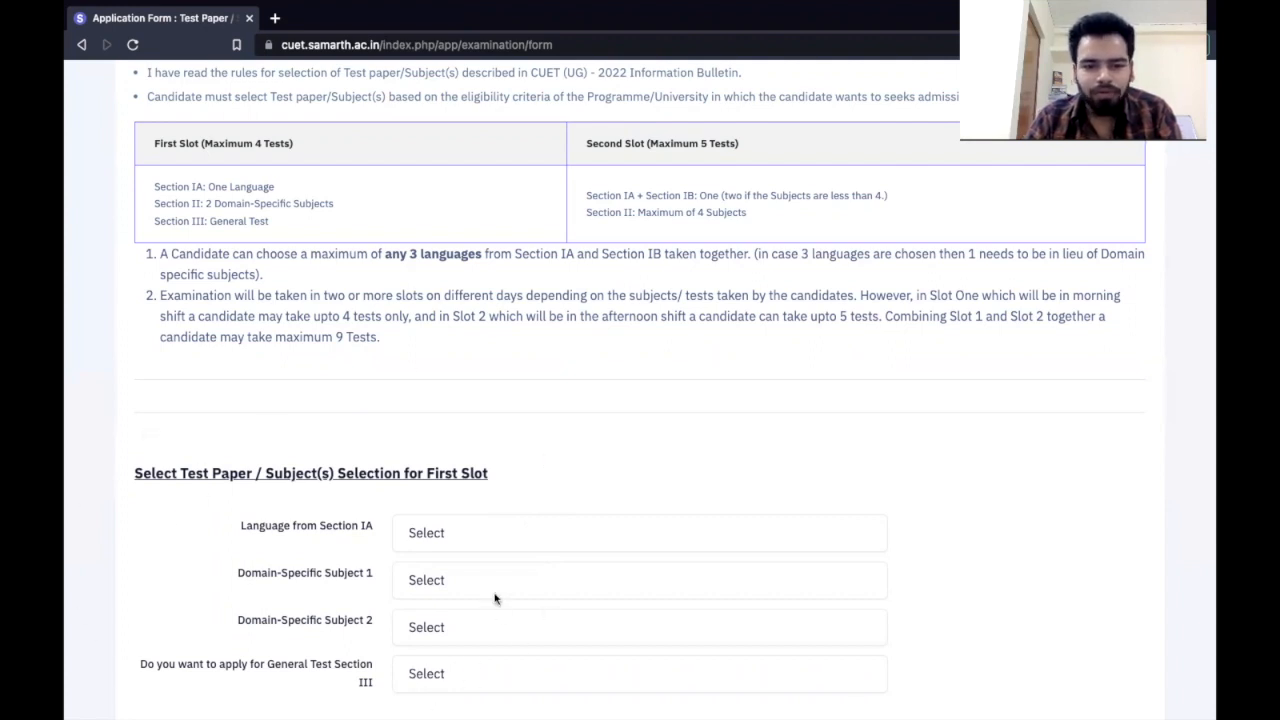
pyautogui.scroll(-5, 768, 485)
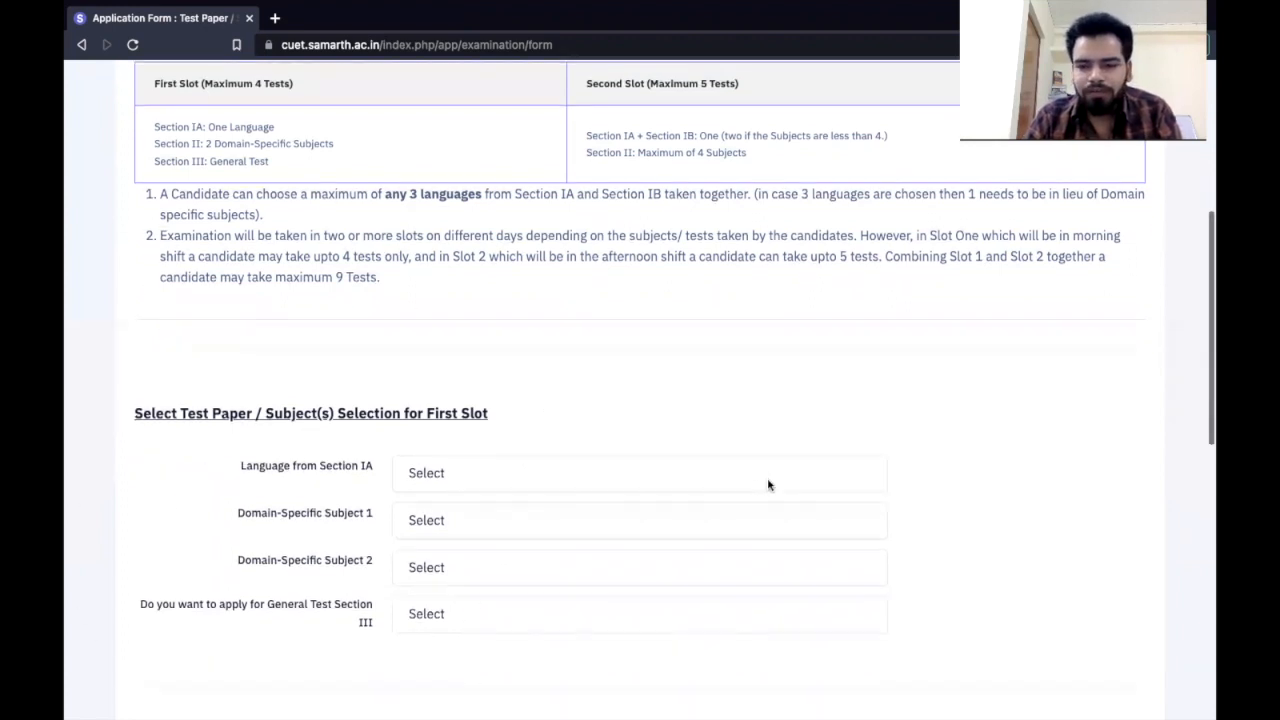
pyautogui.scroll(-1, 768, 482)
pyautogui.scroll(3, 763, 426)
pyautogui.scroll(-2, 763, 377)
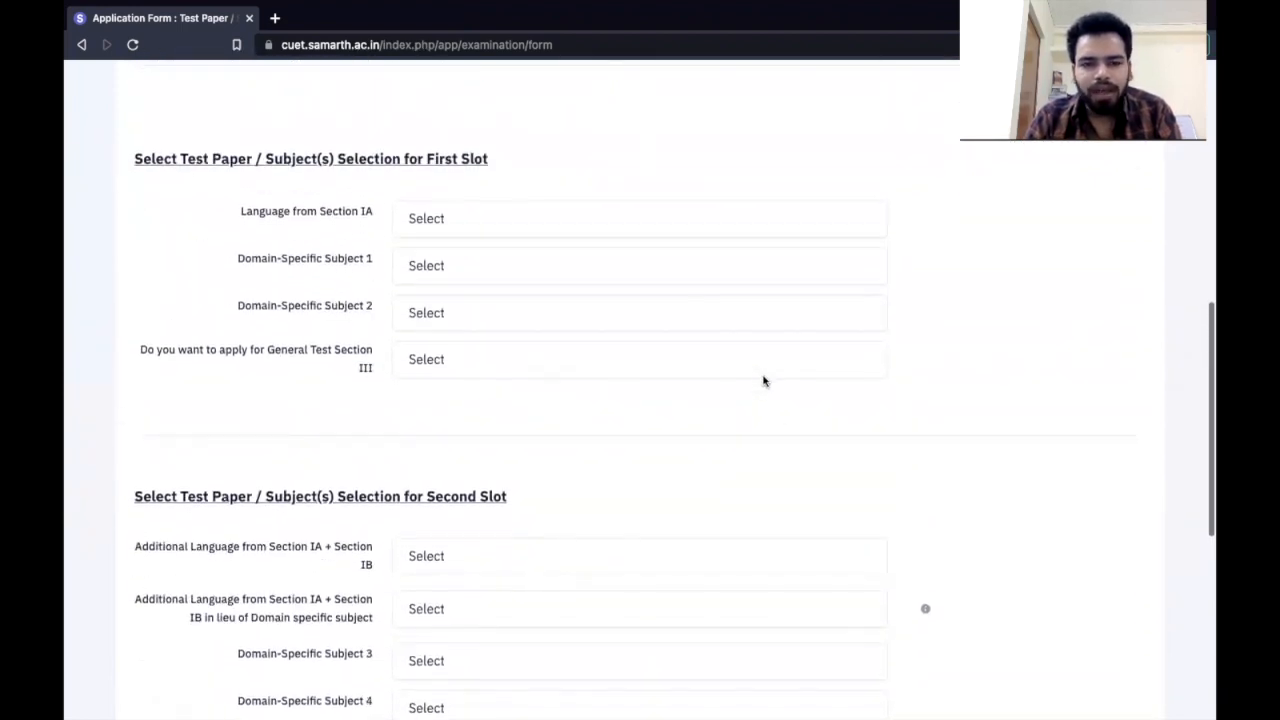
pyautogui.scroll(1, 612, 250)
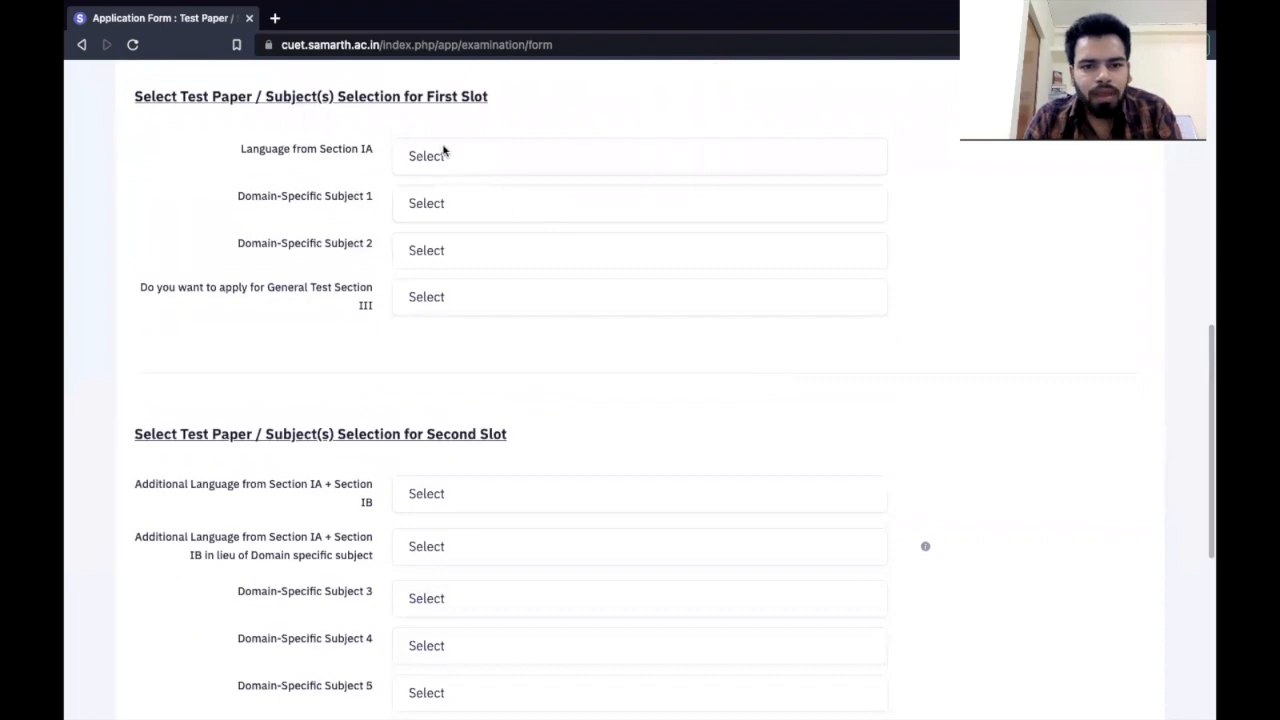
# Step: Try 102 : Hindi as the first slot's Section IA language and settle on 101 : English
pyautogui.click(448, 162)
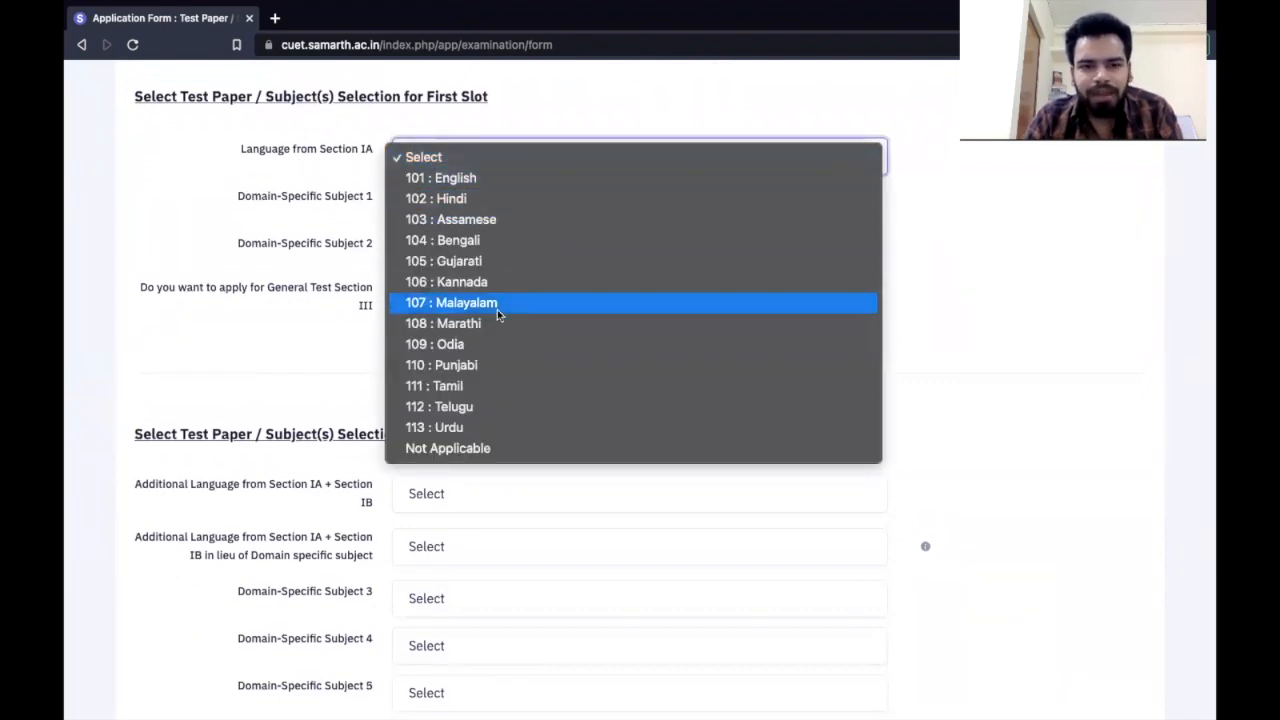
pyautogui.click(492, 181)
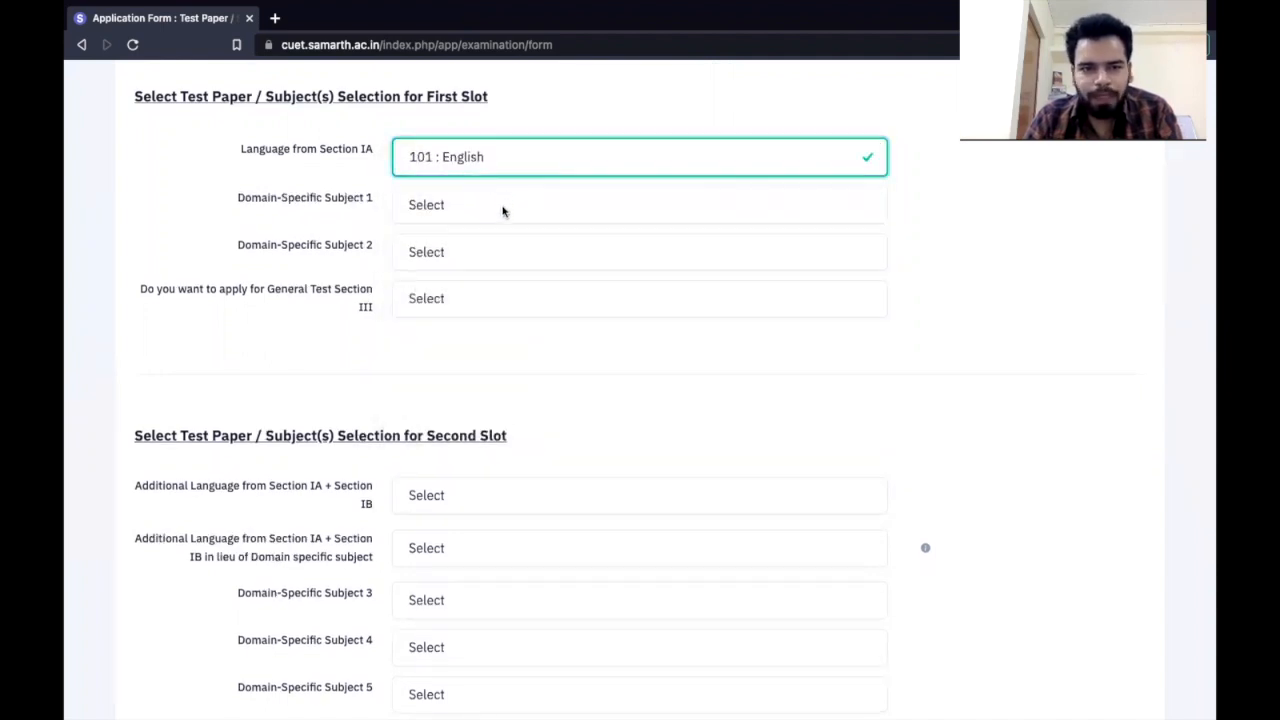
pyautogui.click(521, 158)
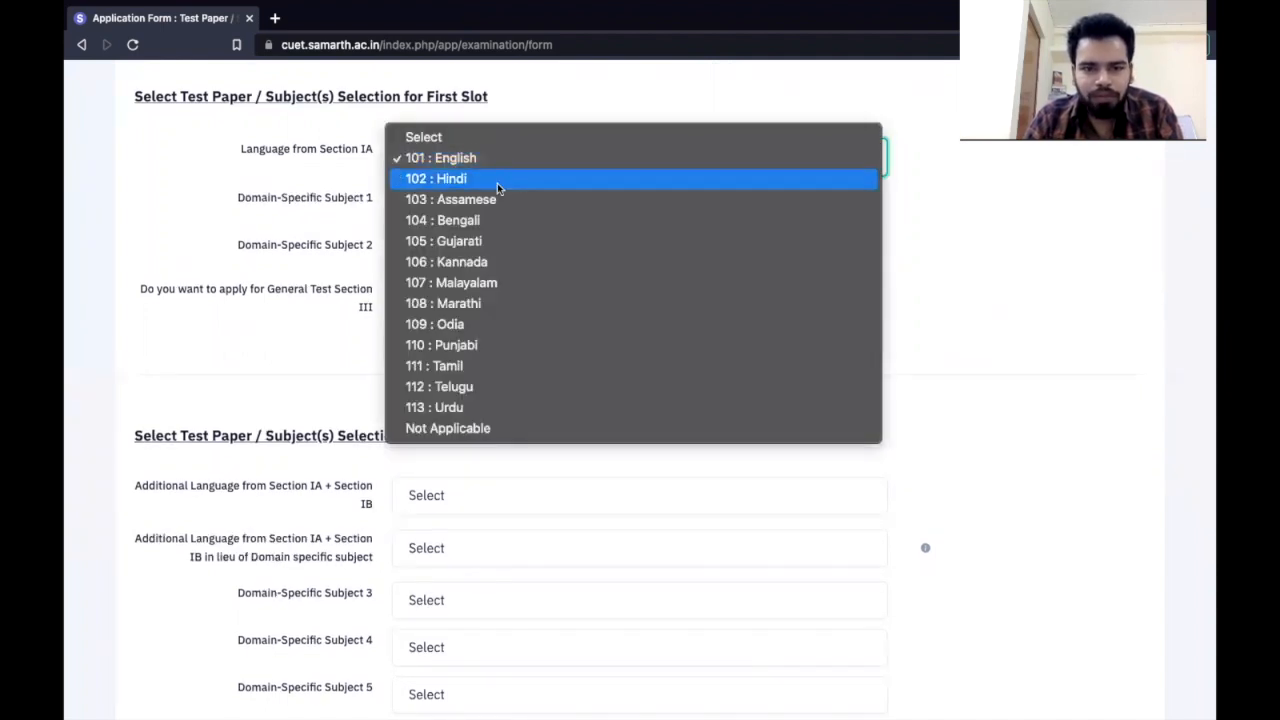
pyautogui.click(498, 188)
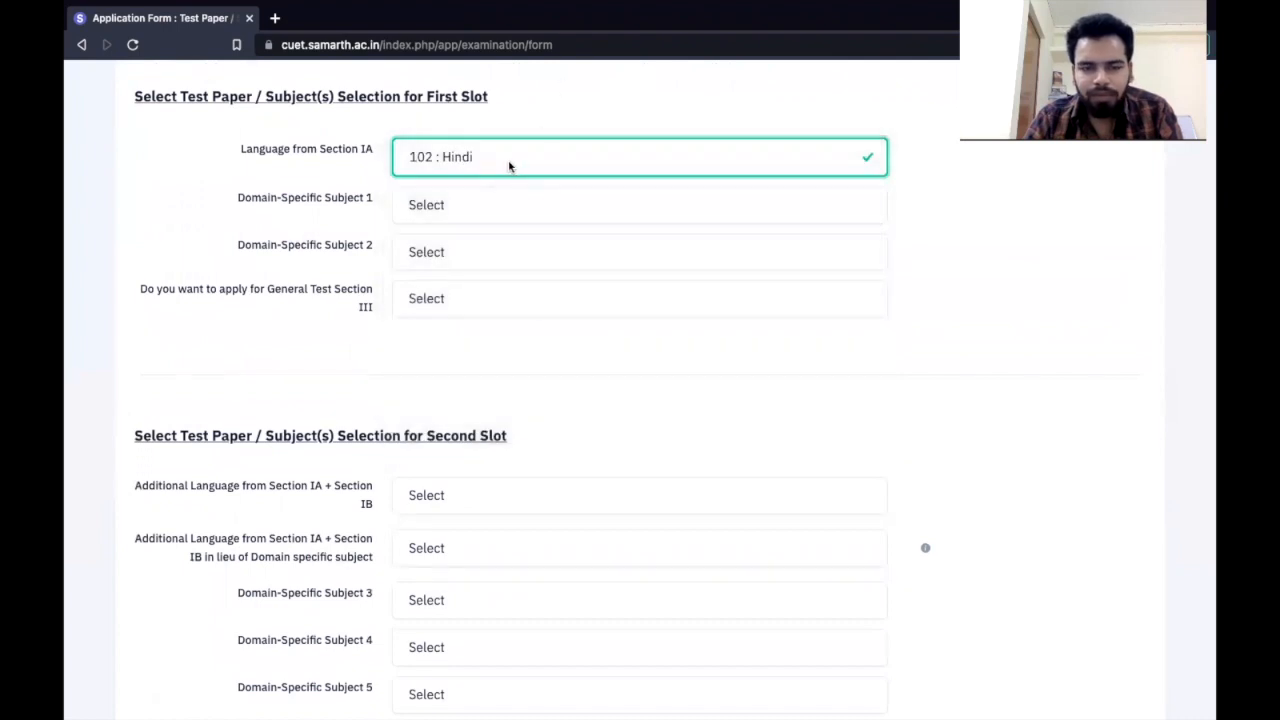
pyautogui.click(507, 167)
pyautogui.click(484, 140)
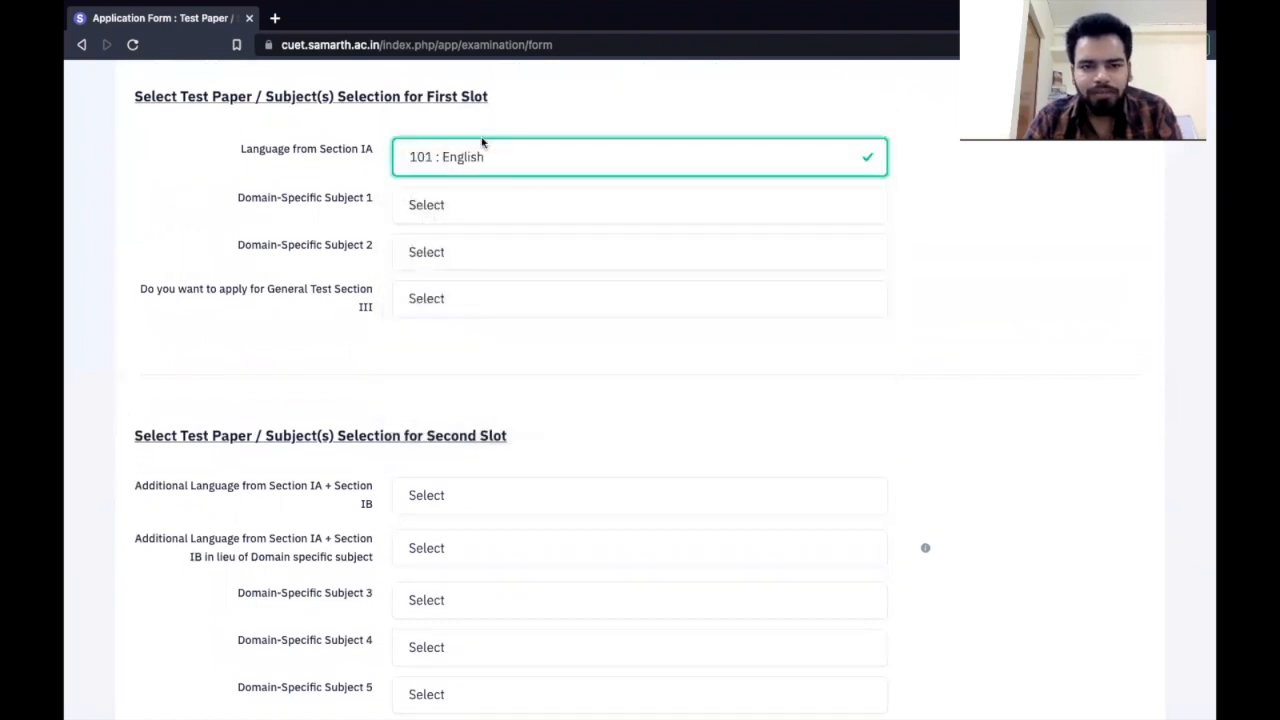
# Step: Set Domain-Specific Subject 1 of the first slot to 323 : Political Science
pyautogui.click(473, 210)
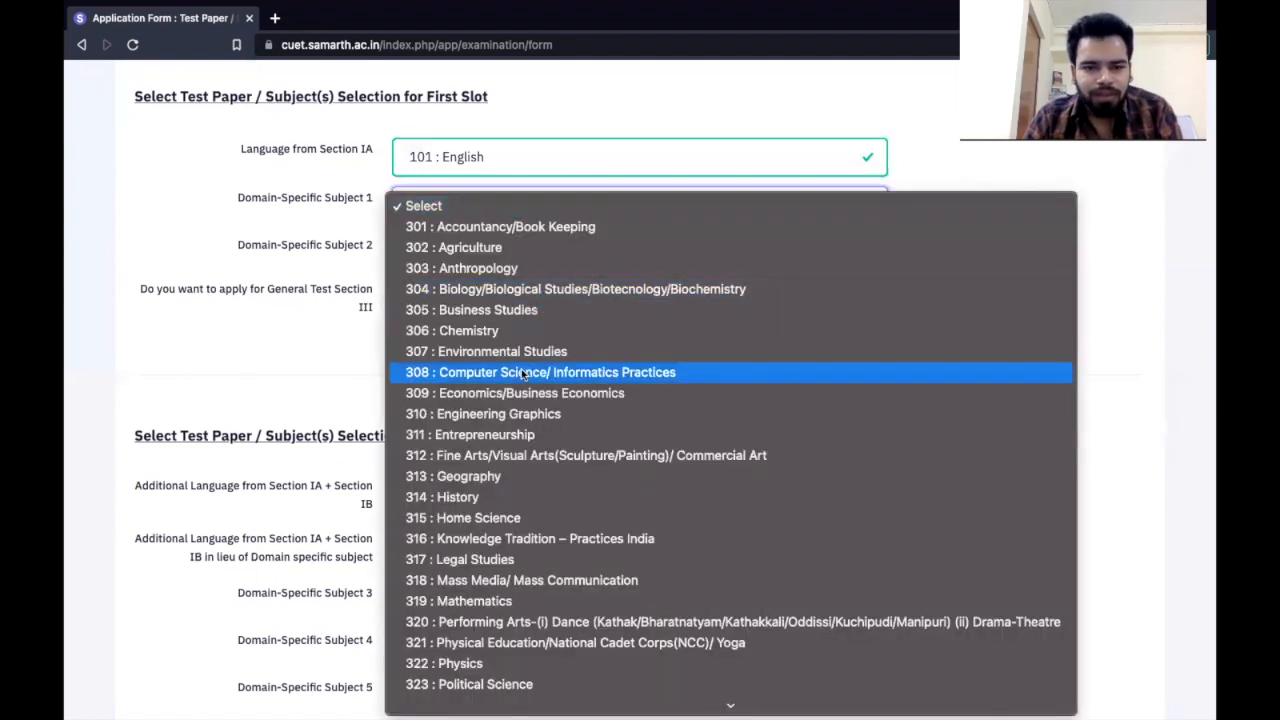
pyautogui.scroll(-3, 533, 396)
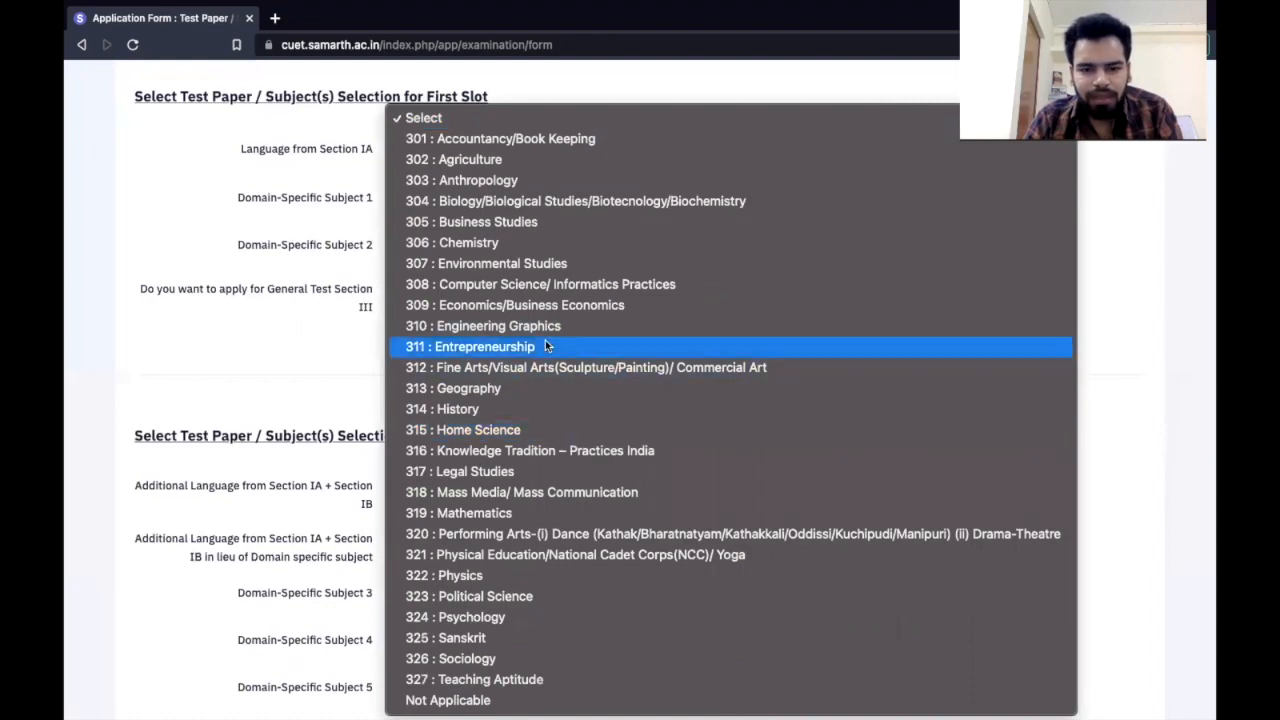
pyautogui.click(505, 597)
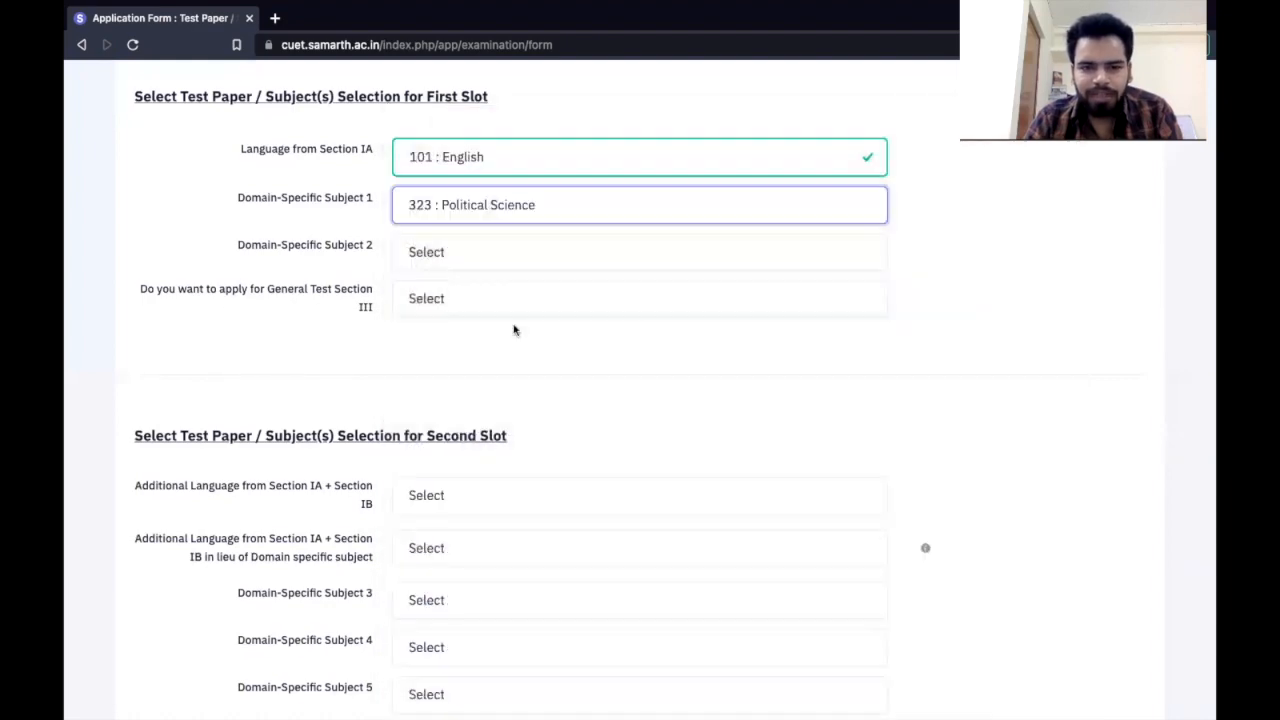
# Step: Set the first slot's Domain-Specific Subject 2 to 313 : Geography and answer Yes to applying for General Test Section III
pyautogui.click(474, 250)
pyautogui.scroll(-3, 505, 444)
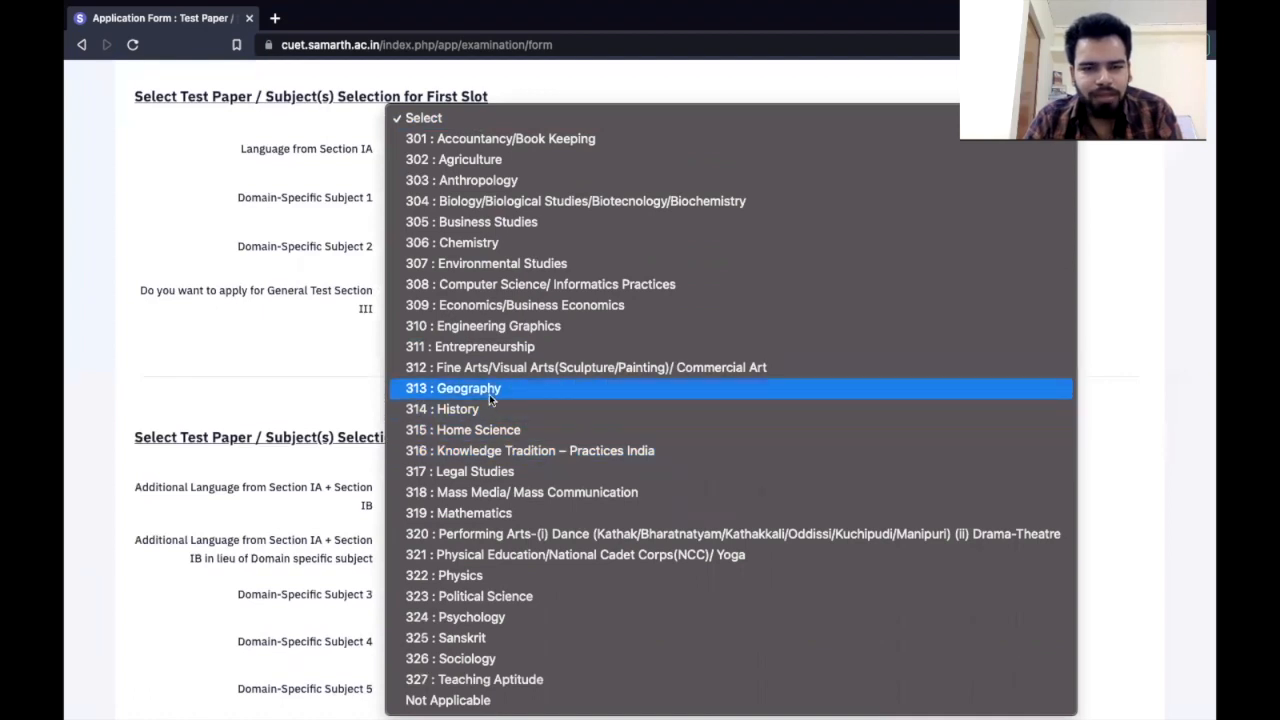
pyautogui.click(497, 396)
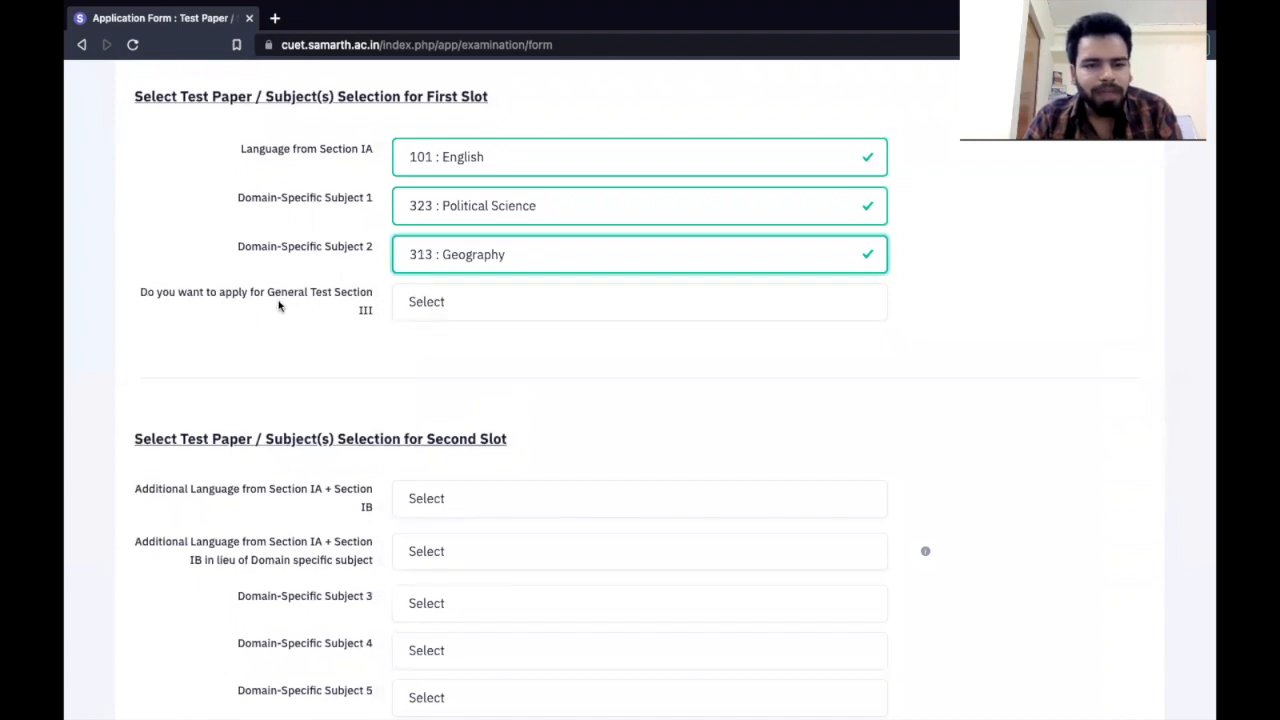
pyautogui.click(500, 308)
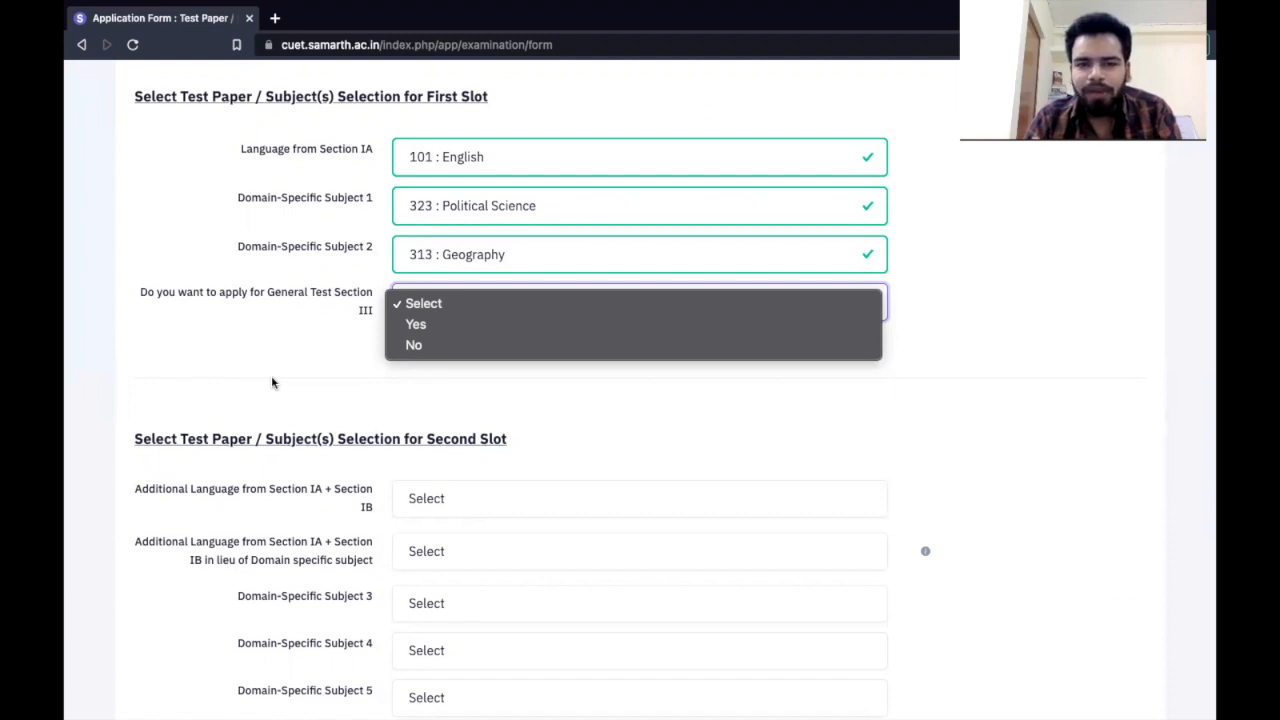
pyautogui.click(426, 331)
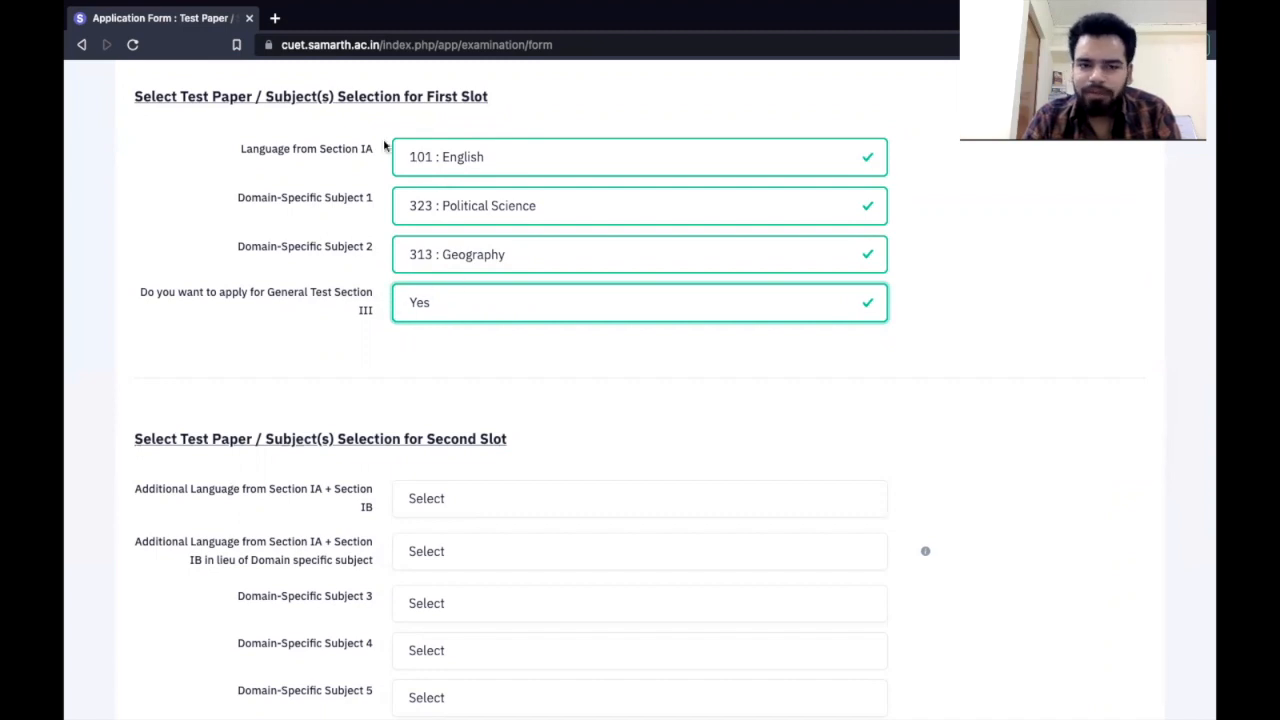
# Step: Set the second slot's Additional Language from Section IA + Section IB to 102 : Hindi
pyautogui.scroll(-3, 423, 357)
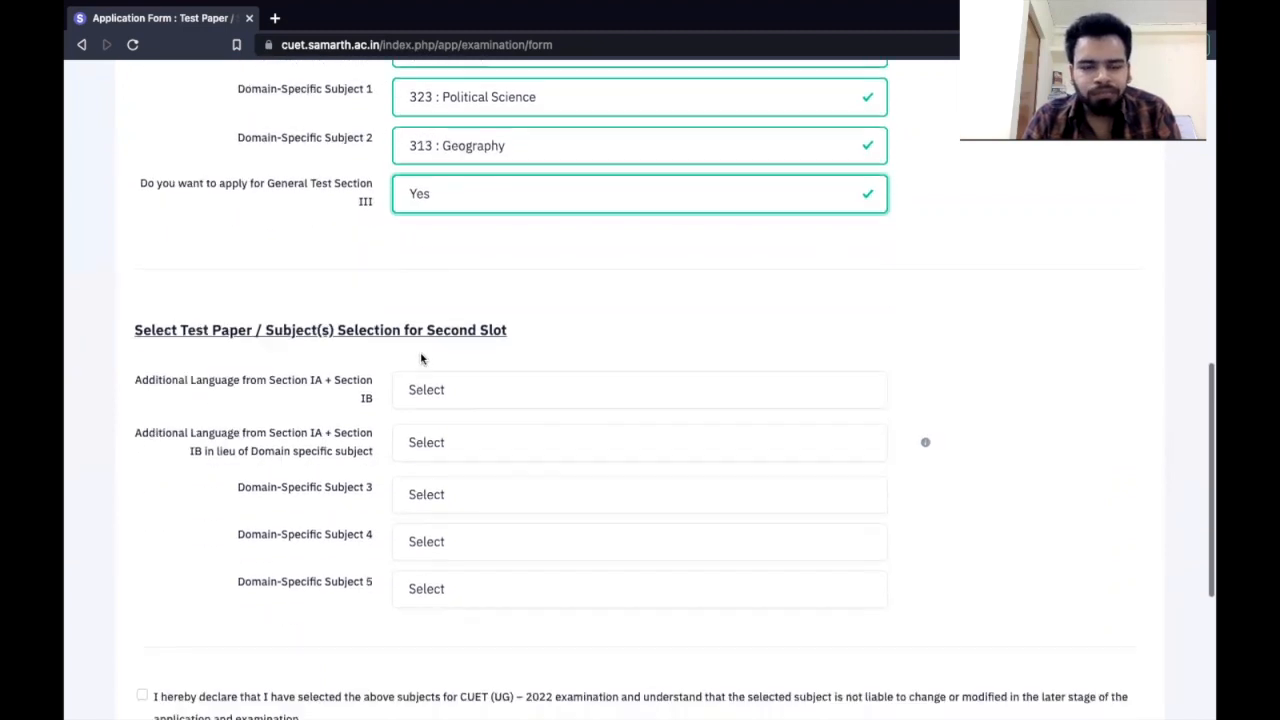
pyautogui.scroll(-2, 432, 315)
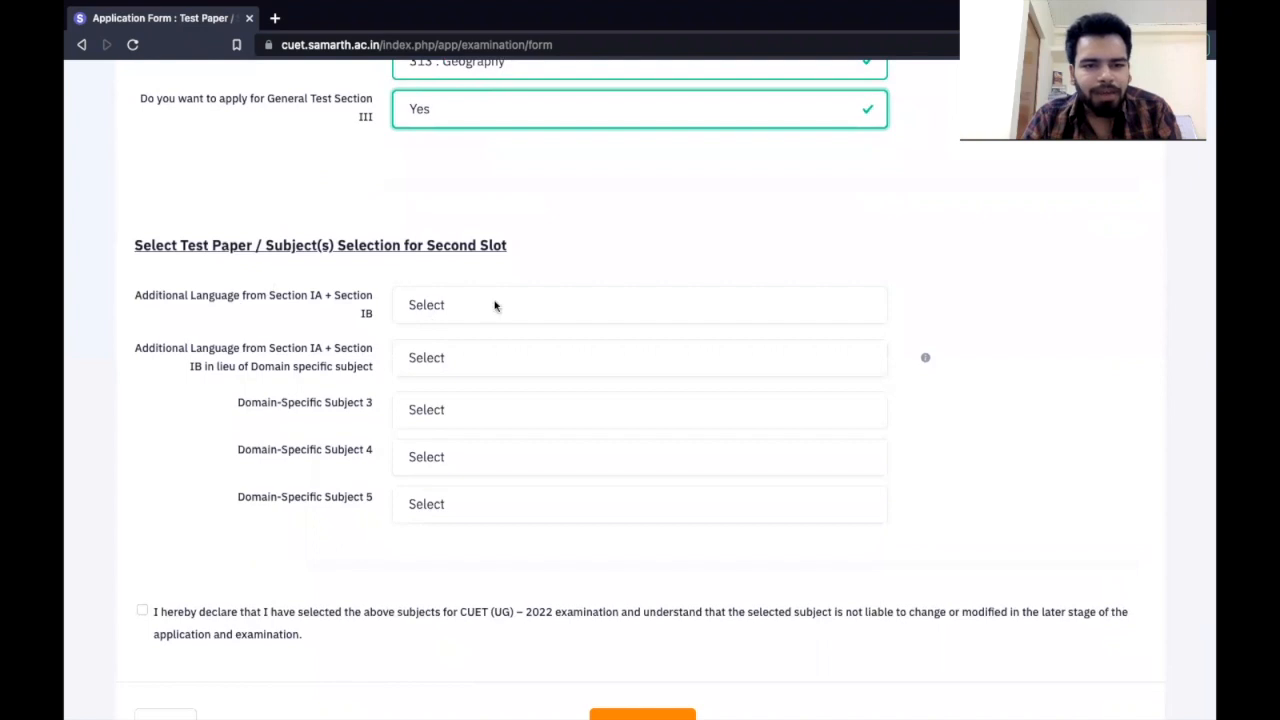
pyautogui.click(517, 307)
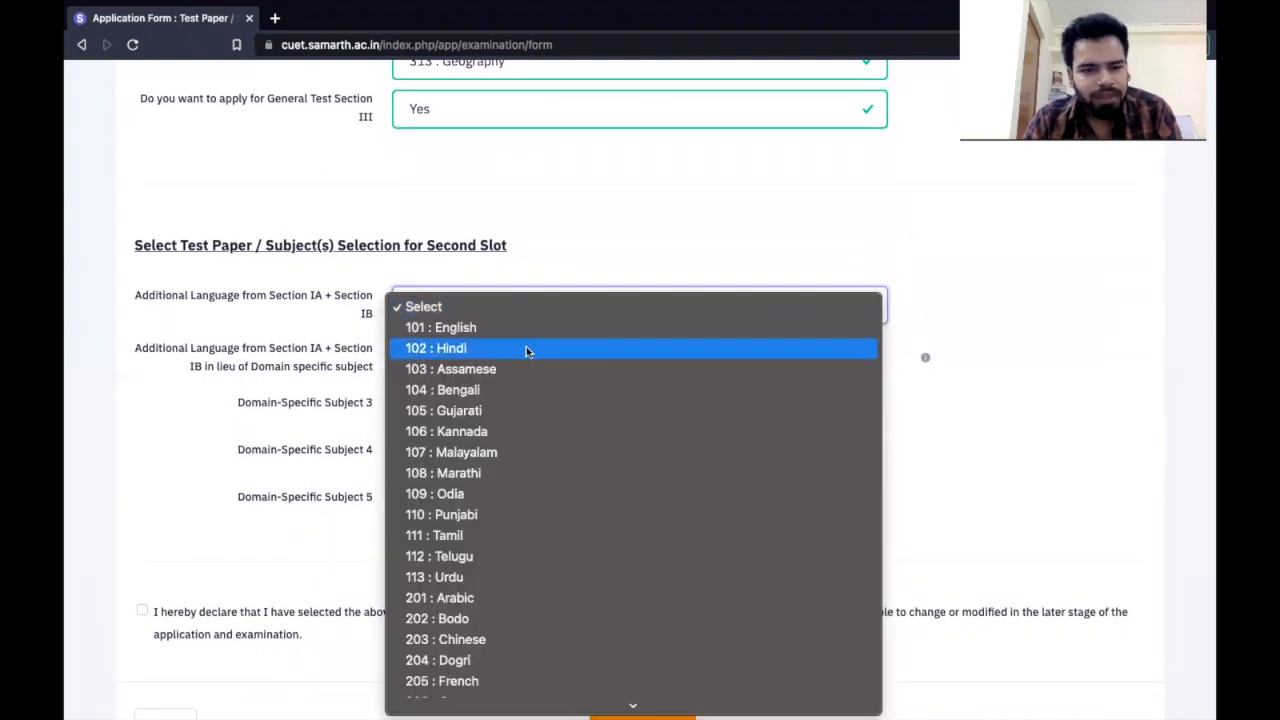
pyautogui.click(527, 348)
# Step: Set the second slot's additional language in lieu of a domain-specific subject to Not Applicable
pyautogui.scroll(-2, 526, 345)
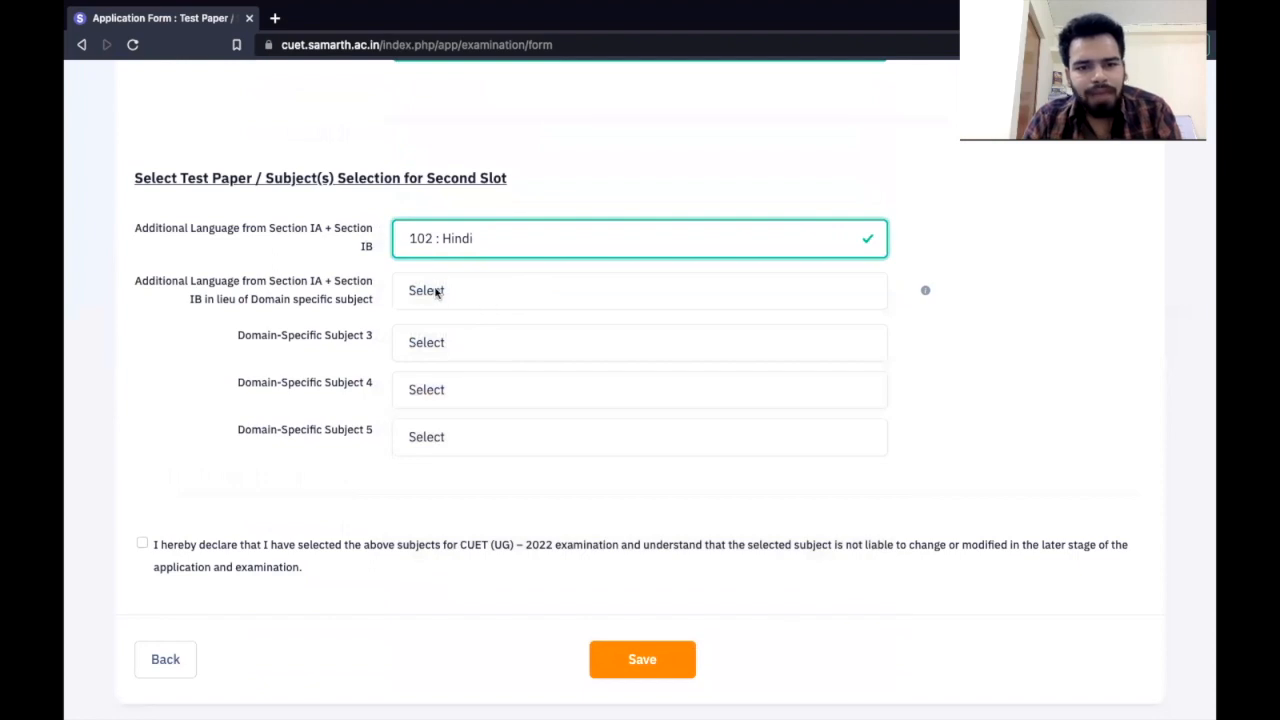
pyautogui.click(552, 292)
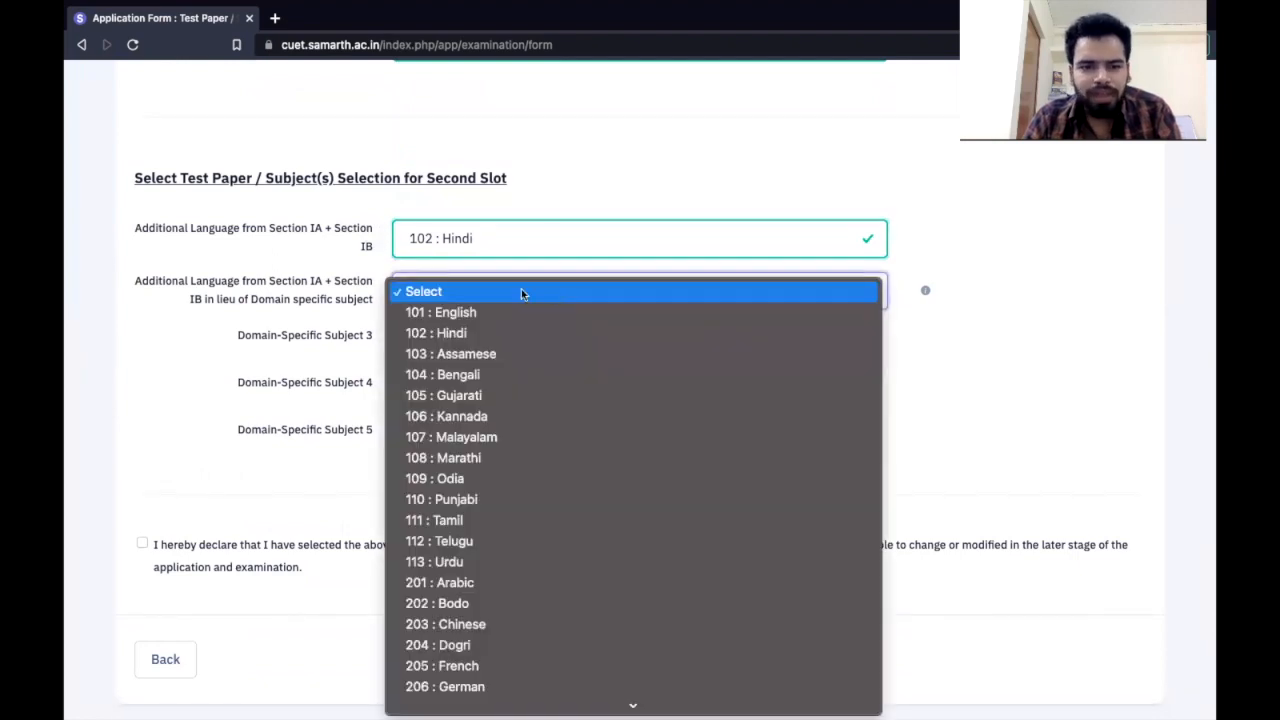
pyautogui.click(128, 366)
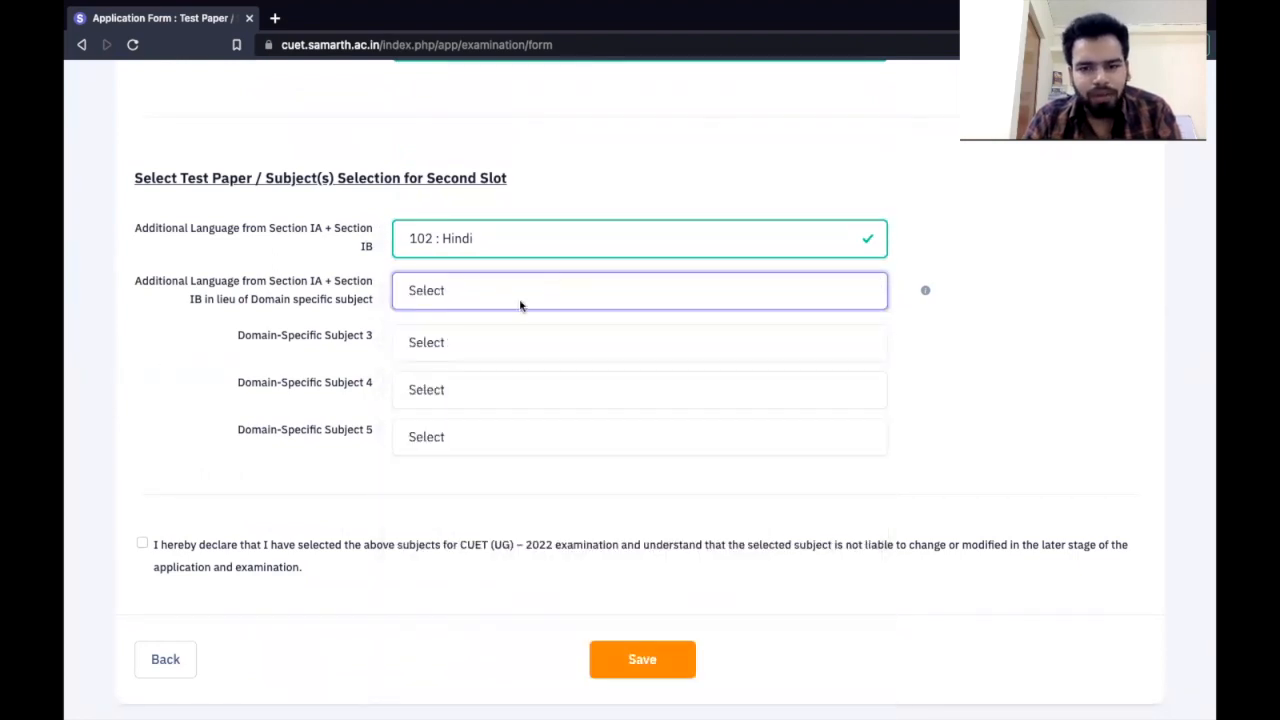
pyautogui.scroll(-2, 520, 305)
pyautogui.click(491, 220)
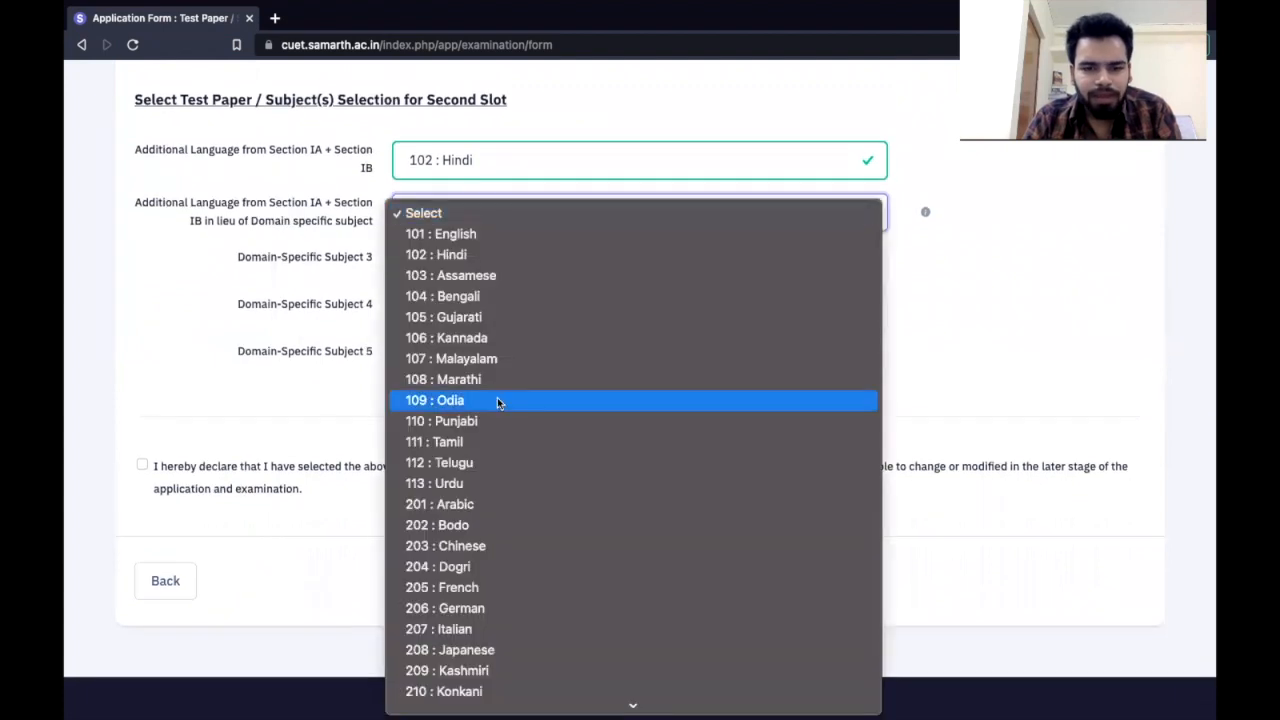
pyautogui.scroll(-5, 497, 400)
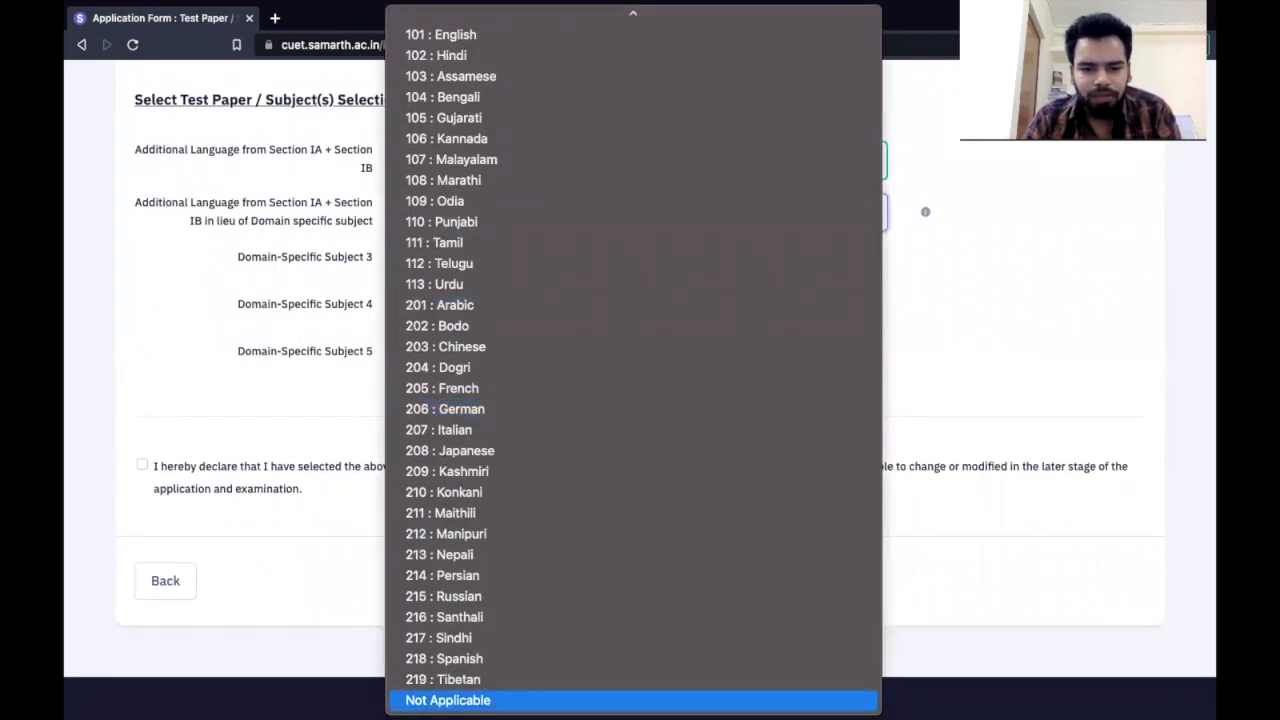
pyautogui.click(448, 700)
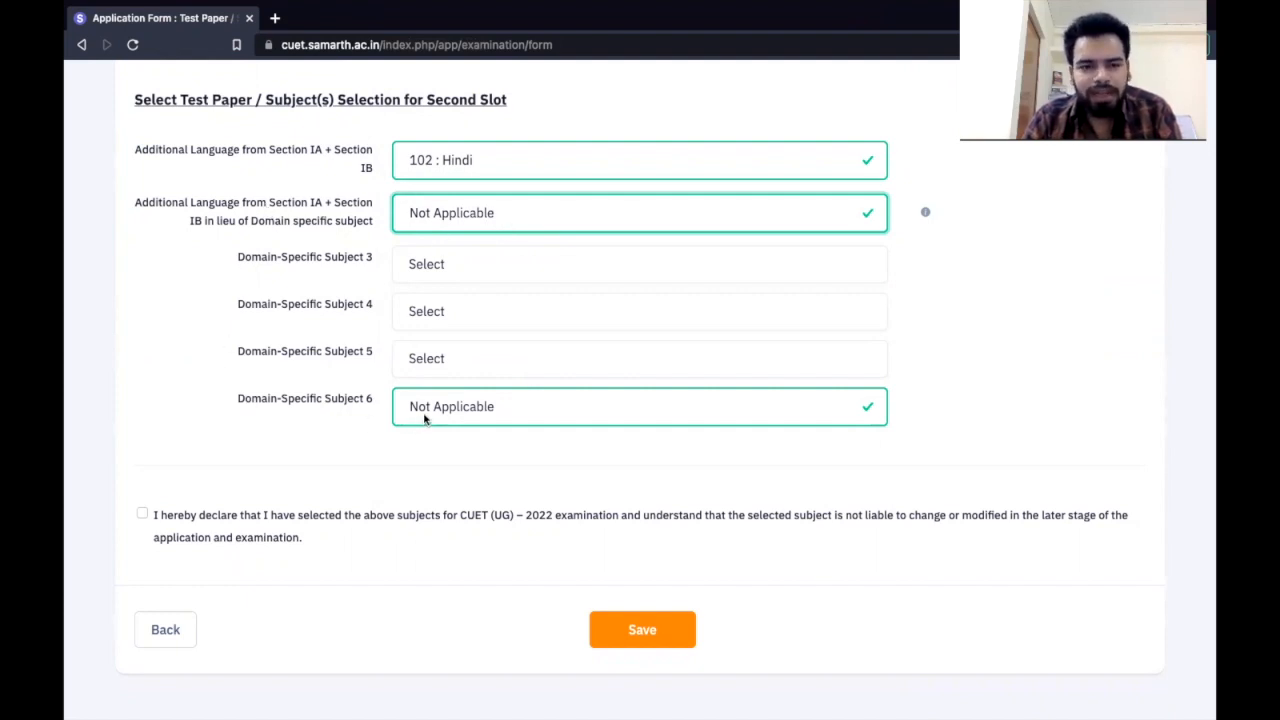
# Step: Check the first slot's choices and set Domain-Specific Subject 3 of the second slot to 314 : History
pyautogui.click(452, 271)
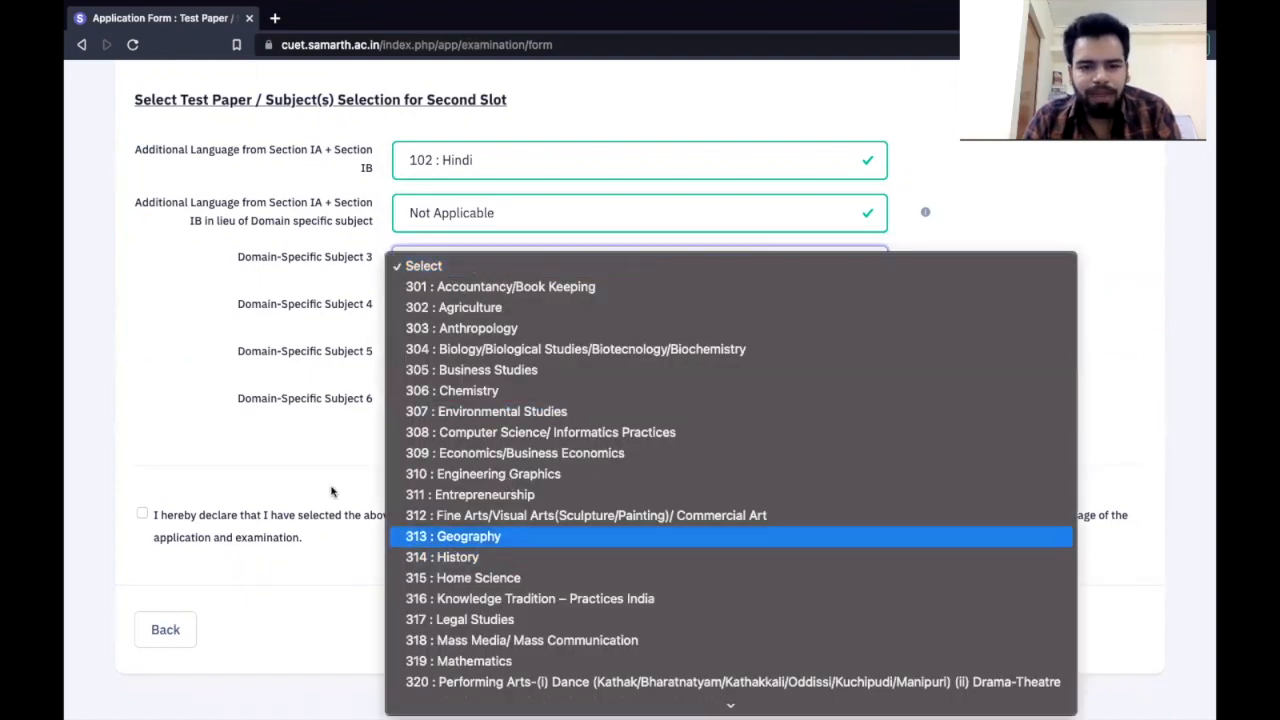
pyautogui.scroll(4, 291, 480)
pyautogui.scroll(-6, 292, 478)
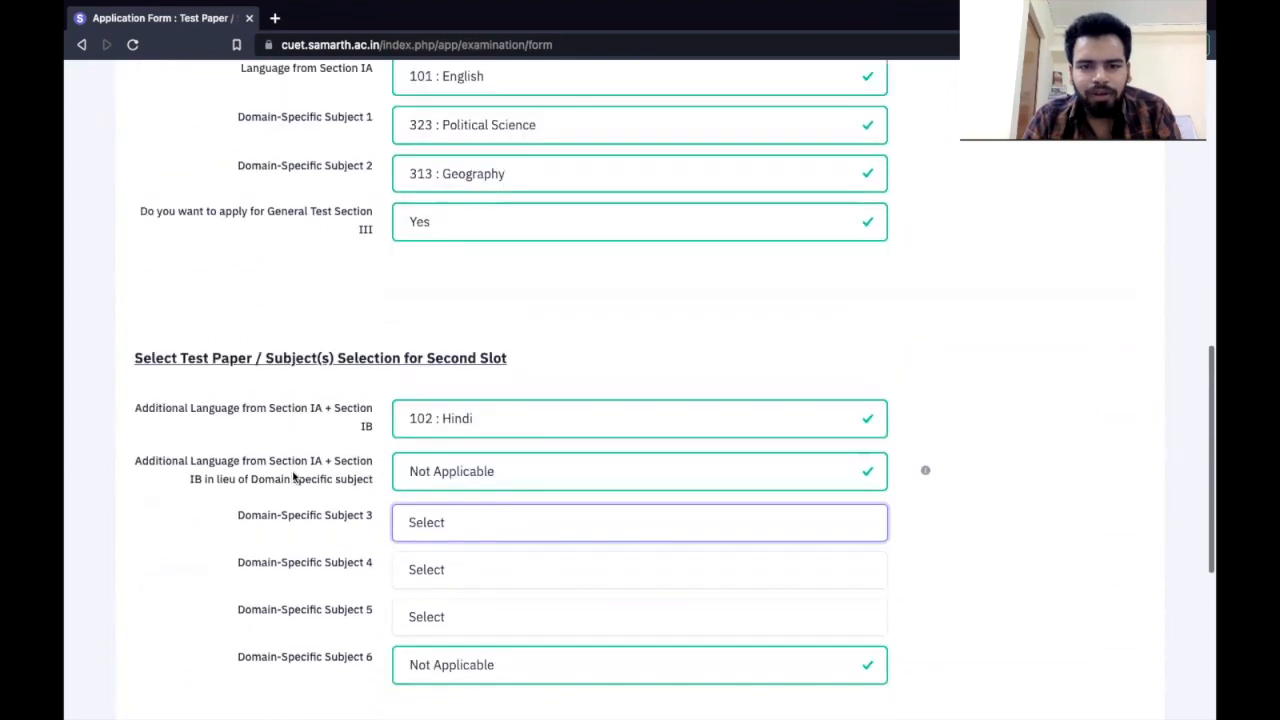
pyautogui.scroll(1, 290, 478)
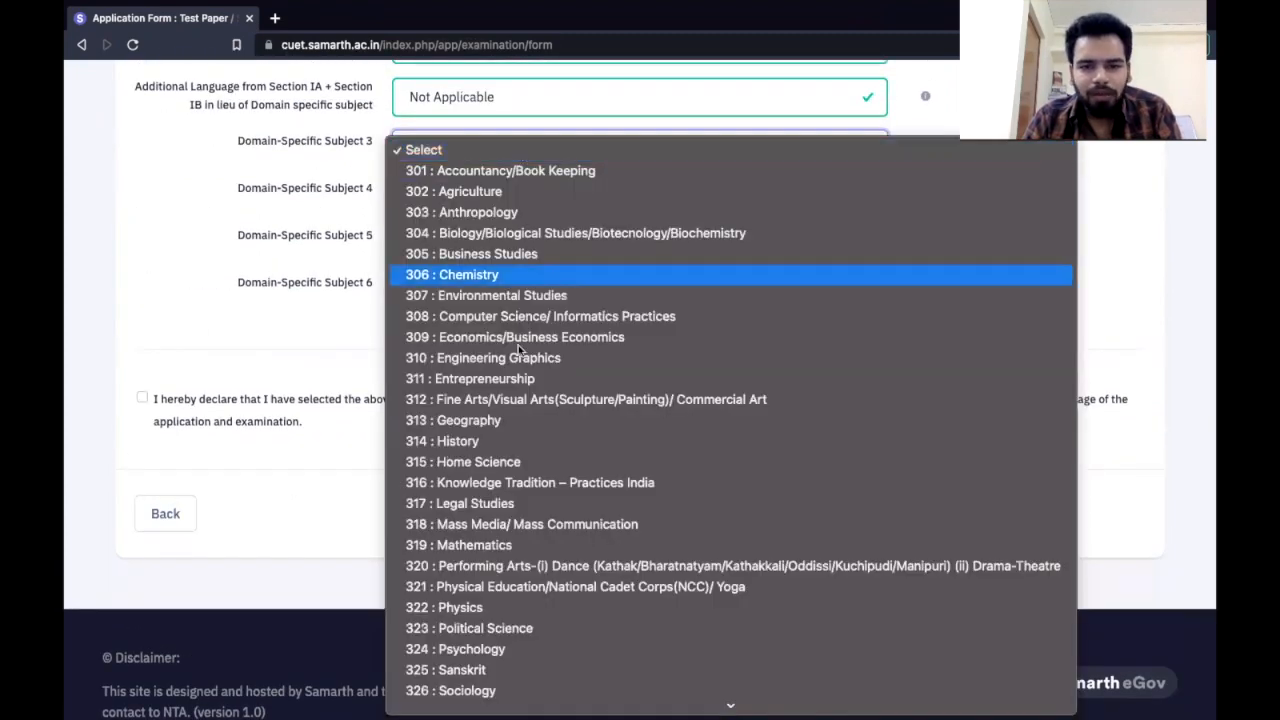
pyautogui.click(480, 443)
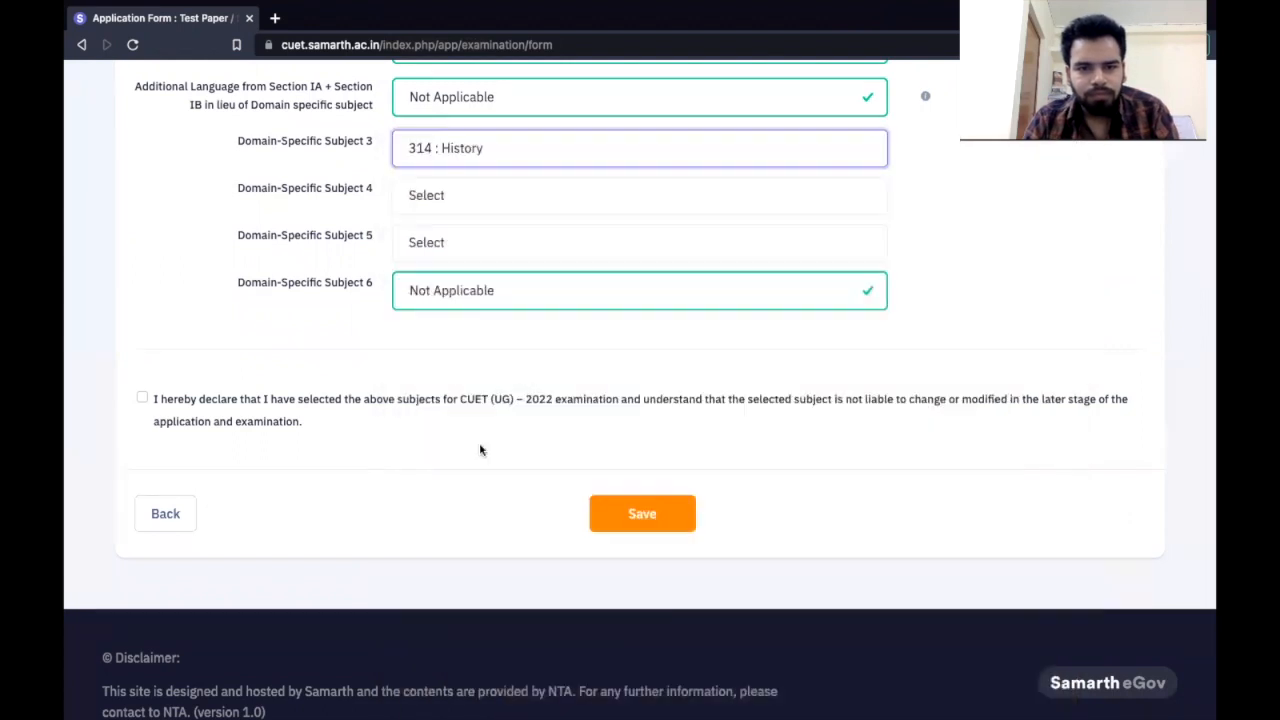
# Step: Set Domain-Specific Subject 4 to 324 : Psychology and Domain-Specific Subject 5 to Not Applicable
pyautogui.click(471, 200)
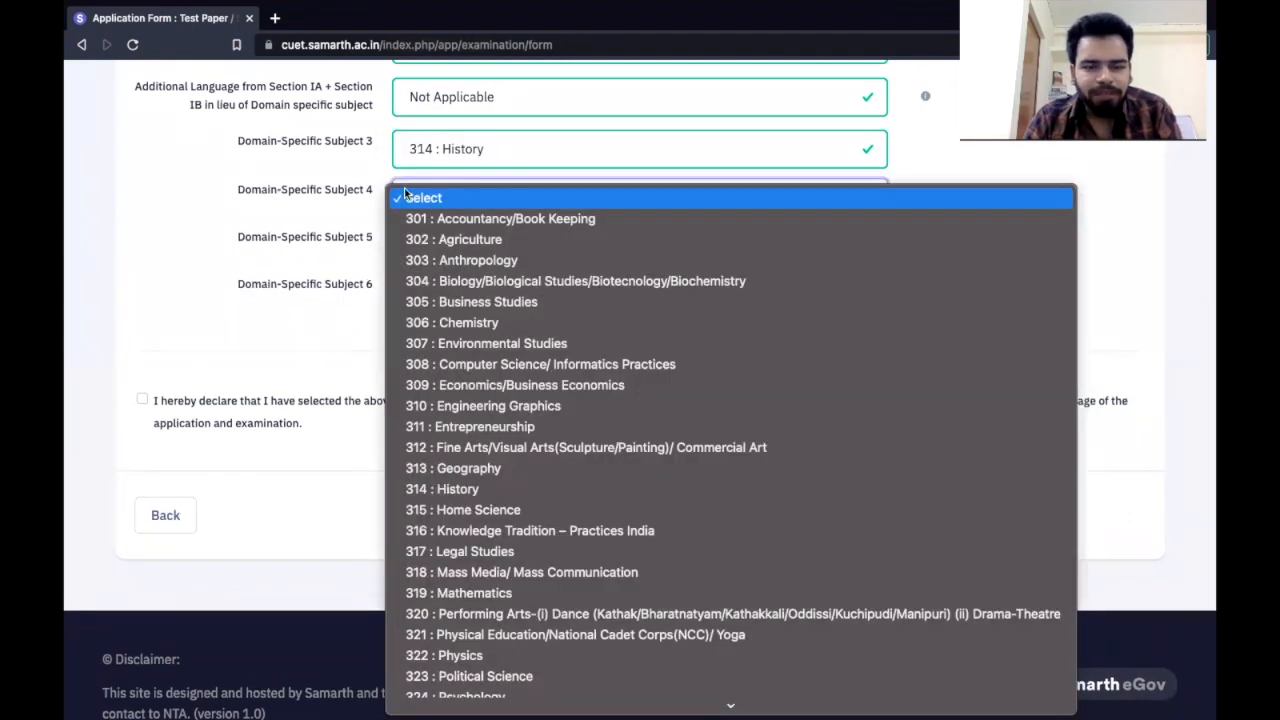
pyautogui.scroll(-2, 539, 495)
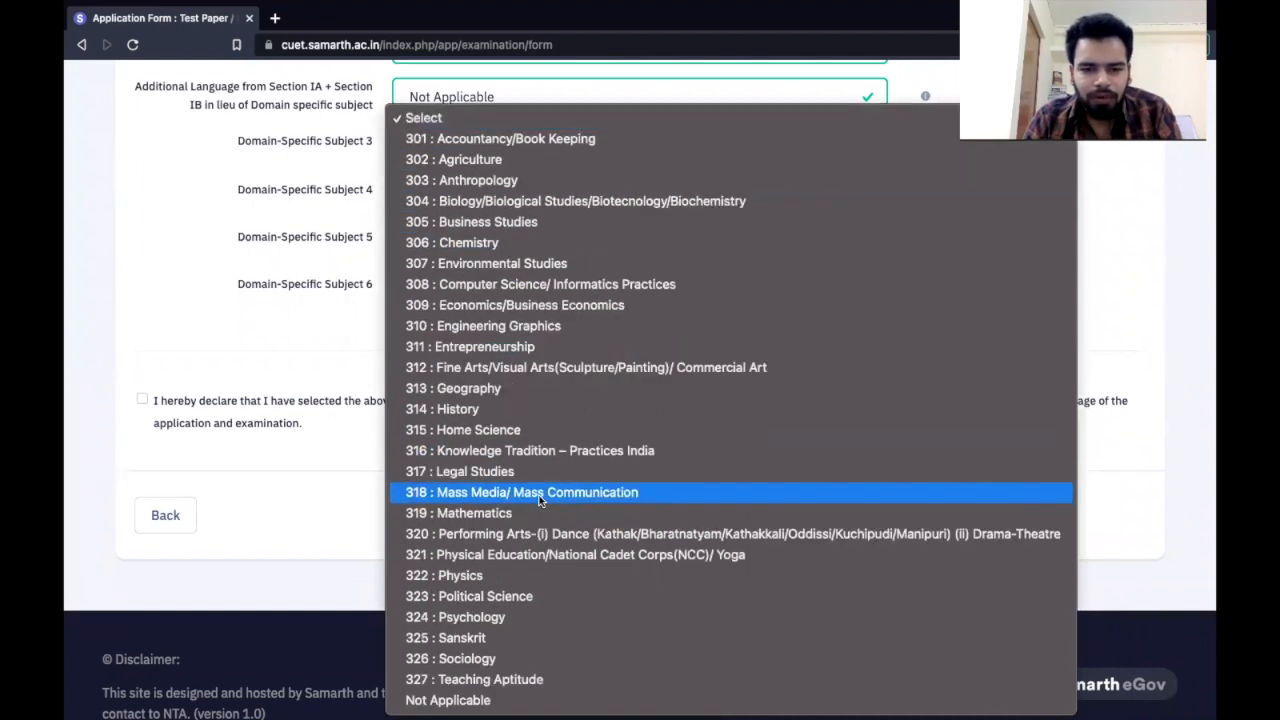
pyautogui.click(543, 617)
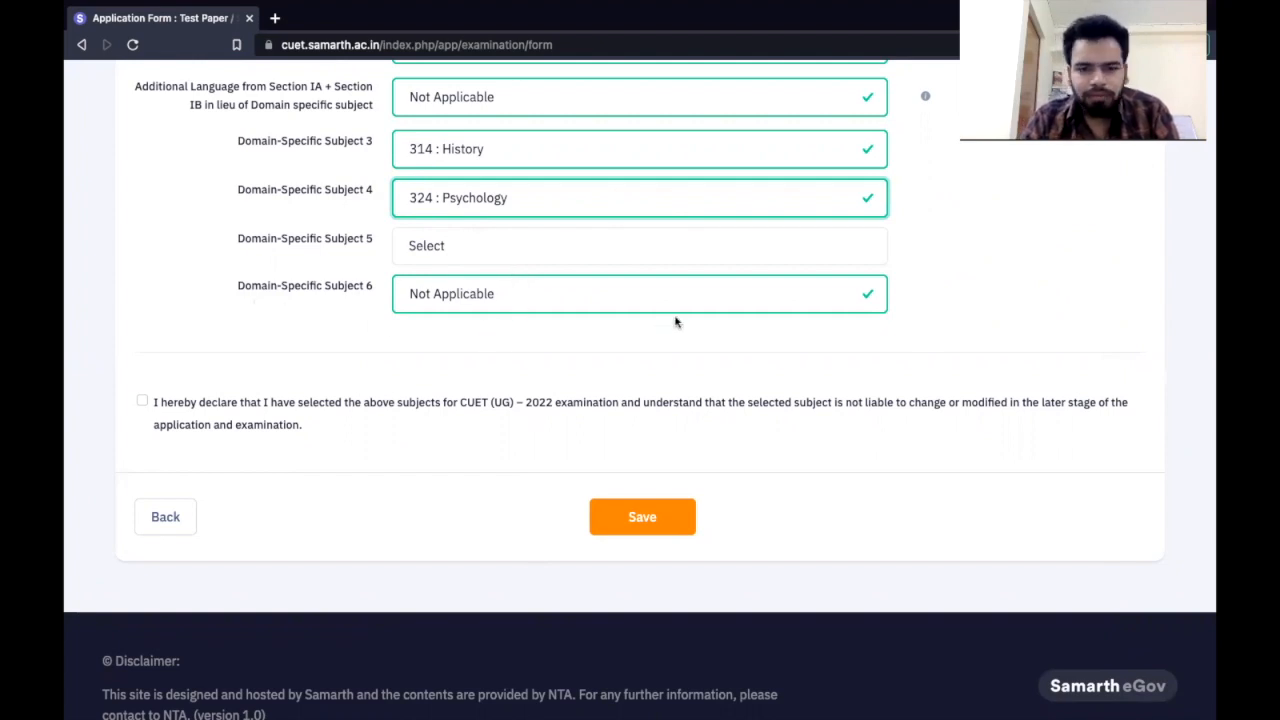
pyautogui.click(476, 247)
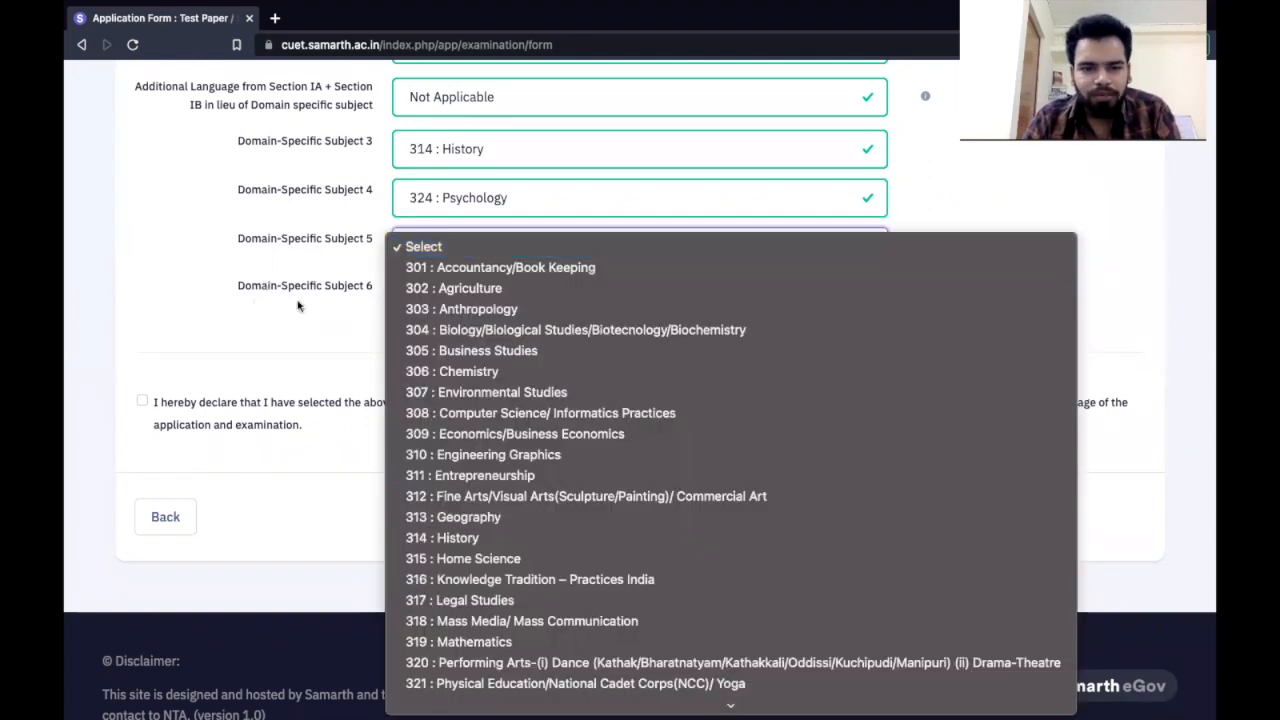
pyautogui.scroll(-3, 524, 386)
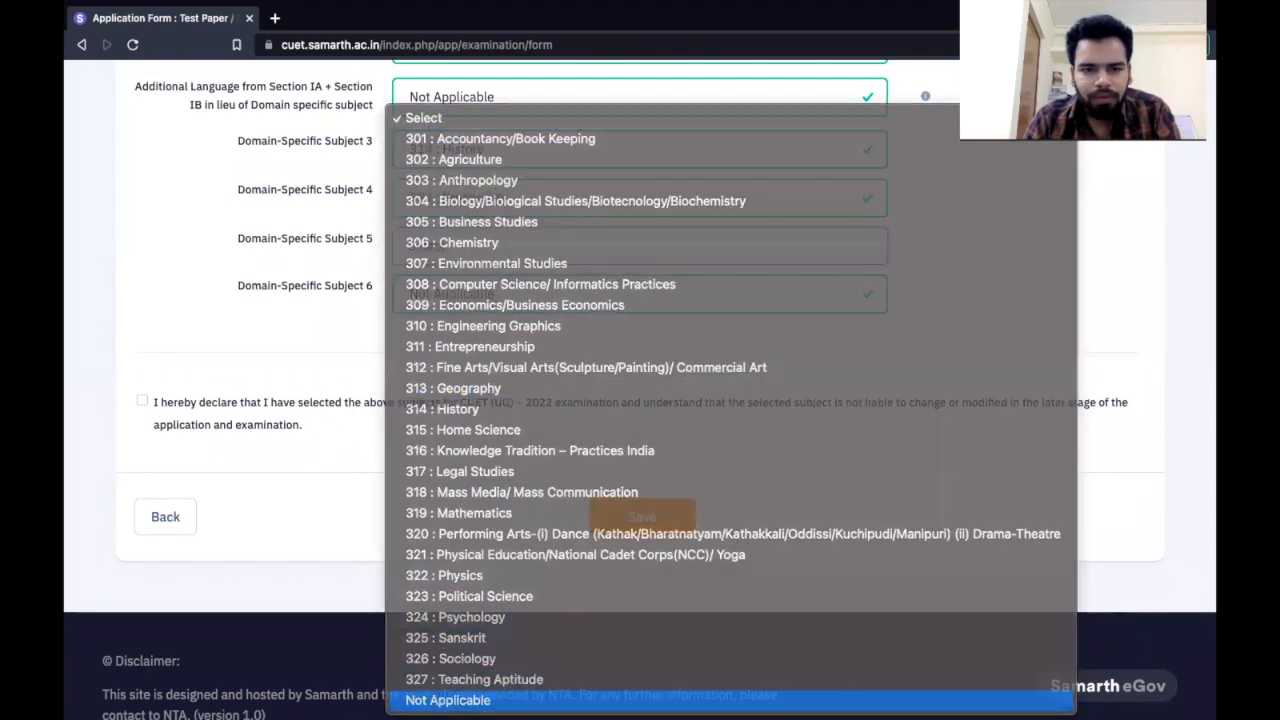
pyautogui.click(448, 700)
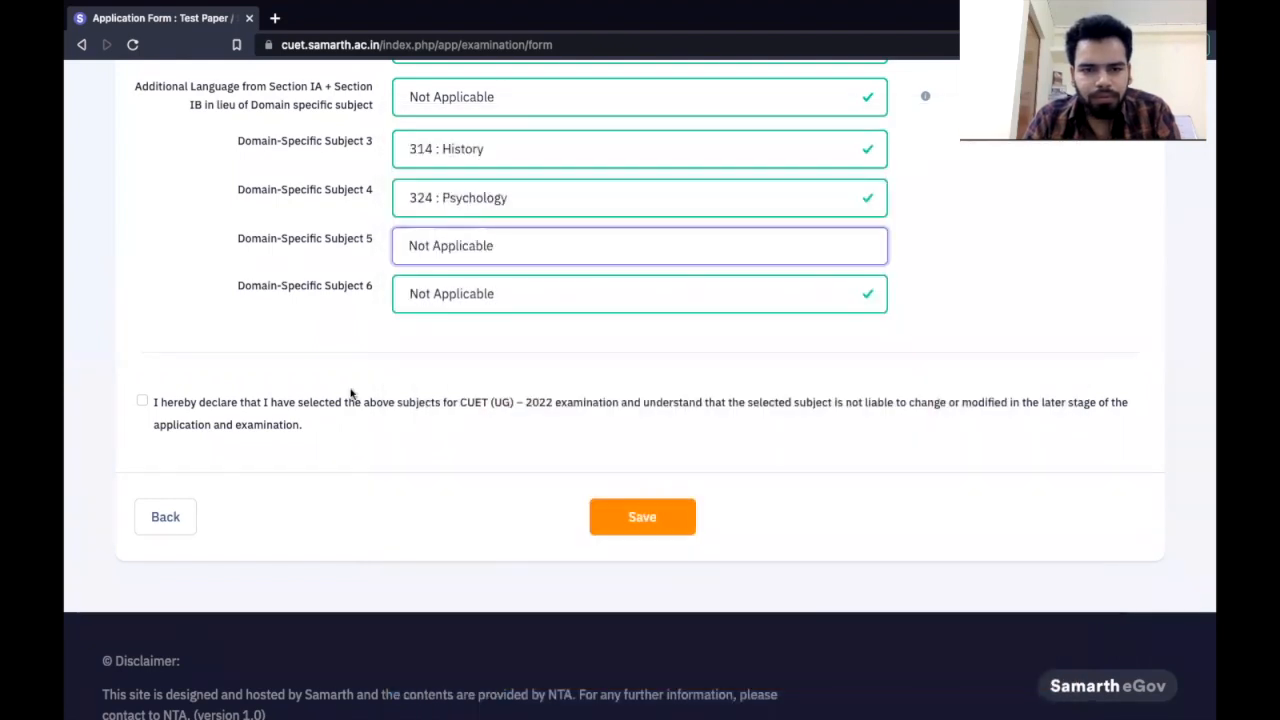
# Step: Accept the declaration on the selected CUET (UG) – 2022 subjects and save the test paper selection
pyautogui.click(141, 402)
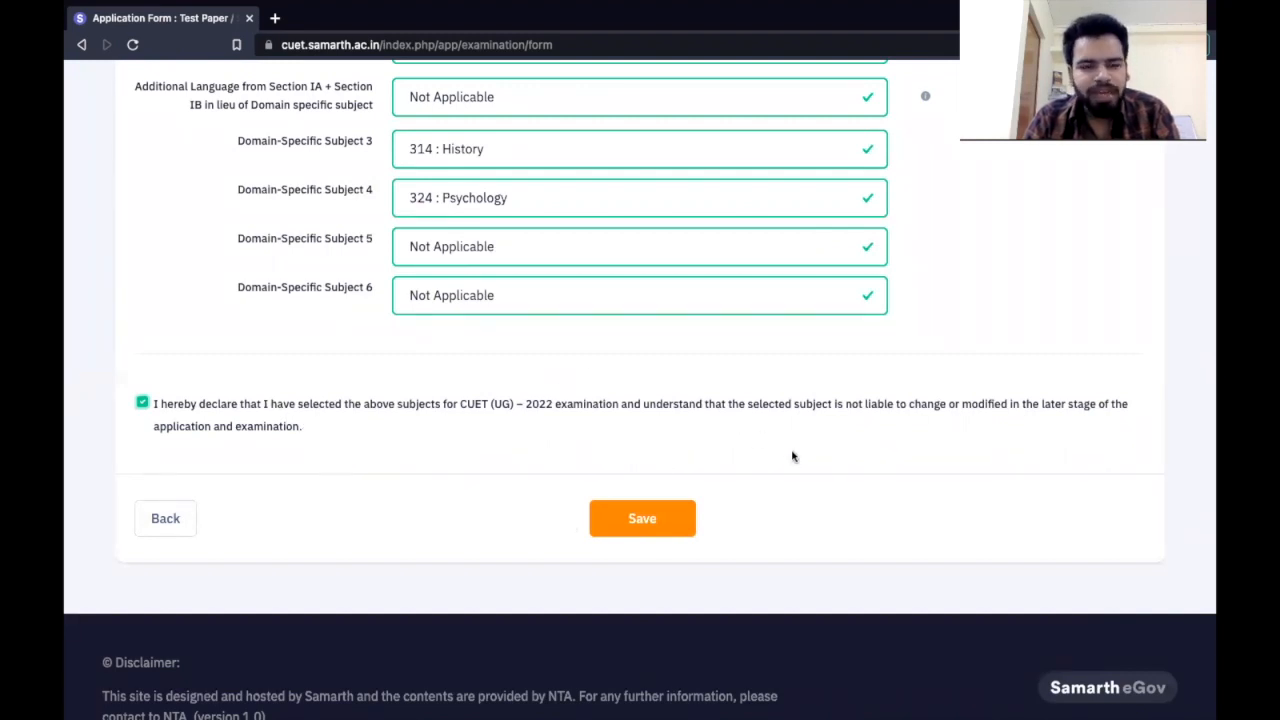
pyautogui.scroll(2, 706, 414)
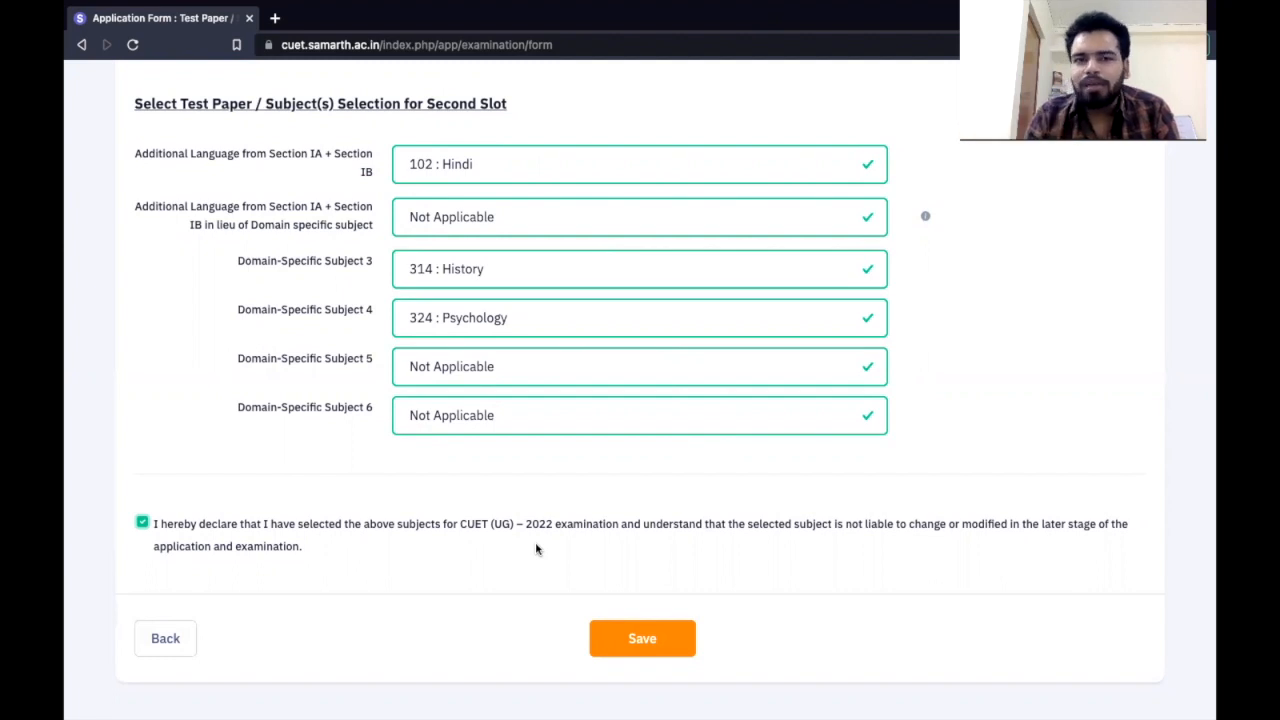
pyautogui.scroll(-2, 447, 473)
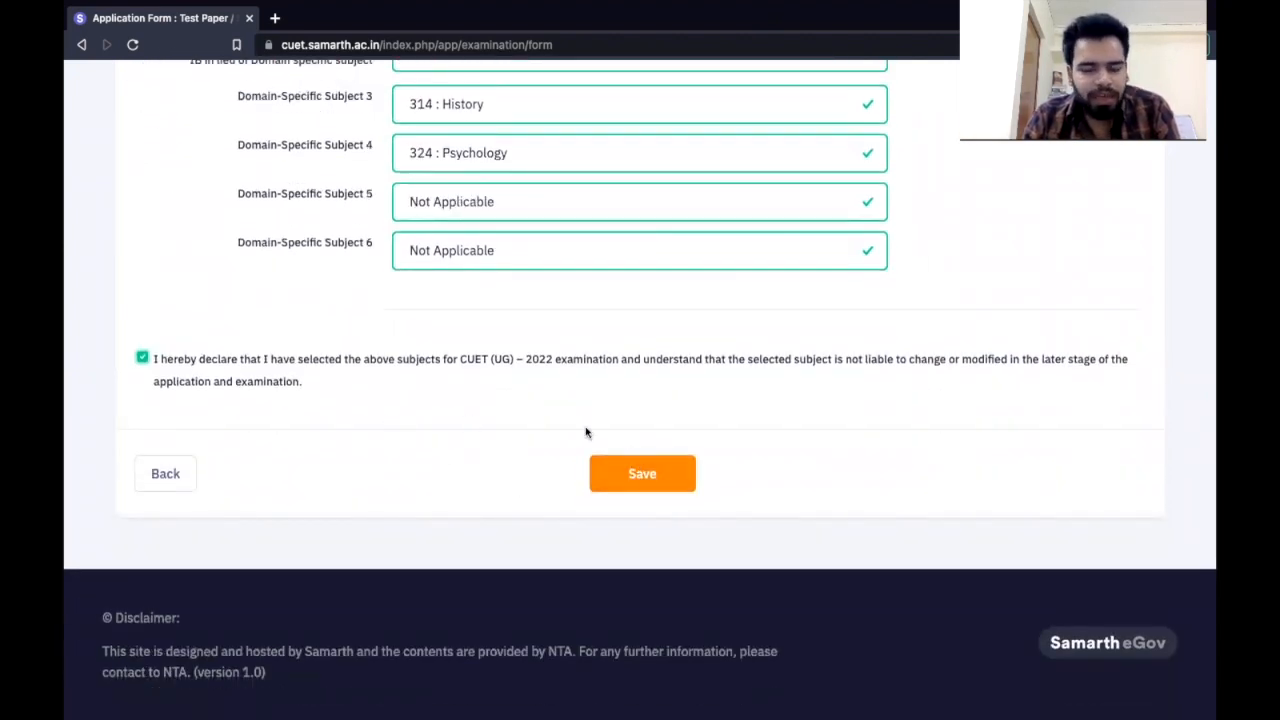
pyautogui.click(660, 474)
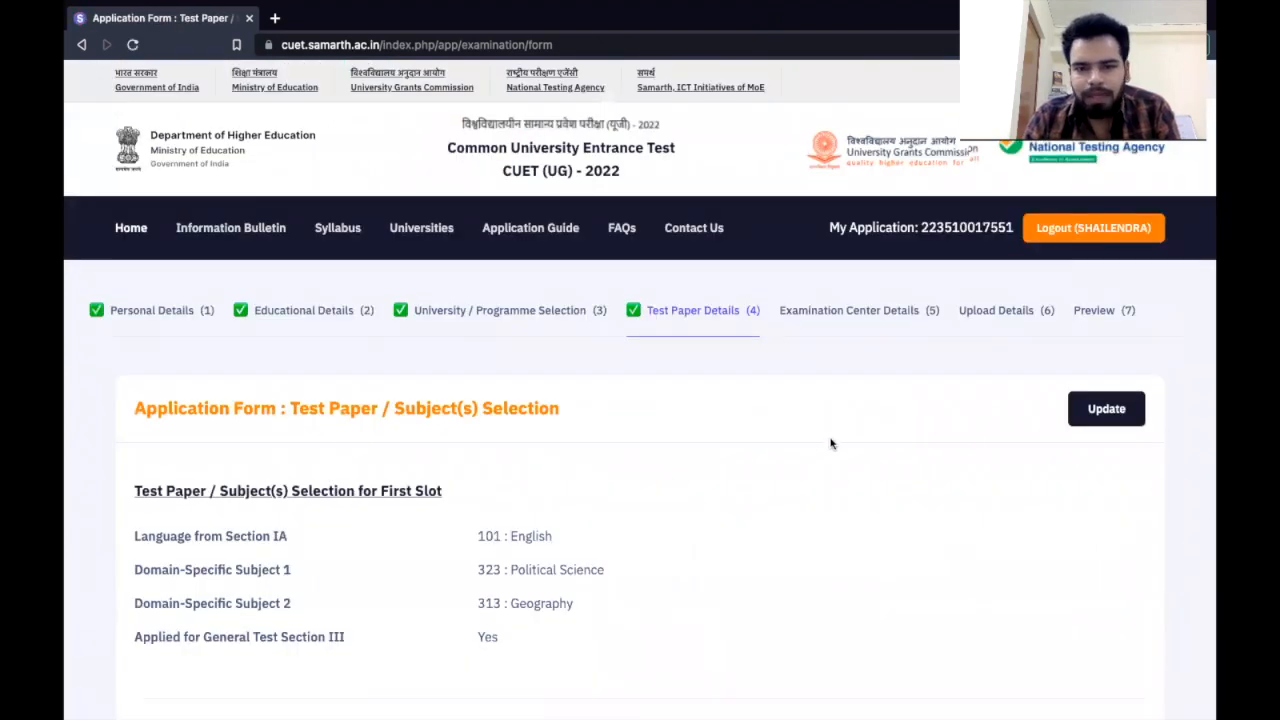
# Step: Review the saved test papers and subjects for both slots and proceed to the Examination Center Selection section
pyautogui.scroll(-1, 831, 443)
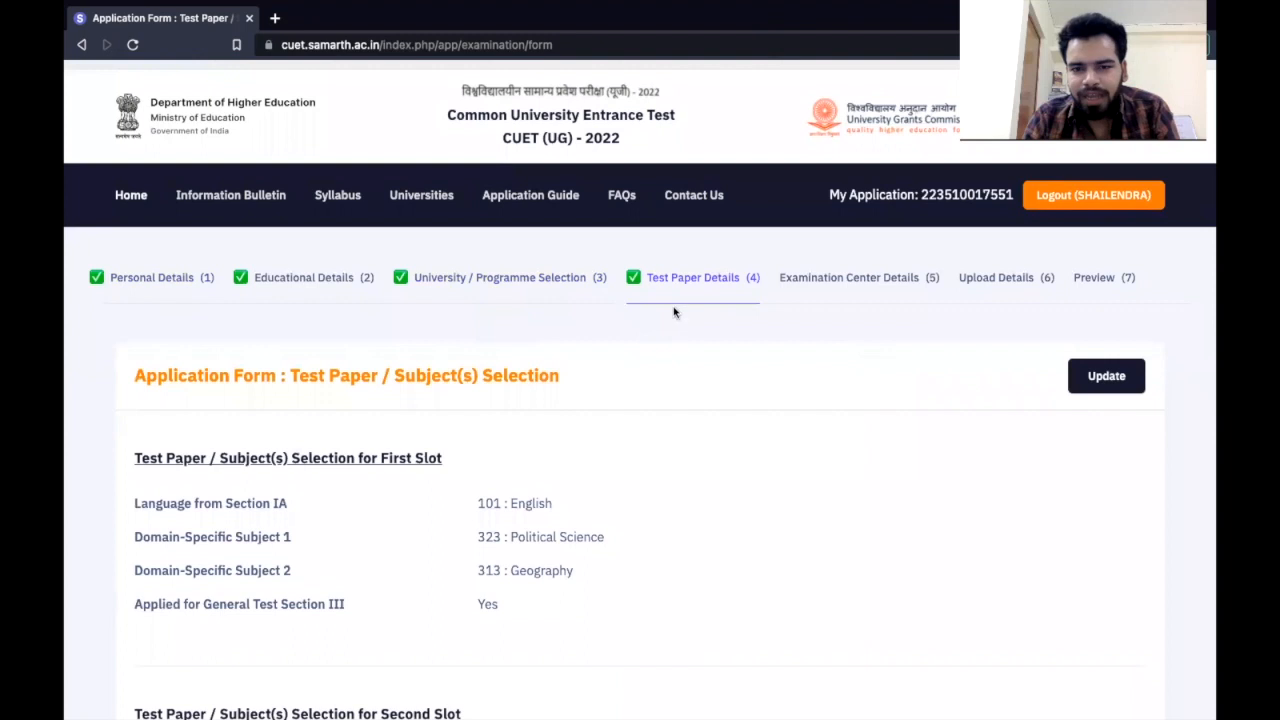
pyautogui.scroll(-3, 738, 330)
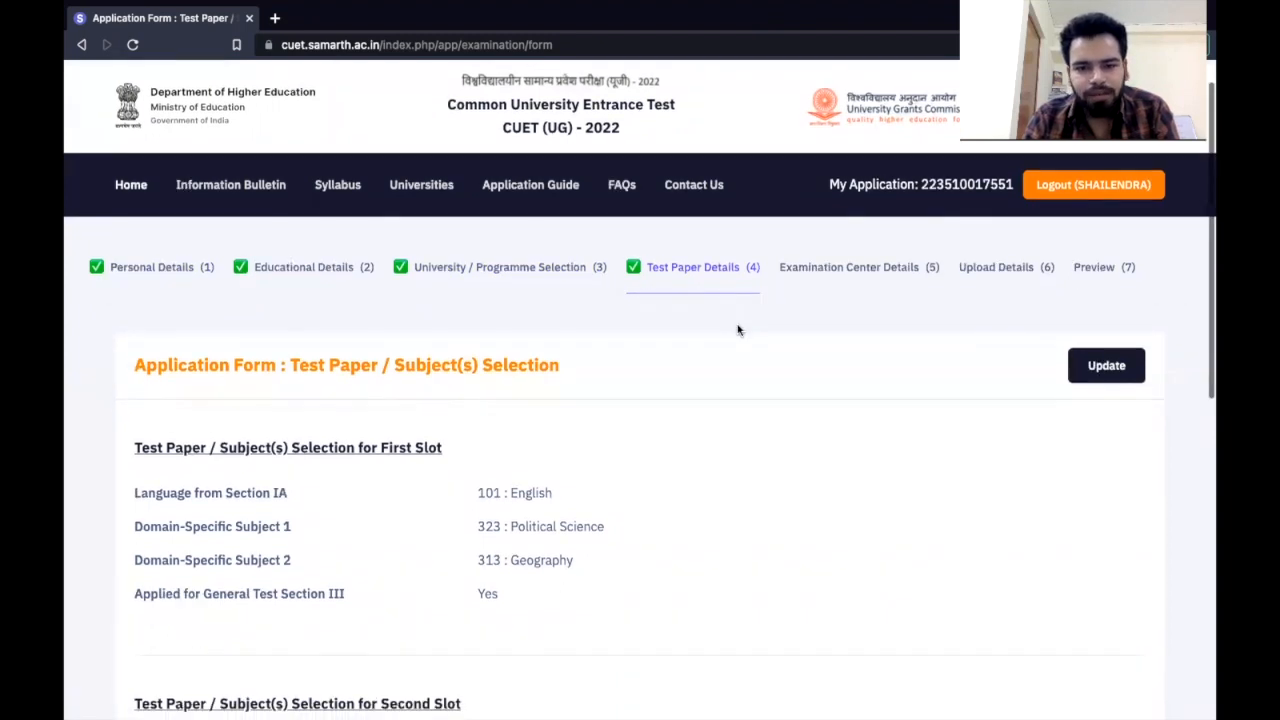
pyautogui.scroll(-4, 738, 330)
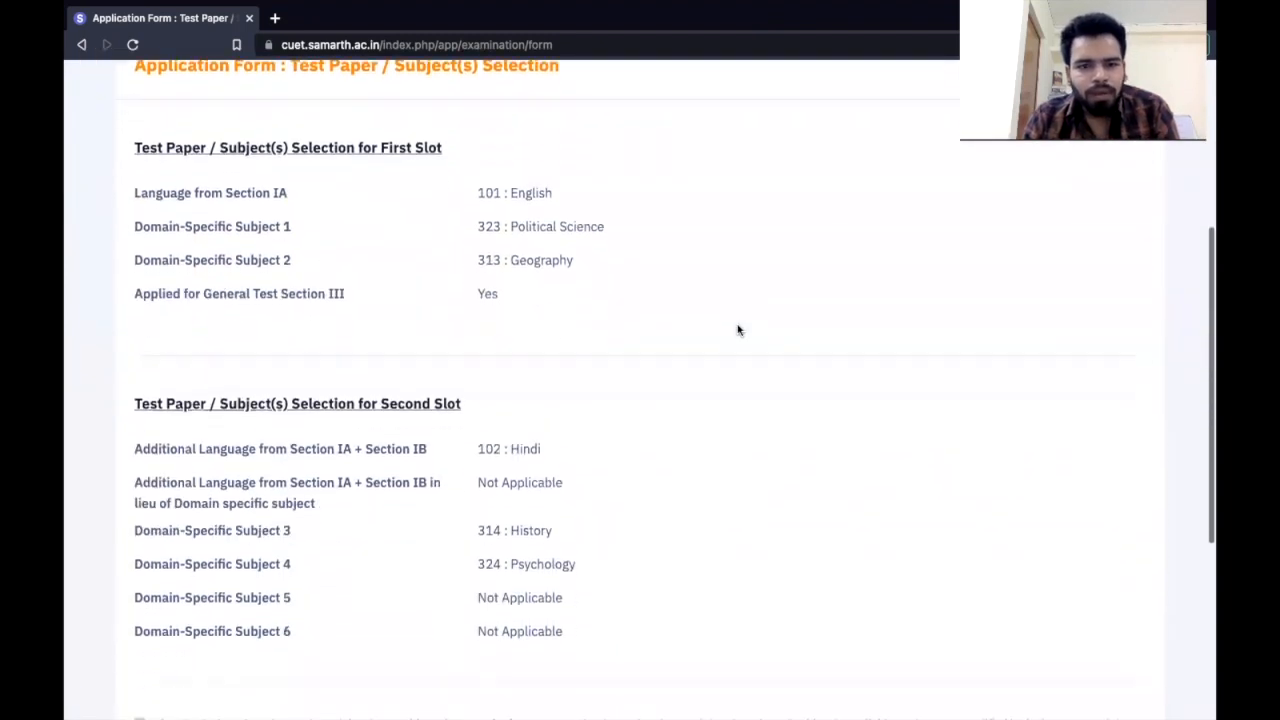
pyautogui.scroll(-2, 738, 330)
pyautogui.scroll(-2, 568, 341)
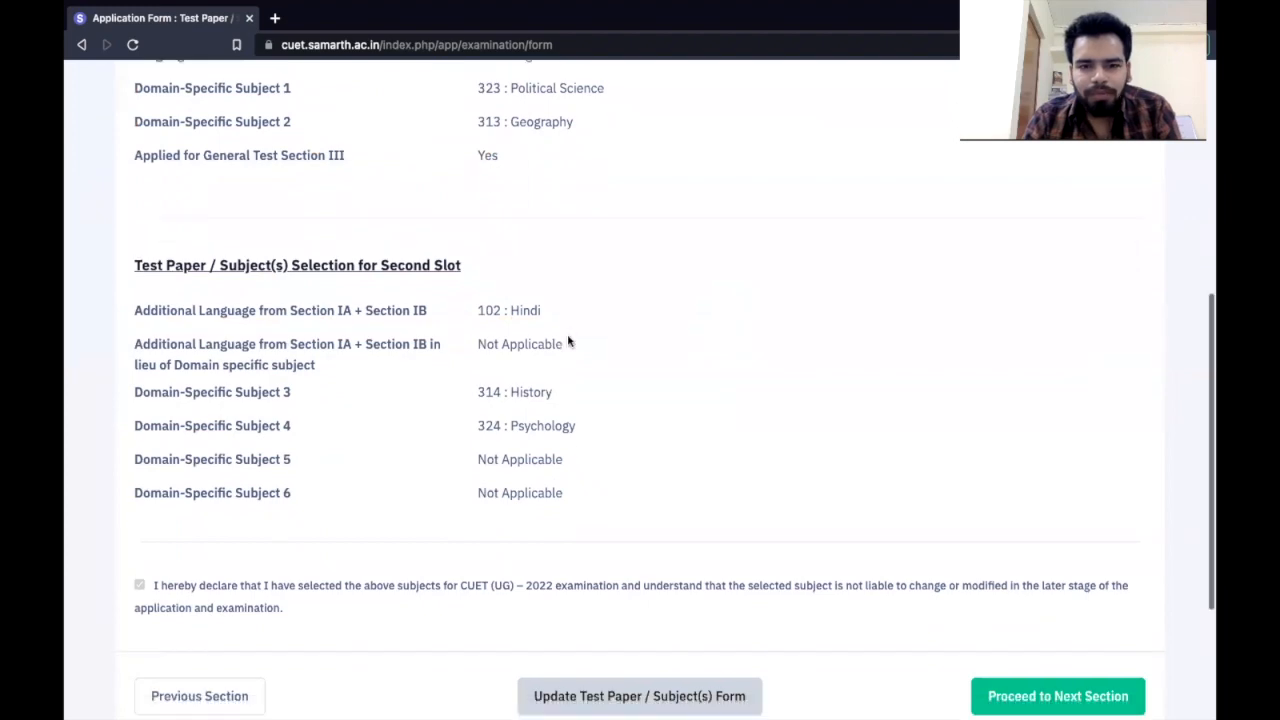
pyautogui.scroll(9, 568, 341)
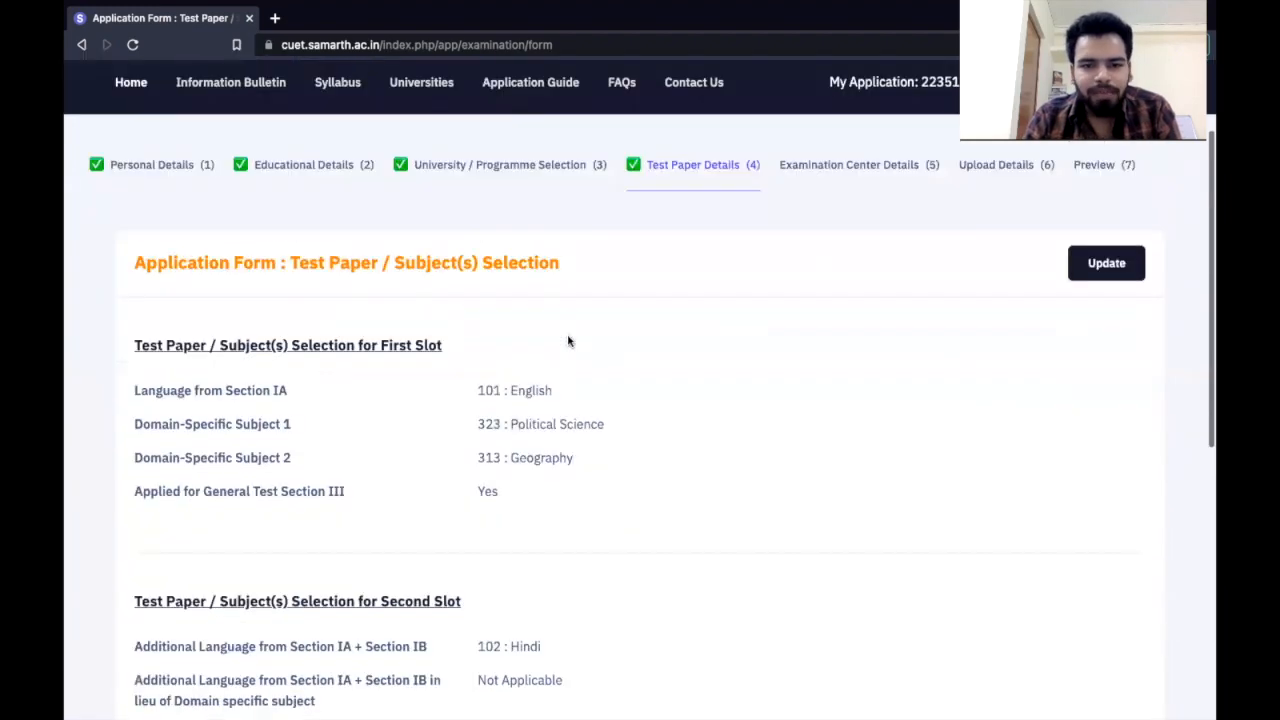
pyautogui.scroll(-2, 568, 341)
pyautogui.scroll(-2, 300, 220)
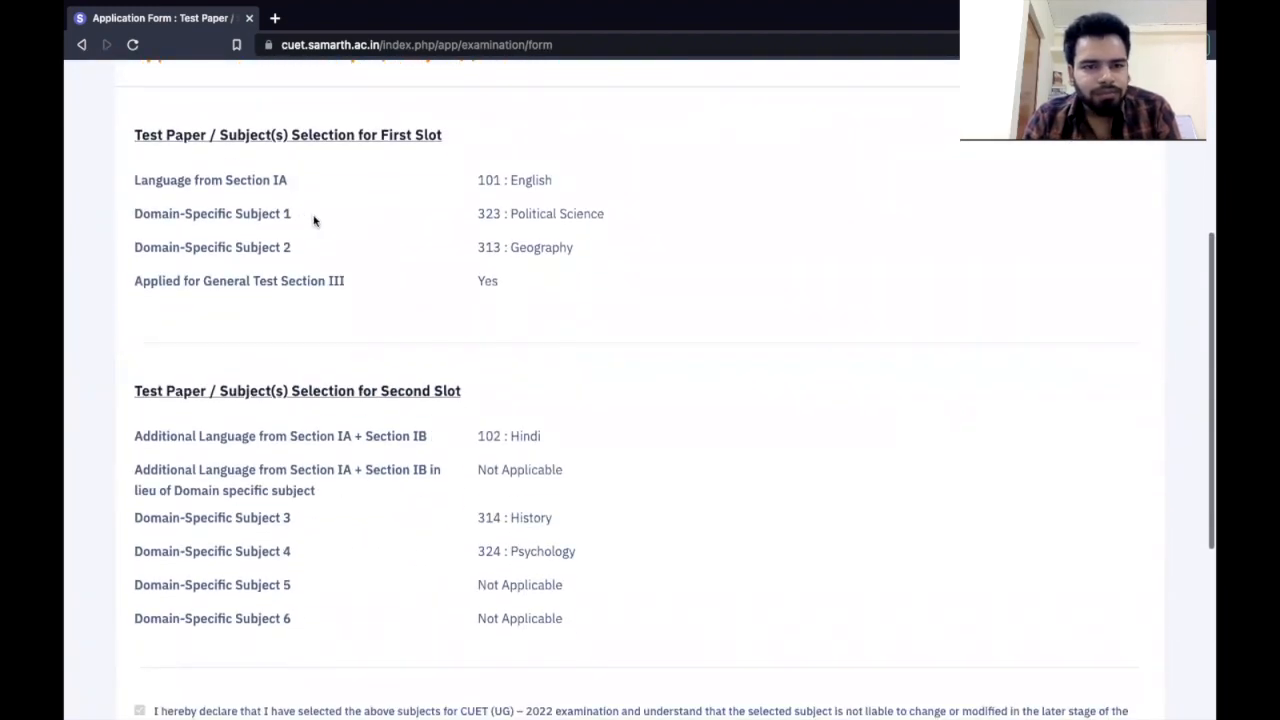
pyautogui.scroll(-4, 443, 171)
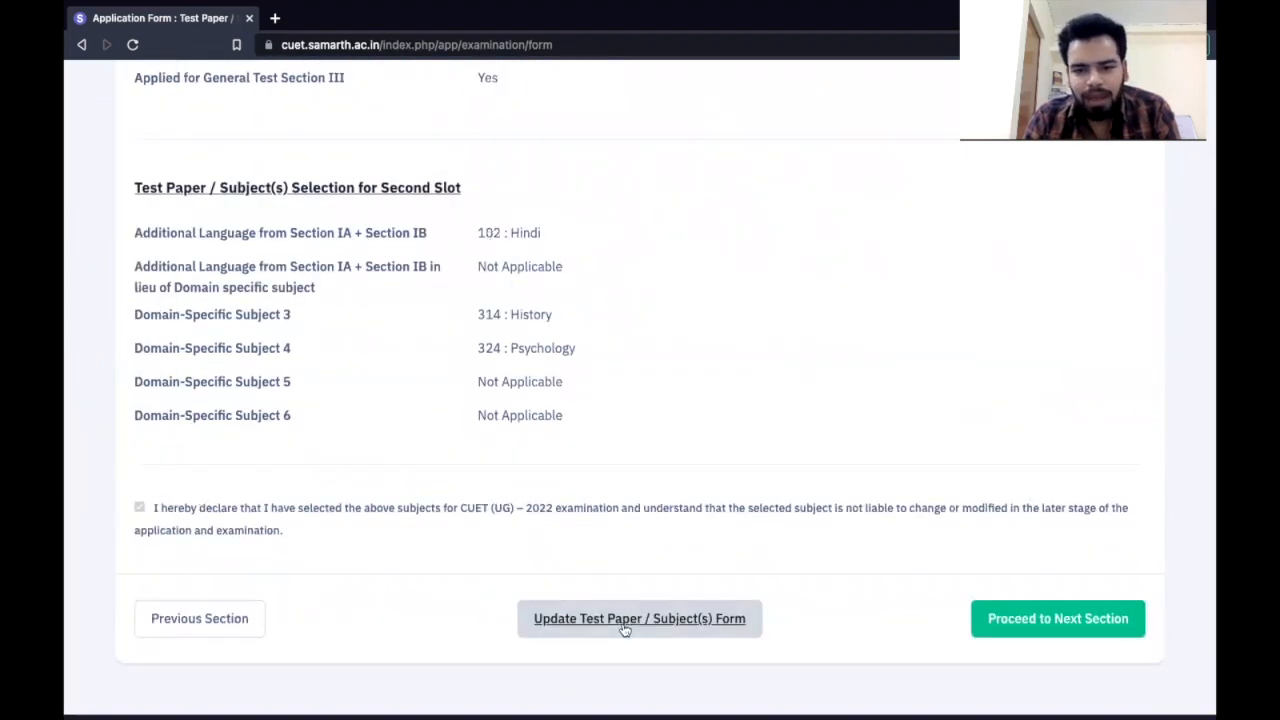
pyautogui.click(1033, 618)
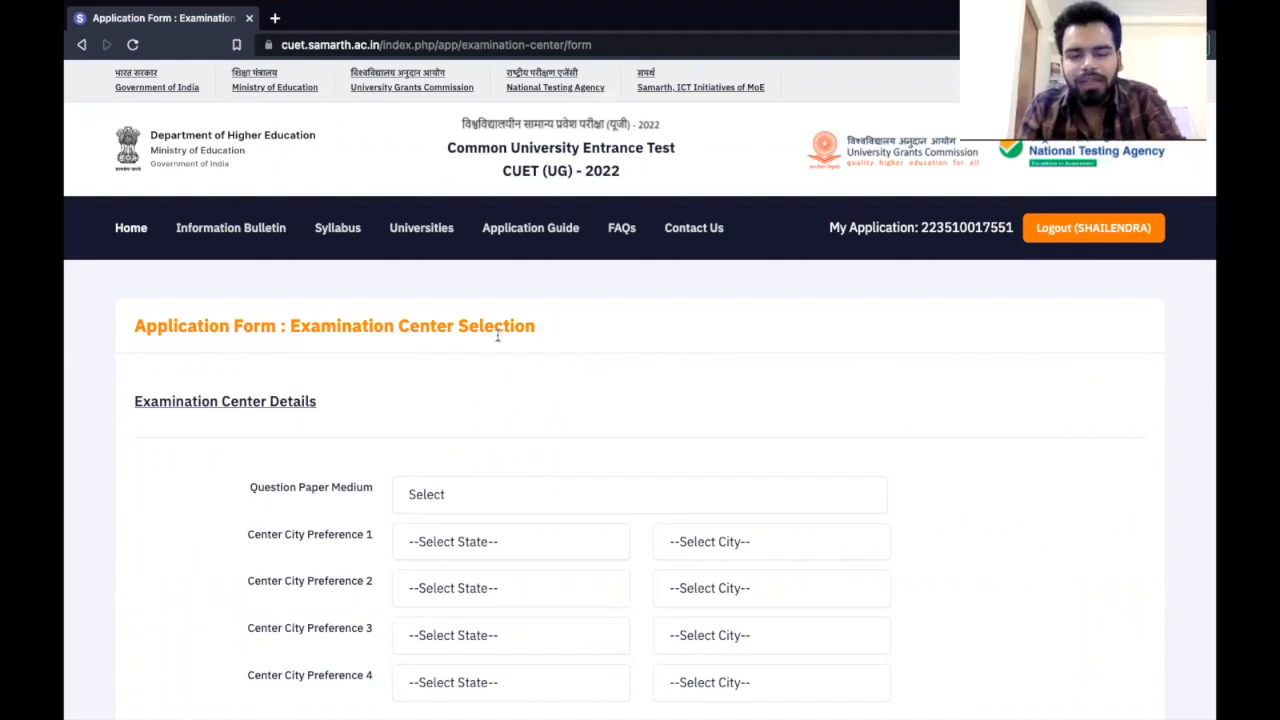
# Step: Set the question paper medium to English in the examination center details
pyautogui.scroll(-2, 366, 374)
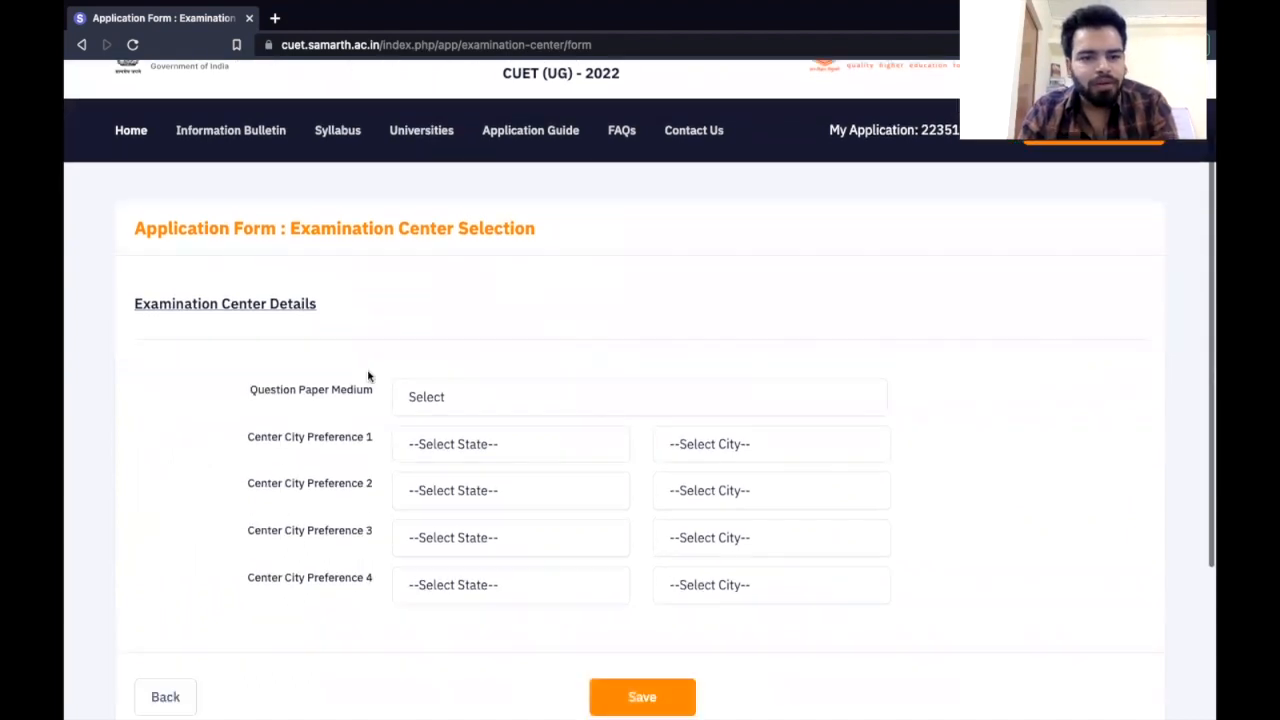
pyautogui.click(502, 397)
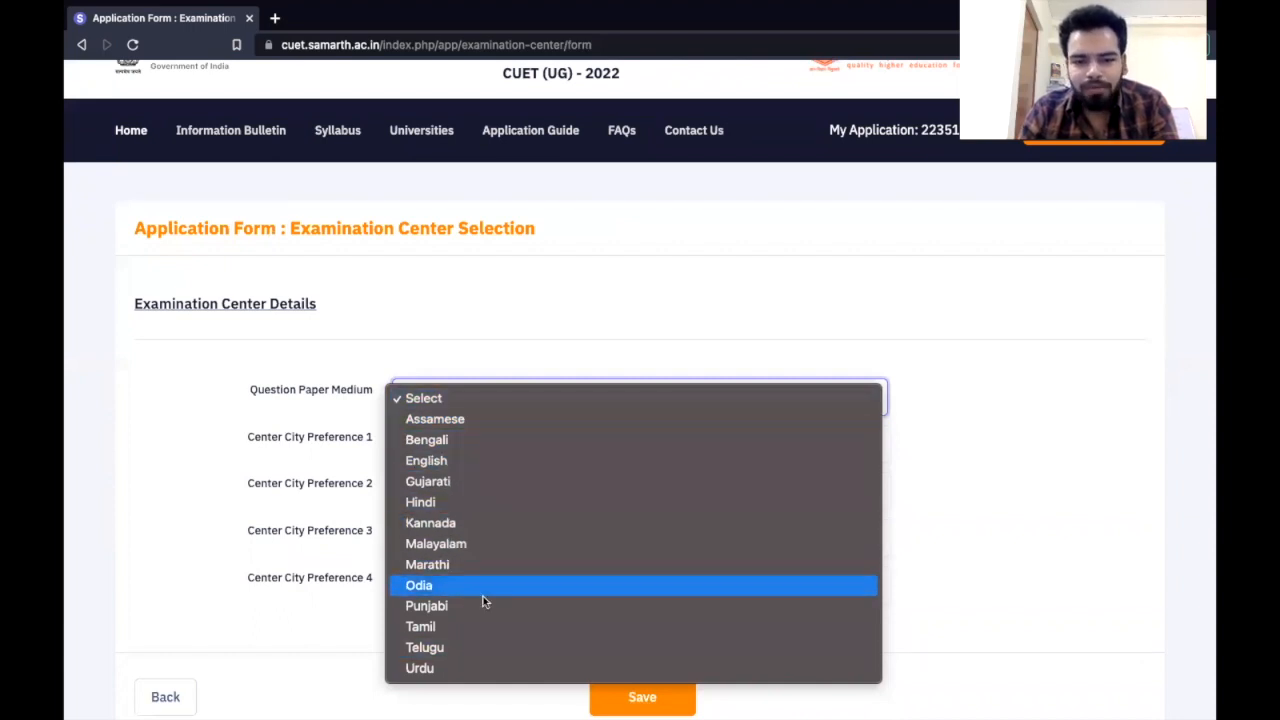
pyautogui.click(451, 461)
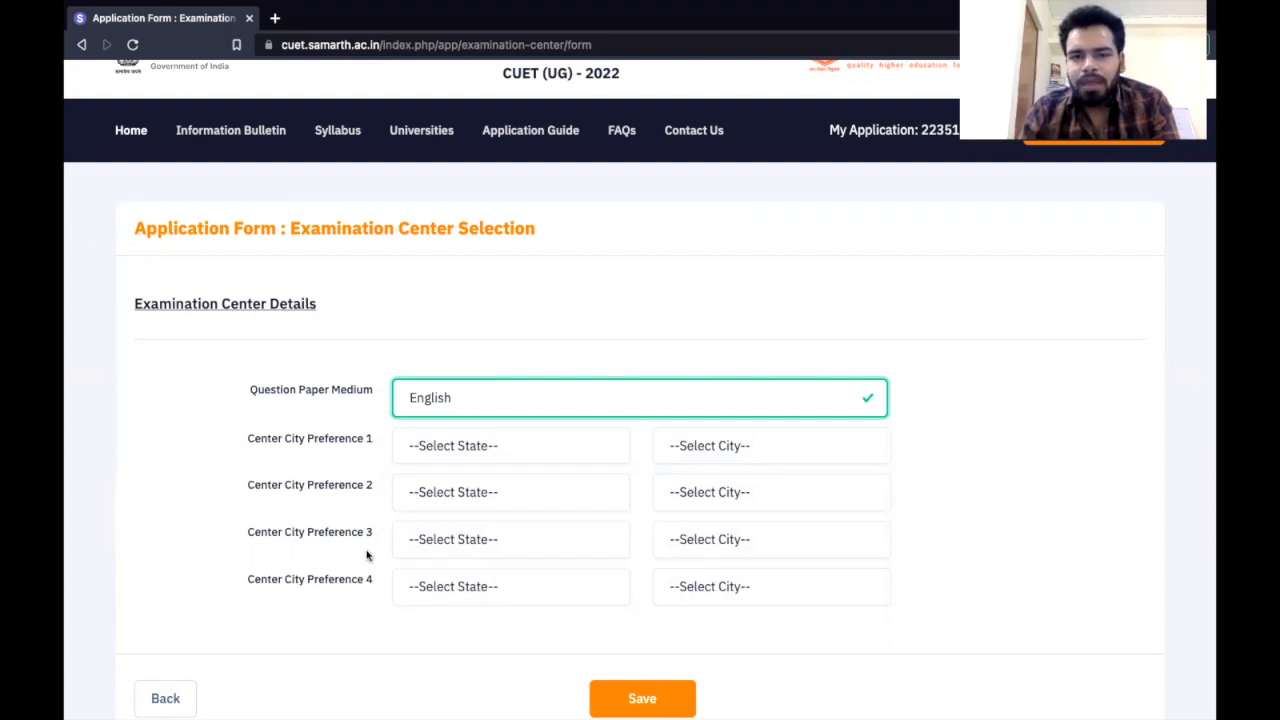
# Step: Set Center City Preference 1 to UTTAR PRADESH with the city ALIGARH (UP02)
pyautogui.click(527, 443)
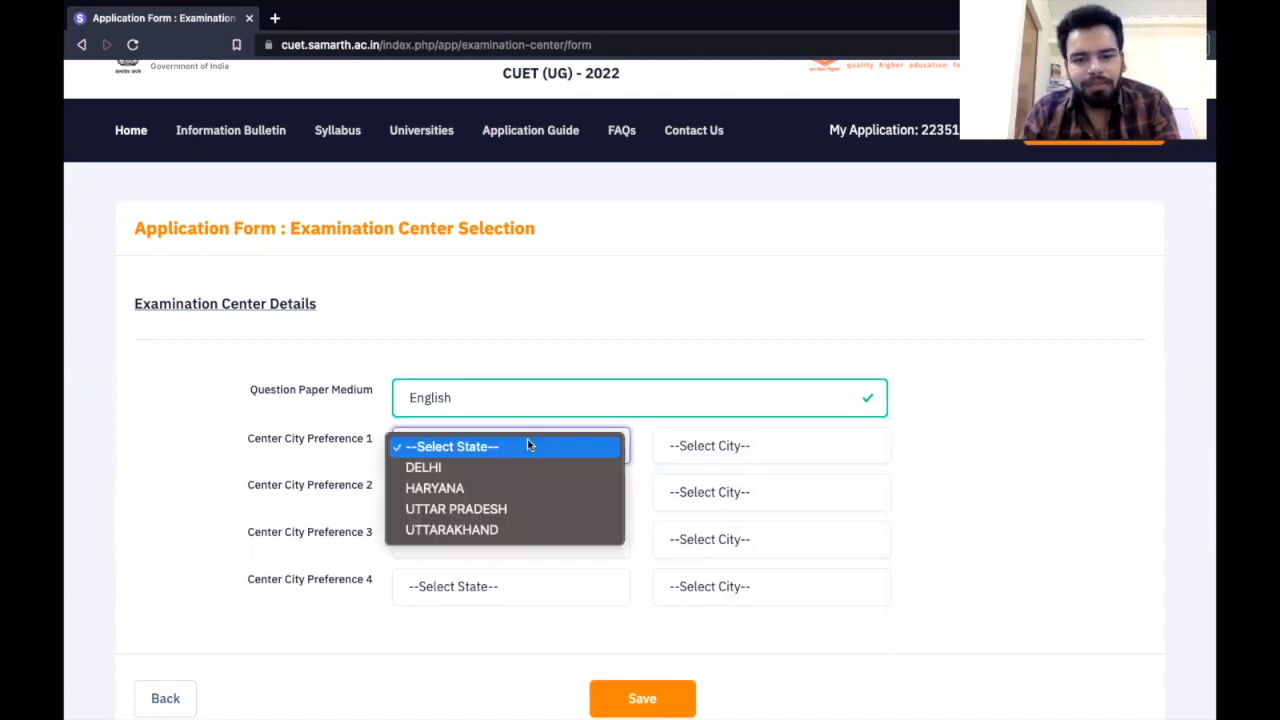
pyautogui.click(503, 509)
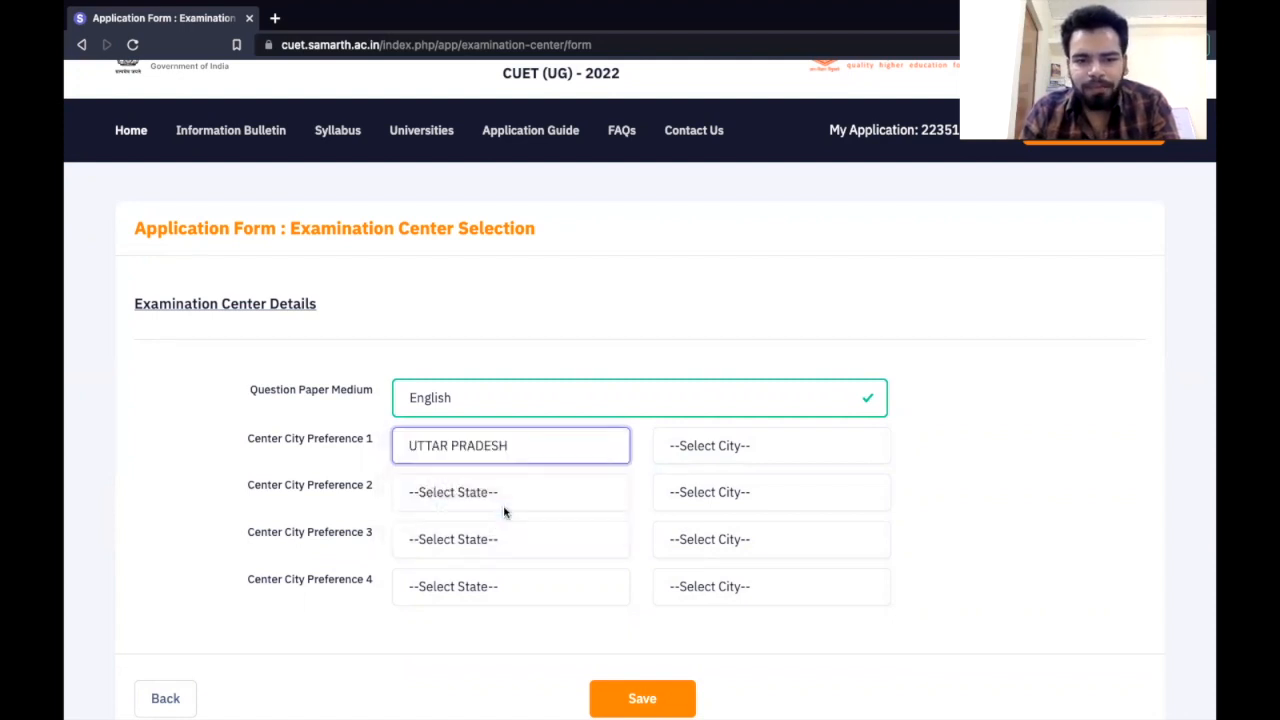
pyautogui.click(748, 443)
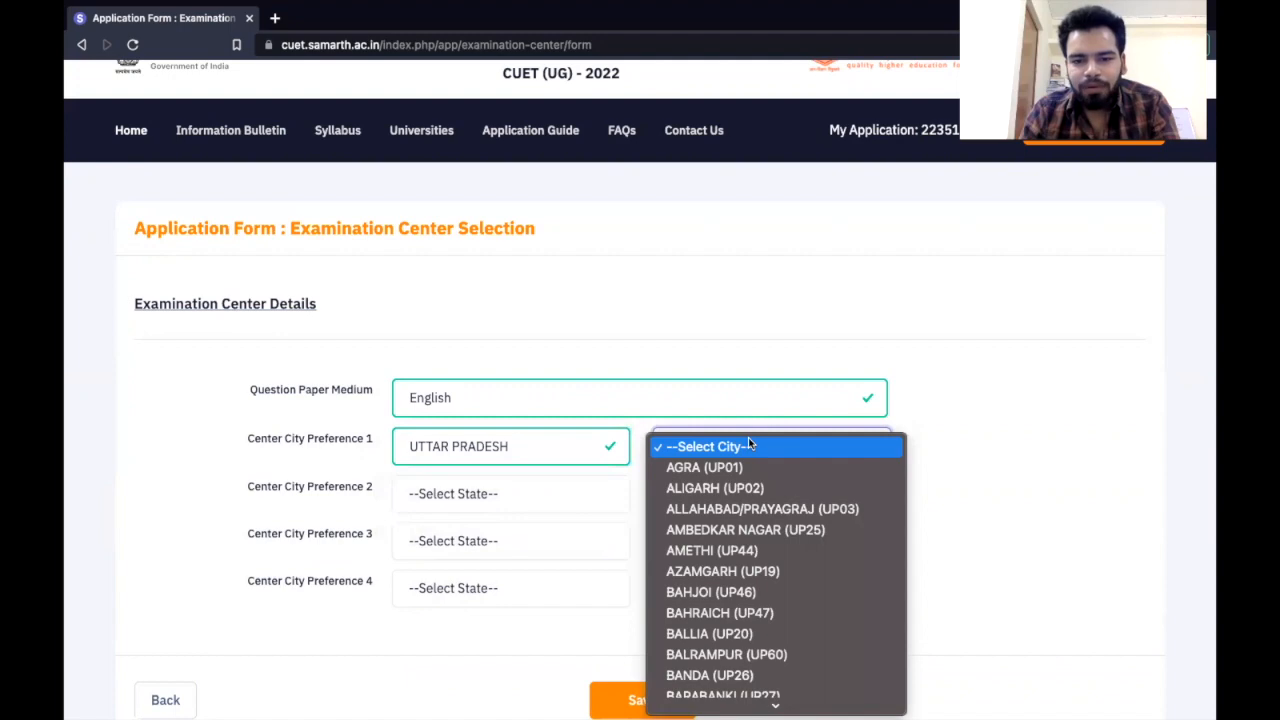
pyautogui.scroll(-3, 748, 516)
pyautogui.scroll(-10, 748, 511)
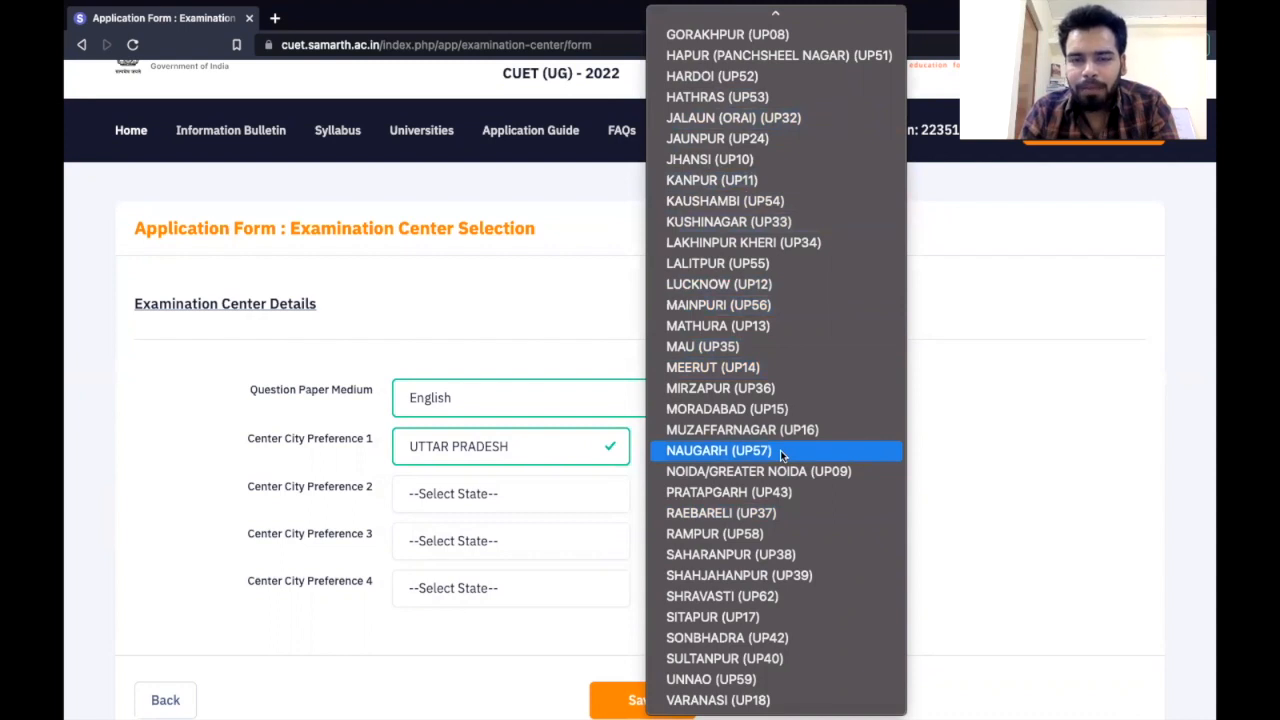
pyautogui.scroll(10, 780, 450)
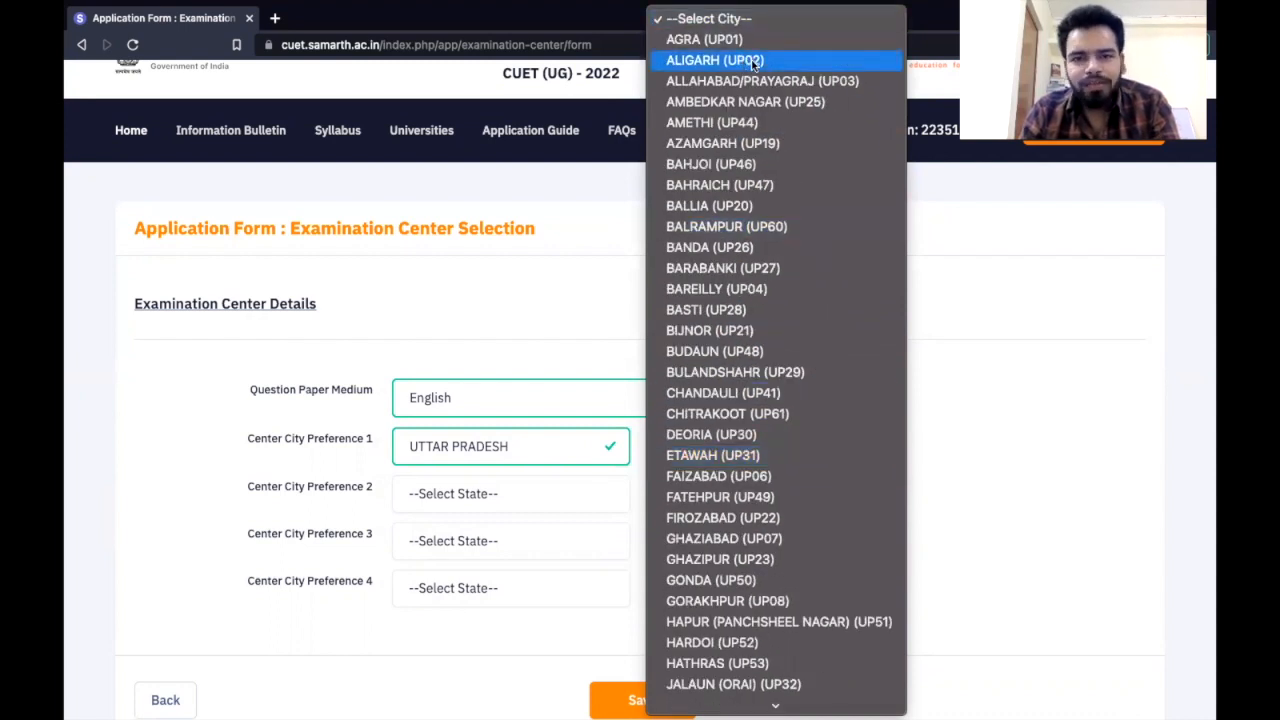
pyautogui.click(774, 60)
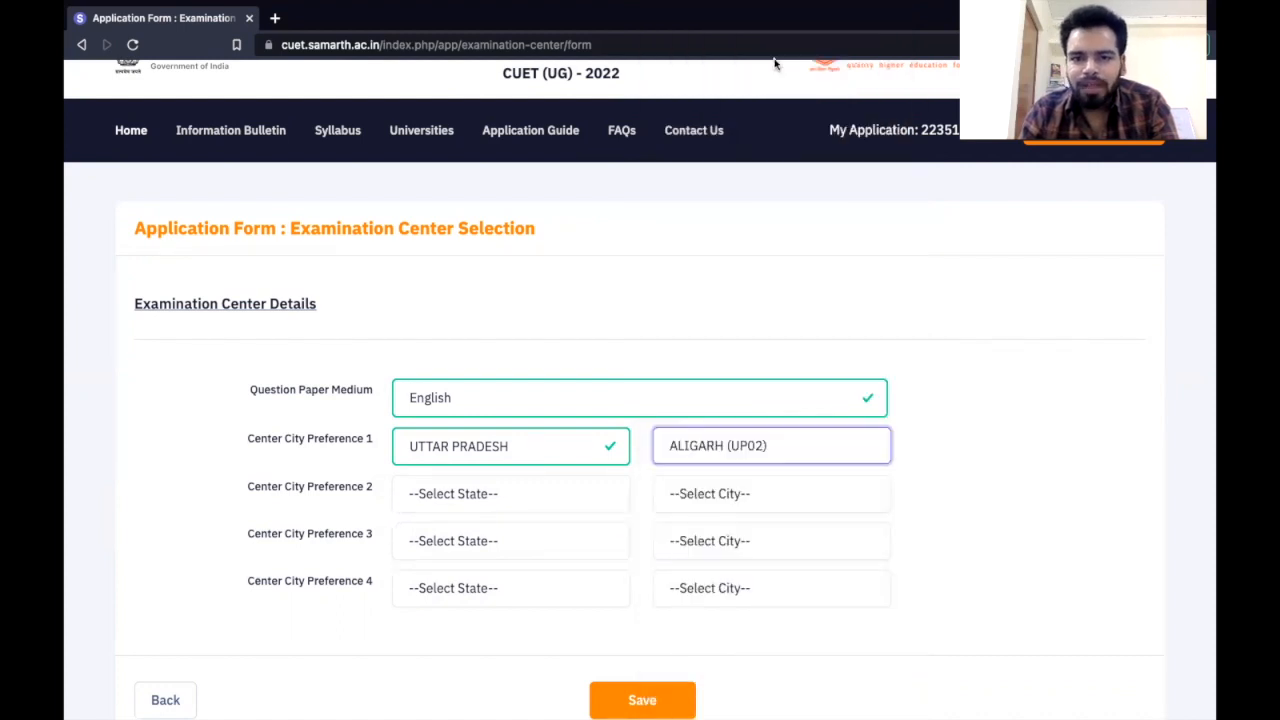
# Step: Set Center City Preference 2 to DELHI with the city DELHI/NEW DELHI (DL01)
pyautogui.click(551, 493)
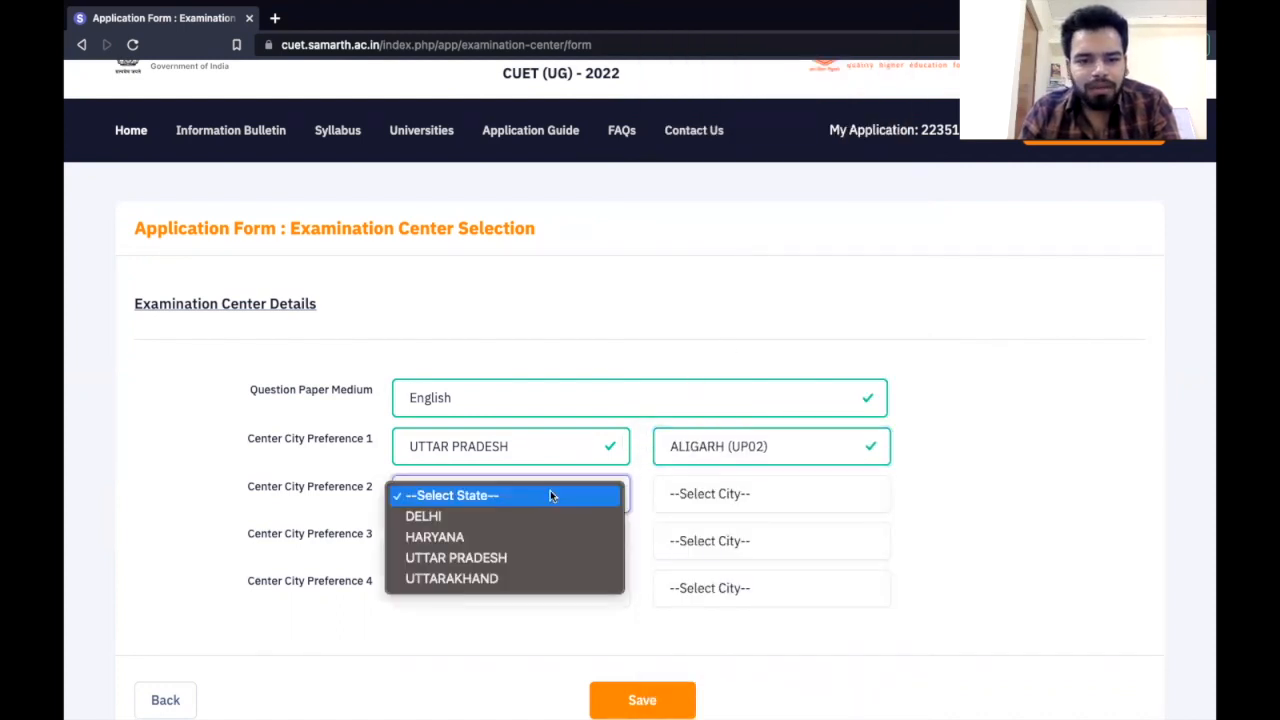
pyautogui.click(508, 556)
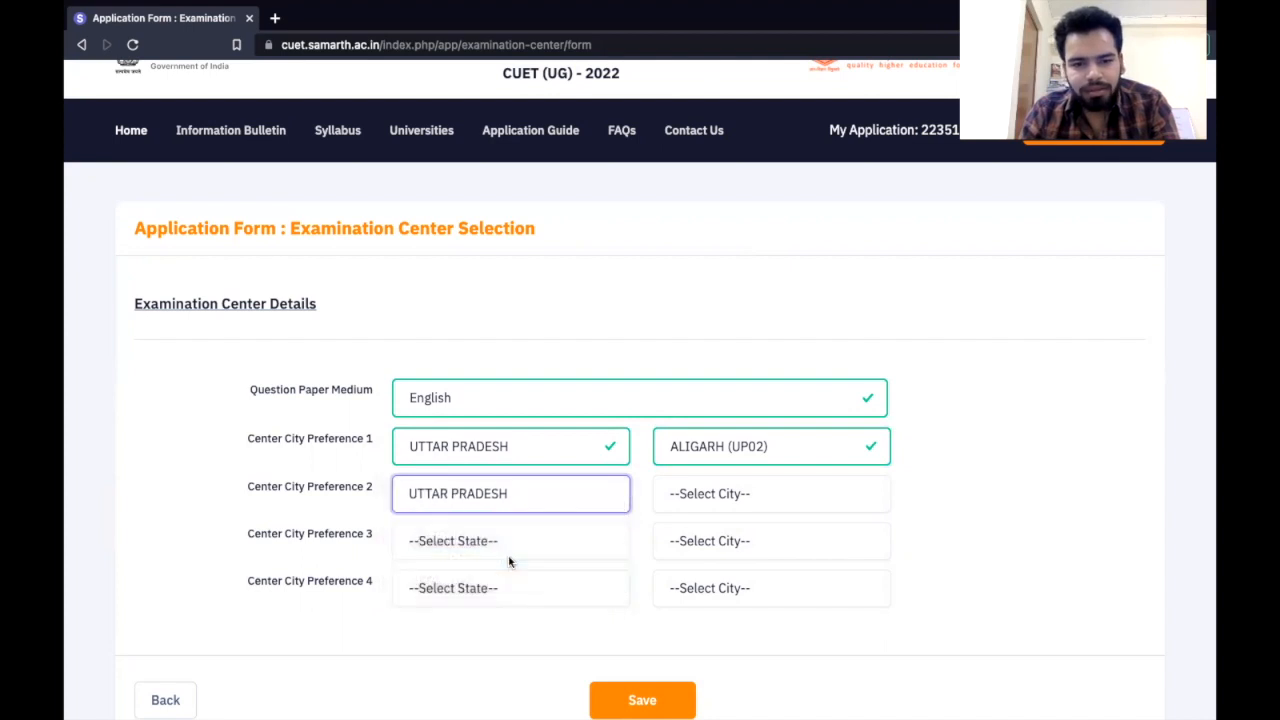
pyautogui.click(590, 494)
pyautogui.click(508, 463)
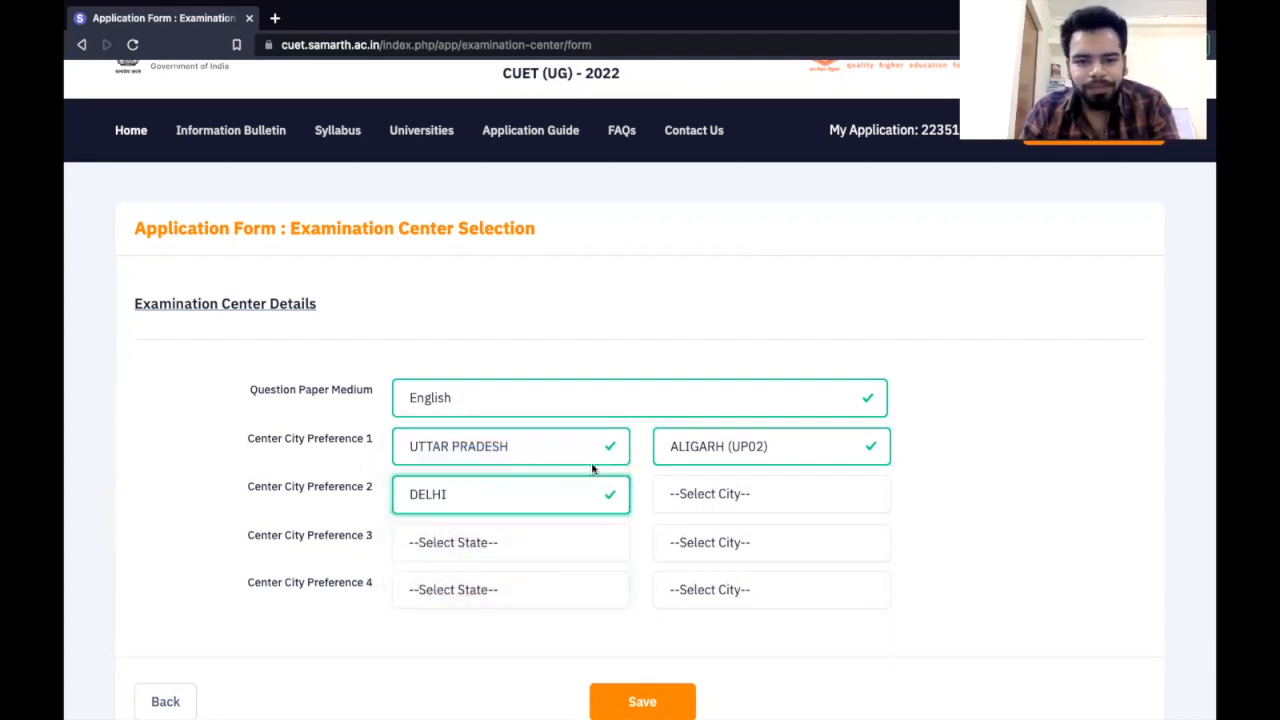
pyautogui.click(710, 493)
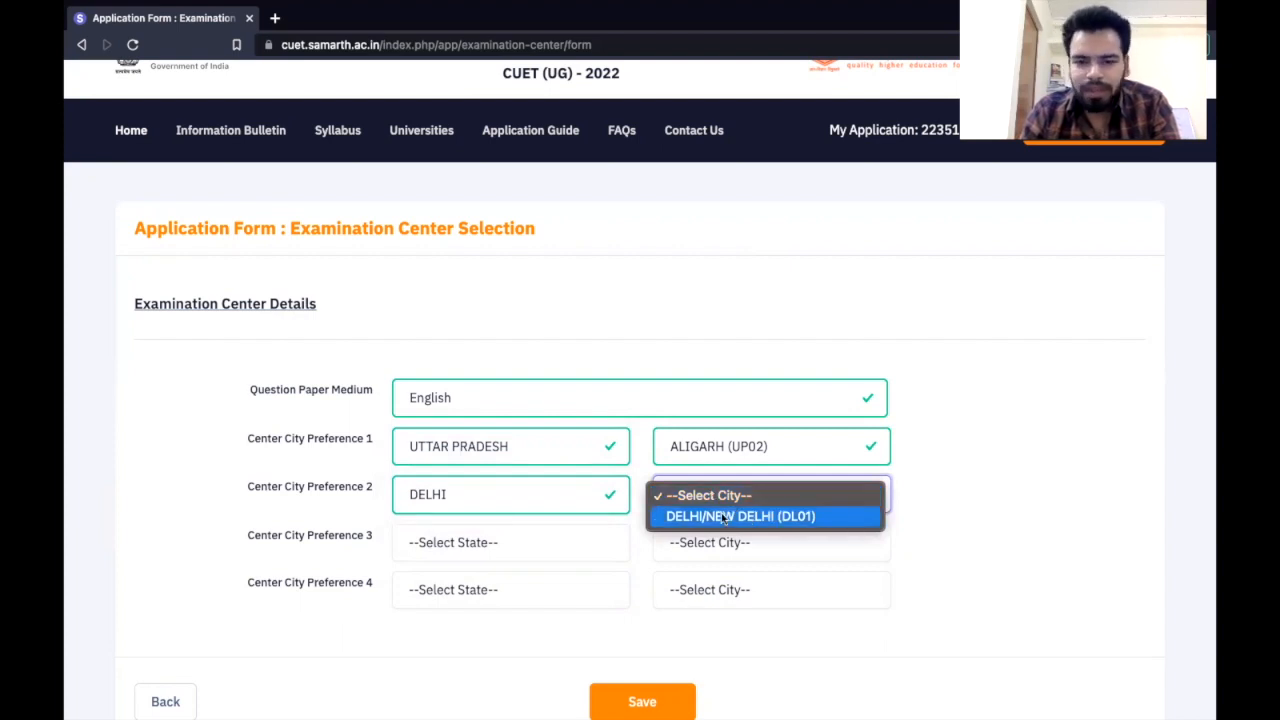
pyautogui.click(773, 517)
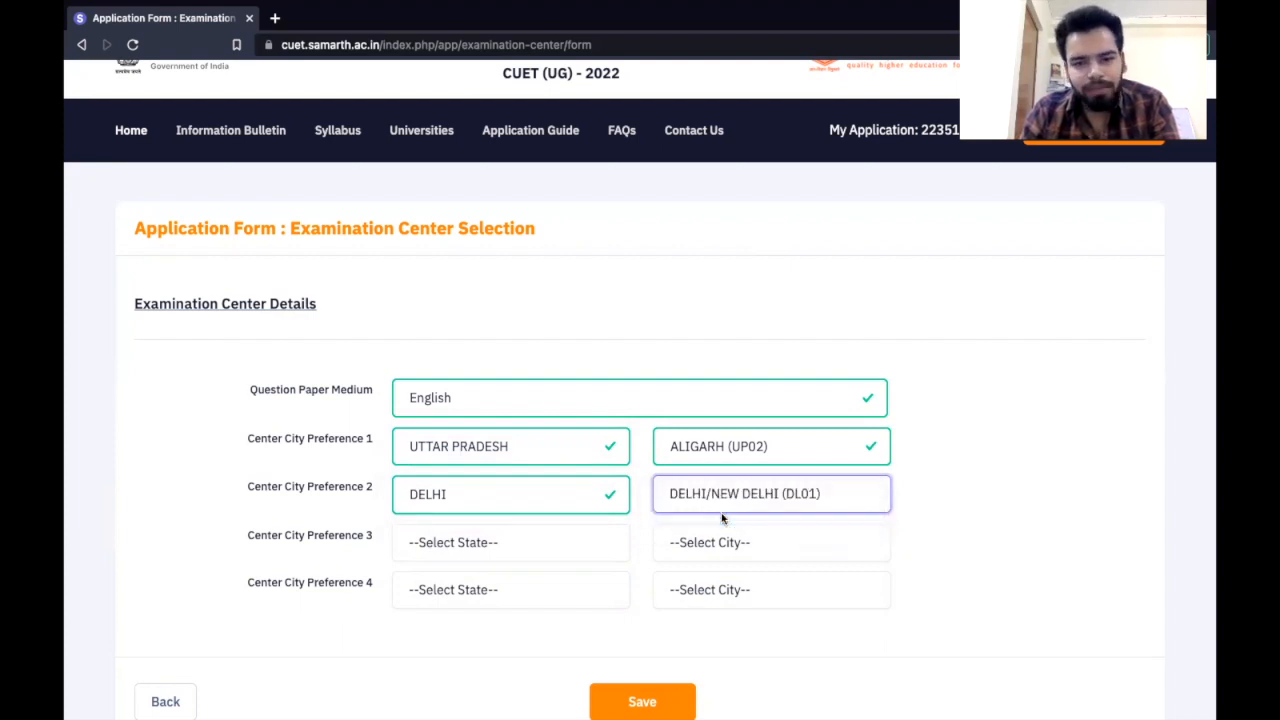
# Step: Set Center City Preference 3 to HARYANA with the city FARIDABAD (HR03)
pyautogui.click(540, 543)
pyautogui.click(493, 590)
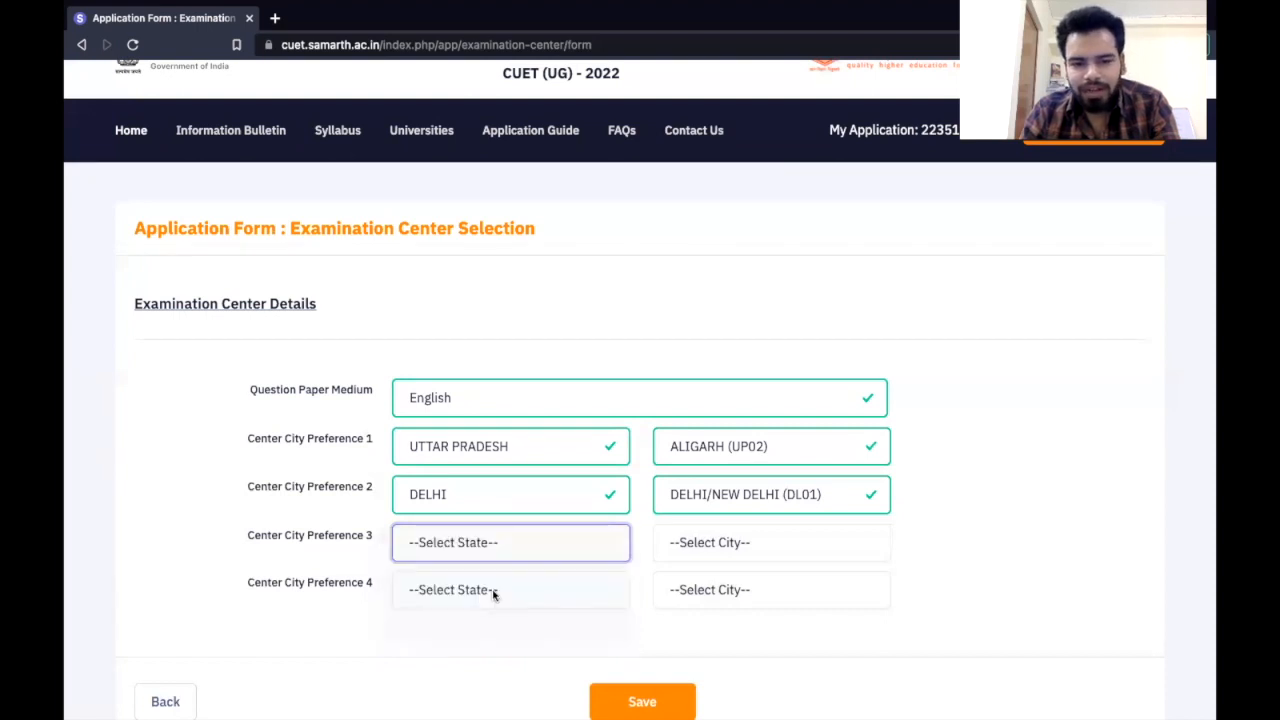
pyautogui.click(702, 542)
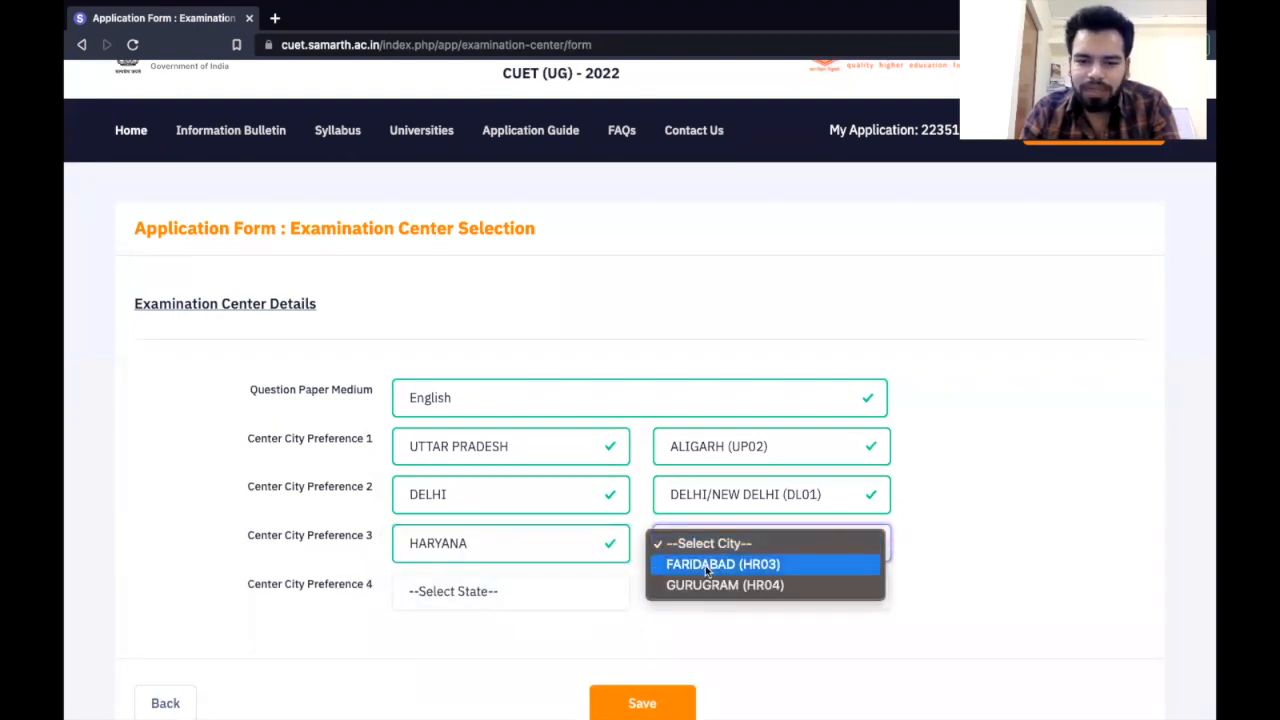
pyautogui.click(720, 566)
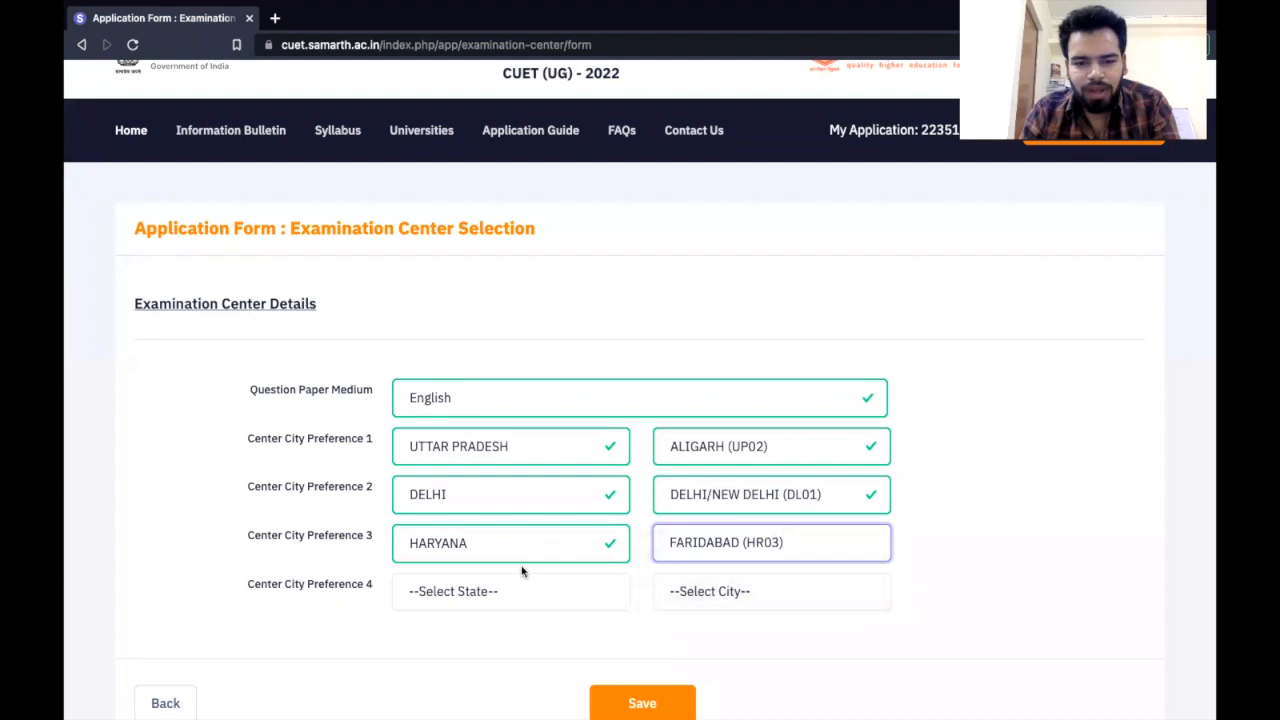
# Step: Set Center City Preference 4 to UTTAR PRADESH with the city MEERUT (UP14)
pyautogui.click(486, 591)
pyautogui.click(476, 656)
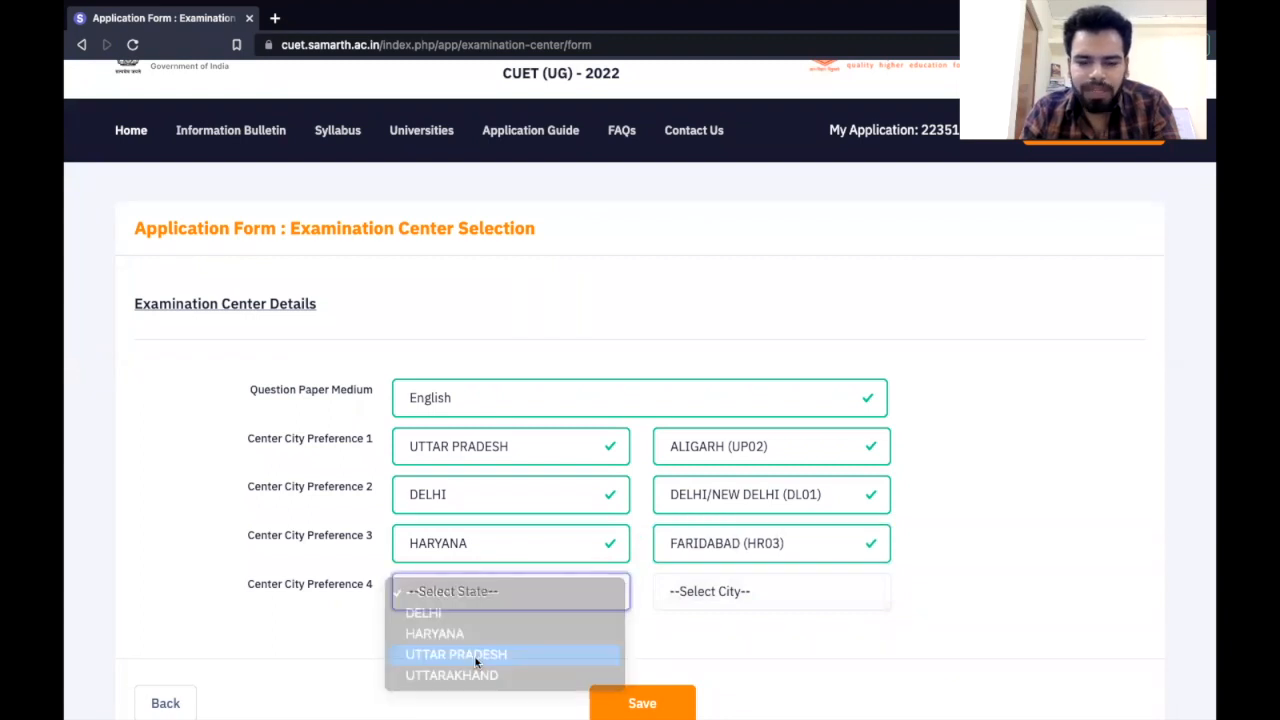
pyautogui.click(712, 592)
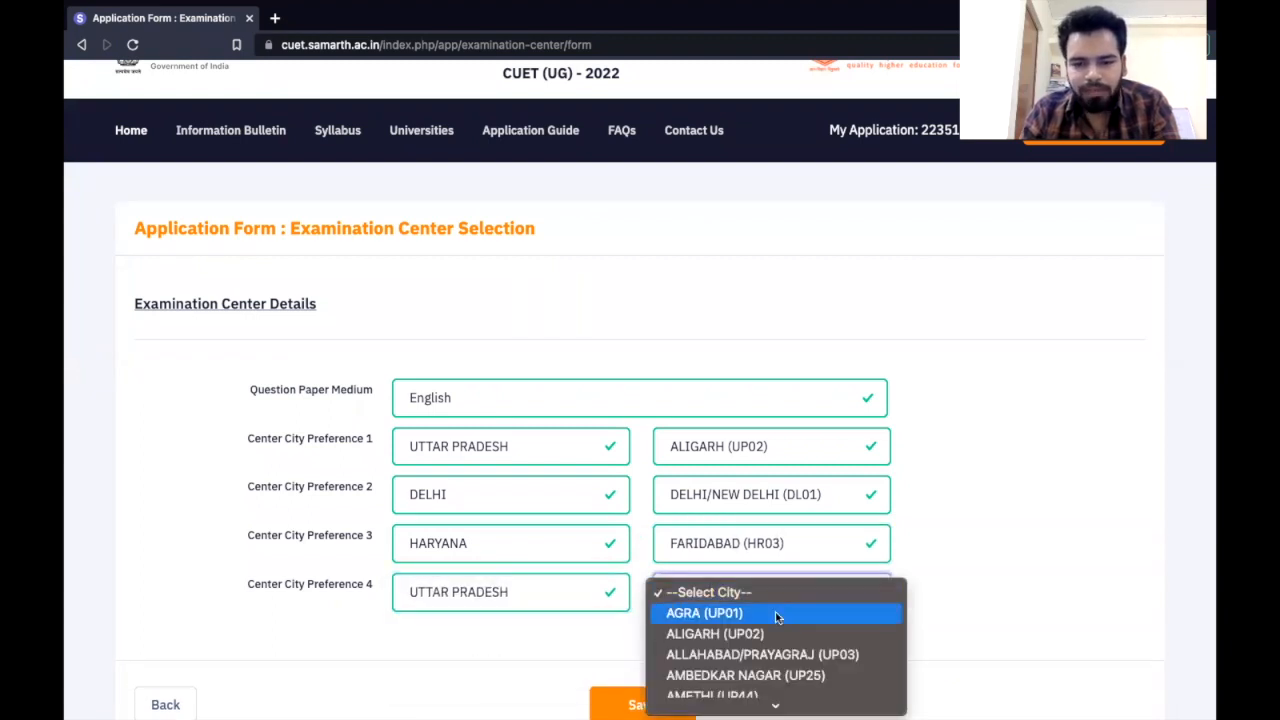
pyautogui.scroll(-10, 774, 614)
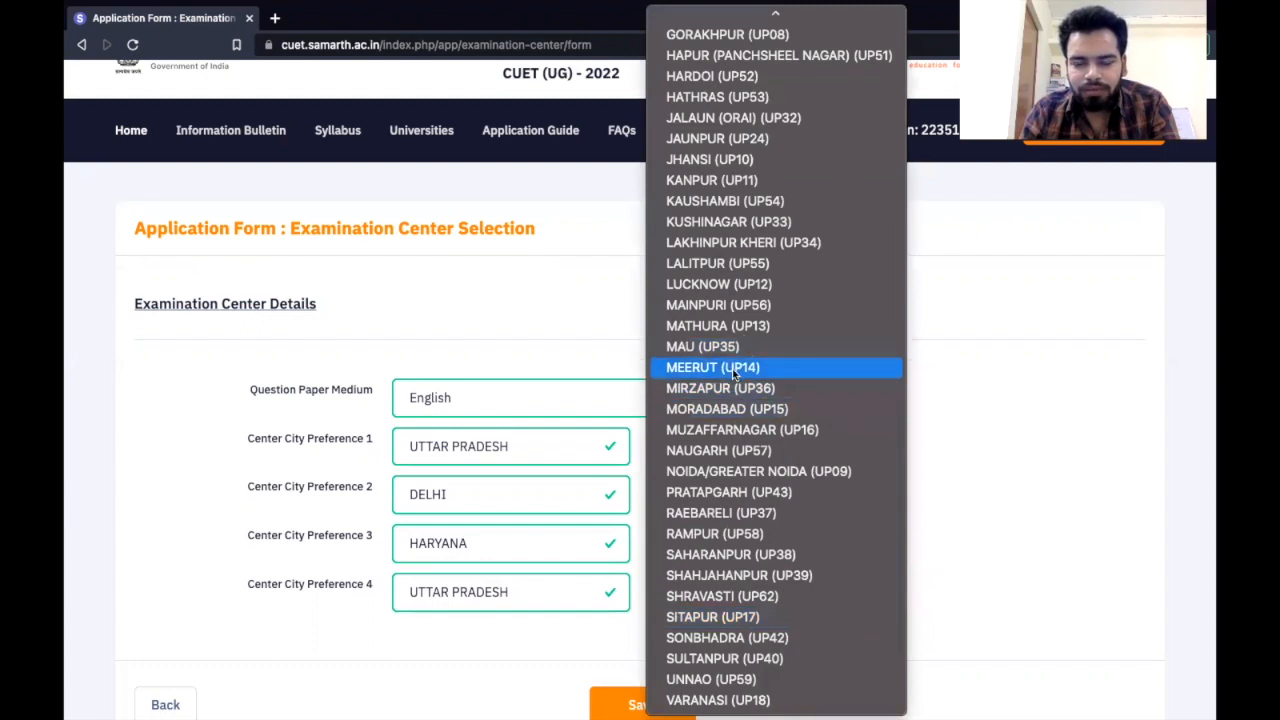
pyautogui.click(736, 368)
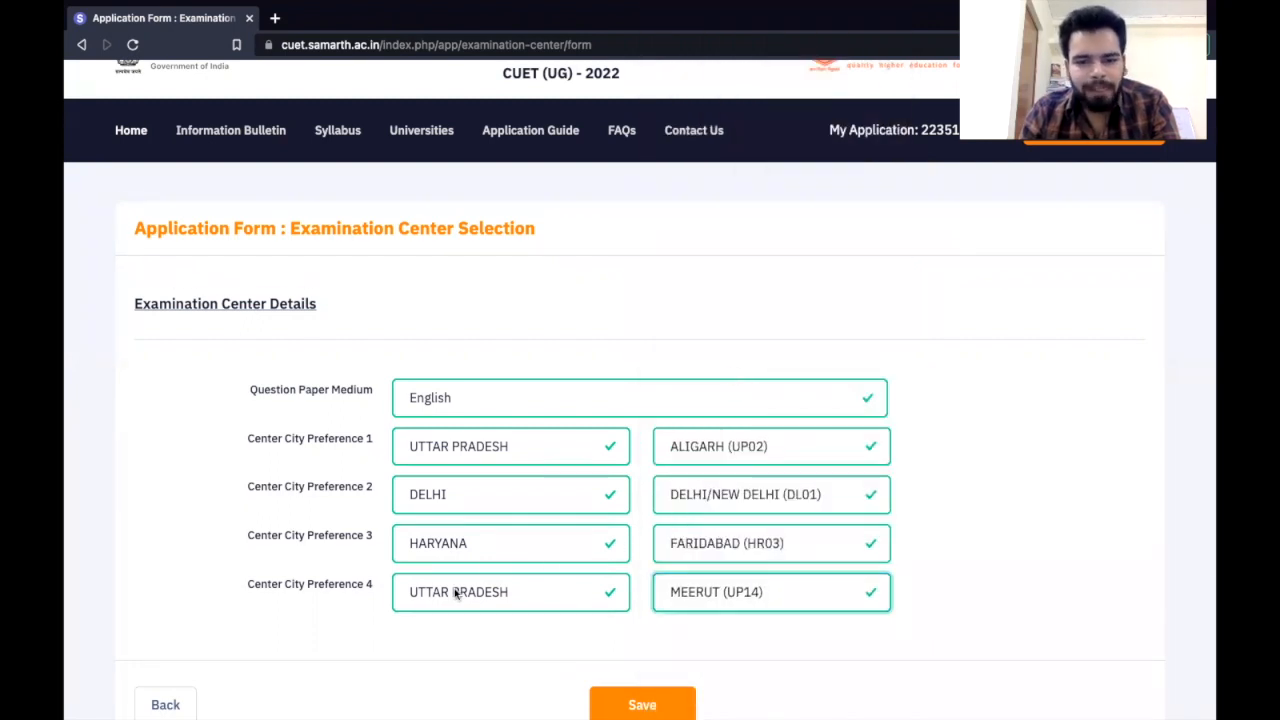
# Step: Save the examination center selection, review the saved preferences and proceed to the Upload Details section
pyautogui.scroll(-3, 455, 594)
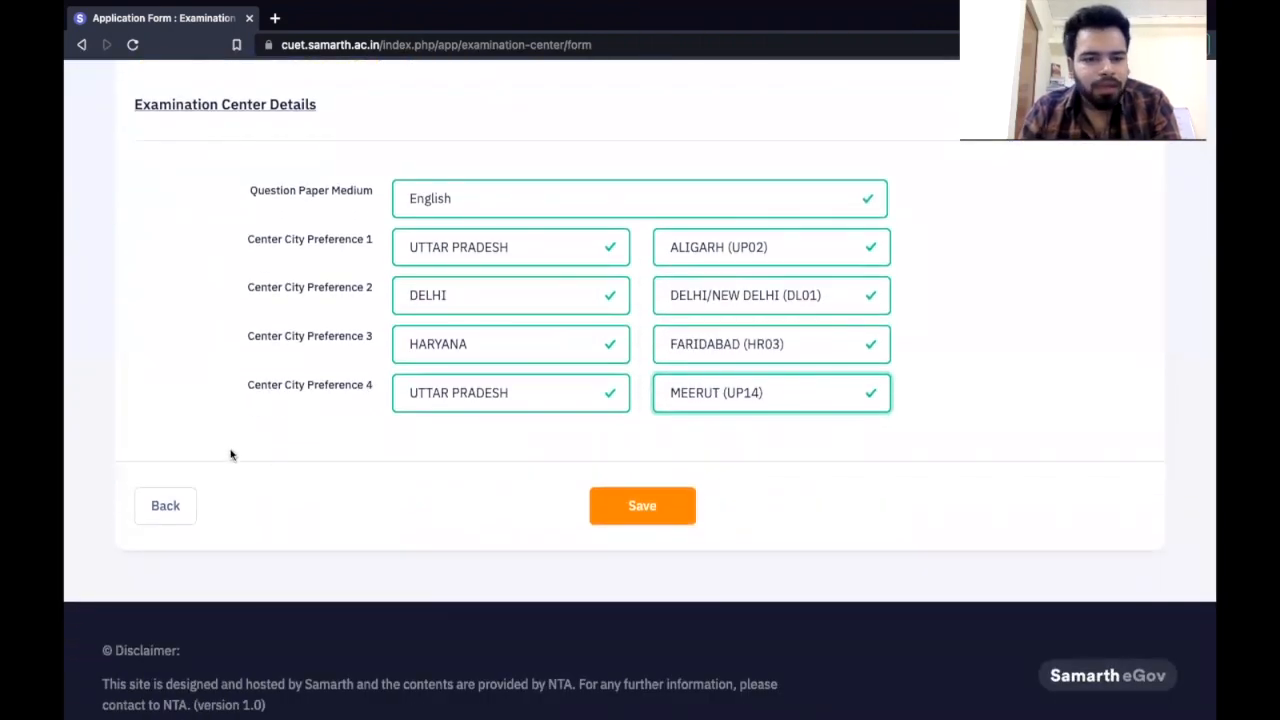
pyautogui.click(659, 510)
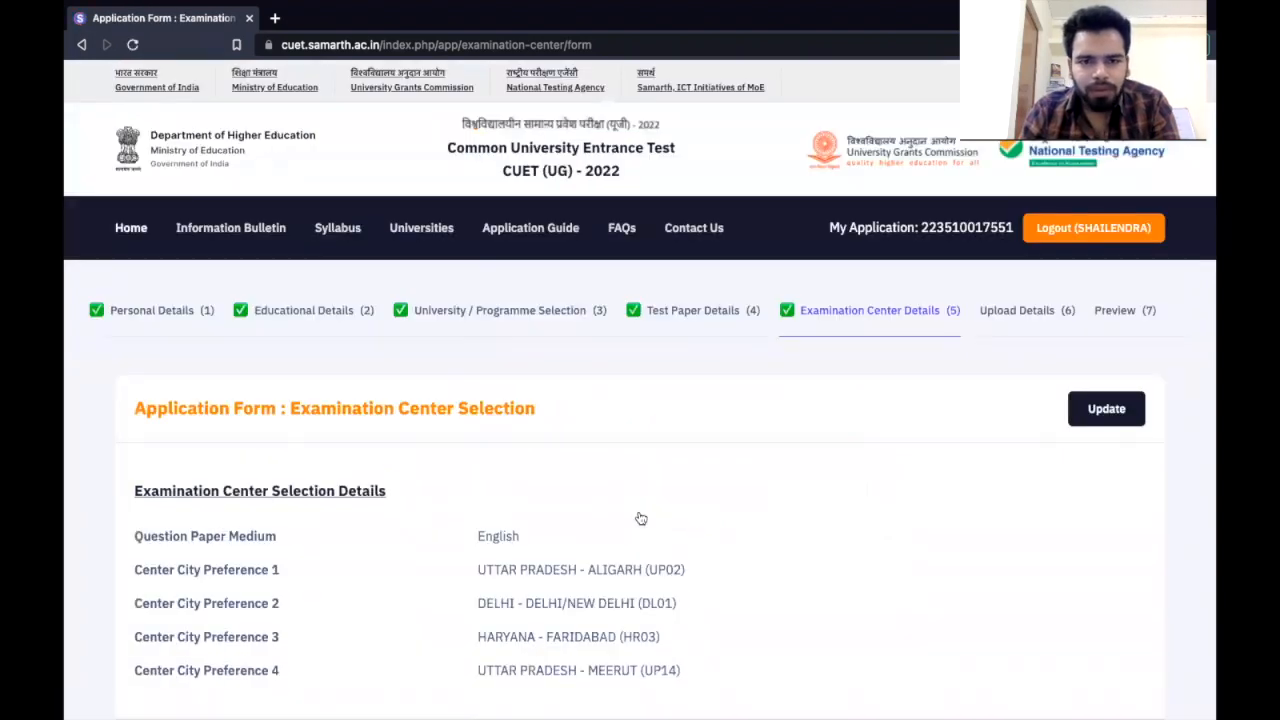
pyautogui.scroll(-1, 688, 481)
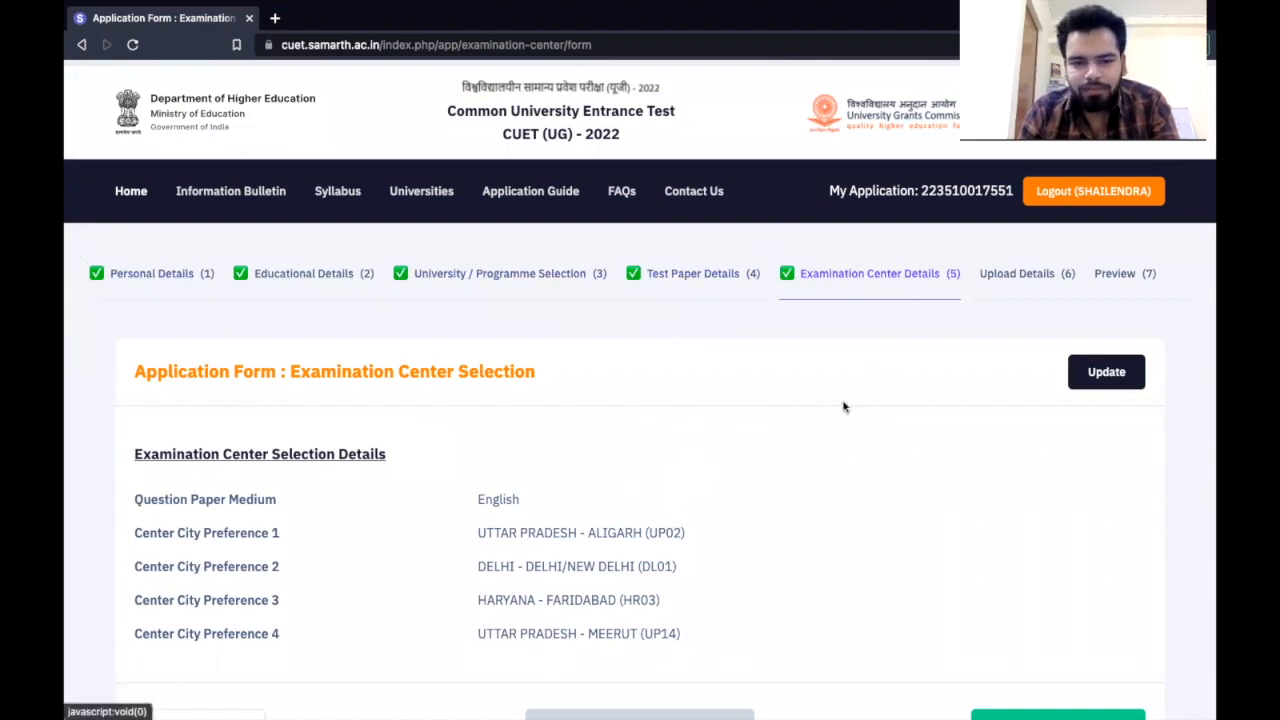
pyautogui.scroll(-3, 843, 406)
pyautogui.scroll(-2, 843, 406)
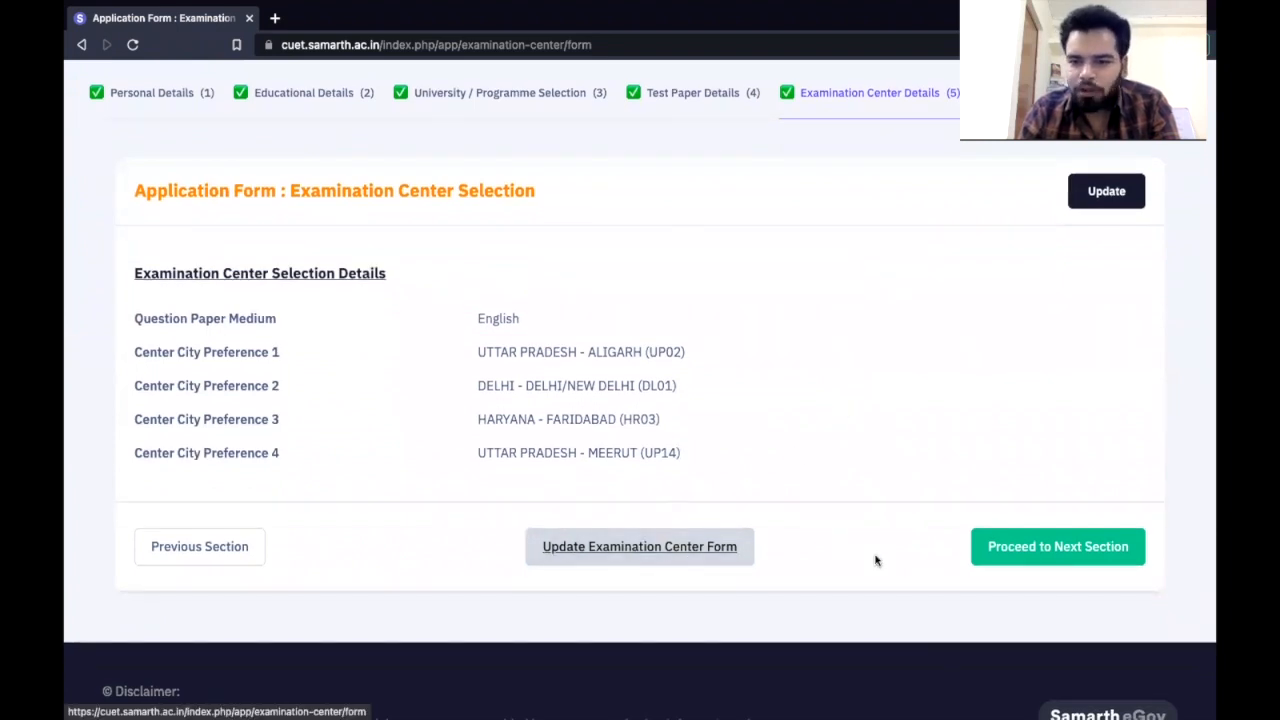
pyautogui.click(1027, 551)
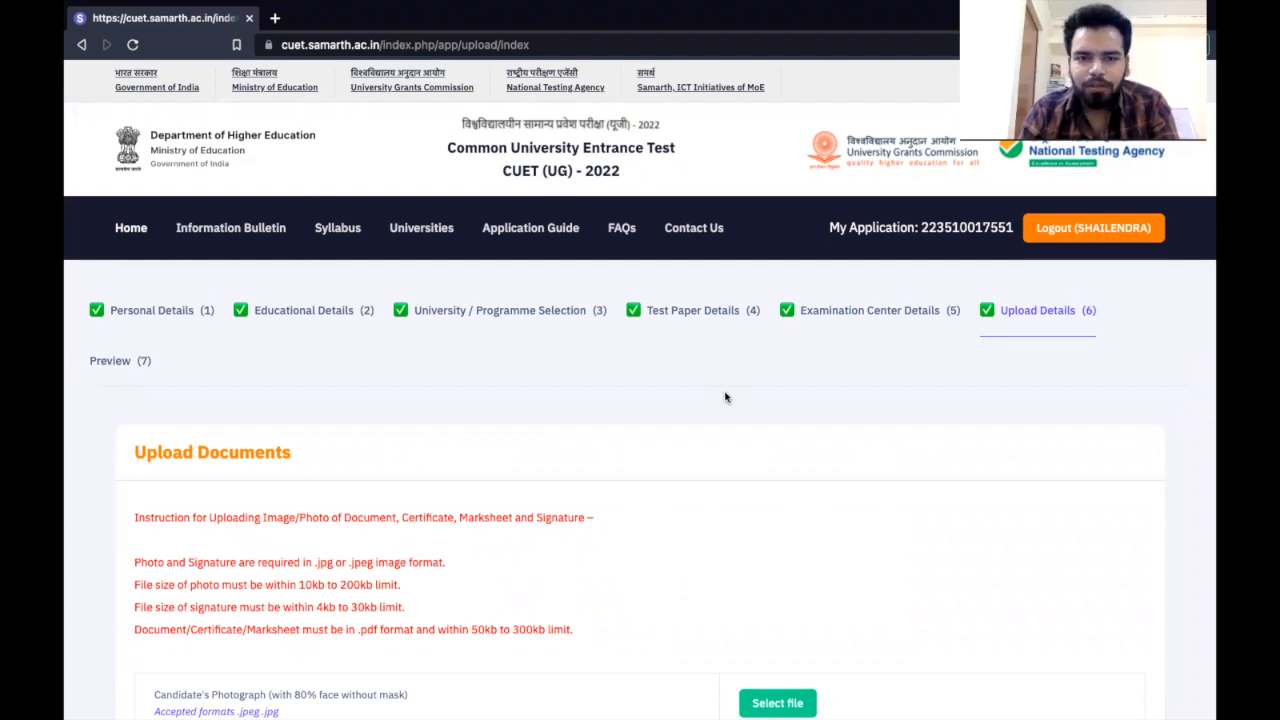
# Step: Read the format and file size rules for the required documents and try to proceed to the Preview section
pyautogui.scroll(-3, 680, 396)
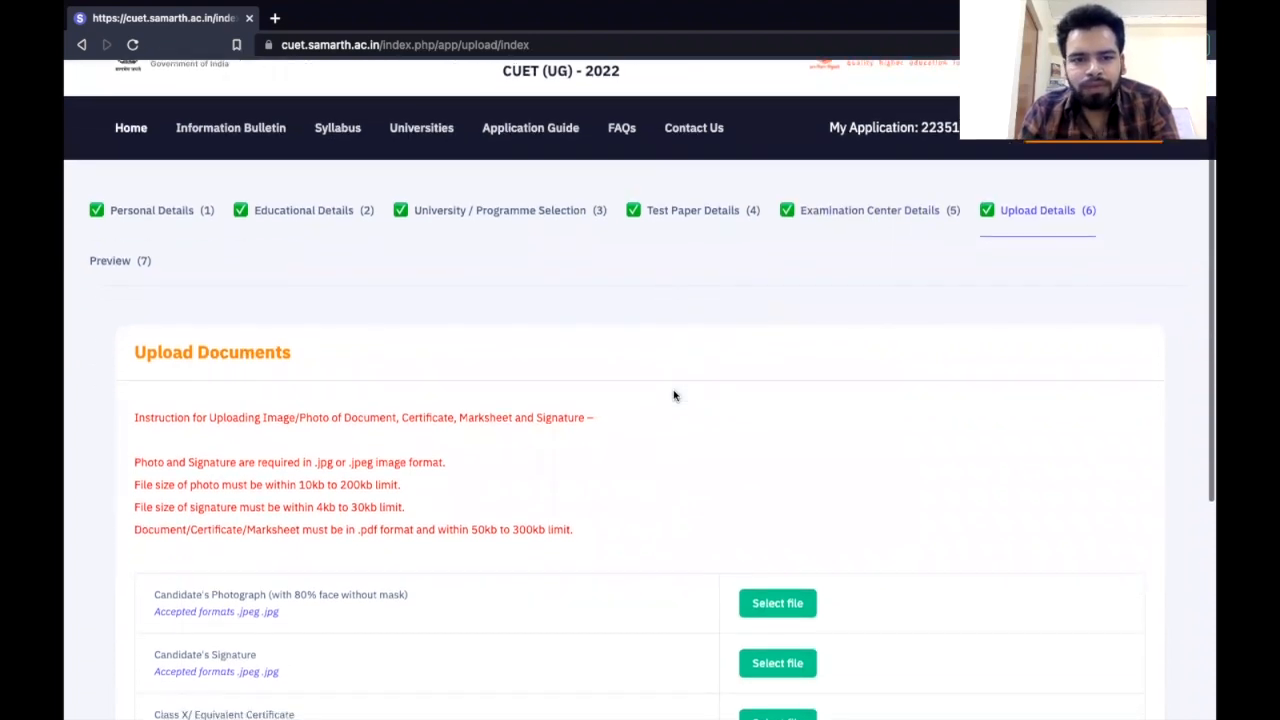
pyautogui.scroll(-5, 674, 396)
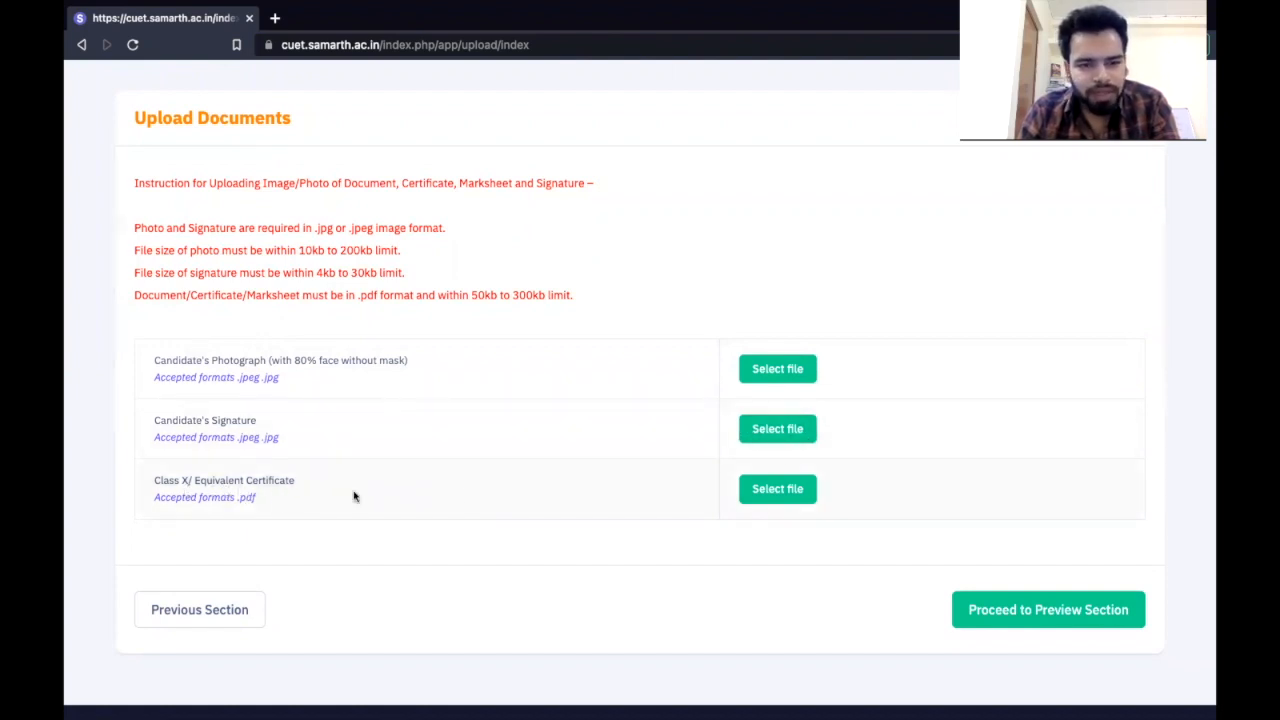
pyautogui.scroll(-1, 549, 534)
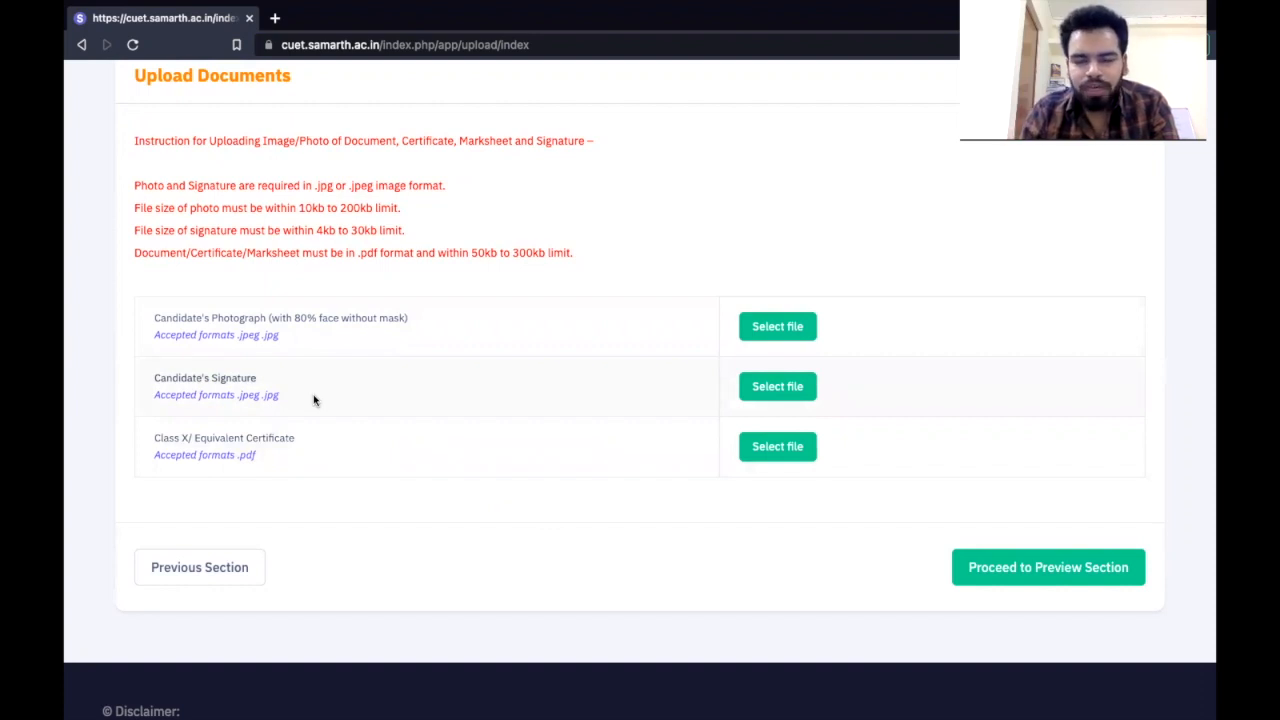
pyautogui.scroll(-1, 937, 424)
pyautogui.scroll(1, 937, 426)
pyautogui.click(1052, 552)
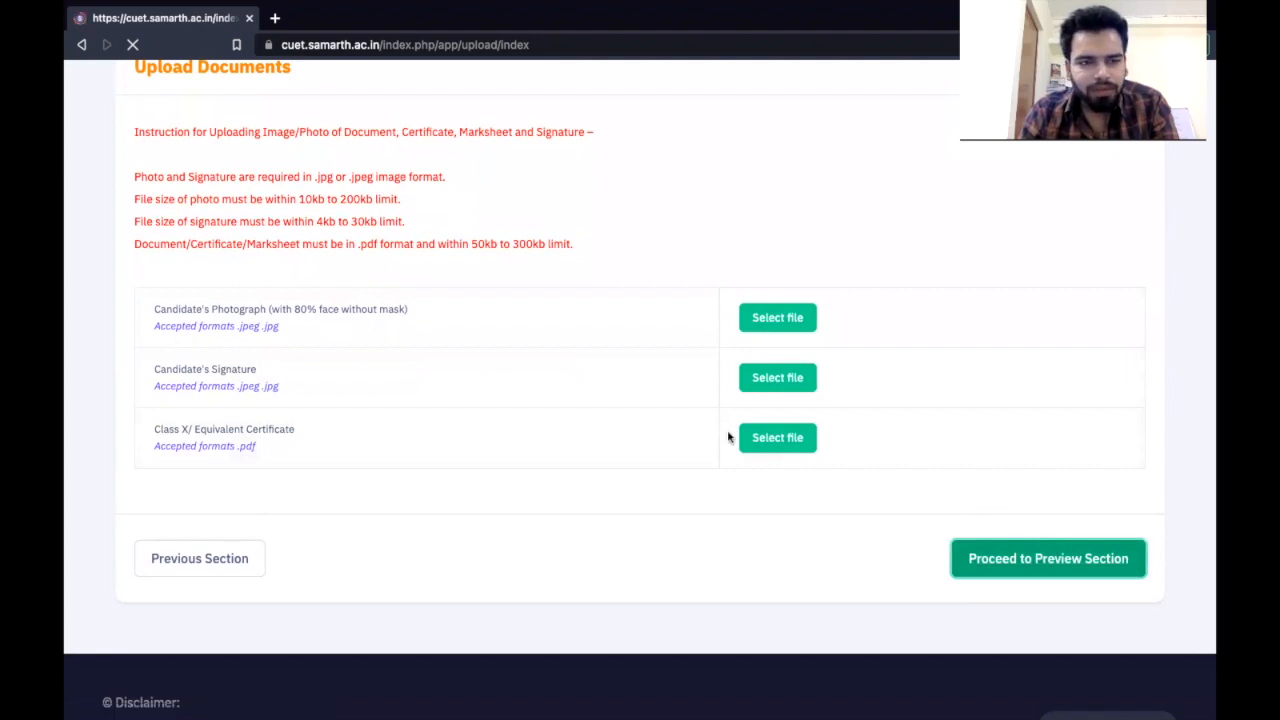
# Step: Check the upload notices and the rows for the candidate's photograph, signature and Class X certificate
pyautogui.scroll(-4, 860, 457)
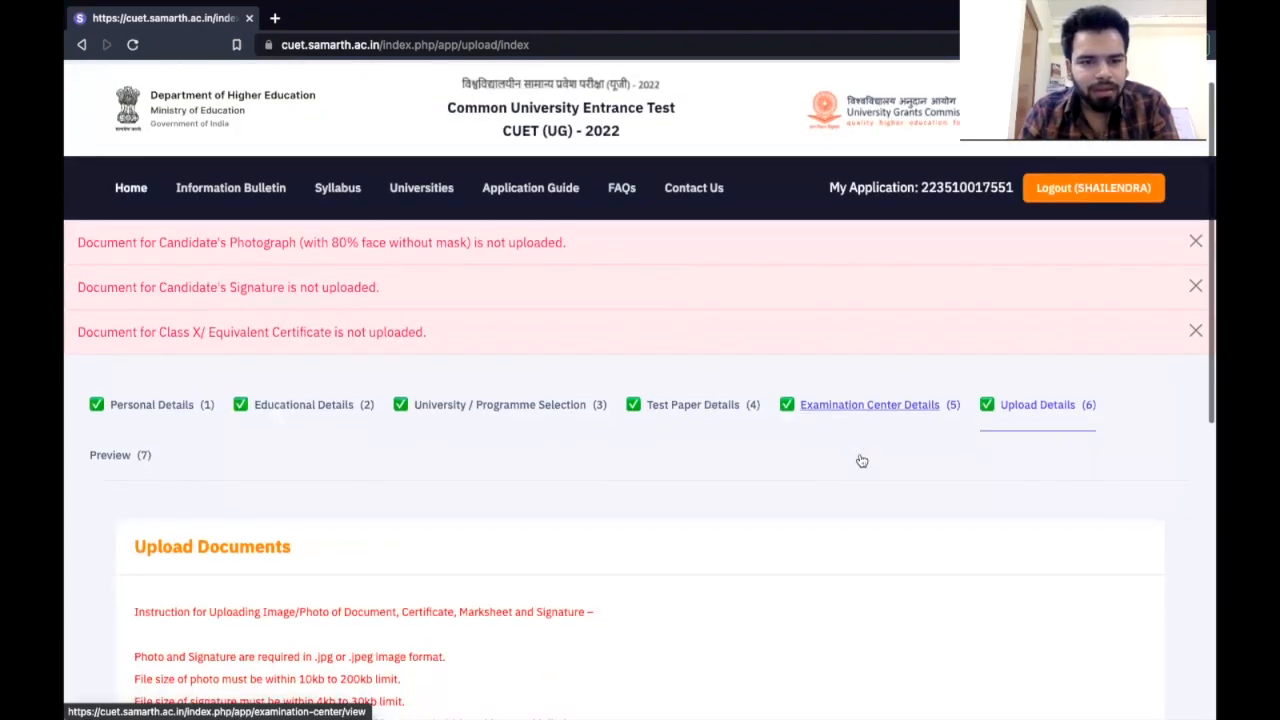
pyautogui.scroll(-1, 861, 459)
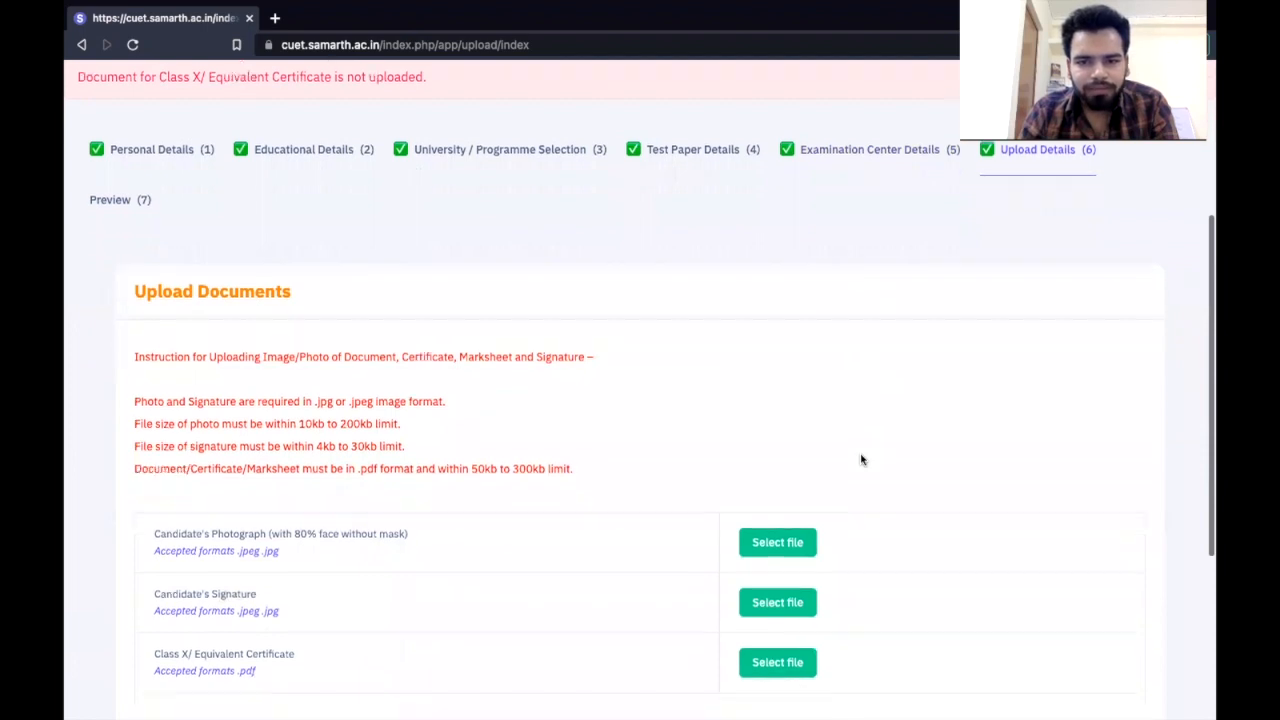
pyautogui.scroll(-4, 861, 459)
pyautogui.scroll(1, 861, 459)
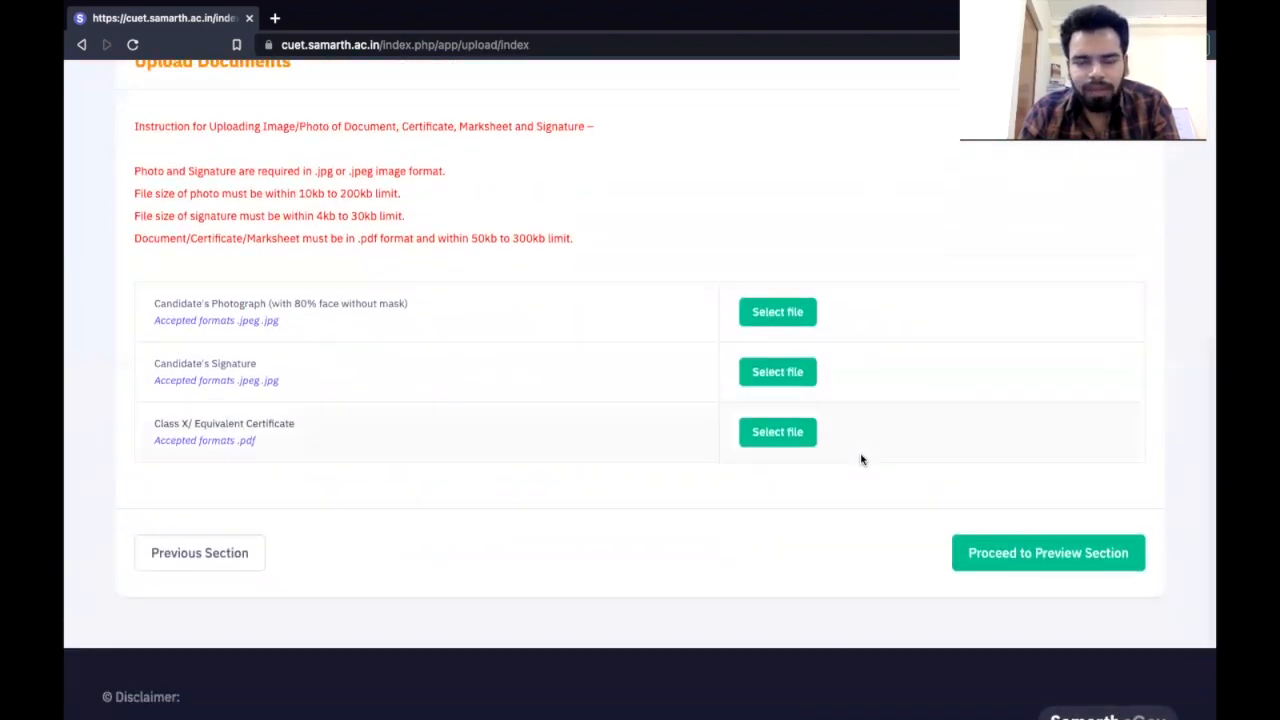
pyautogui.moveTo(938, 5)
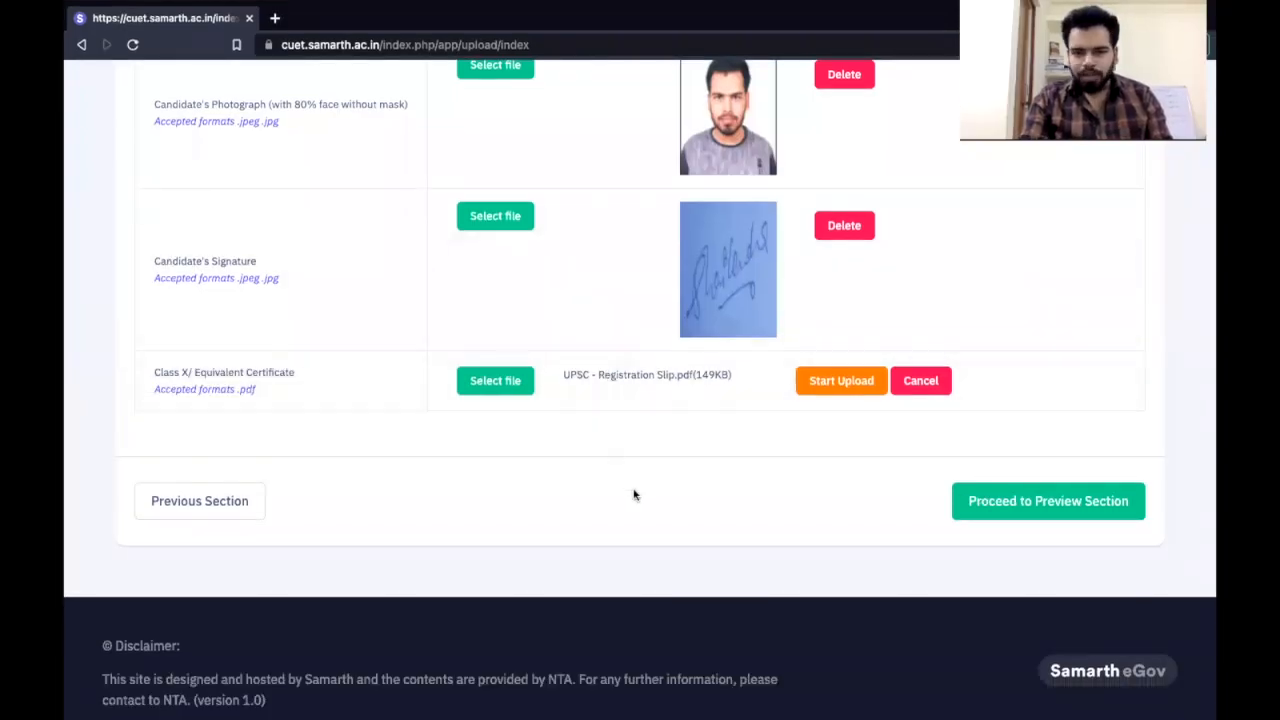
pyautogui.scroll(3, 660, 472)
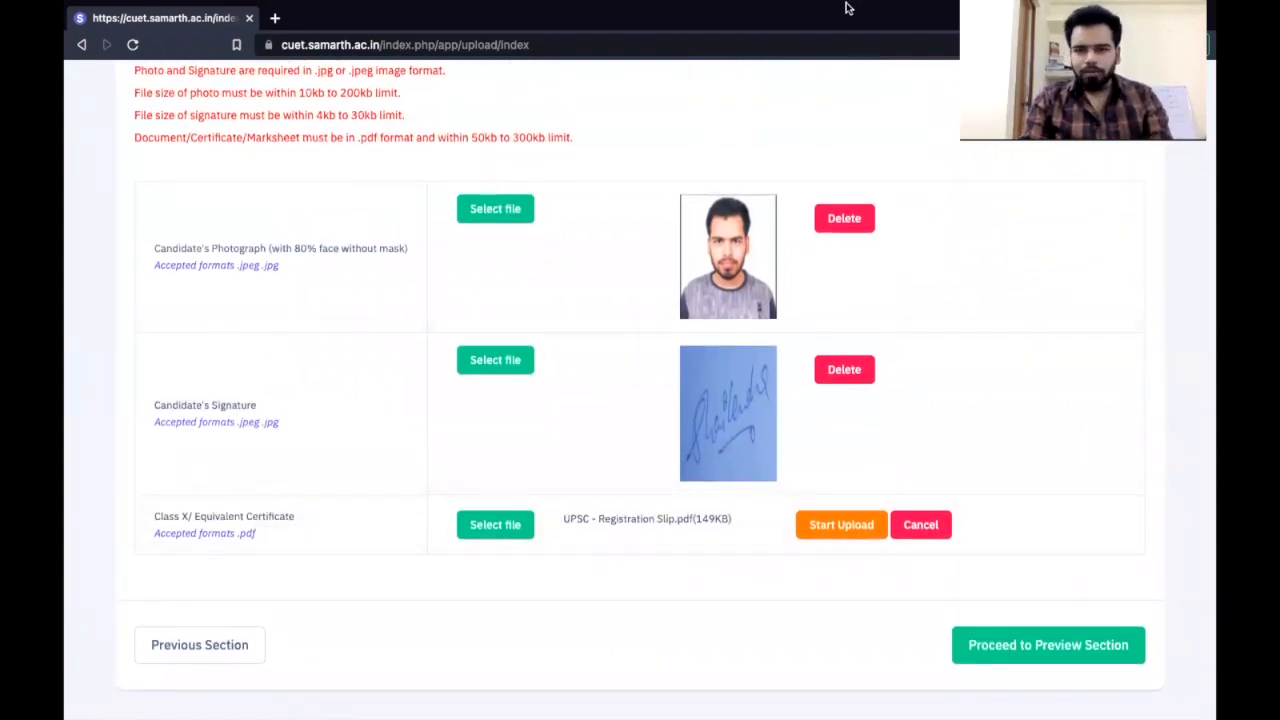
# Step: Compare the format and file size rules with the candidate's photograph, signature and Class X certificate rows in Upload Documents
pyautogui.moveTo(948, 8)
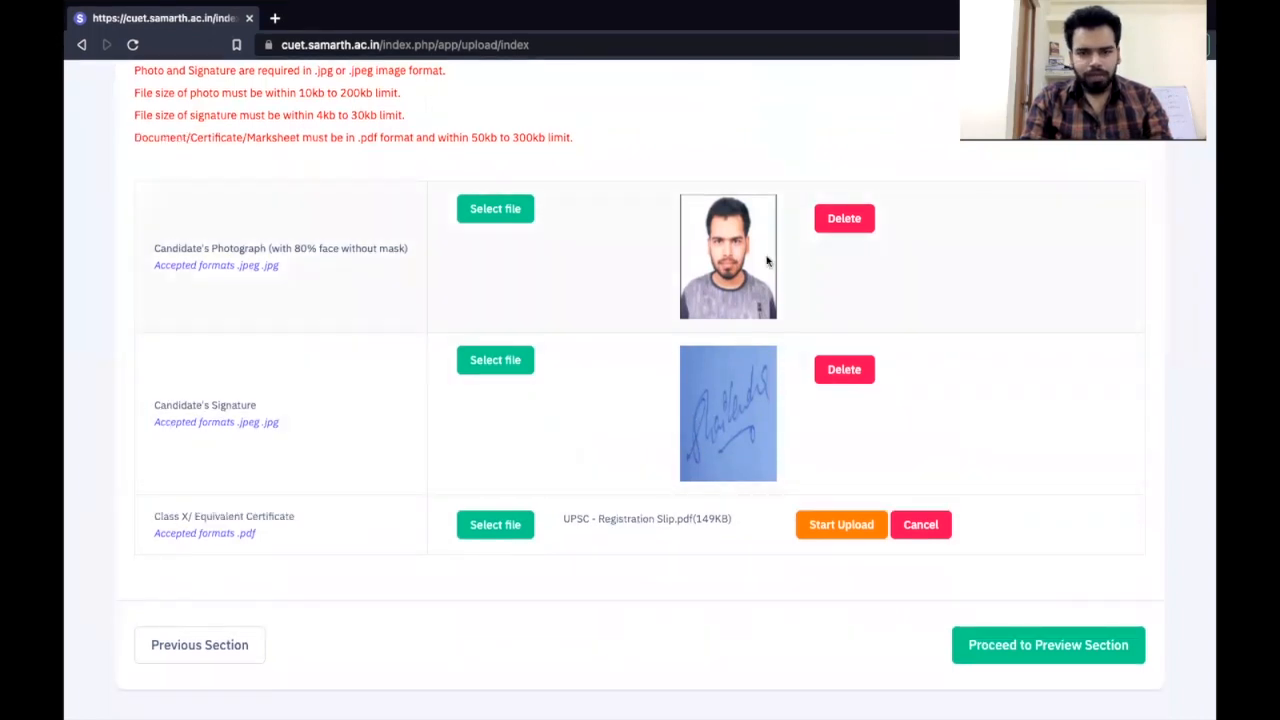
pyautogui.scroll(-2, 742, 449)
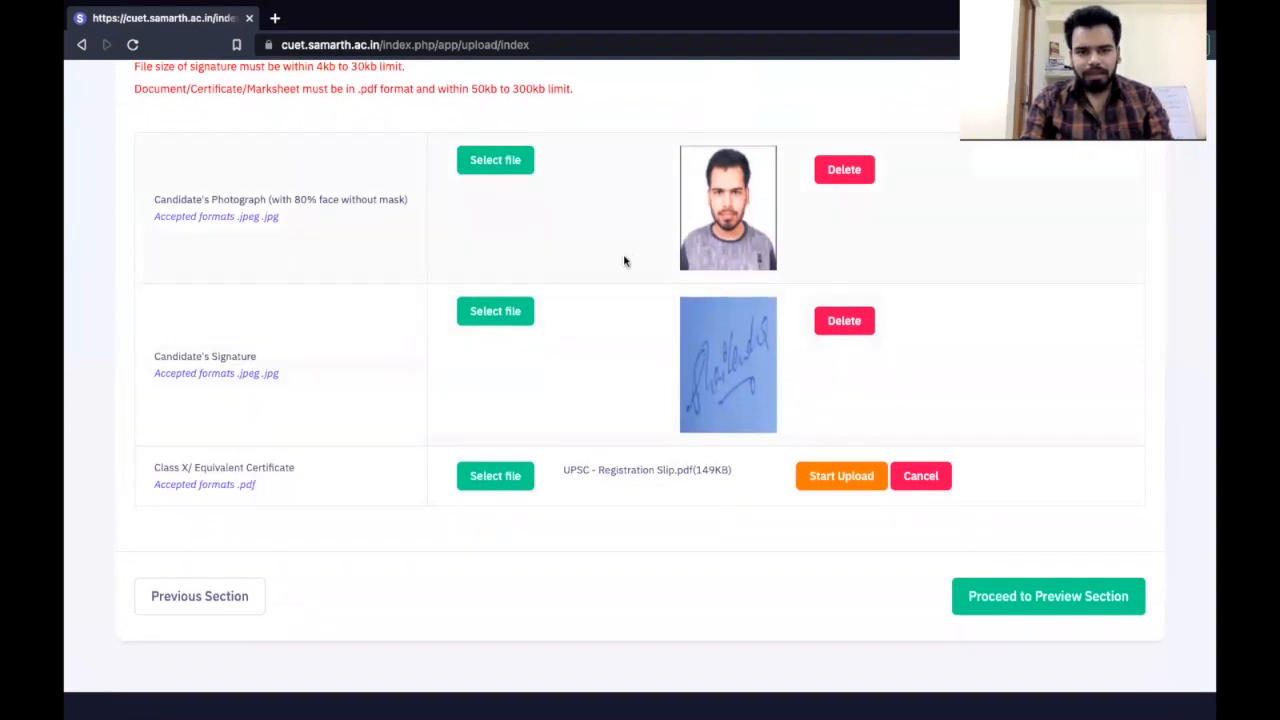
pyautogui.scroll(5, 575, 218)
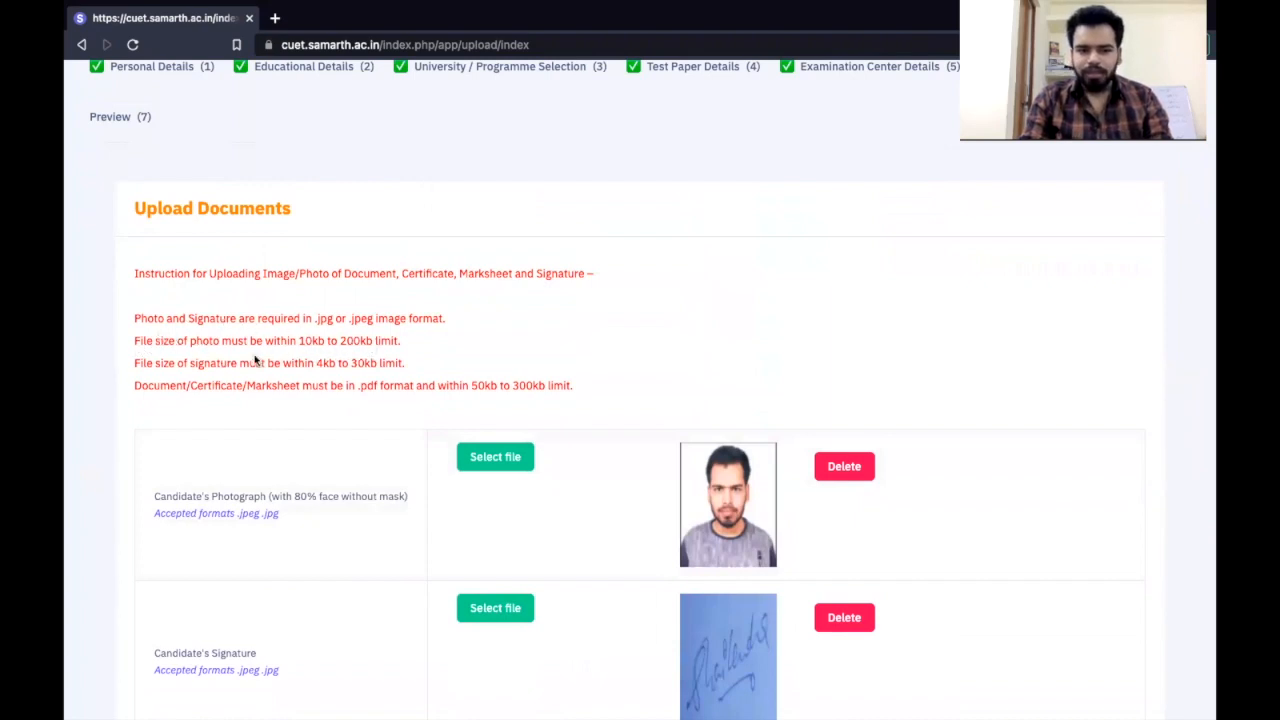
pyautogui.scroll(-2, 344, 368)
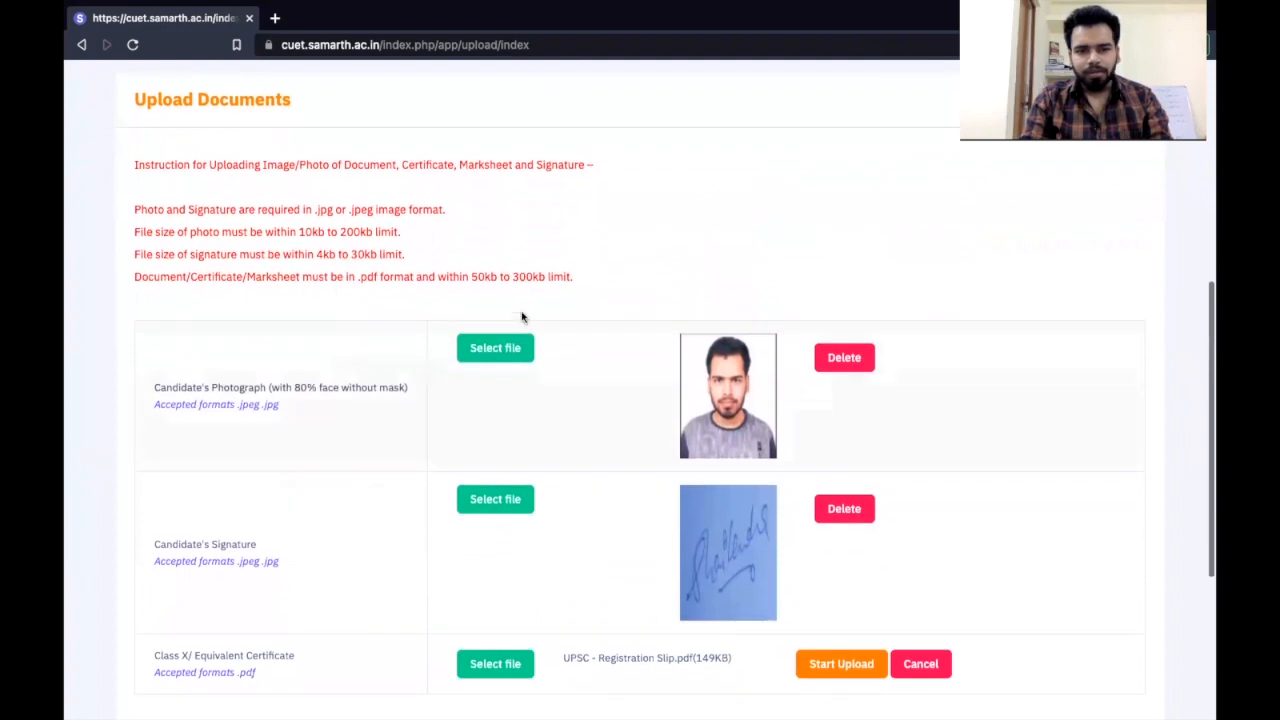
pyautogui.scroll(-1, 514, 297)
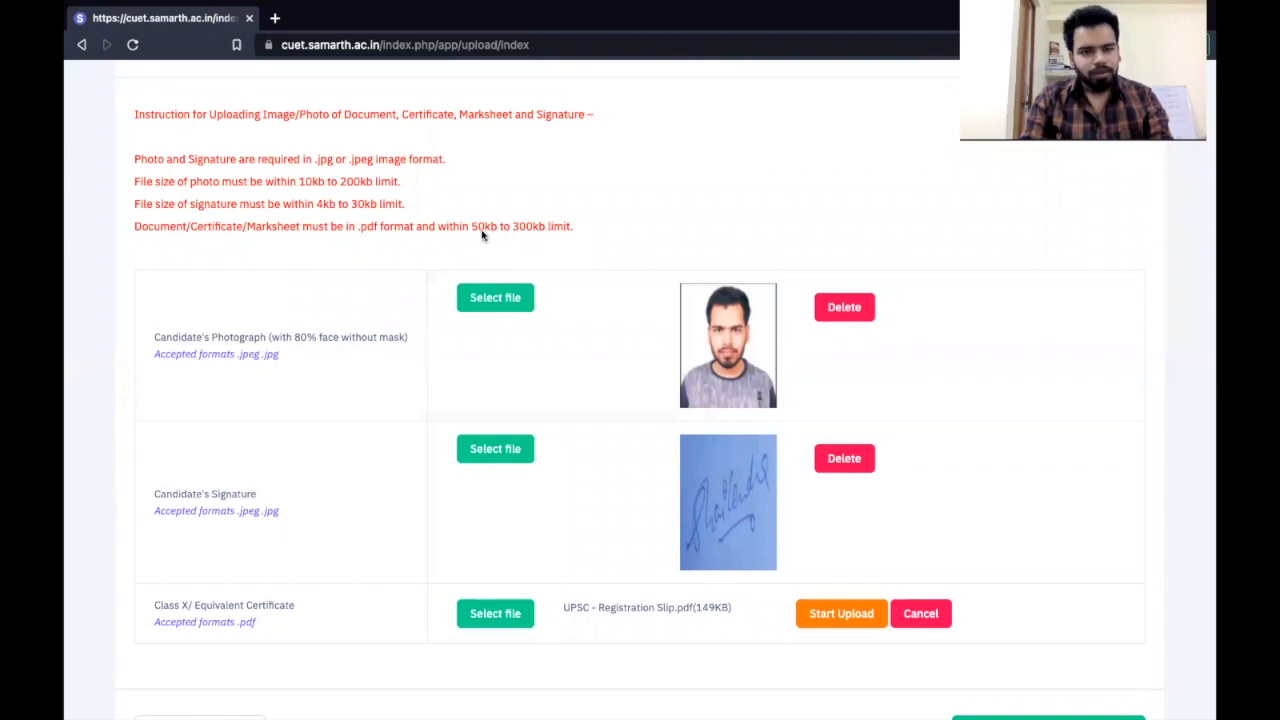
pyautogui.scroll(-3, 544, 240)
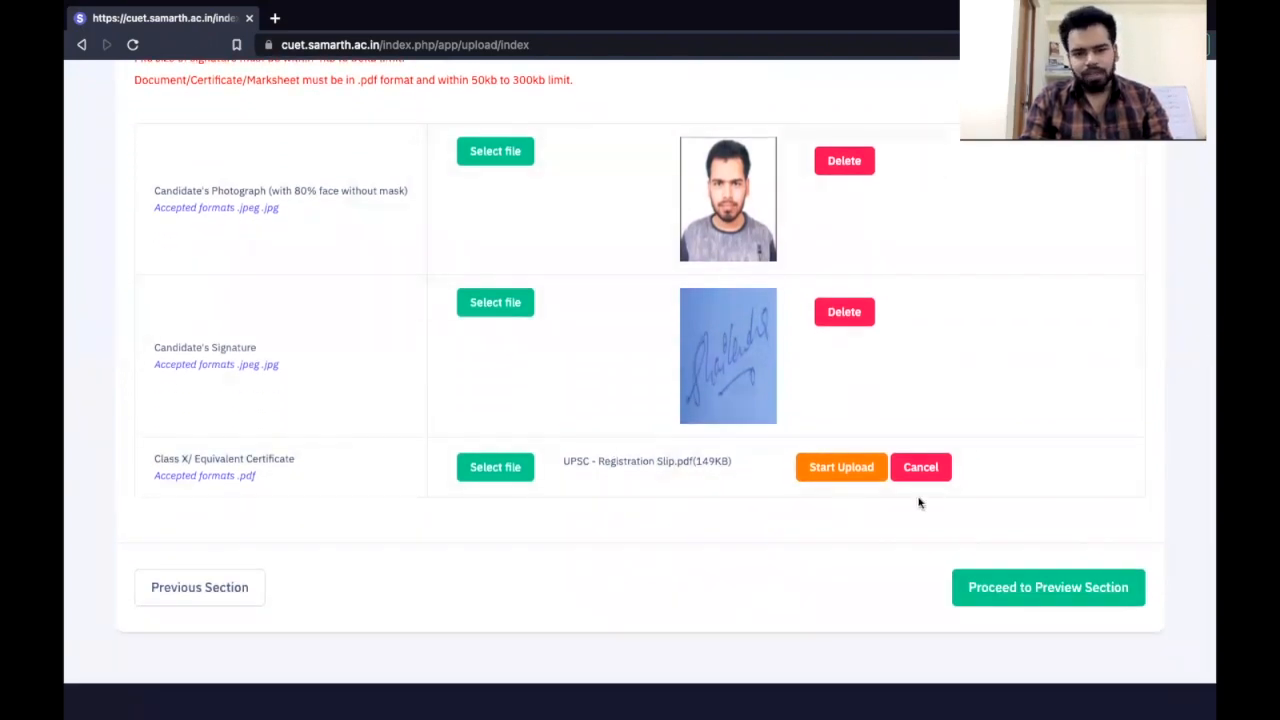
pyautogui.scroll(-1, 753, 493)
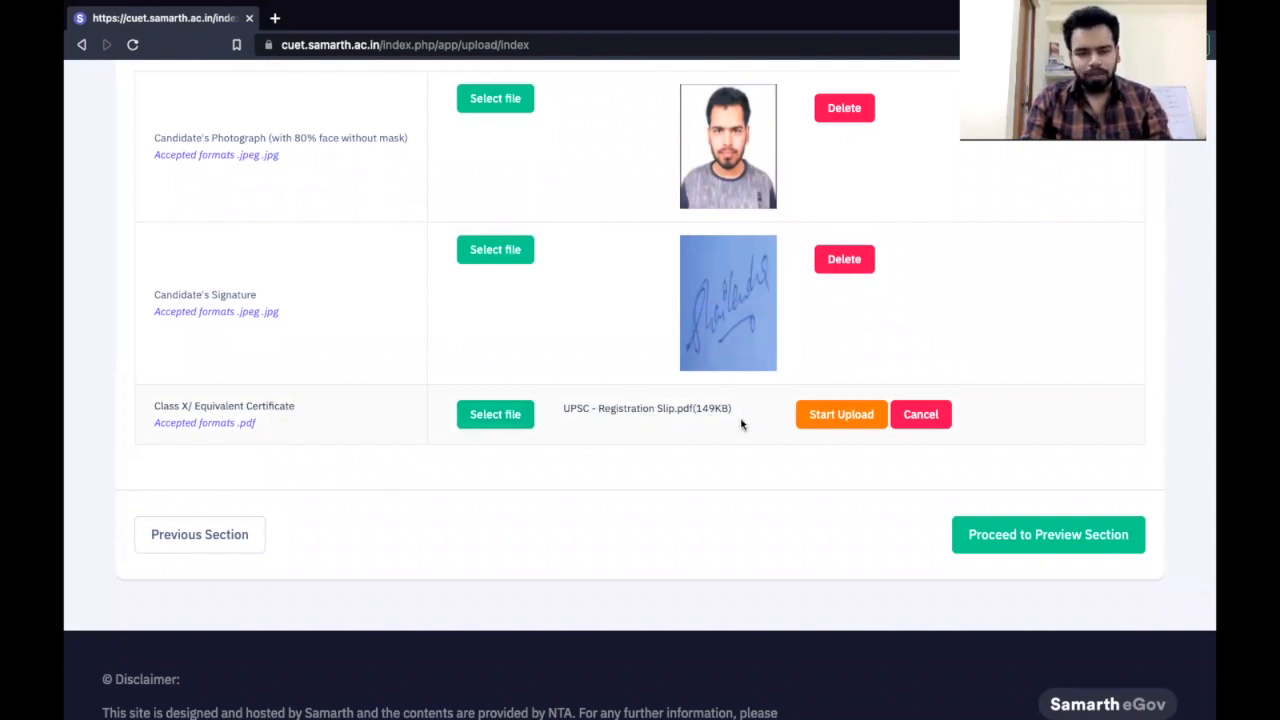
# Step: Try to proceed to the Preview section without uploading the Class X/Equivalent Certificate
pyautogui.click(1050, 538)
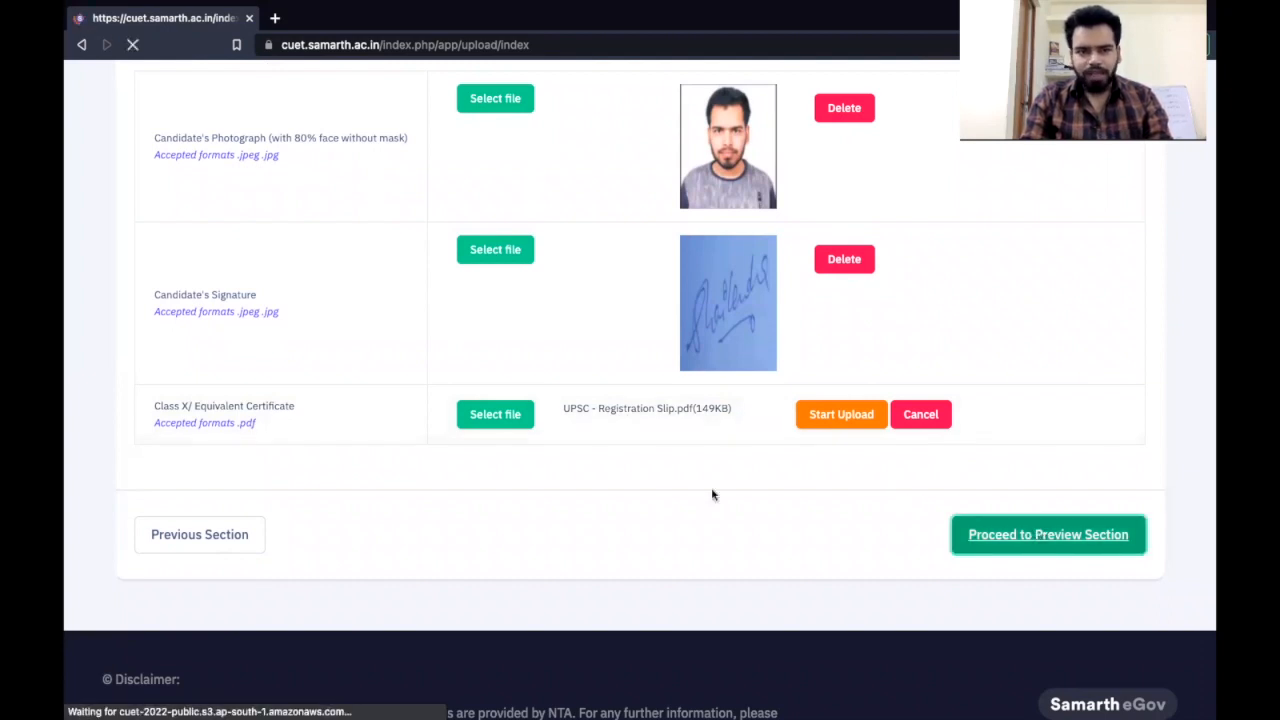
pyautogui.scroll(-6, 635, 459)
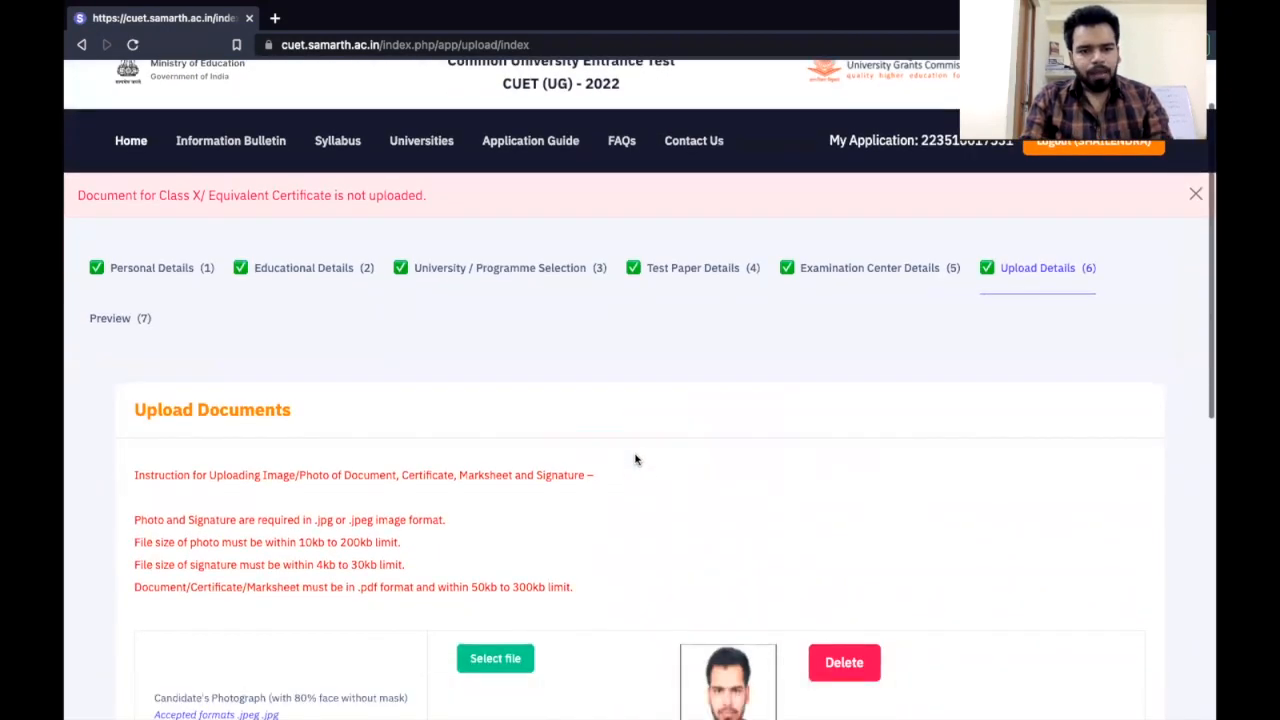
pyautogui.scroll(-1, 635, 459)
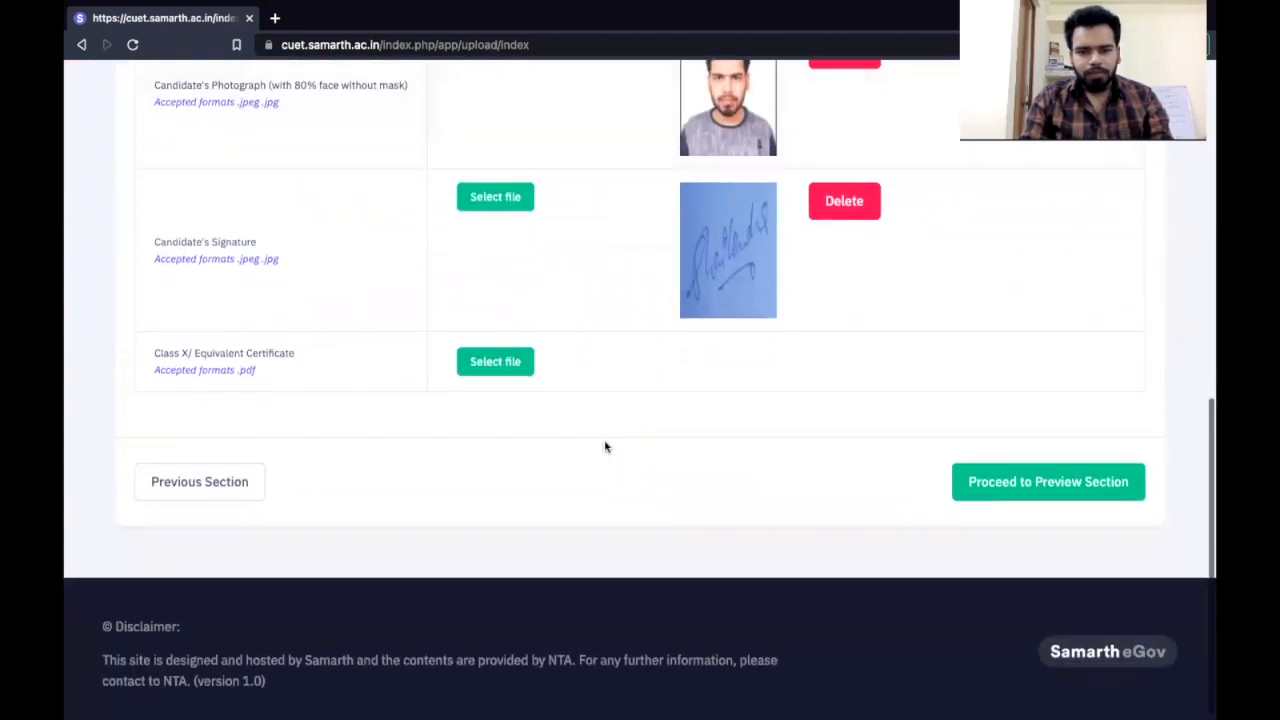
pyautogui.scroll(3, 565, 363)
pyautogui.scroll(-2, 605, 322)
pyautogui.scroll(-1, 605, 322)
pyautogui.scroll(-1, 605, 322)
pyautogui.click(1024, 528)
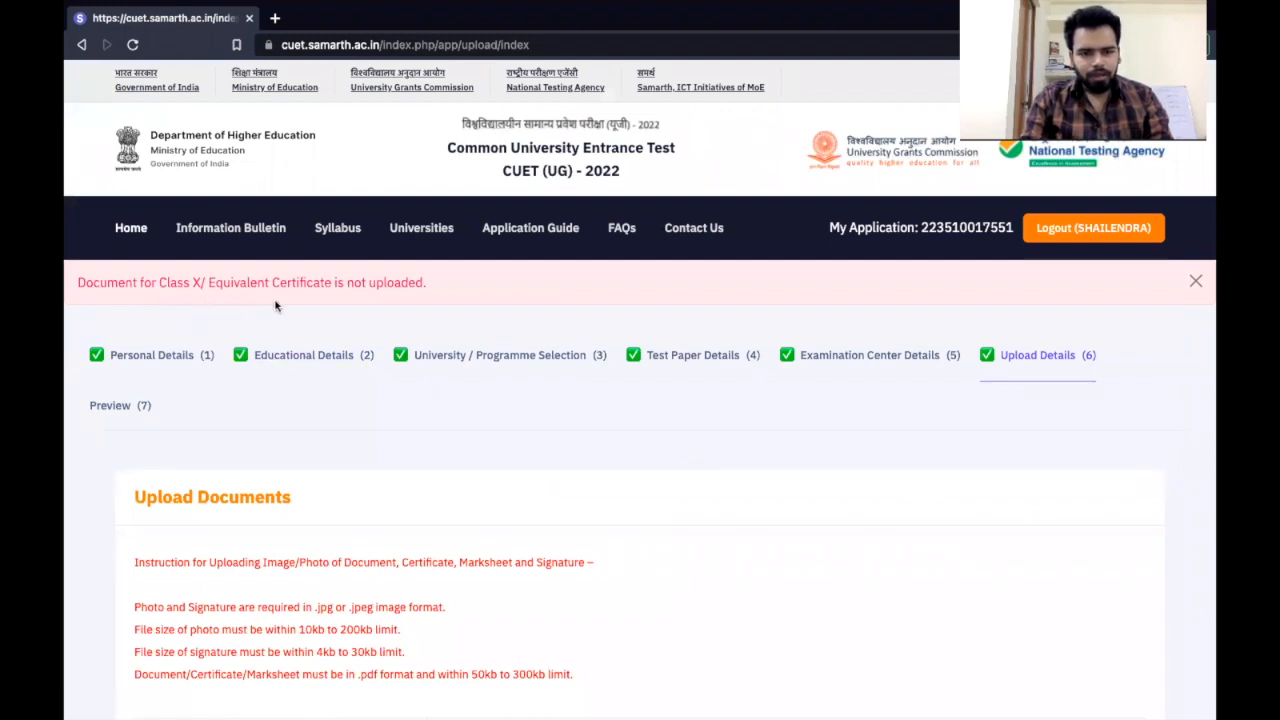
# Step: Upload the Class X/Equivalent Certificate as a PDF and proceed to the Preview section
pyautogui.scroll(-6, 494, 315)
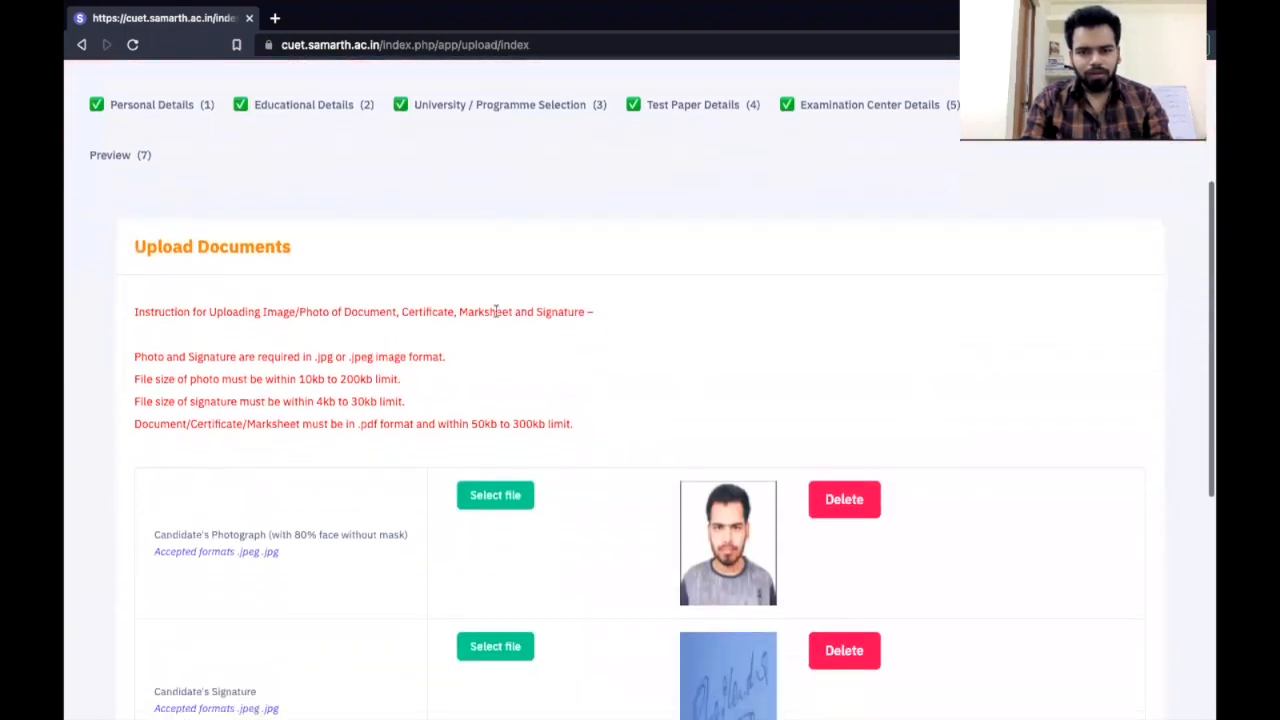
pyautogui.scroll(-1, 495, 311)
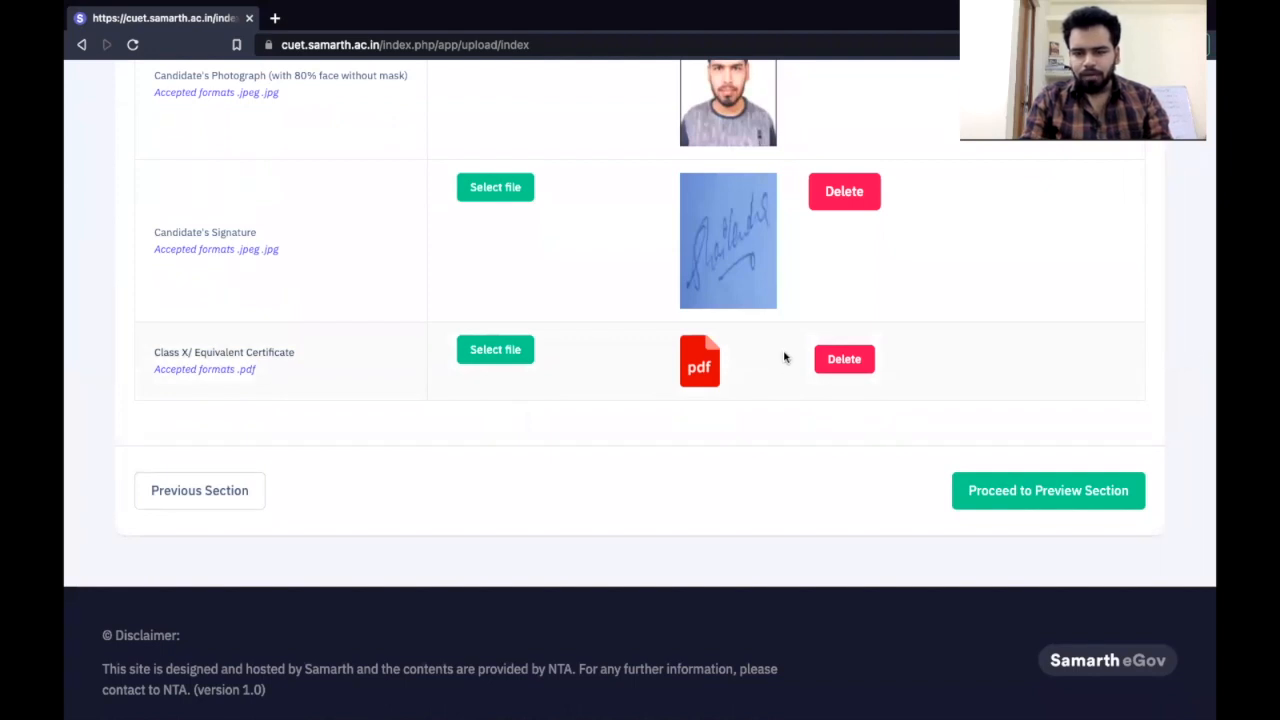
pyautogui.click(1036, 490)
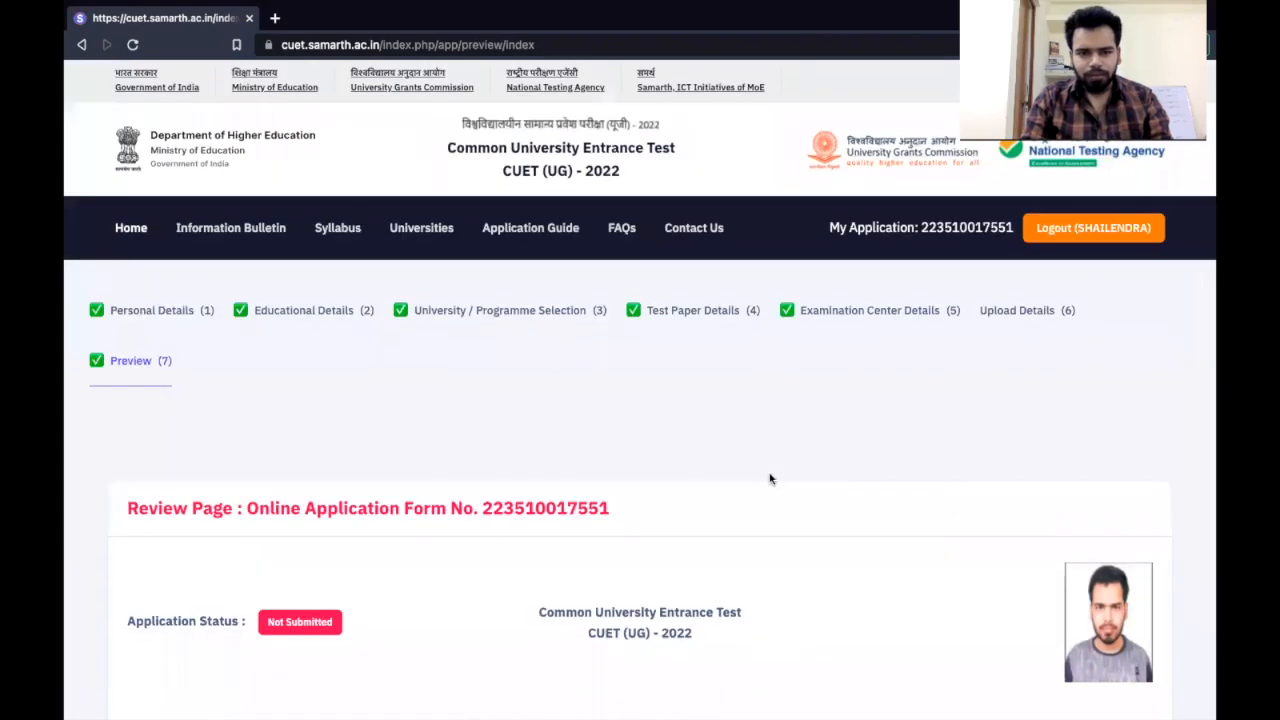
# Step: Read the application status, the final submission instructions and the list of non-correctable fields on the Review Page
pyautogui.scroll(-1, 552, 433)
pyautogui.scroll(-5, 552, 432)
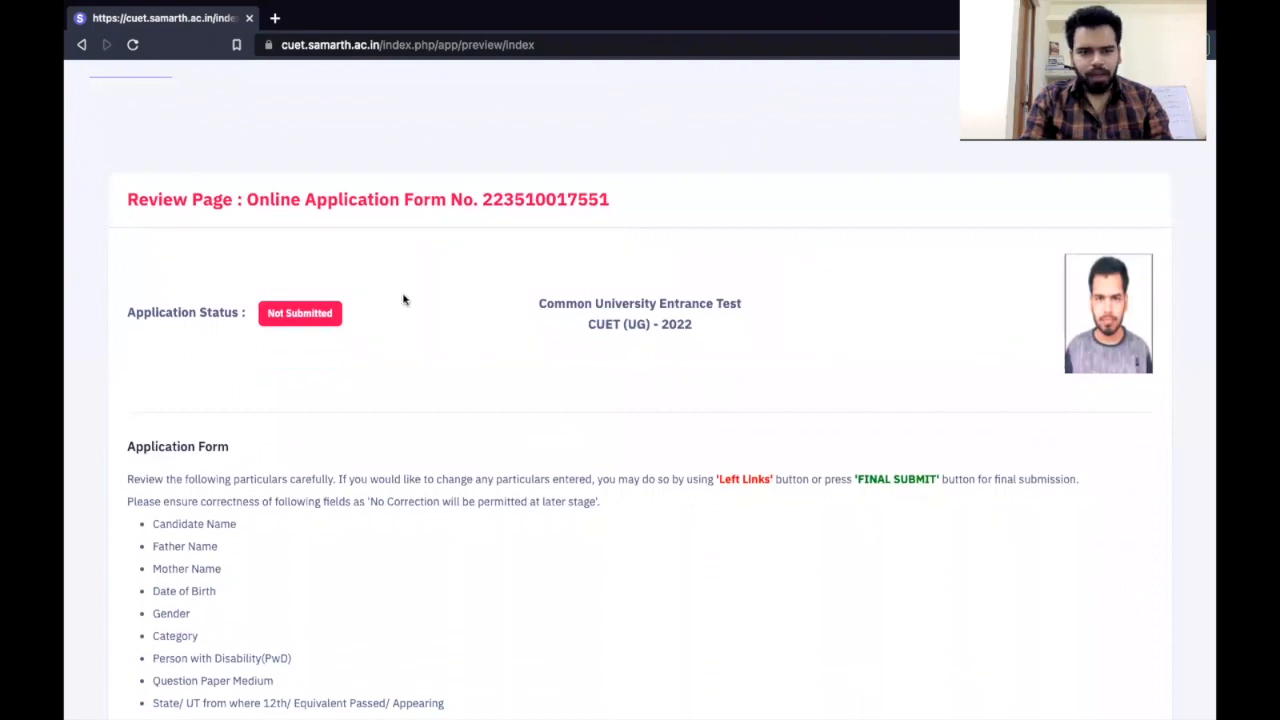
pyautogui.scroll(-3, 512, 405)
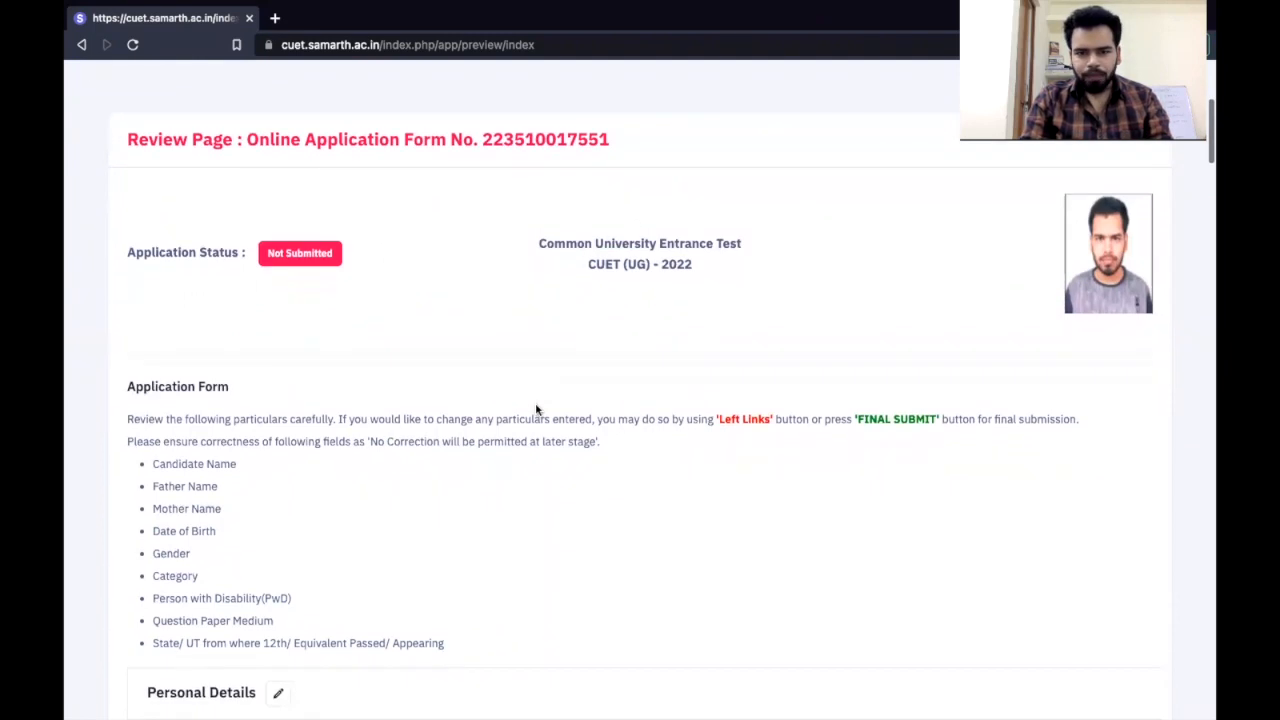
pyautogui.scroll(5, 536, 410)
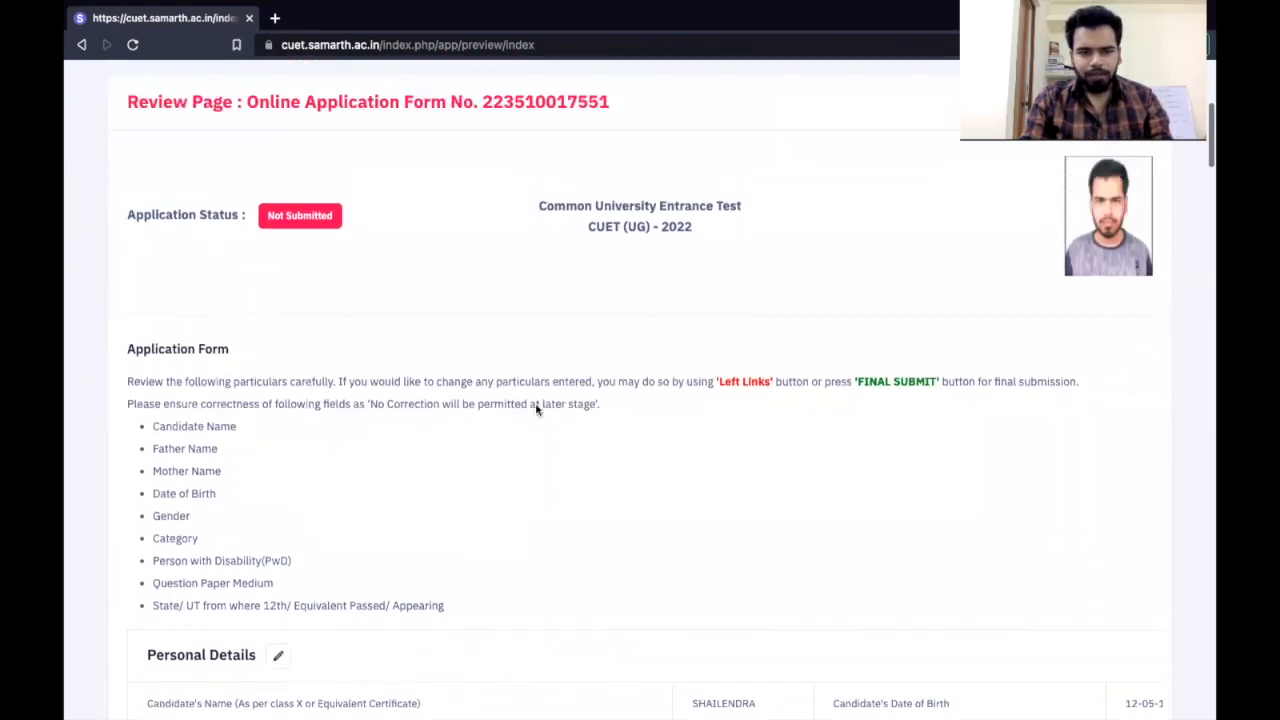
pyautogui.scroll(3, 536, 410)
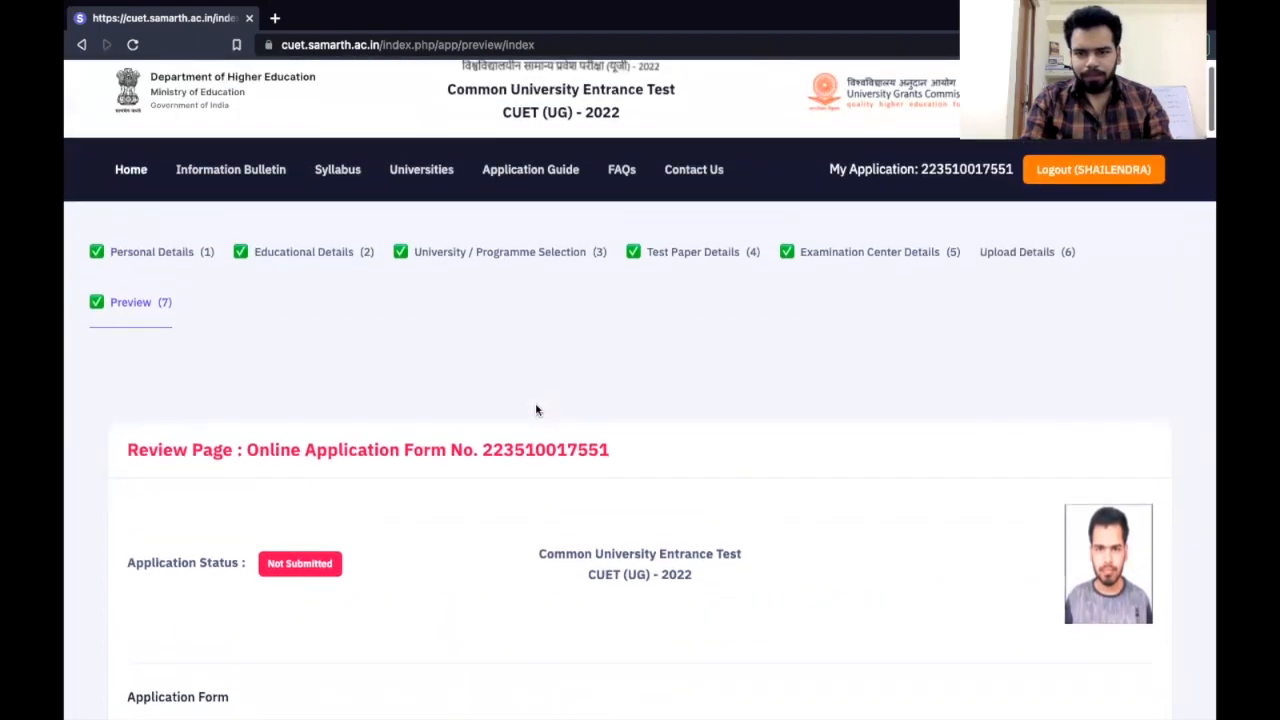
pyautogui.scroll(-2, 536, 410)
pyautogui.scroll(-3, 536, 410)
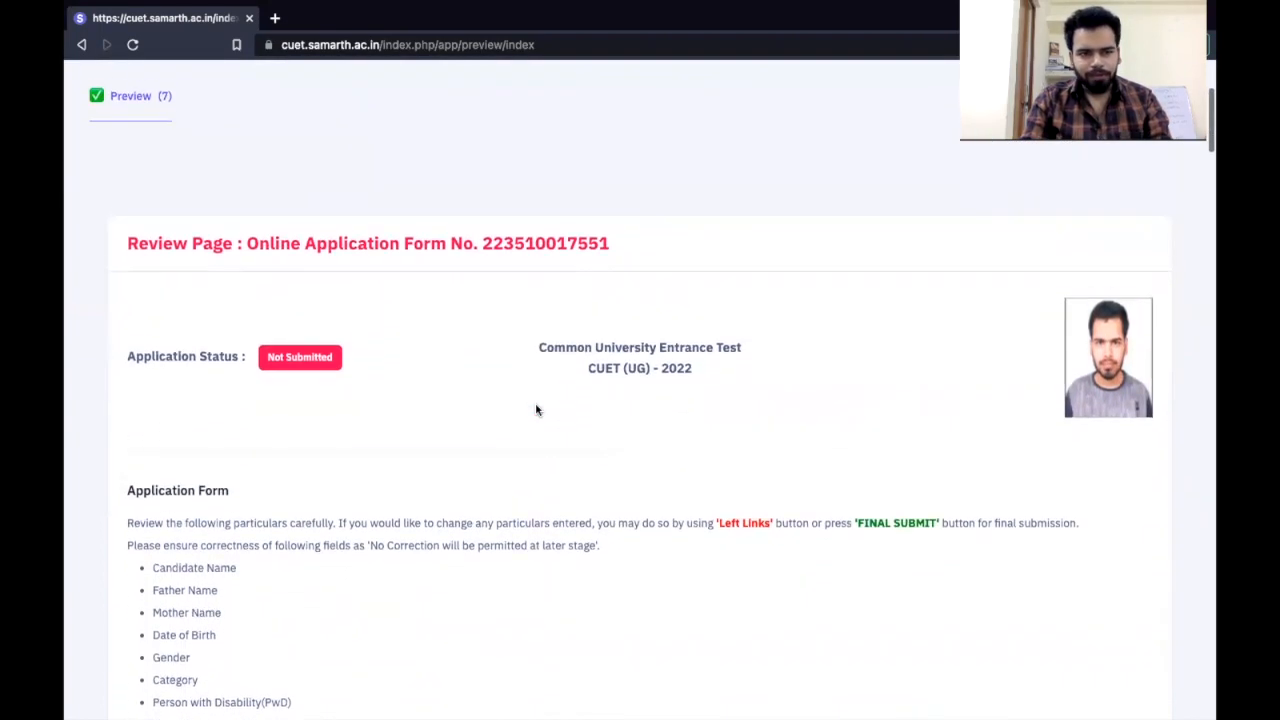
pyautogui.scroll(4, 534, 409)
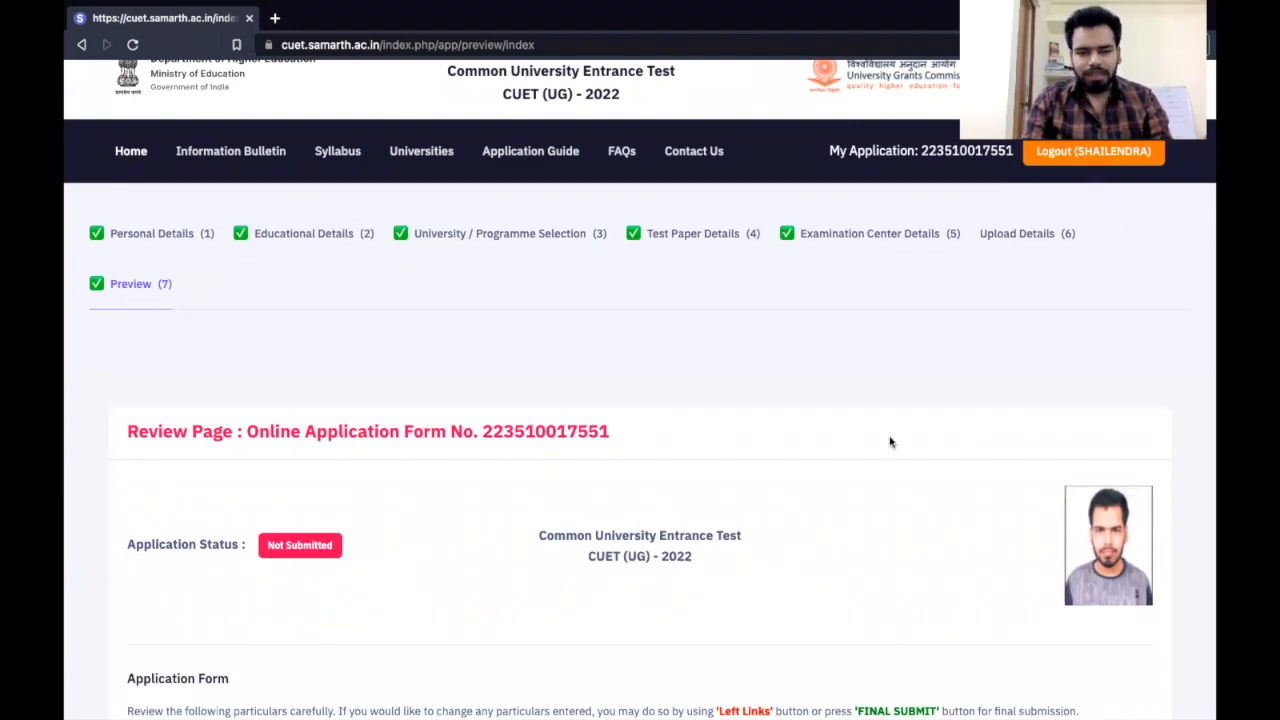
# Step: Review the Personal Details entries in the application preview, including parents' details, family income, domicile state and quota claims
pyautogui.scroll(-5, 897, 471)
pyautogui.scroll(-6, 897, 471)
pyautogui.scroll(-2, 897, 471)
pyautogui.scroll(-8, 446, 343)
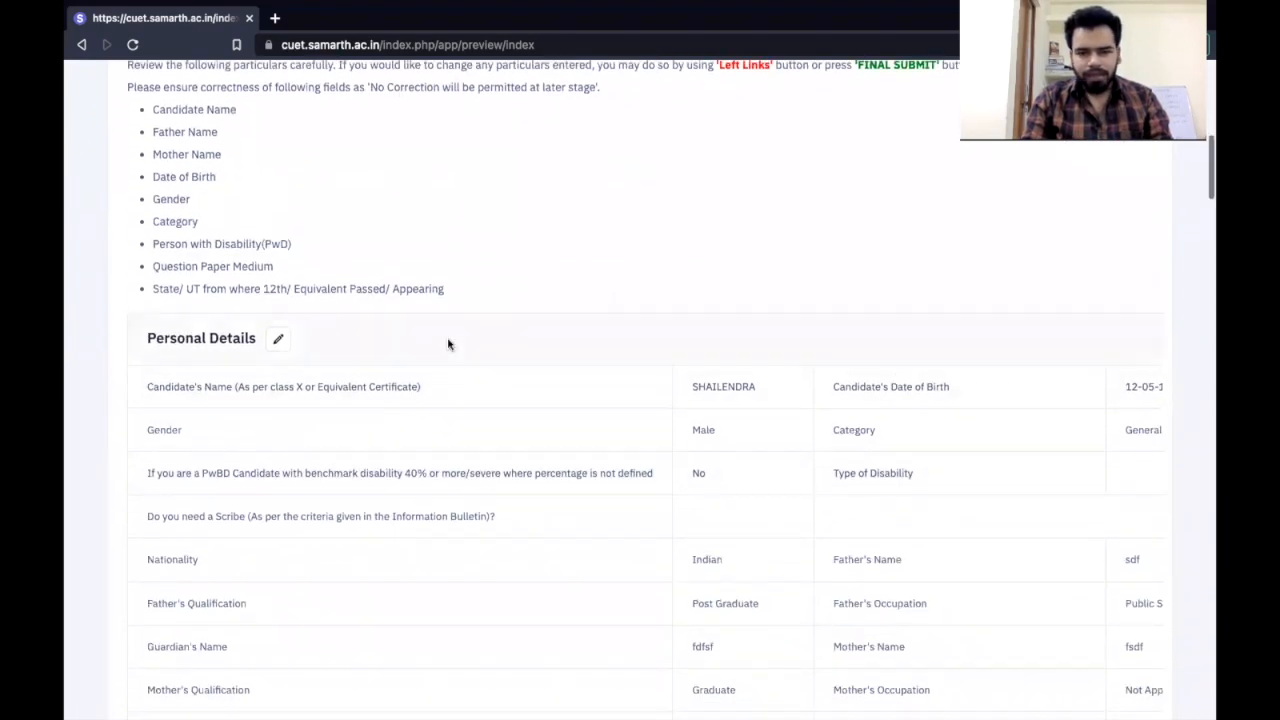
pyautogui.scroll(5, 446, 343)
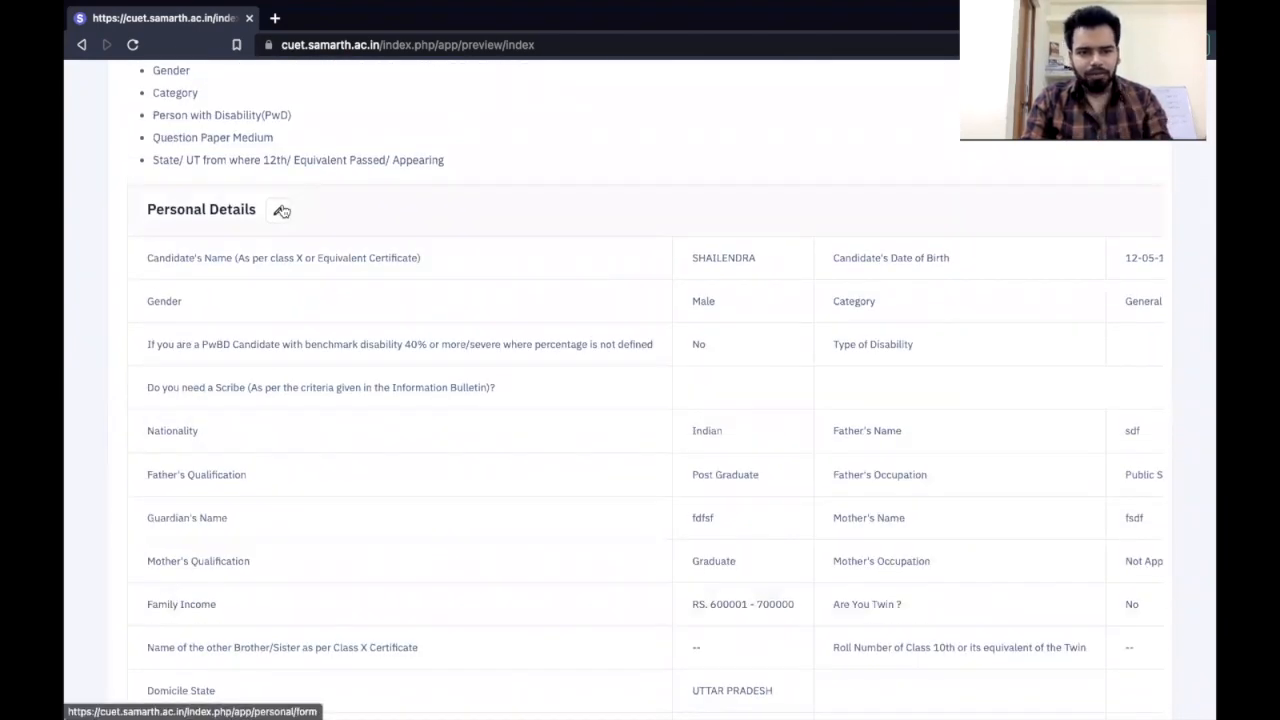
pyautogui.scroll(-6, 466, 263)
pyautogui.scroll(-6, 467, 265)
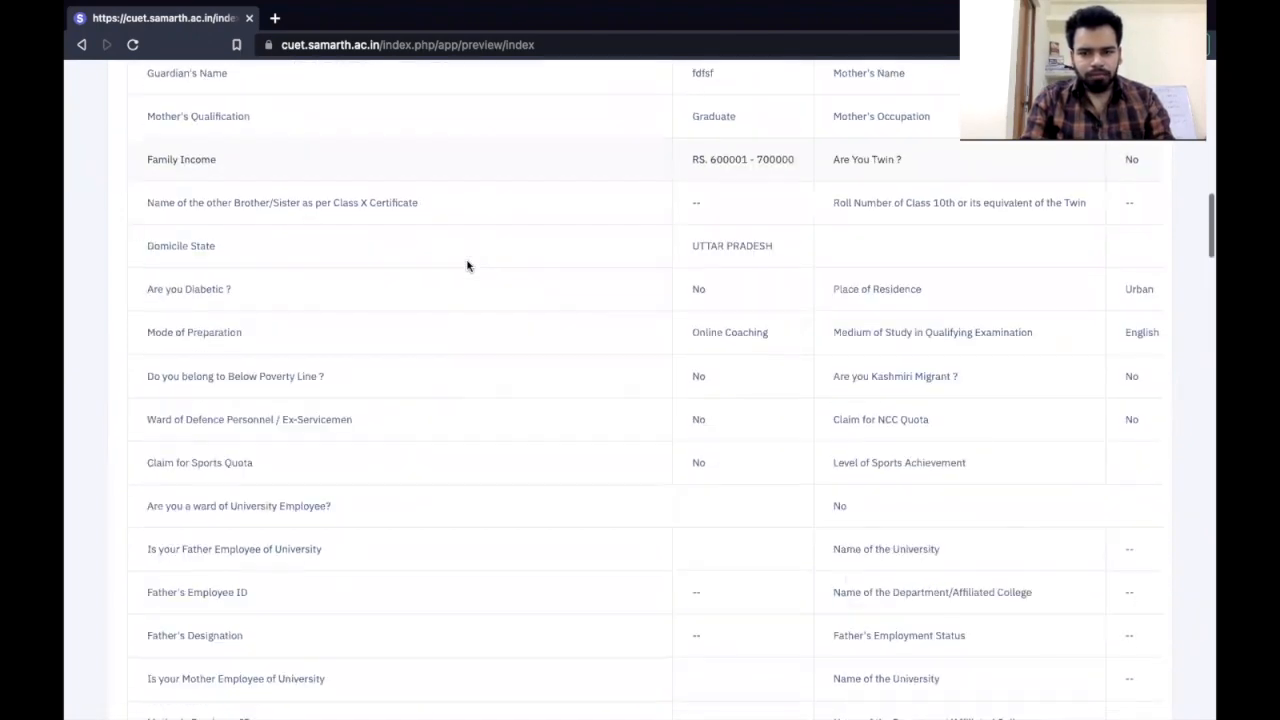
# Step: Review the Xth and XIIth educational details, the university and programme selection, and the test paper subjects for both slots
pyautogui.scroll(-5, 467, 265)
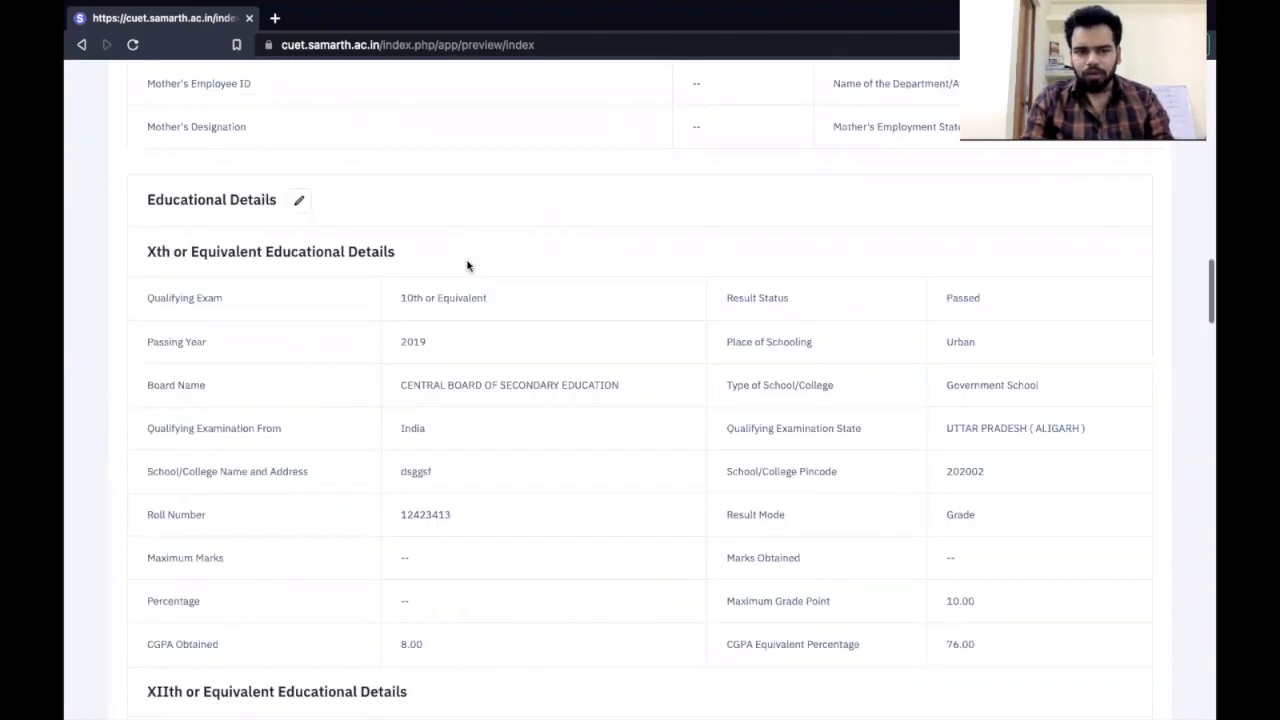
pyautogui.scroll(-1, 580, 400)
pyautogui.scroll(-10, 581, 403)
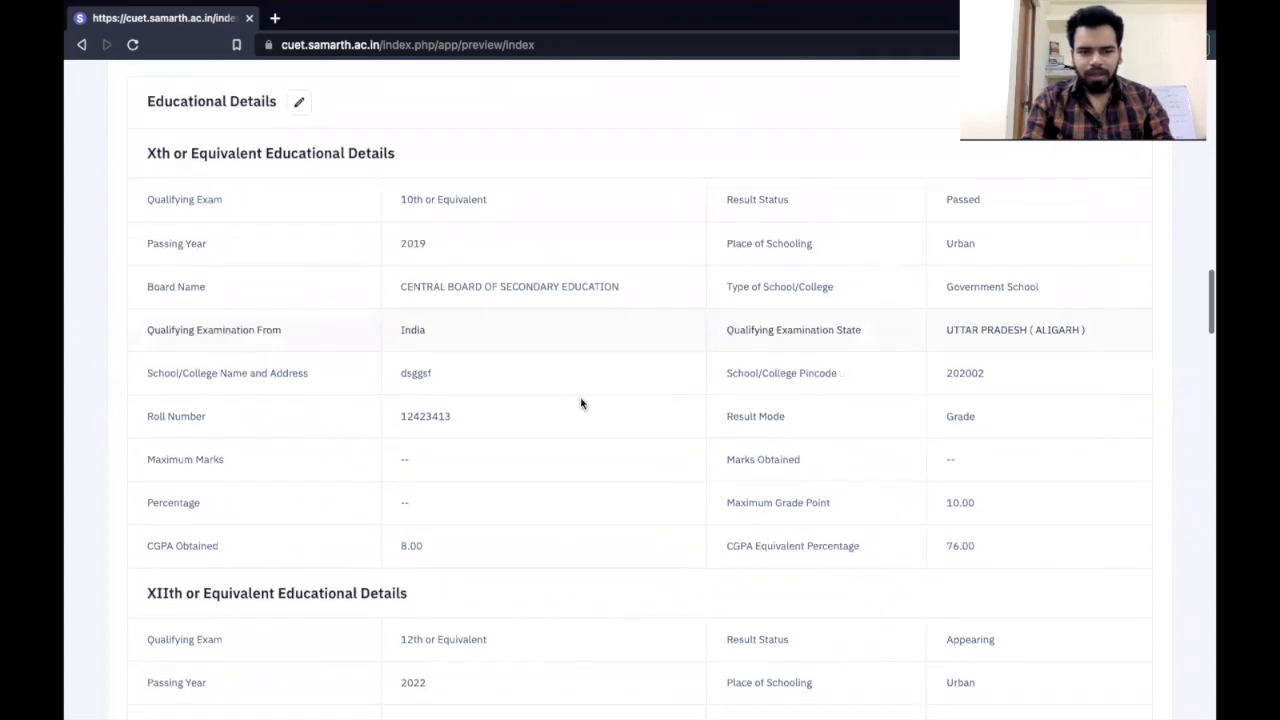
pyautogui.scroll(-6, 581, 403)
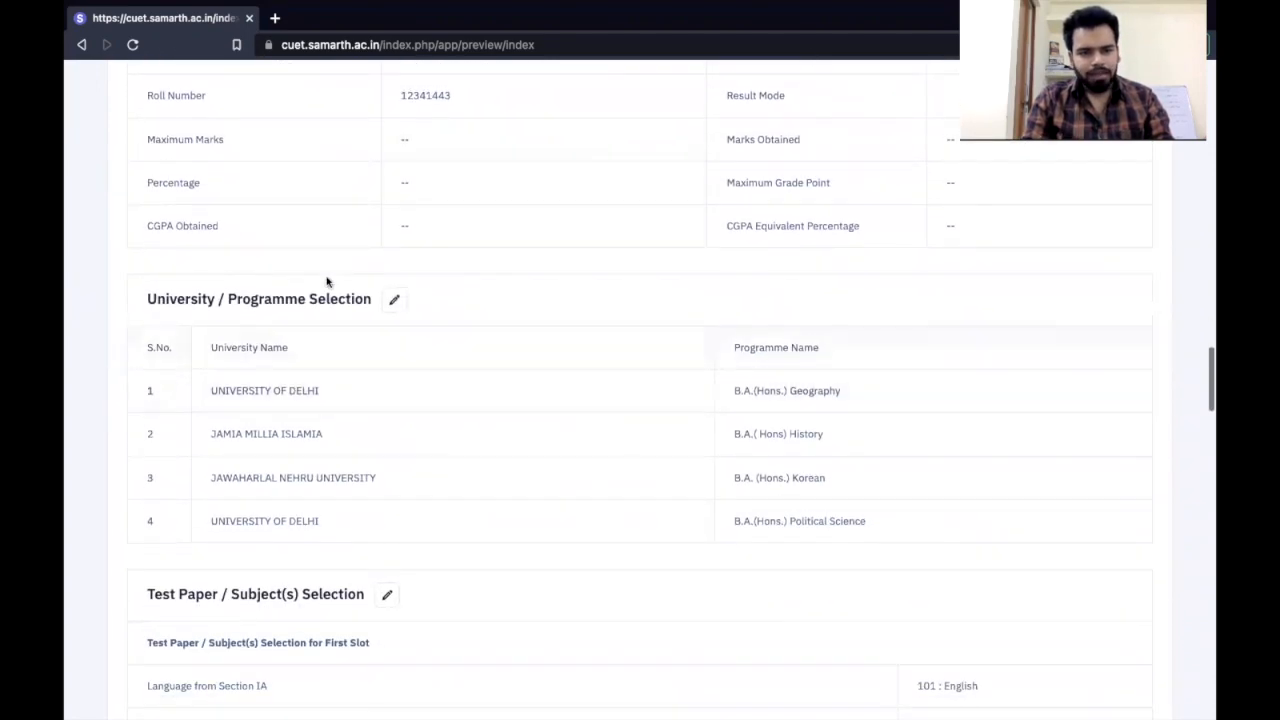
pyautogui.scroll(-4, 563, 334)
pyautogui.scroll(-12, 360, 366)
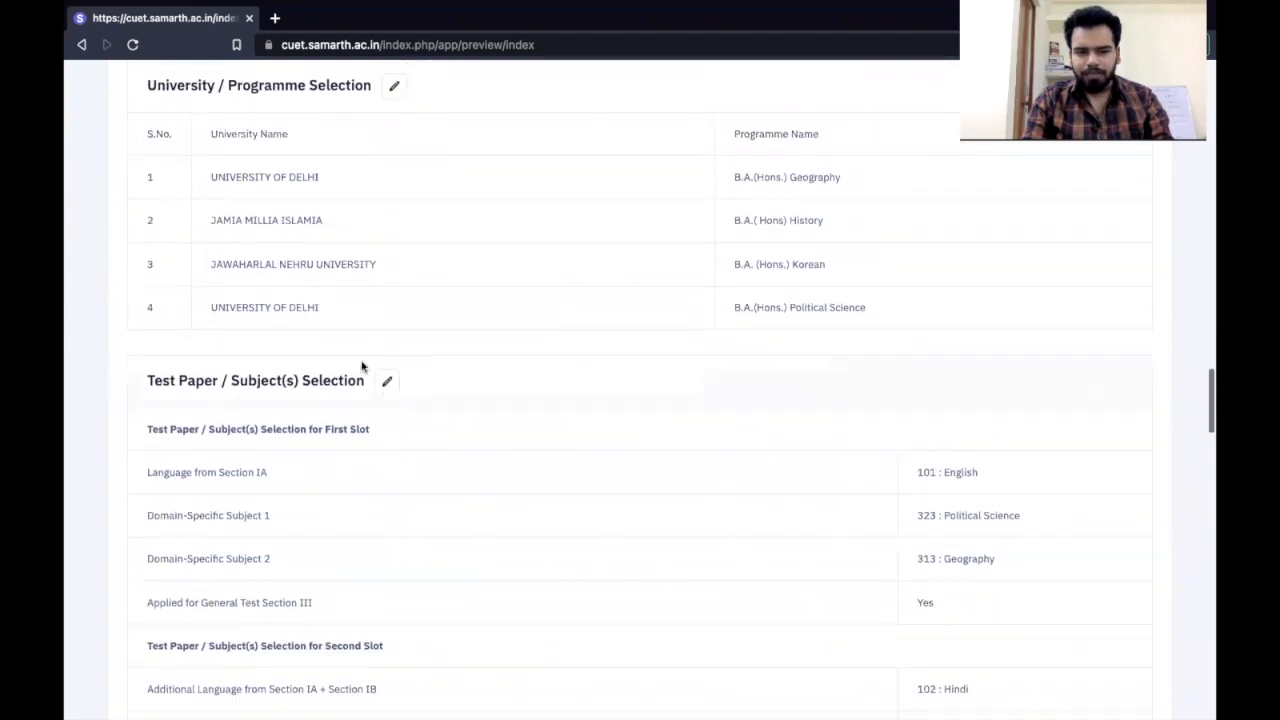
pyautogui.scroll(5, 286, 331)
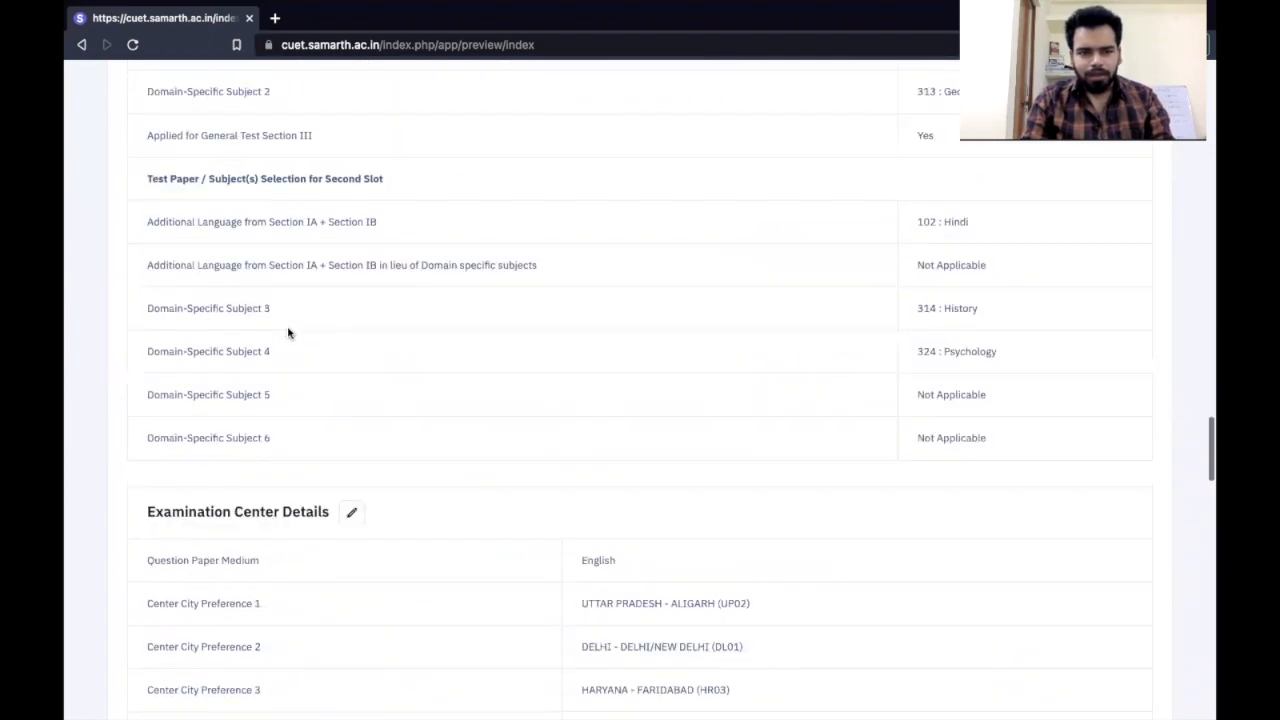
# Step: Review the examination center preferences, present and permanent addresses, scanned files list and fee details in the preview
pyautogui.scroll(-2, 295, 414)
pyautogui.scroll(-4, 290, 380)
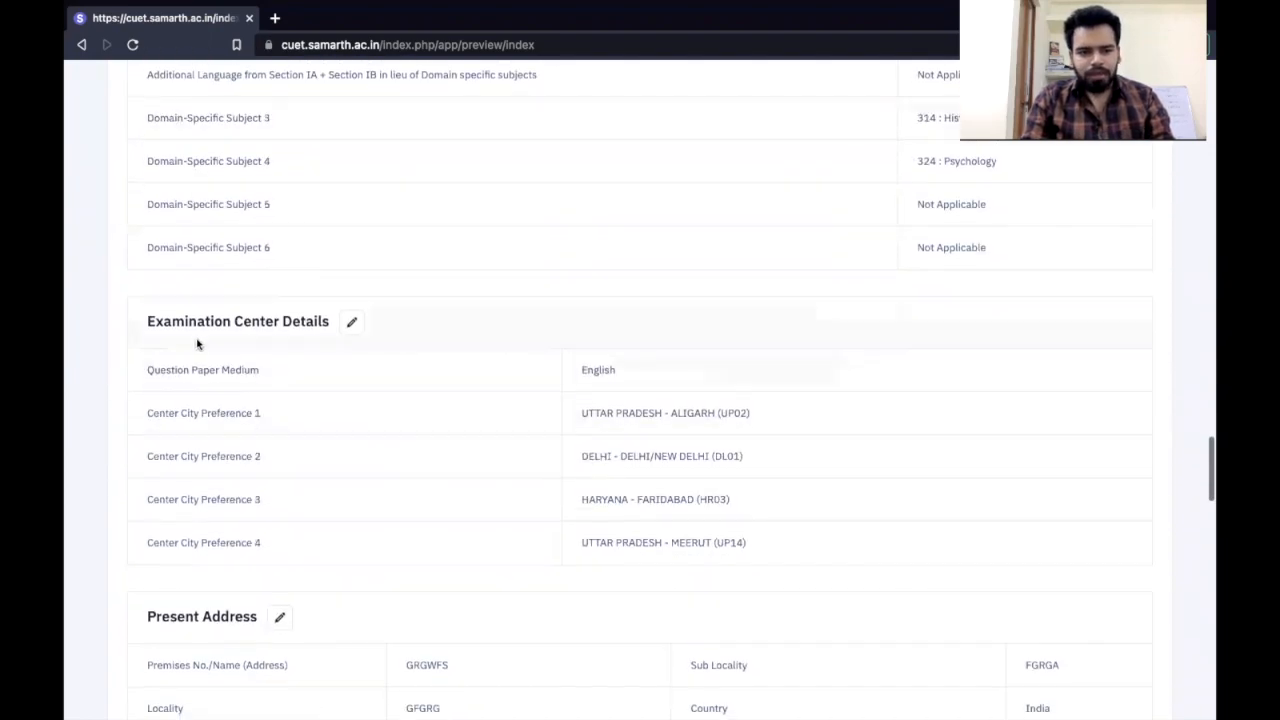
pyautogui.scroll(-2, 342, 355)
pyautogui.scroll(-1, 342, 355)
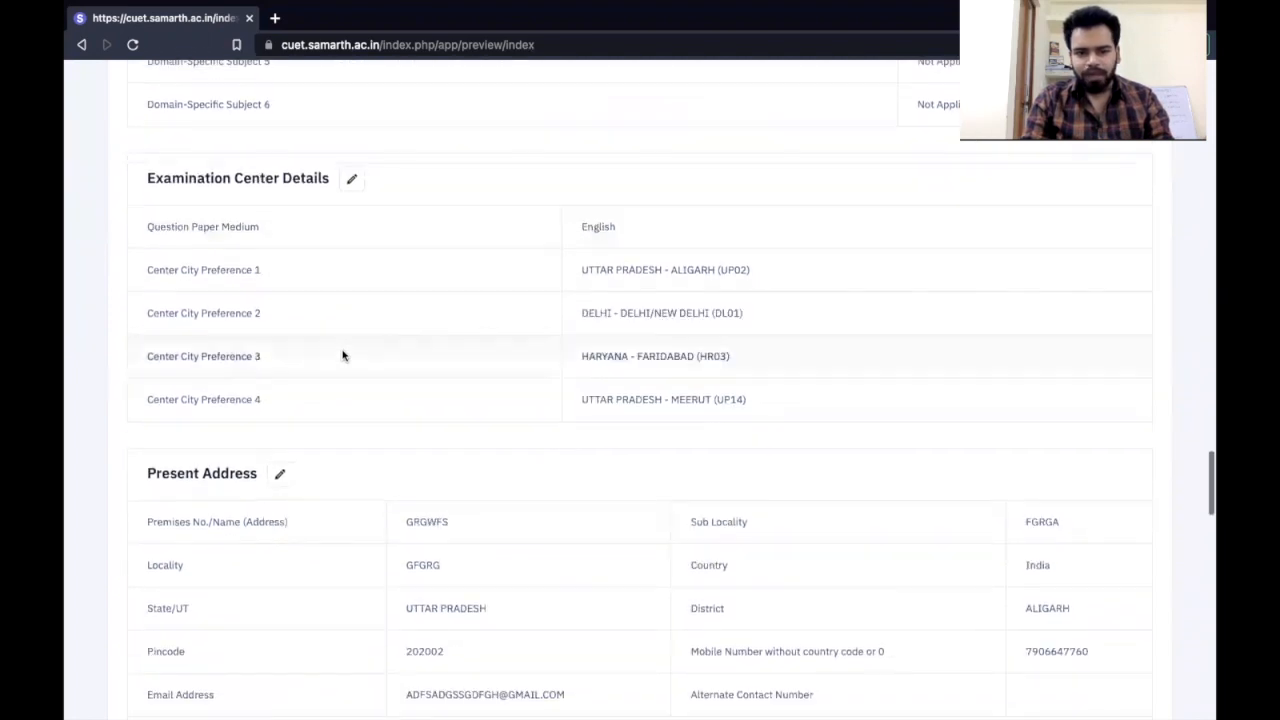
pyautogui.scroll(-3, 323, 414)
pyautogui.scroll(-10, 421, 414)
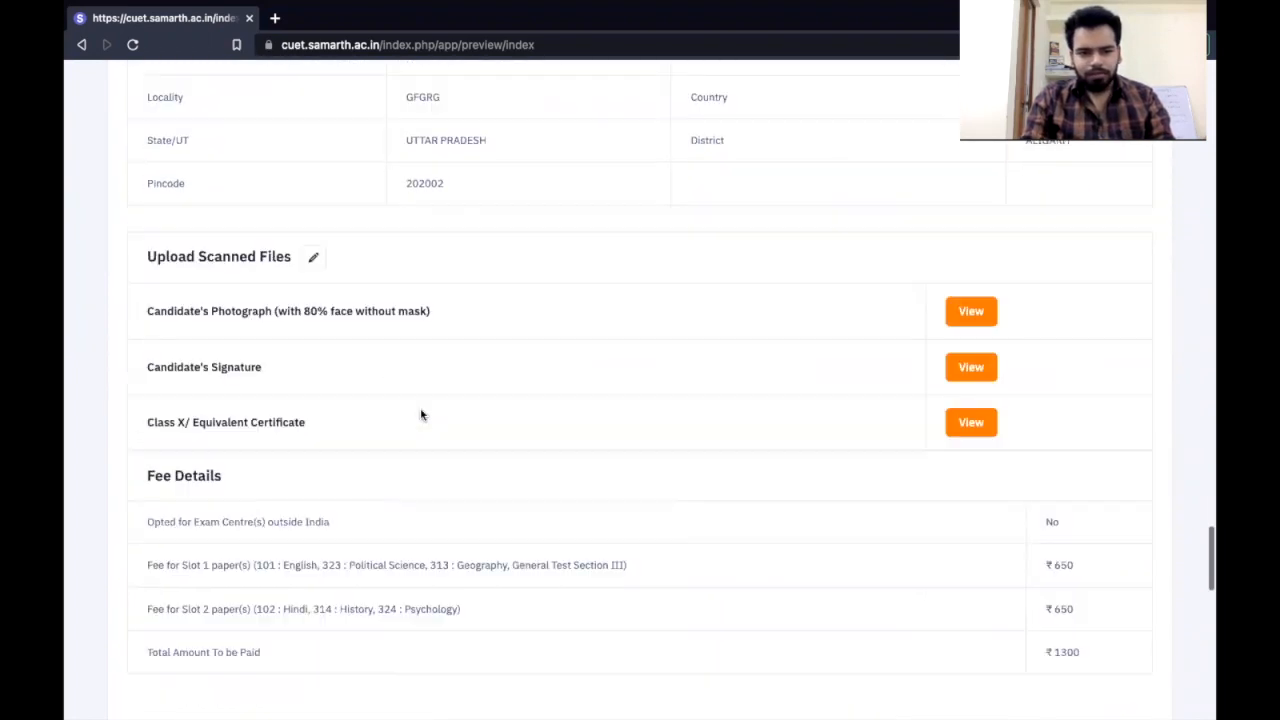
# Step: View the candidate's uploaded photograph from the Upload Scanned Files section, then close it and return to the preview
pyautogui.scroll(2, 257, 246)
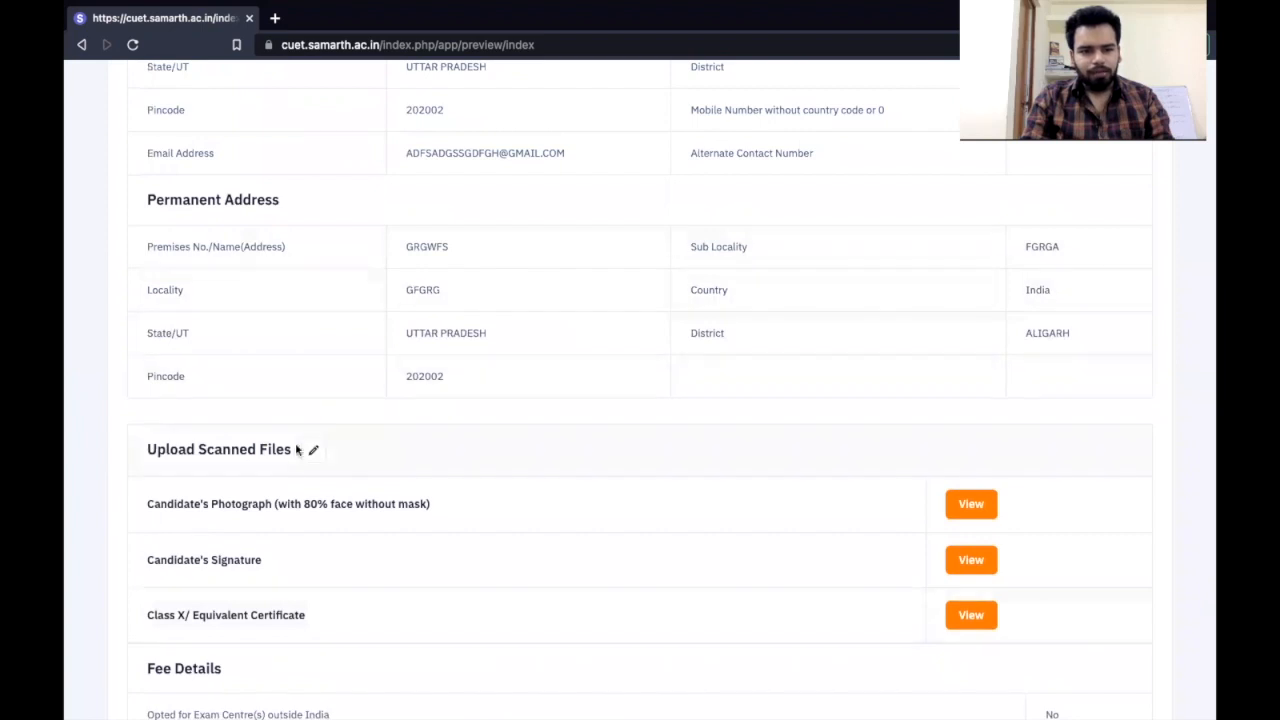
pyautogui.scroll(-2, 600, 457)
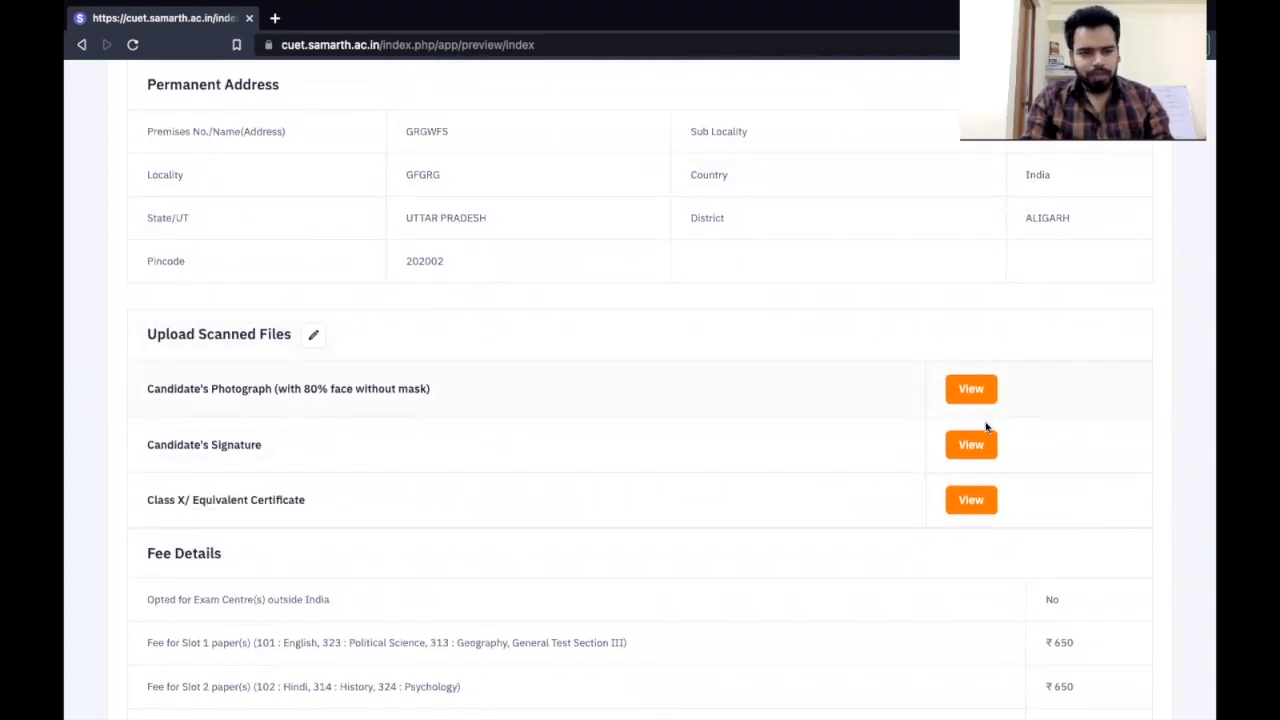
pyautogui.click(967, 391)
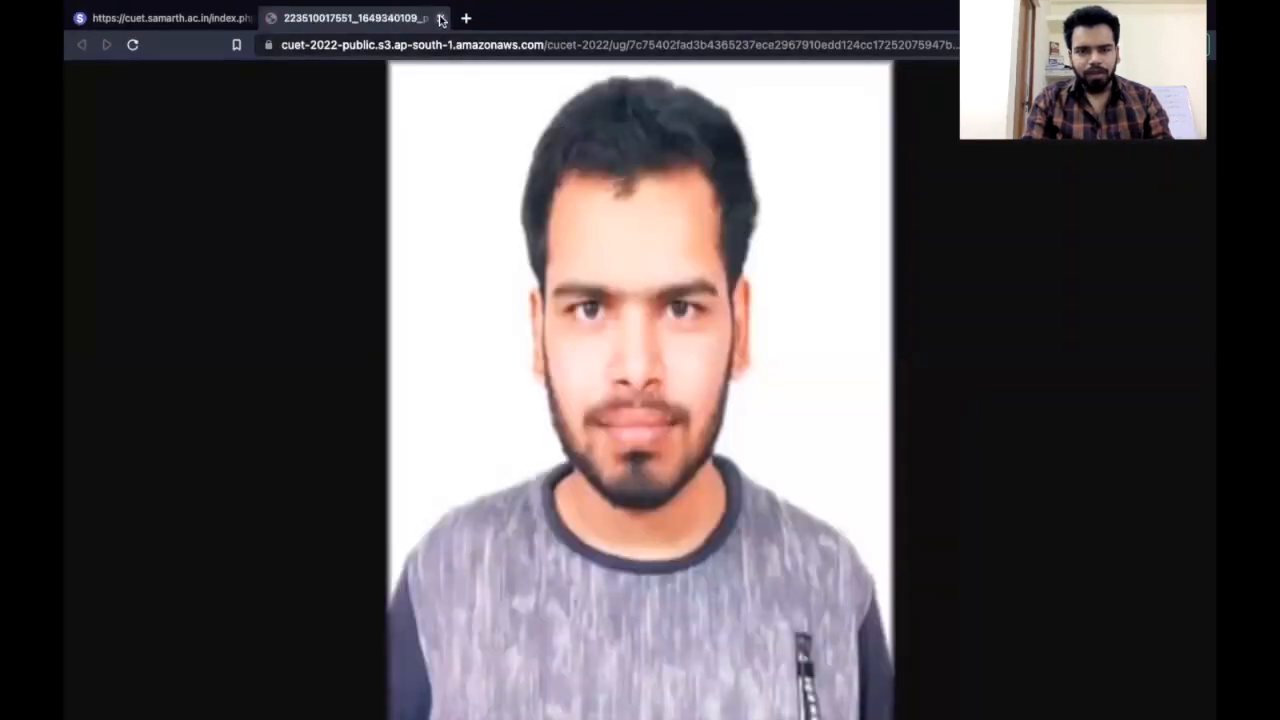
pyautogui.click(441, 18)
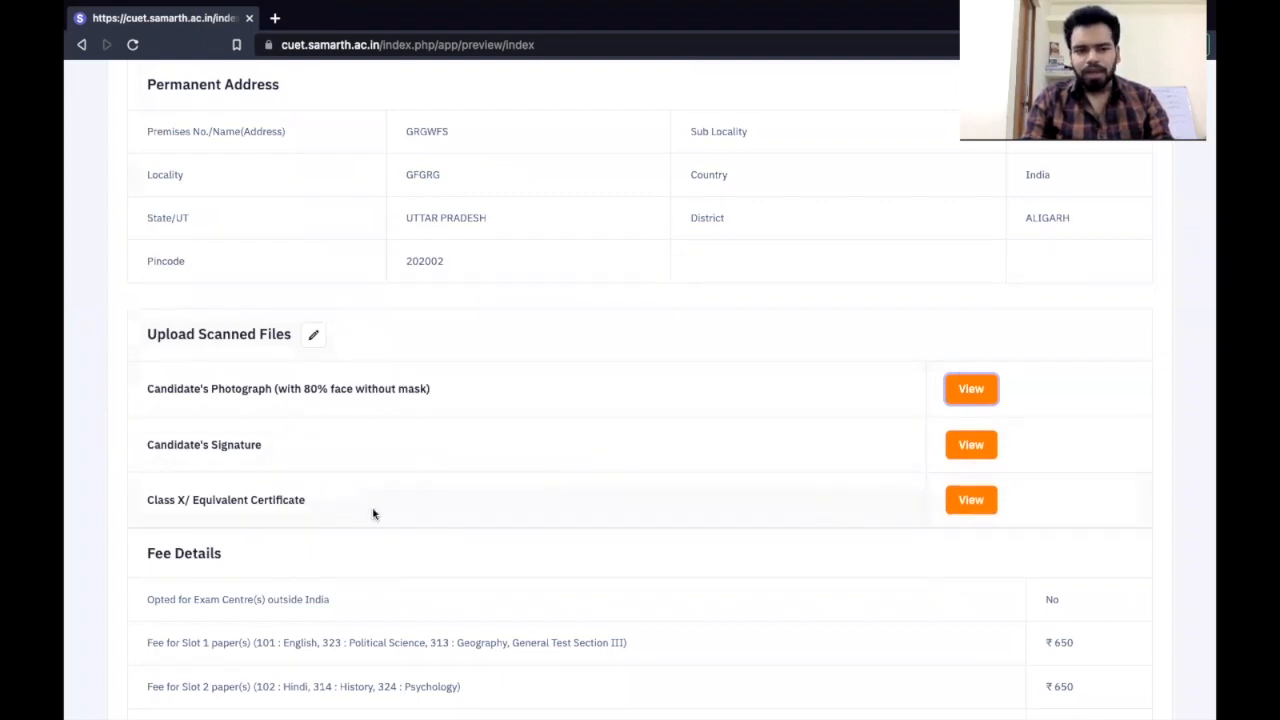
# Step: Tick the particulars checklist statements confirming the candidate's name, father's name, mother's name, guardian's name and date of birth
pyautogui.scroll(-3, 919, 516)
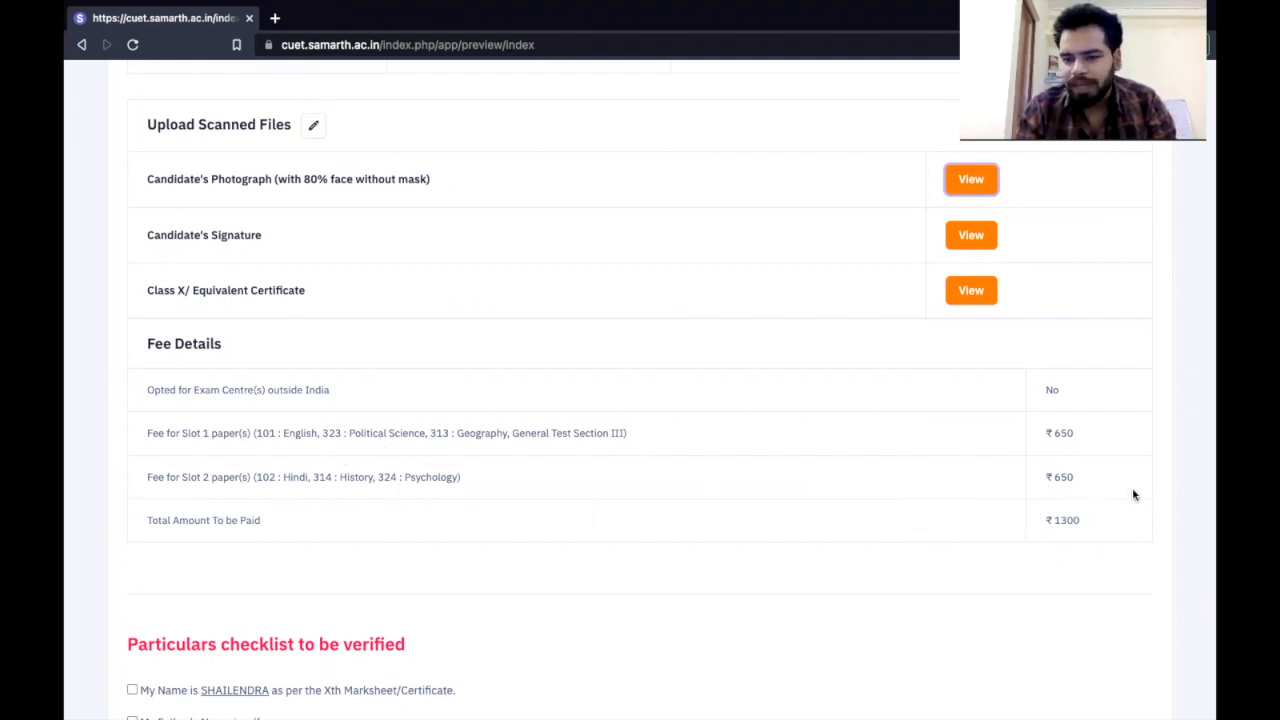
pyautogui.scroll(-3, 408, 531)
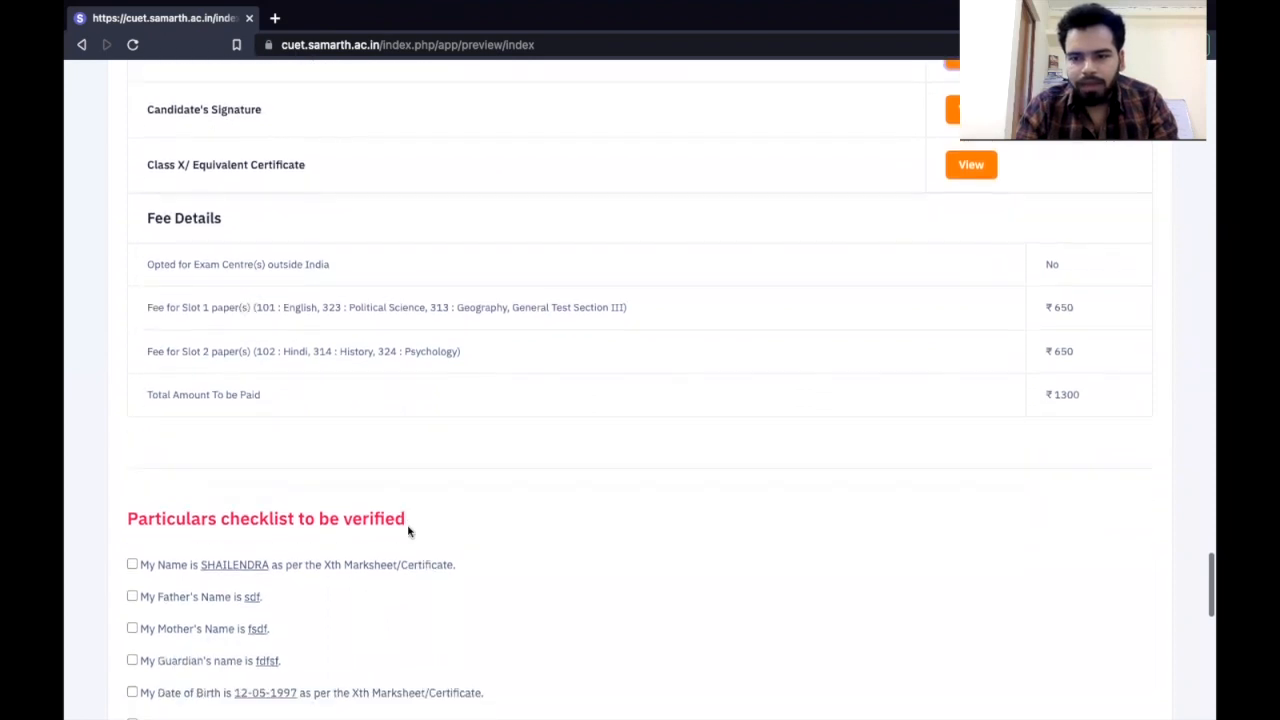
pyautogui.scroll(-6, 510, 463)
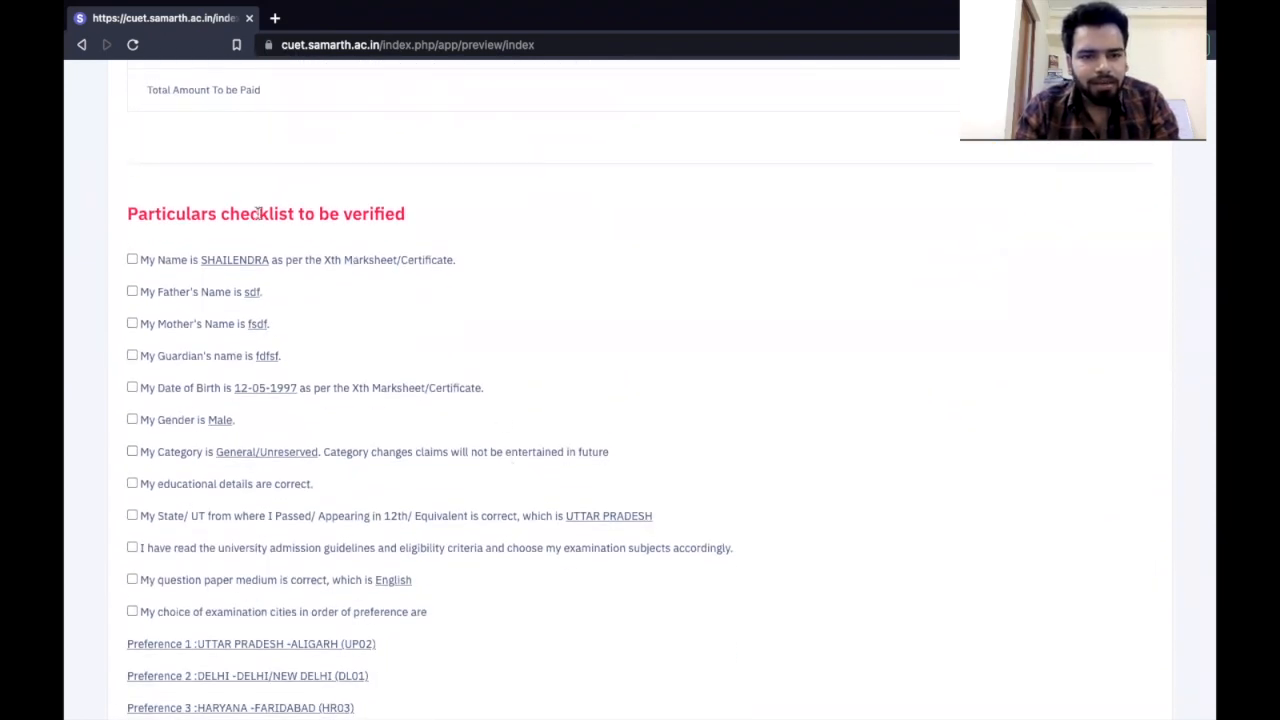
pyautogui.scroll(-1, 330, 261)
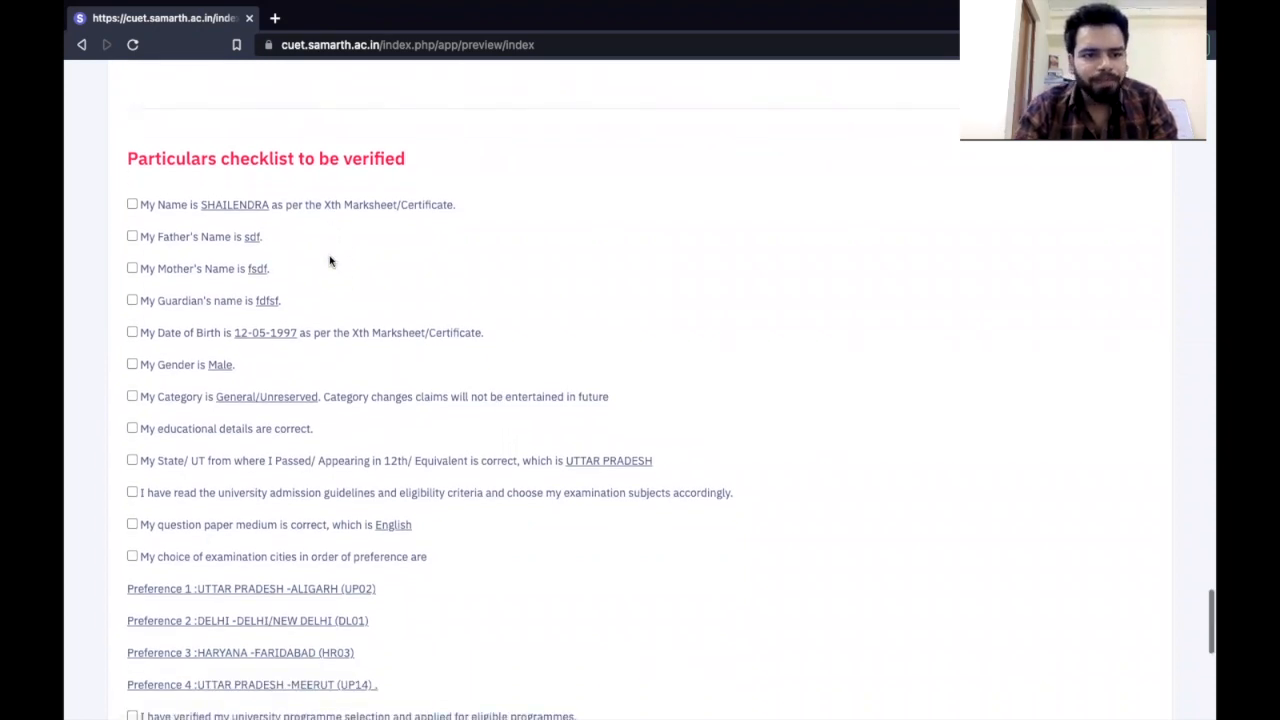
pyautogui.scroll(-1, 329, 260)
pyautogui.click(132, 147)
pyautogui.click(132, 179)
pyautogui.click(132, 211)
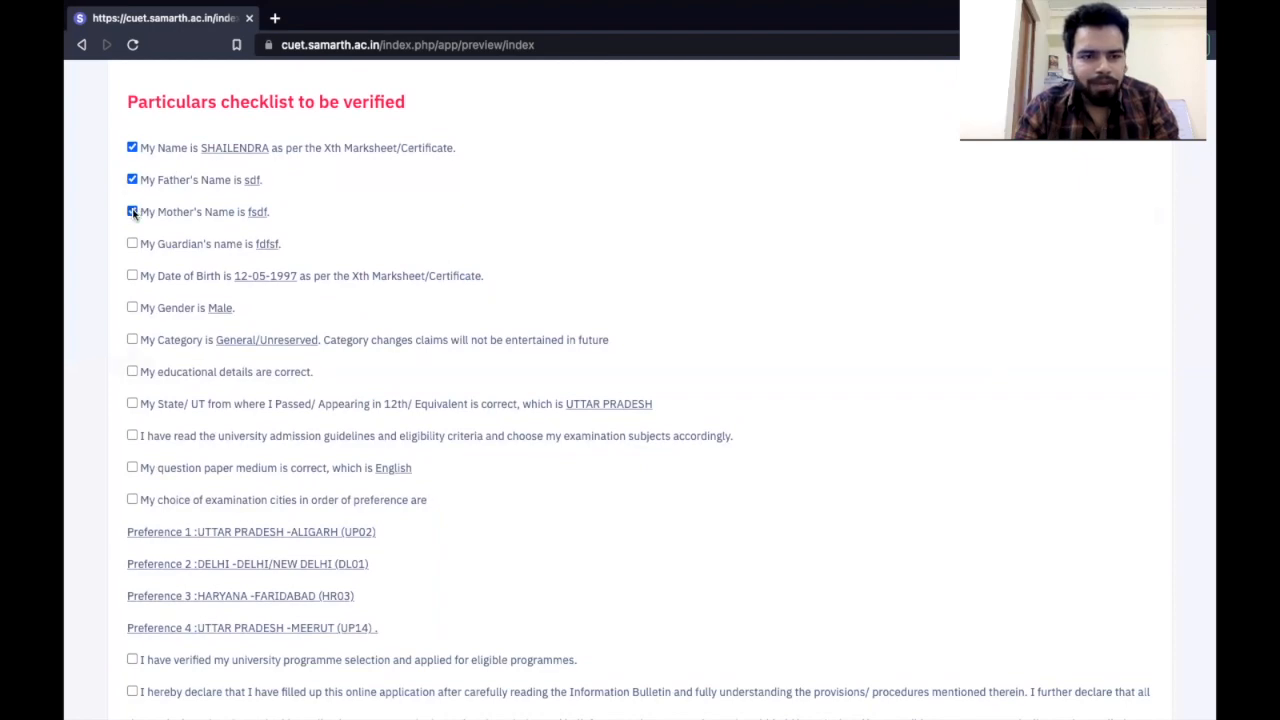
pyautogui.click(132, 243)
pyautogui.click(132, 276)
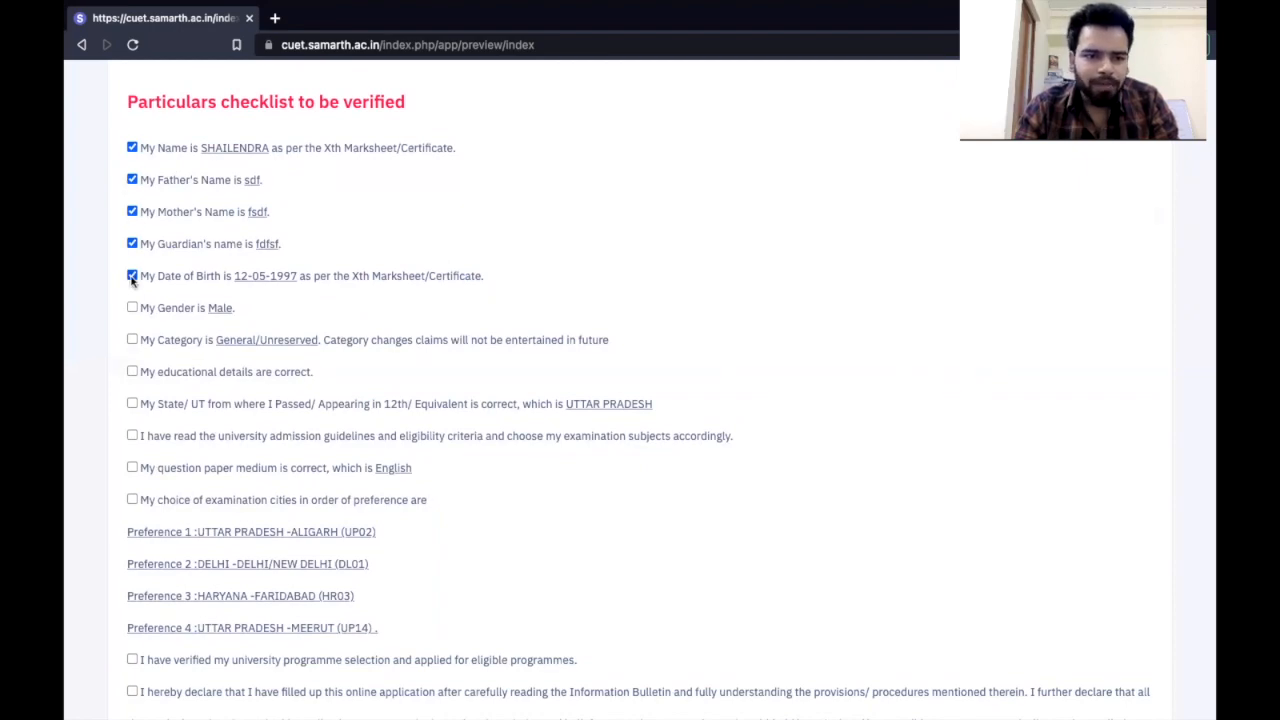
# Step: Tick the checklist statements for gender, category, educational details, Class 12 state, admission guidelines, question paper medium and examination city preferences
pyautogui.scroll(-3, 131, 305)
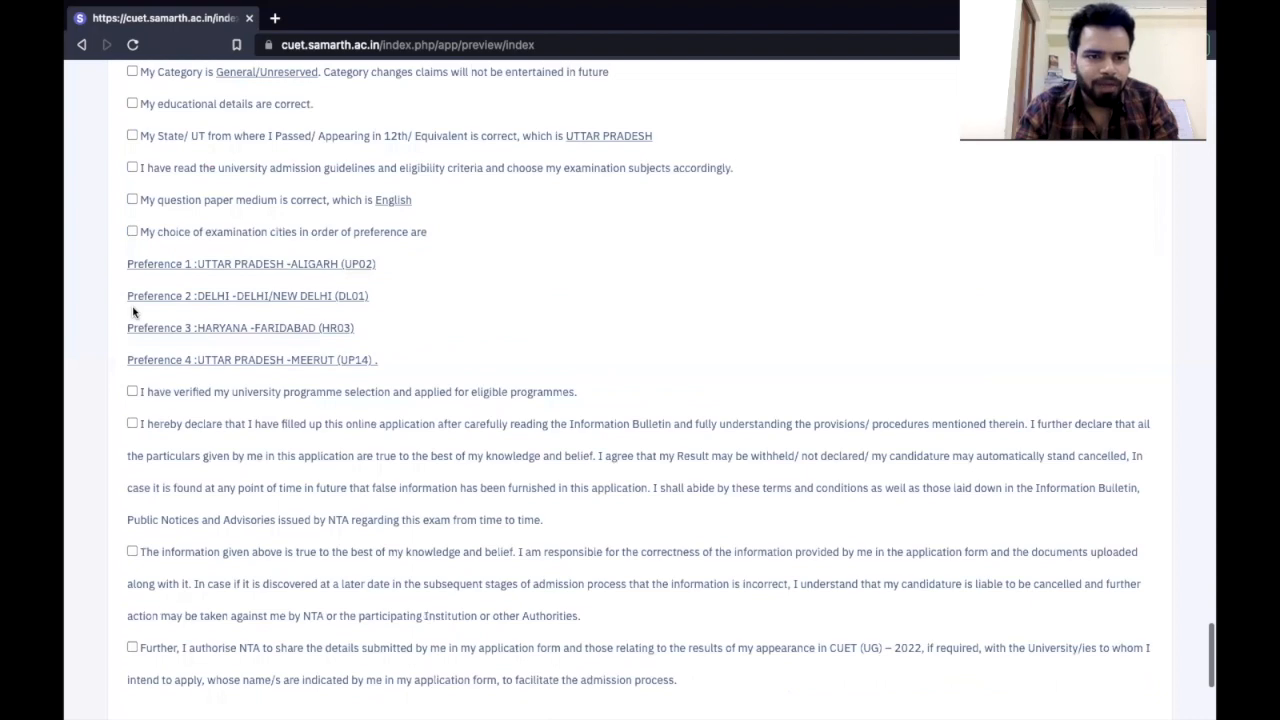
pyautogui.scroll(2, 131, 314)
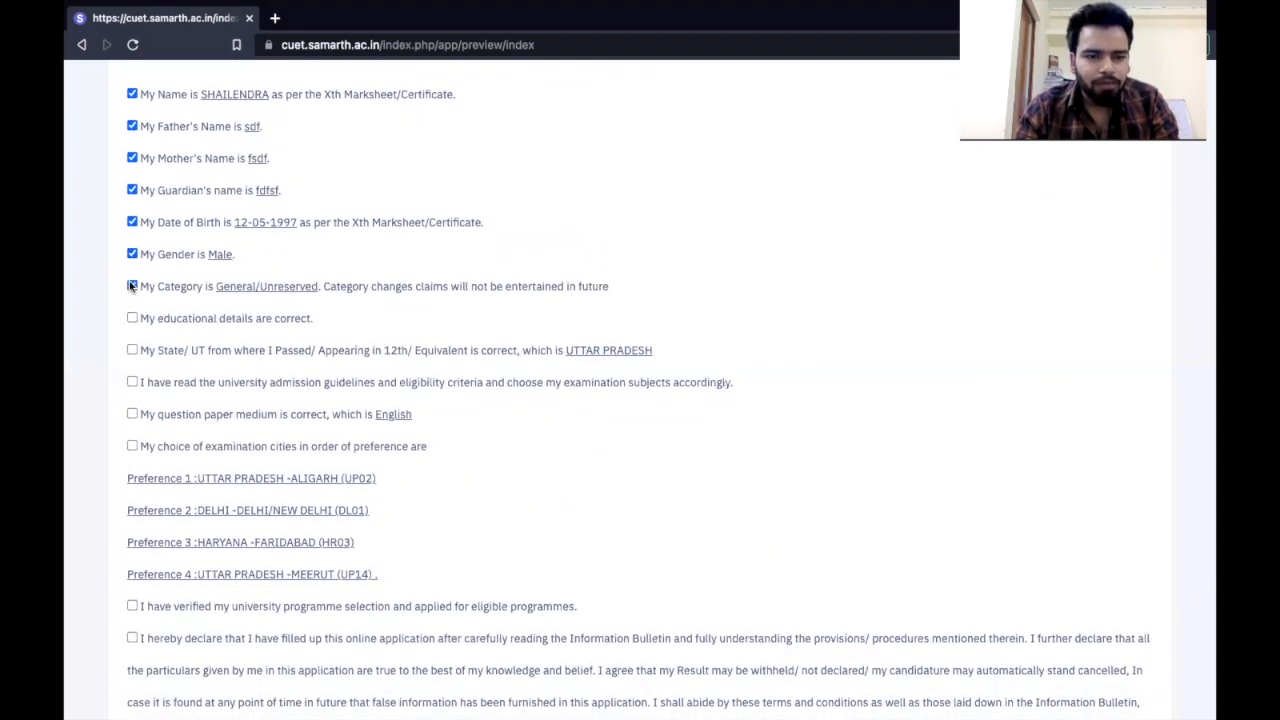
pyautogui.click(132, 318)
pyautogui.click(132, 350)
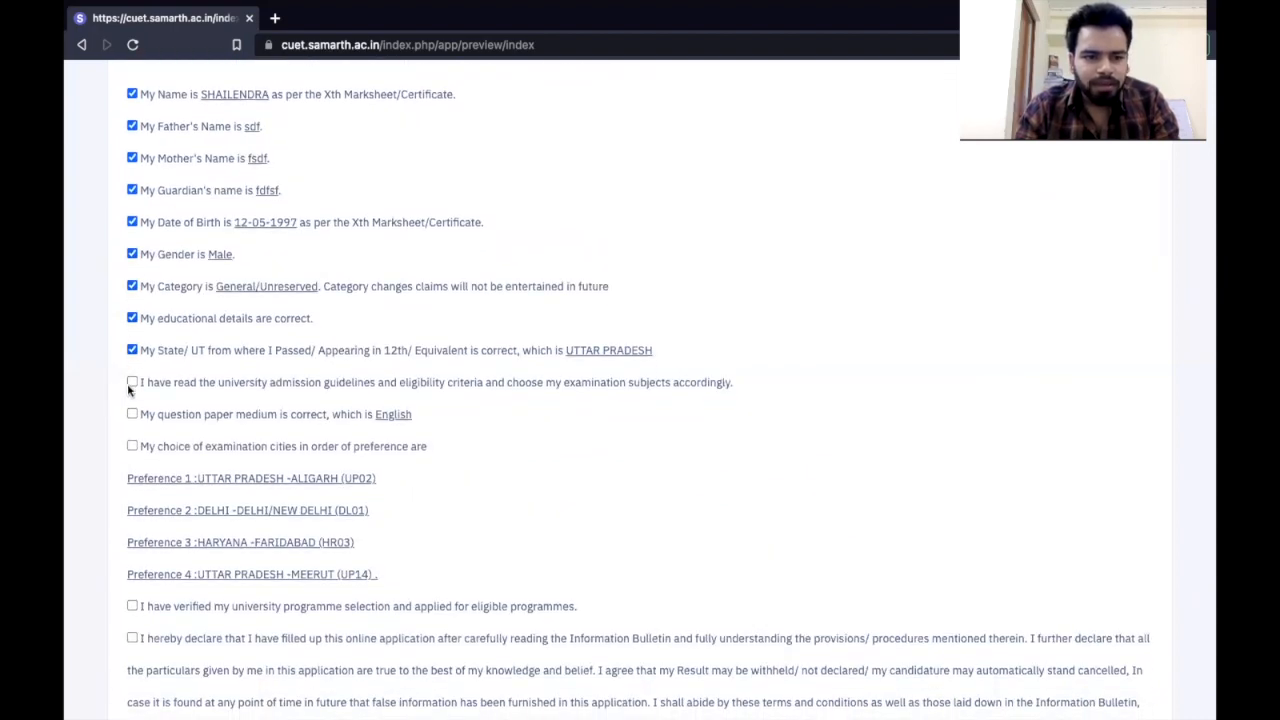
pyautogui.click(132, 383)
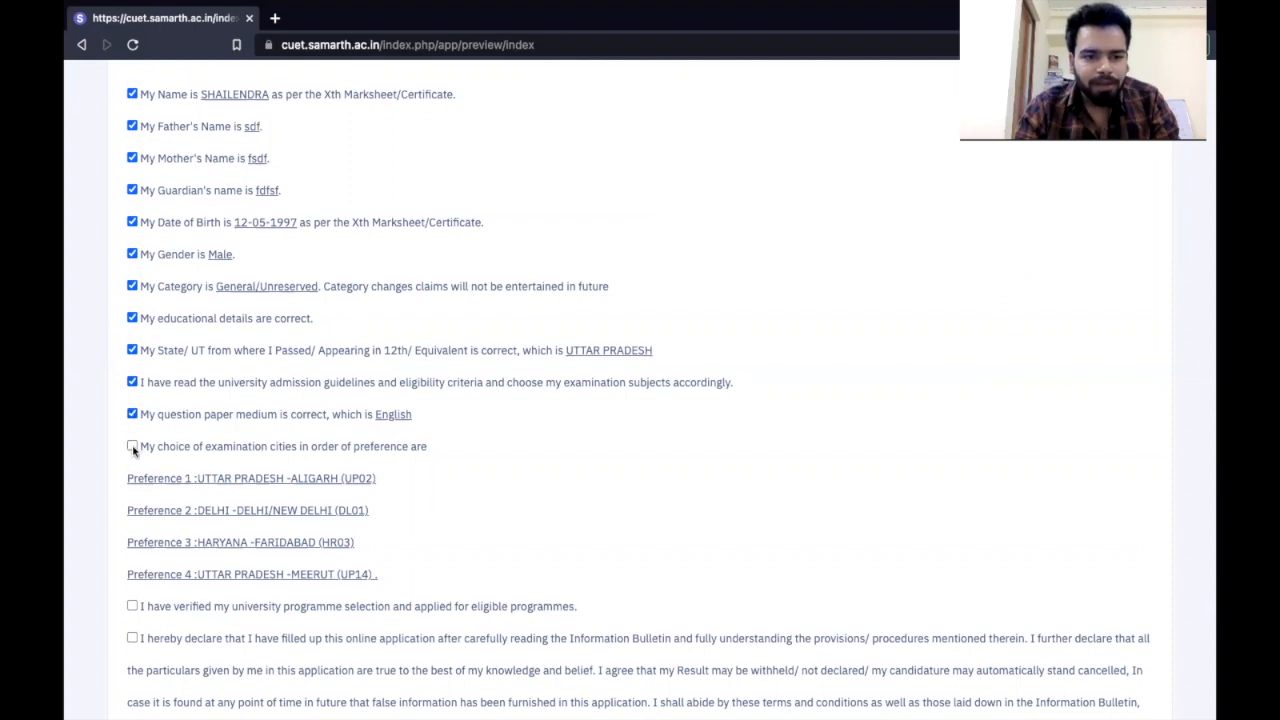
# Step: Accept the programme selection, application declaration, information accuracy and NTA data-sharing statements, and proceed to payment
pyautogui.scroll(-5, 133, 447)
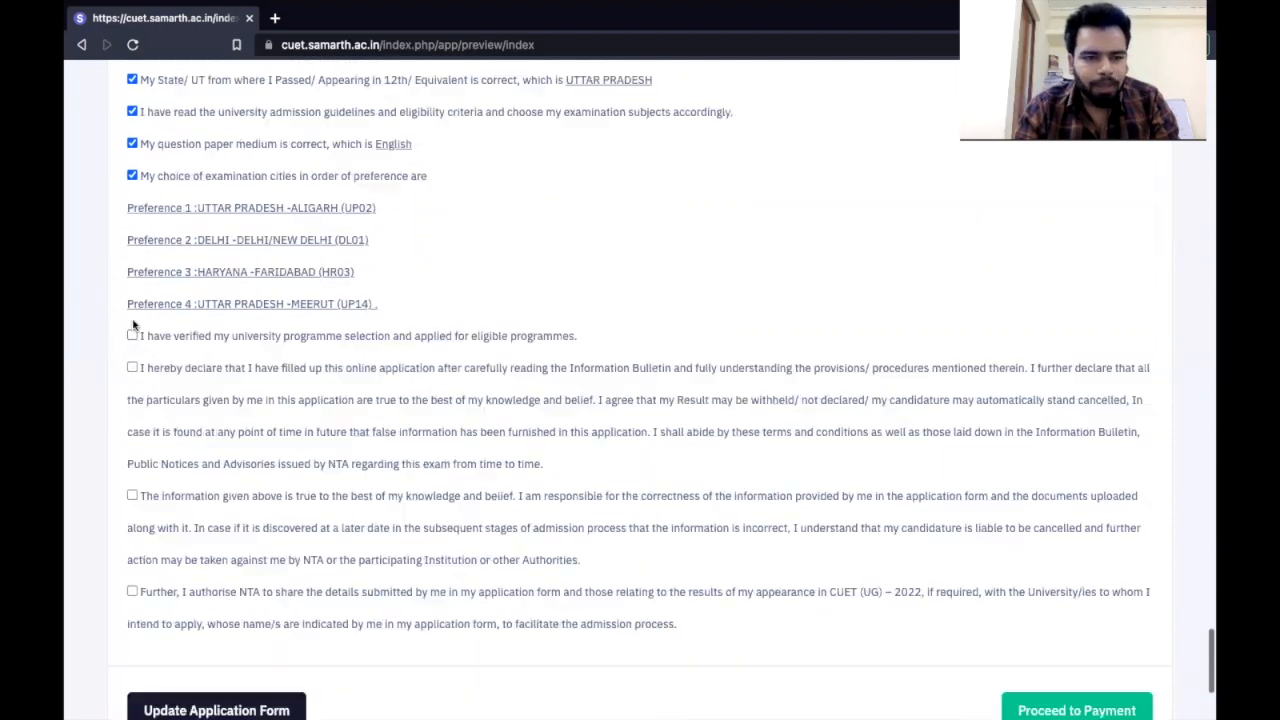
pyautogui.click(132, 336)
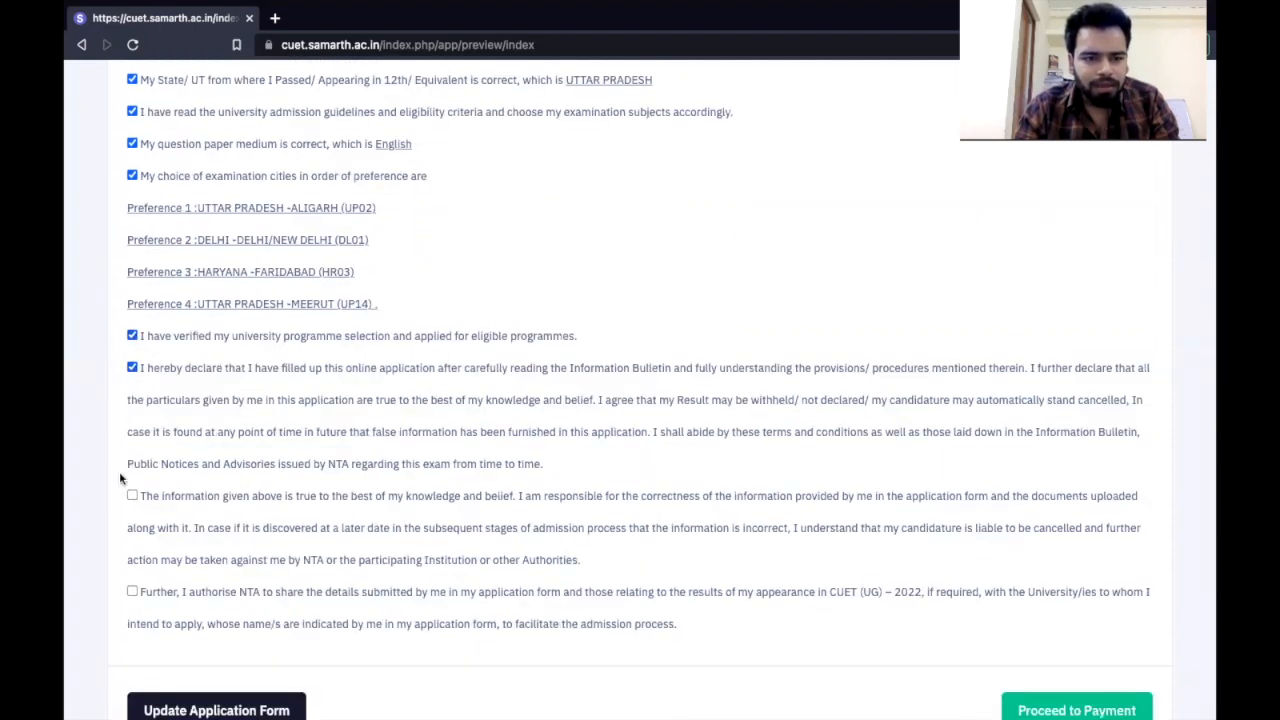
pyautogui.click(132, 591)
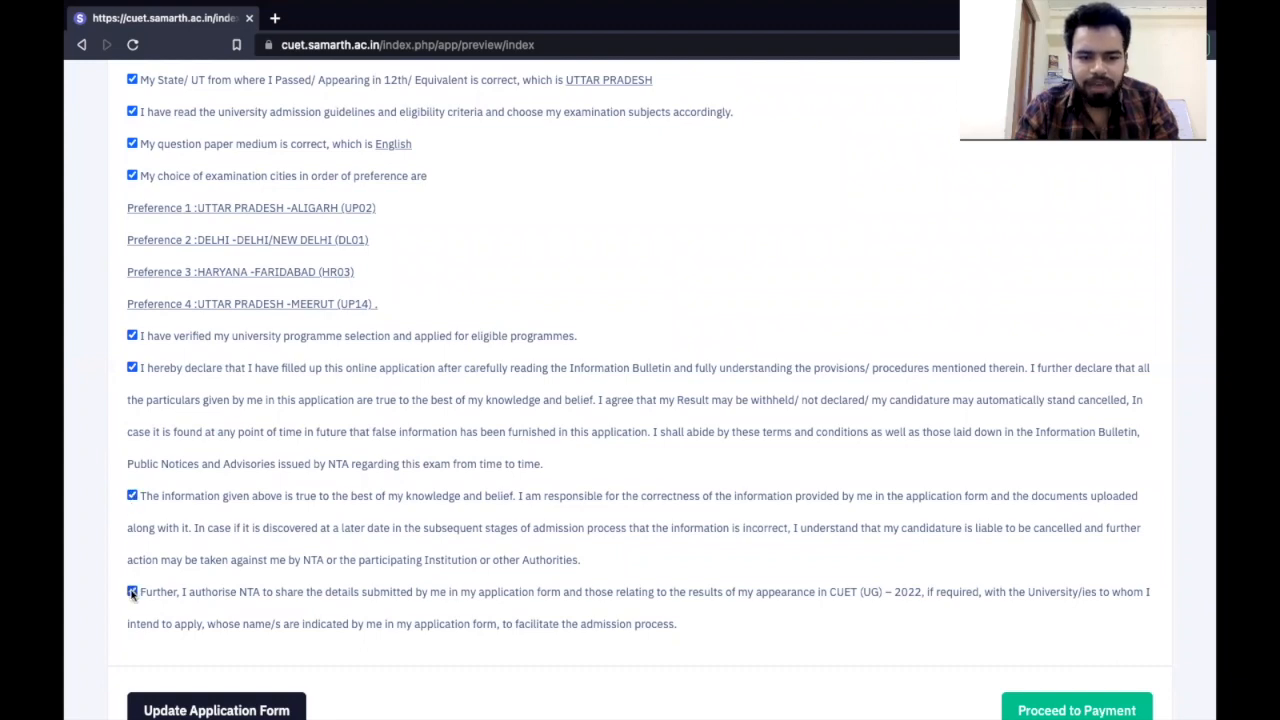
pyautogui.scroll(-1, 287, 497)
pyautogui.scroll(-3, 287, 497)
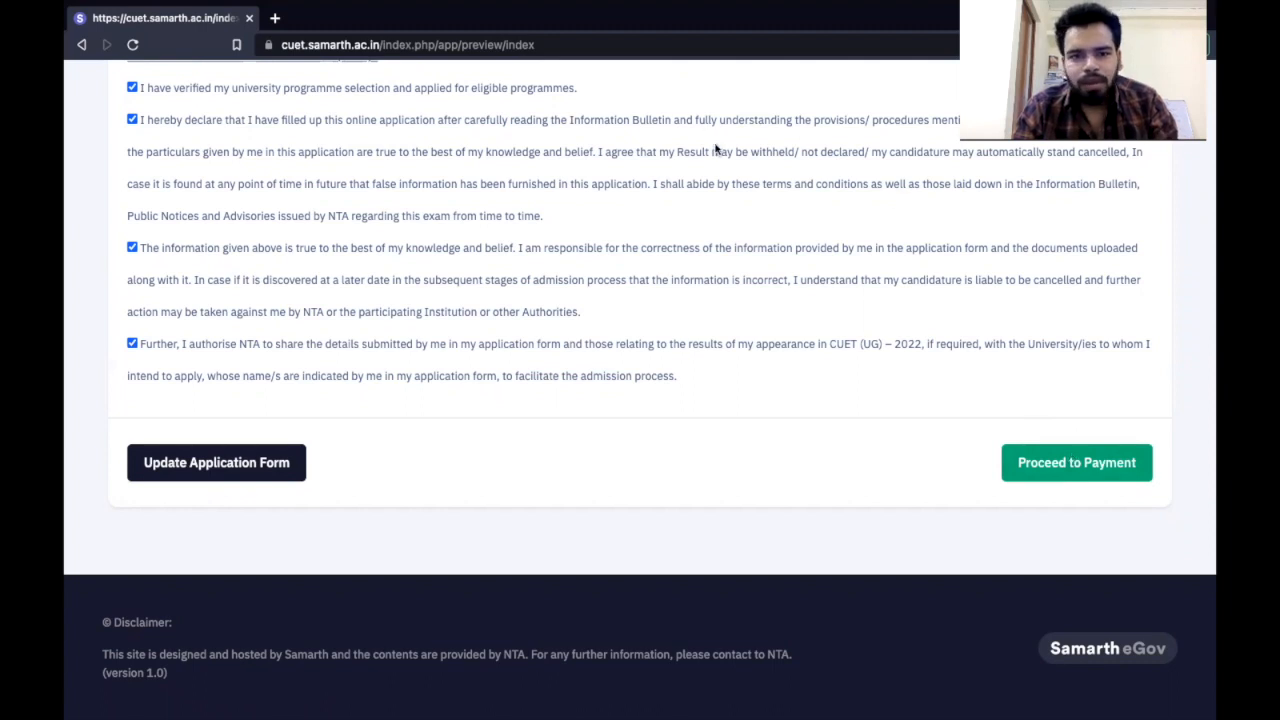
pyautogui.click(780, 173)
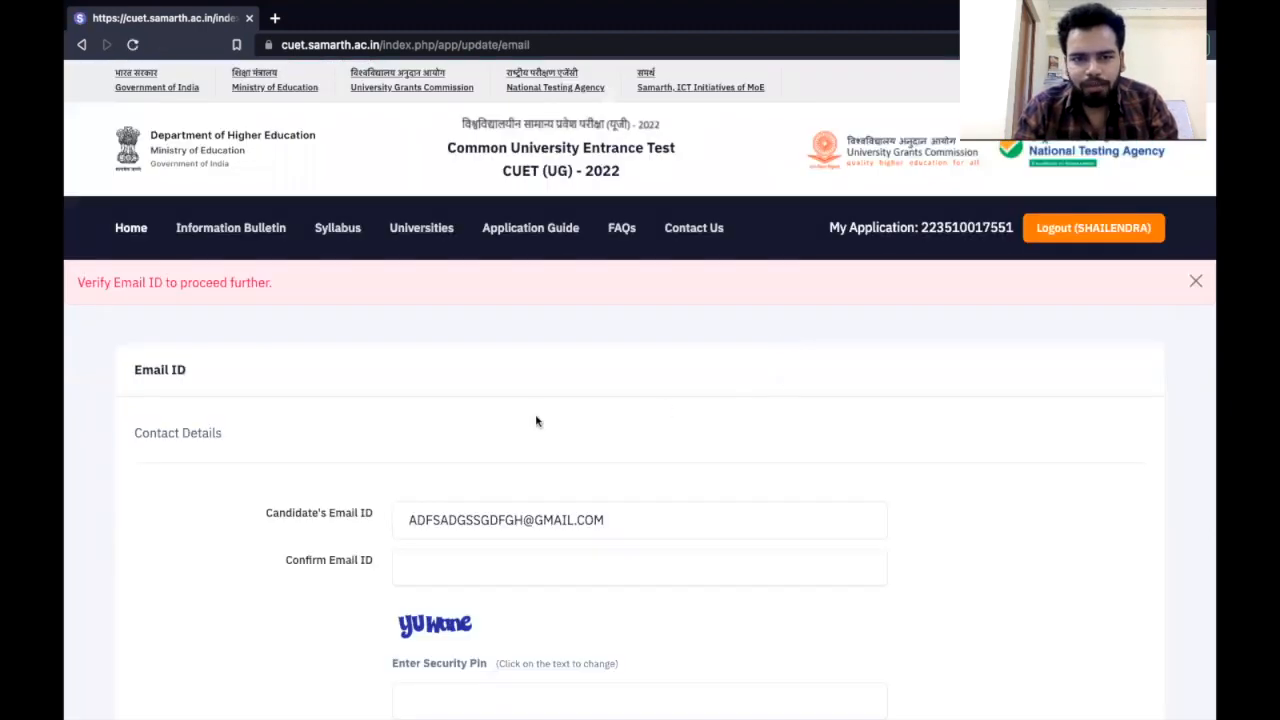
# Step: Copy the candidate's email ID into the Confirm Email ID field
pyautogui.scroll(-2, 728, 449)
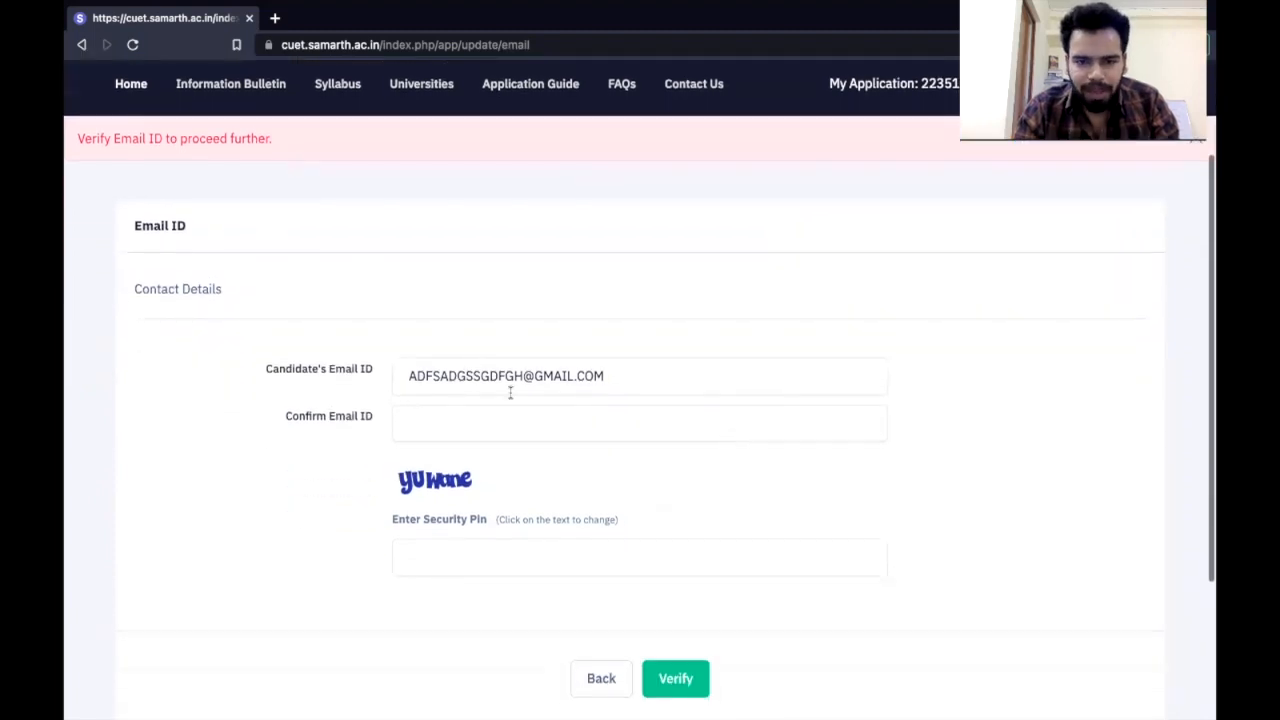
pyautogui.moveTo(404, 373); pyautogui.dragTo(620, 385)
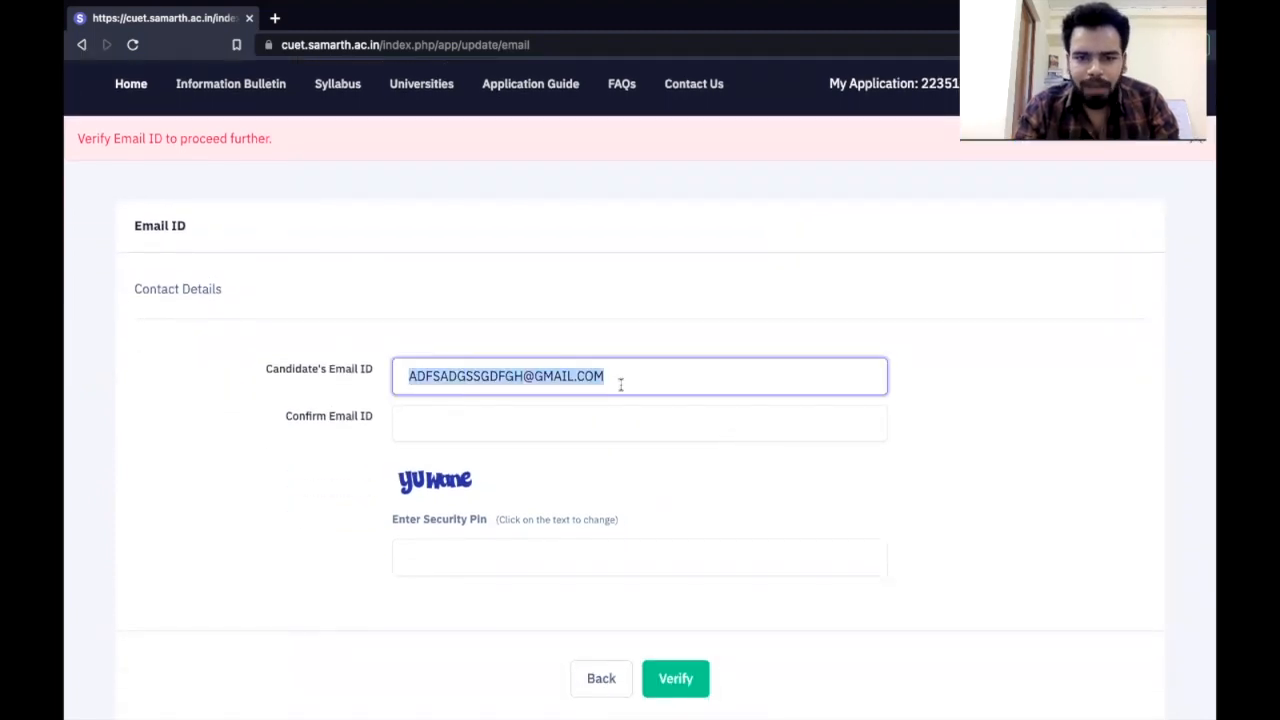
pyautogui.rightClick(519, 373)
pyautogui.click(550, 467)
pyautogui.click(463, 421)
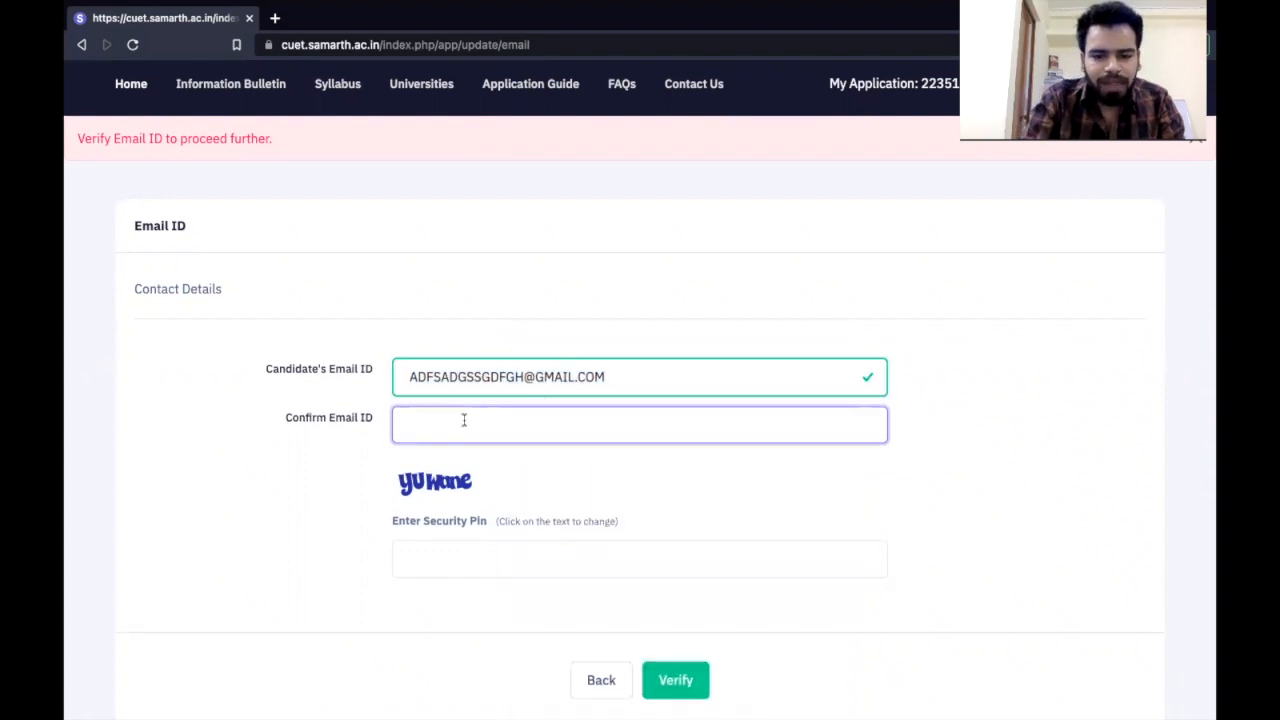
pyautogui.hotkey('ctrl', 'v')
# Step: Enter the security pin shown in the captcha image and submit the email ID for verification
pyautogui.scroll(-2, 528, 329)
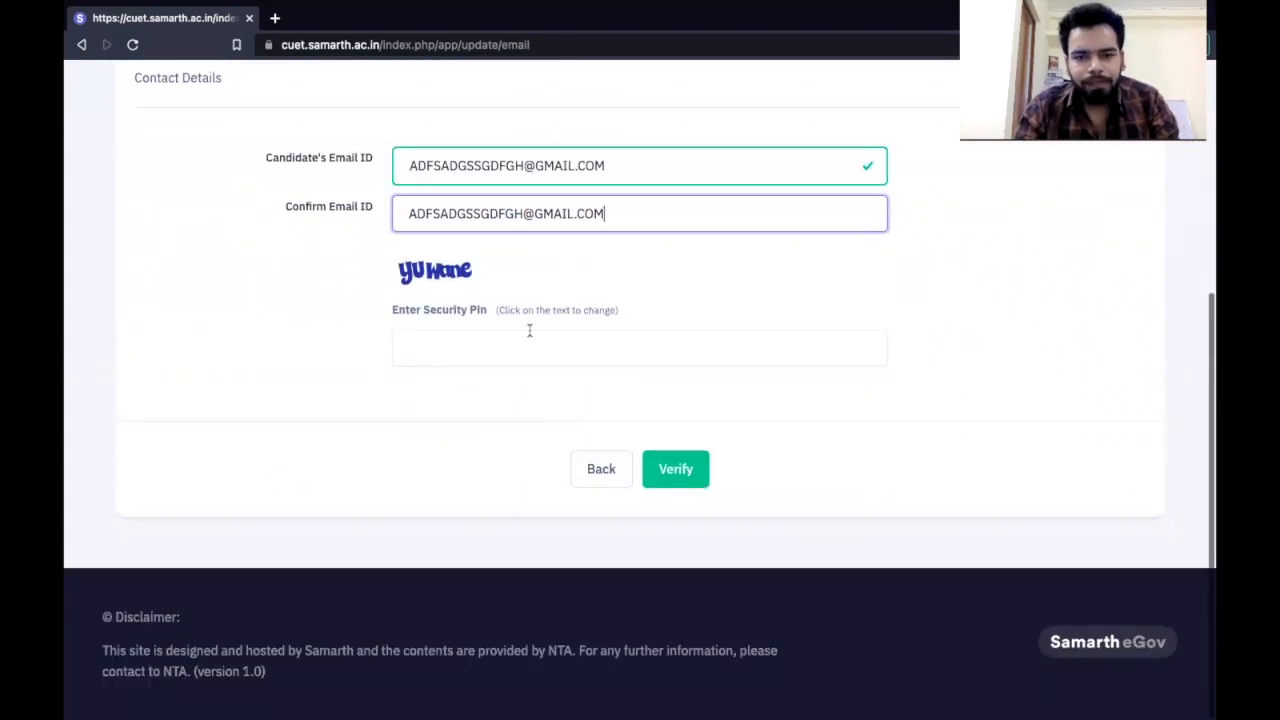
pyautogui.click(446, 344)
pyautogui.write('yu')
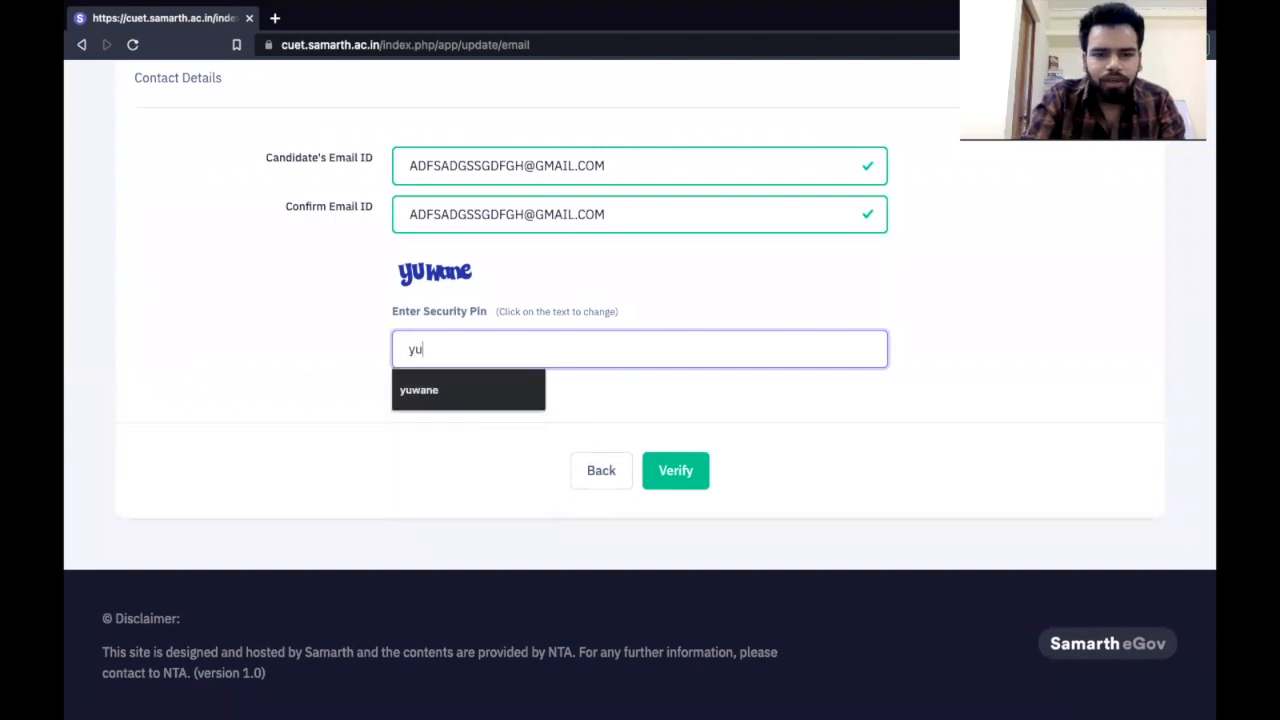
pyautogui.write('wane')
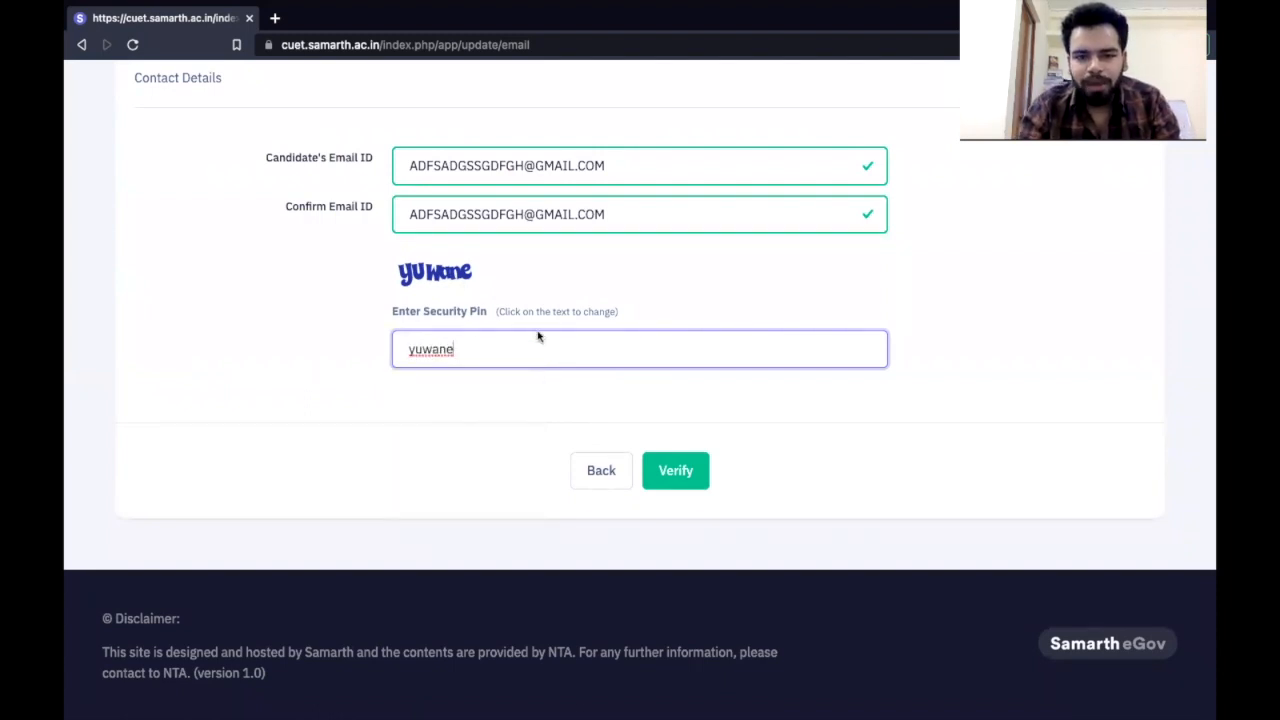
pyautogui.click(676, 468)
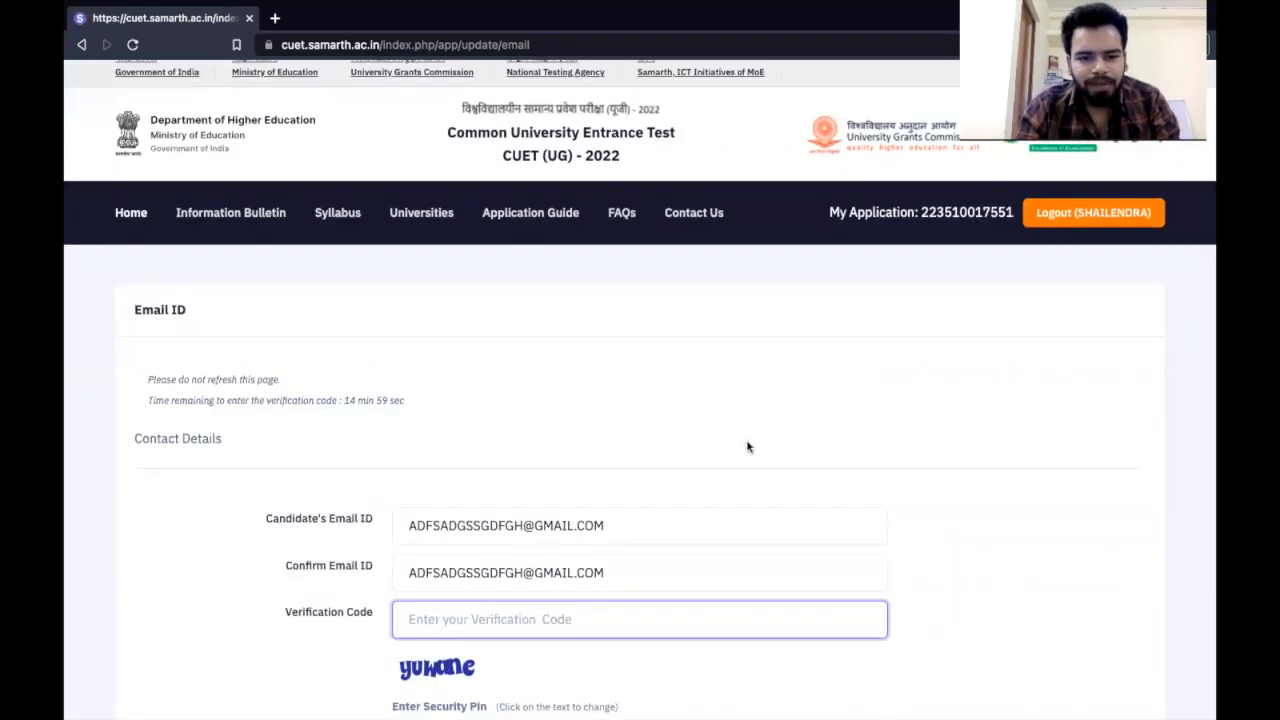
pyautogui.scroll(-1, 747, 447)
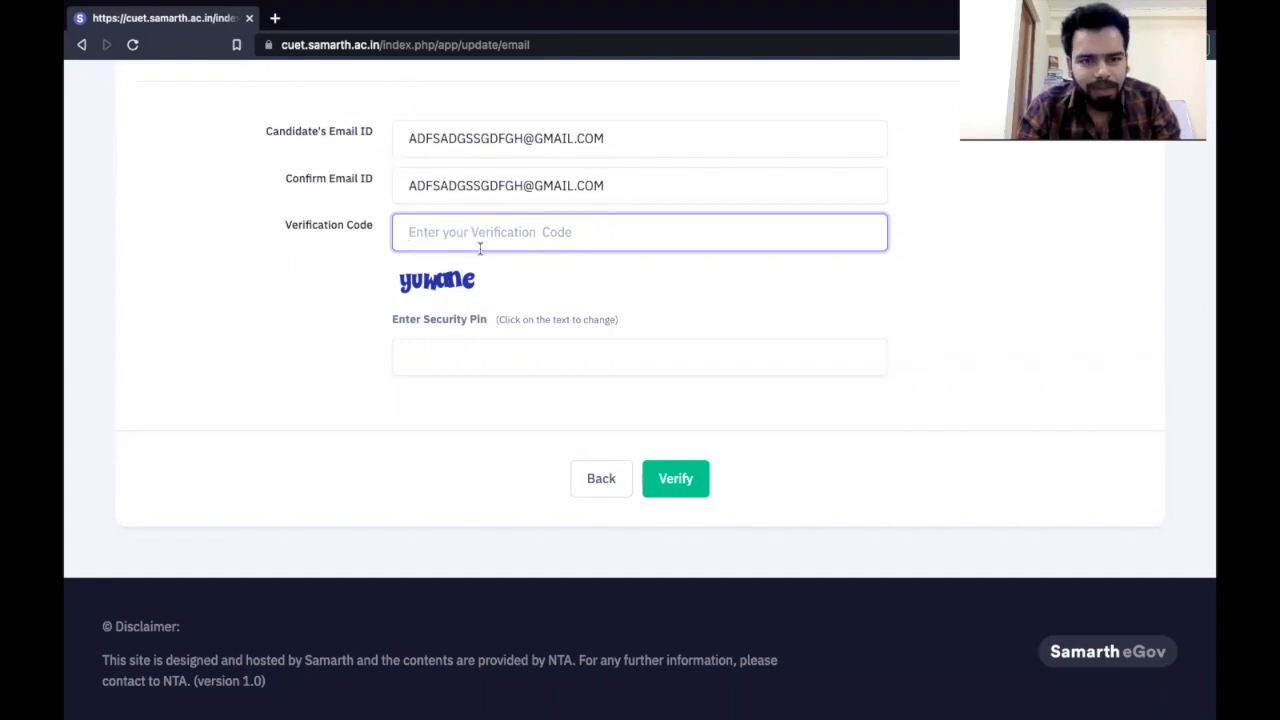
pyautogui.scroll(1, 480, 246)
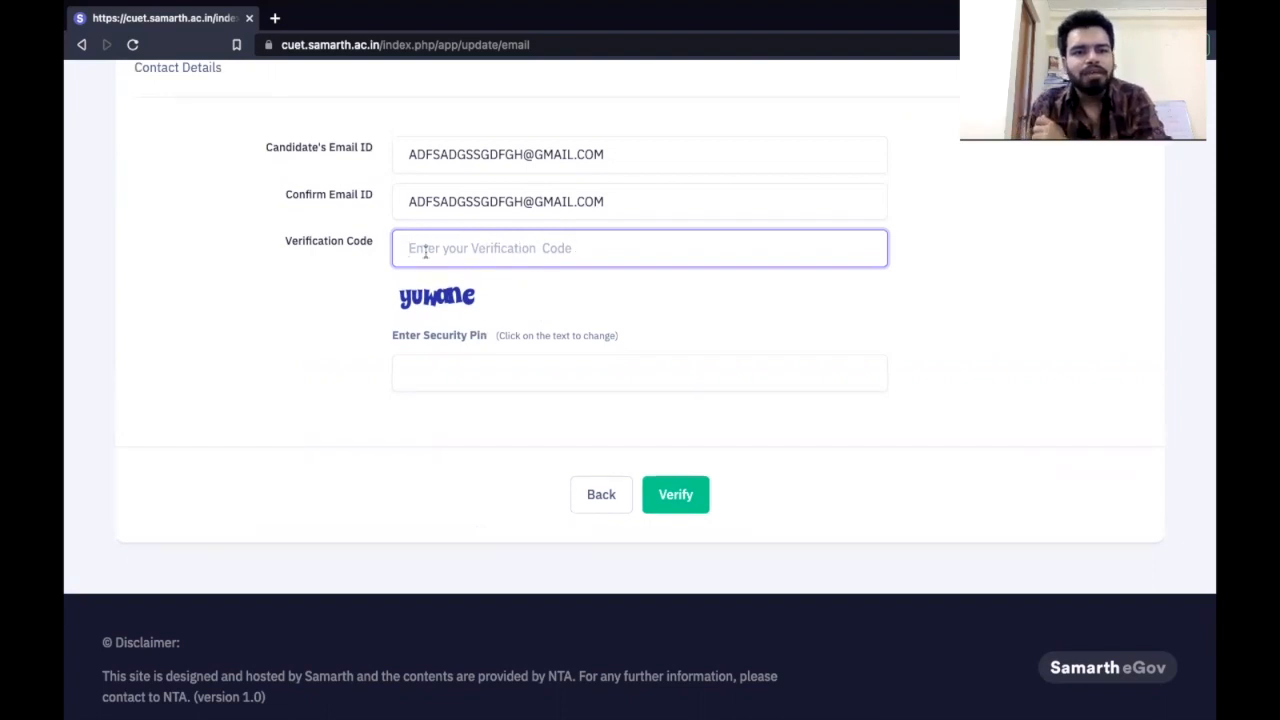
pyautogui.scroll(6, 425, 254)
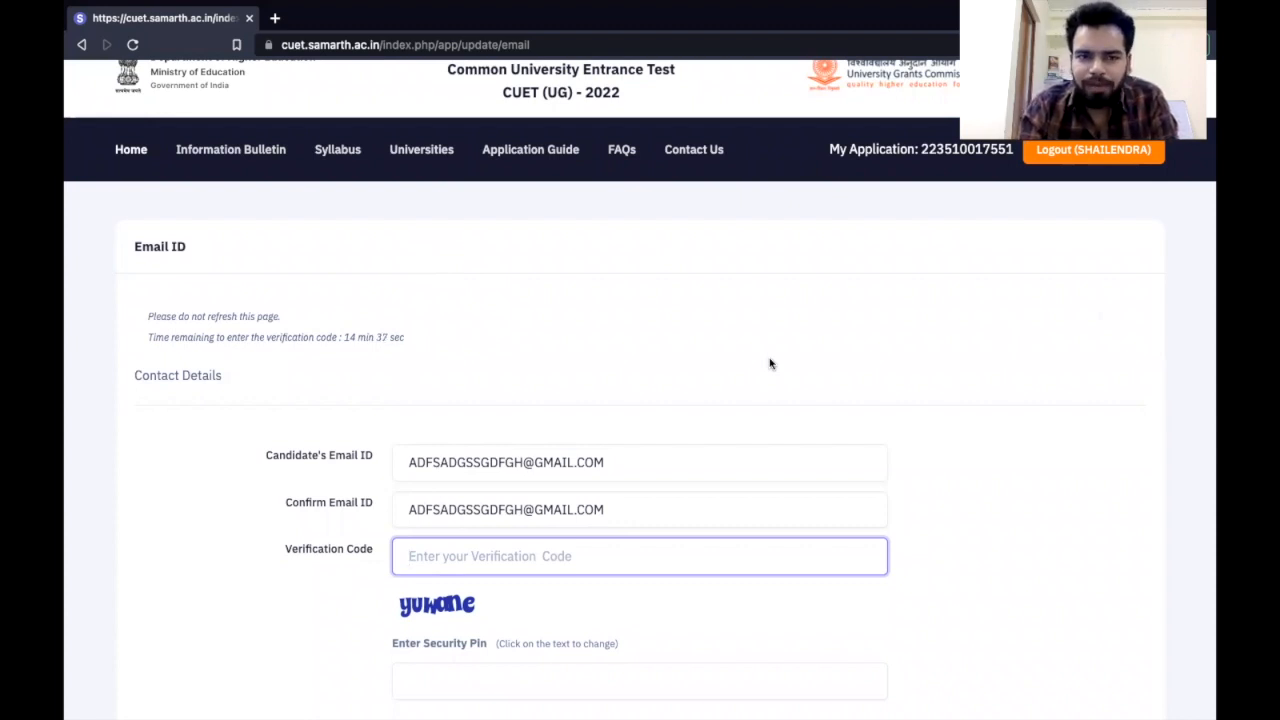
pyautogui.scroll(-2, 481, 456)
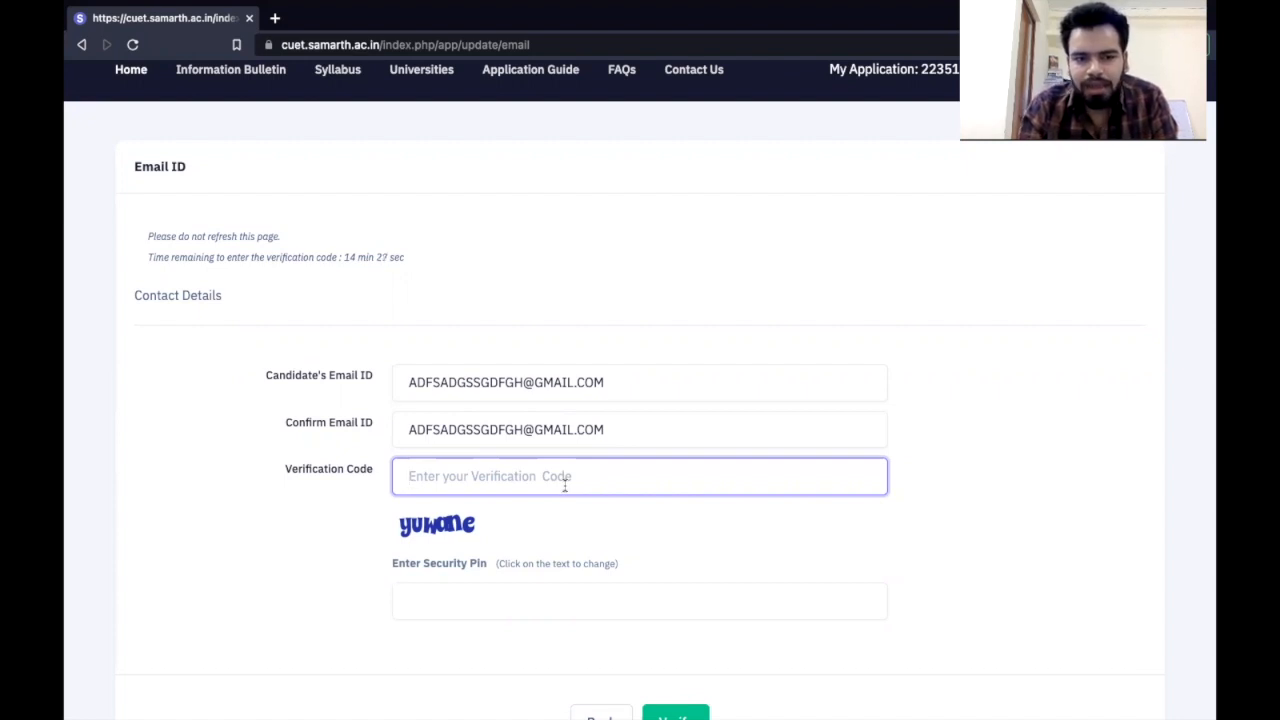
pyautogui.scroll(-2, 565, 485)
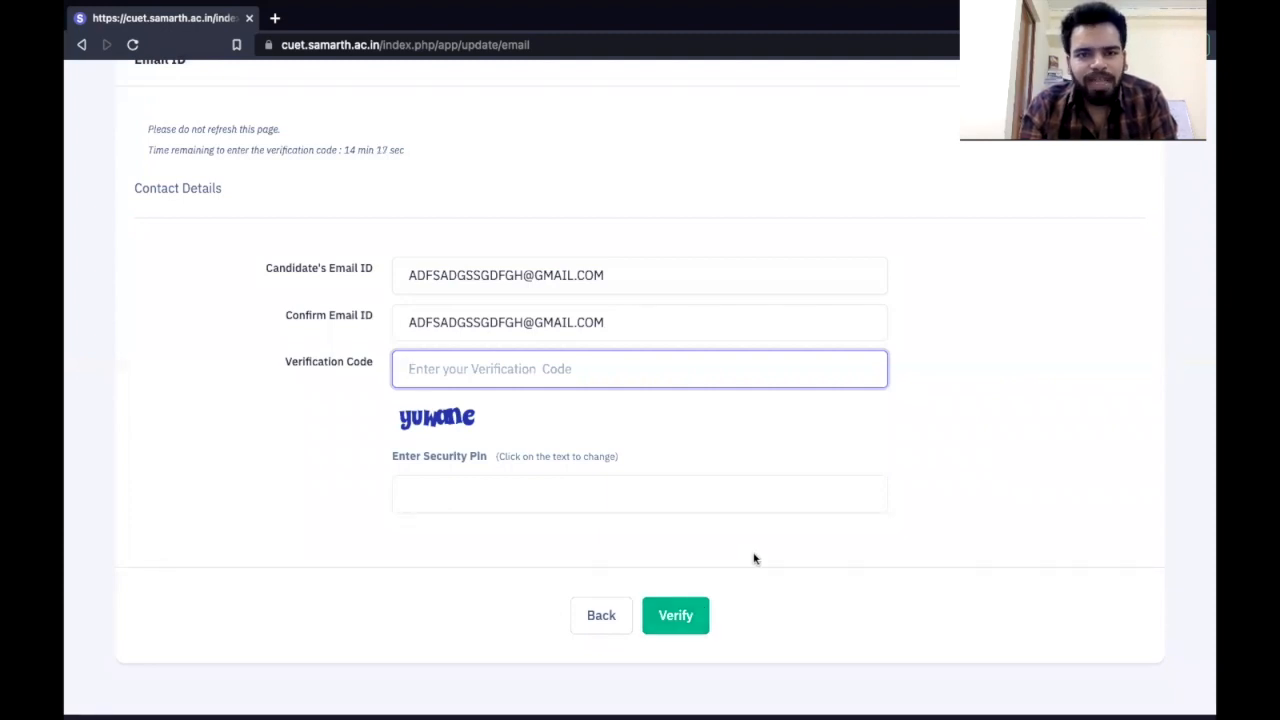
# Step: Annotate the page in red with the underlined handwritten notes "Telegram" and "2800+", plus a check mark beside the contact details form
pyautogui.moveTo(808, 22)
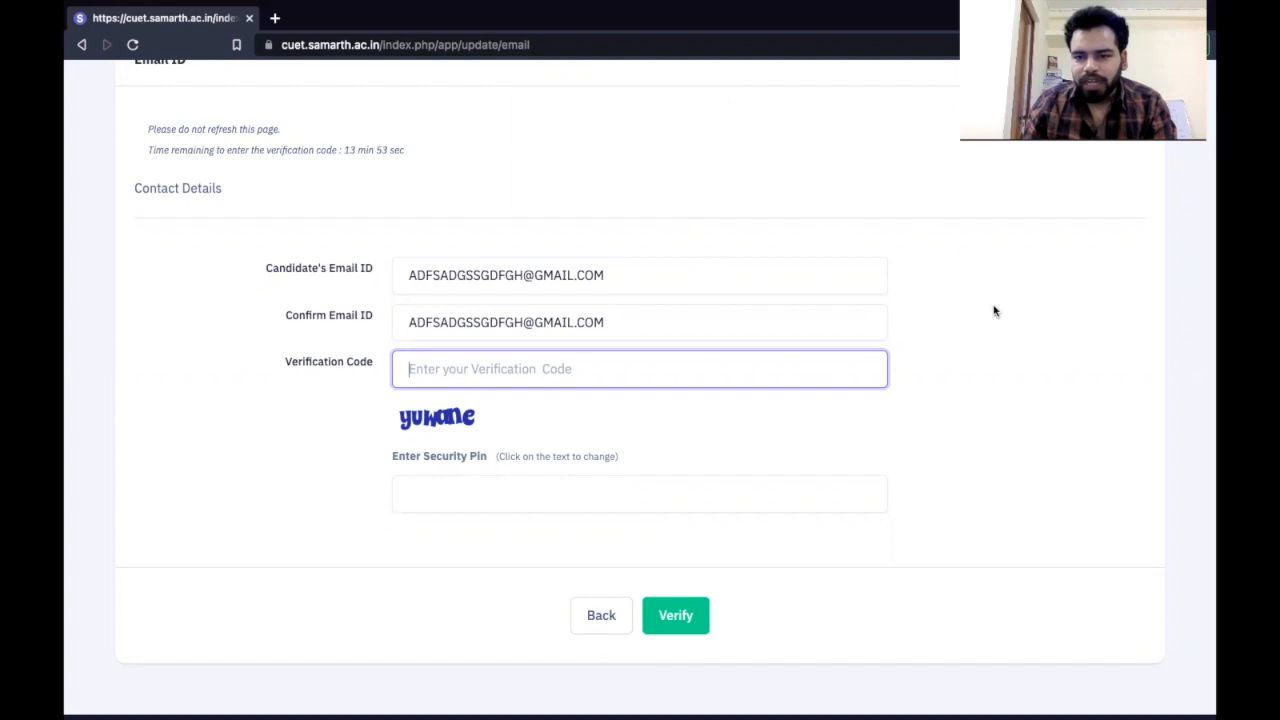
pyautogui.moveTo(994, 311)
pyautogui.mouseDown()
pyautogui.moveTo(1049, 271)
pyautogui.moveTo(1062, 308)
pyautogui.moveTo(1125, 265)
pyautogui.moveTo(1143, 270)
pyautogui.mouseUp()
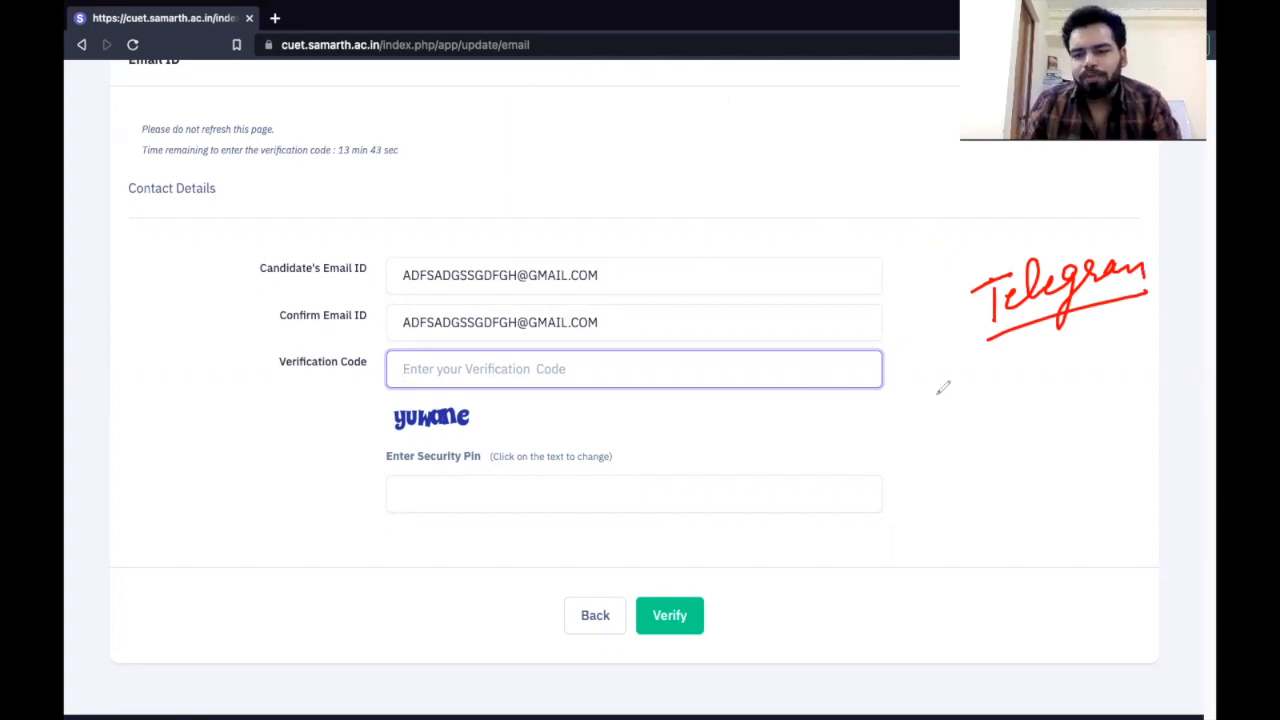
pyautogui.moveTo(992, 404)
pyautogui.mouseDown()
pyautogui.moveTo(1013, 432)
pyautogui.moveTo(1118, 380)
pyautogui.moveTo(1090, 390)
pyautogui.mouseUp()
pyautogui.moveTo(1008, 460); pyautogui.dragTo(1134, 418)
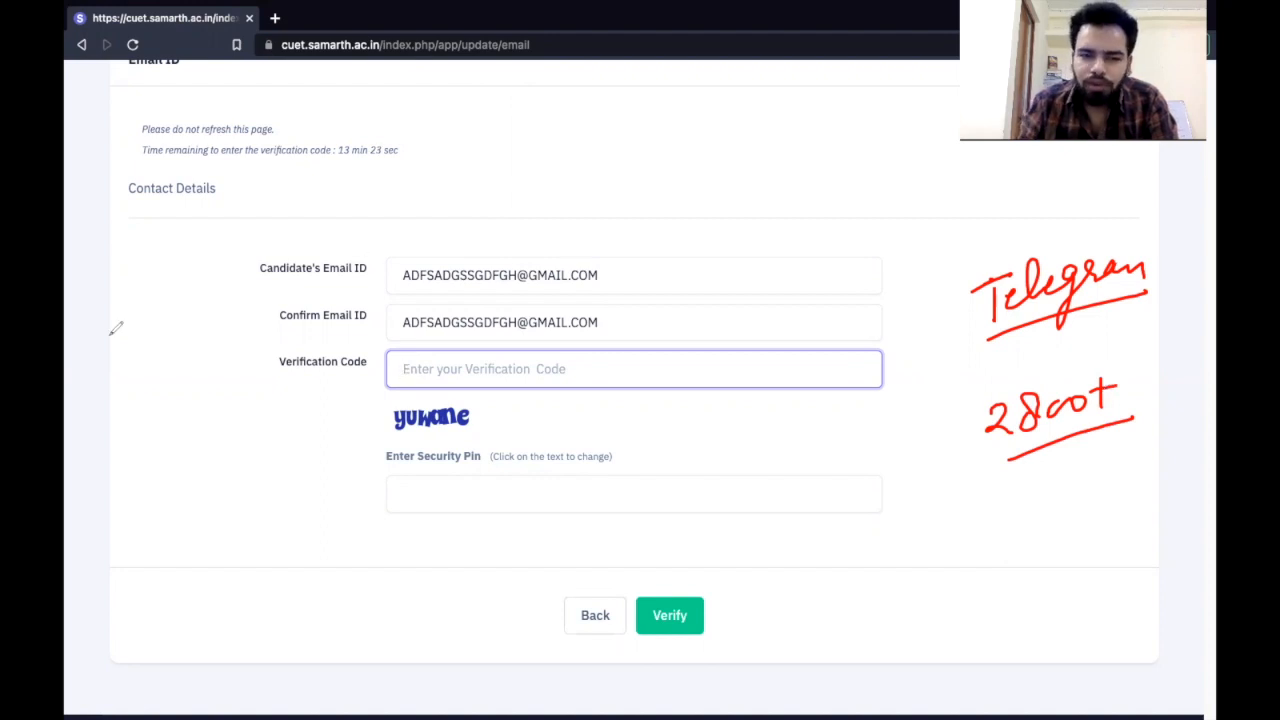
pyautogui.moveTo(77, 382); pyautogui.dragTo(157, 338)
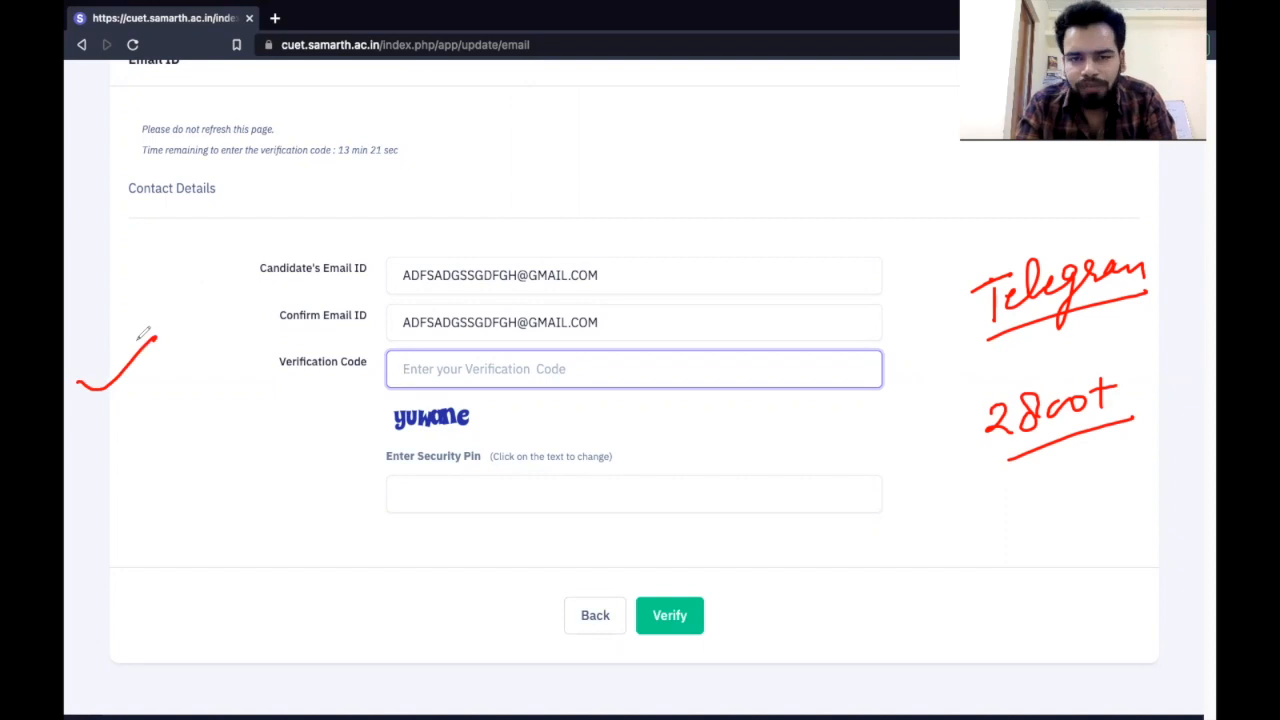